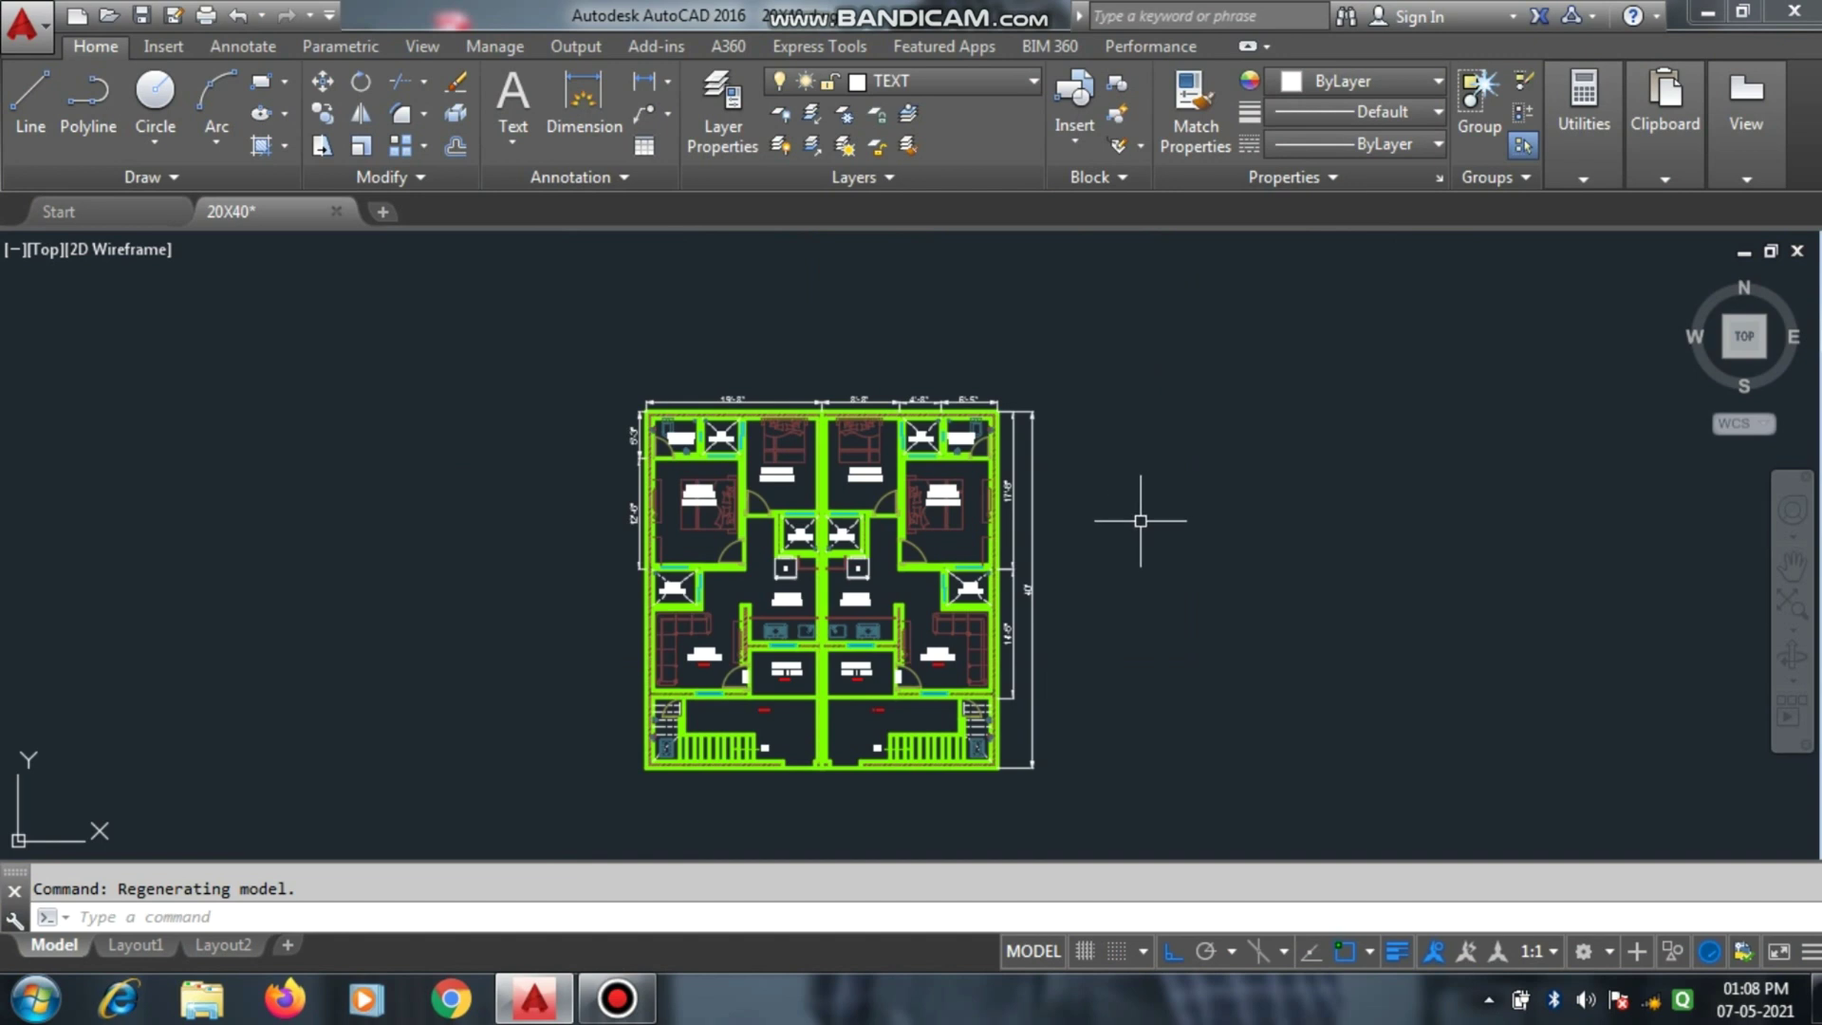
Examine the mirrored twin-house floor plan, covering its rooms, outer dimensions, verandas and front staircases.
scroll(879, 702, up, 3)
scroll(657, 721, down, 3)
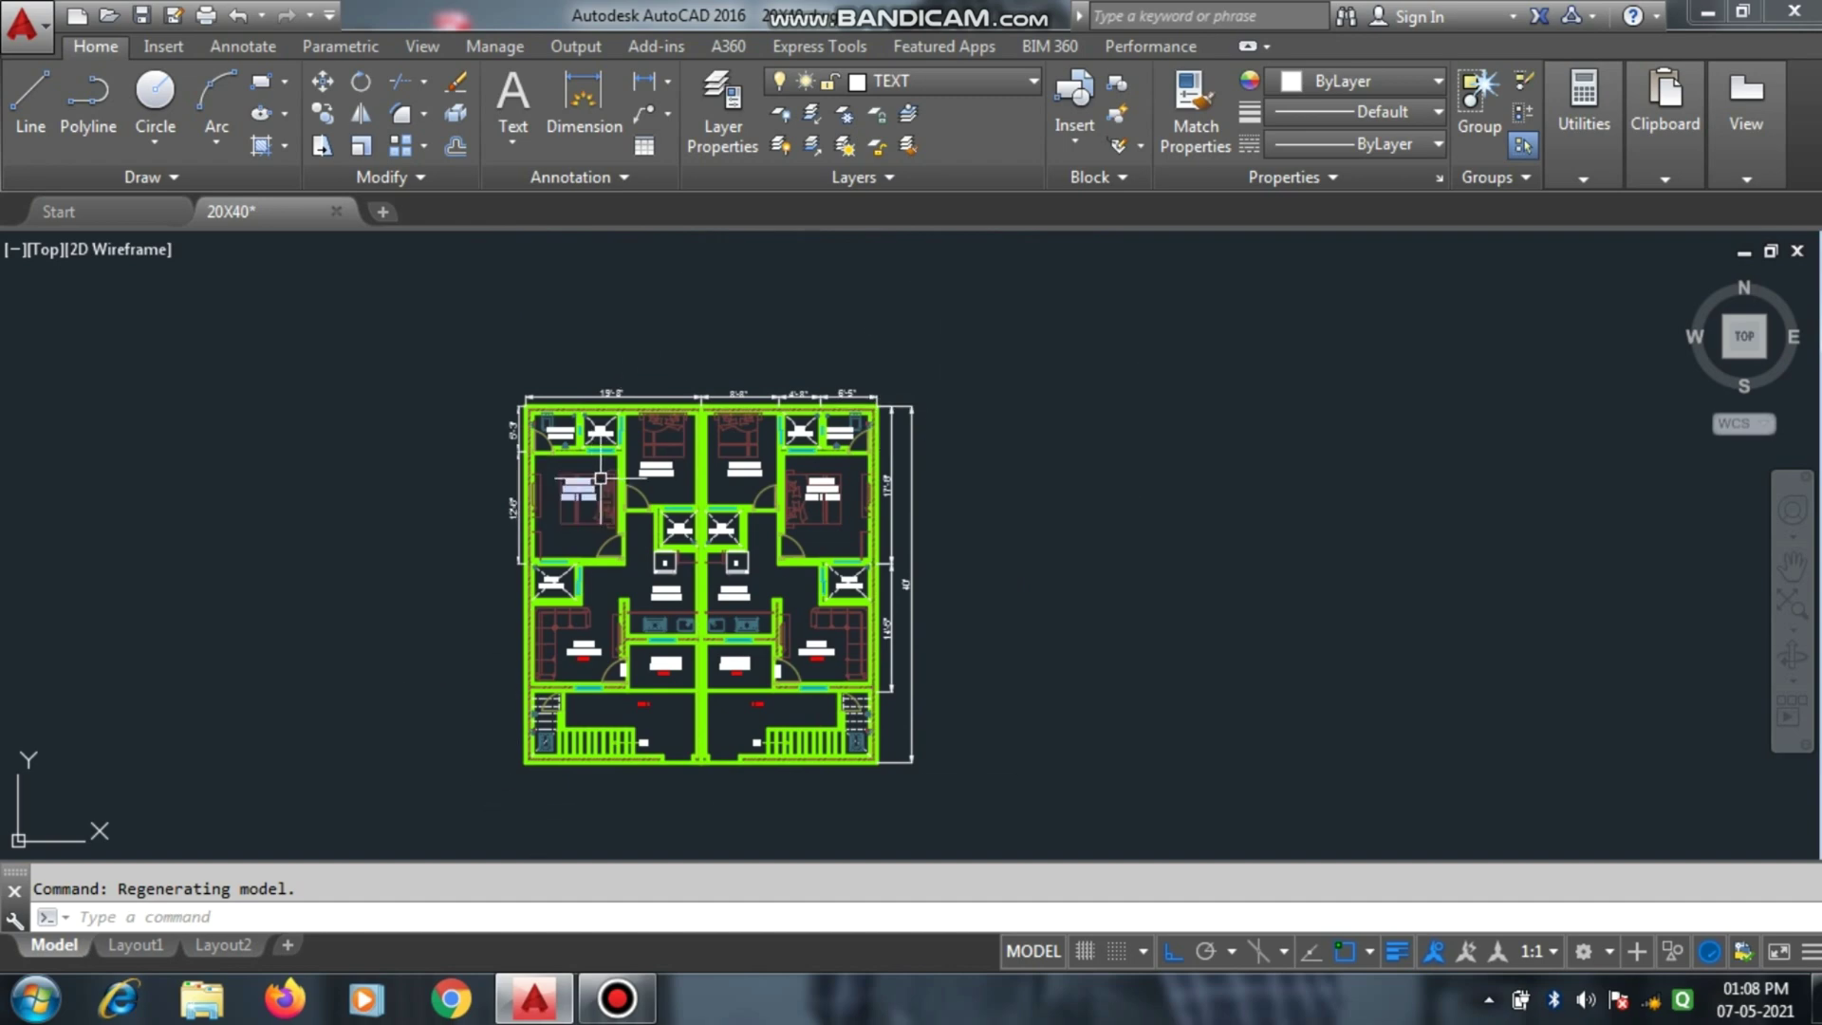
scroll(621, 555, up, 2)
scroll(544, 346, down, 2)
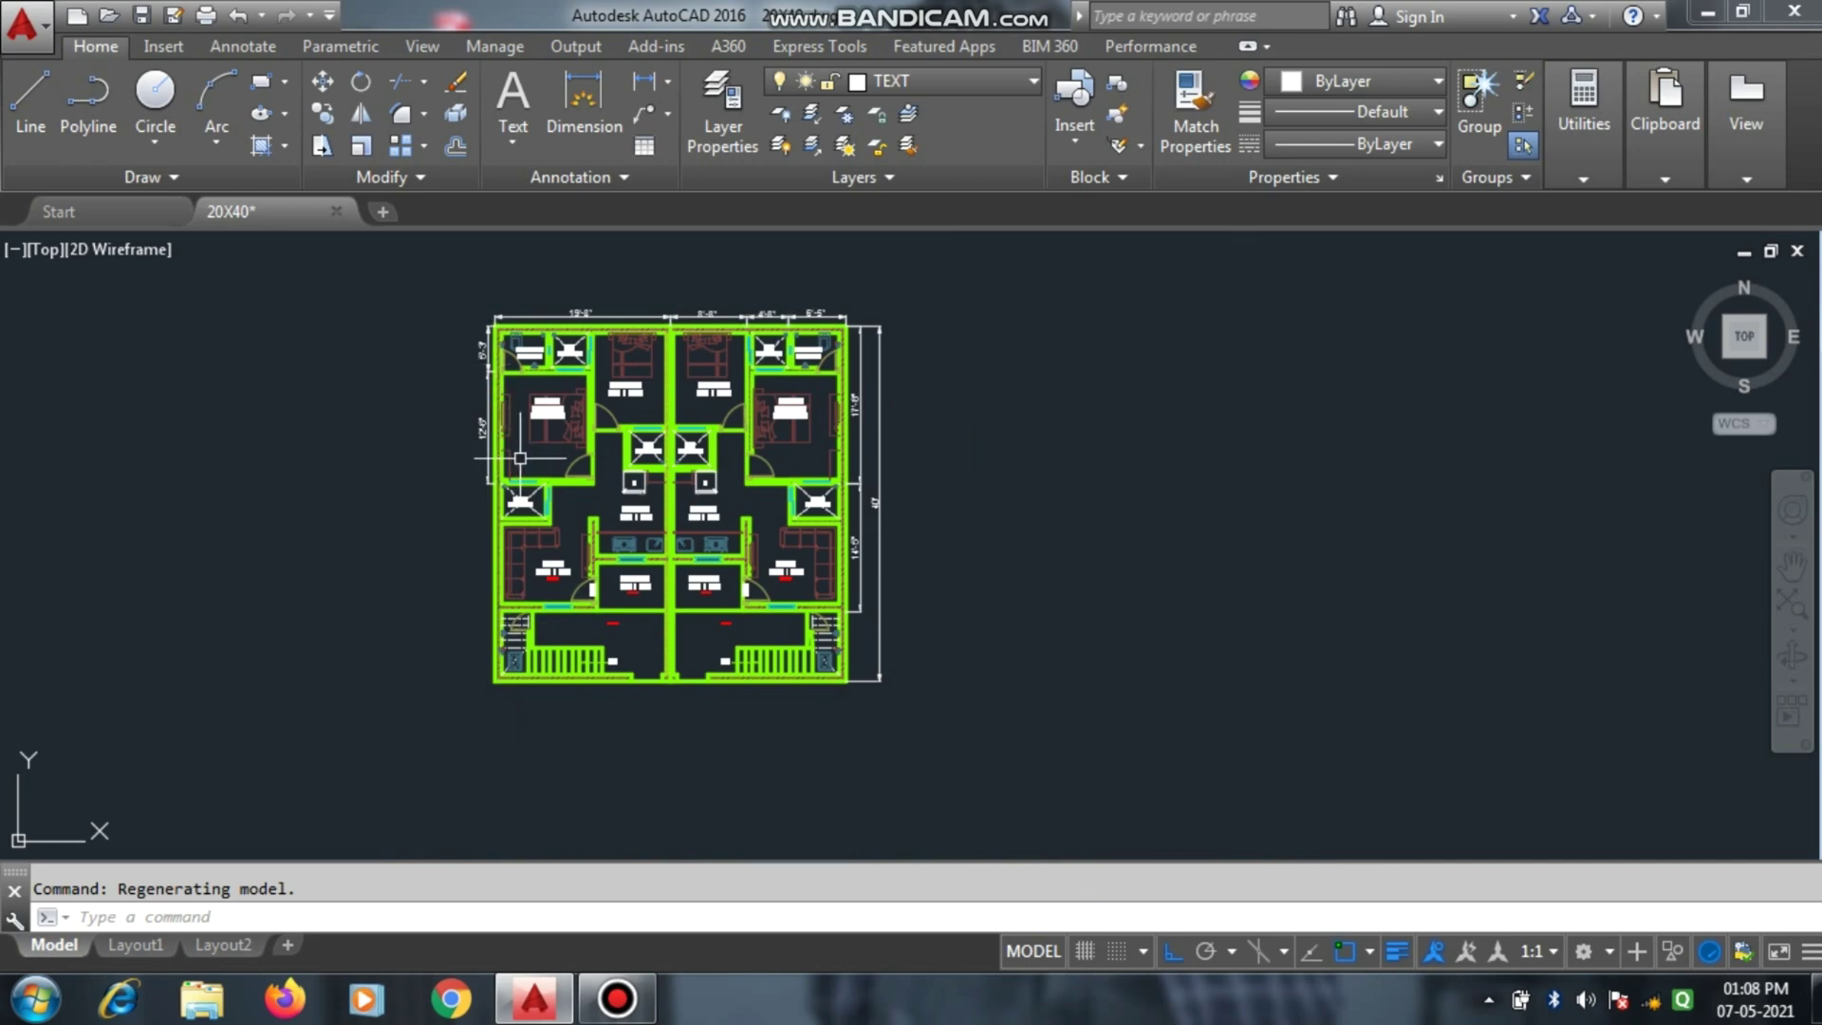
scroll(522, 459, up, 4)
scroll(538, 470, down, 4)
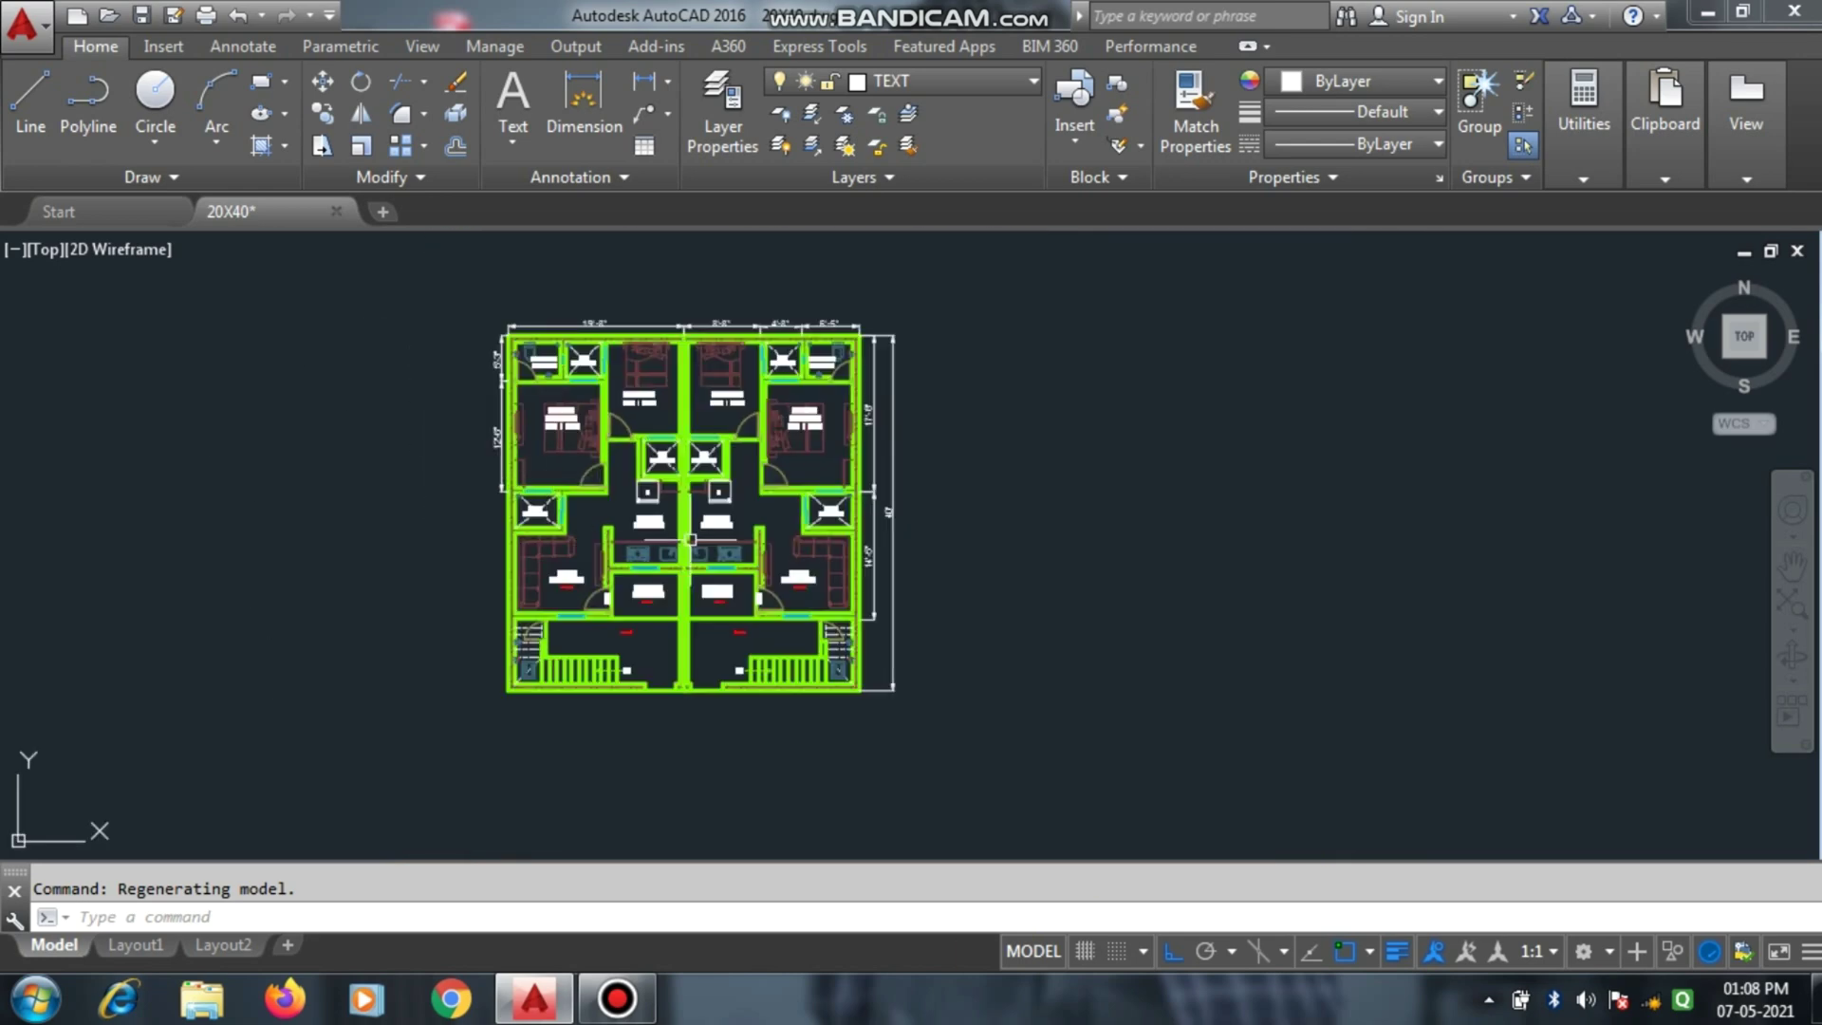
scroll(631, 667, up, 4)
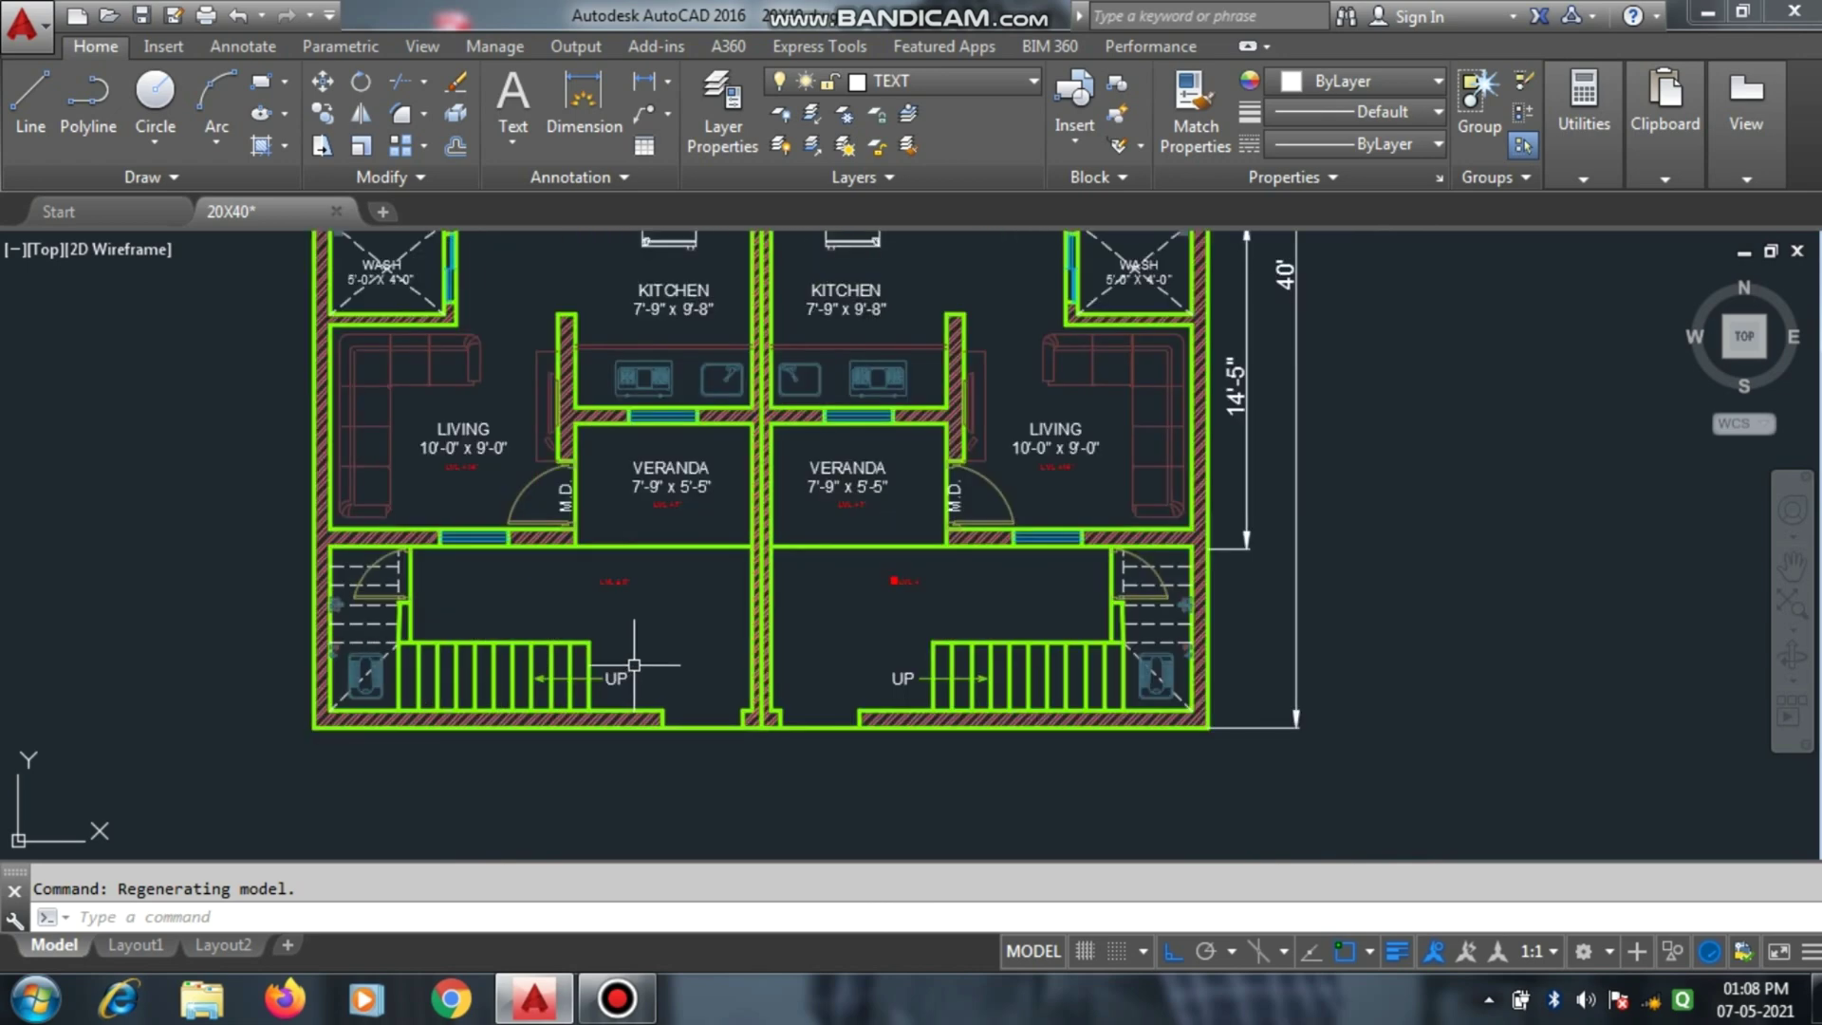
scroll(688, 726, down, 4)
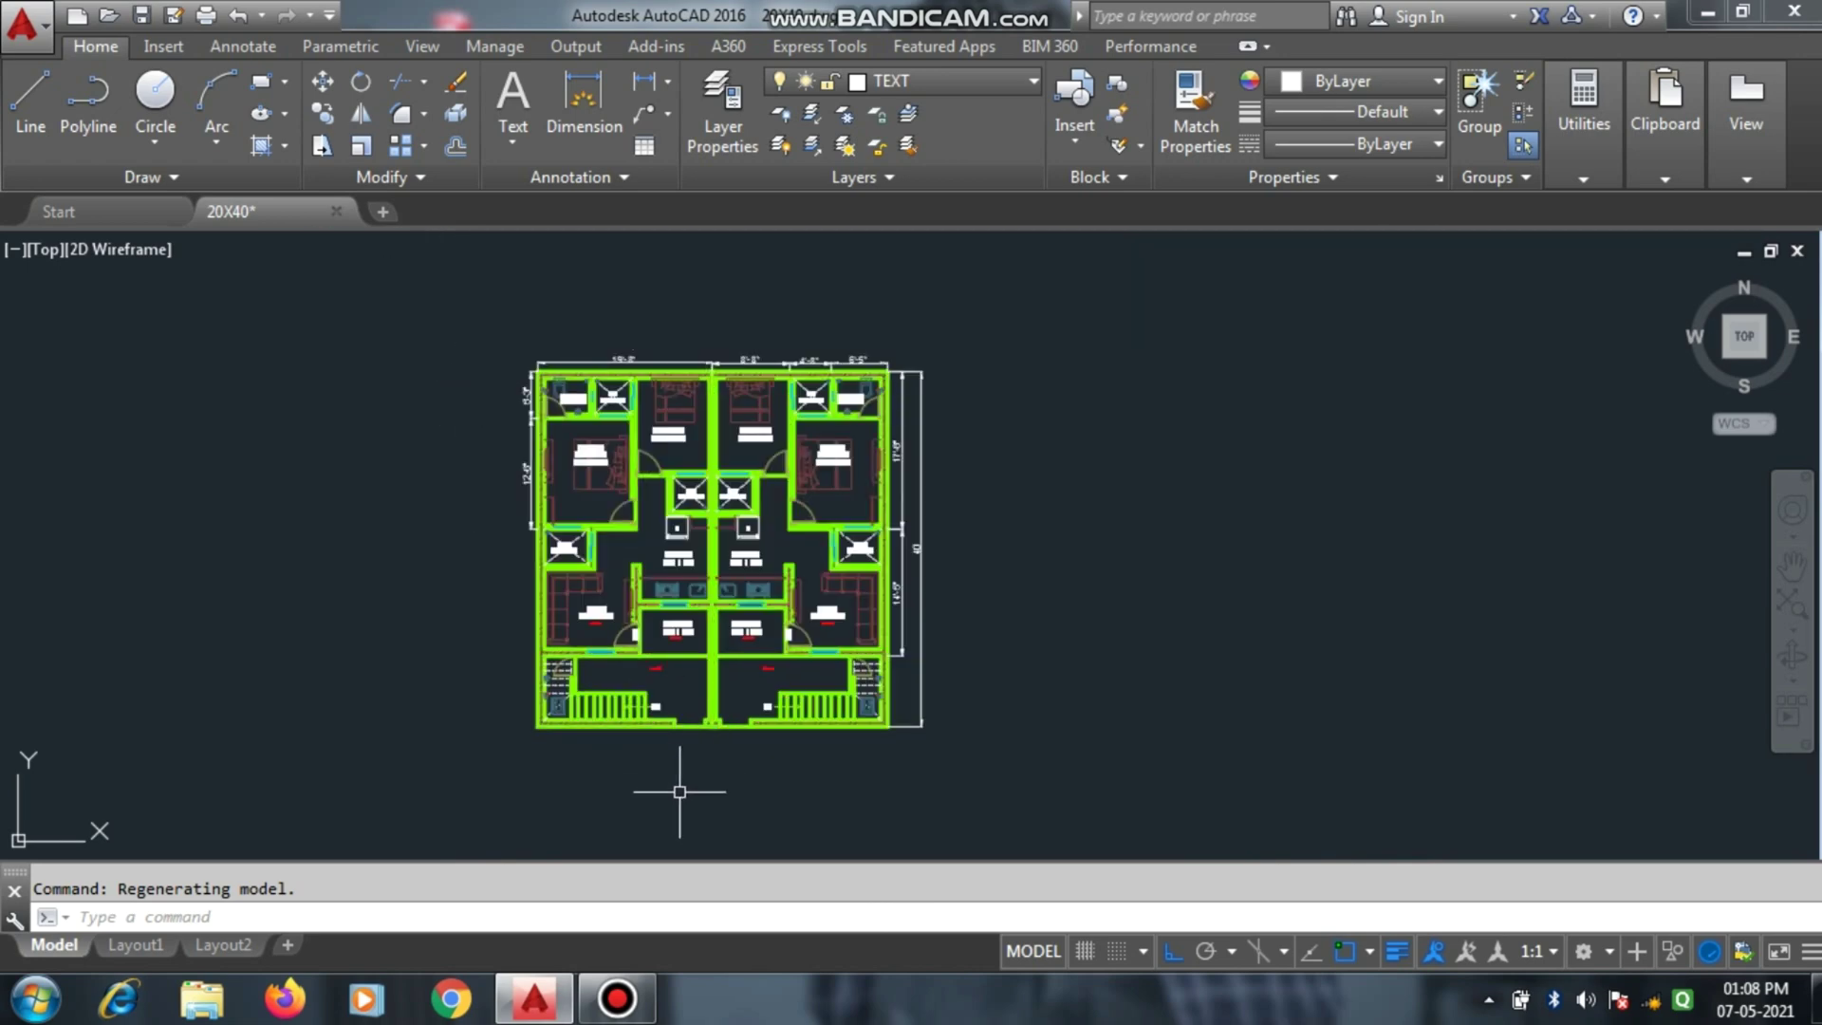
scroll(721, 767, up, 3)
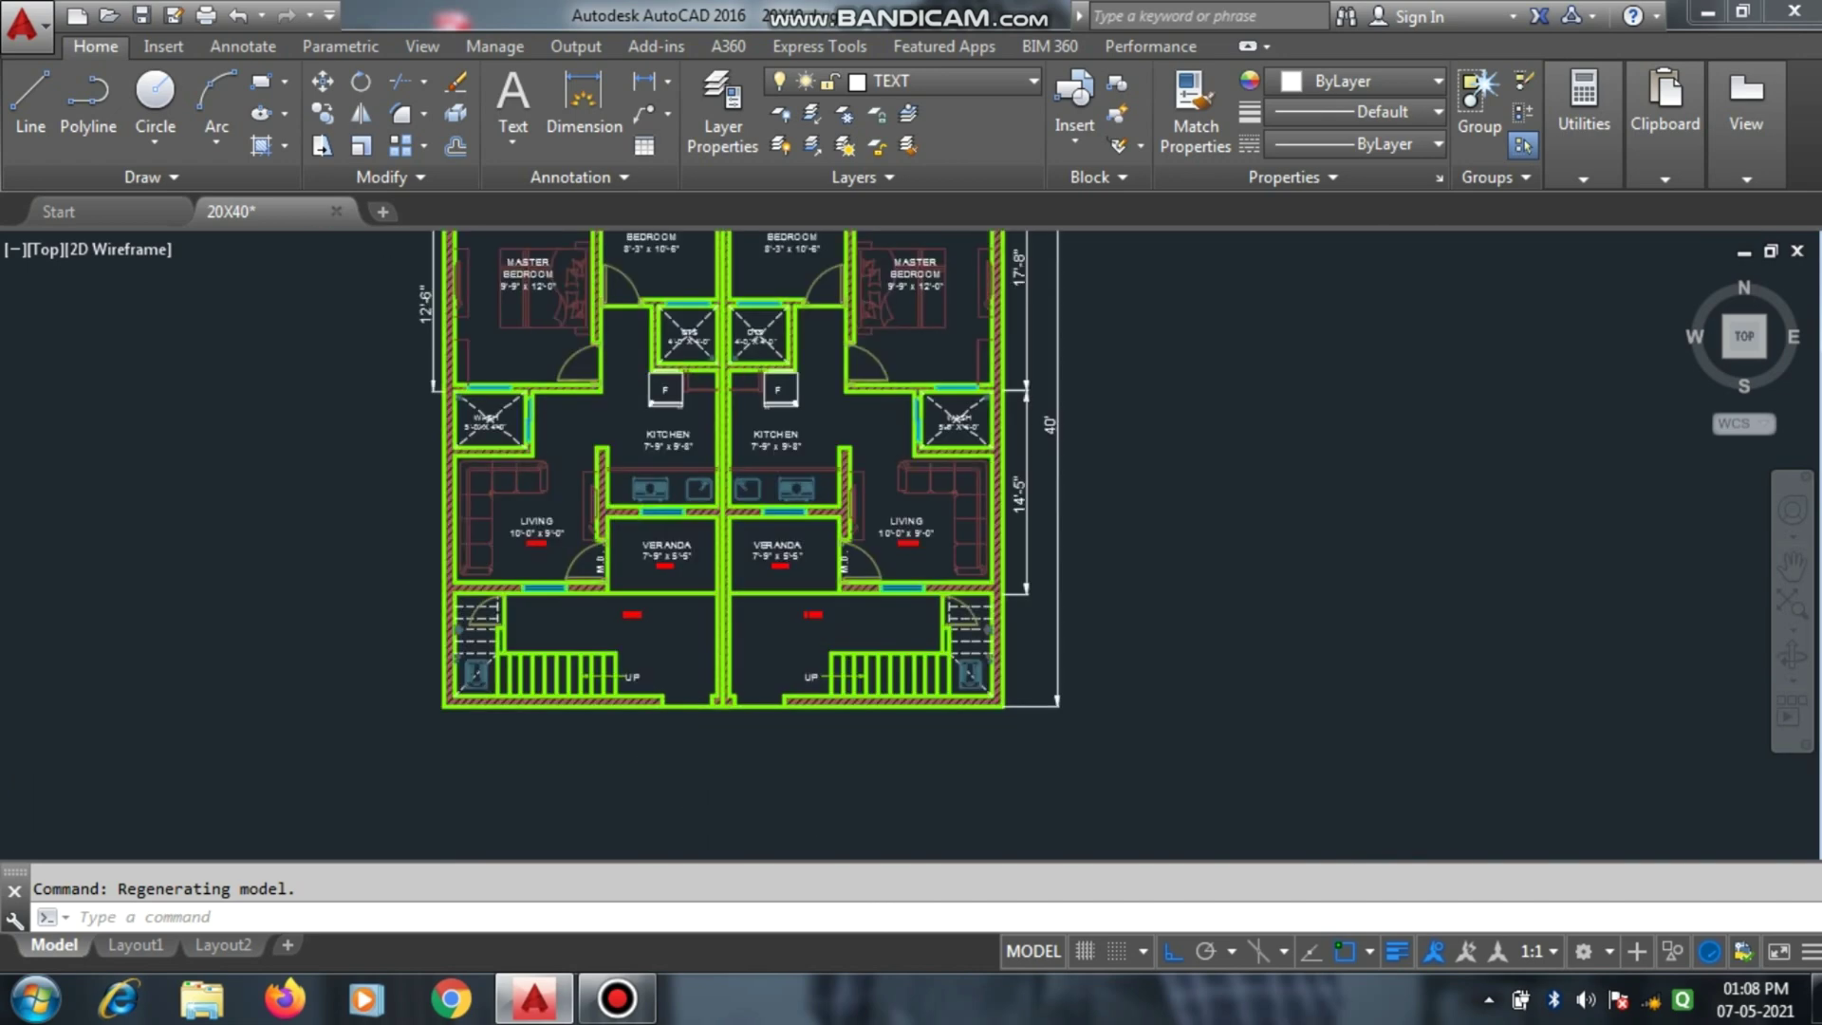
scroll(653, 736, down, 4)
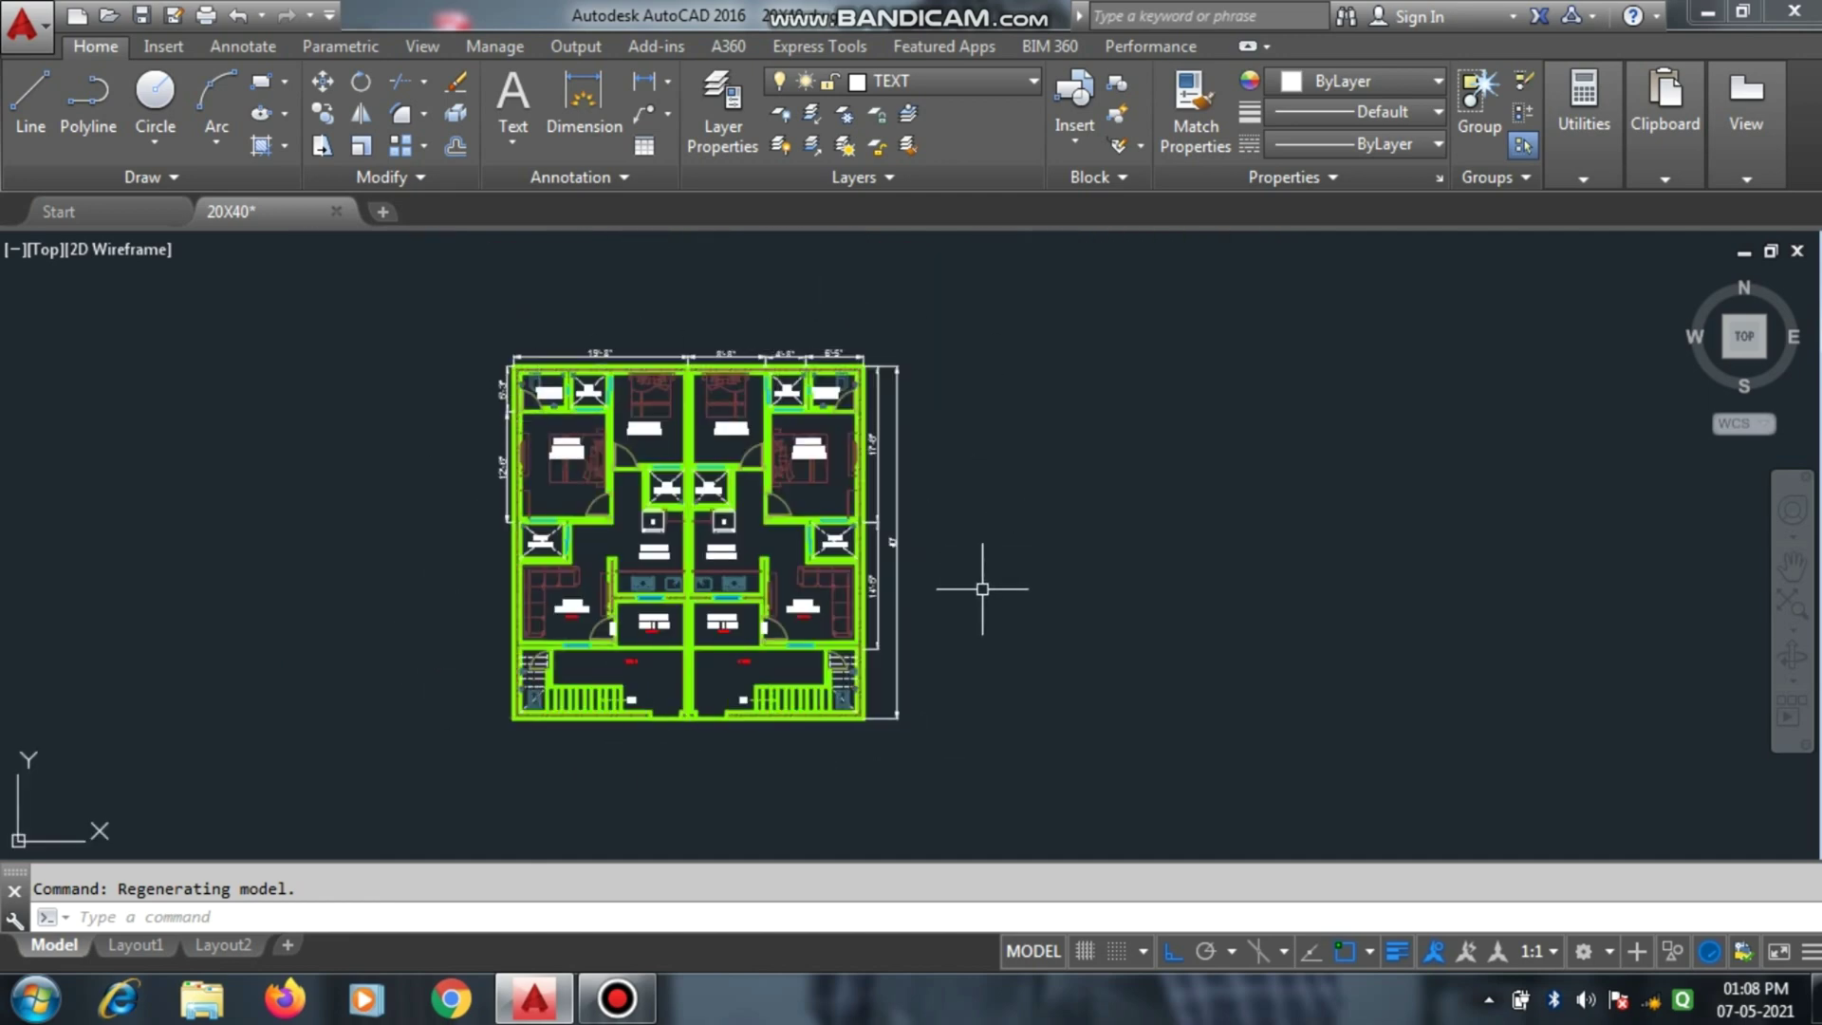
scroll(631, 704, up, 5)
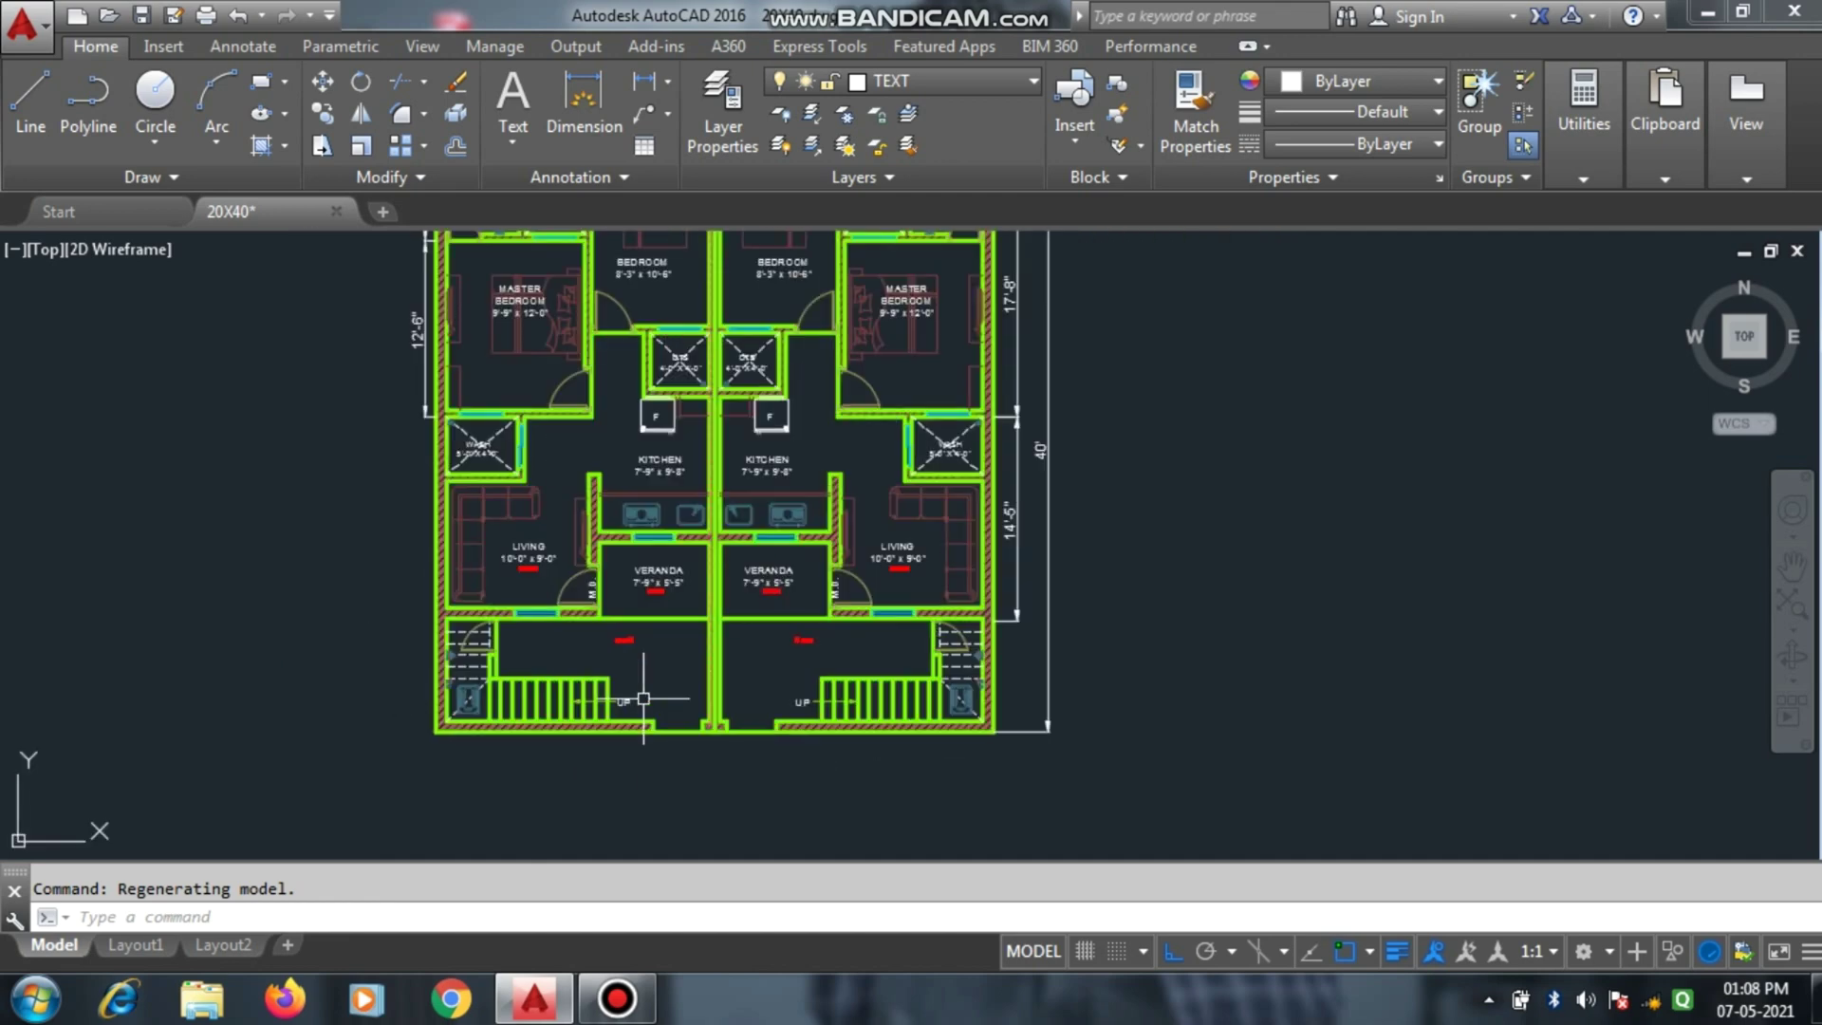
scroll(653, 694, down, 3)
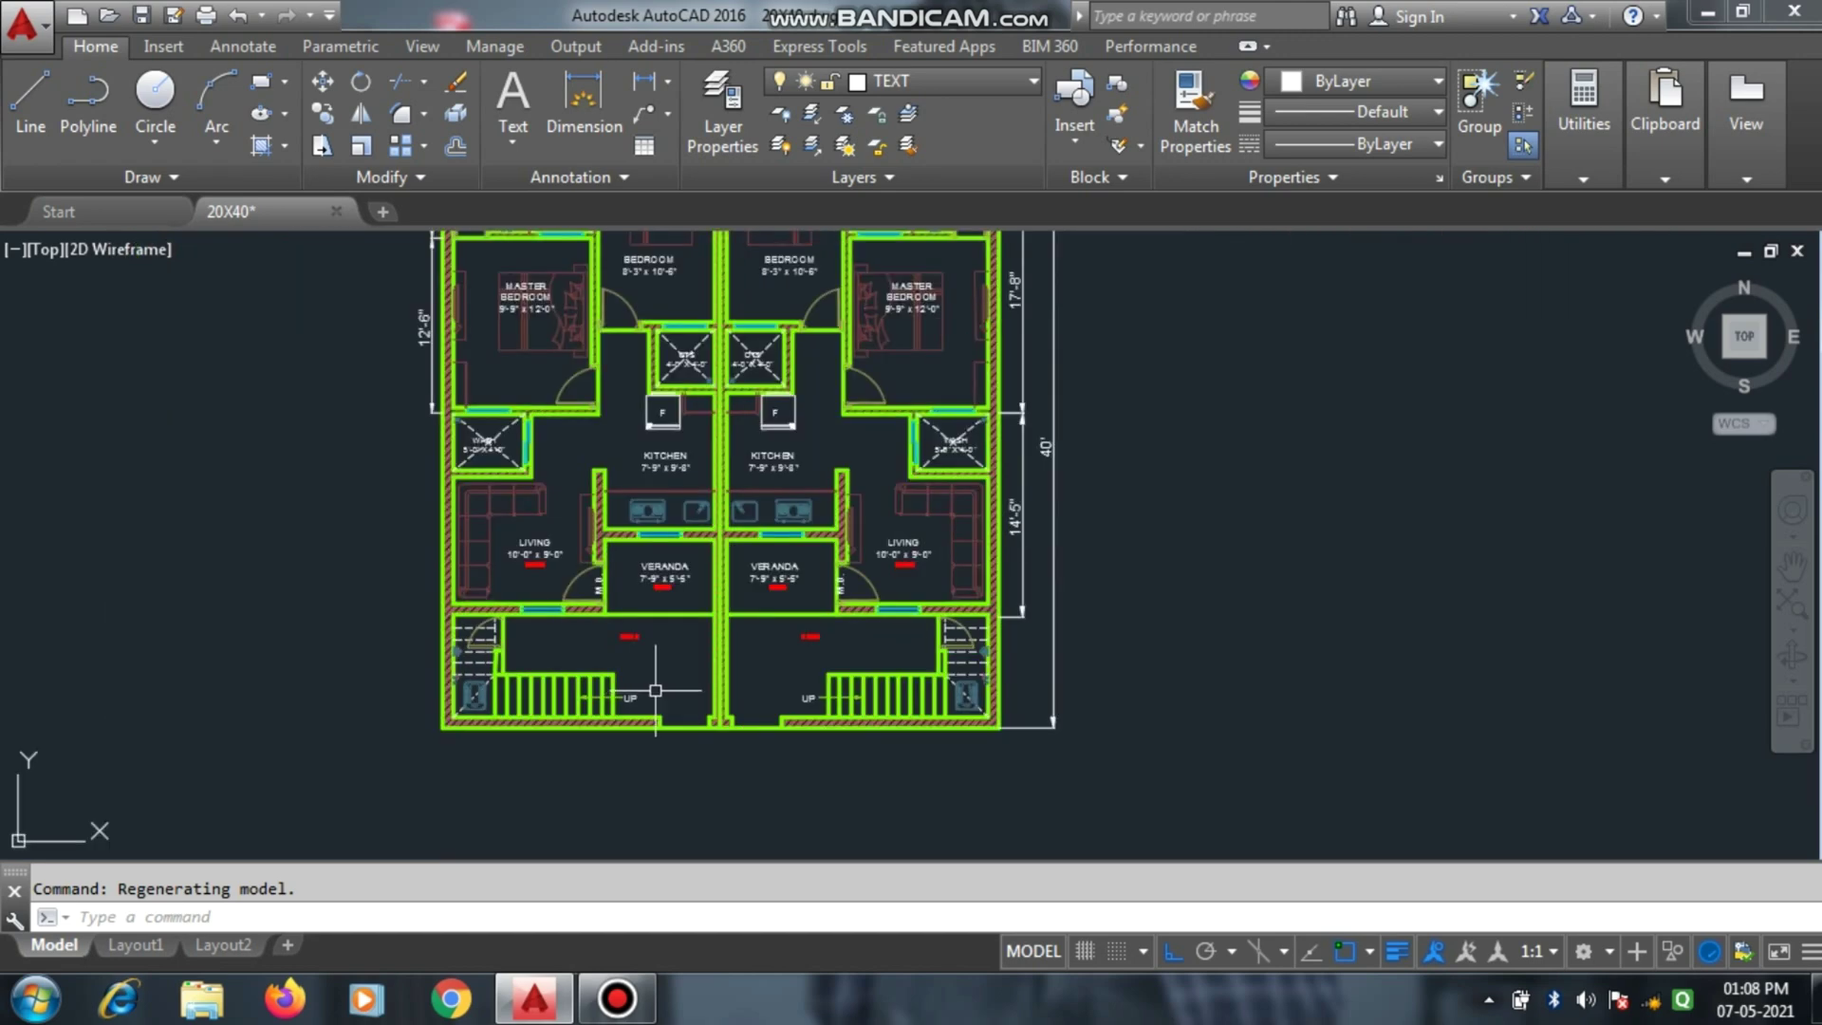
scroll(655, 748, down, 2)
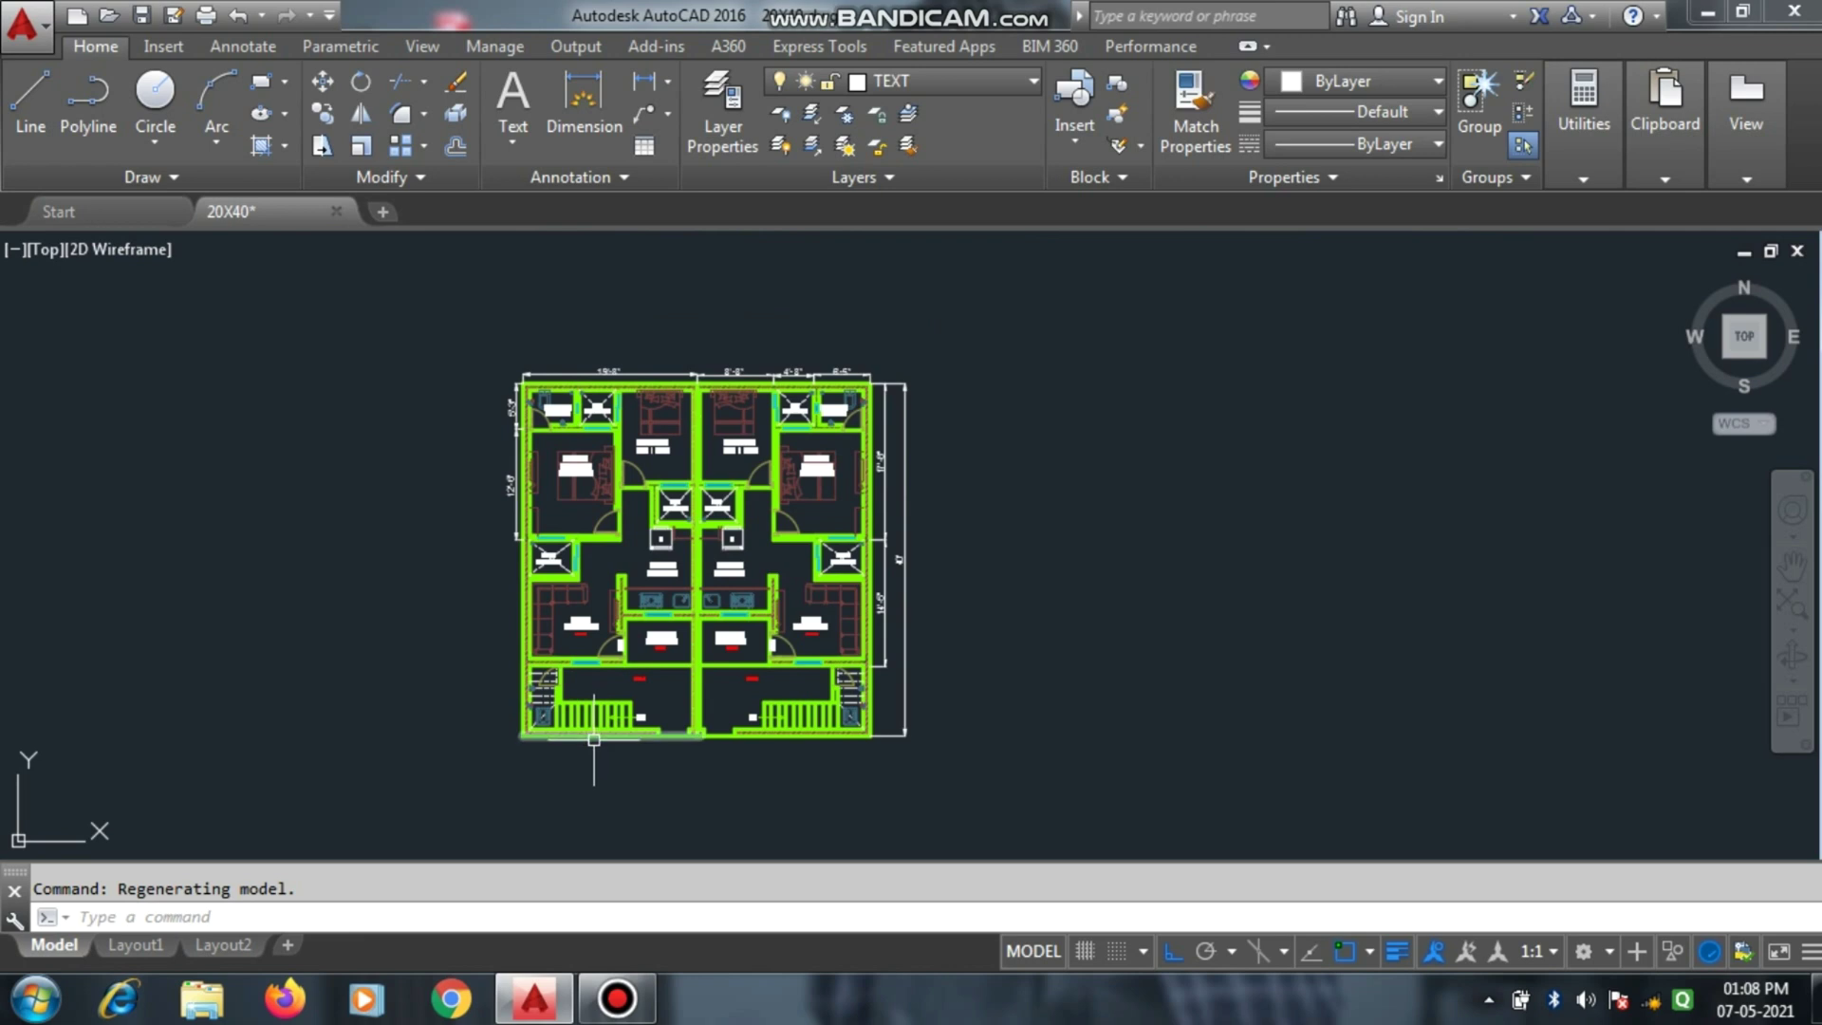
scroll(599, 742, up, 2)
scroll(604, 756, down, 2)
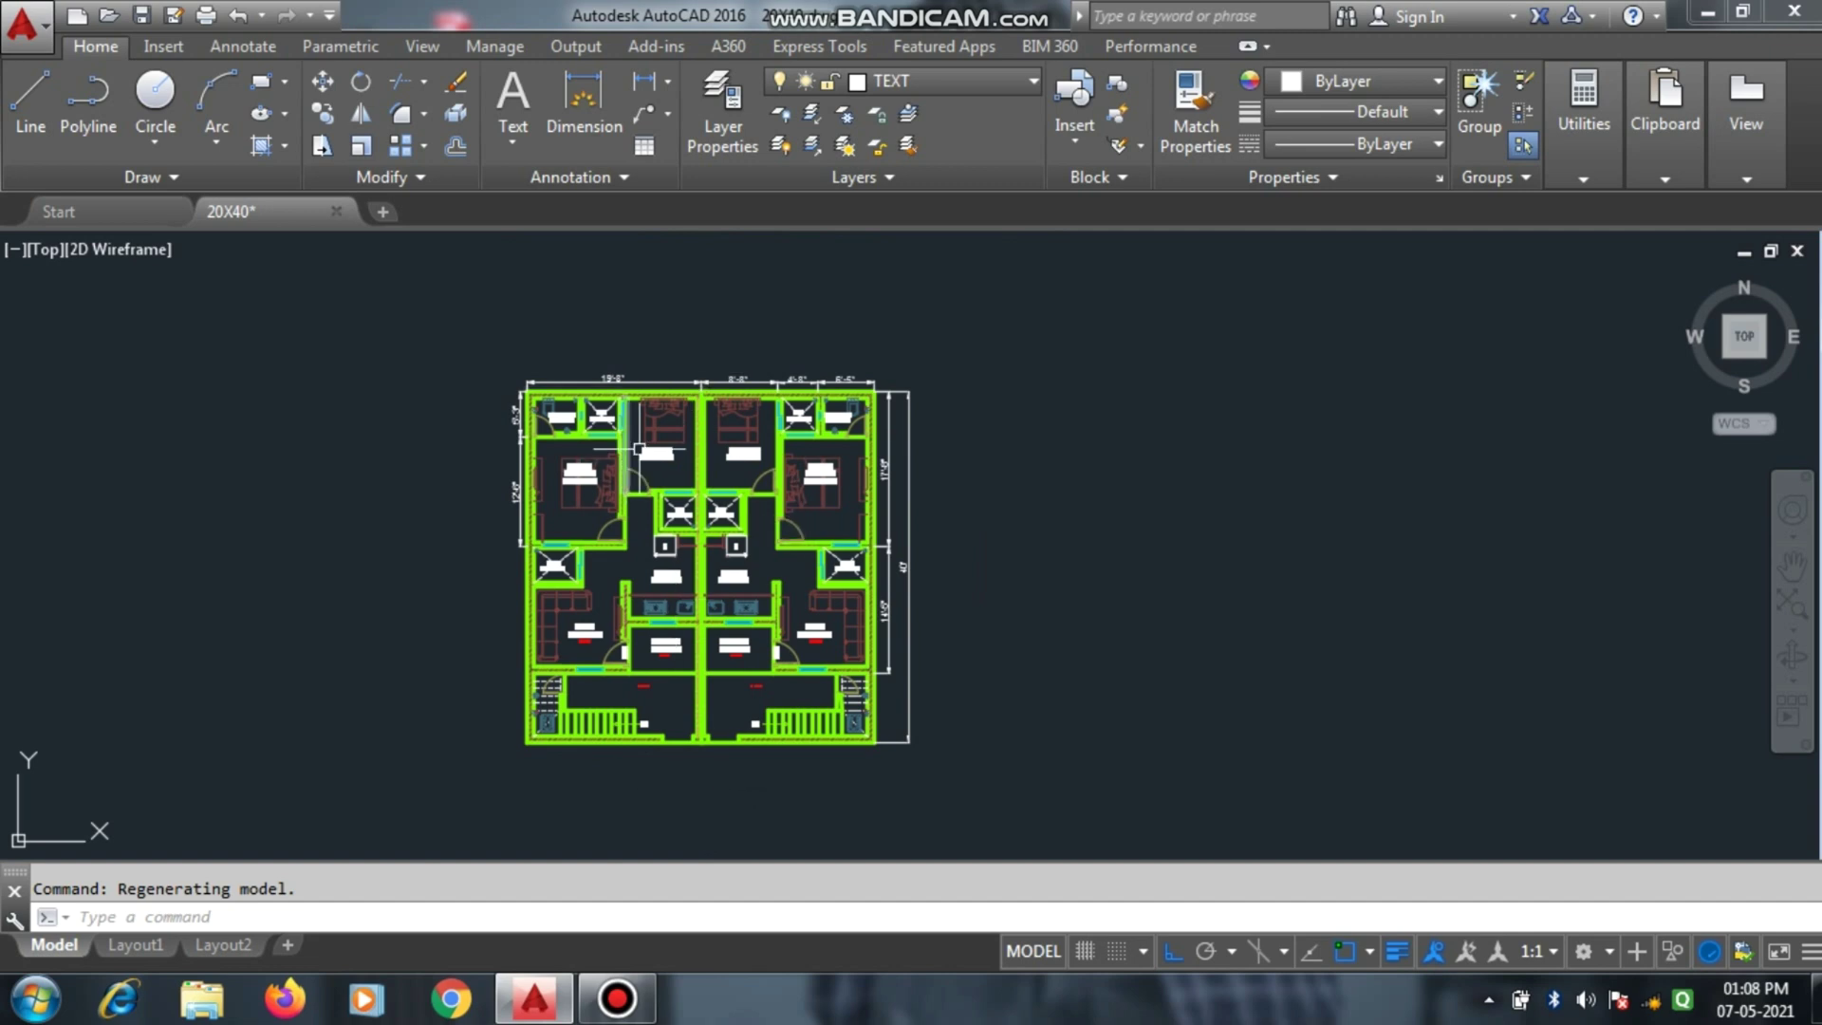
scroll(688, 358, up, 2)
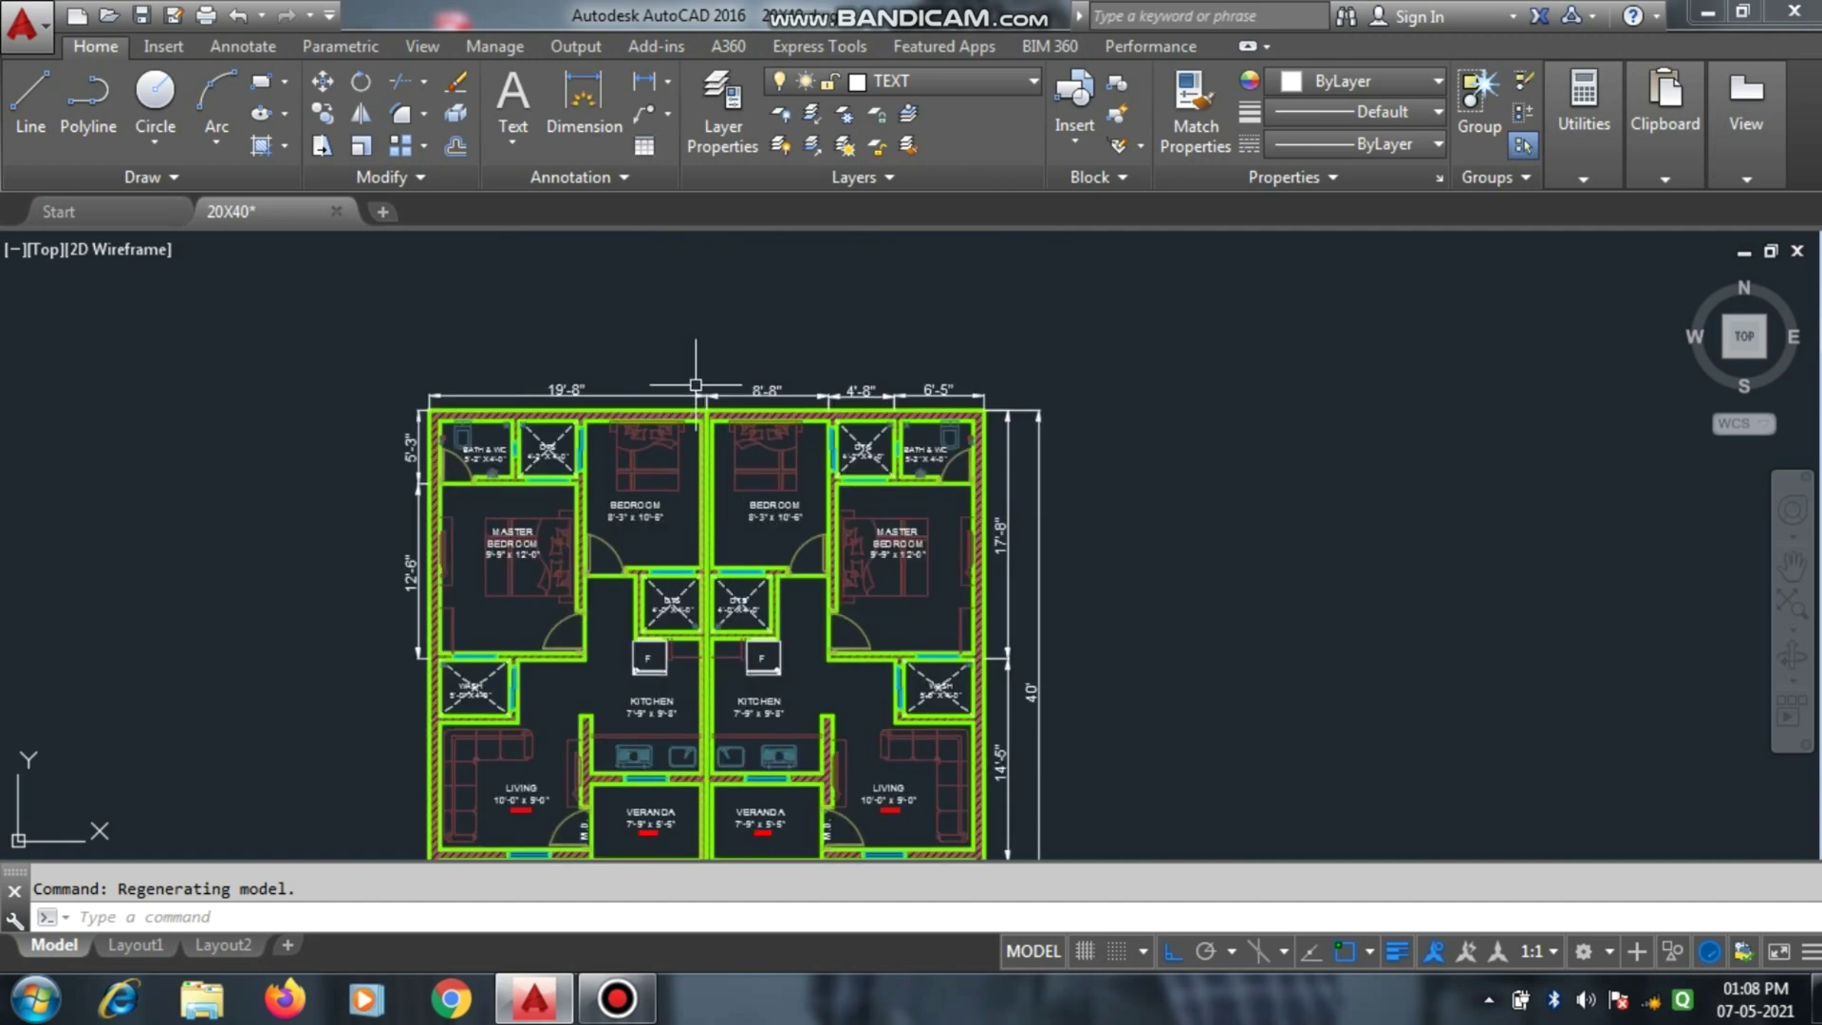
scroll(716, 337, down, 2)
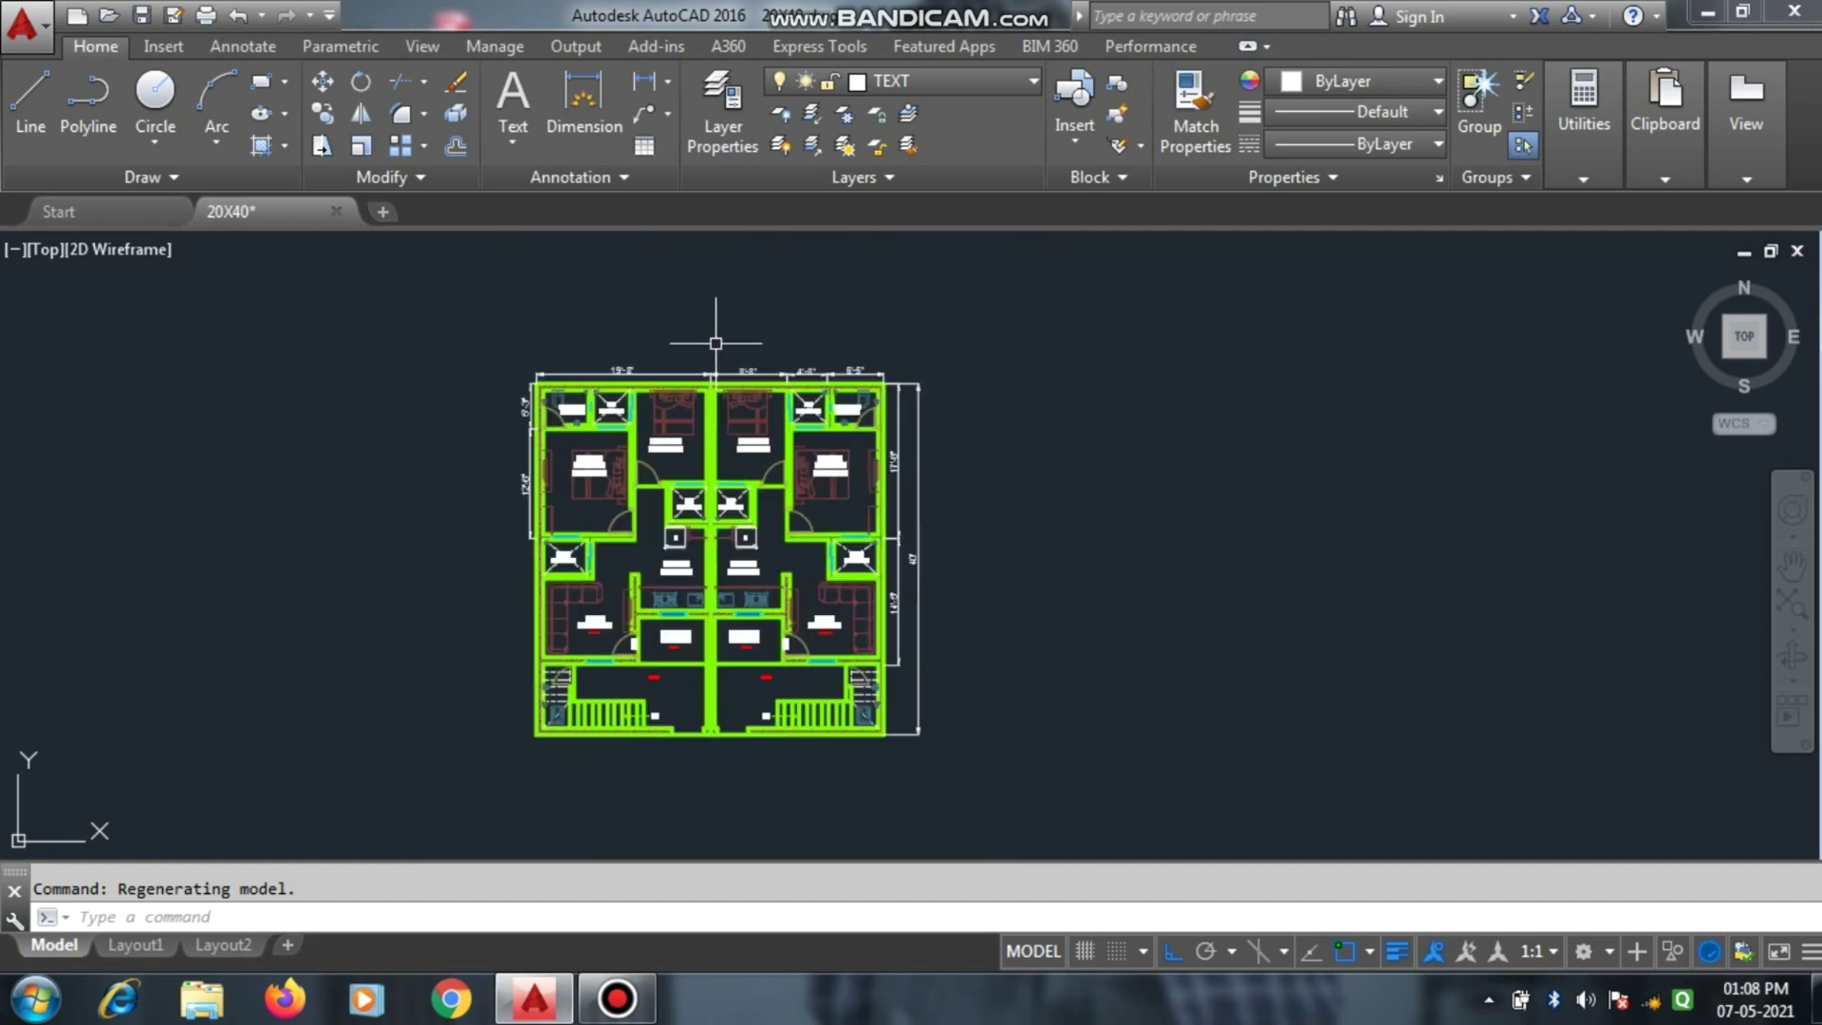
scroll(657, 776, up, 3)
scroll(658, 759, down, 8)
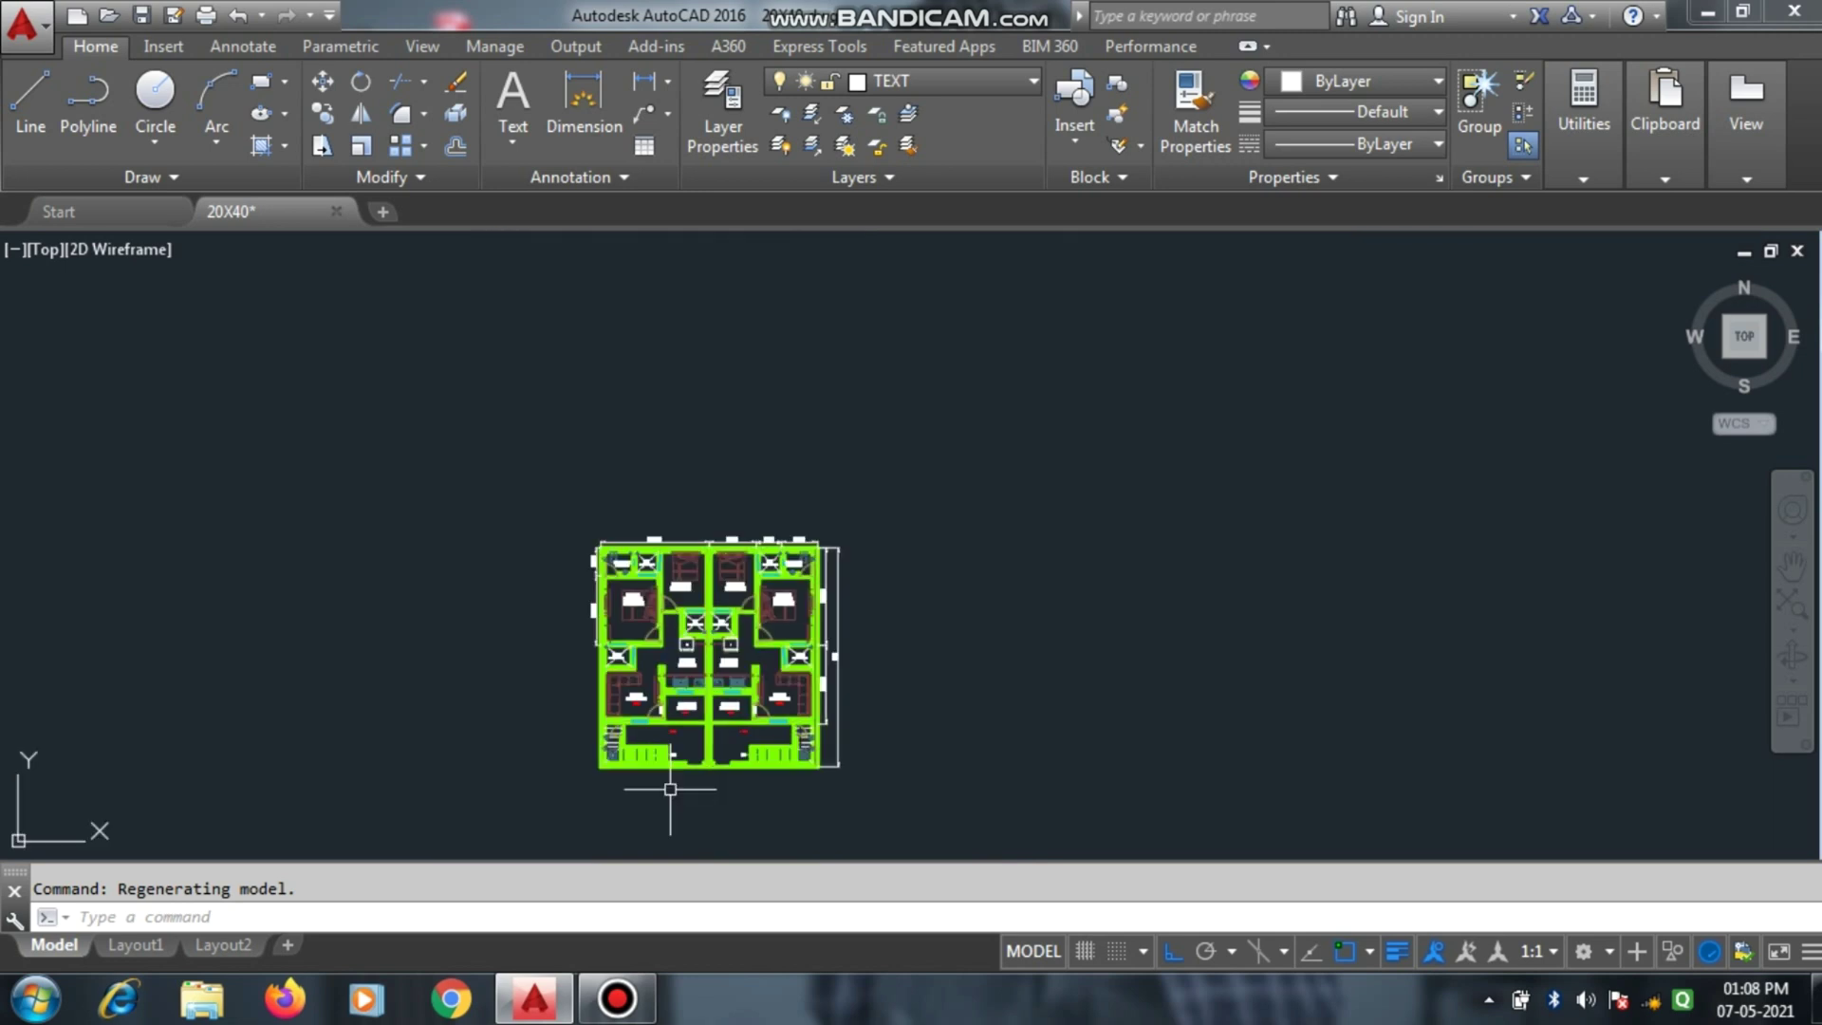
Inspect the single-unit floor plan, focusing on the living room, veranda and staircase at its front.
scroll(454, 390, up, 5)
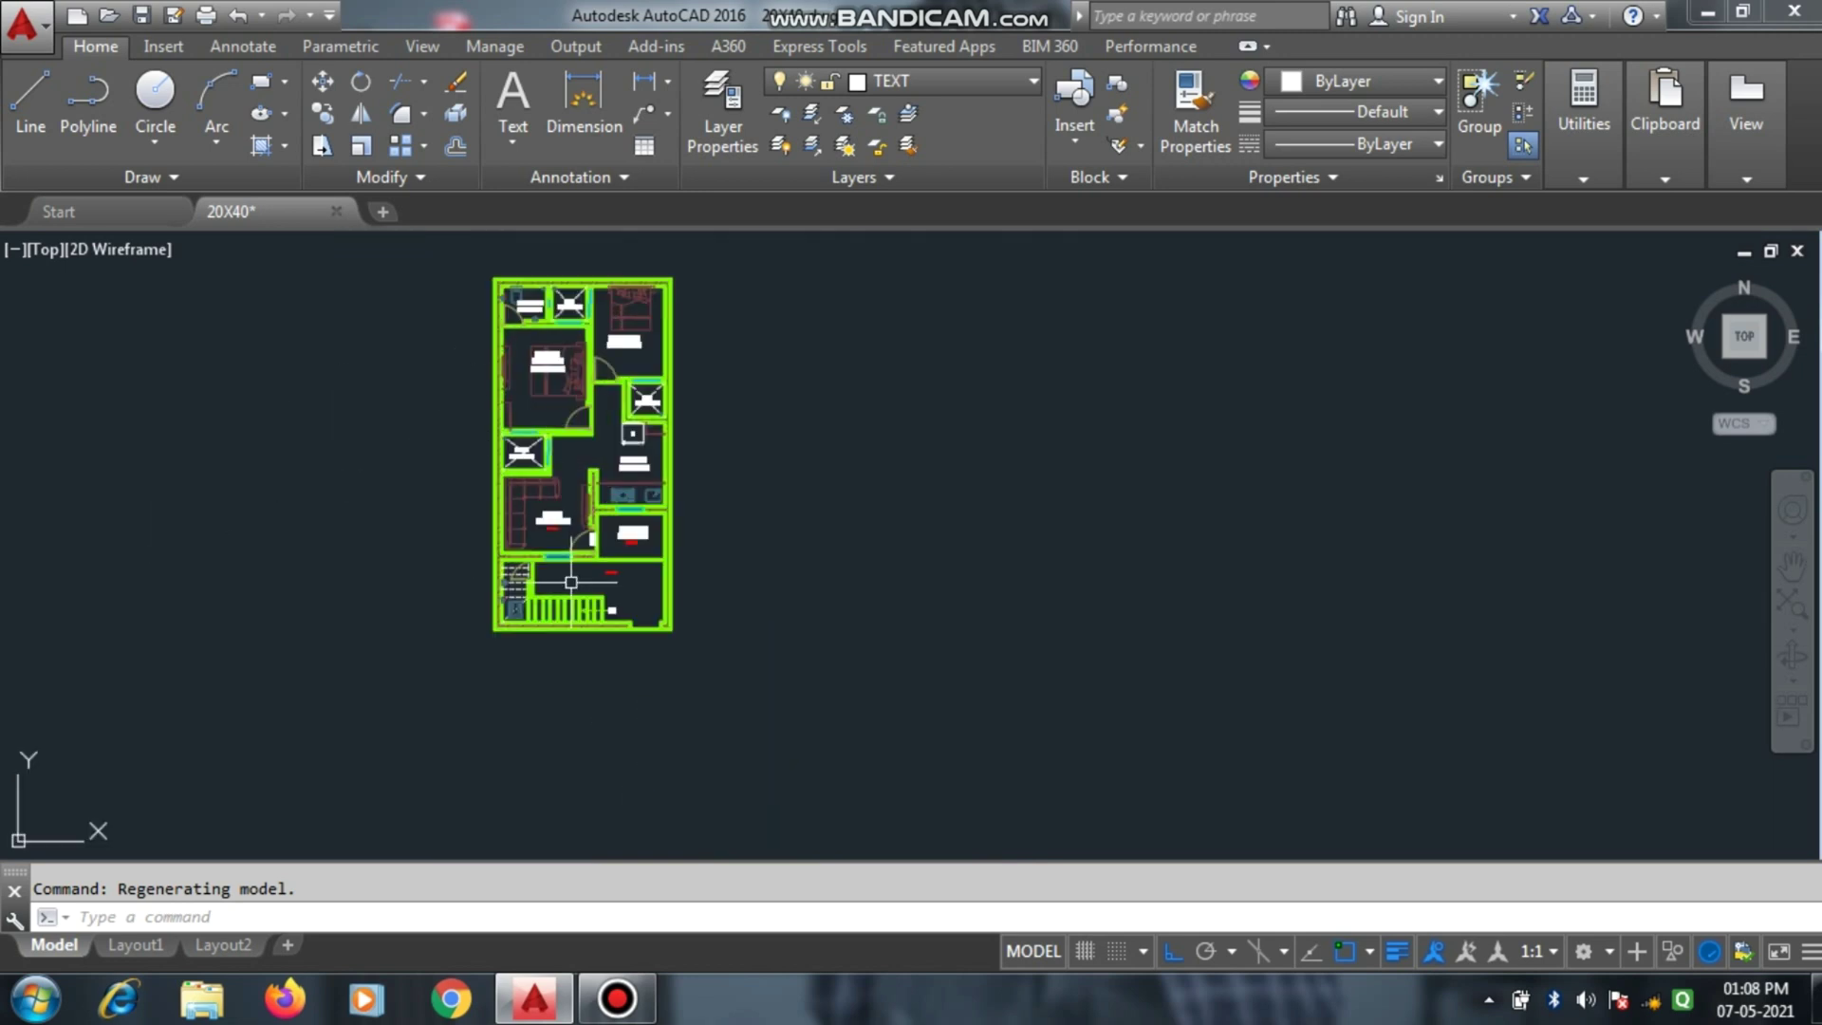
scroll(587, 387, up, 2)
scroll(583, 484, down, 2)
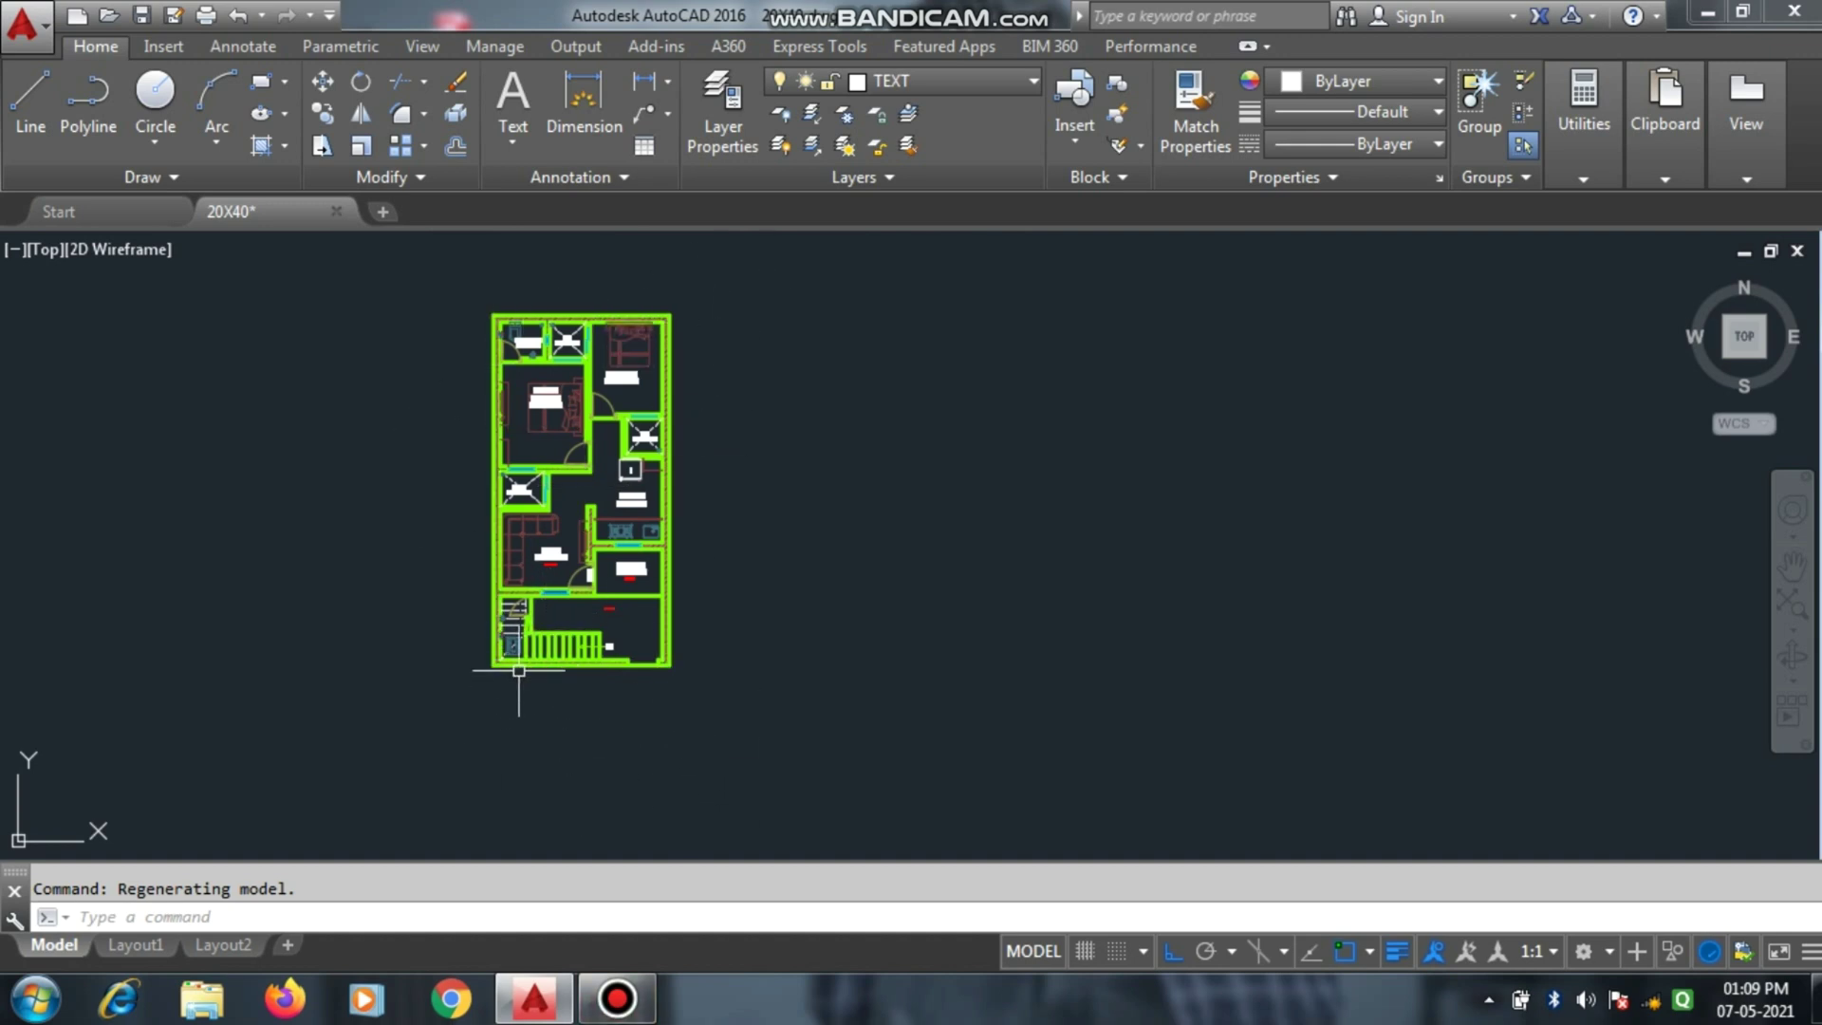
scroll(555, 664, up, 4)
scroll(579, 749, down, 2)
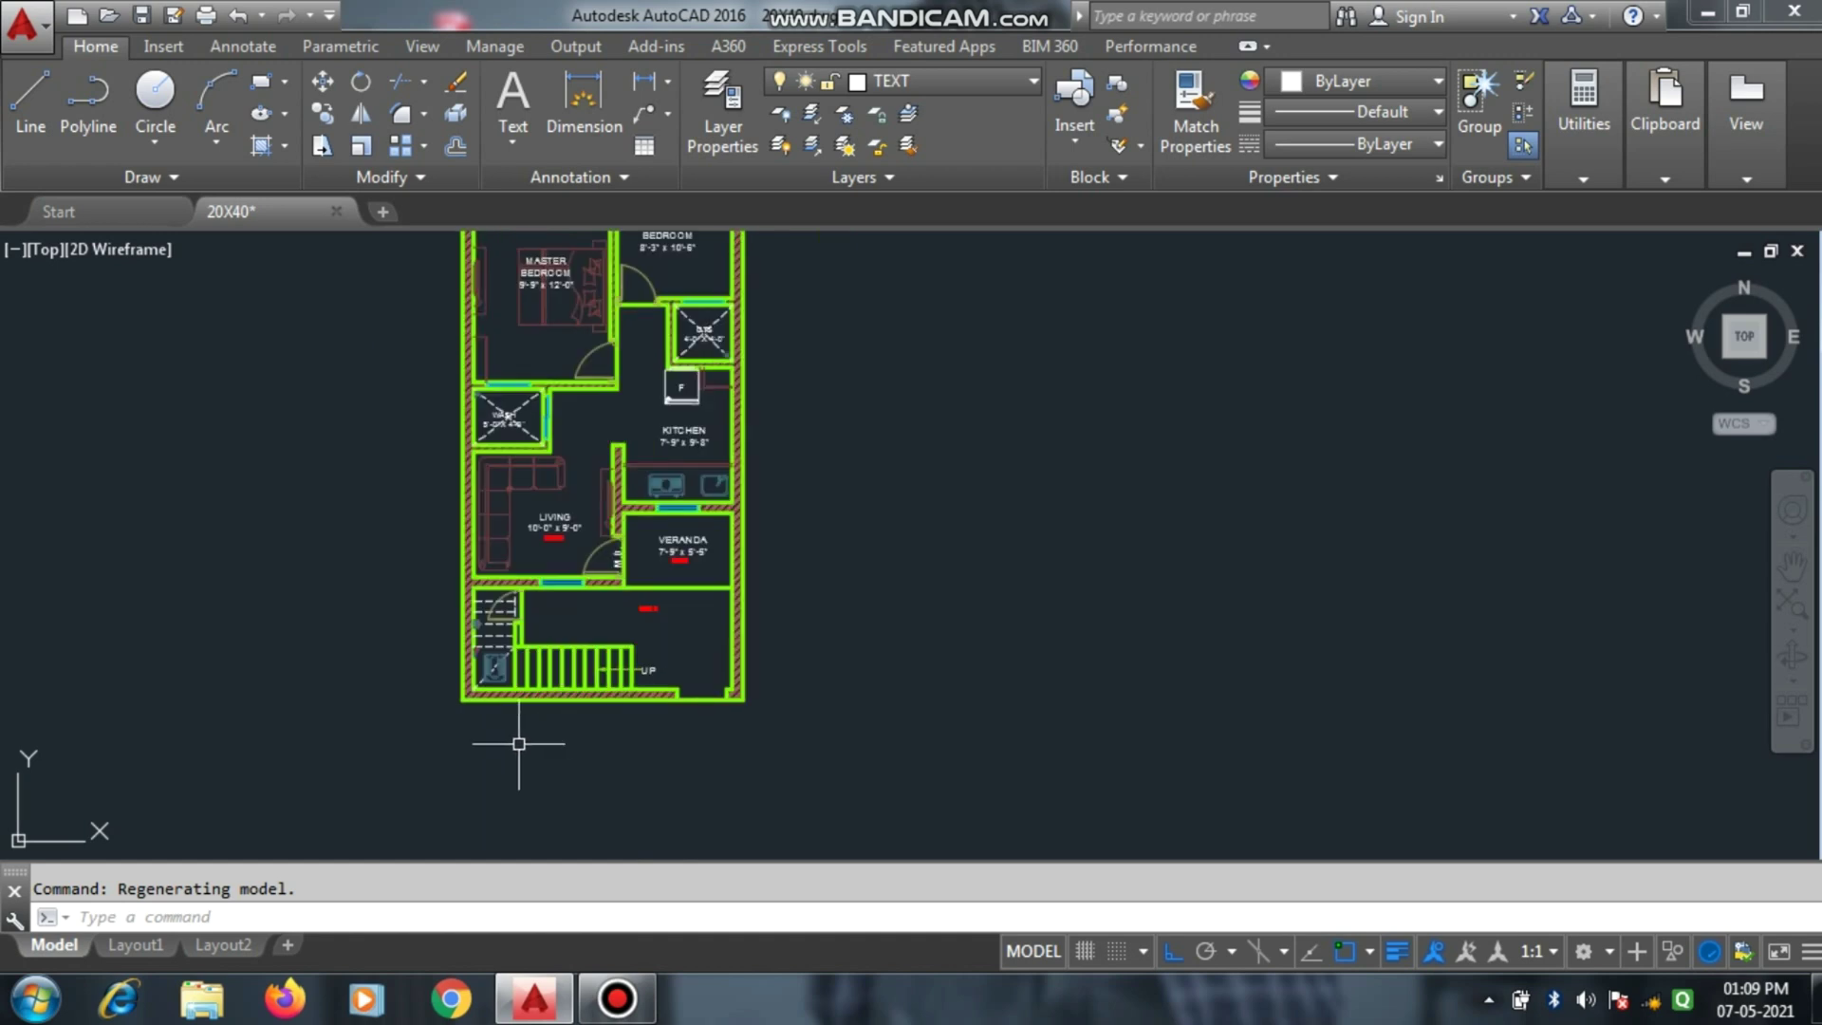
scroll(594, 770, down, 2)
scroll(543, 741, up, 1)
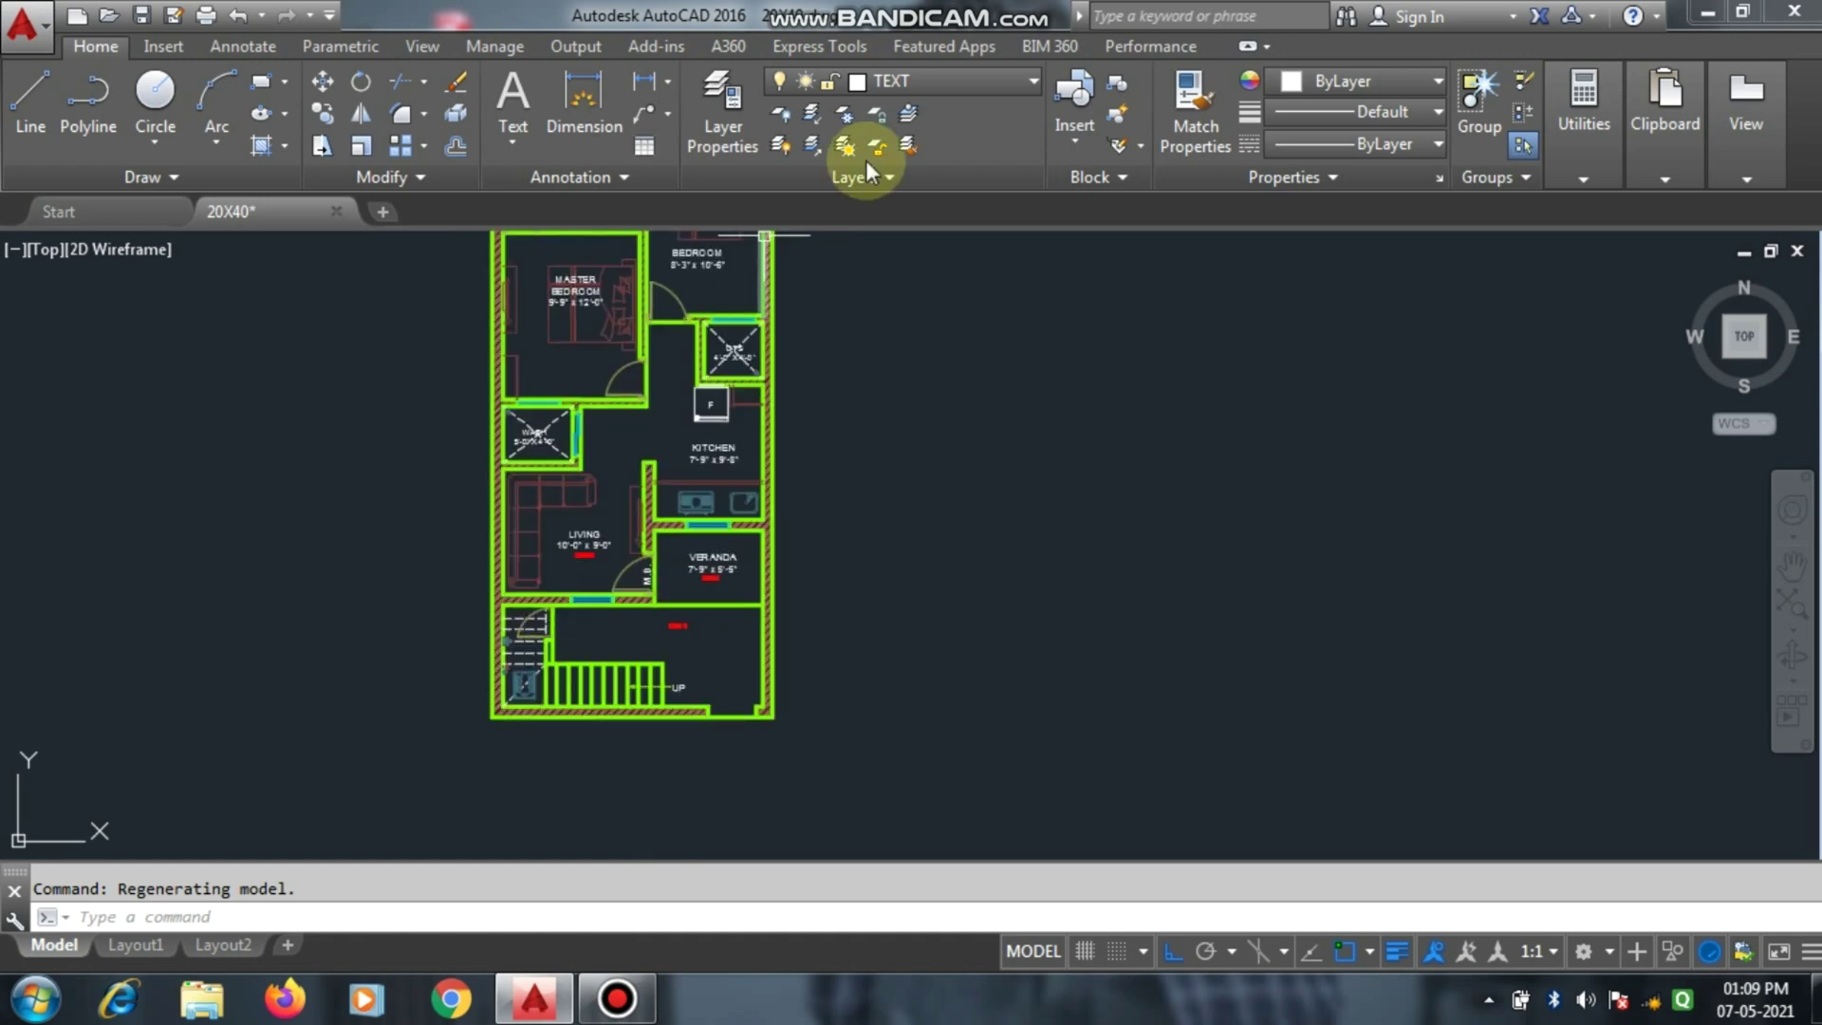
Make FUR. the current layer and draw a vertical construction line through the outer corners of the plan's left wall.
click(970, 74)
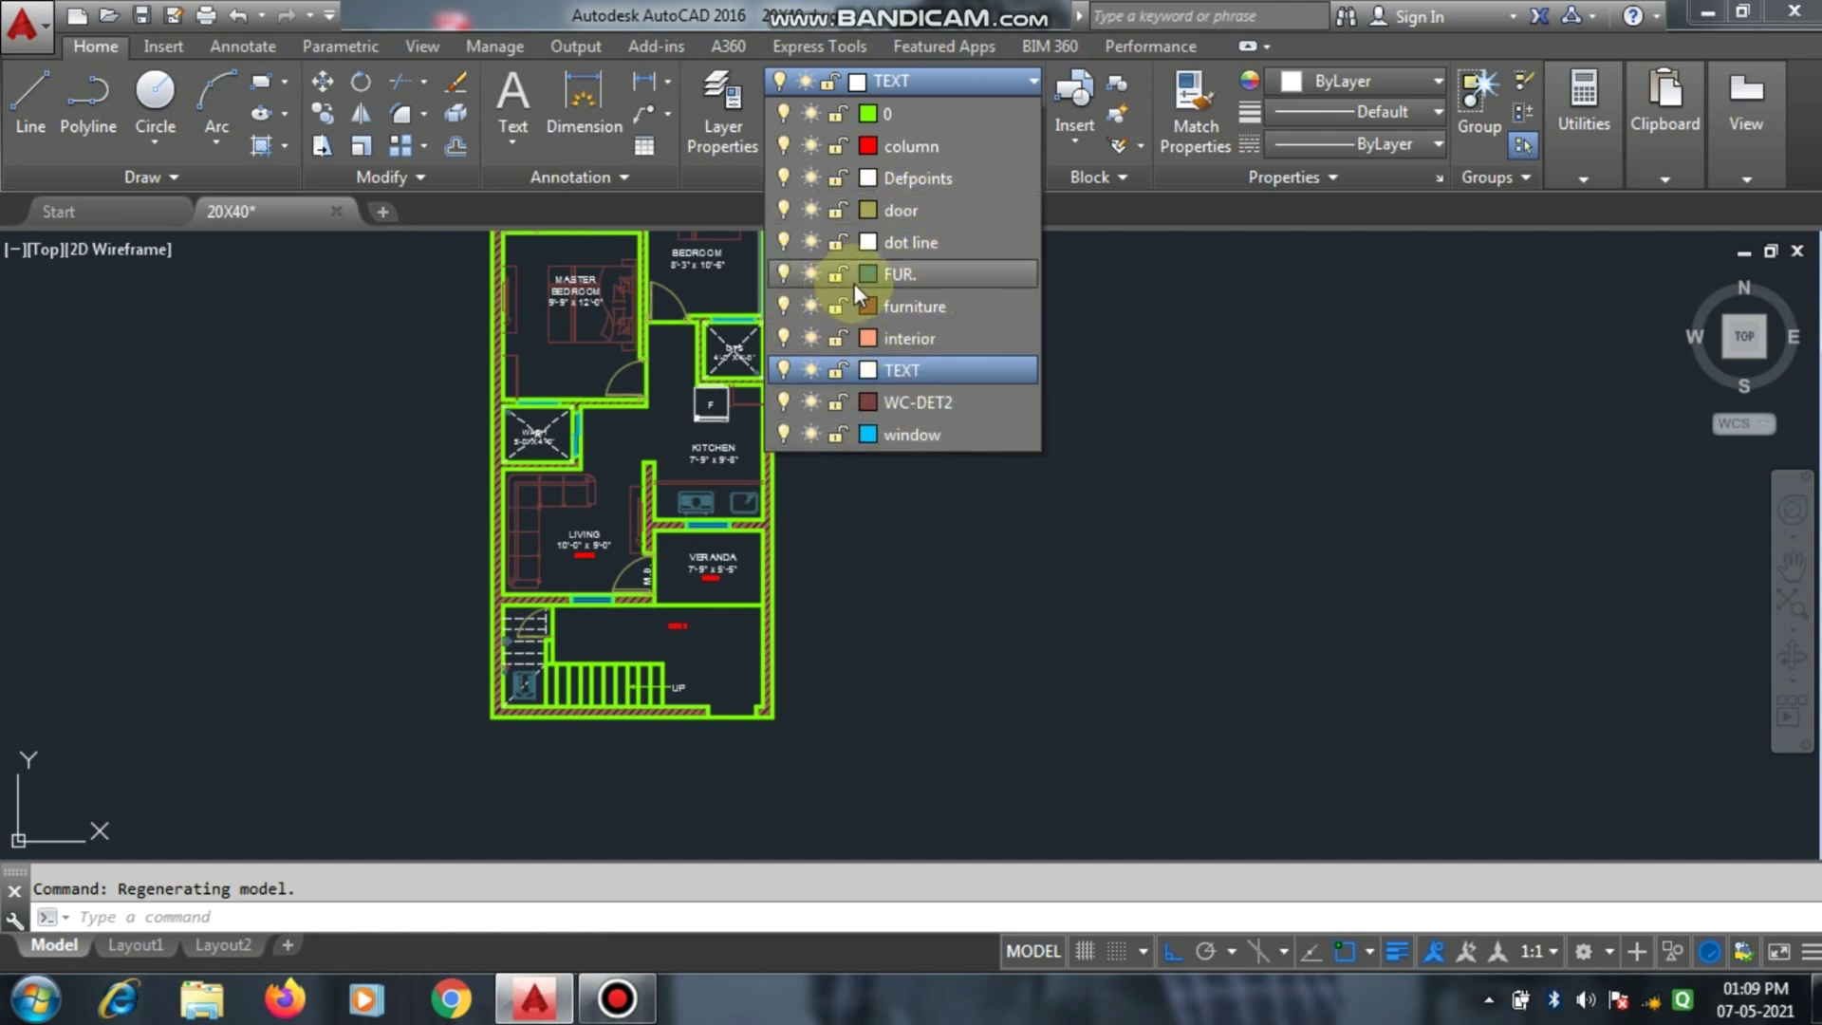
click(969, 273)
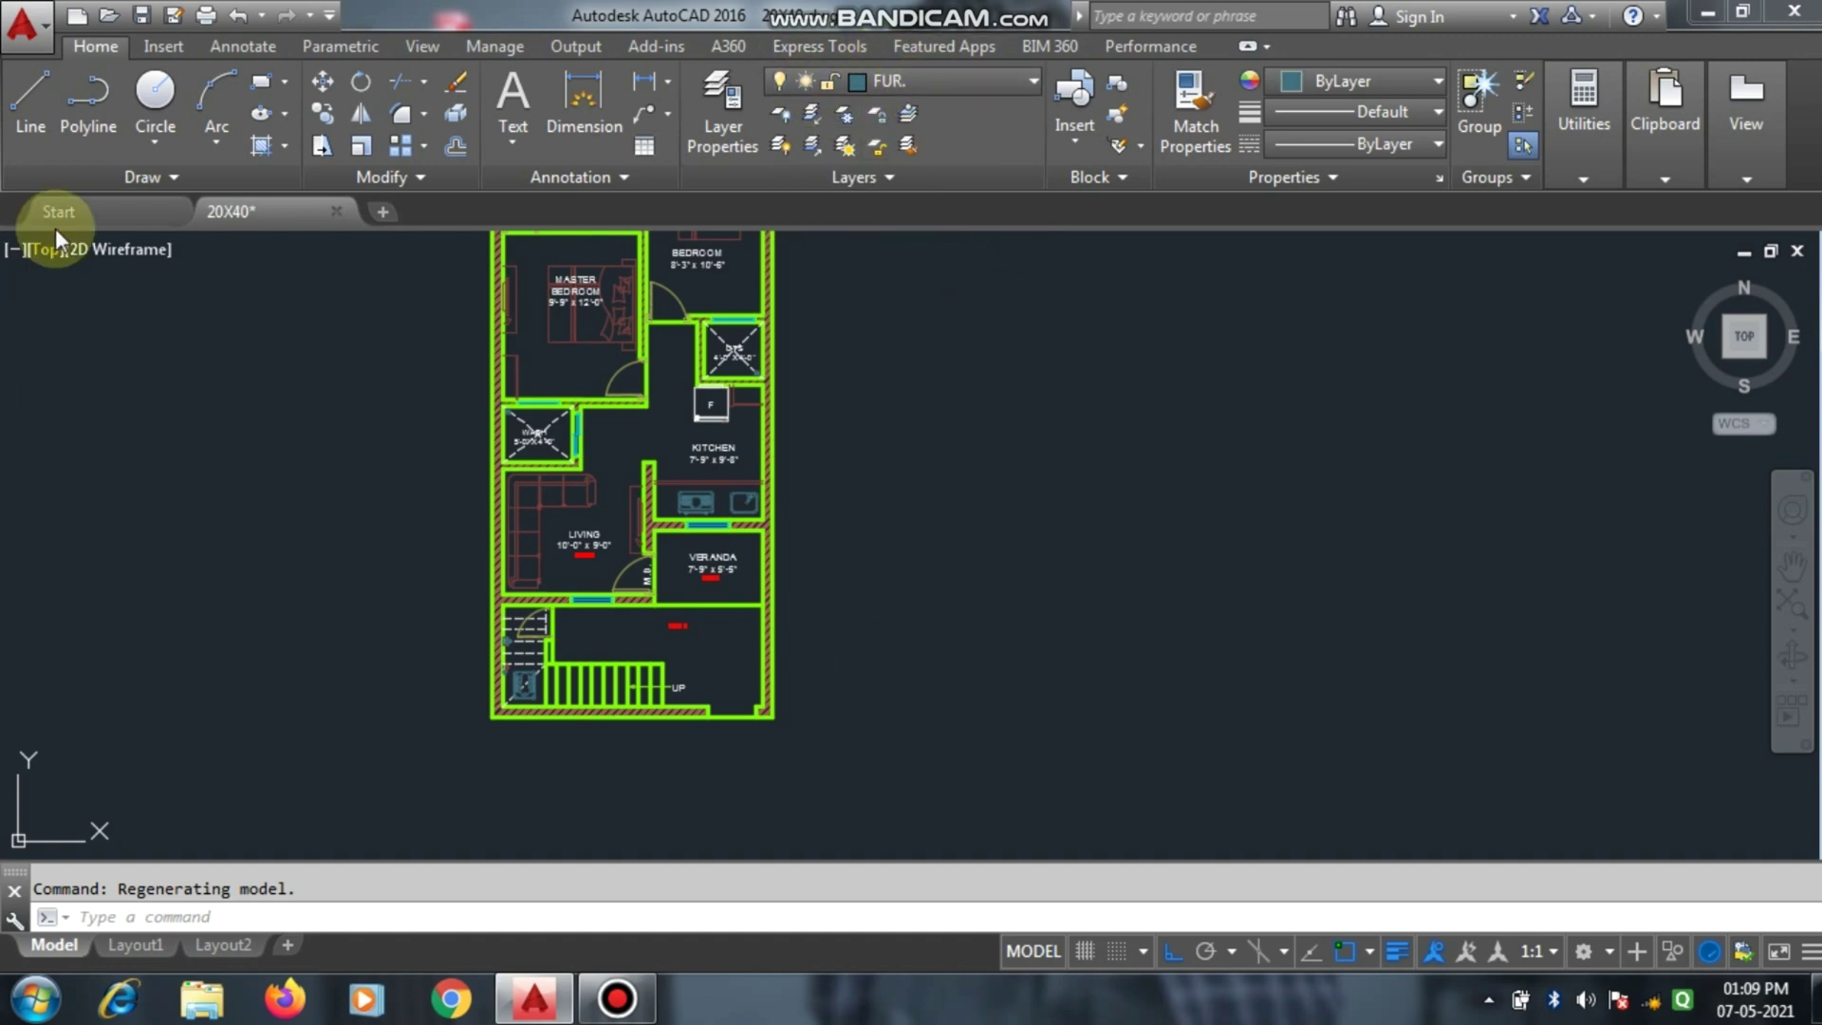
click(152, 180)
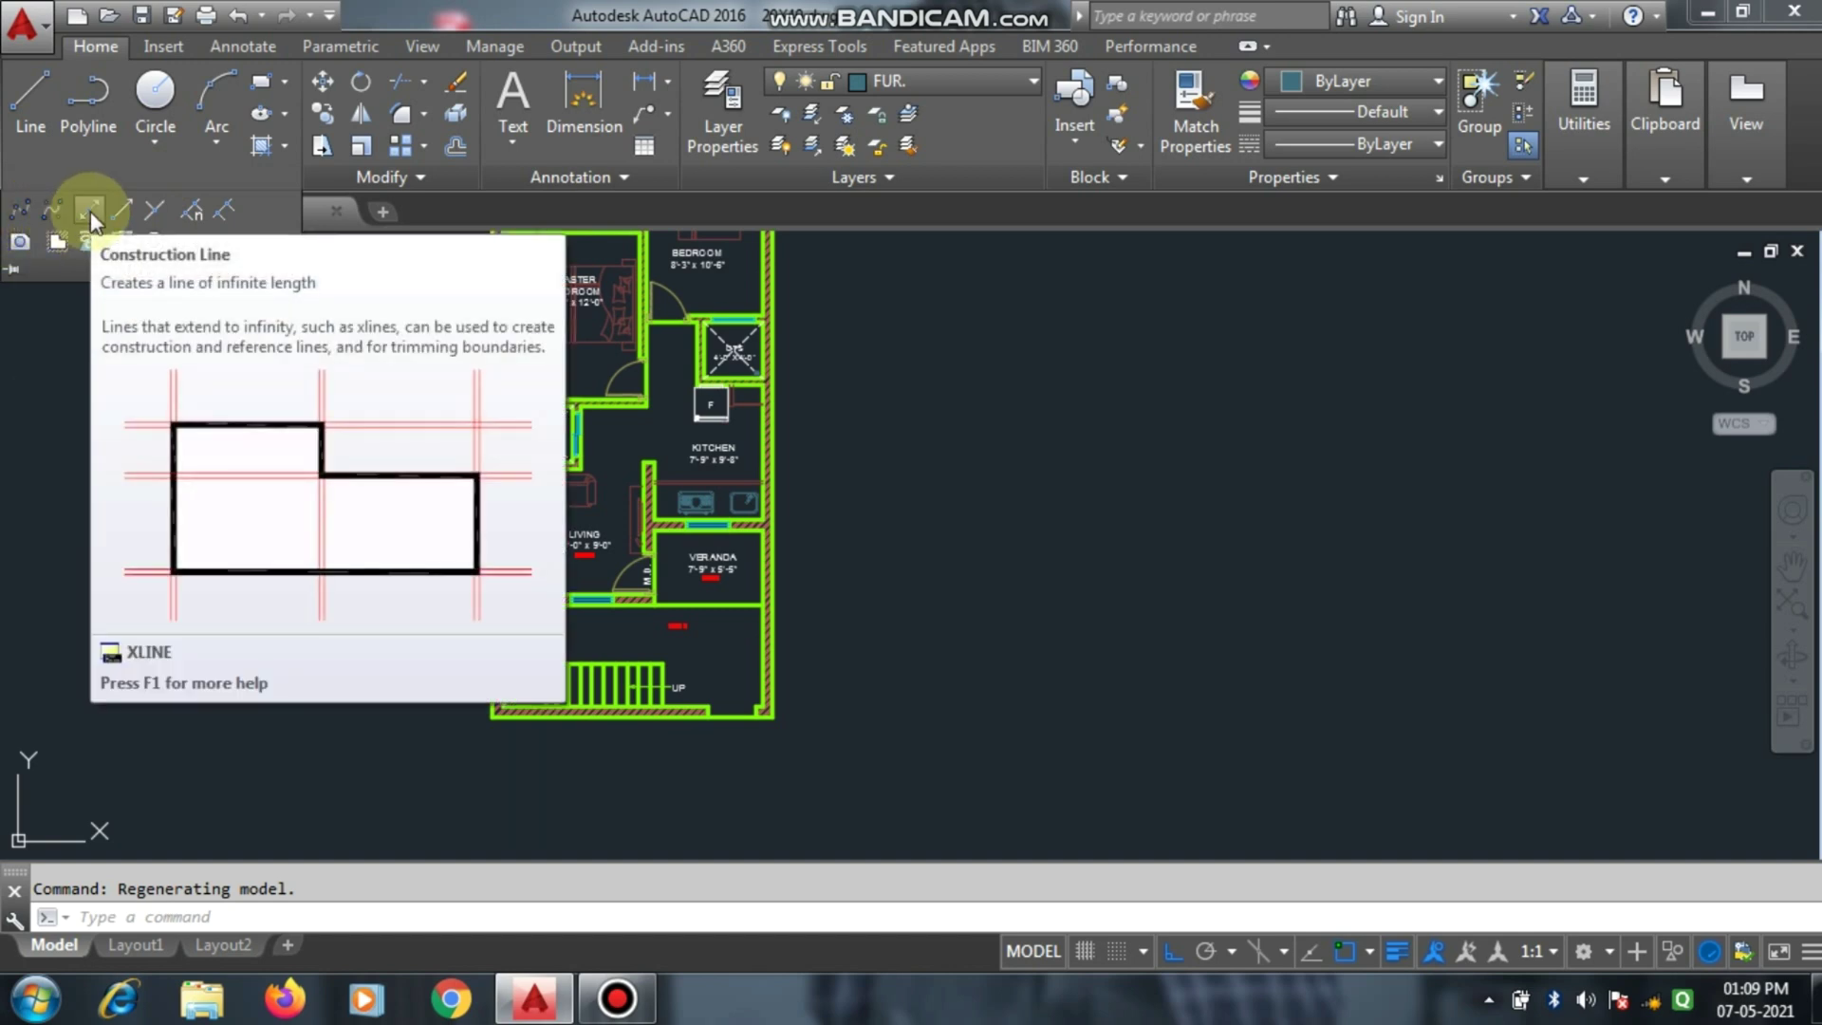
click(89, 213)
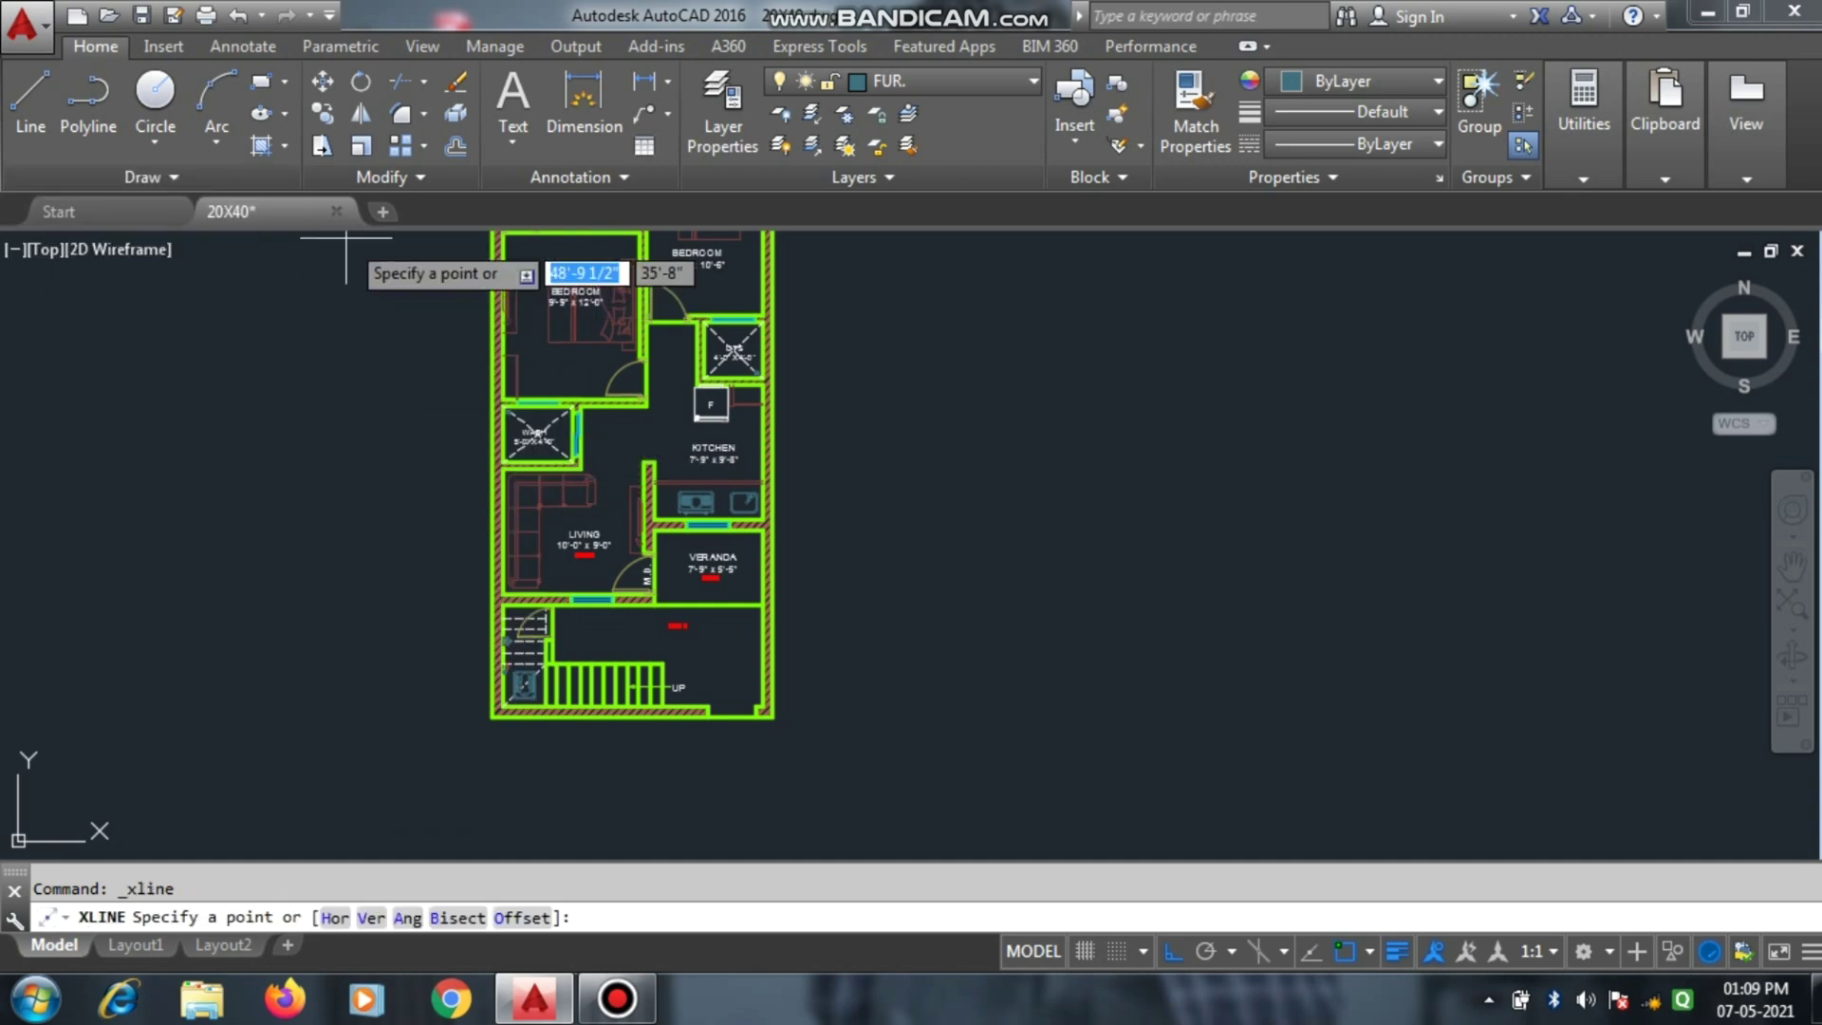
scroll(700, 691, down, 2)
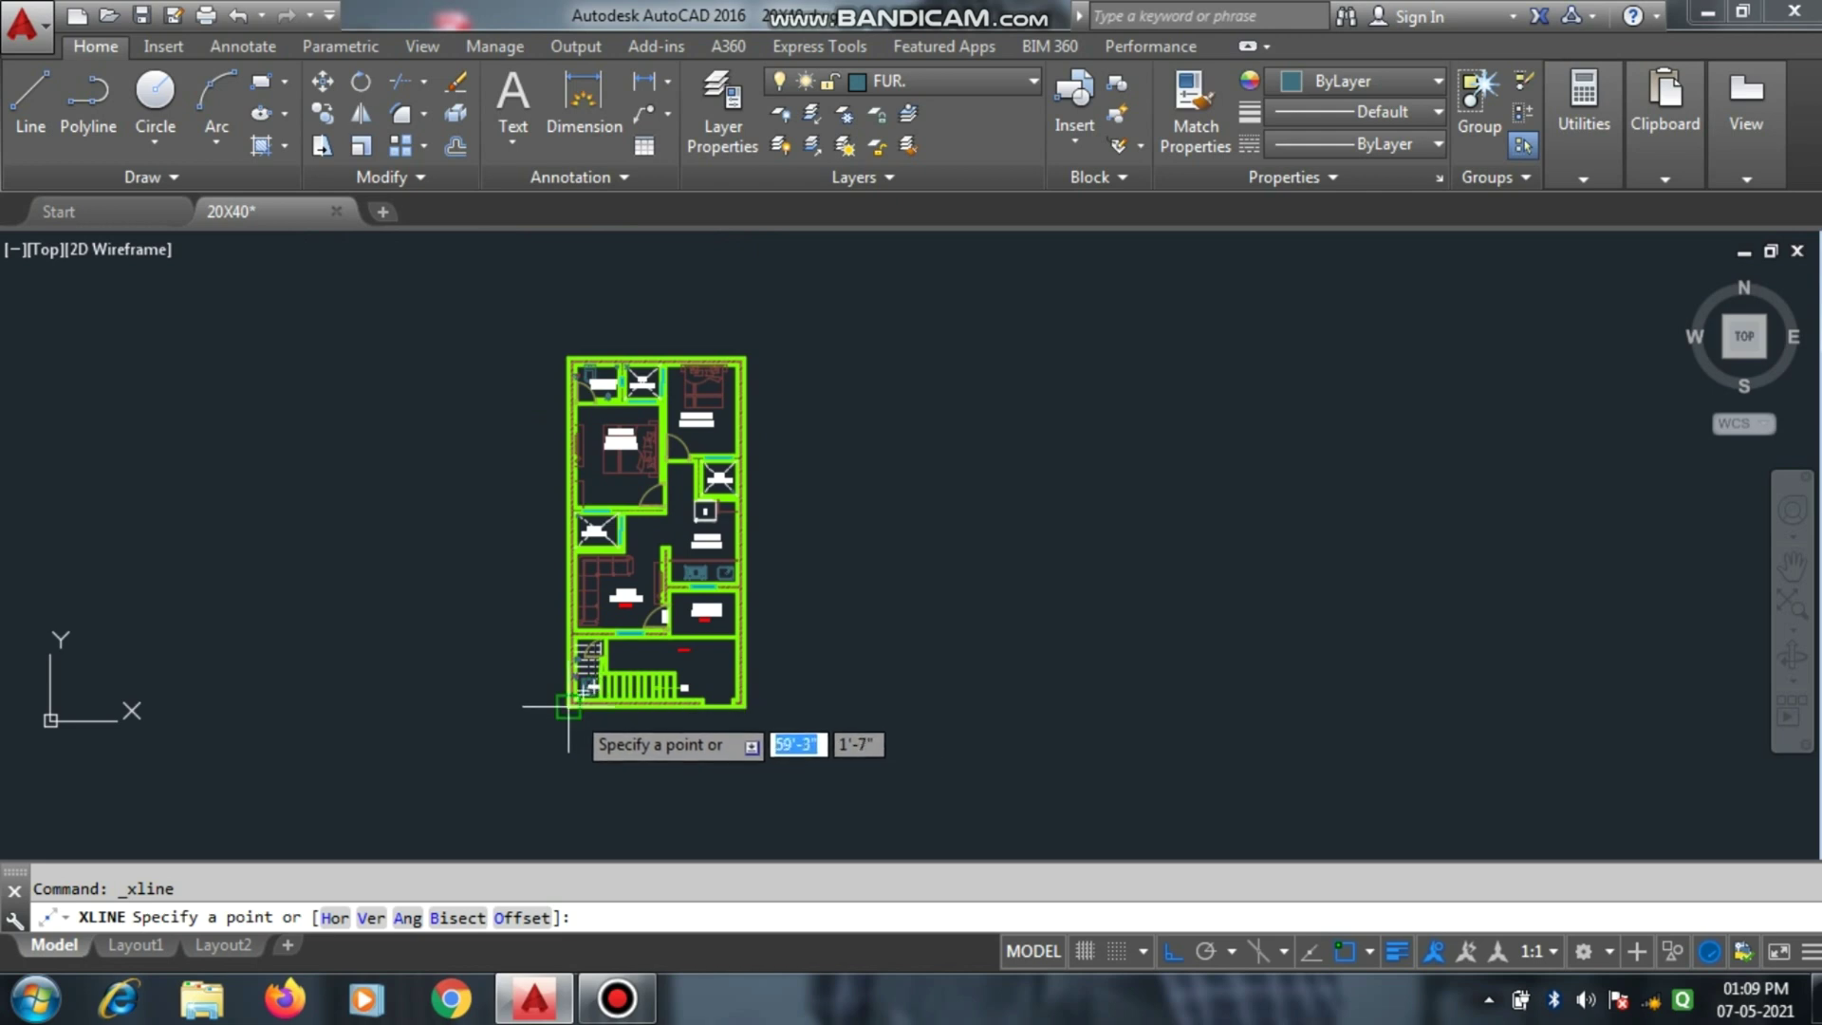
scroll(567, 706, up, 6)
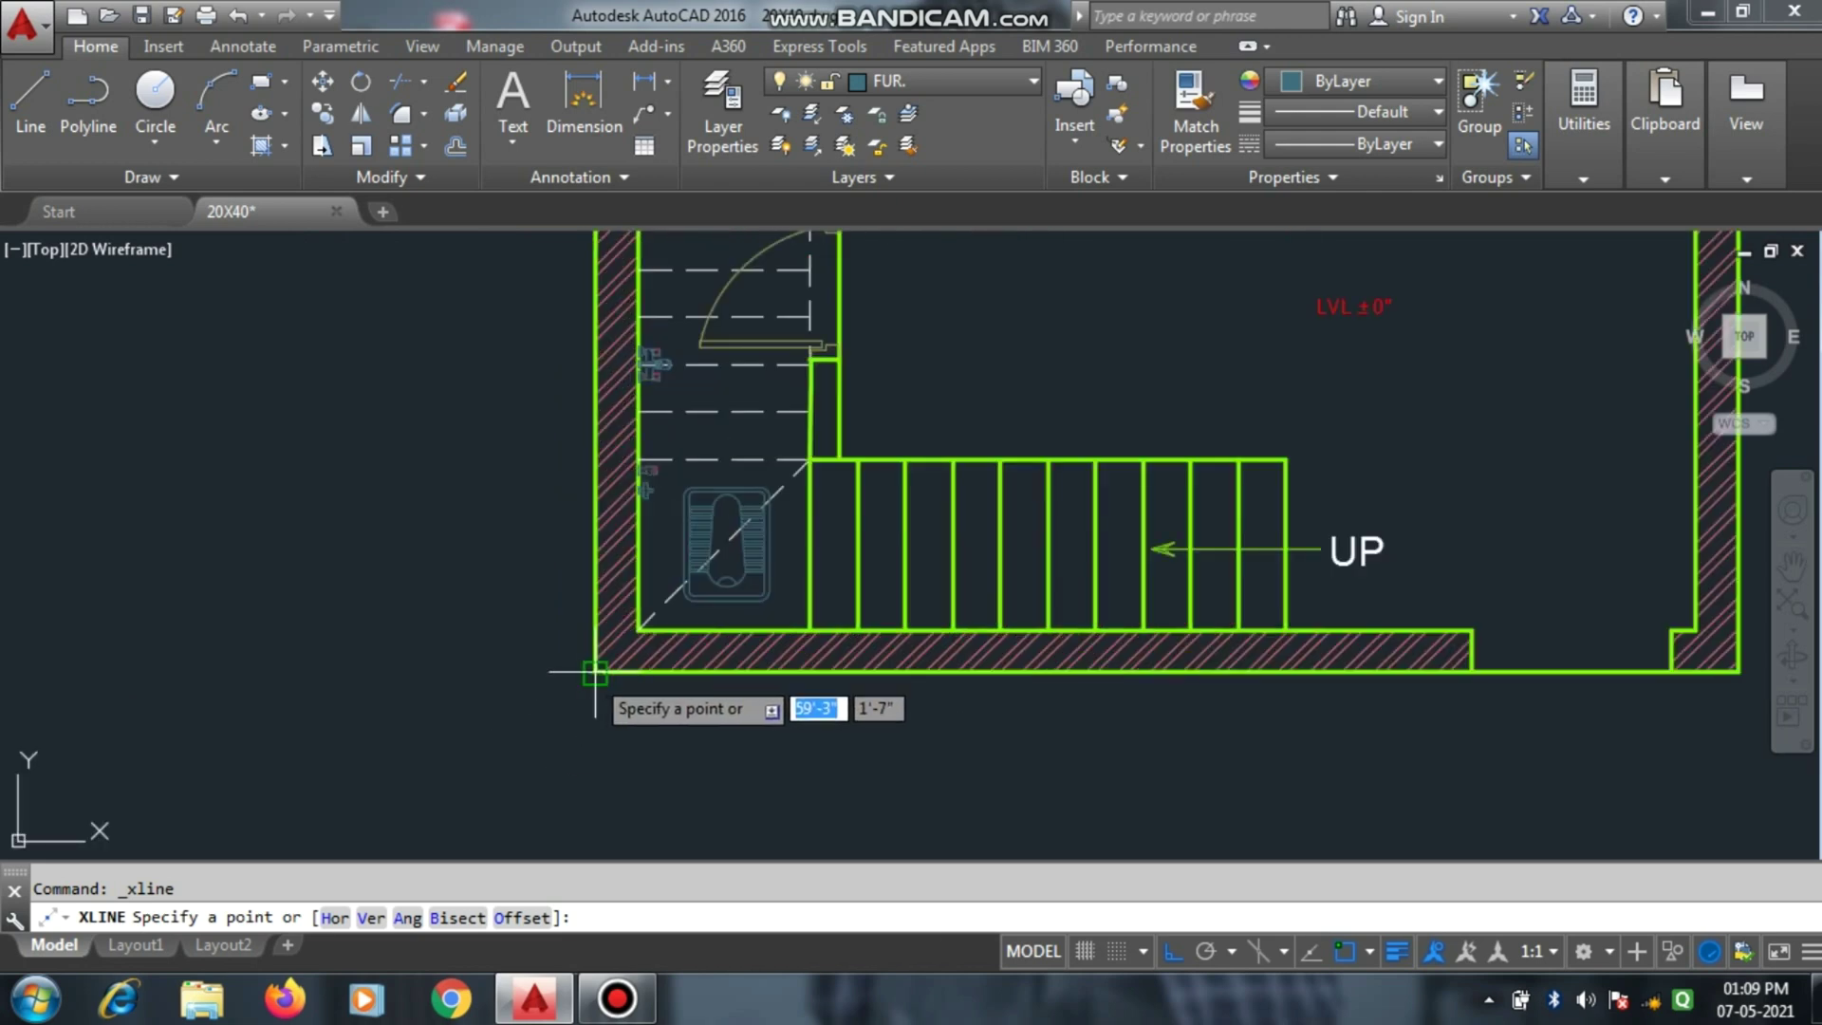
click(594, 672)
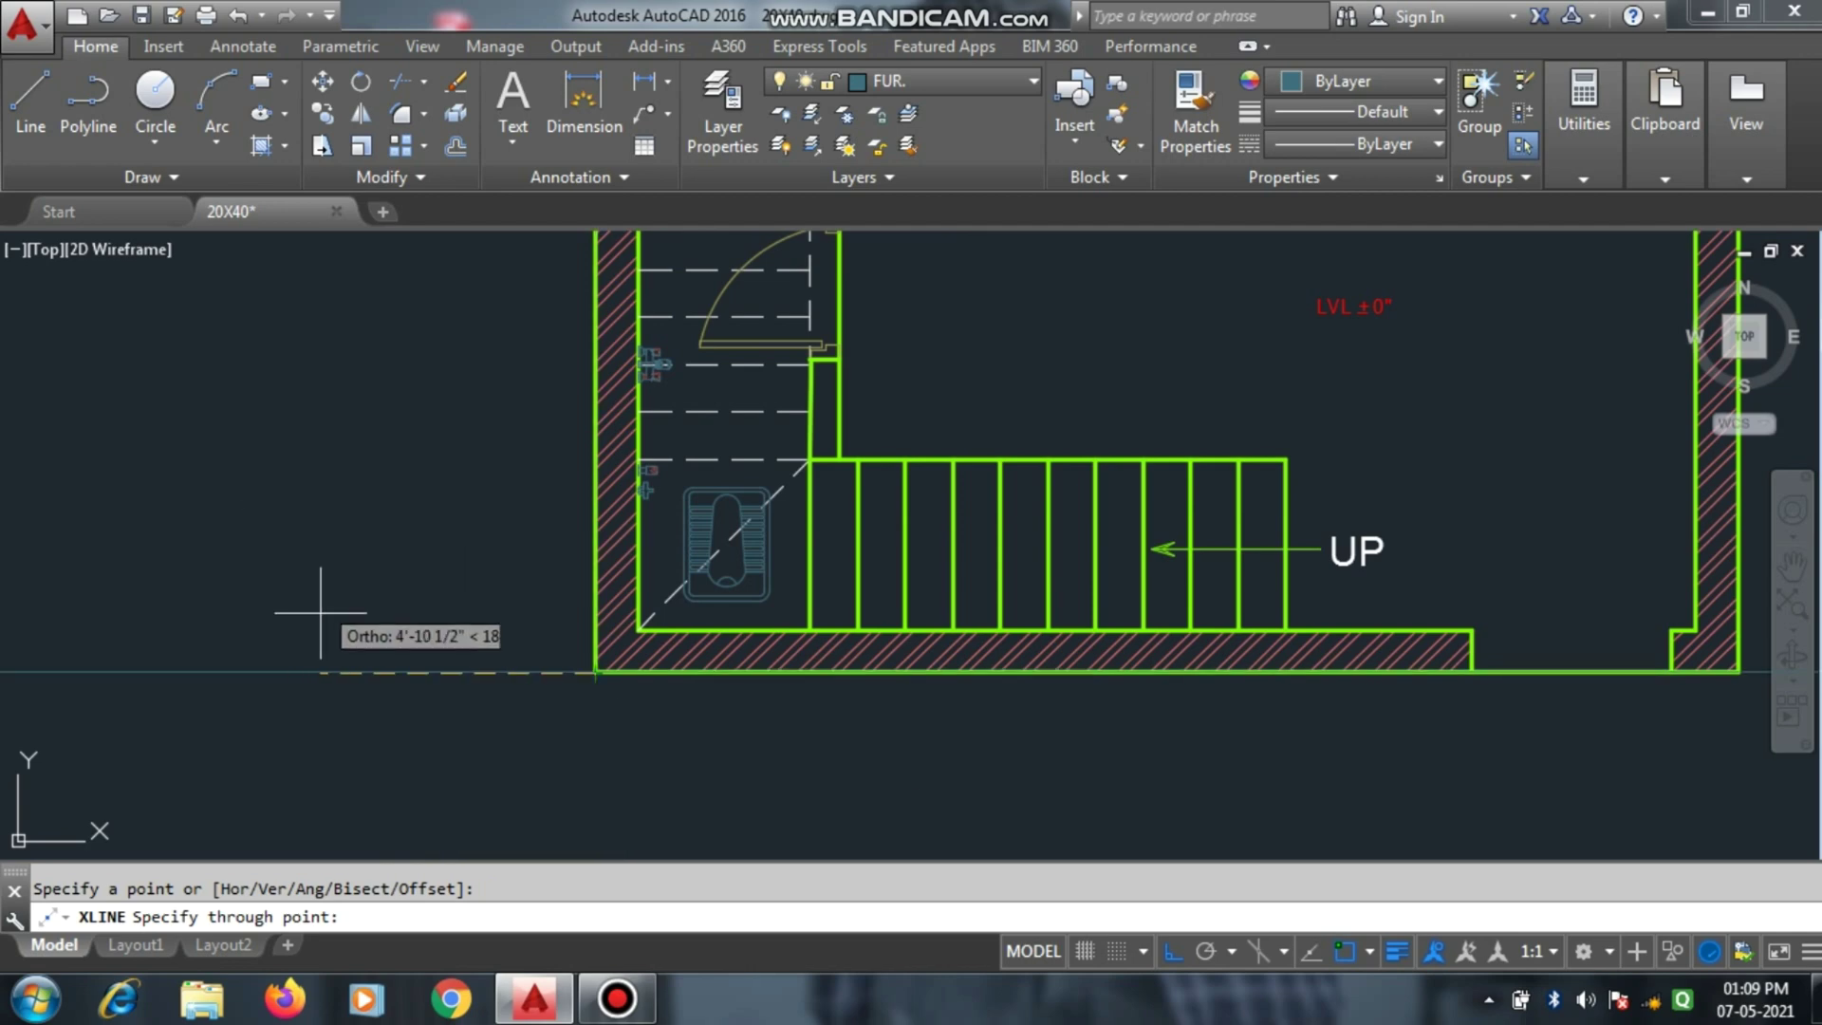
scroll(346, 683, down, 6)
scroll(359, 709, down, 2)
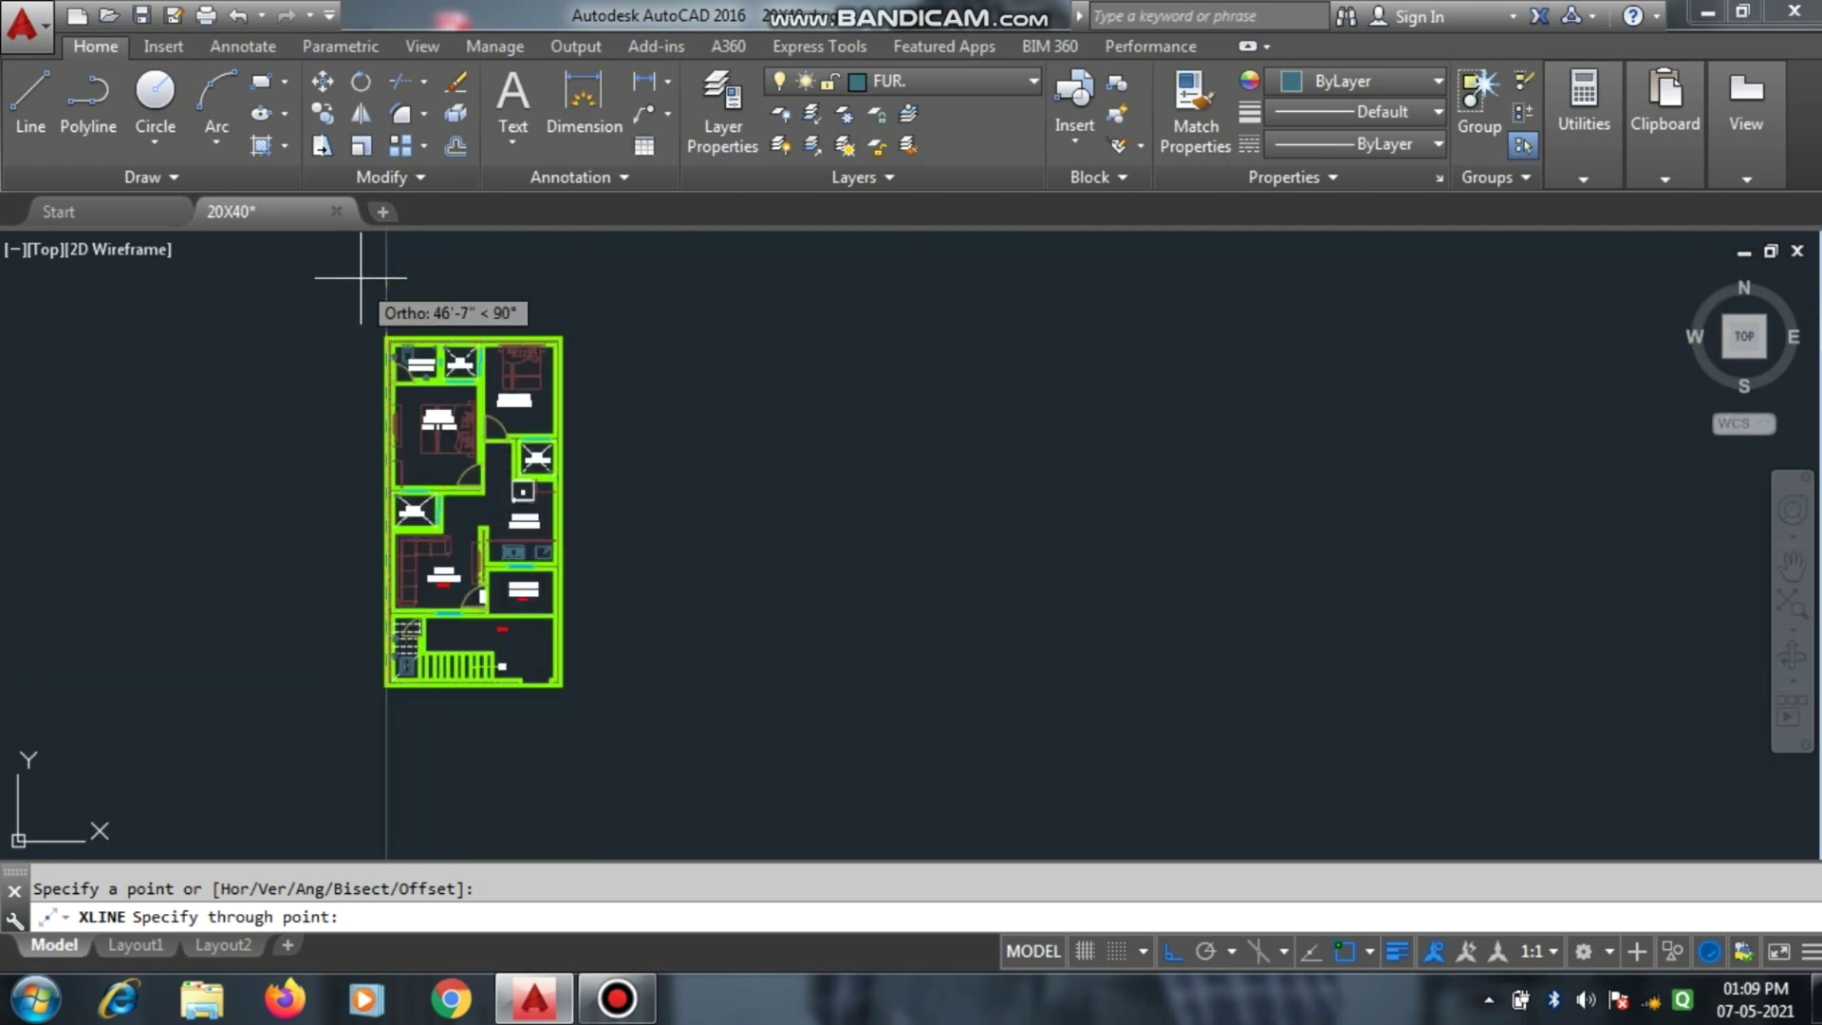
scroll(383, 301, up, 2)
scroll(382, 307, up, 4)
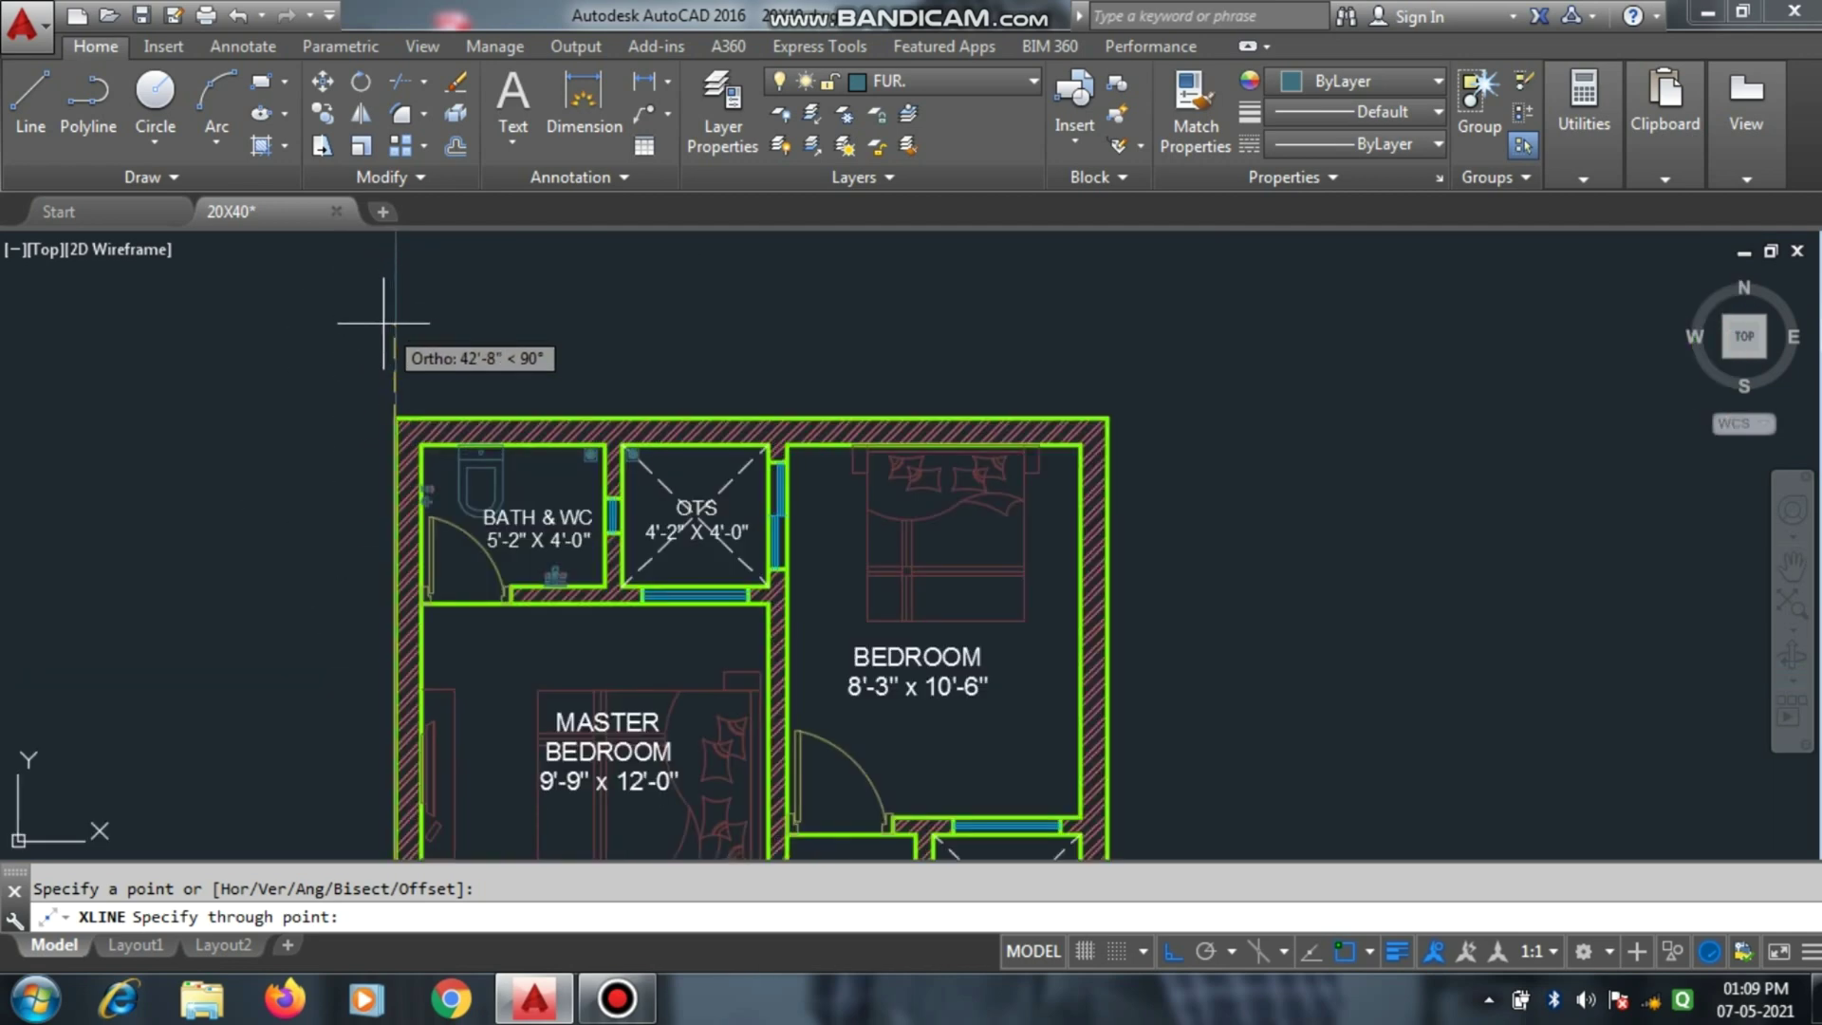
click(395, 417)
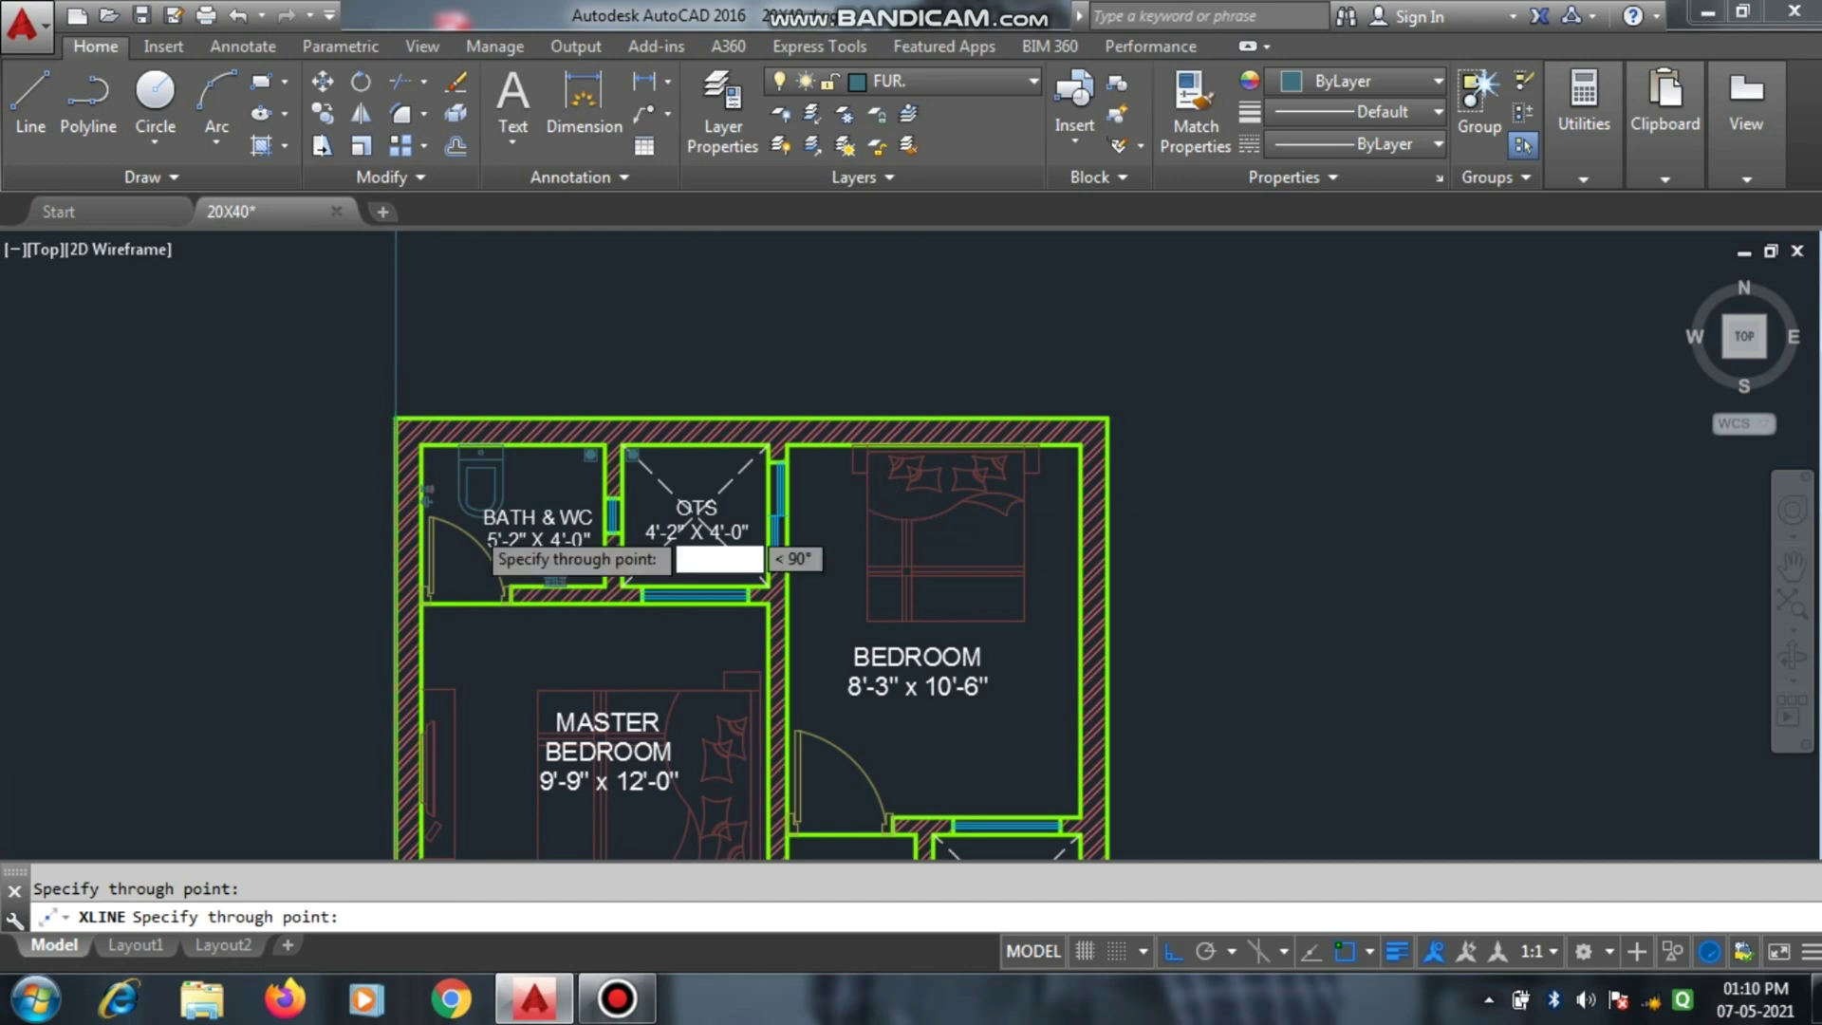
key(Escape)
scroll(476, 424, down, 6)
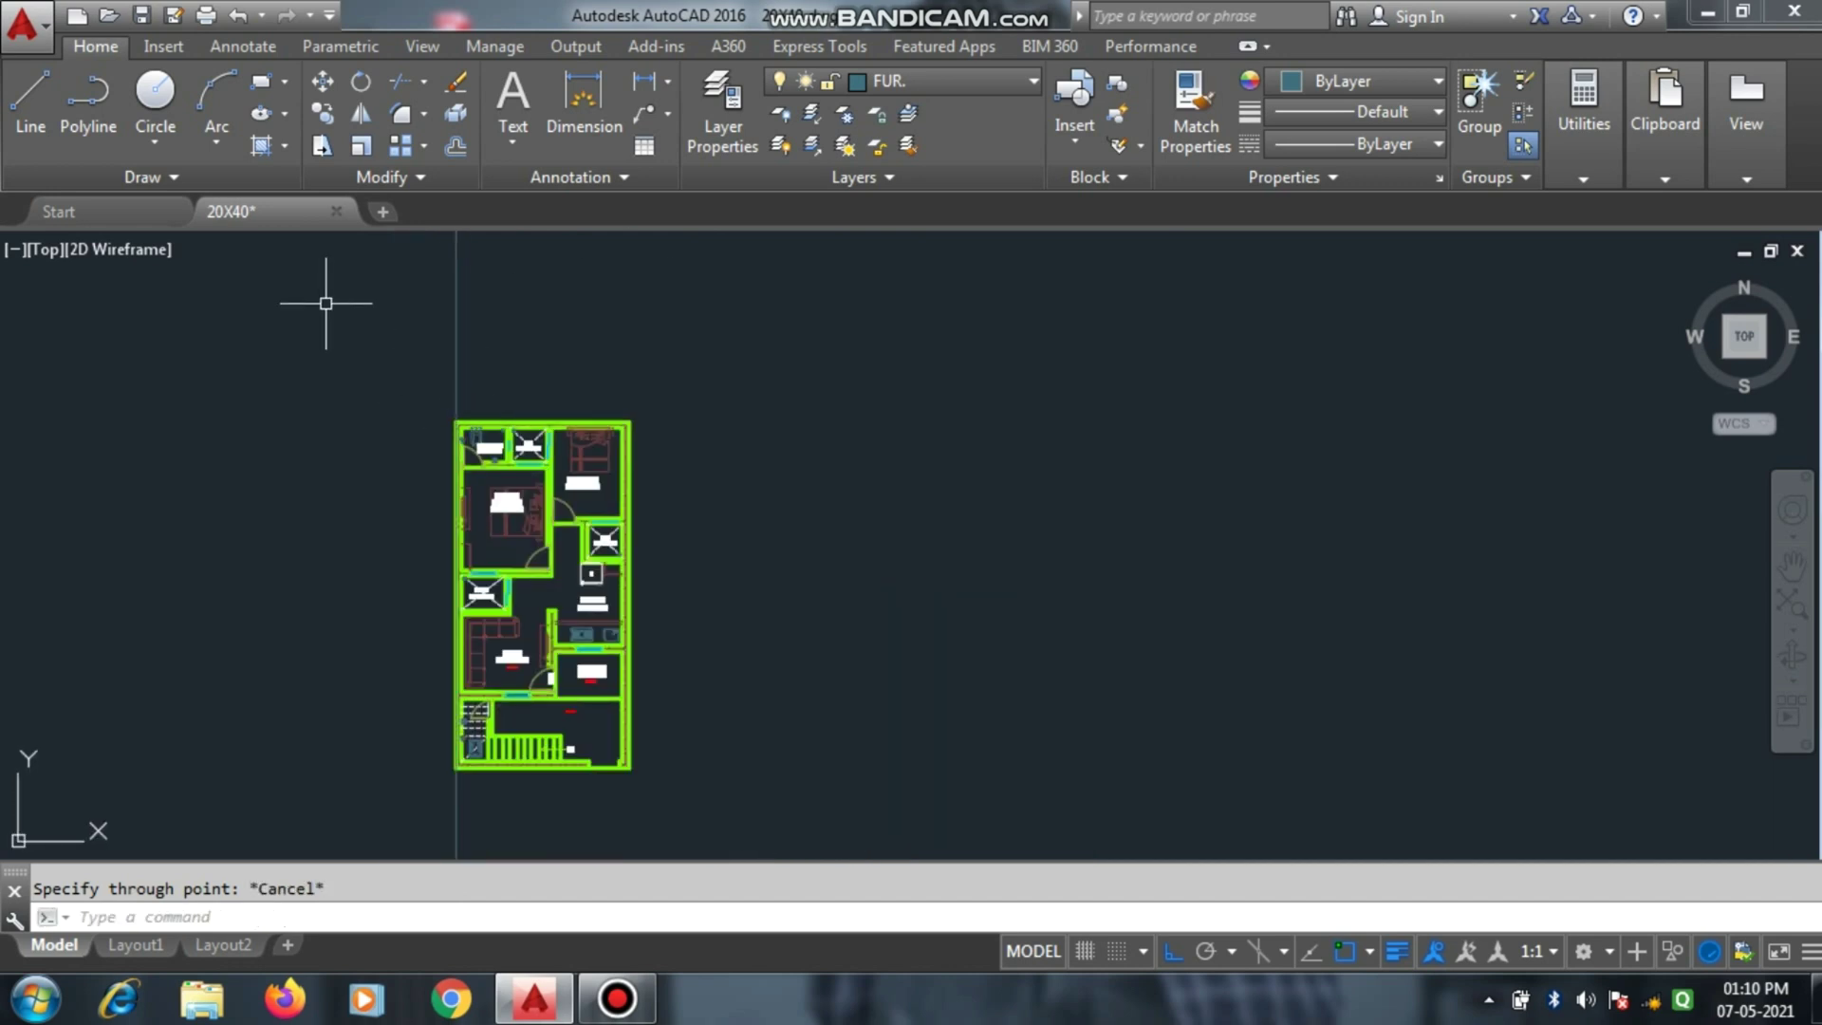
scroll(529, 474, down, 2)
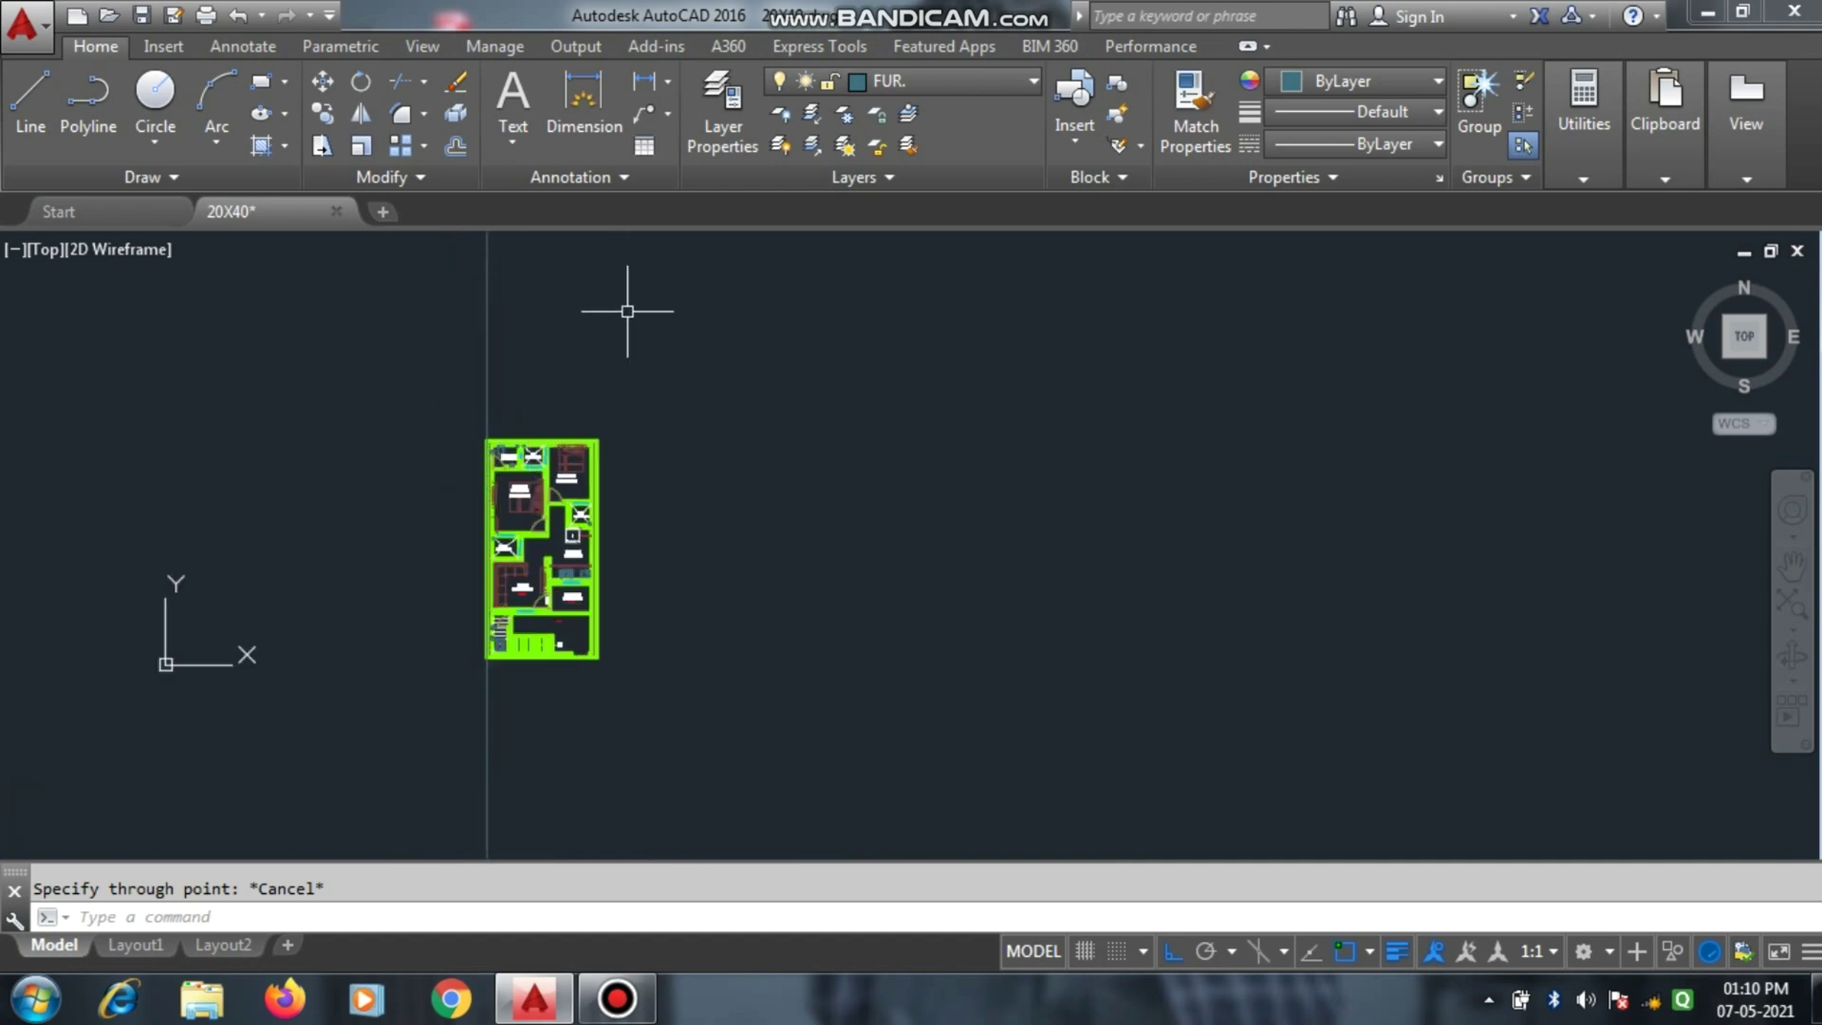
scroll(469, 653, up, 6)
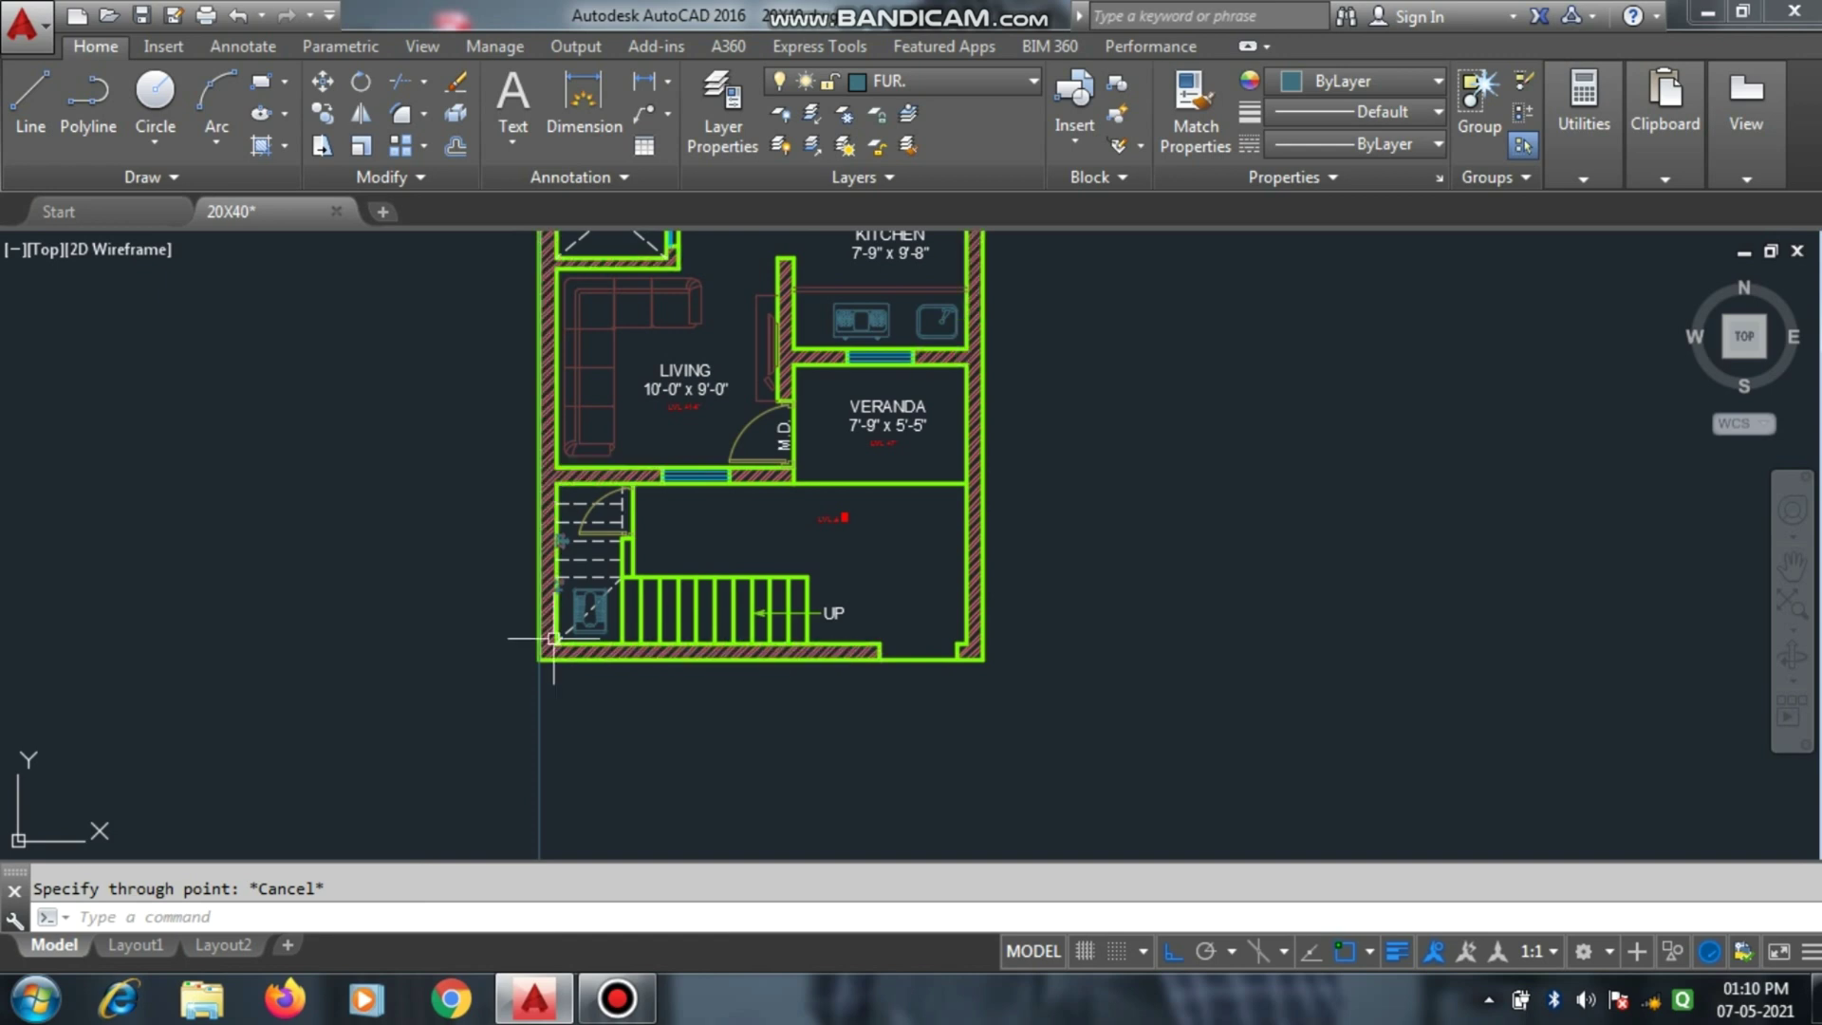
scroll(716, 844, down, 4)
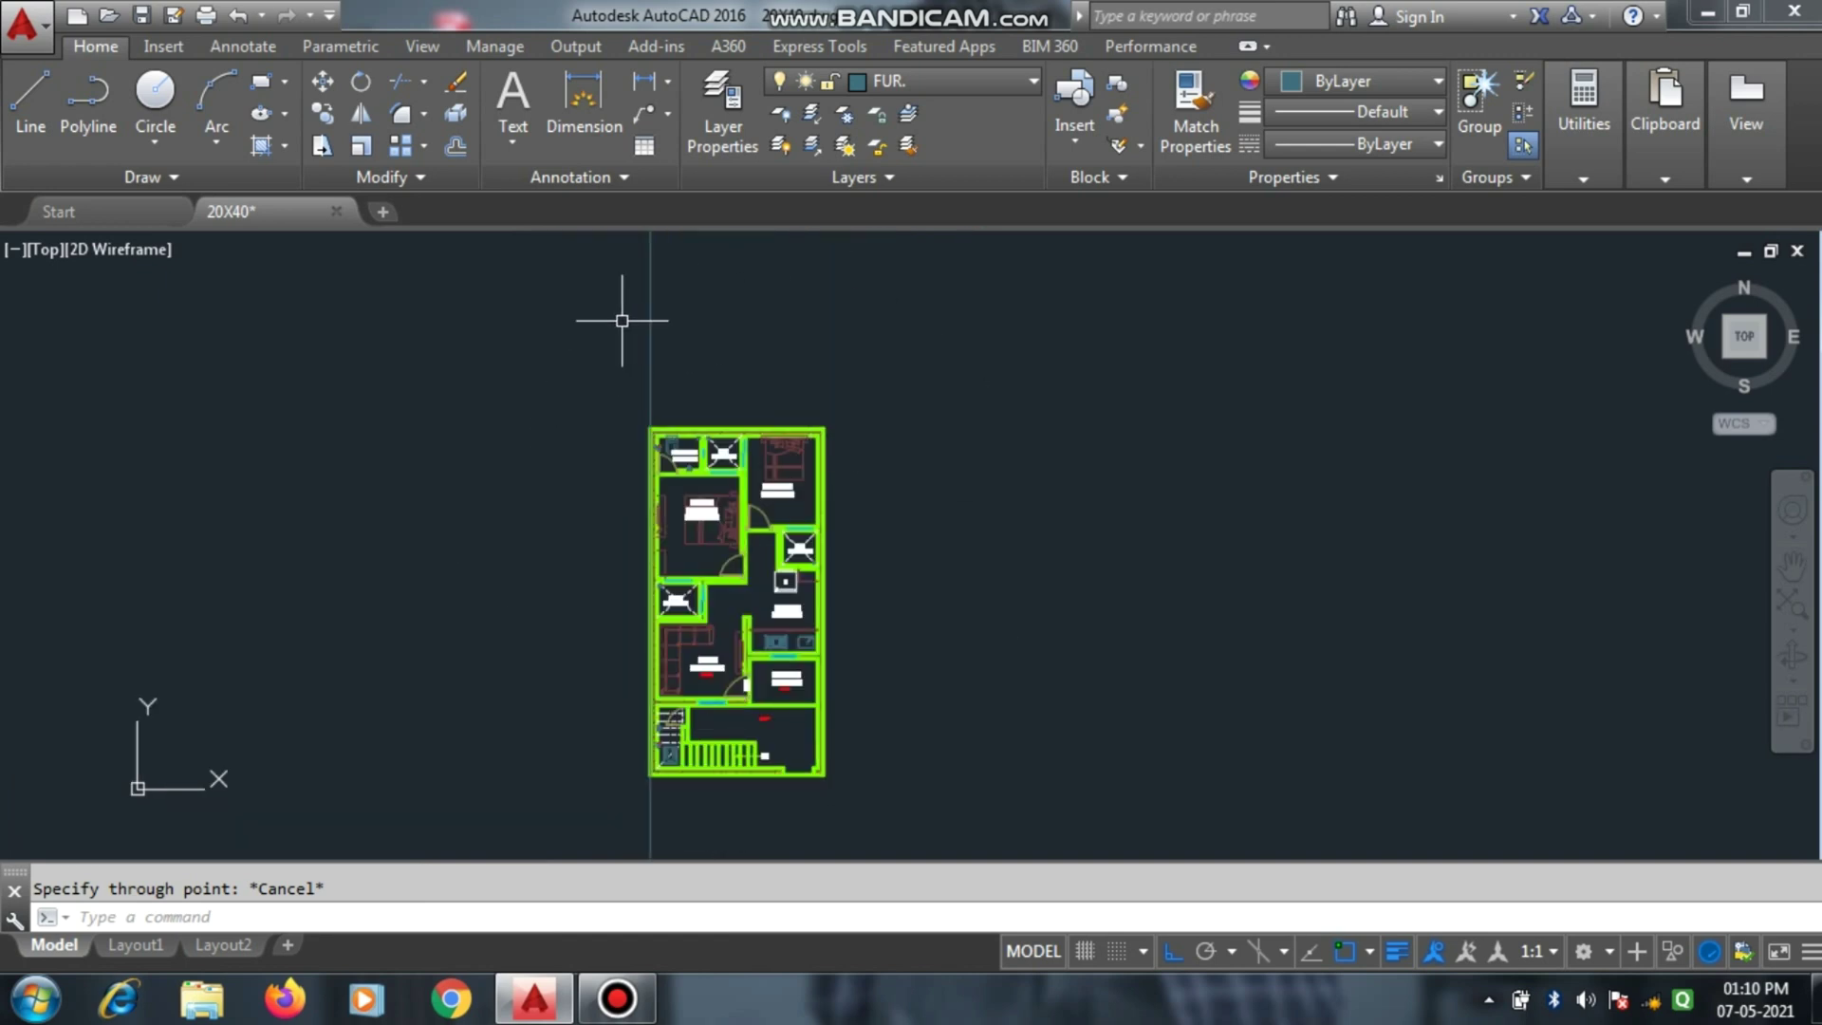
scroll(679, 307, down, 2)
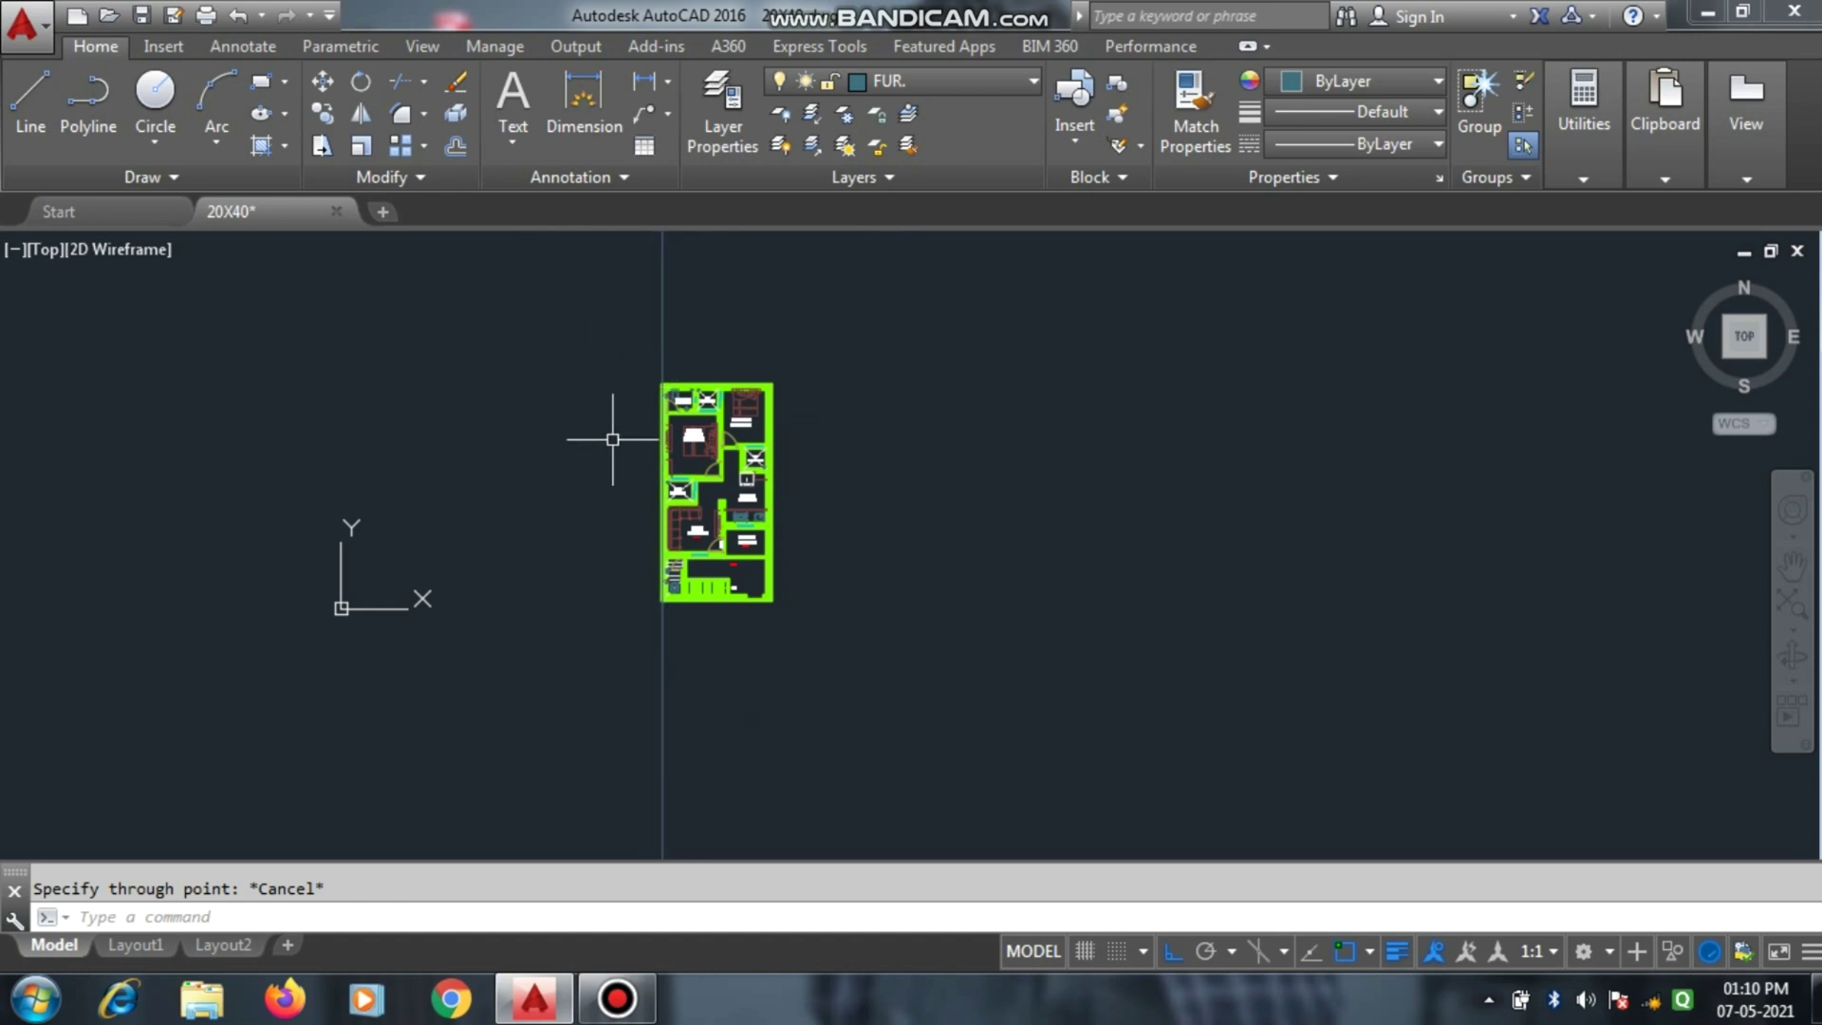
scroll(658, 568, up, 4)
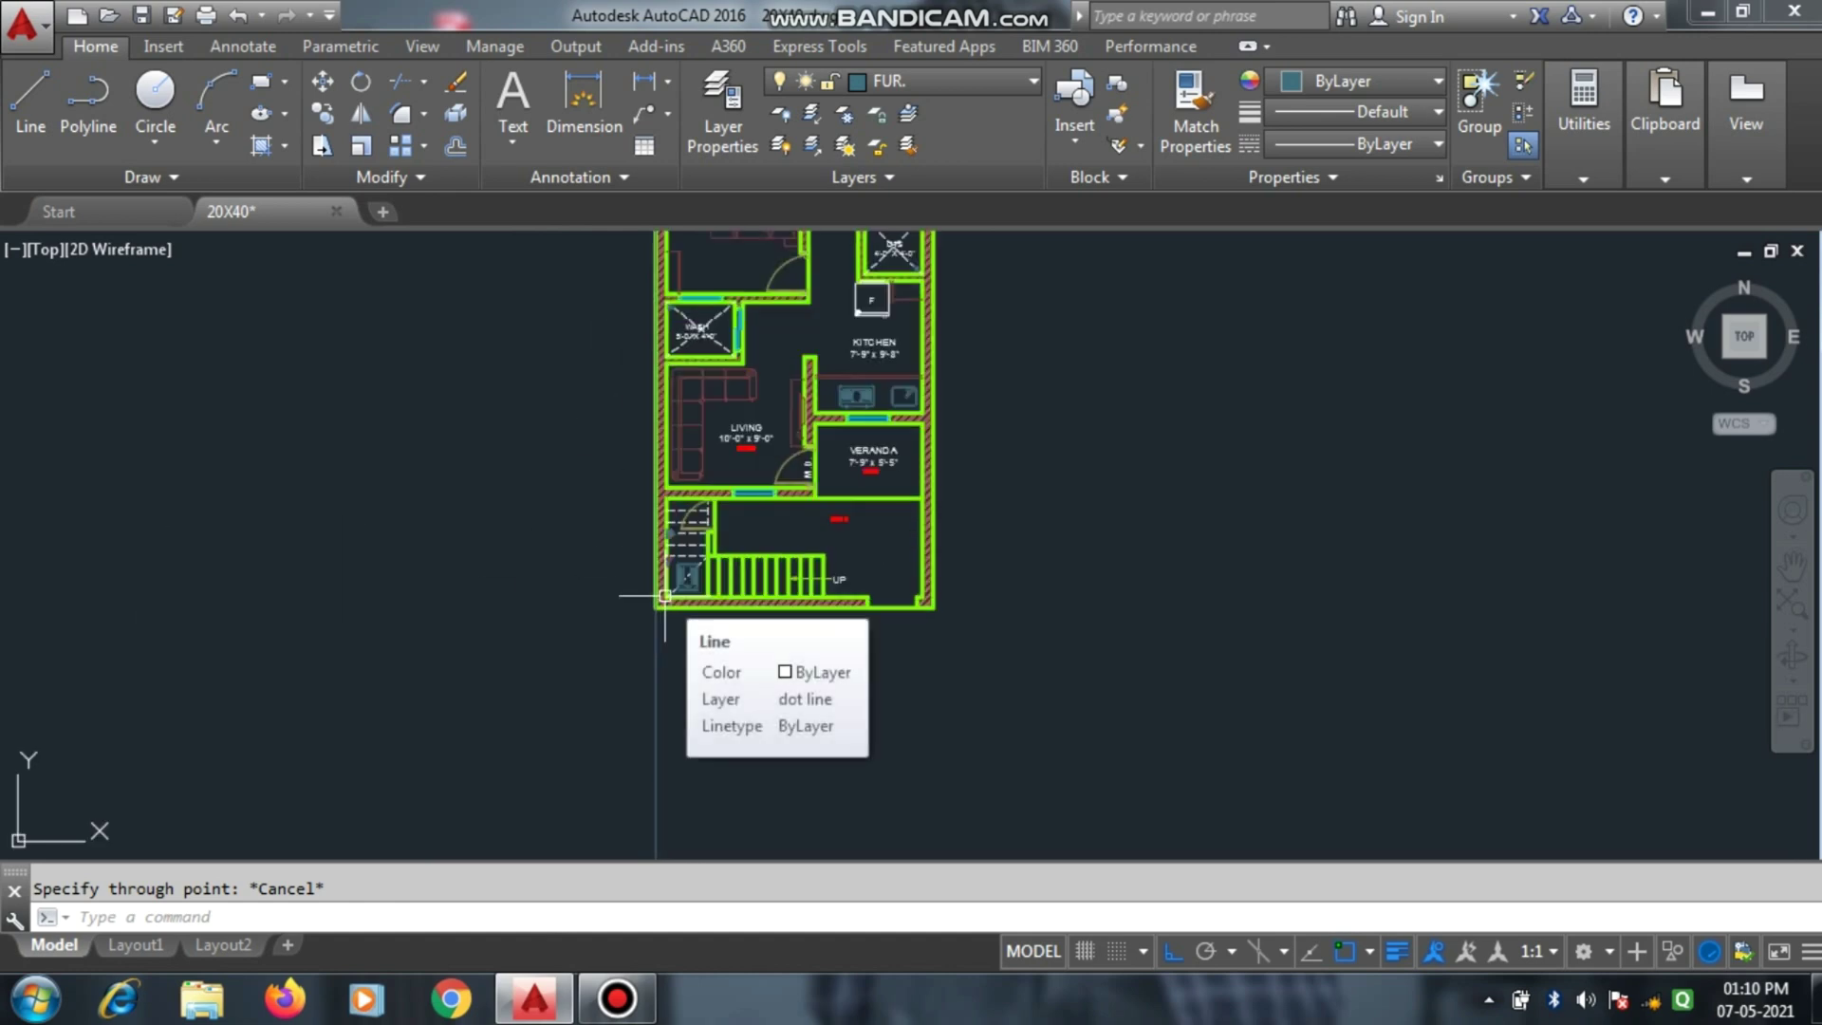
scroll(669, 622, up, 4)
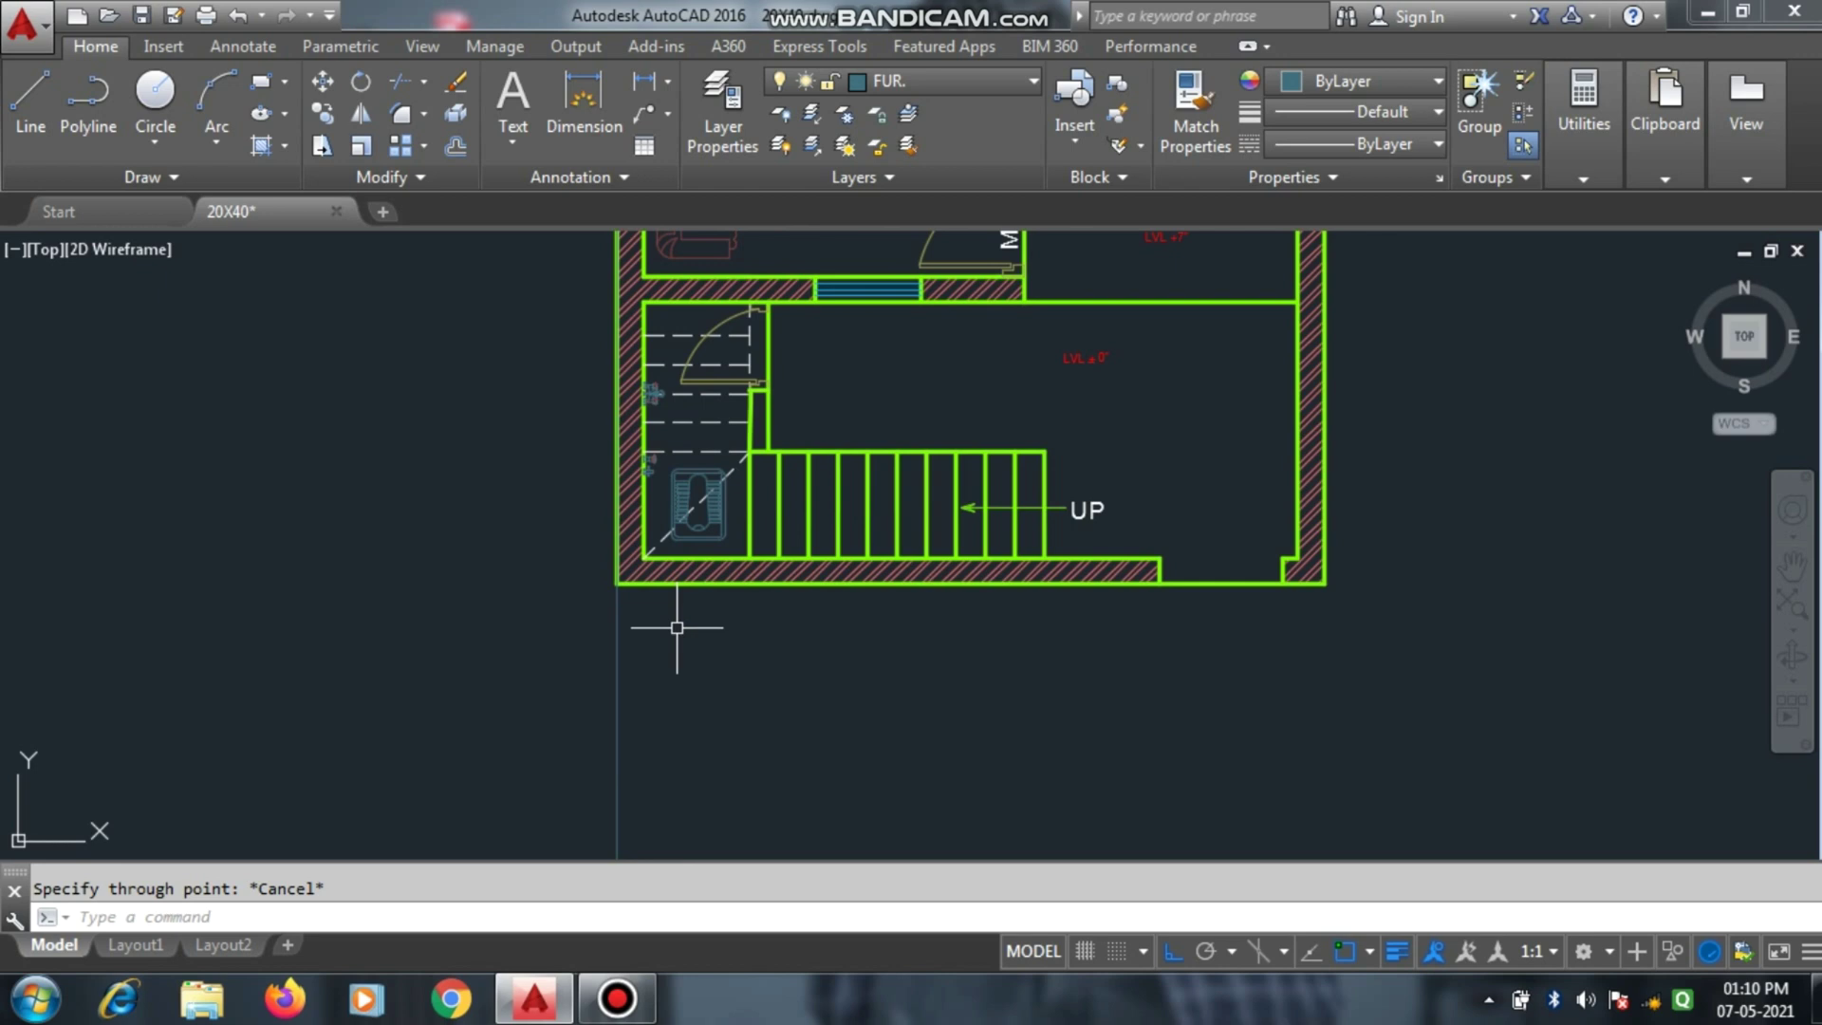
Draw a vertical construction line through both endpoints of the front staircase's riser line nearest the toilet.
key(Return)
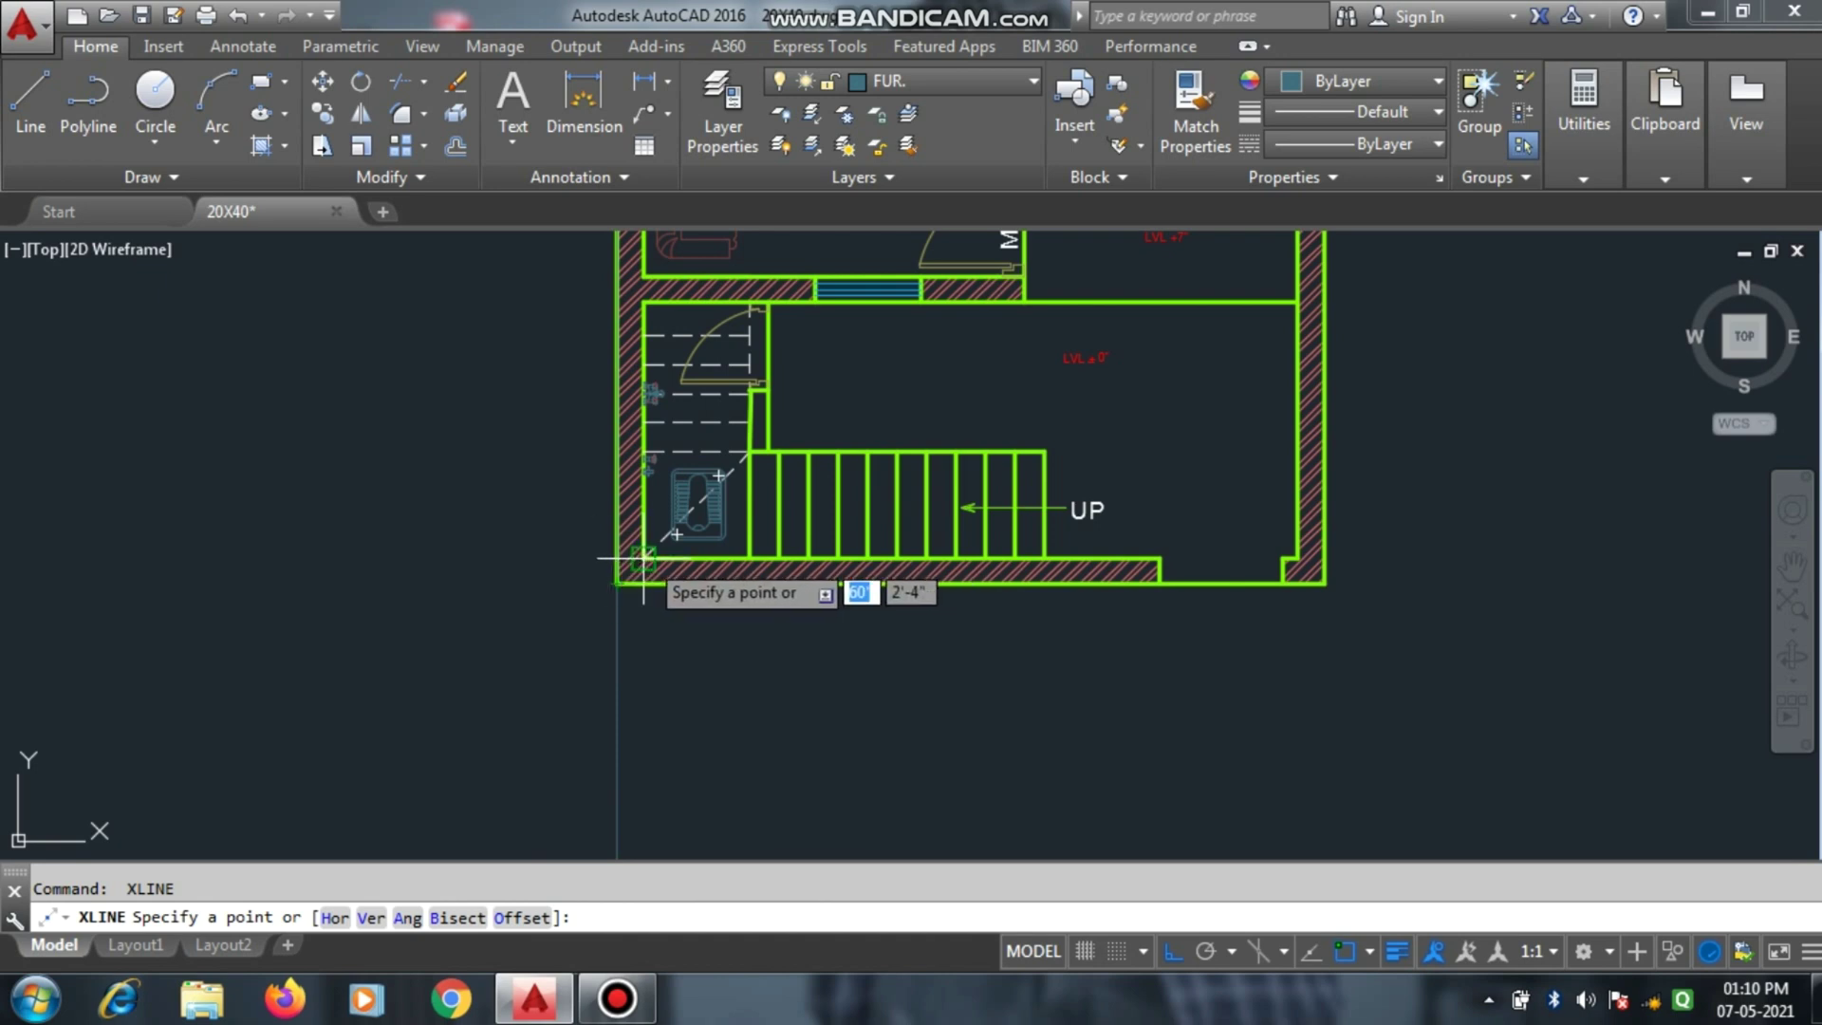
scroll(644, 560, up, 5)
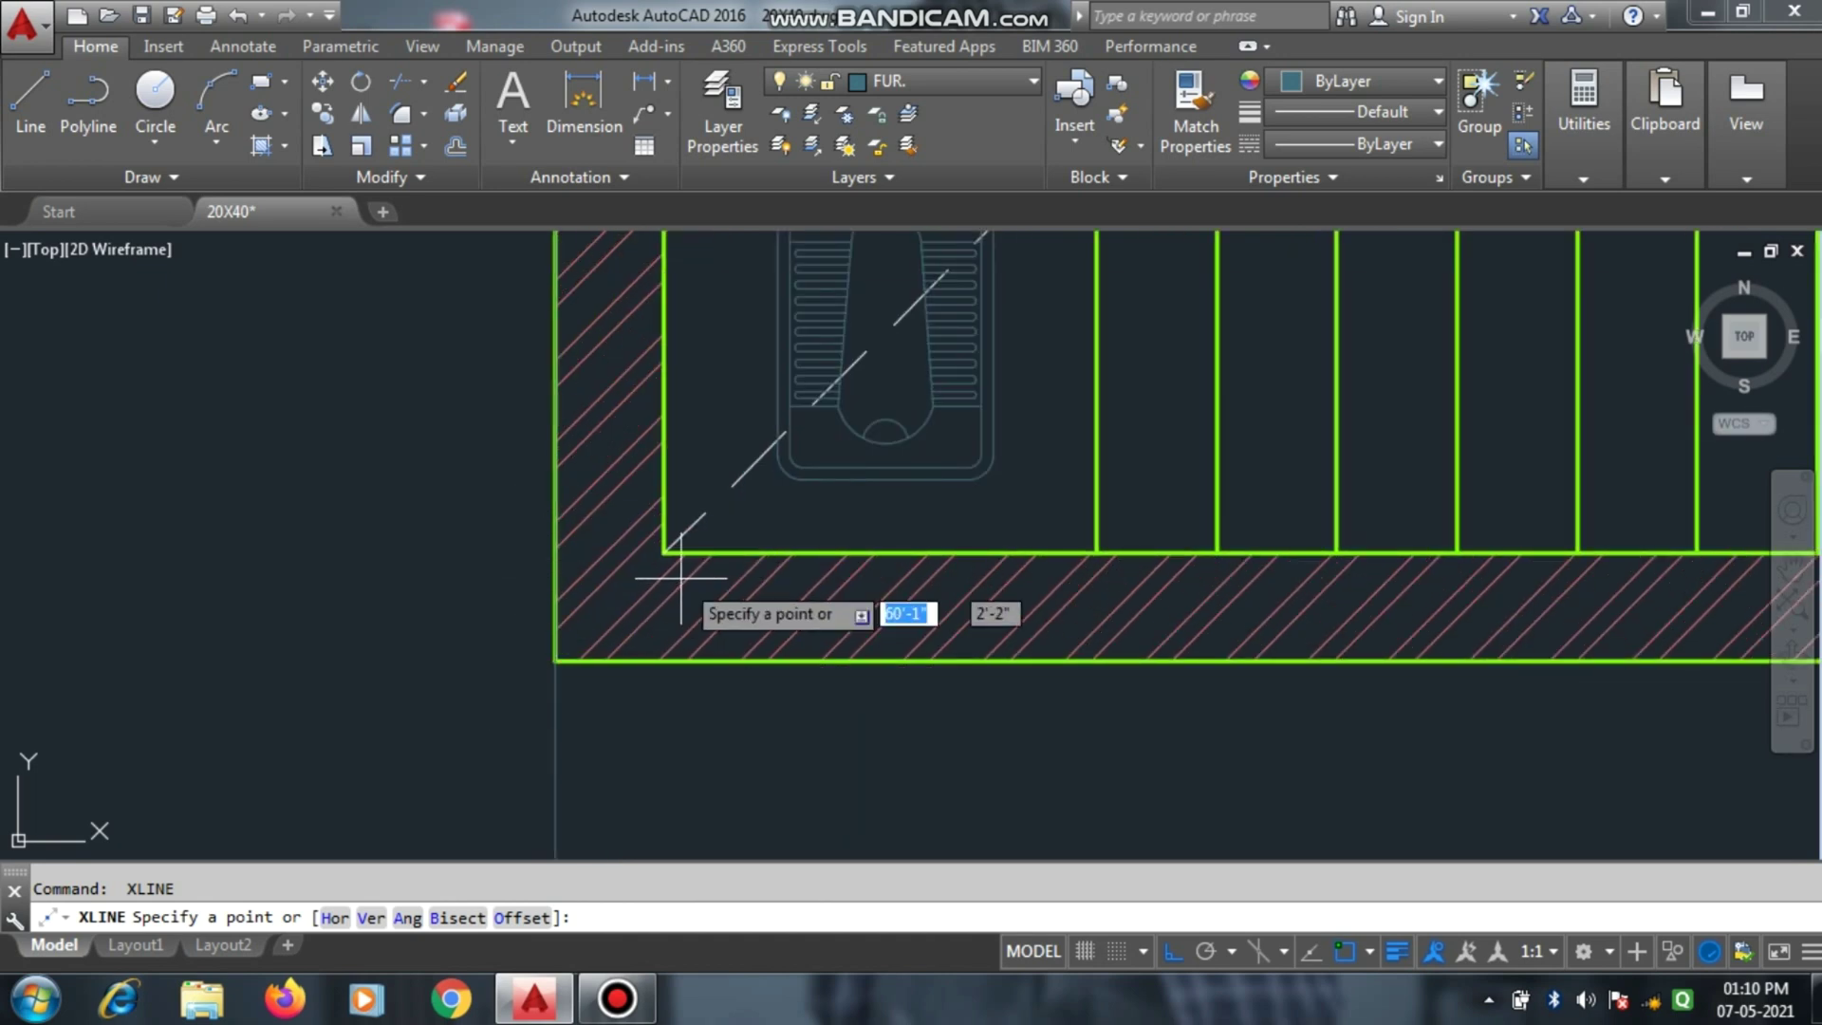
scroll(638, 626, down, 4)
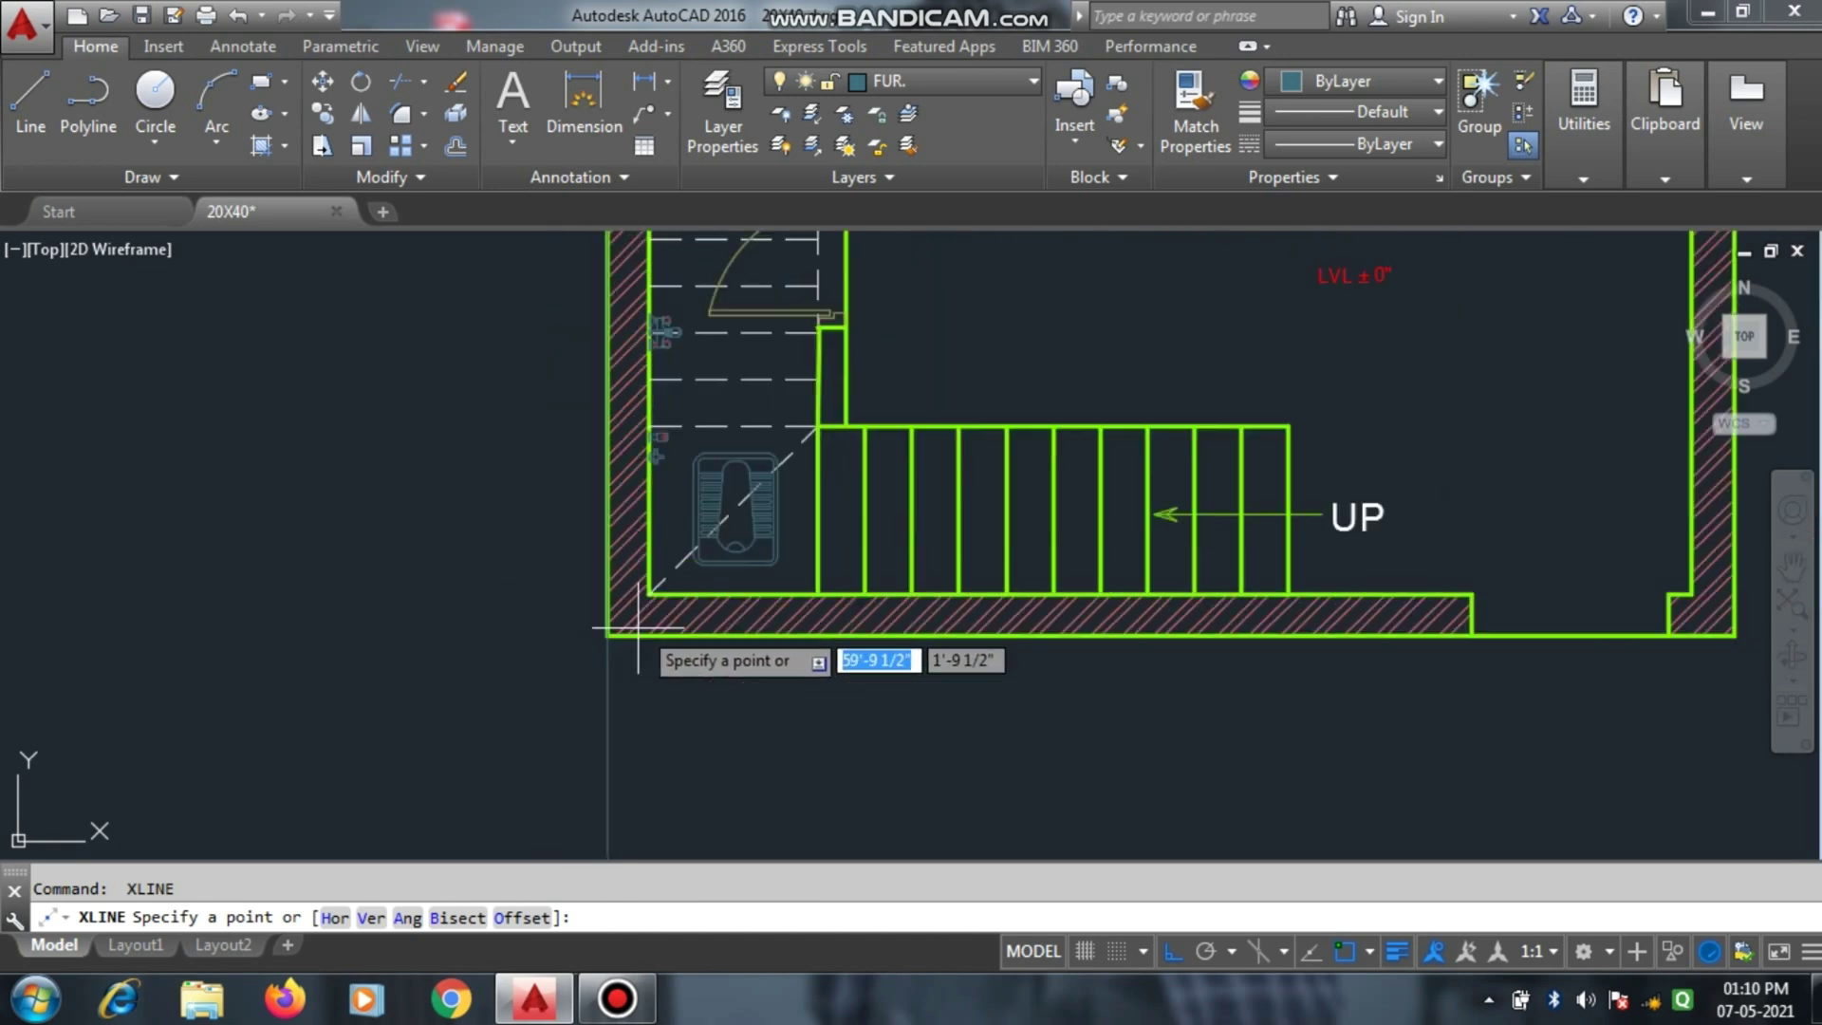
scroll(679, 690, down, 2)
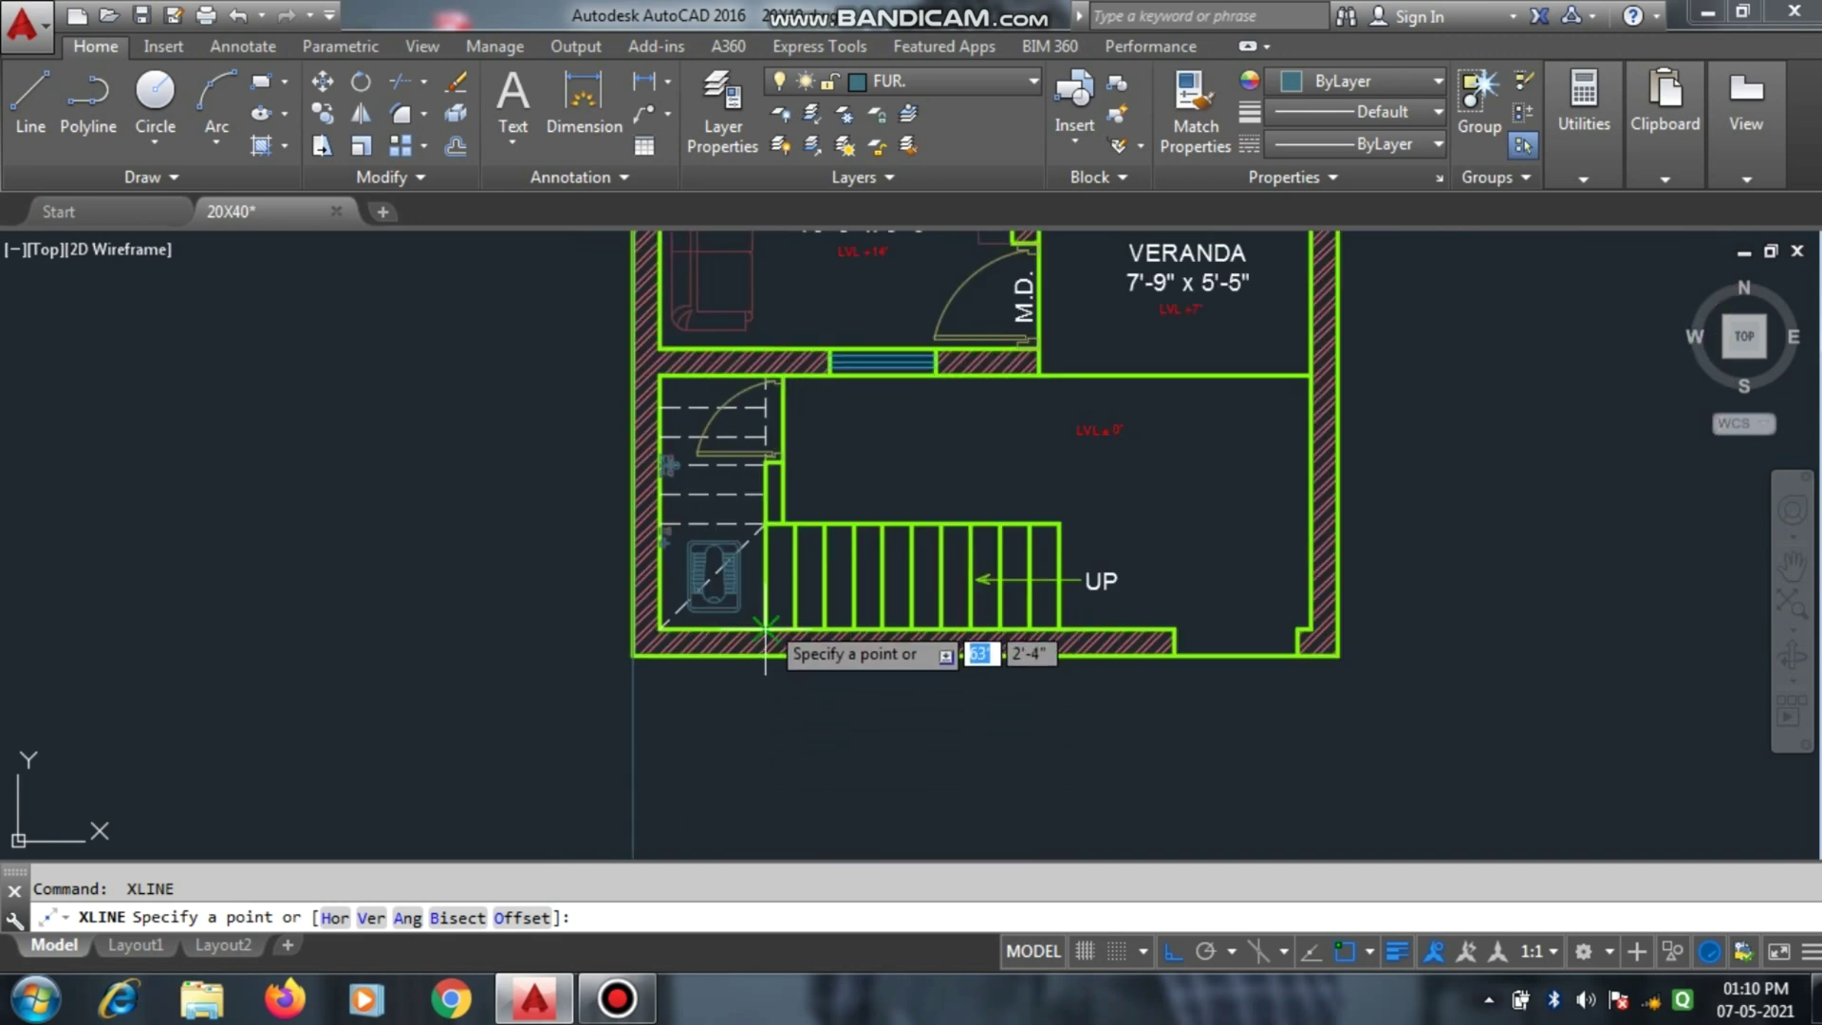
scroll(764, 626, up, 3)
click(796, 623)
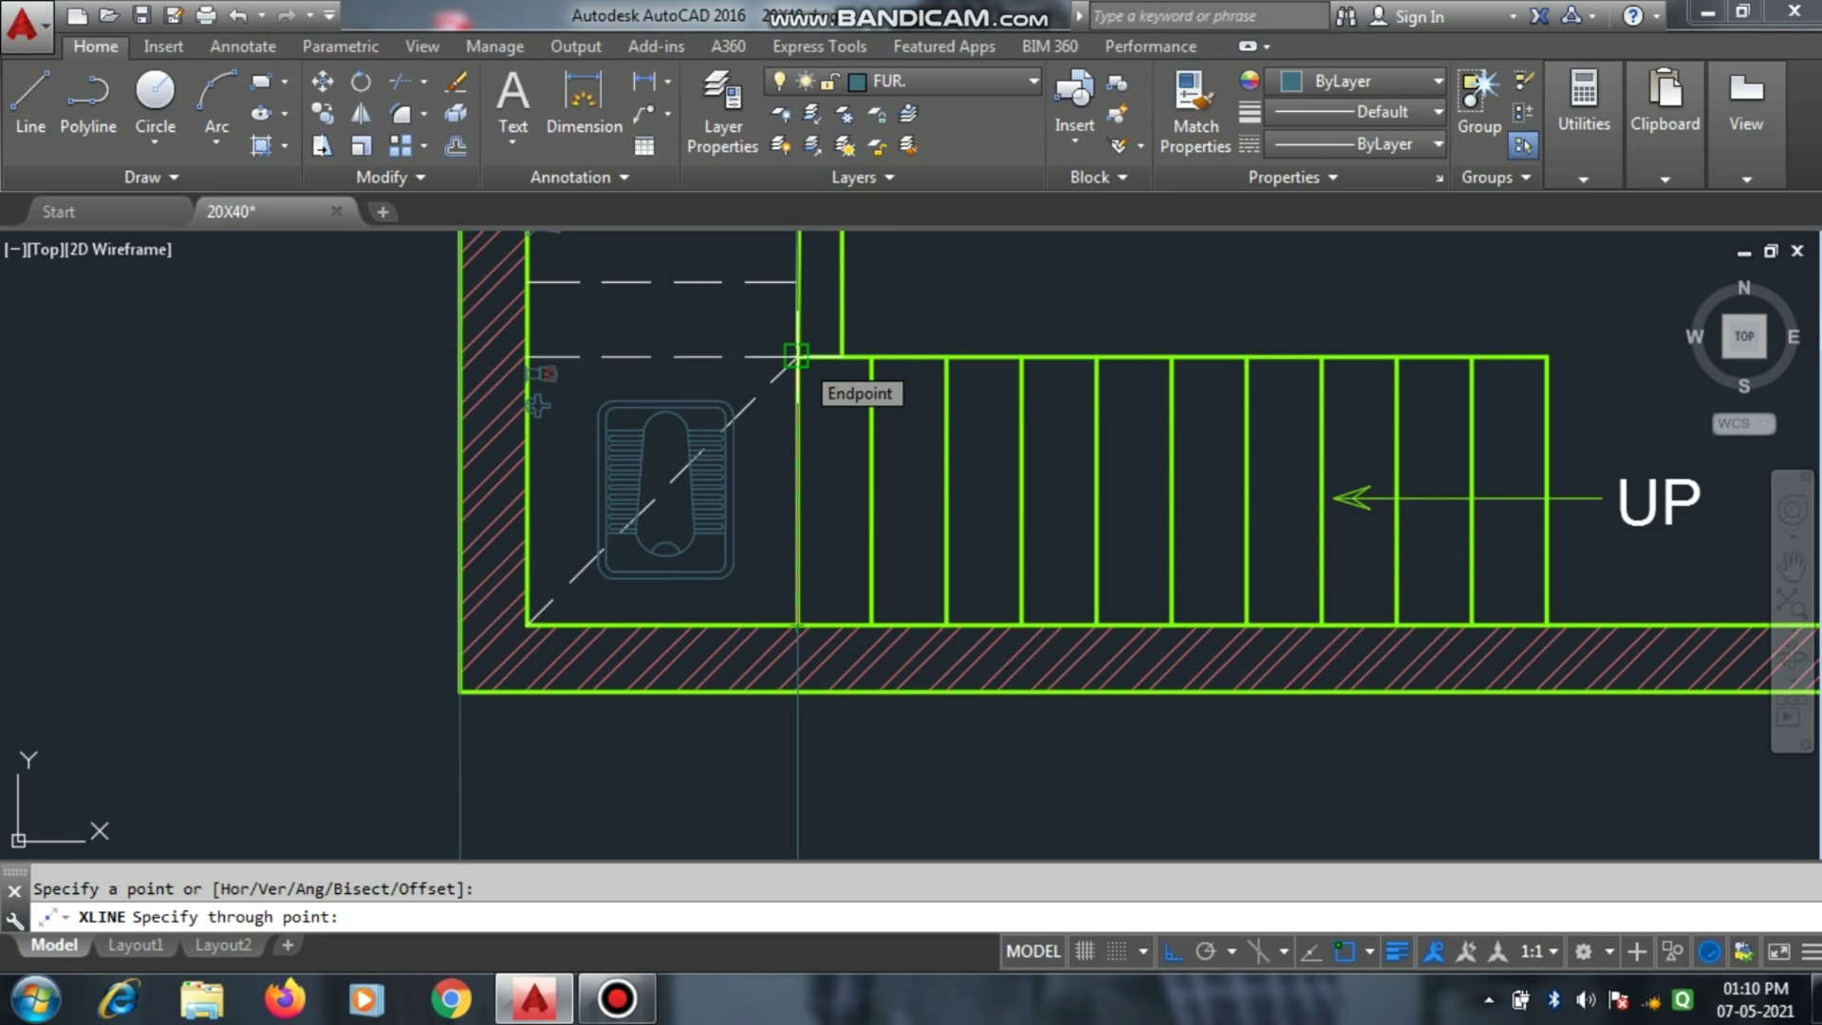
click(796, 355)
scroll(522, 688, down, 5)
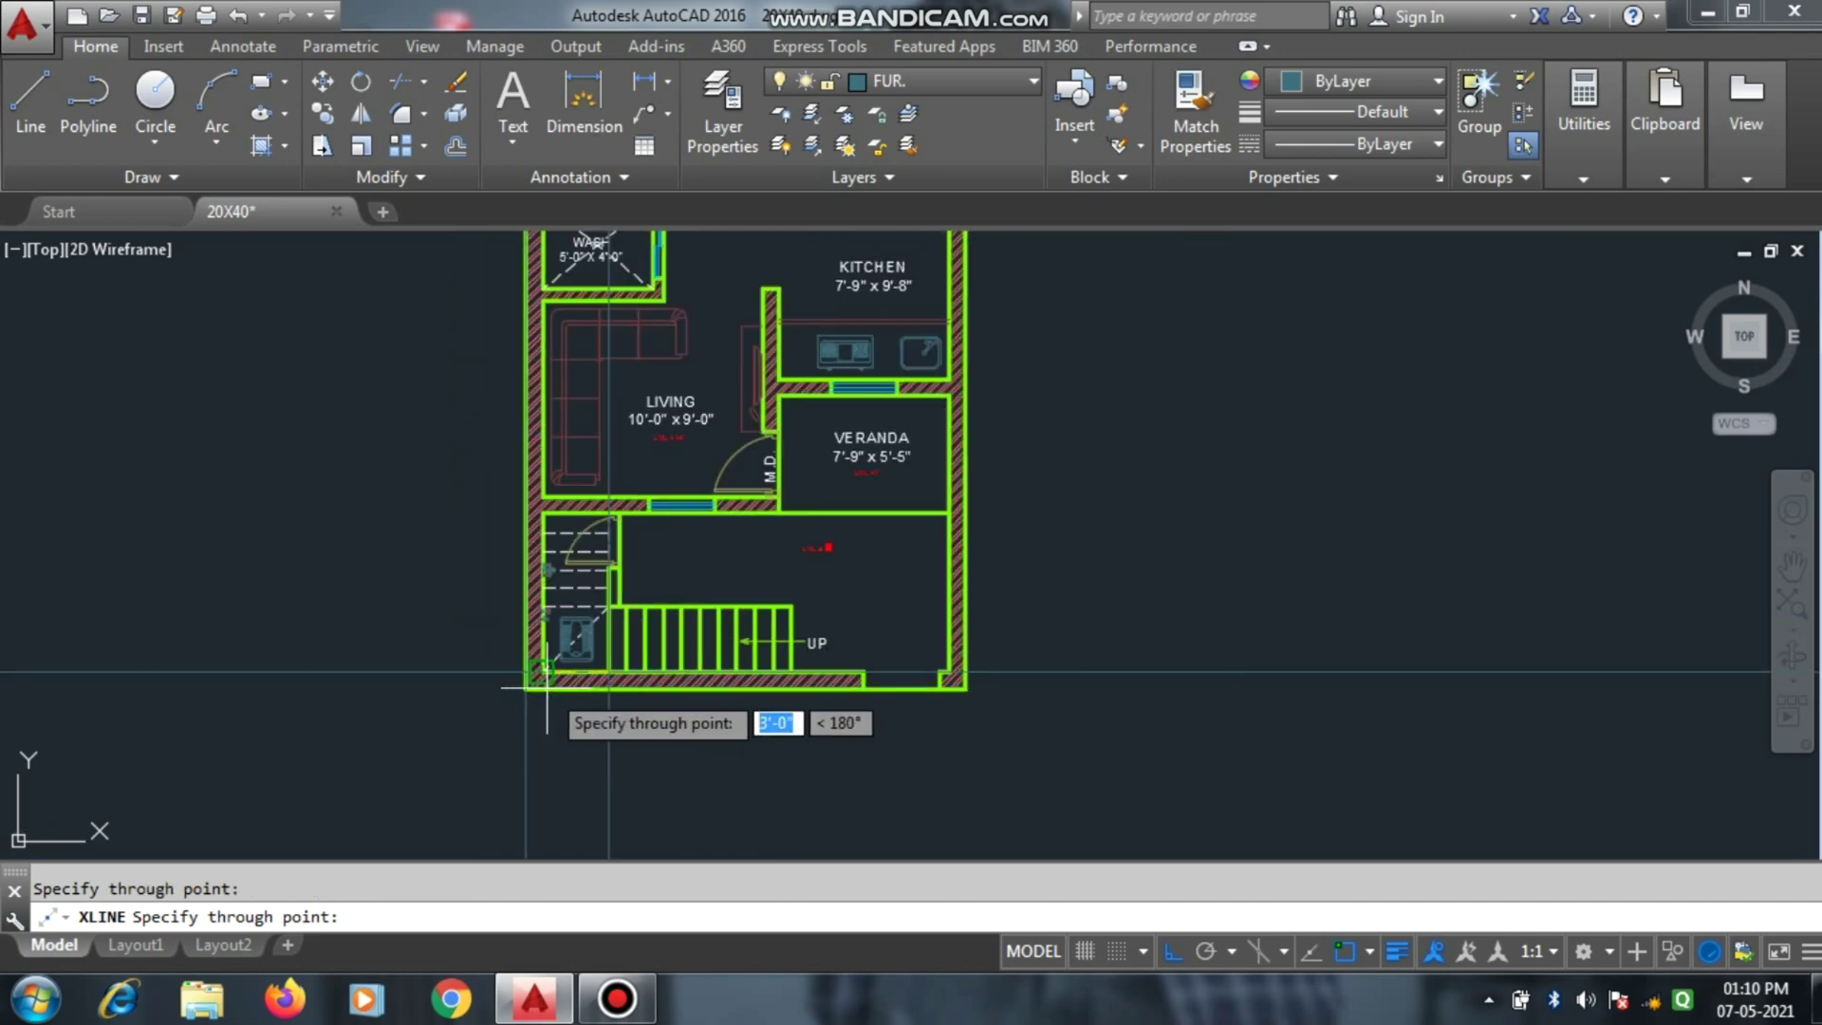
key(Escape)
Copy the construction line at the staircase's first riser onto every other riser line of the flight, through the one beside the UP label.
scroll(569, 753, up, 4)
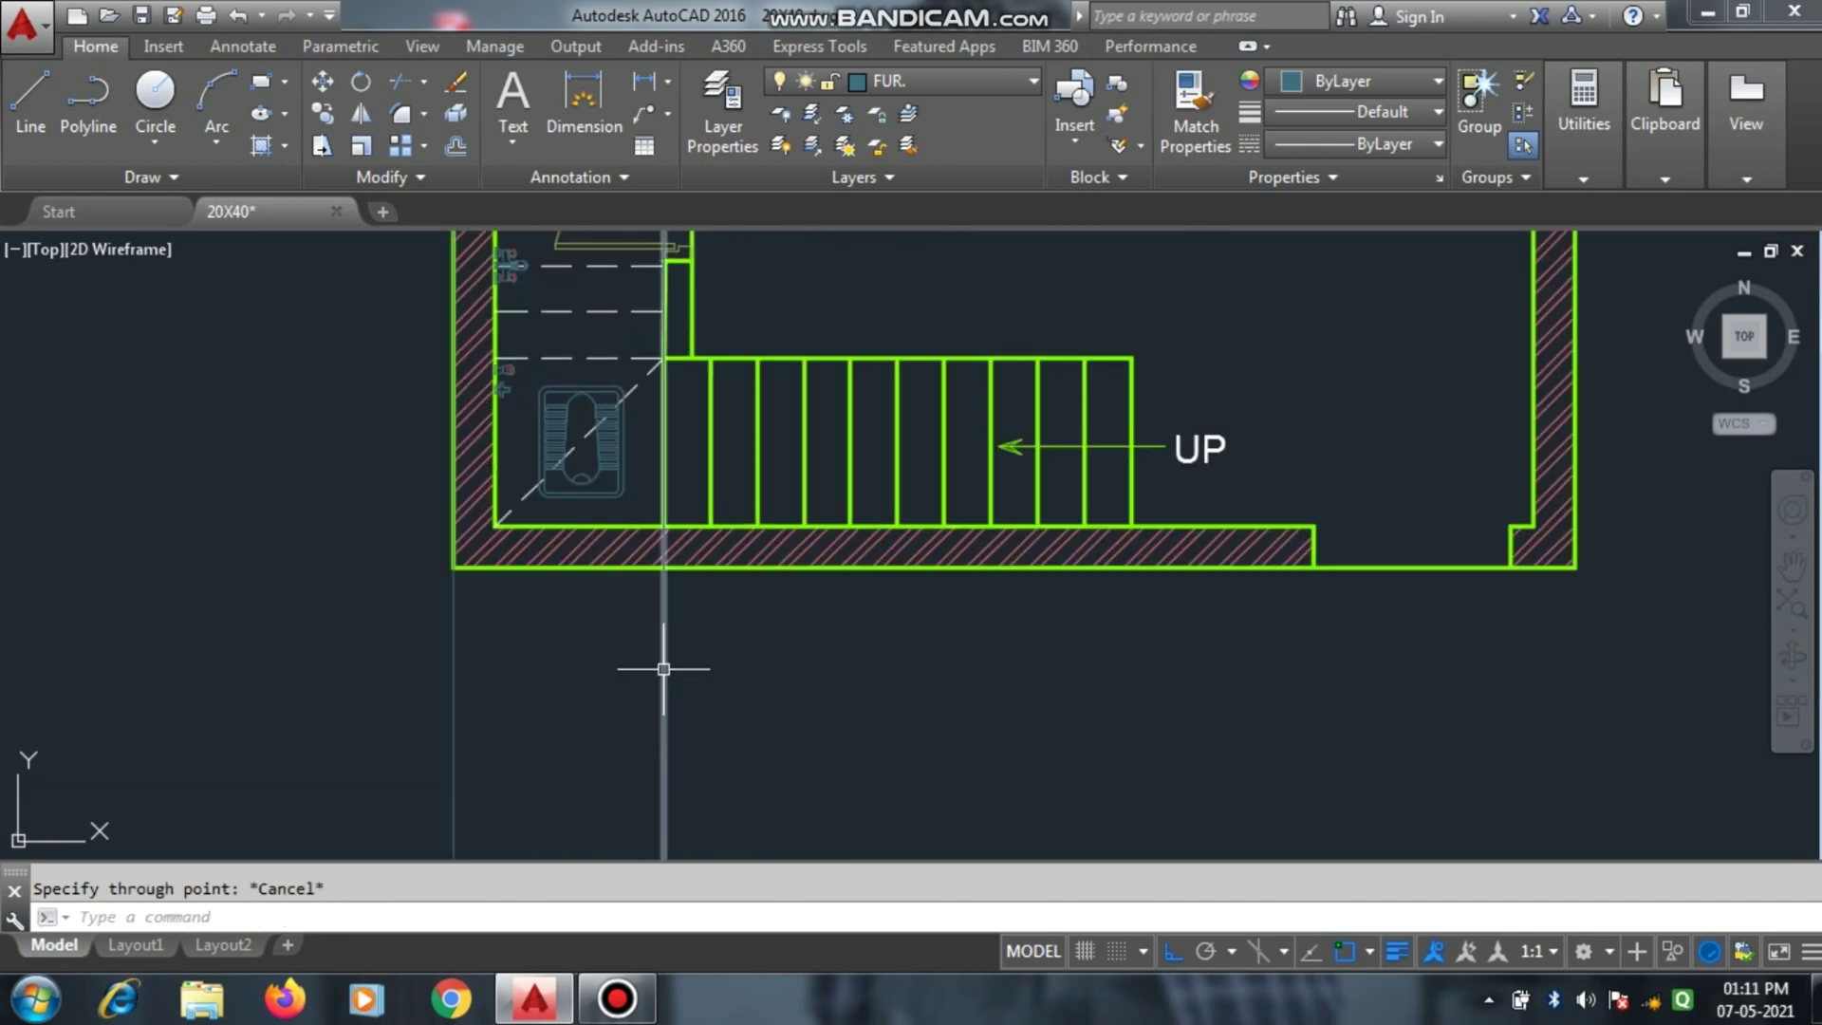
click(664, 667)
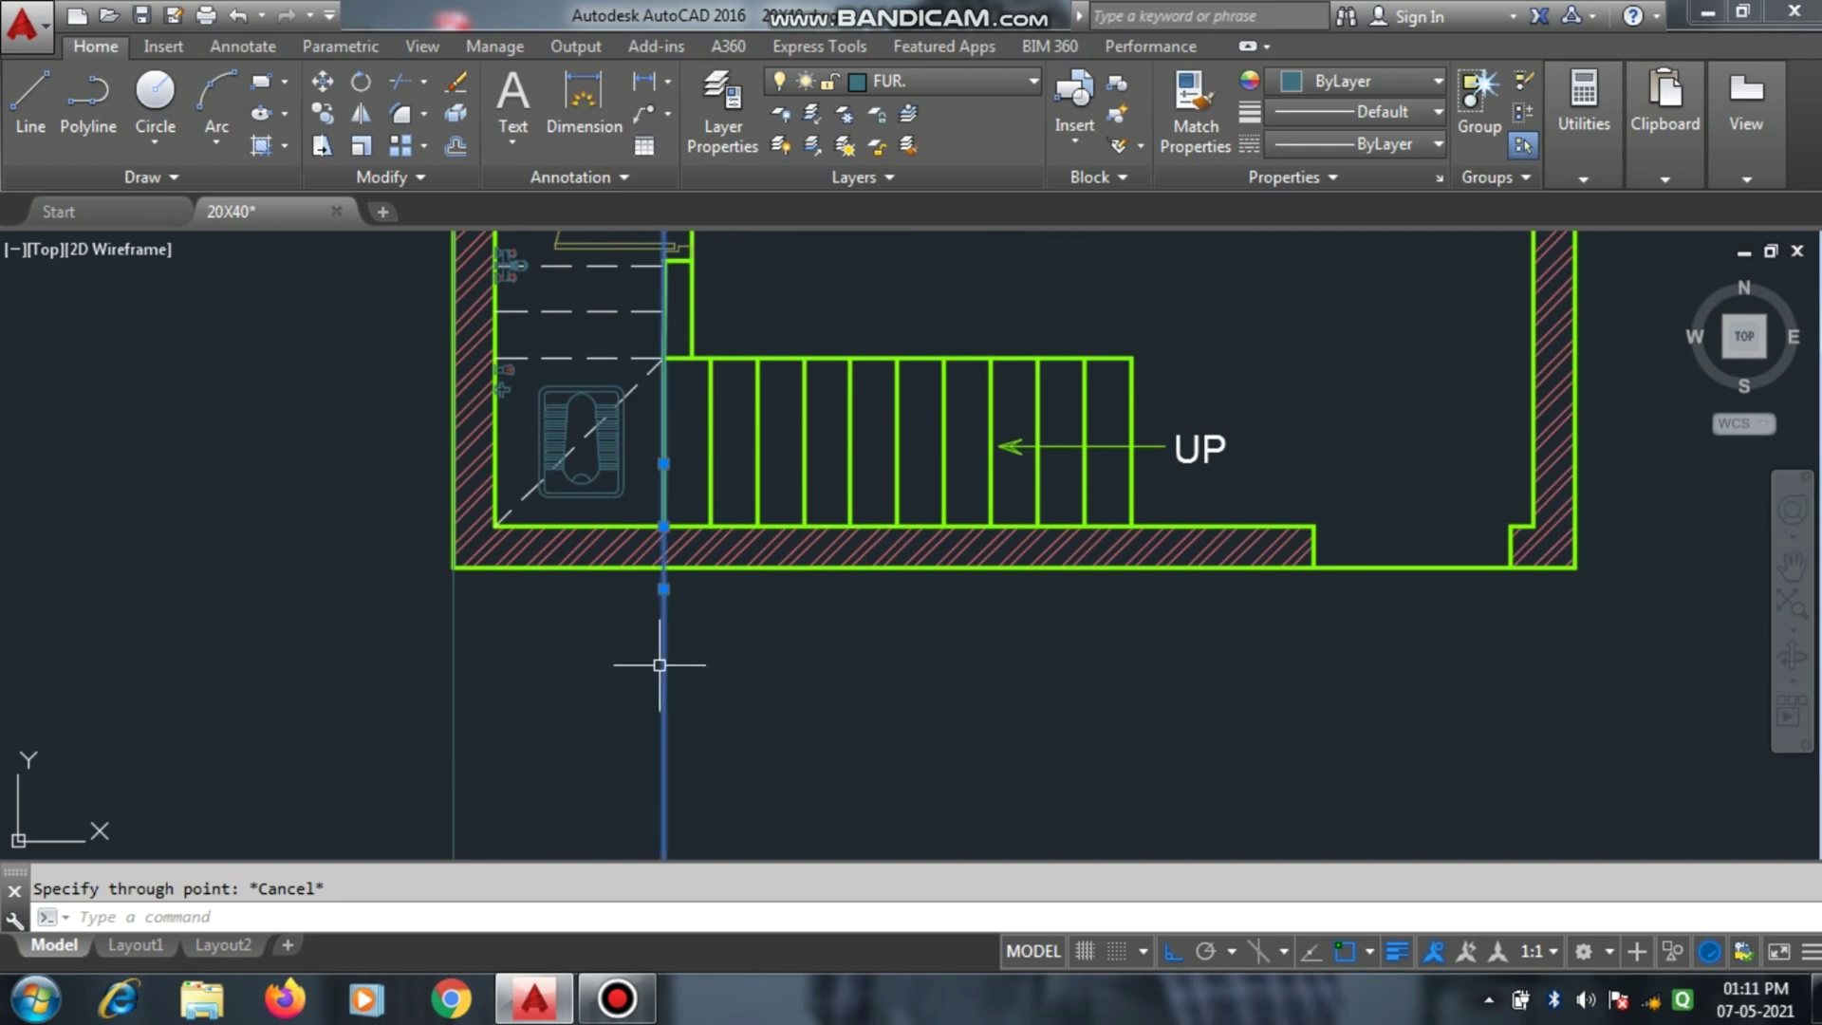
scroll(773, 651, down, 3)
scroll(781, 647, up, 3)
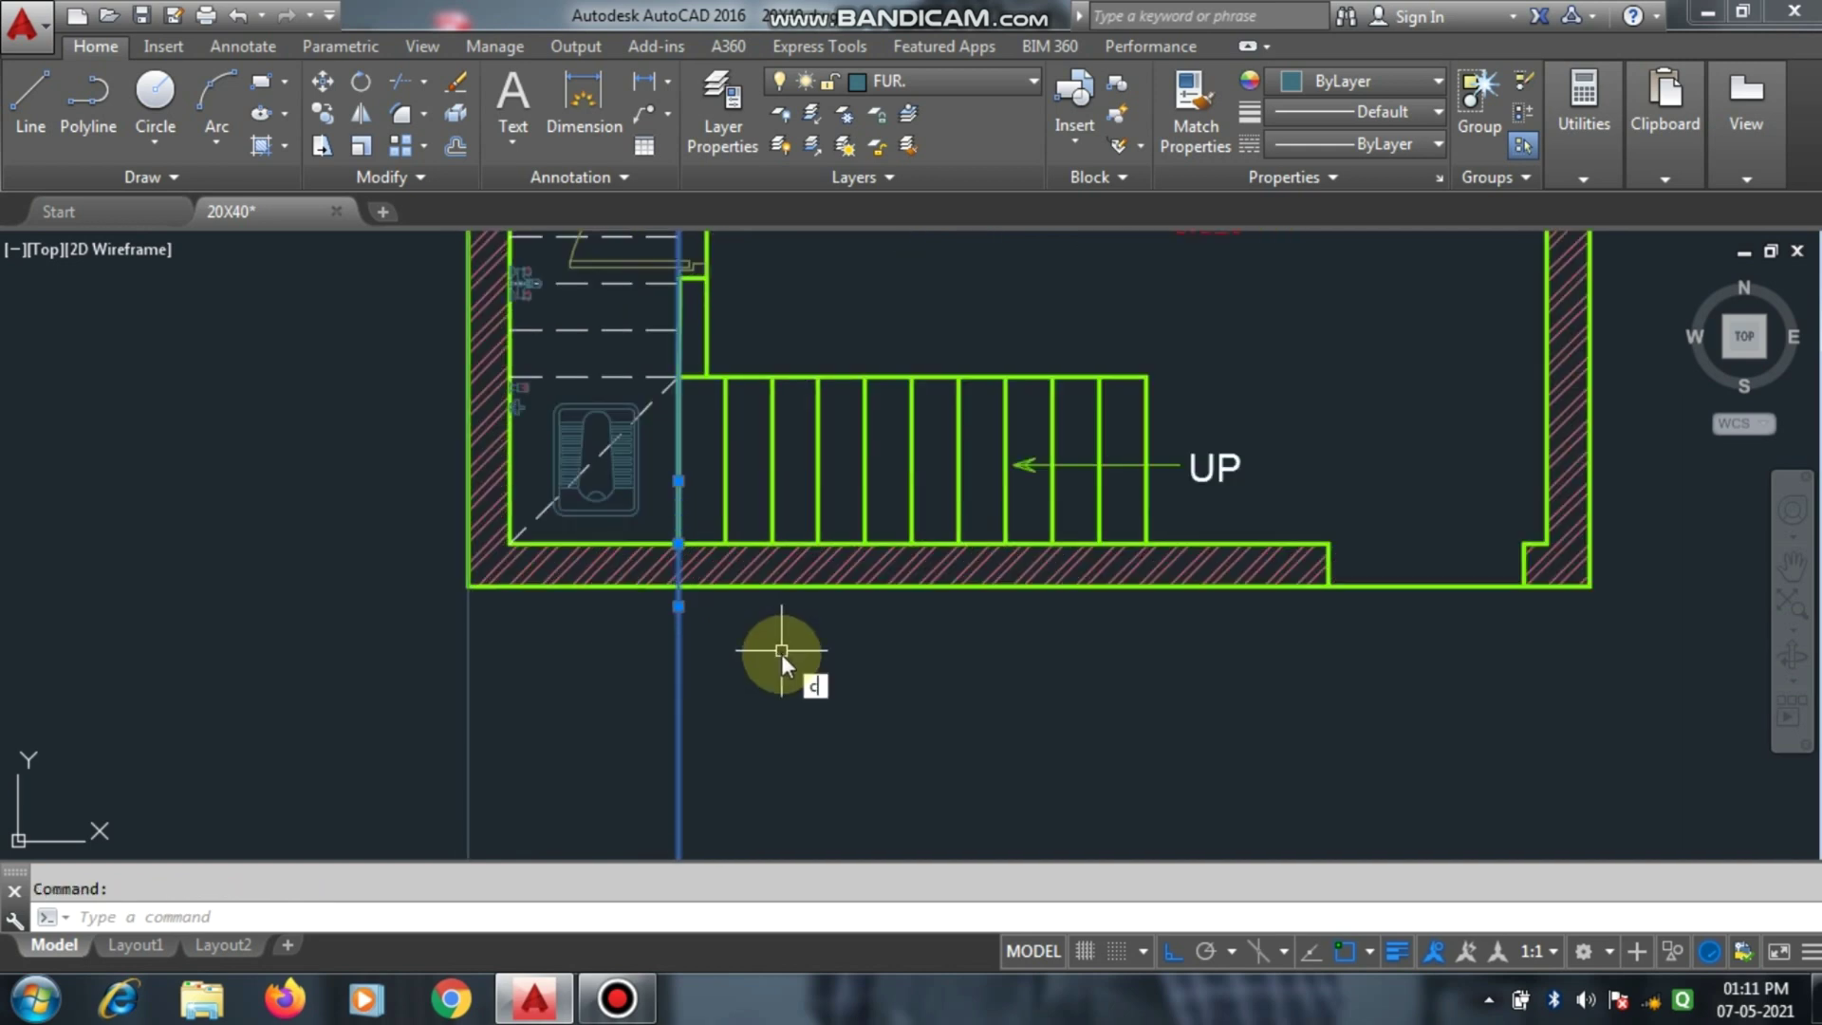
text(co)
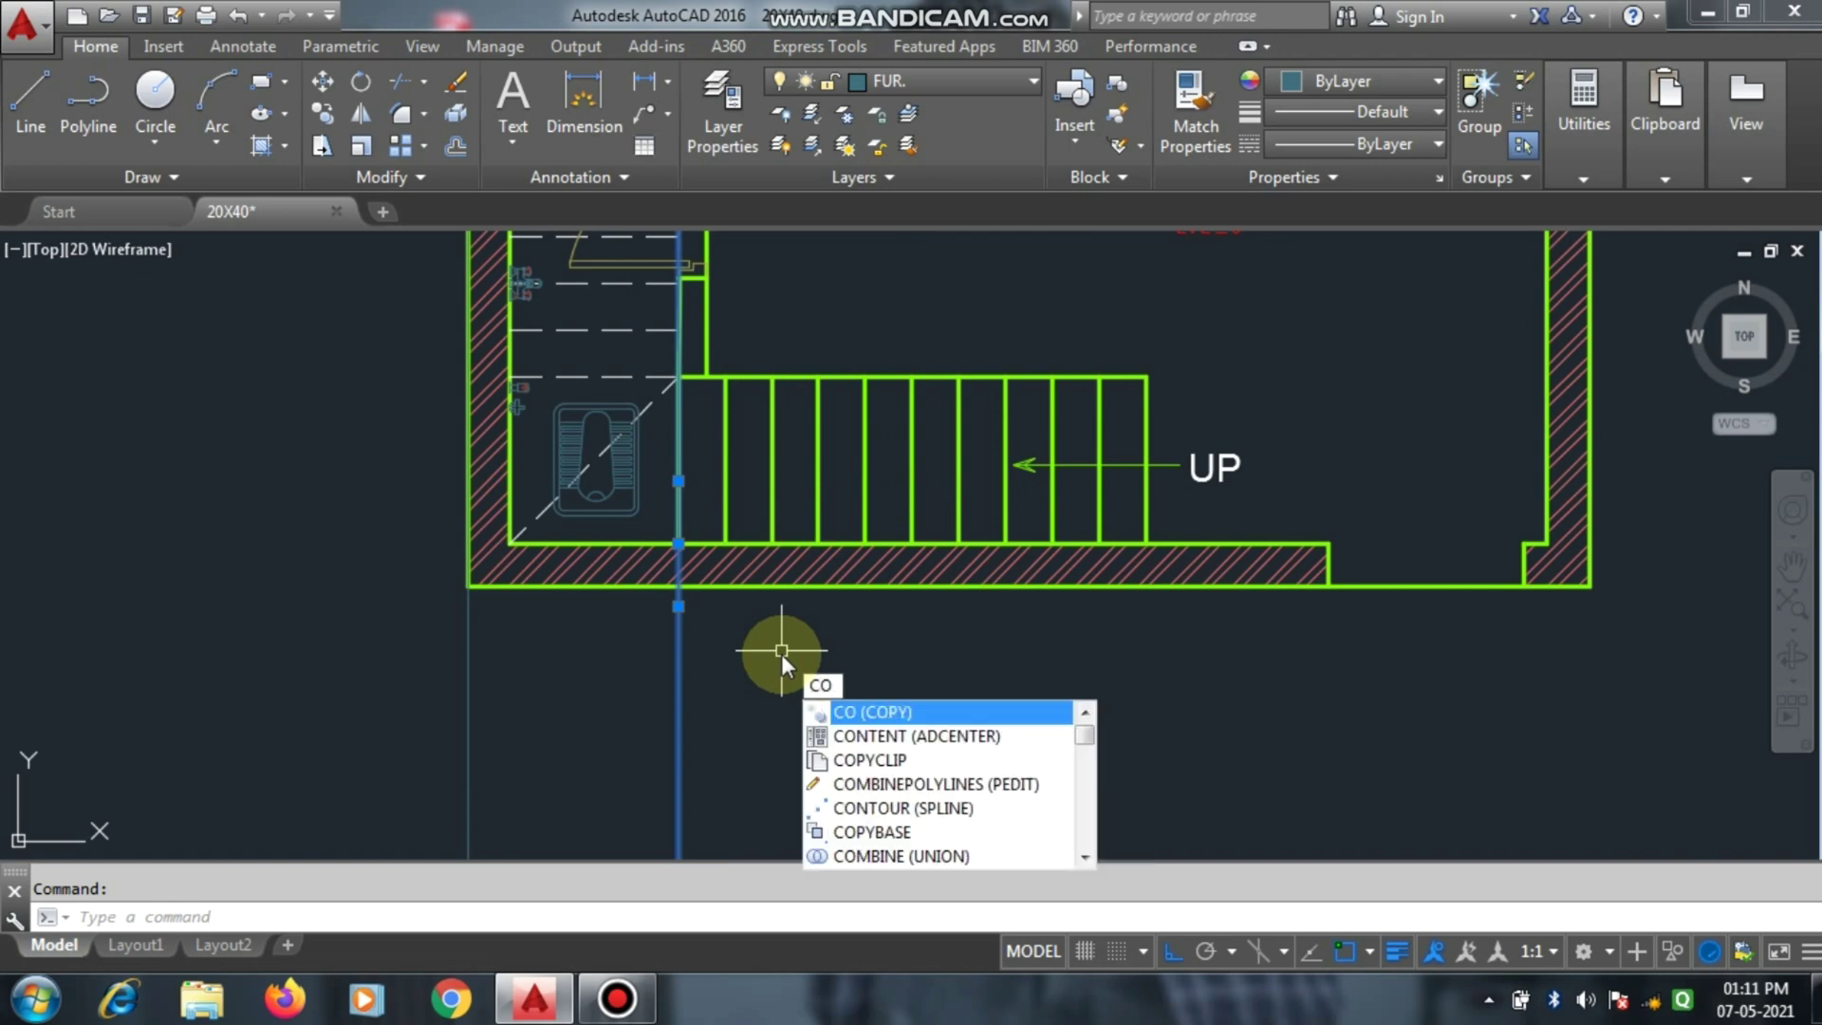
key(Return)
scroll(745, 639, up, 4)
click(664, 526)
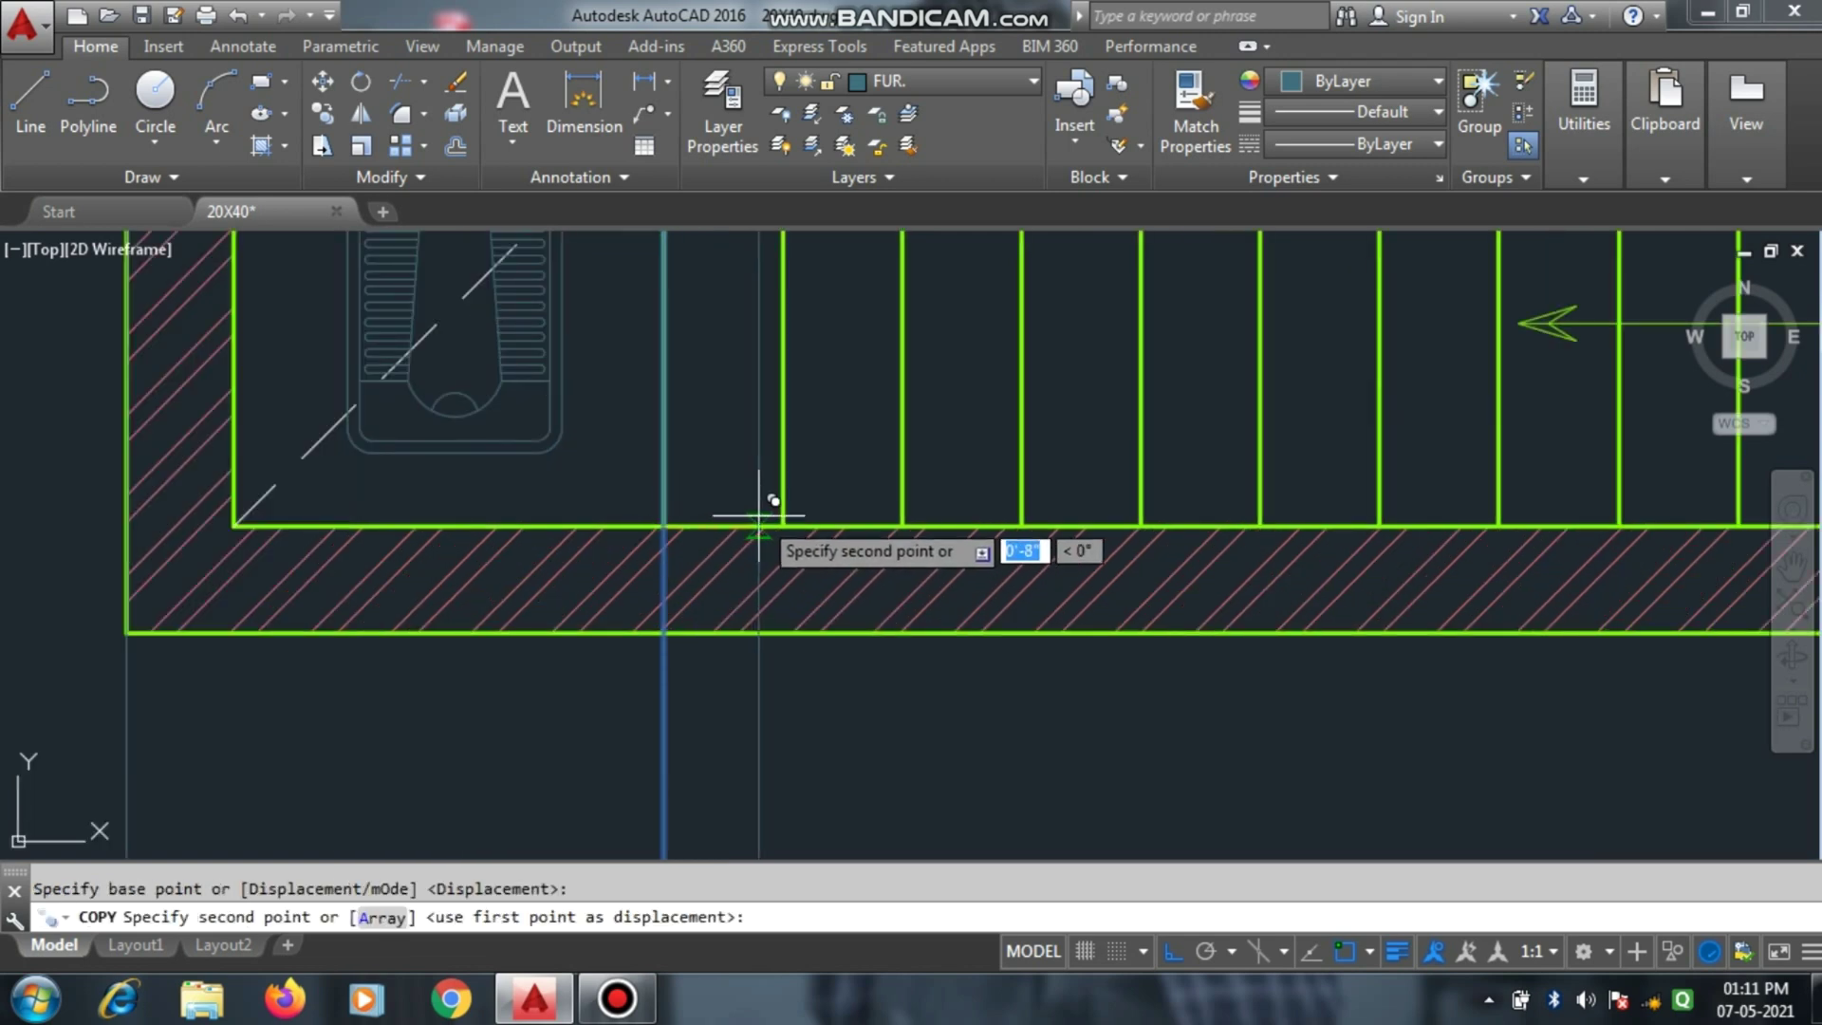
click(782, 525)
click(901, 525)
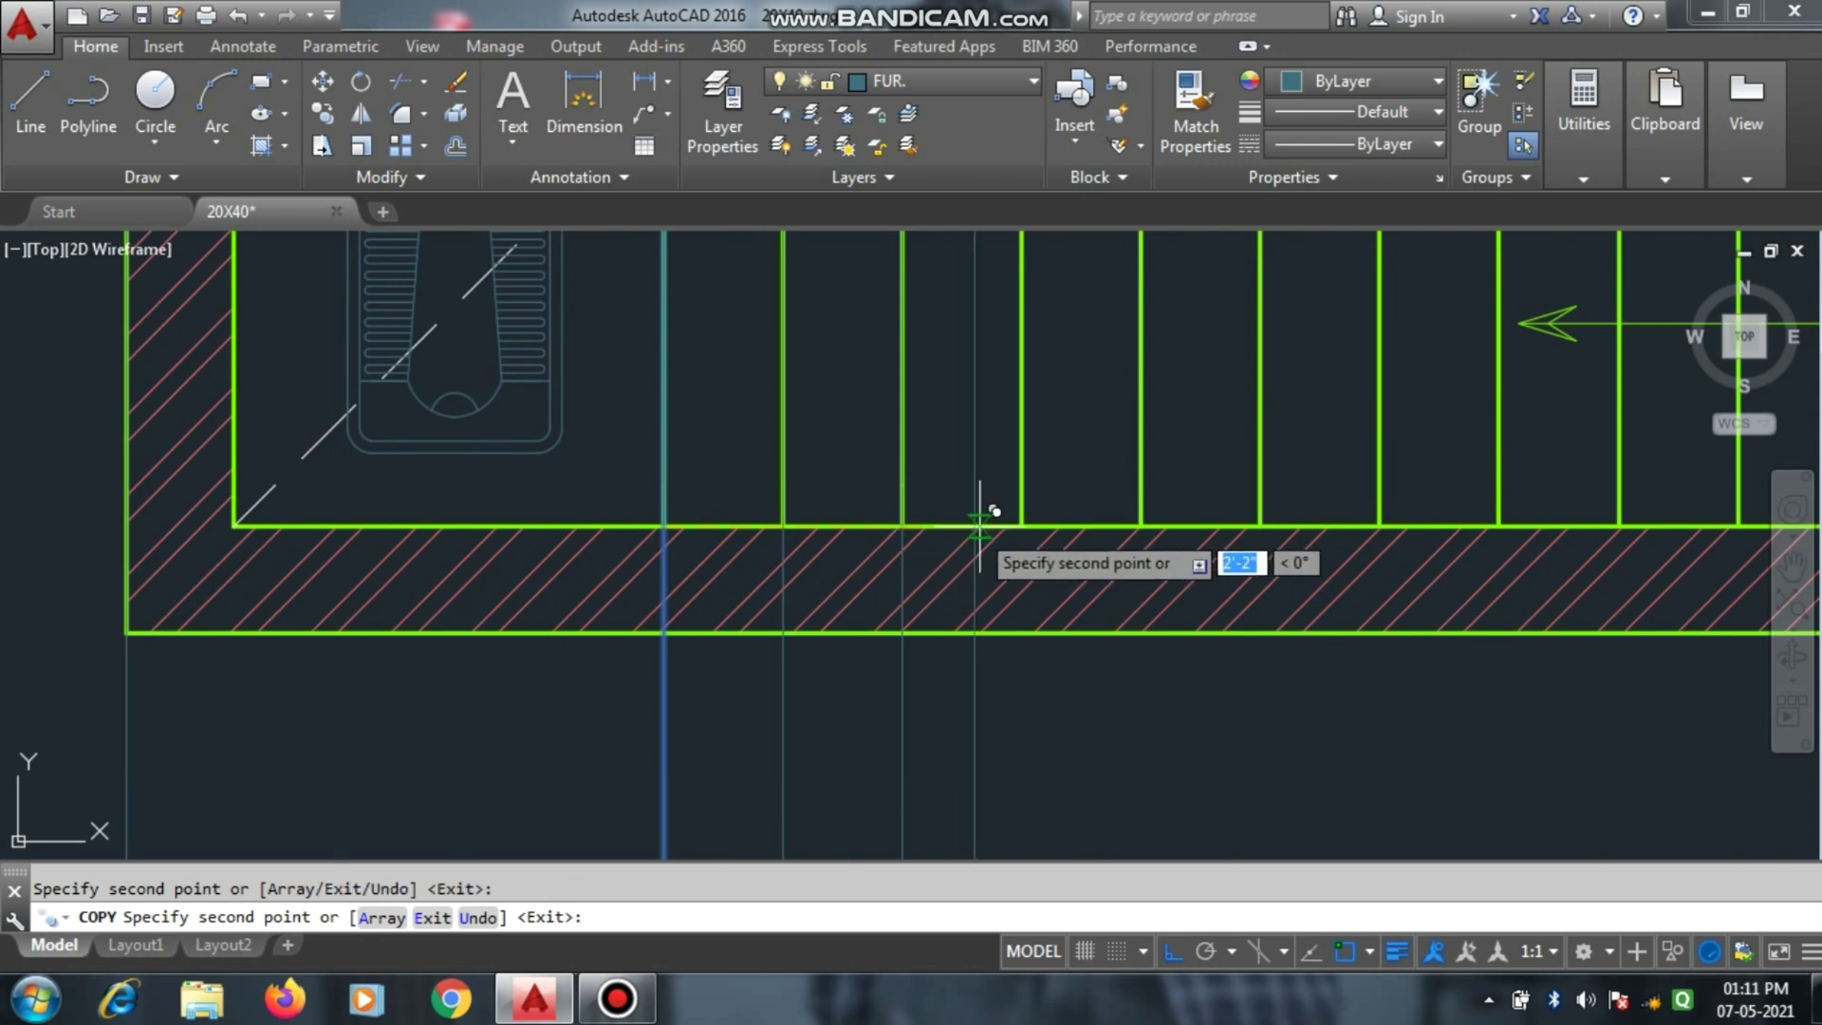
scroll(911, 569, down, 2)
scroll(960, 576, up, 2)
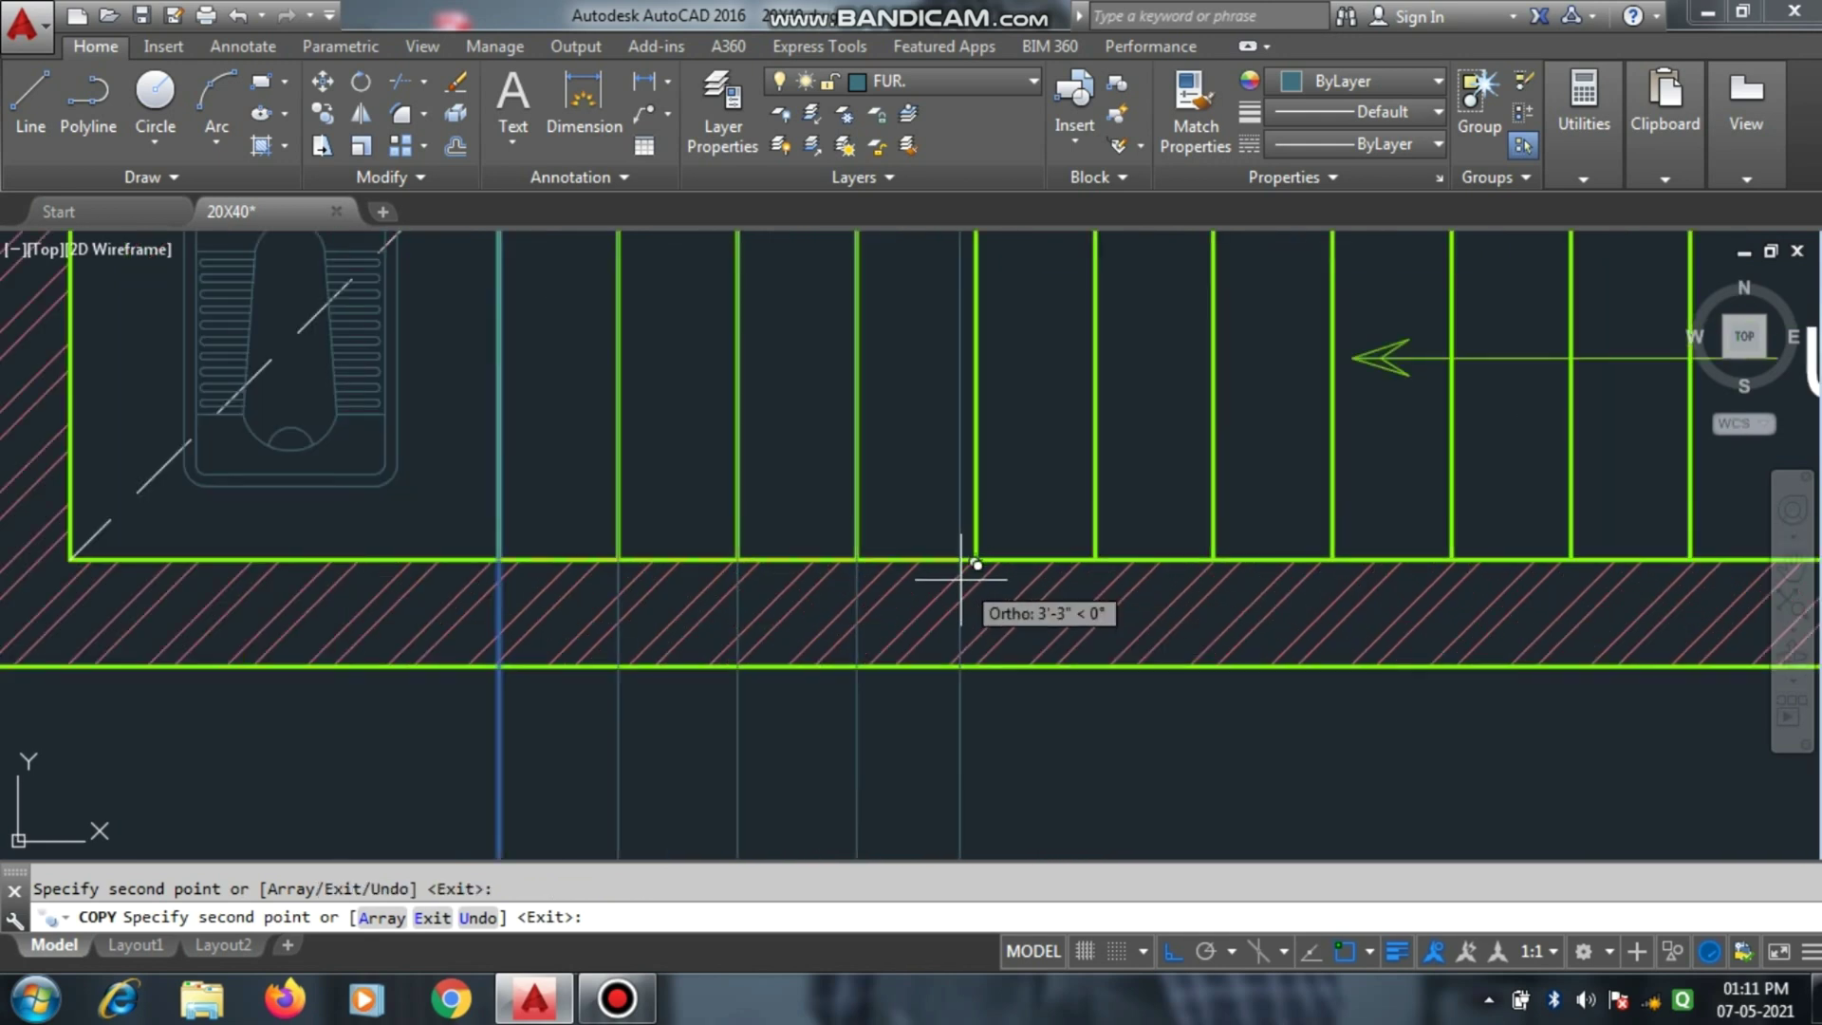
click(976, 562)
click(1101, 557)
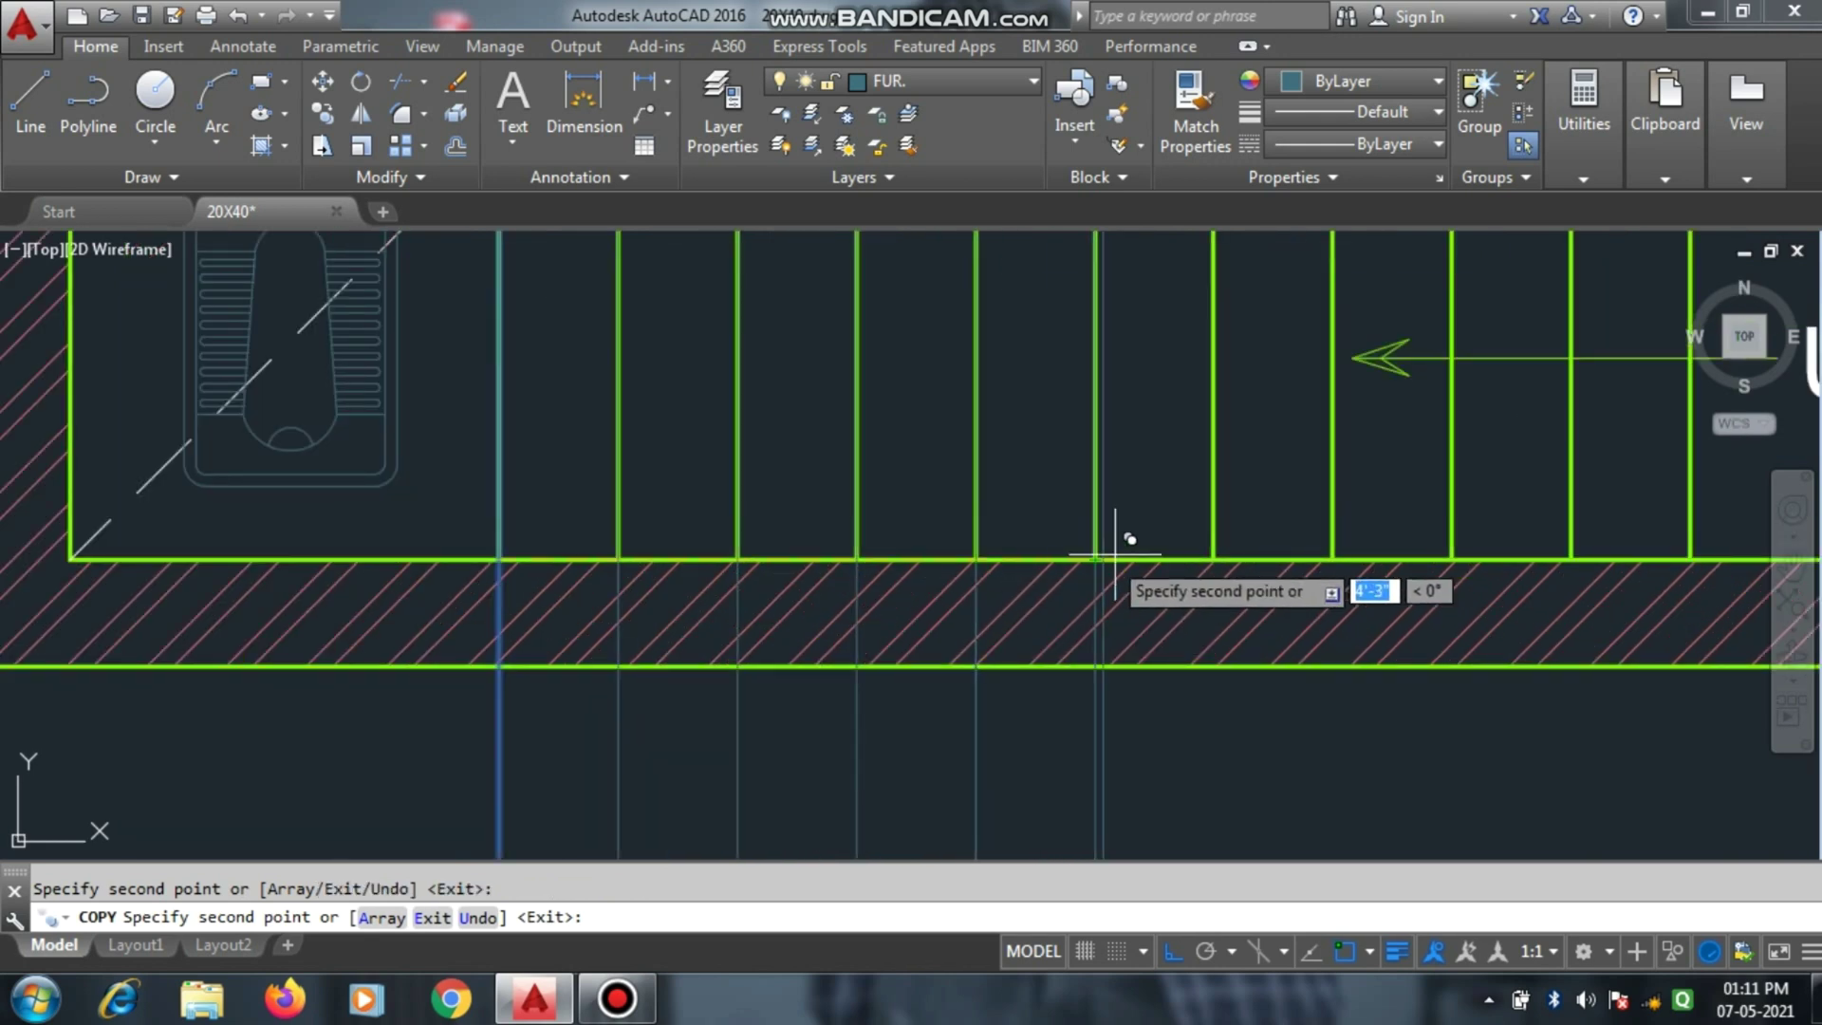
click(1214, 560)
scroll(691, 738, down, 4)
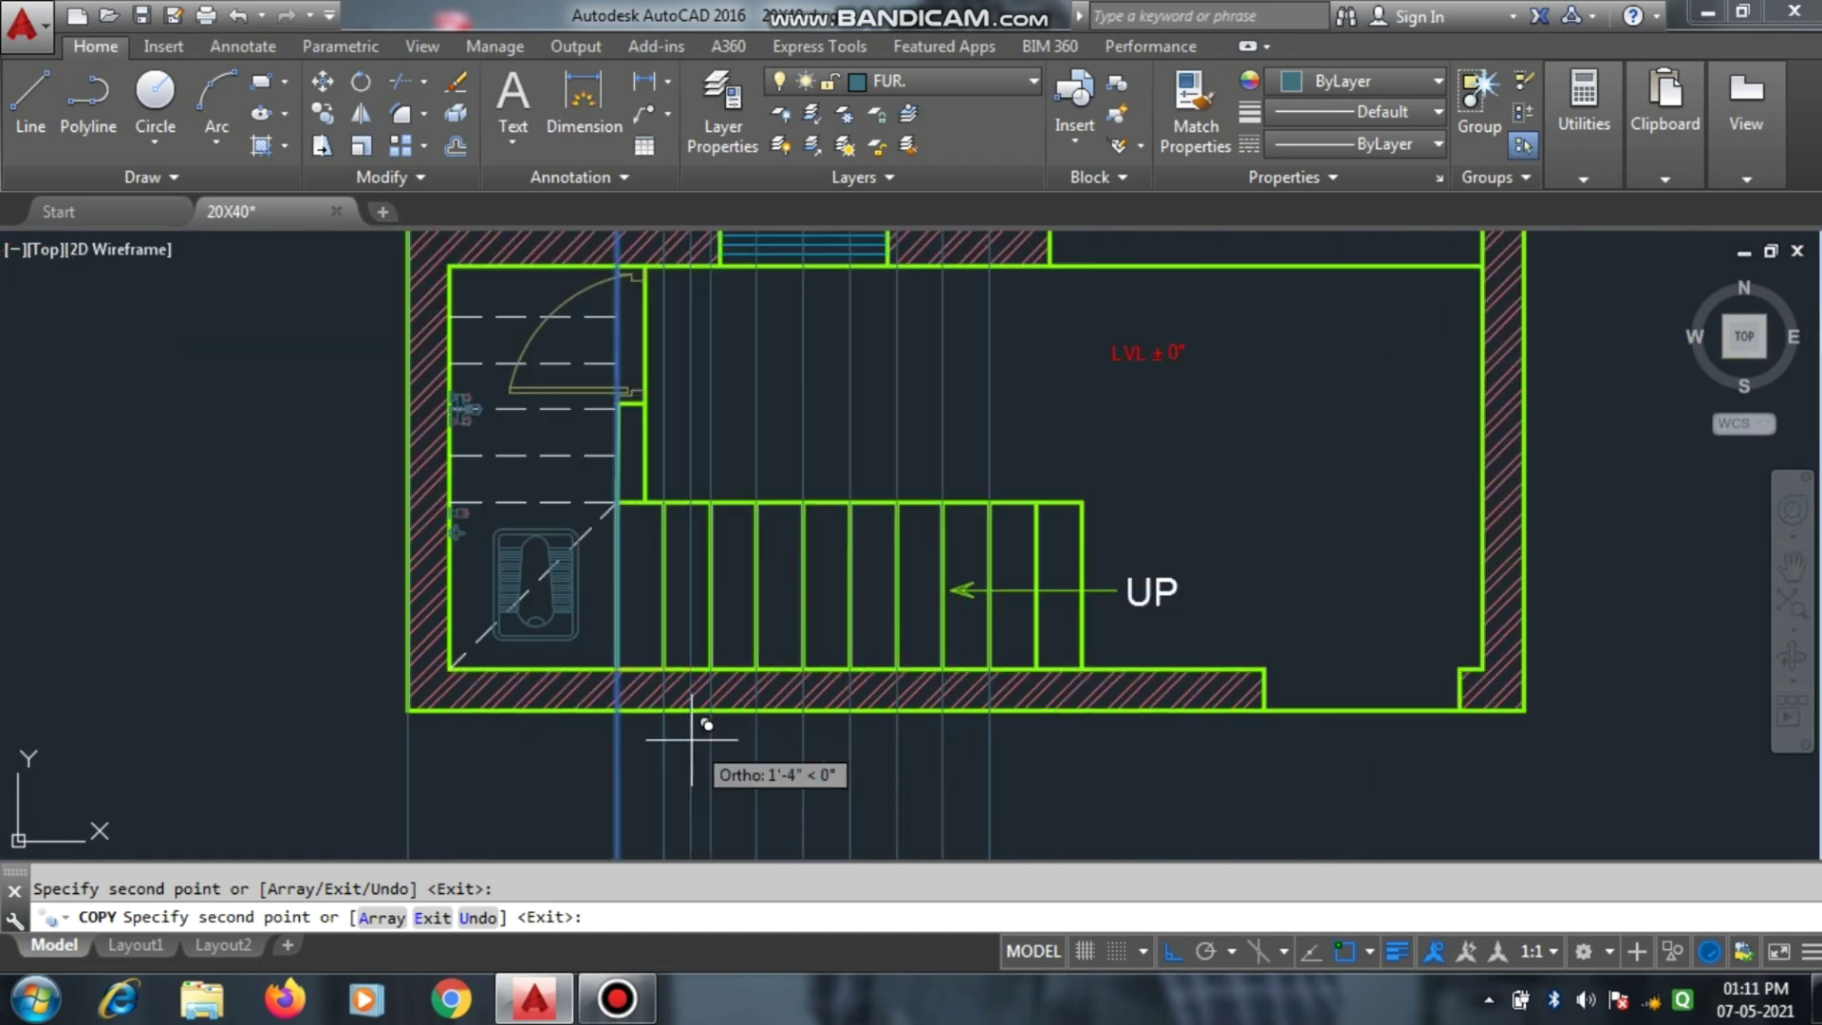
scroll(1025, 691, up, 4)
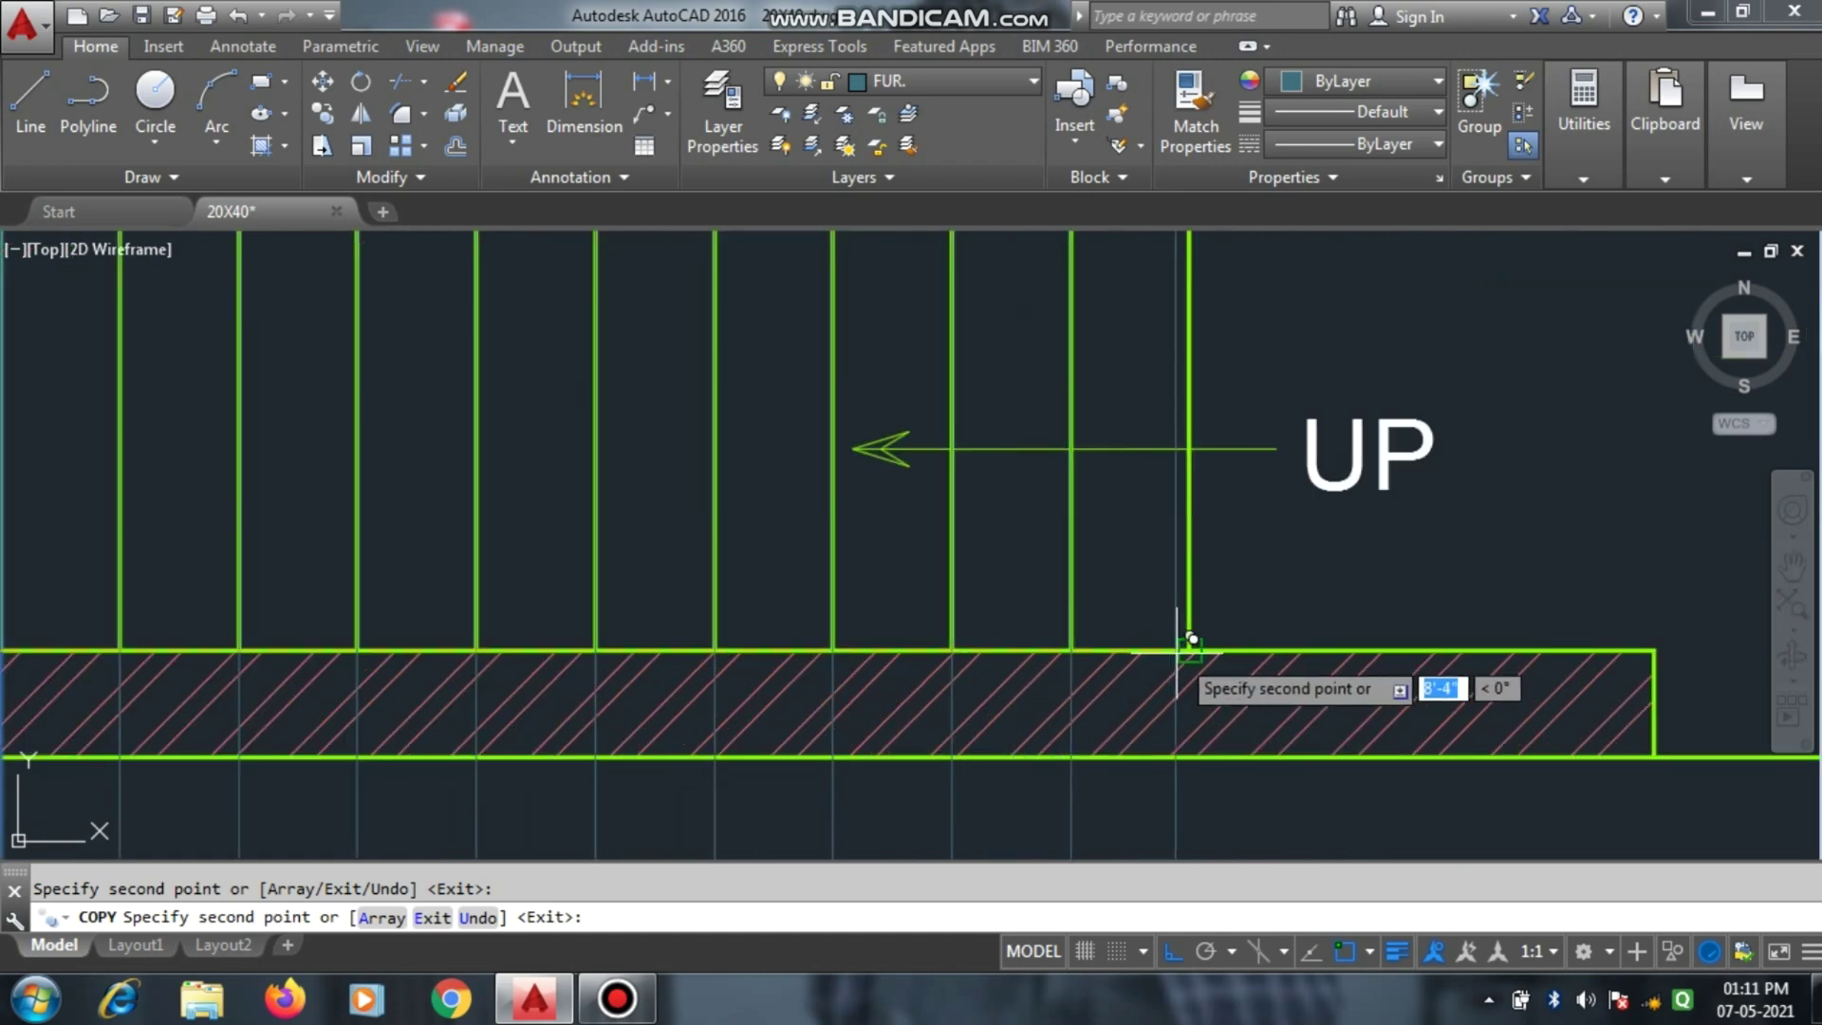
scroll(925, 745, down, 4)
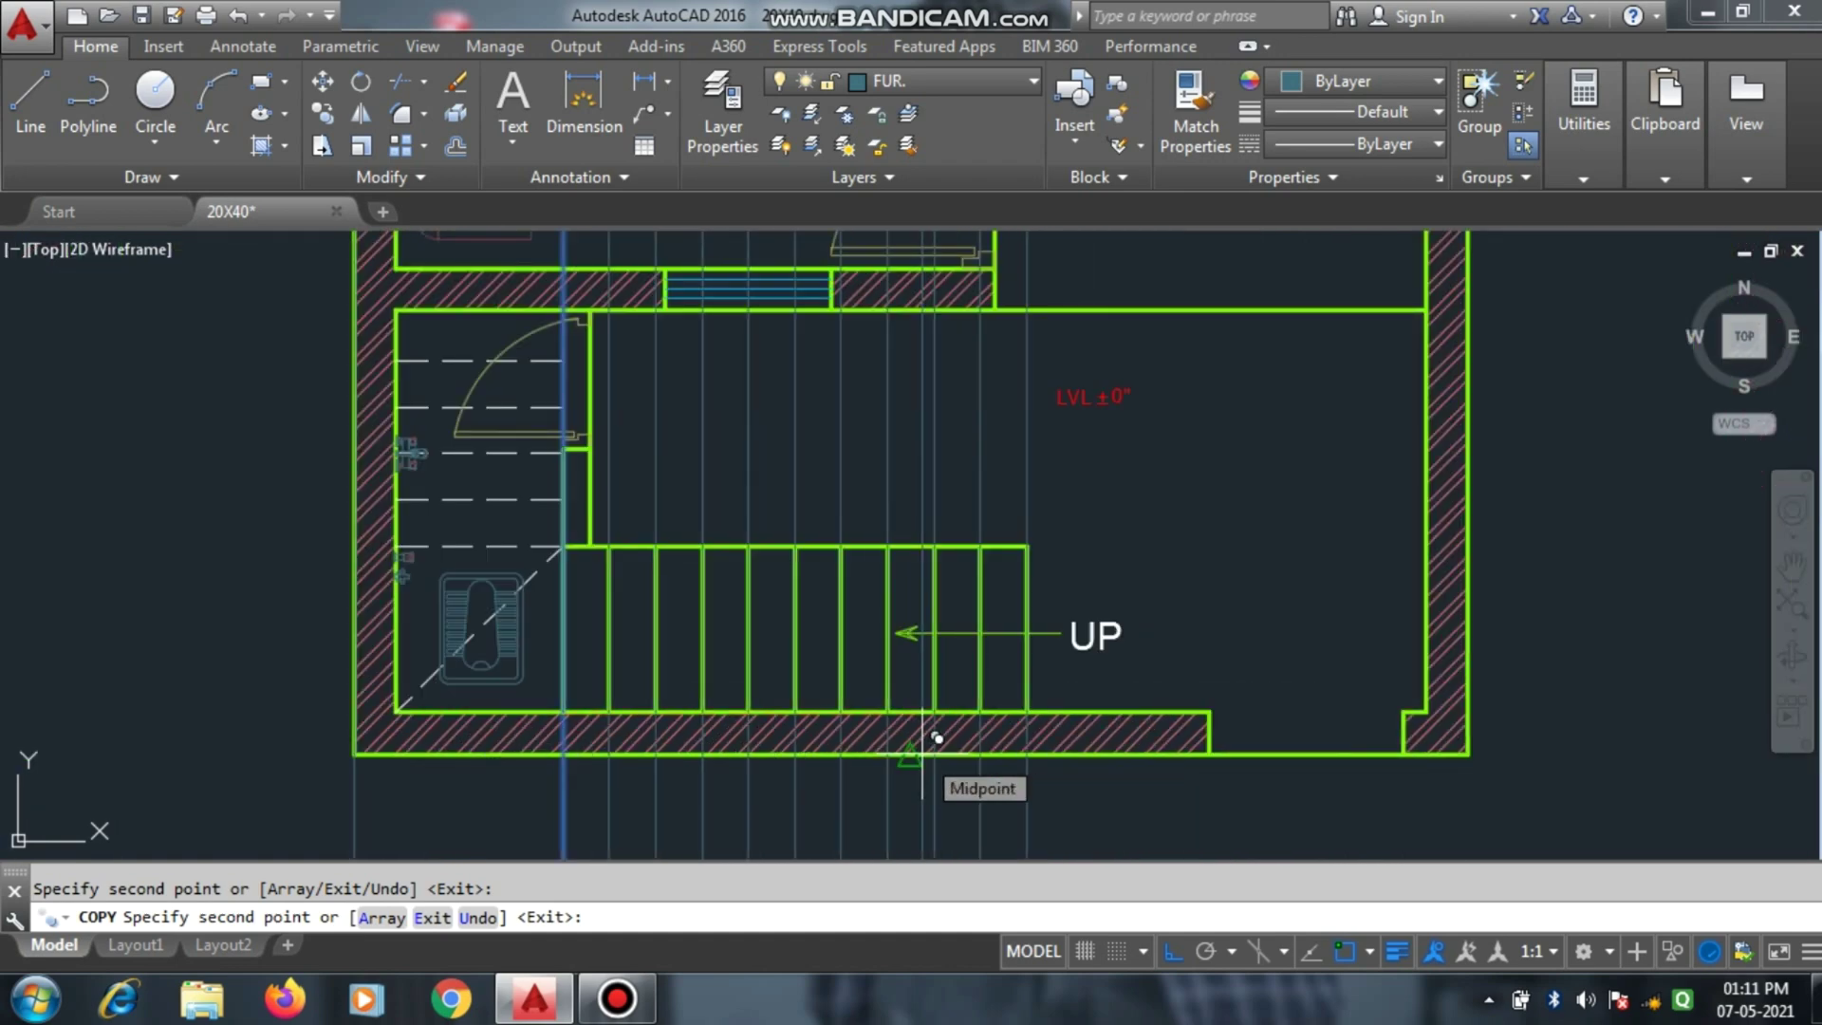
scroll(814, 698, down, 2)
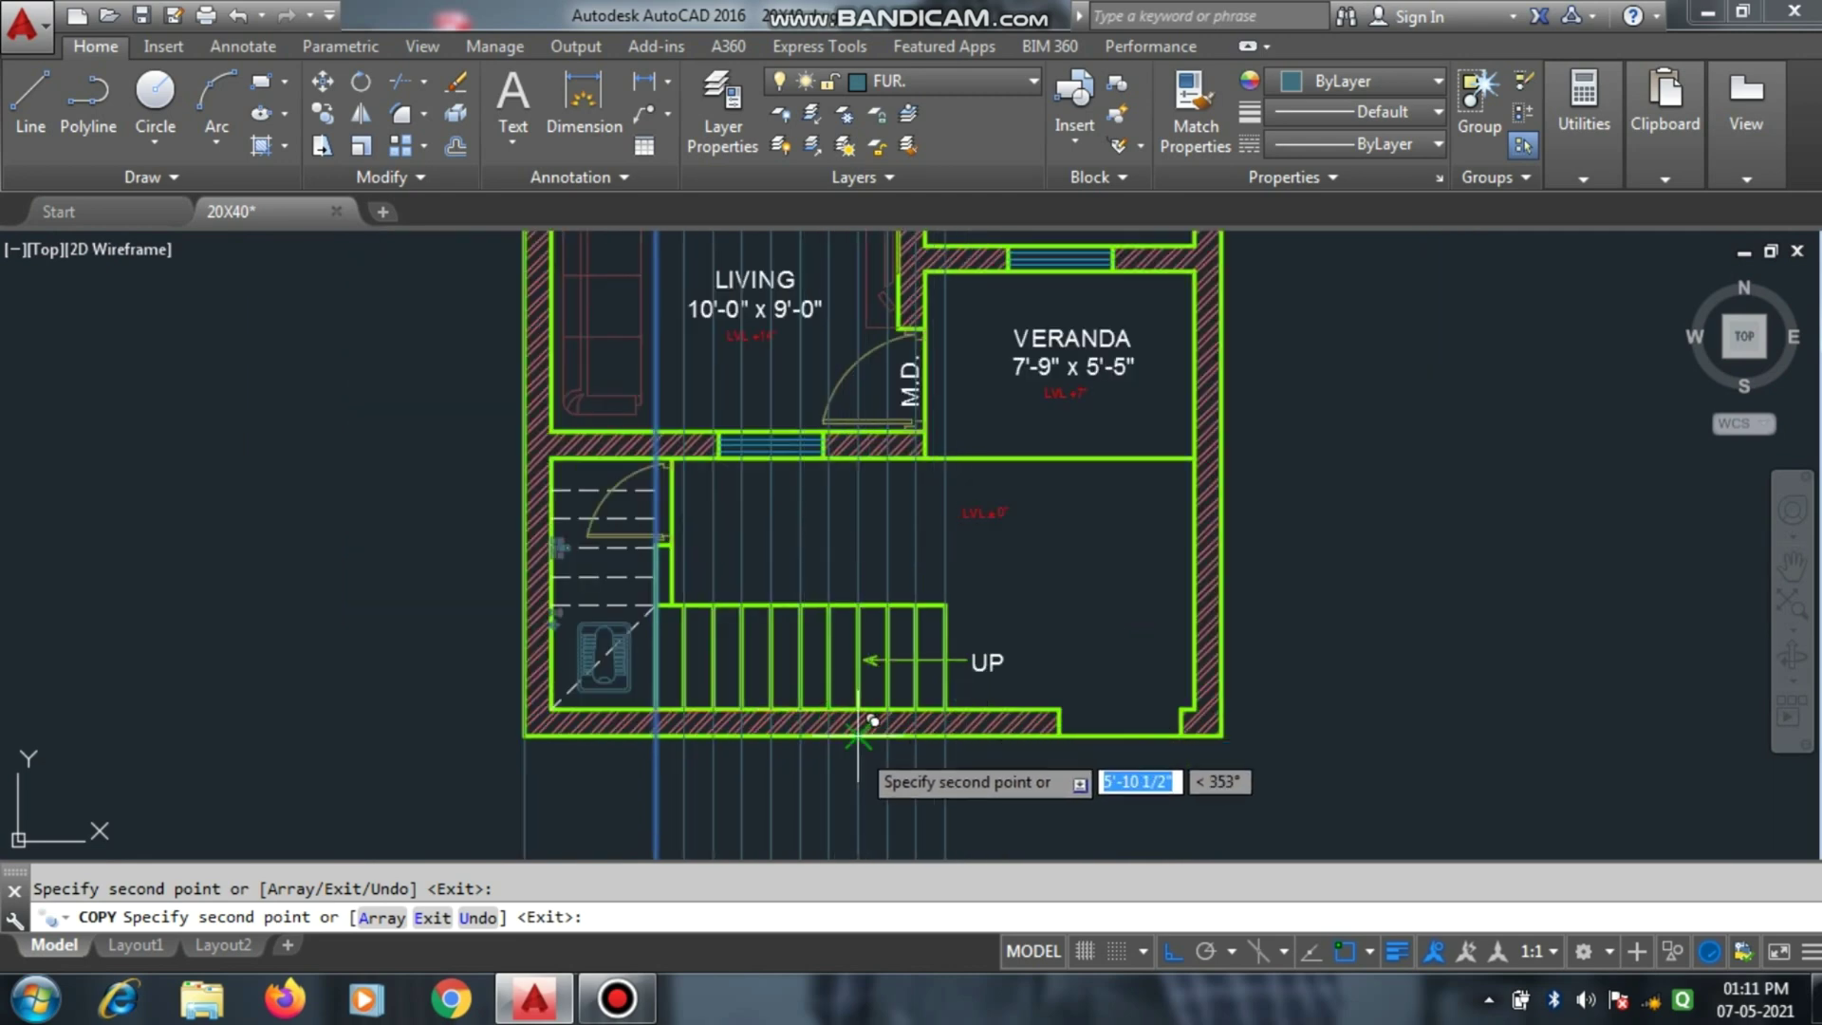
scroll(923, 702, up, 4)
scroll(702, 586, down, 4)
key(Escape)
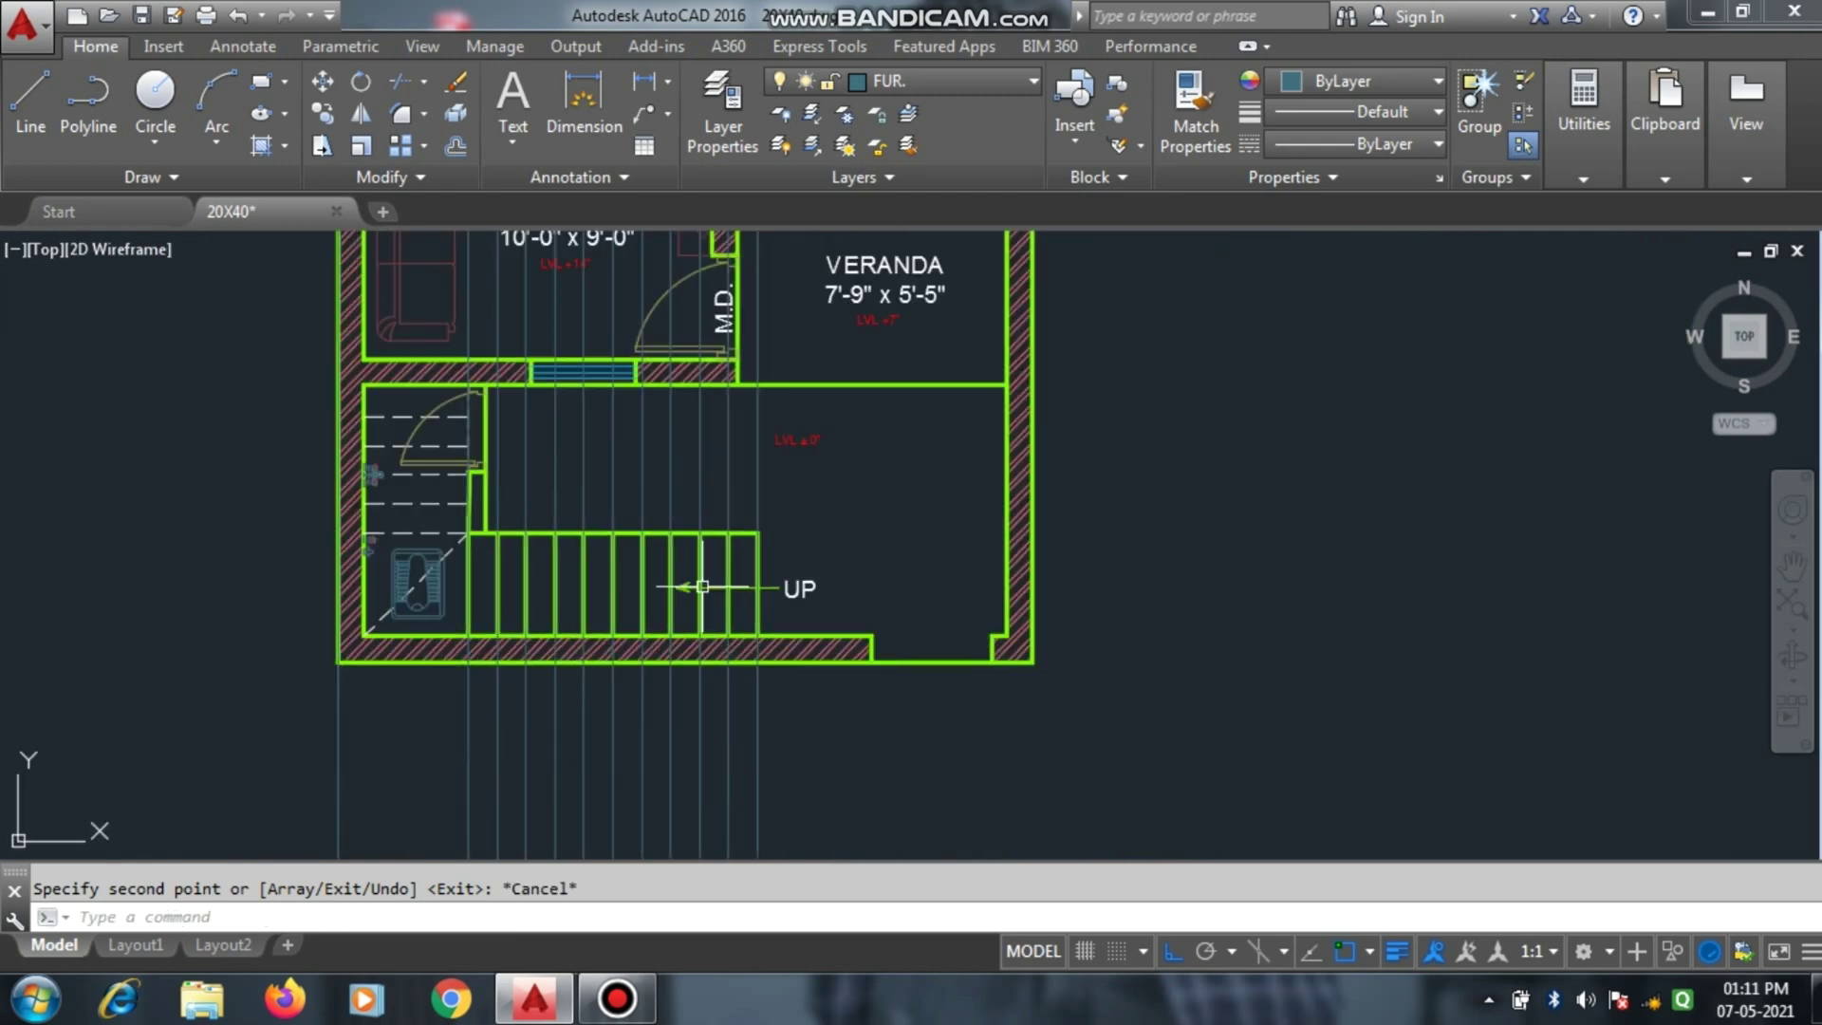
Examine the living room's front window, main door and veranda against the vertical construction lines rising from the staircase.
scroll(412, 663, up, 2)
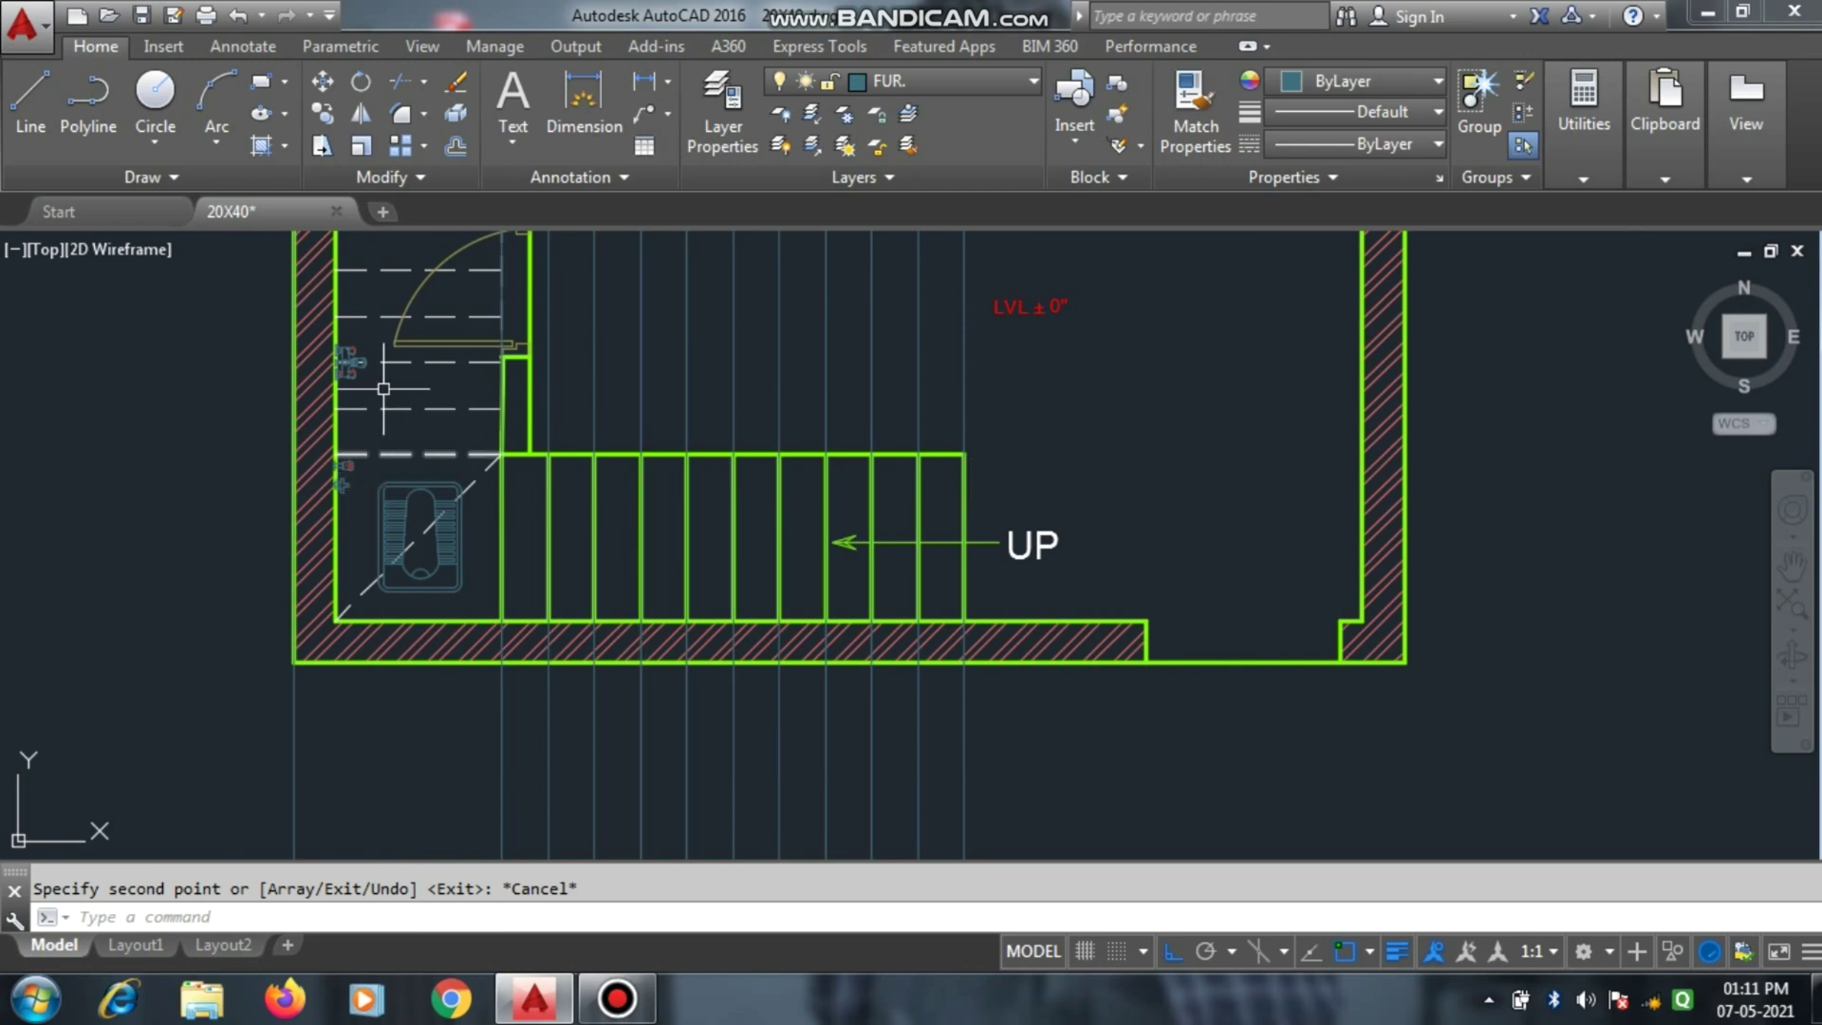
scroll(663, 731, down, 4)
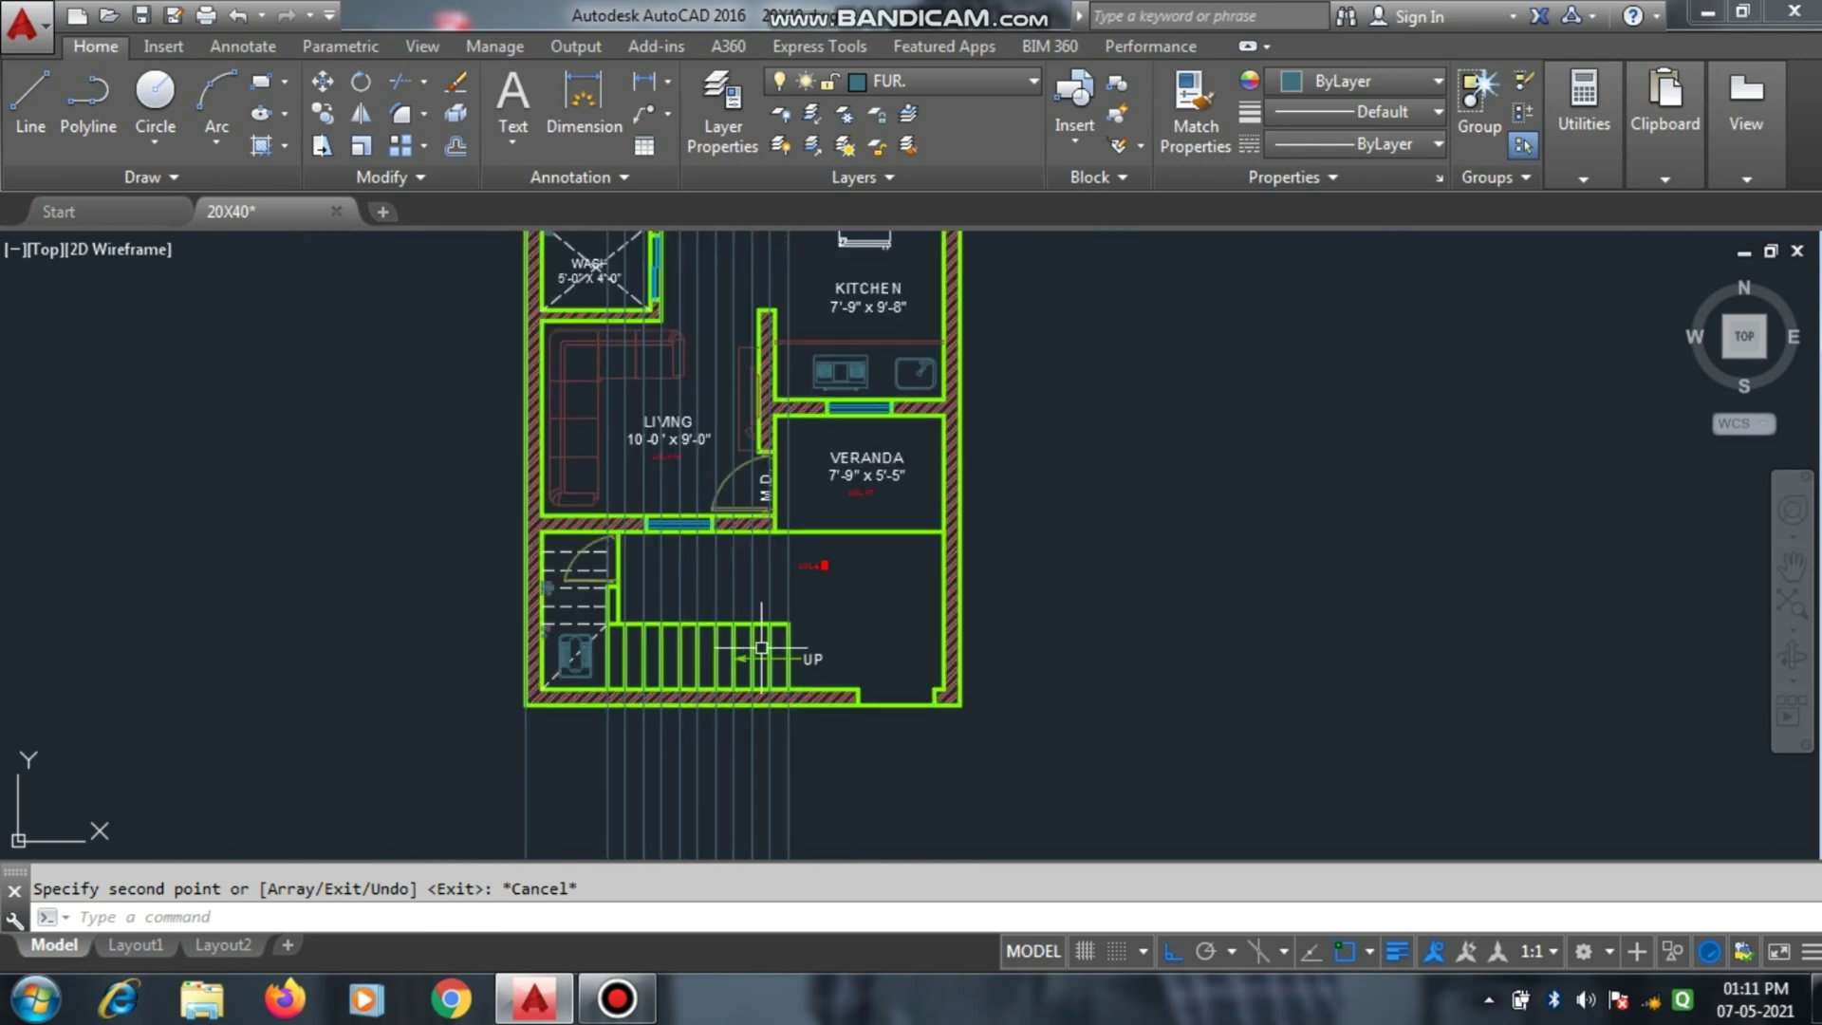
scroll(667, 518, up, 4)
scroll(637, 529, up, 4)
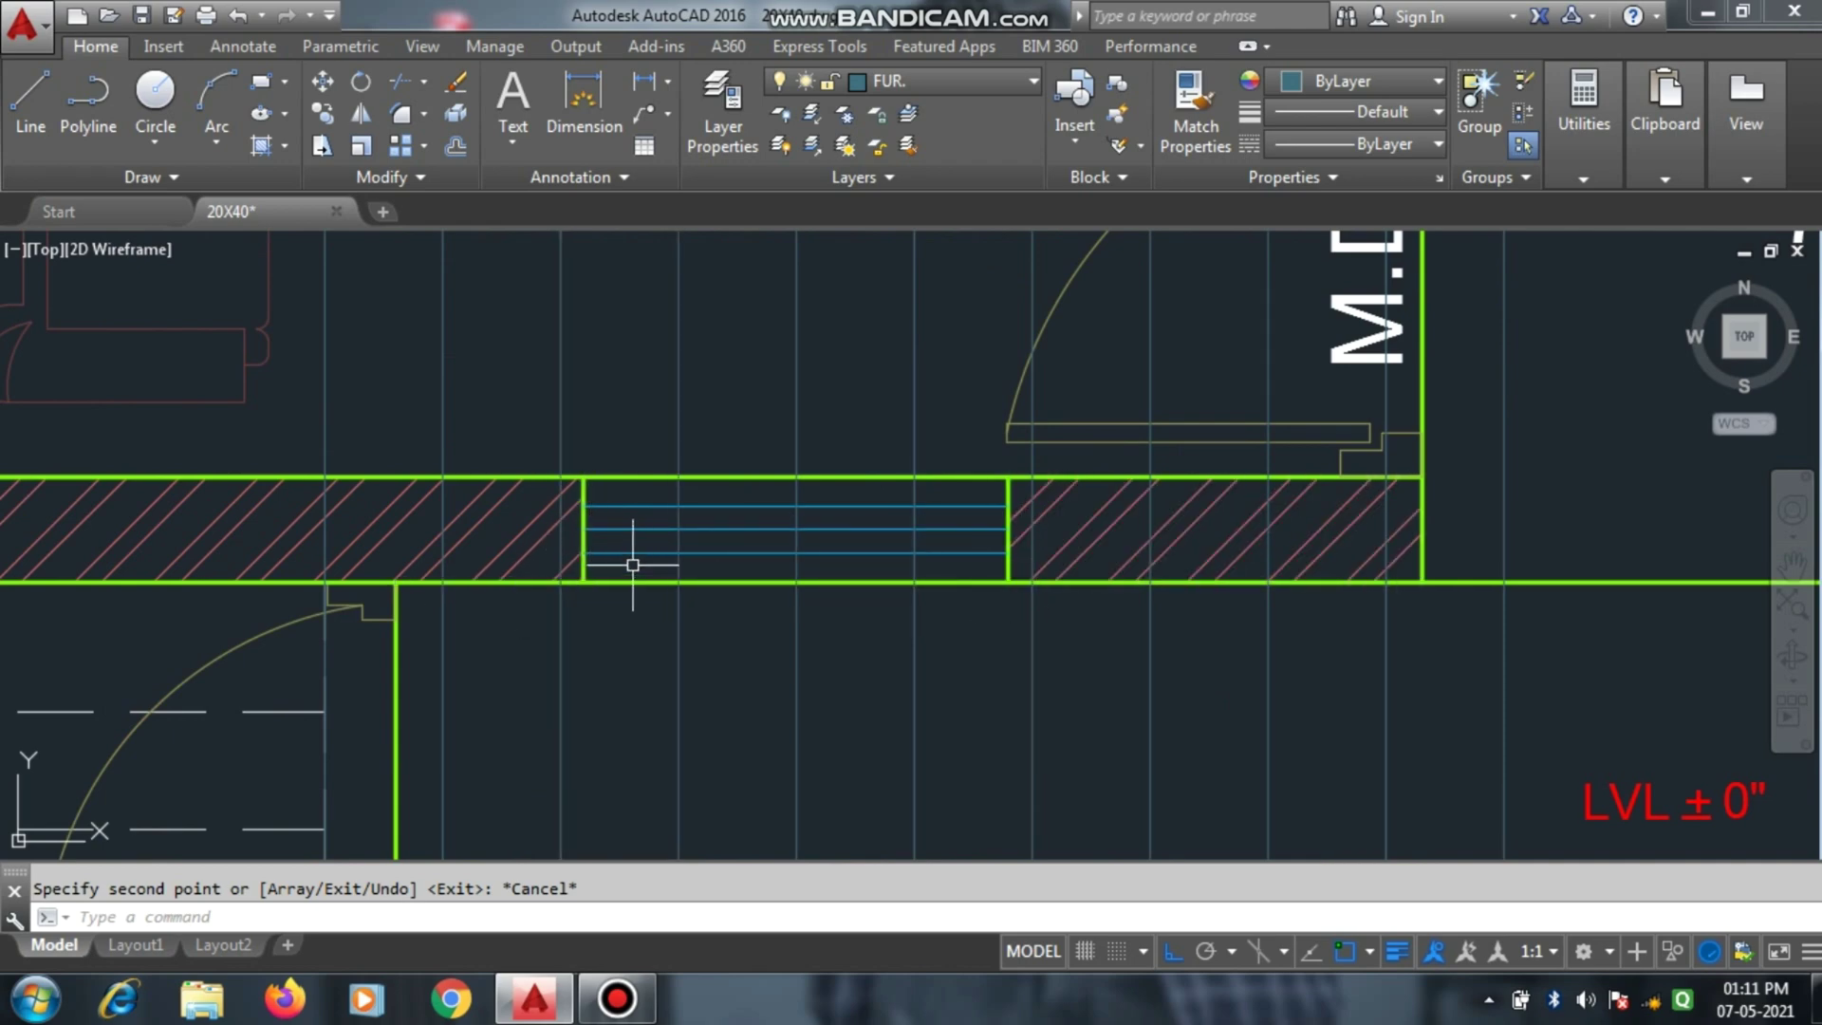
scroll(633, 565, down, 8)
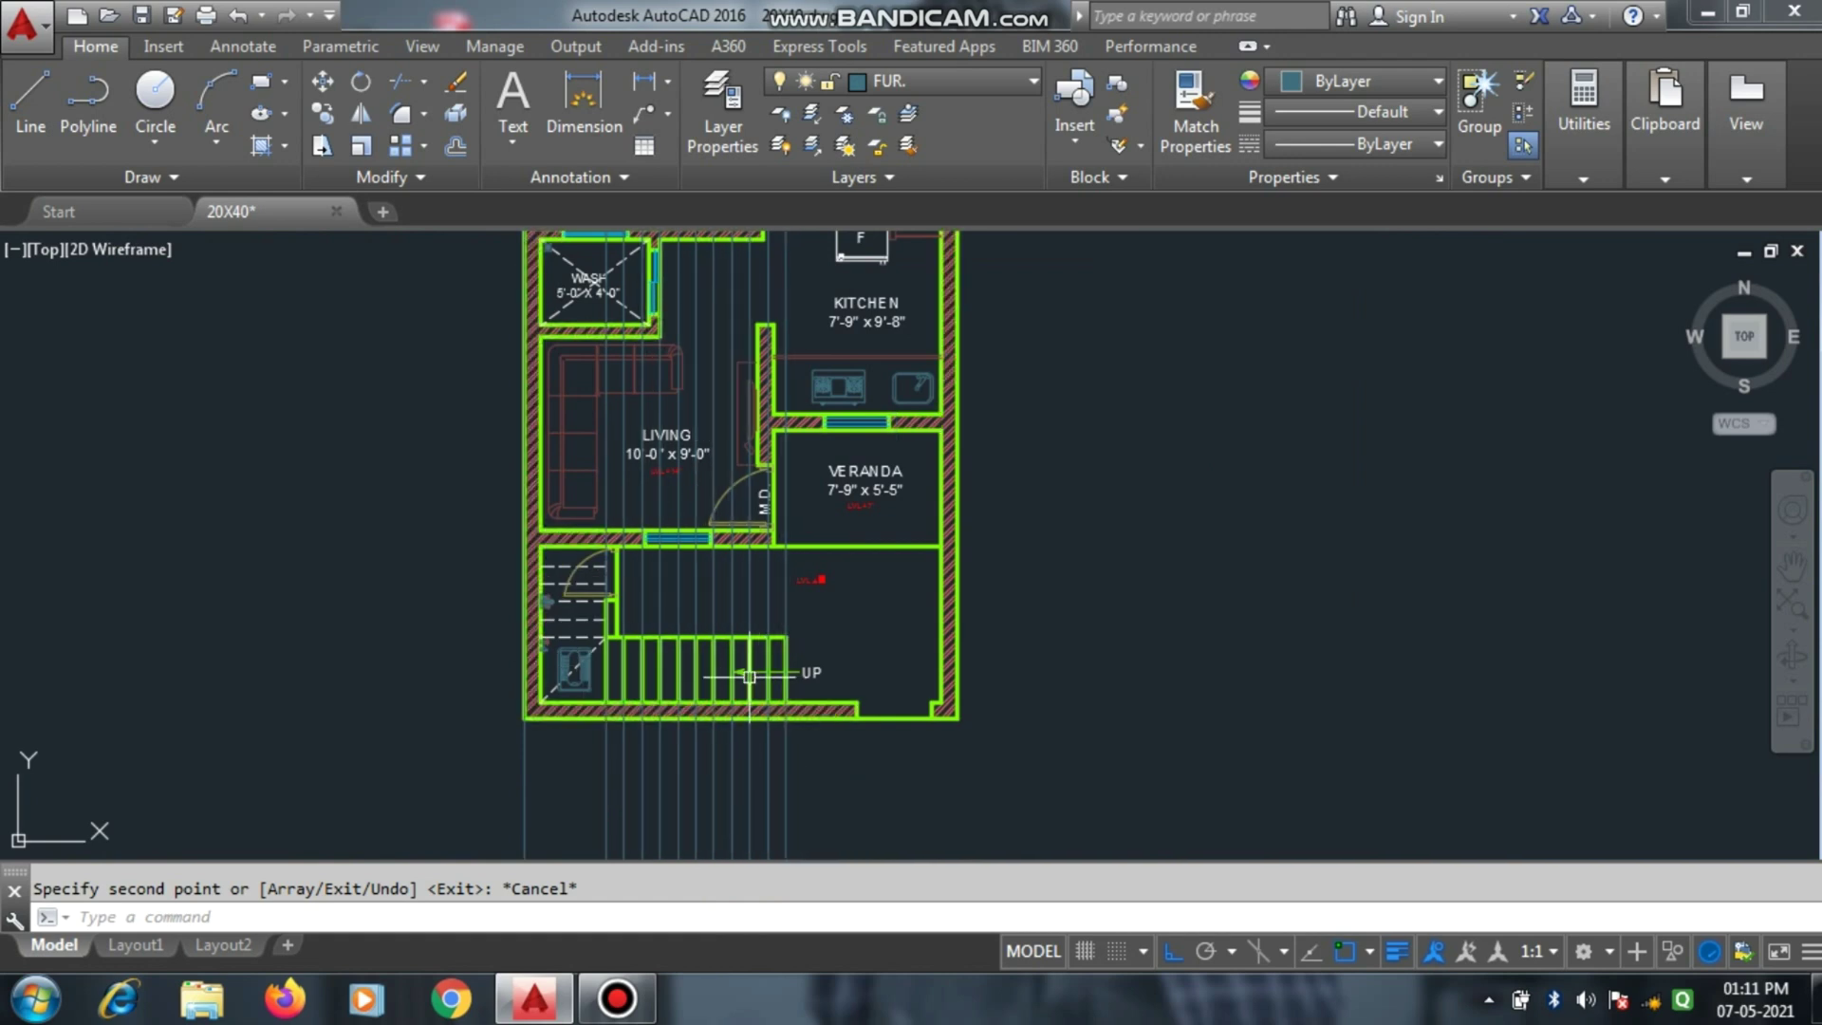
scroll(611, 534, up, 6)
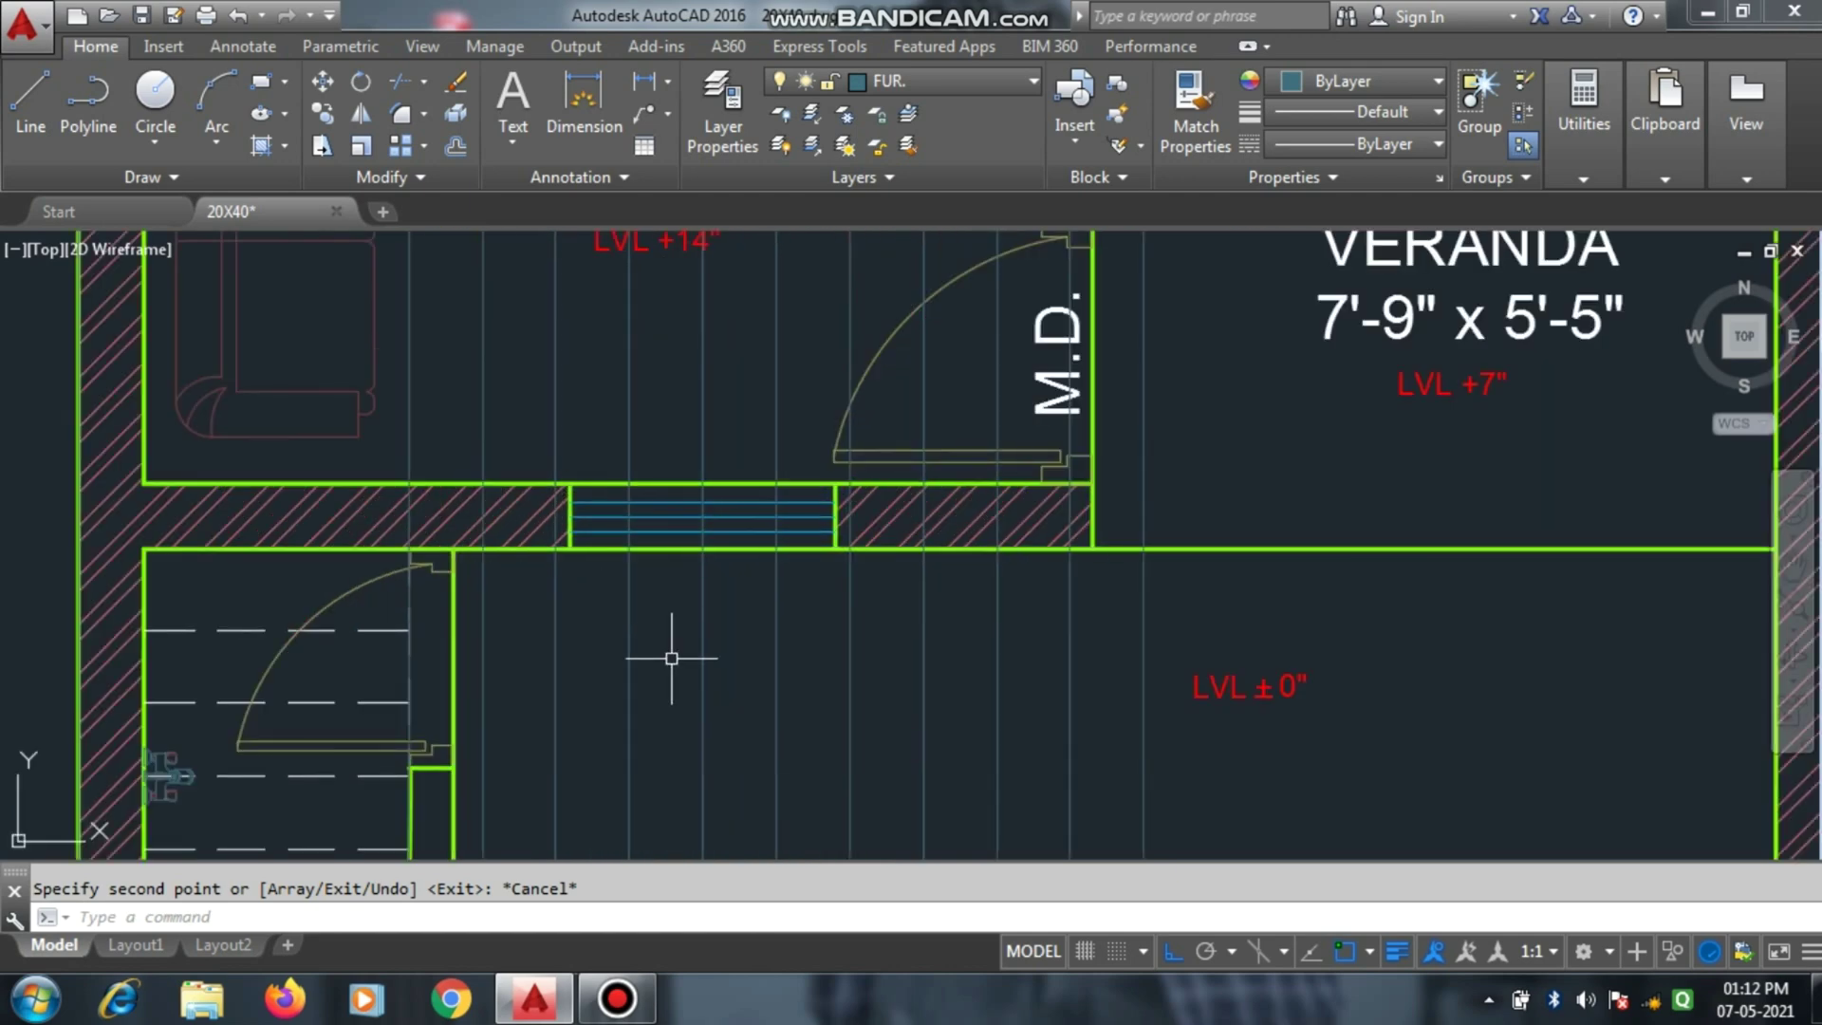
scroll(671, 651, down, 4)
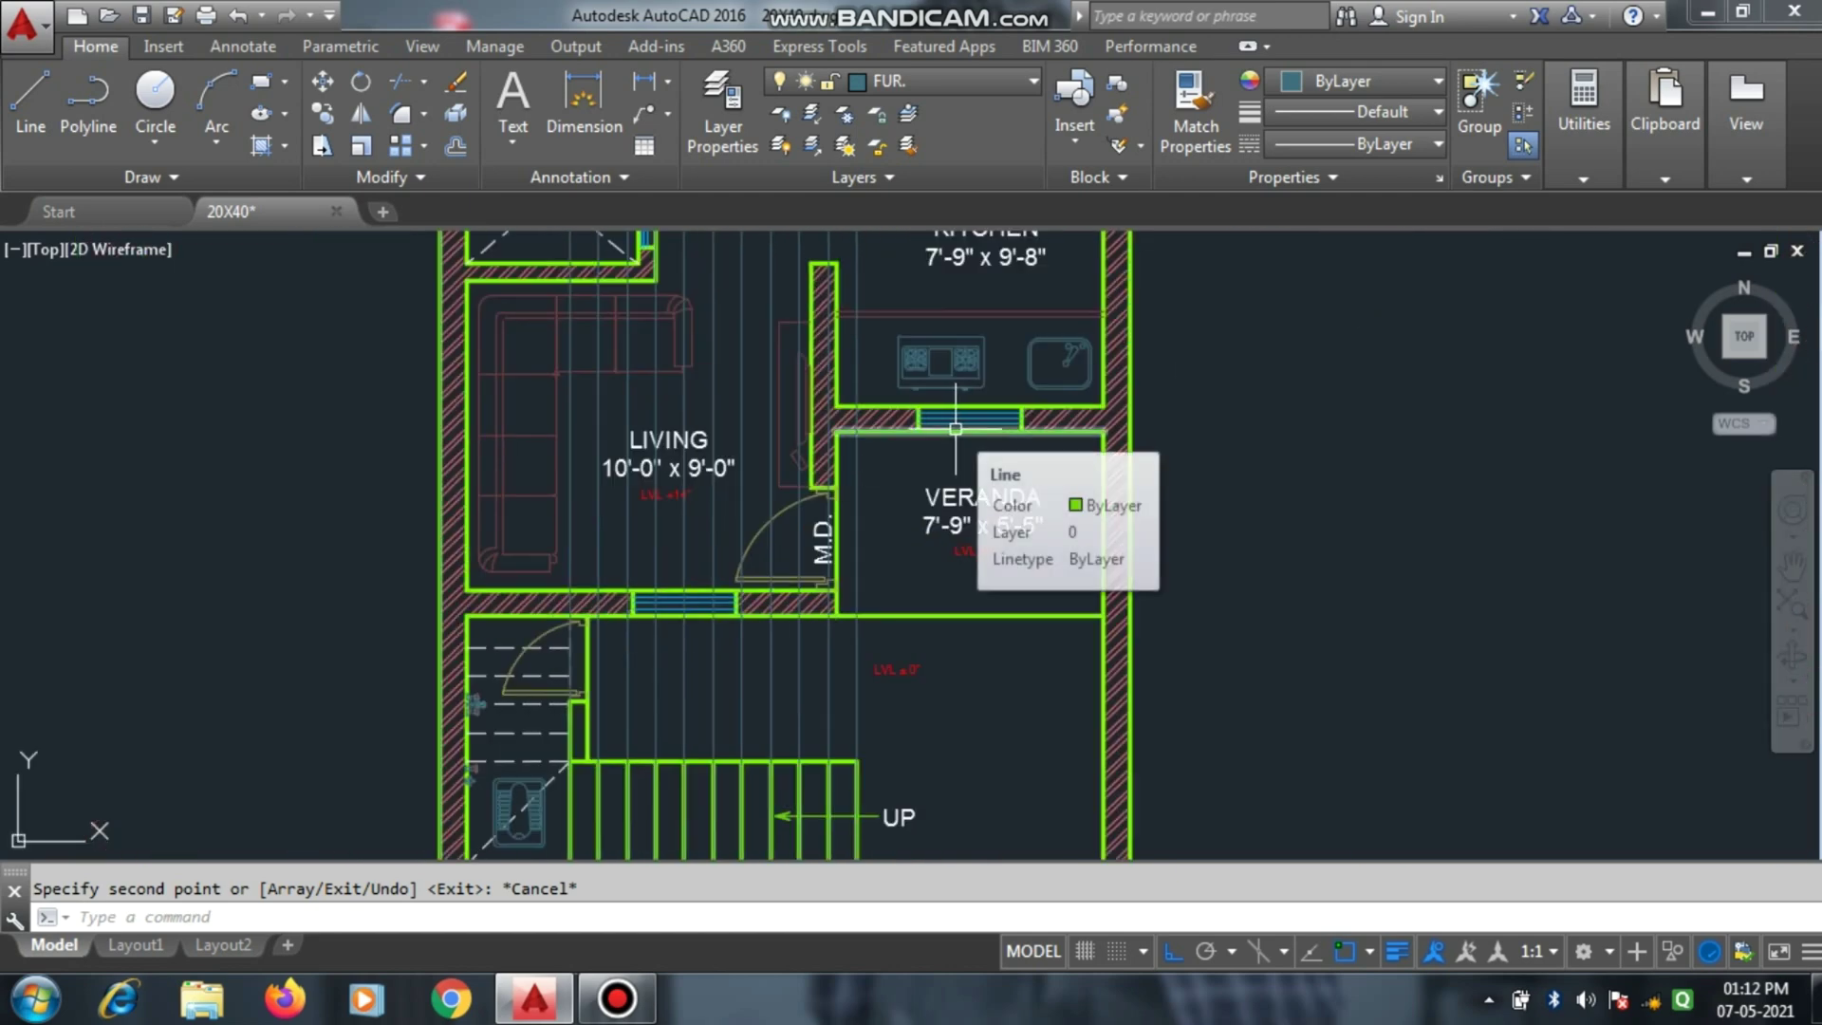
scroll(651, 611, up, 2)
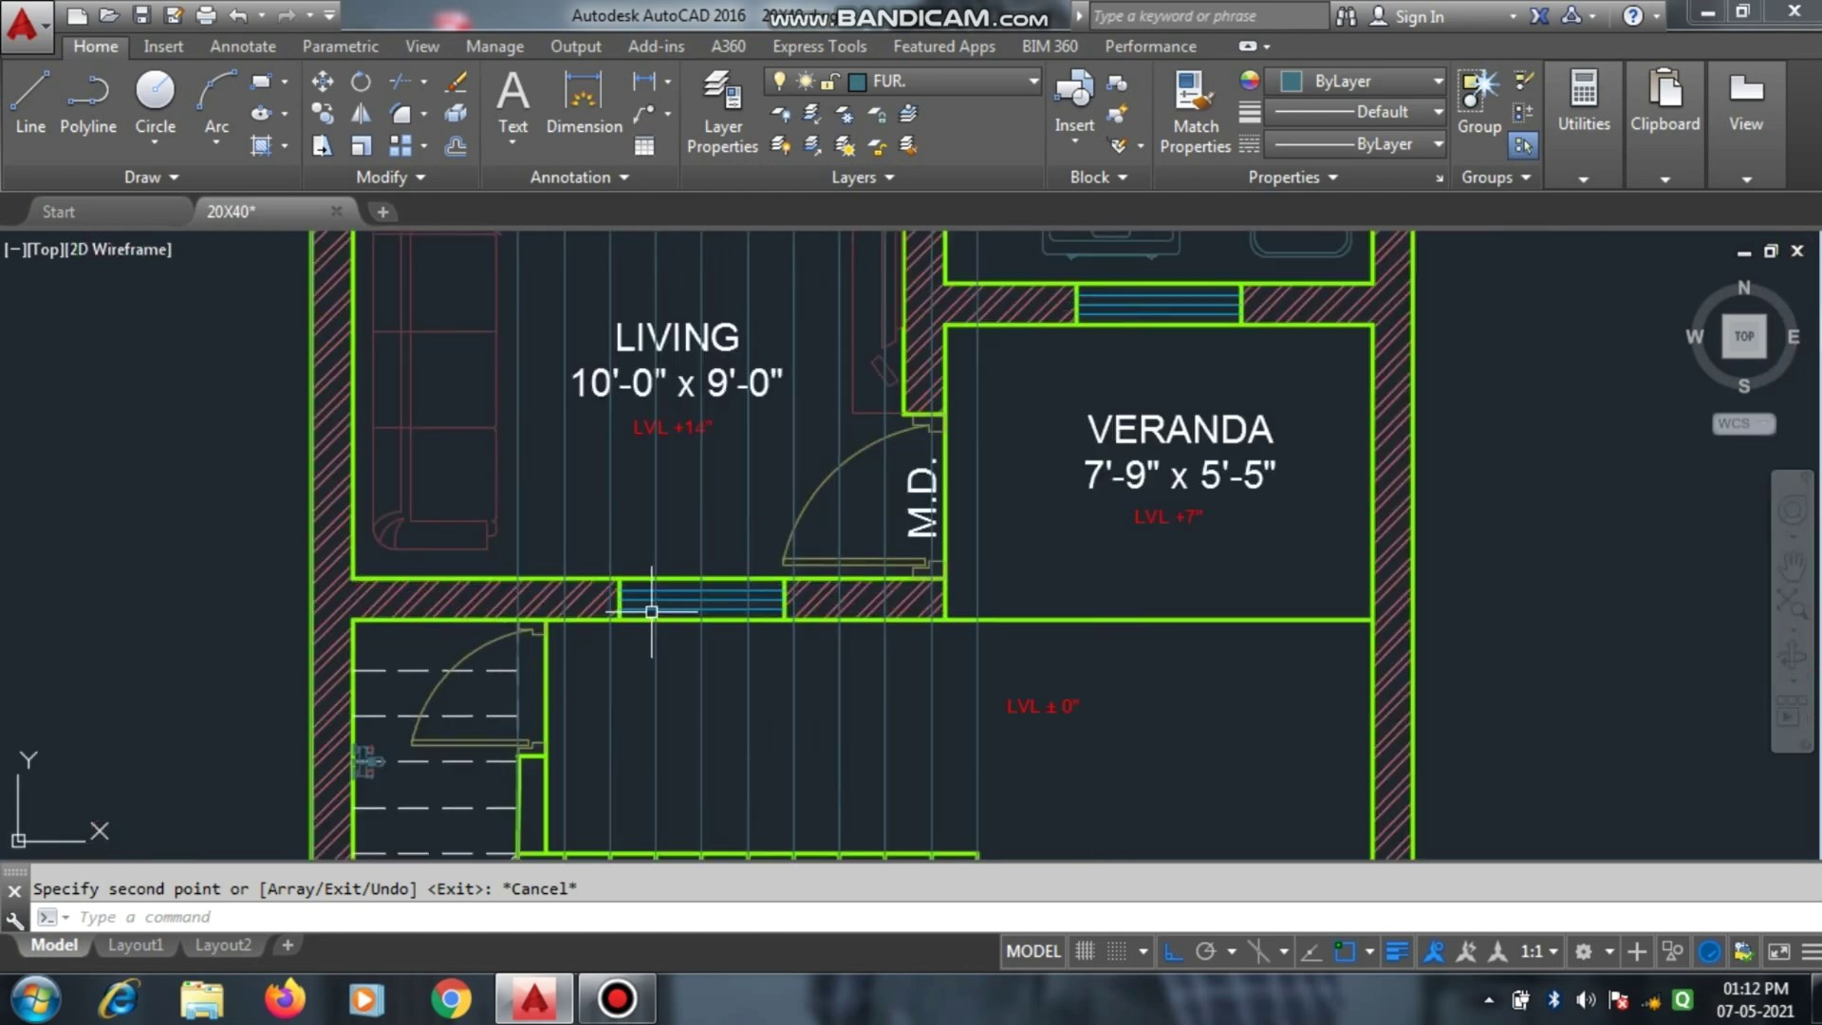
Make column the current layer and draw a vertical construction line through the left jamb of the living room's front window.
click(937, 81)
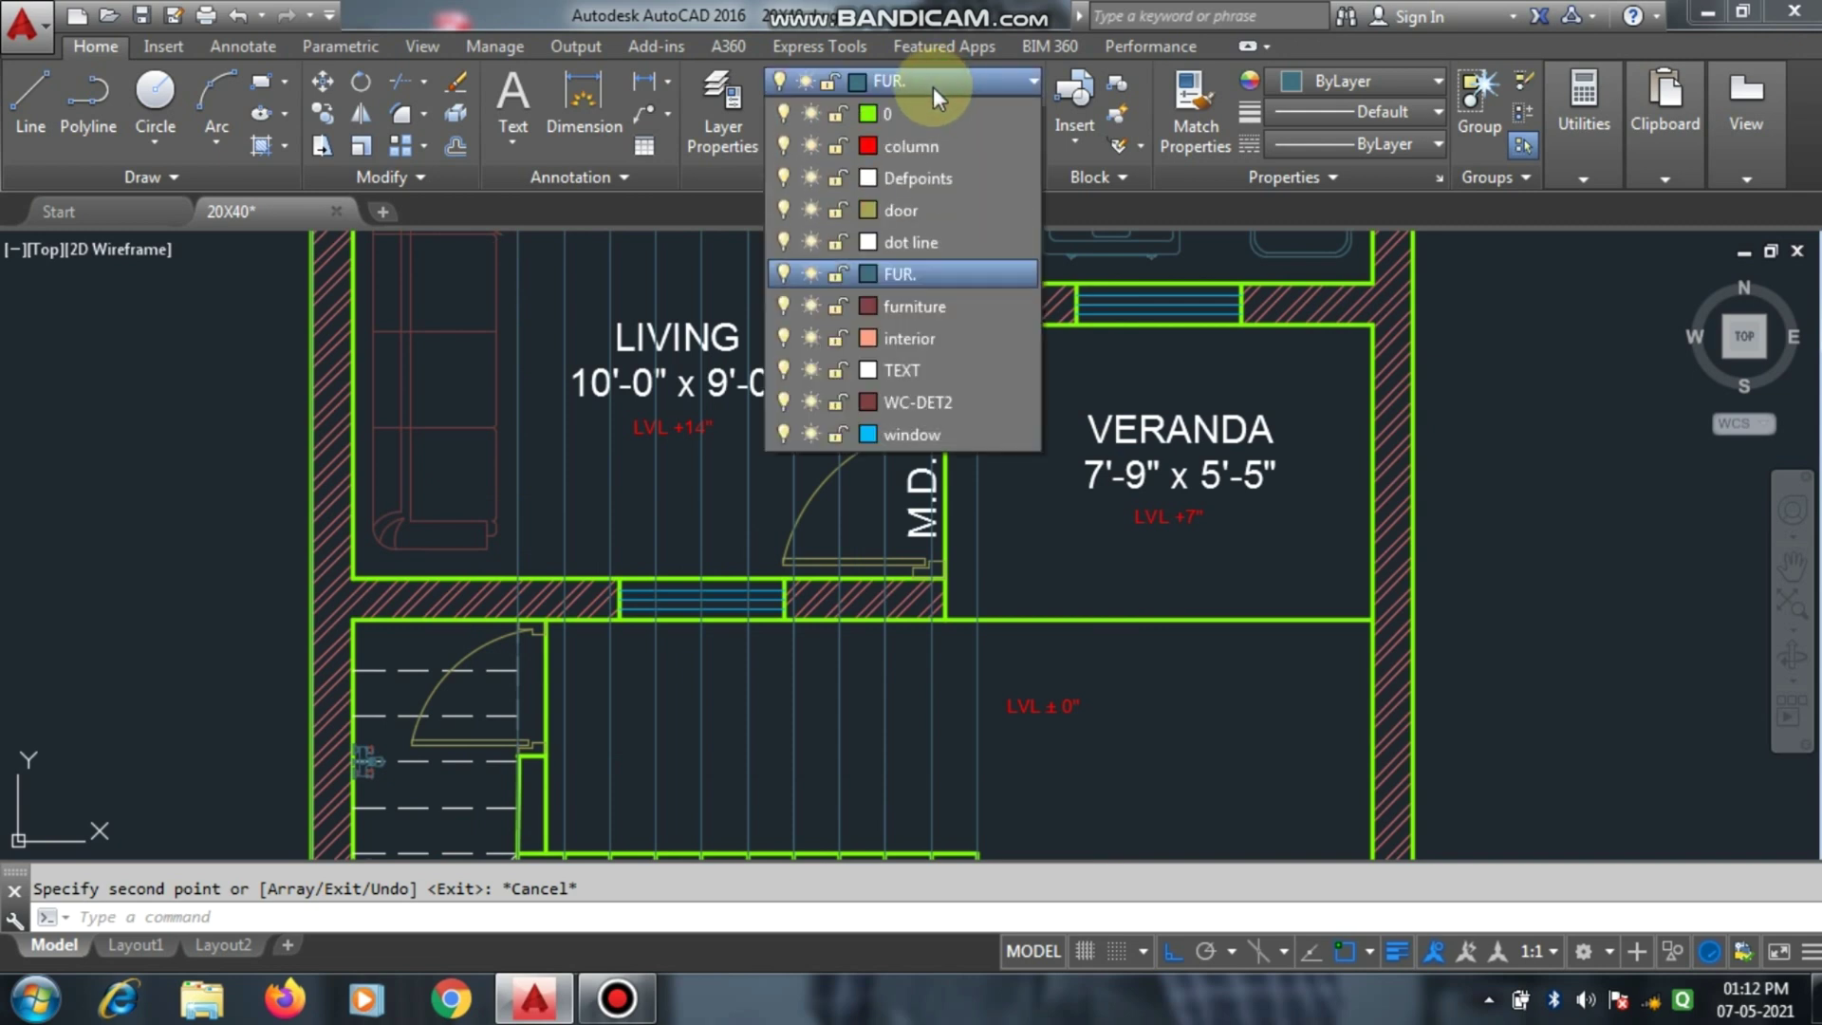
click(897, 146)
scroll(689, 629, up, 4)
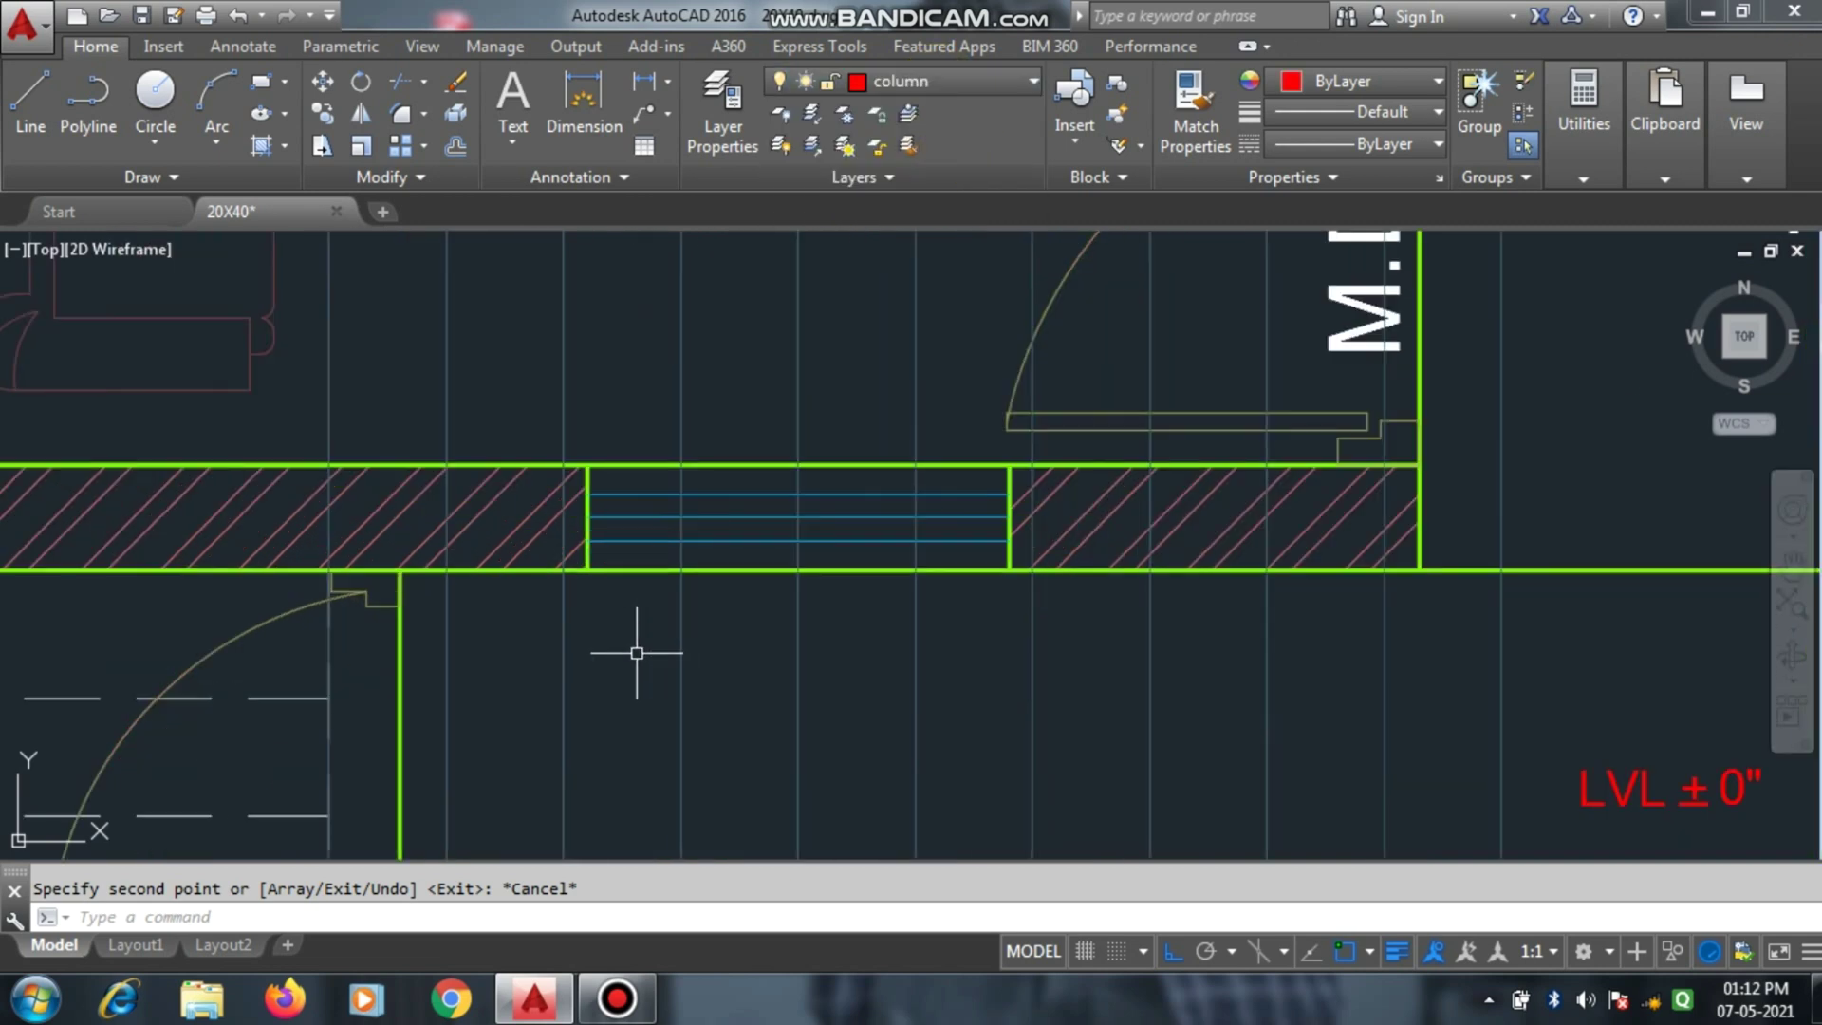
click(101, 175)
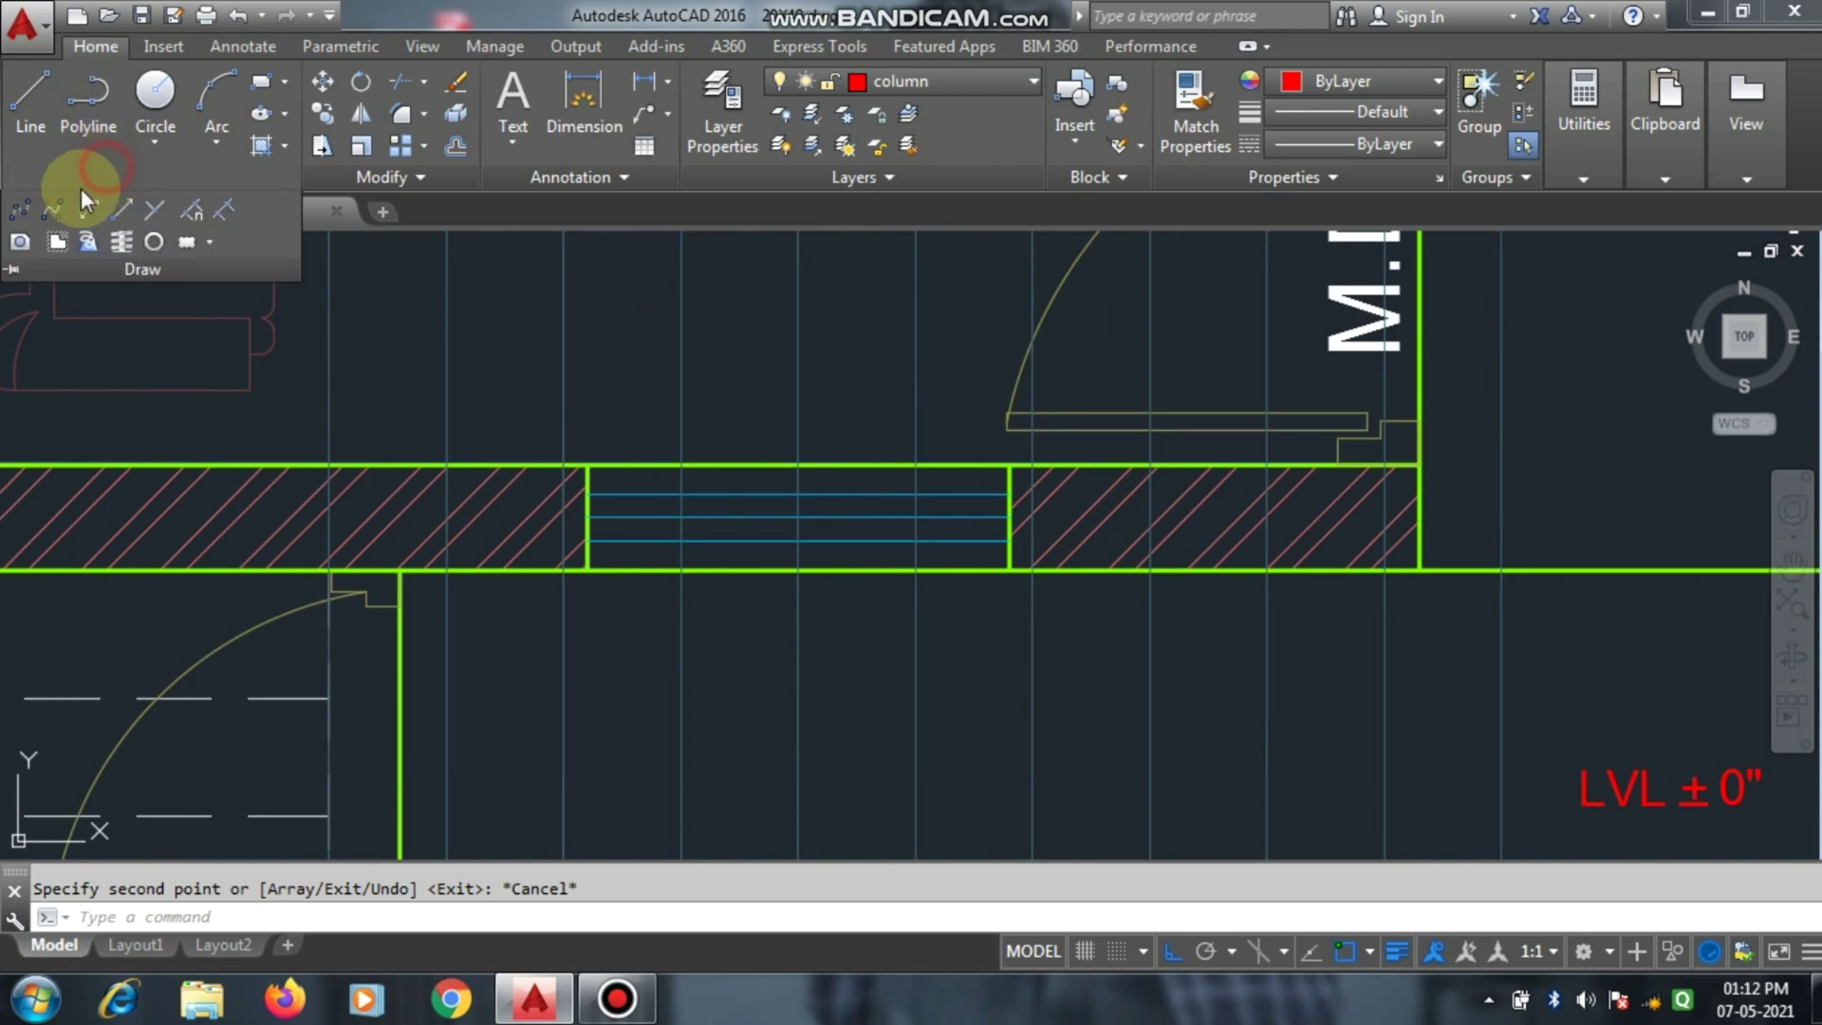
click(88, 207)
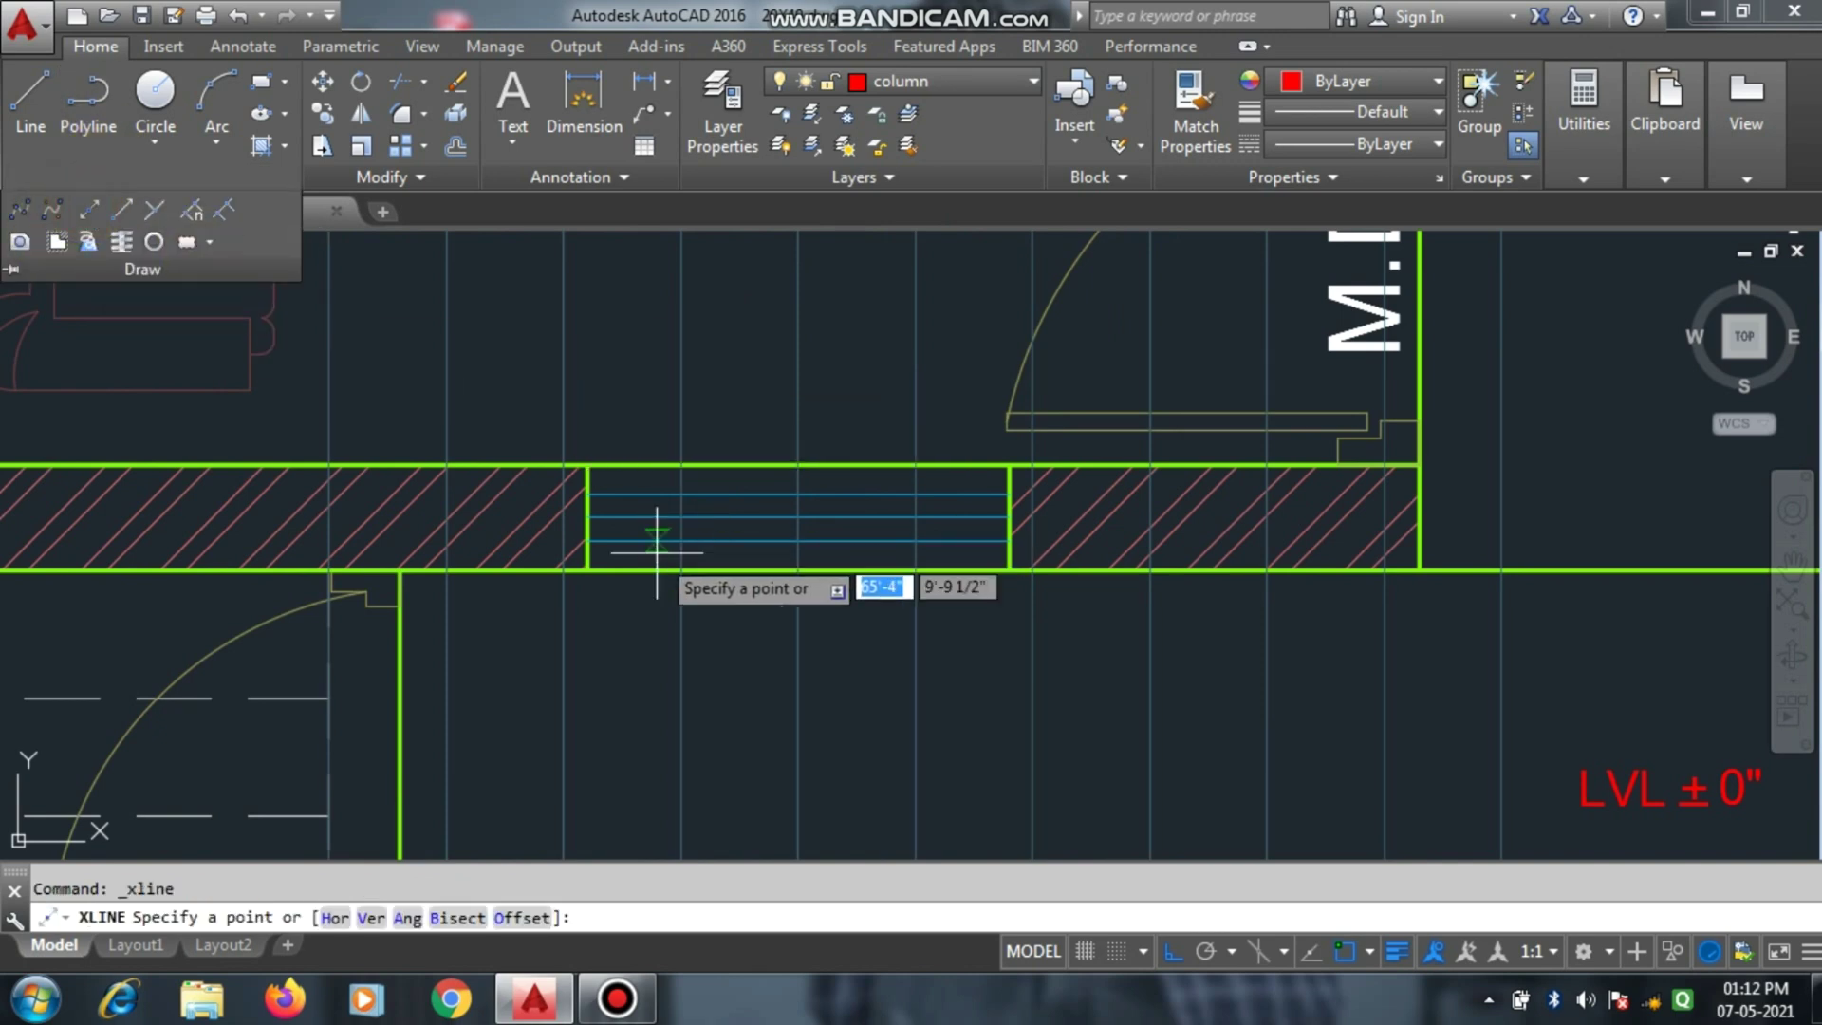
click(587, 569)
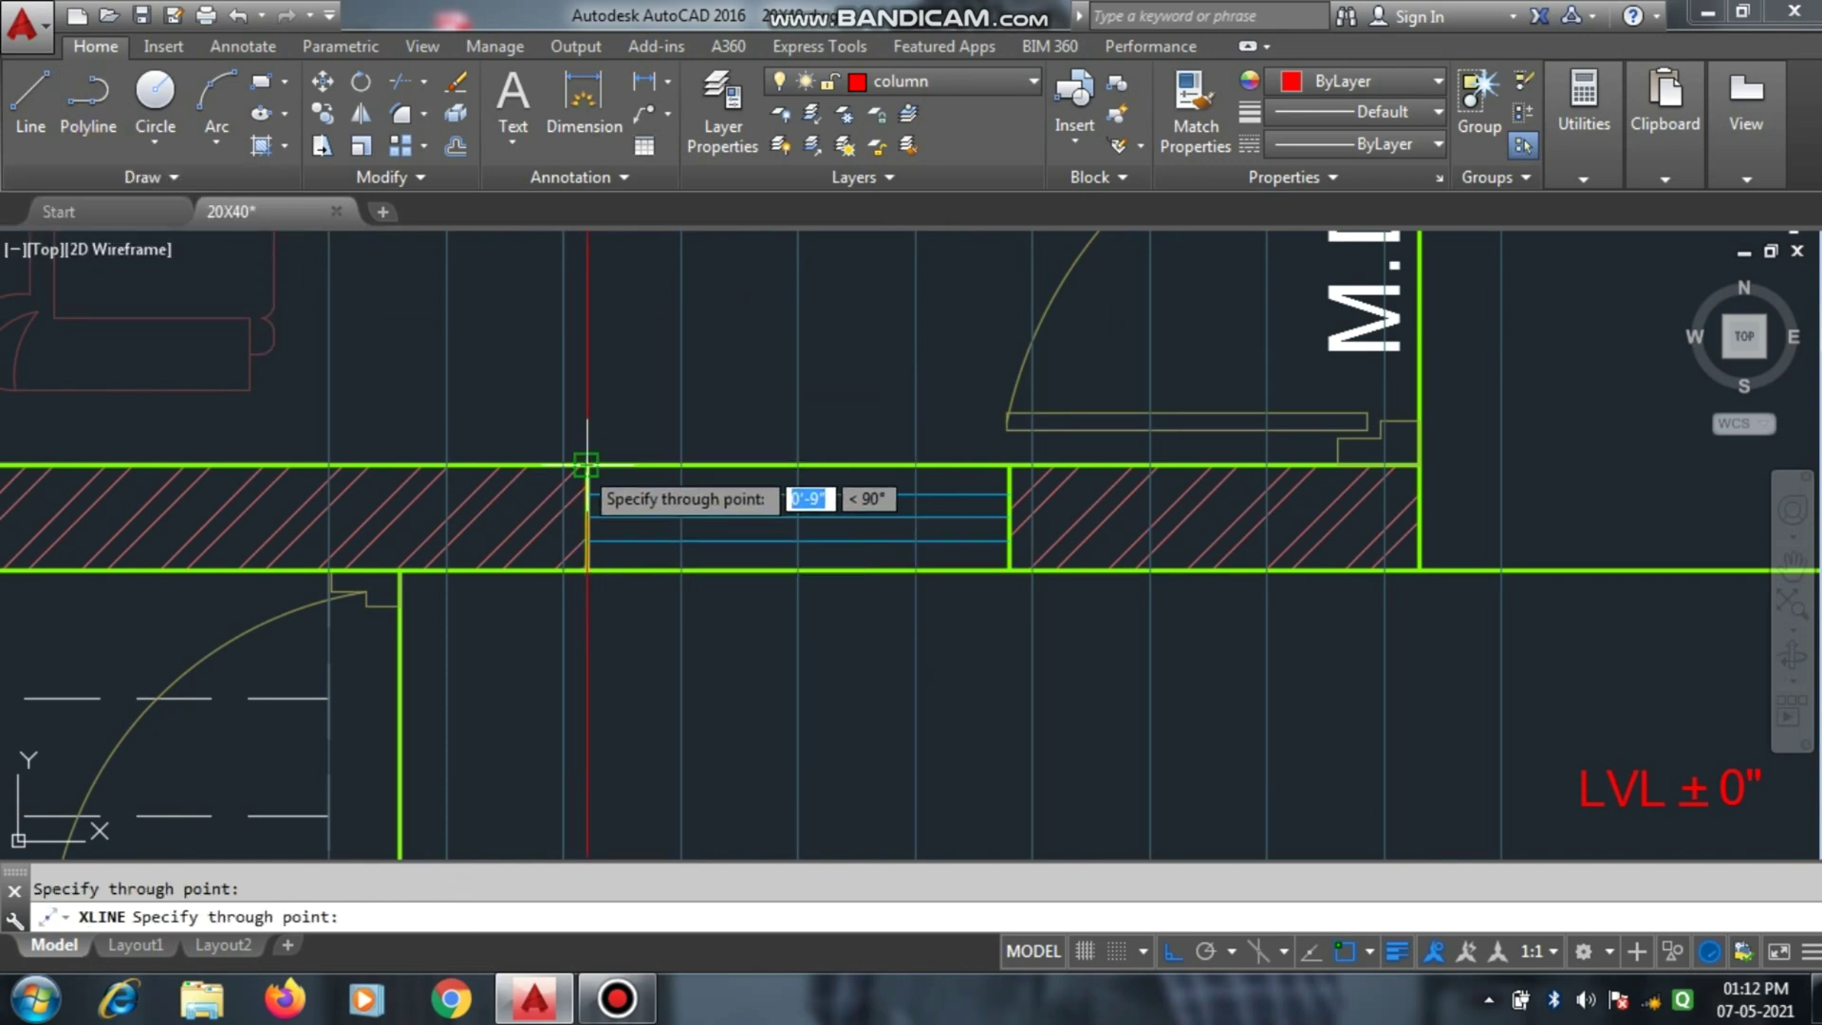
key(Escape)
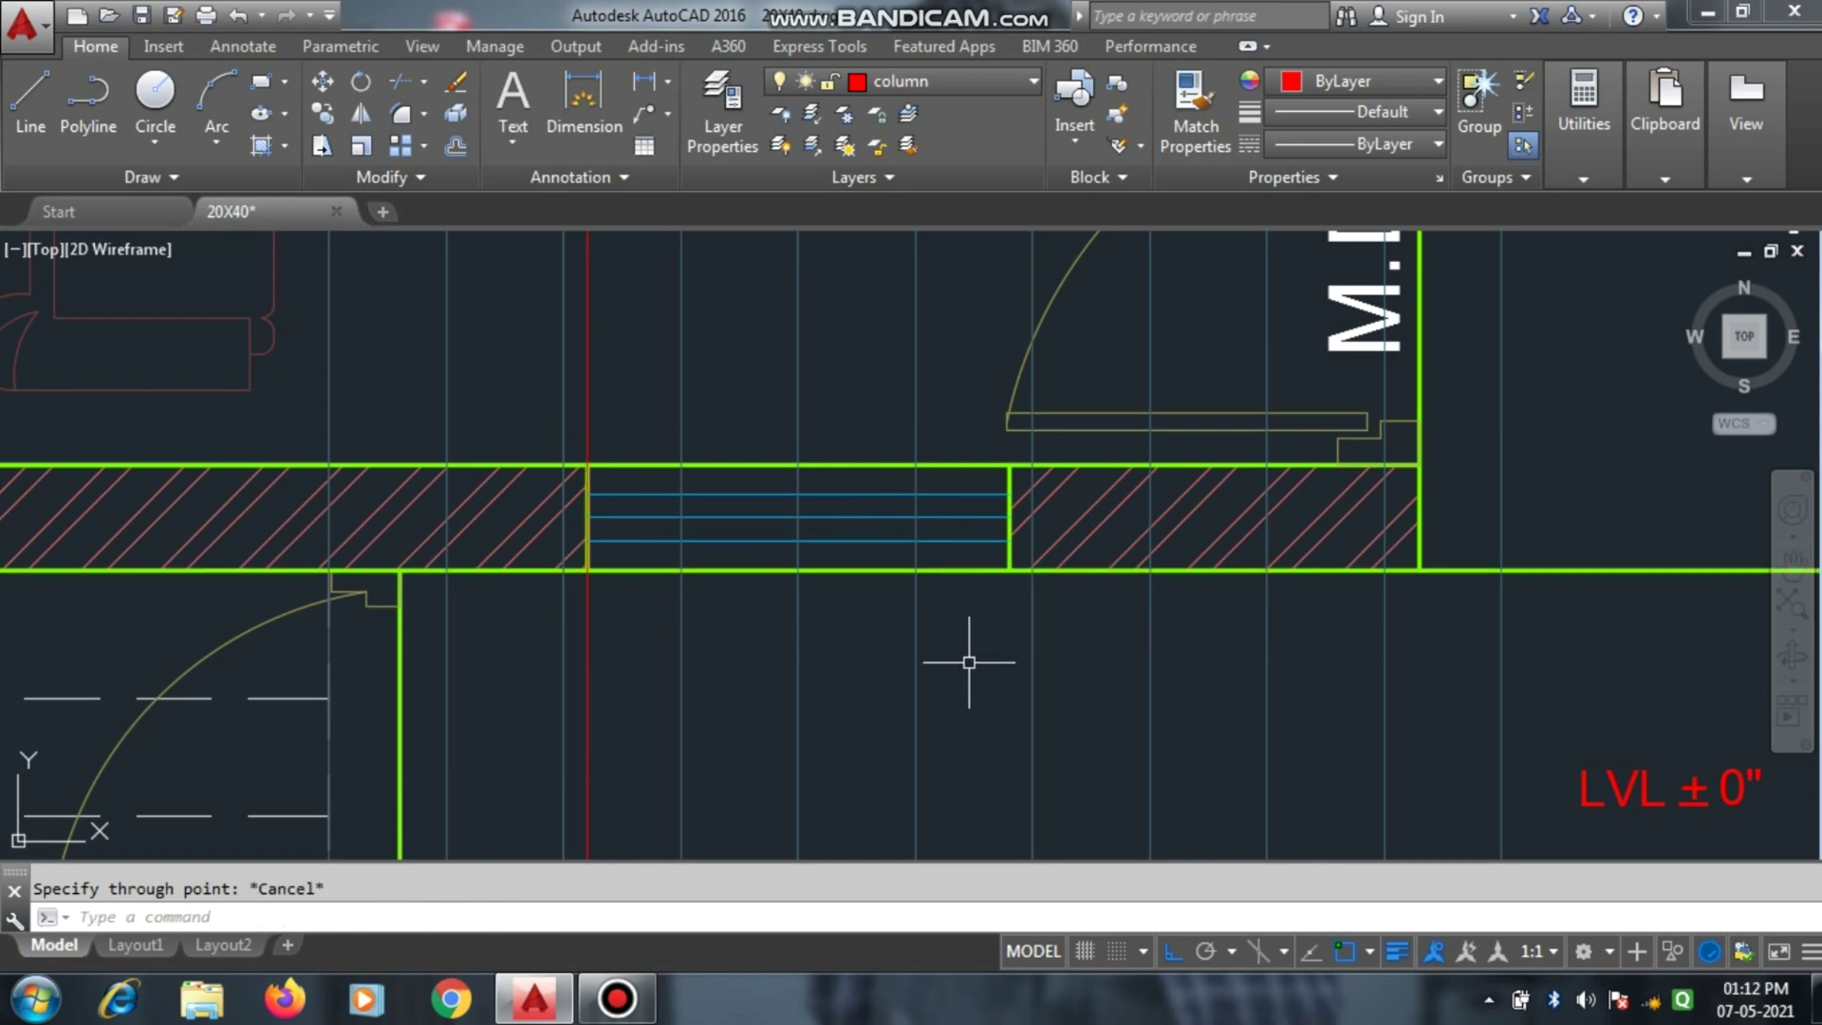
Draw a vertical construction line through the right jamb of the living room's front window.
key(Return)
click(1009, 570)
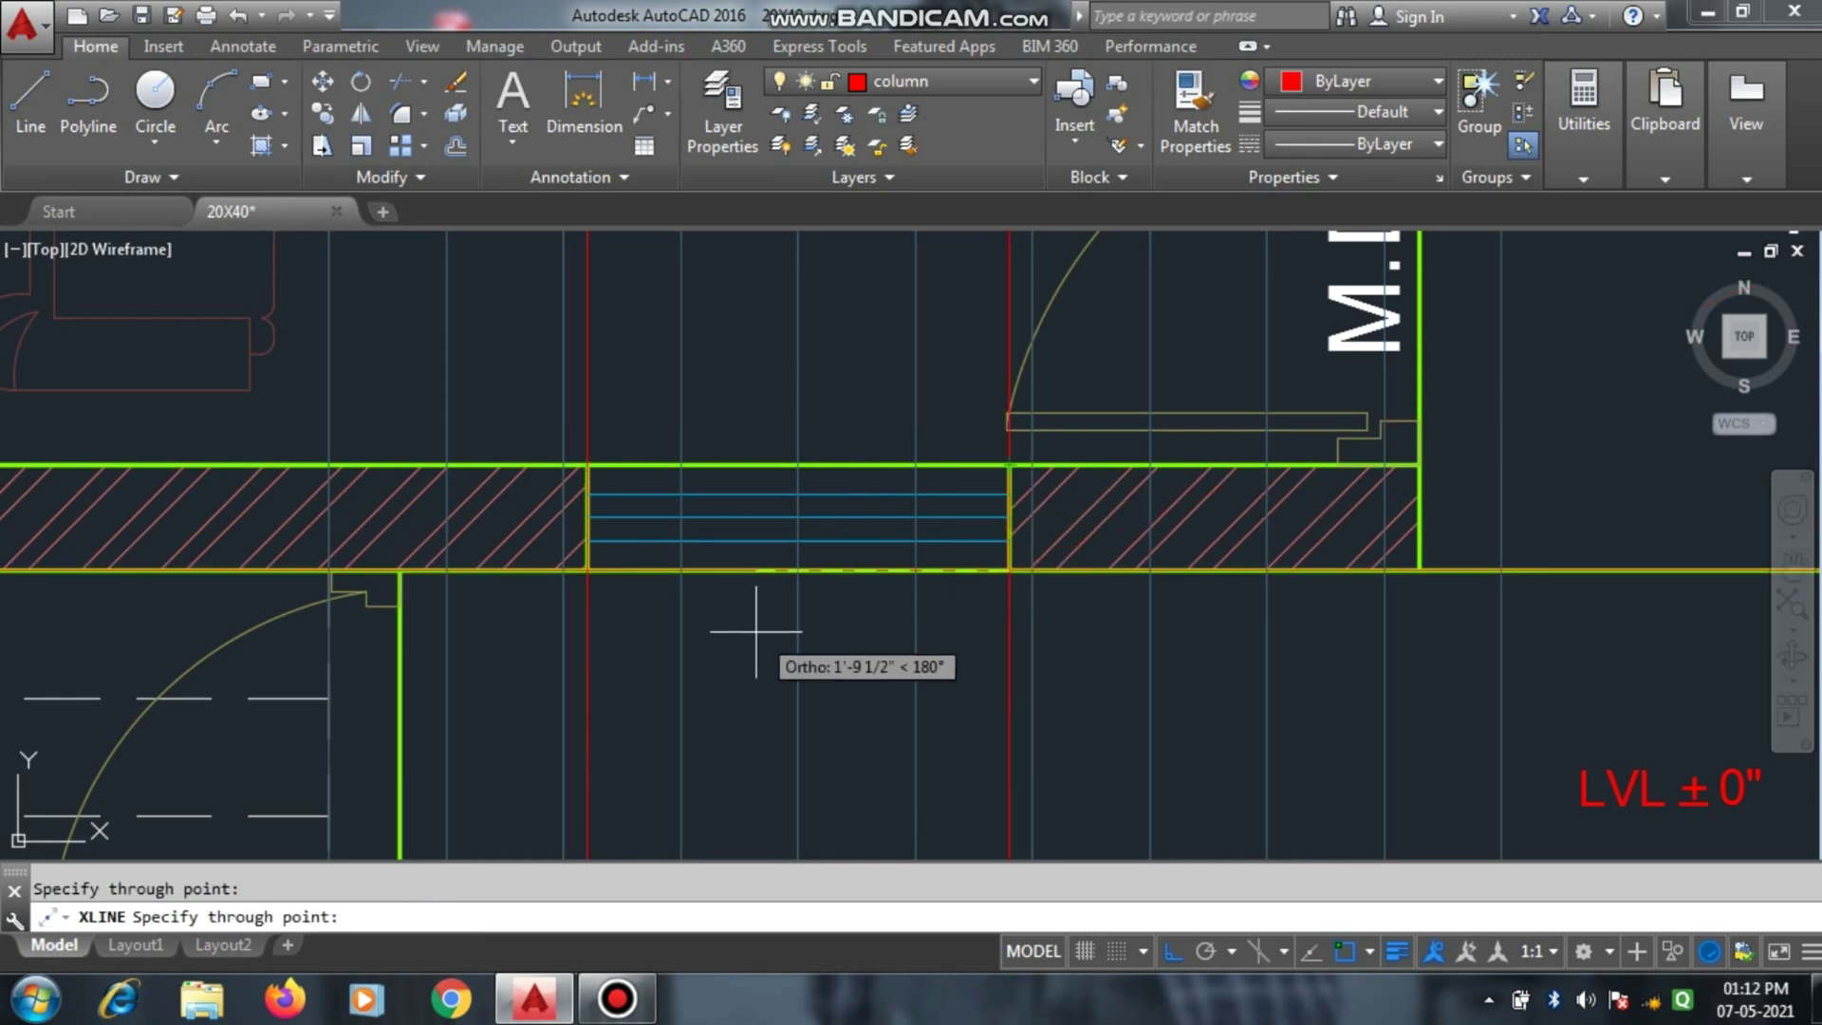
key(Escape)
scroll(756, 631, down, 4)
scroll(594, 576, down, 1)
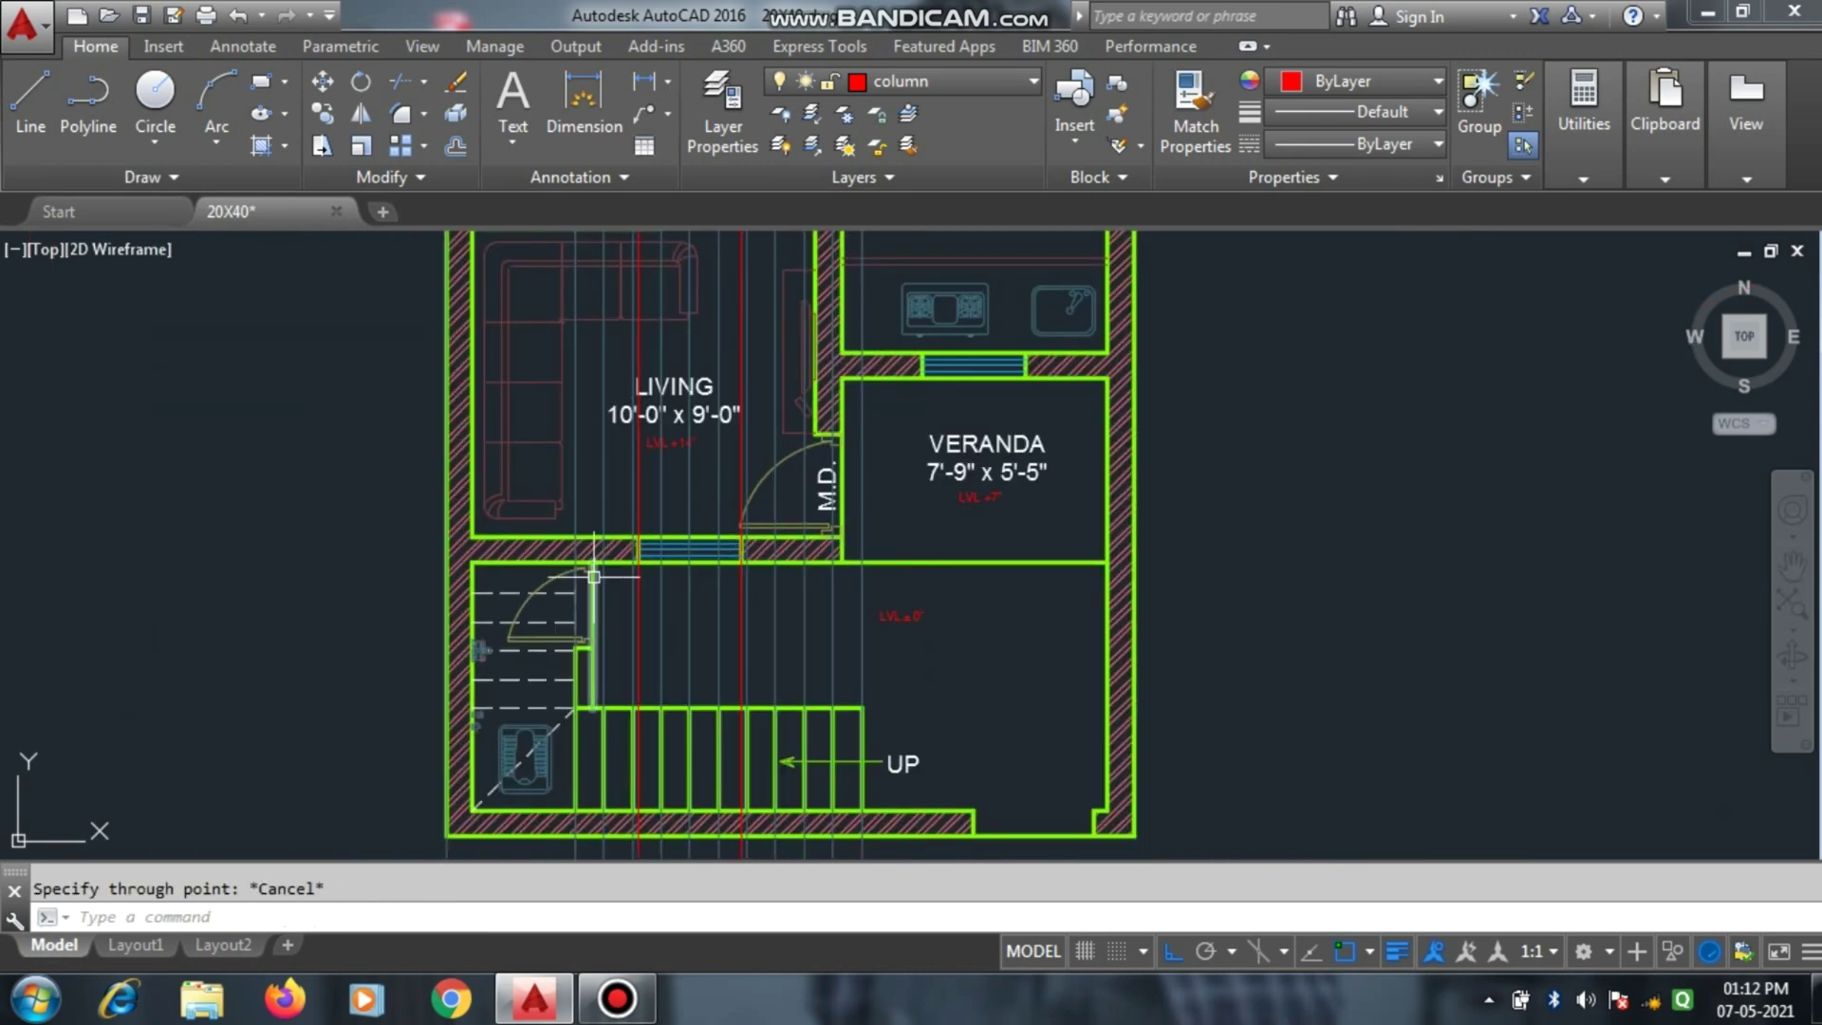
scroll(901, 485, up, 3)
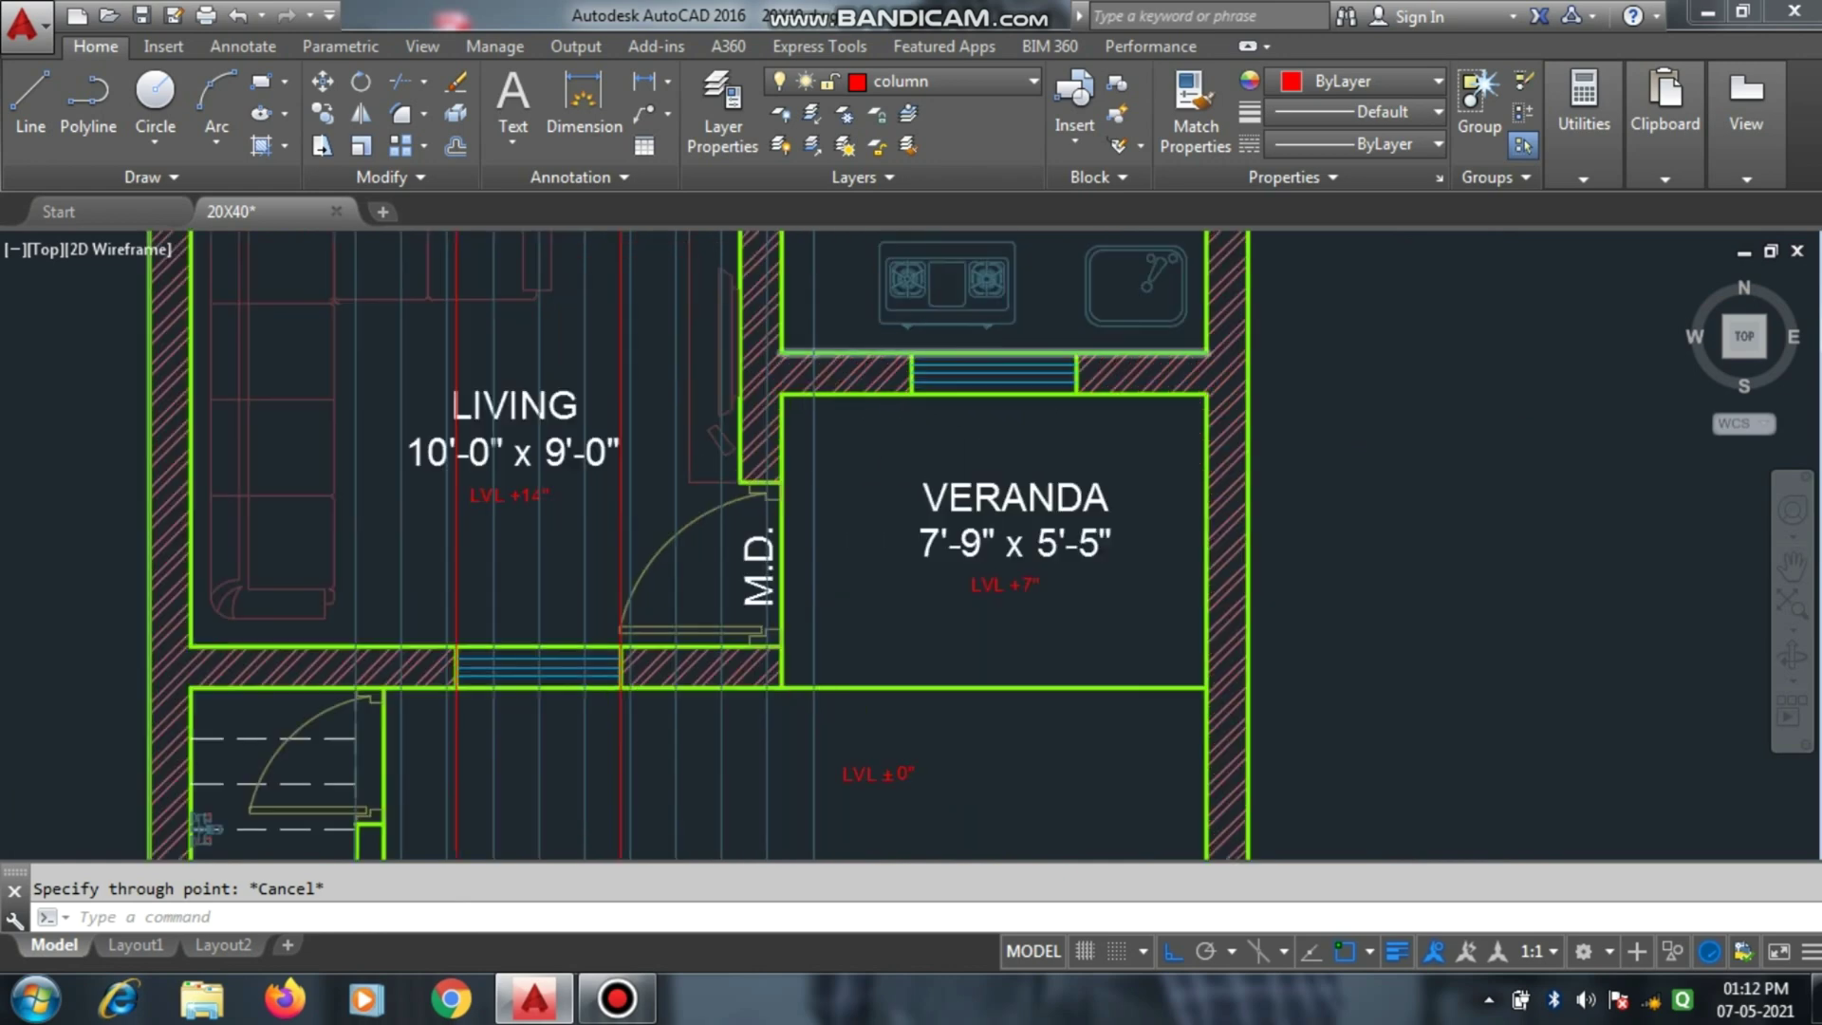
Draw vertical construction lines through the left and right jambs of the window between the kitchen and veranda.
key(Return)
click(895, 418)
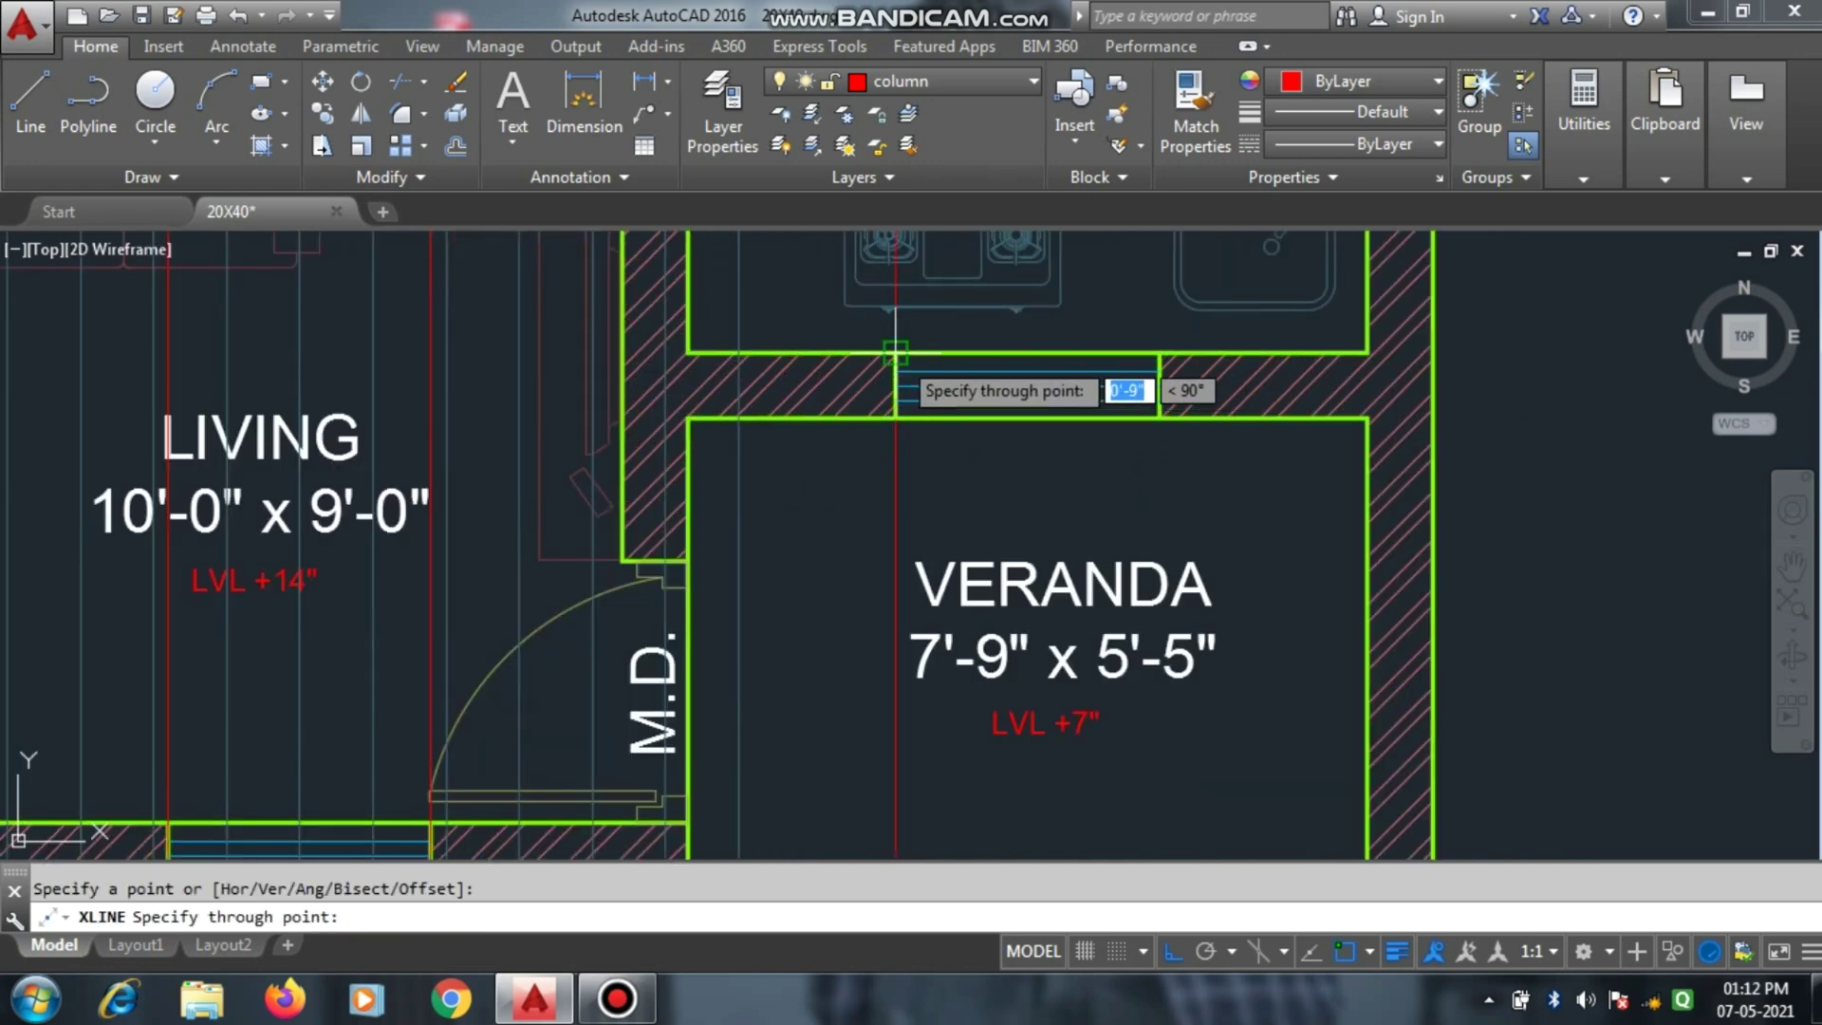
click(977, 513)
key(Escape)
key(Return)
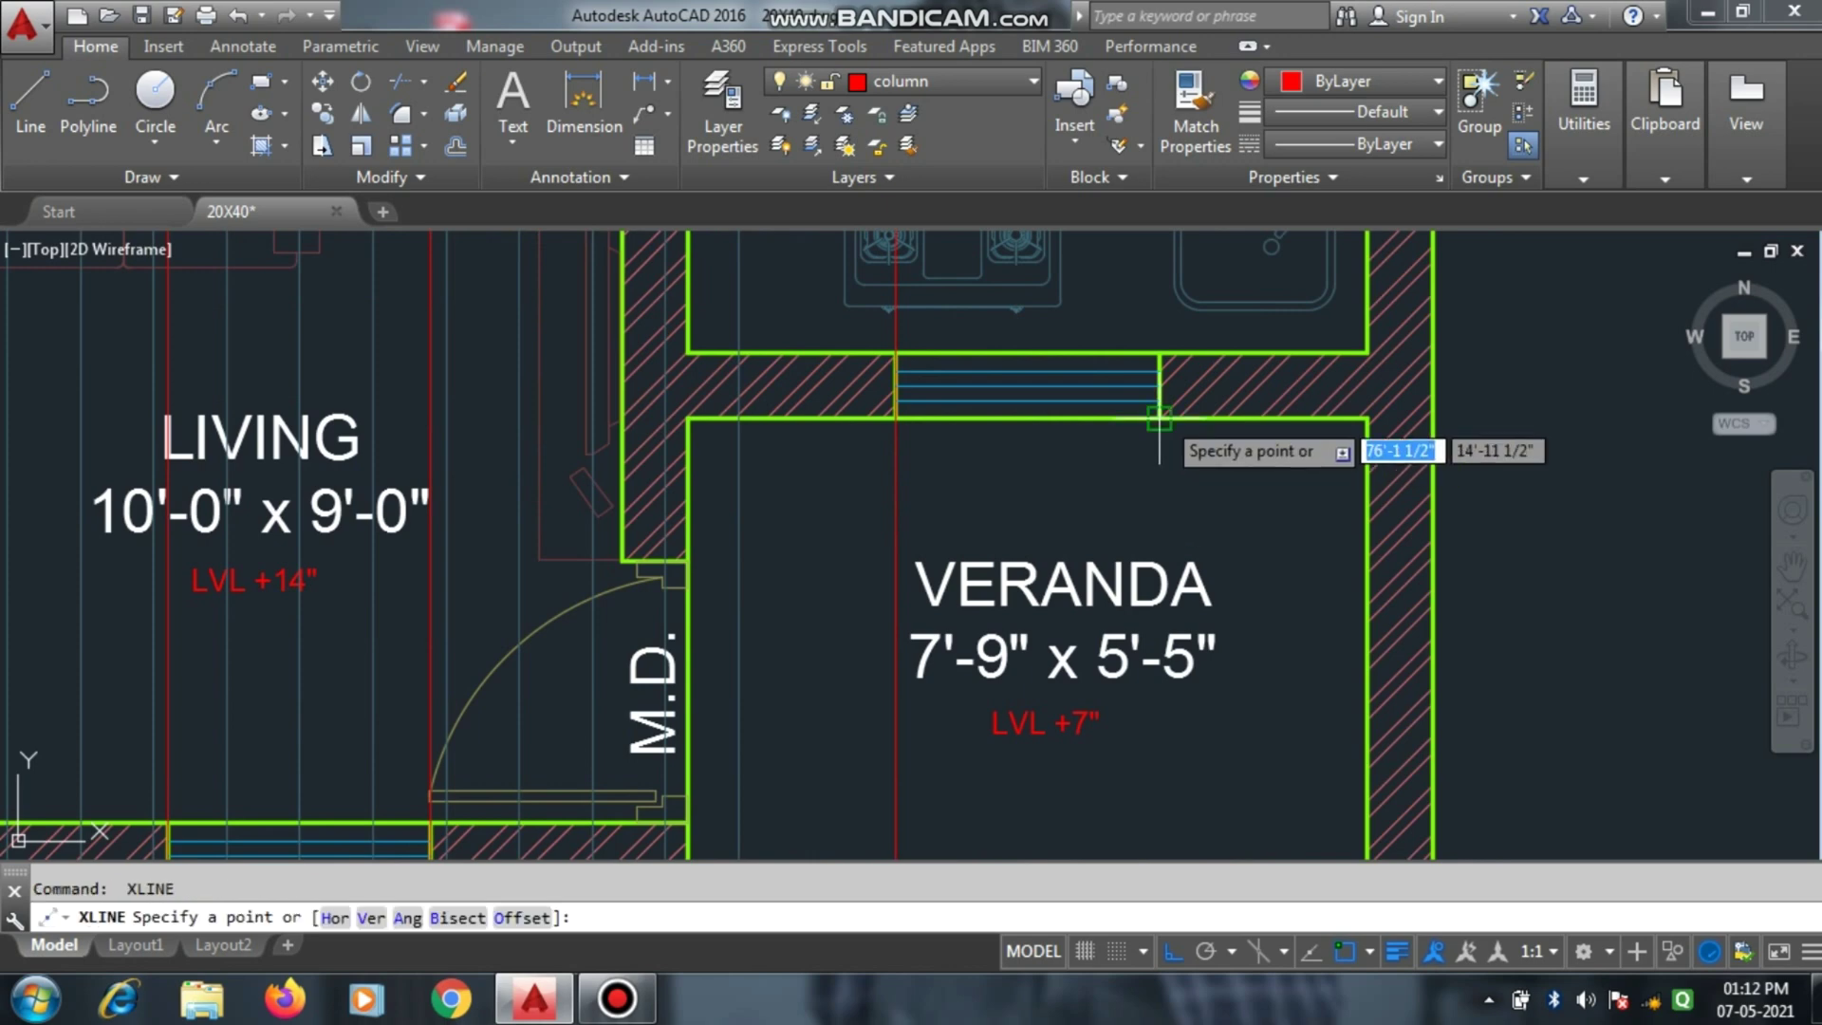
click(1158, 418)
click(1158, 353)
key(Escape)
Draw a vertical construction line through the corner where the living room's front wall ends at the veranda, beside the main door.
scroll(984, 531, down, 4)
scroll(1031, 409, down, 2)
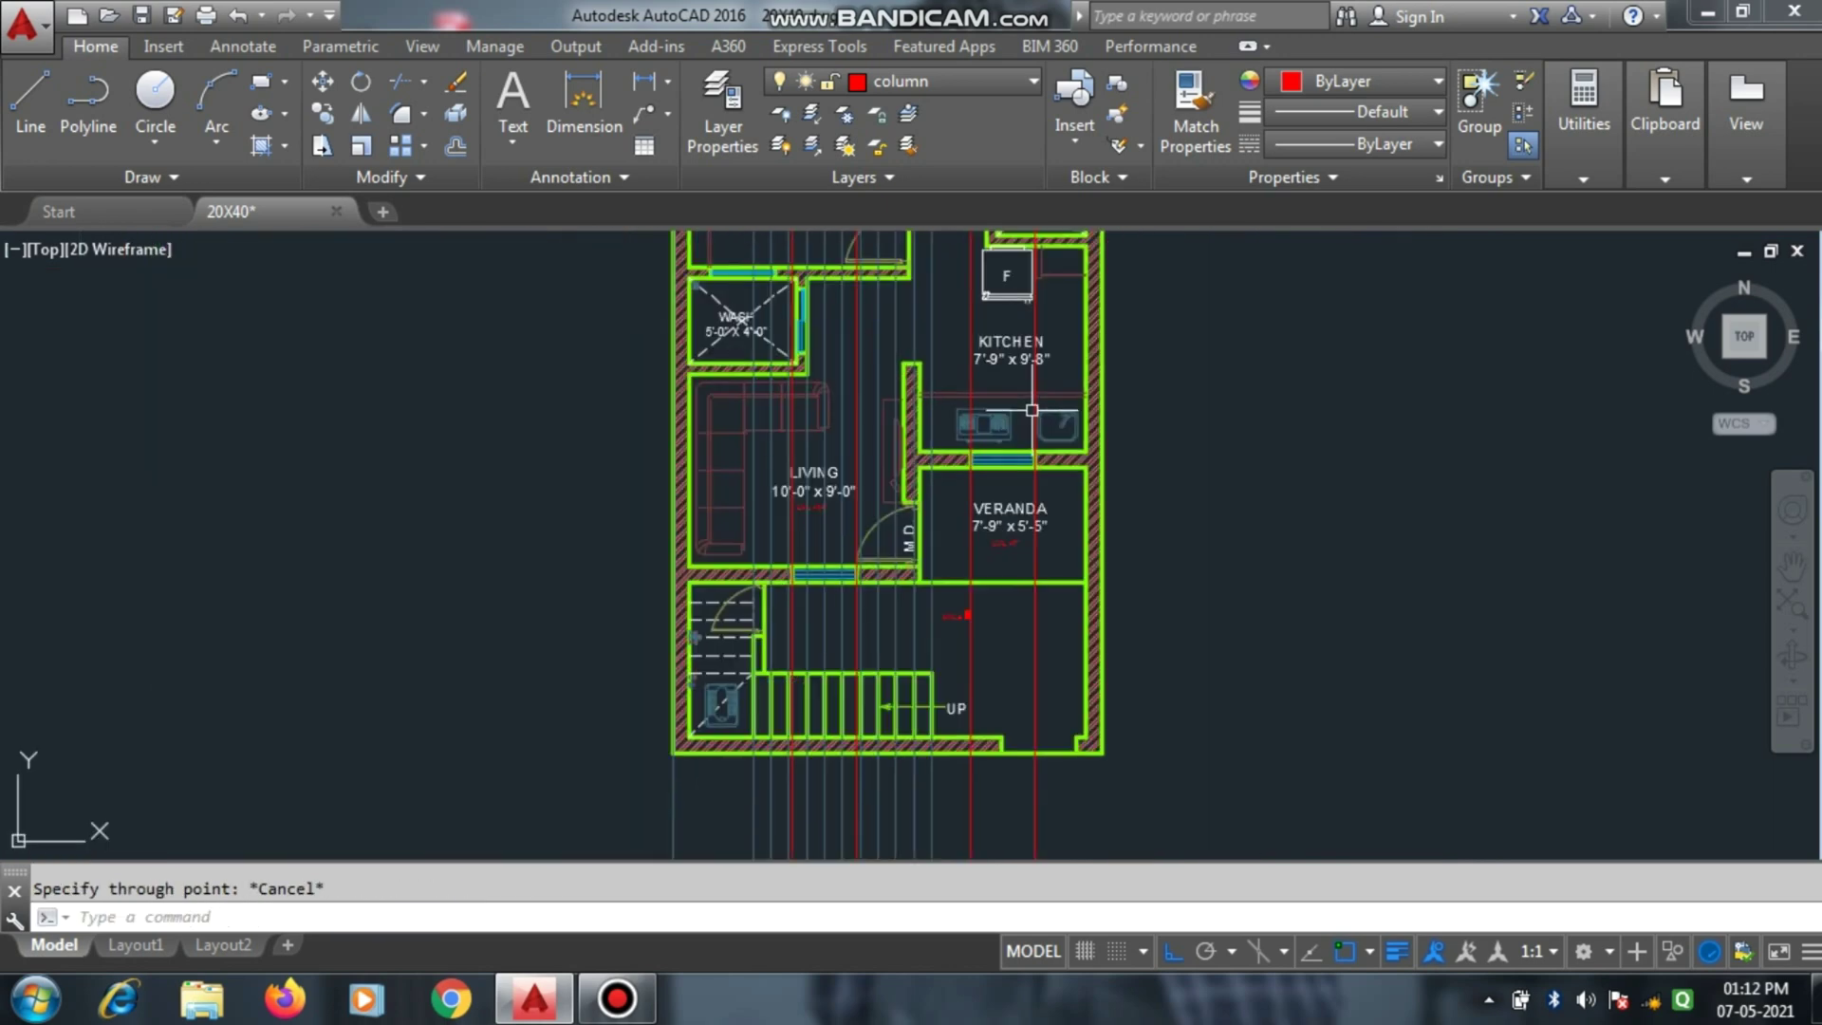
scroll(902, 565, up, 10)
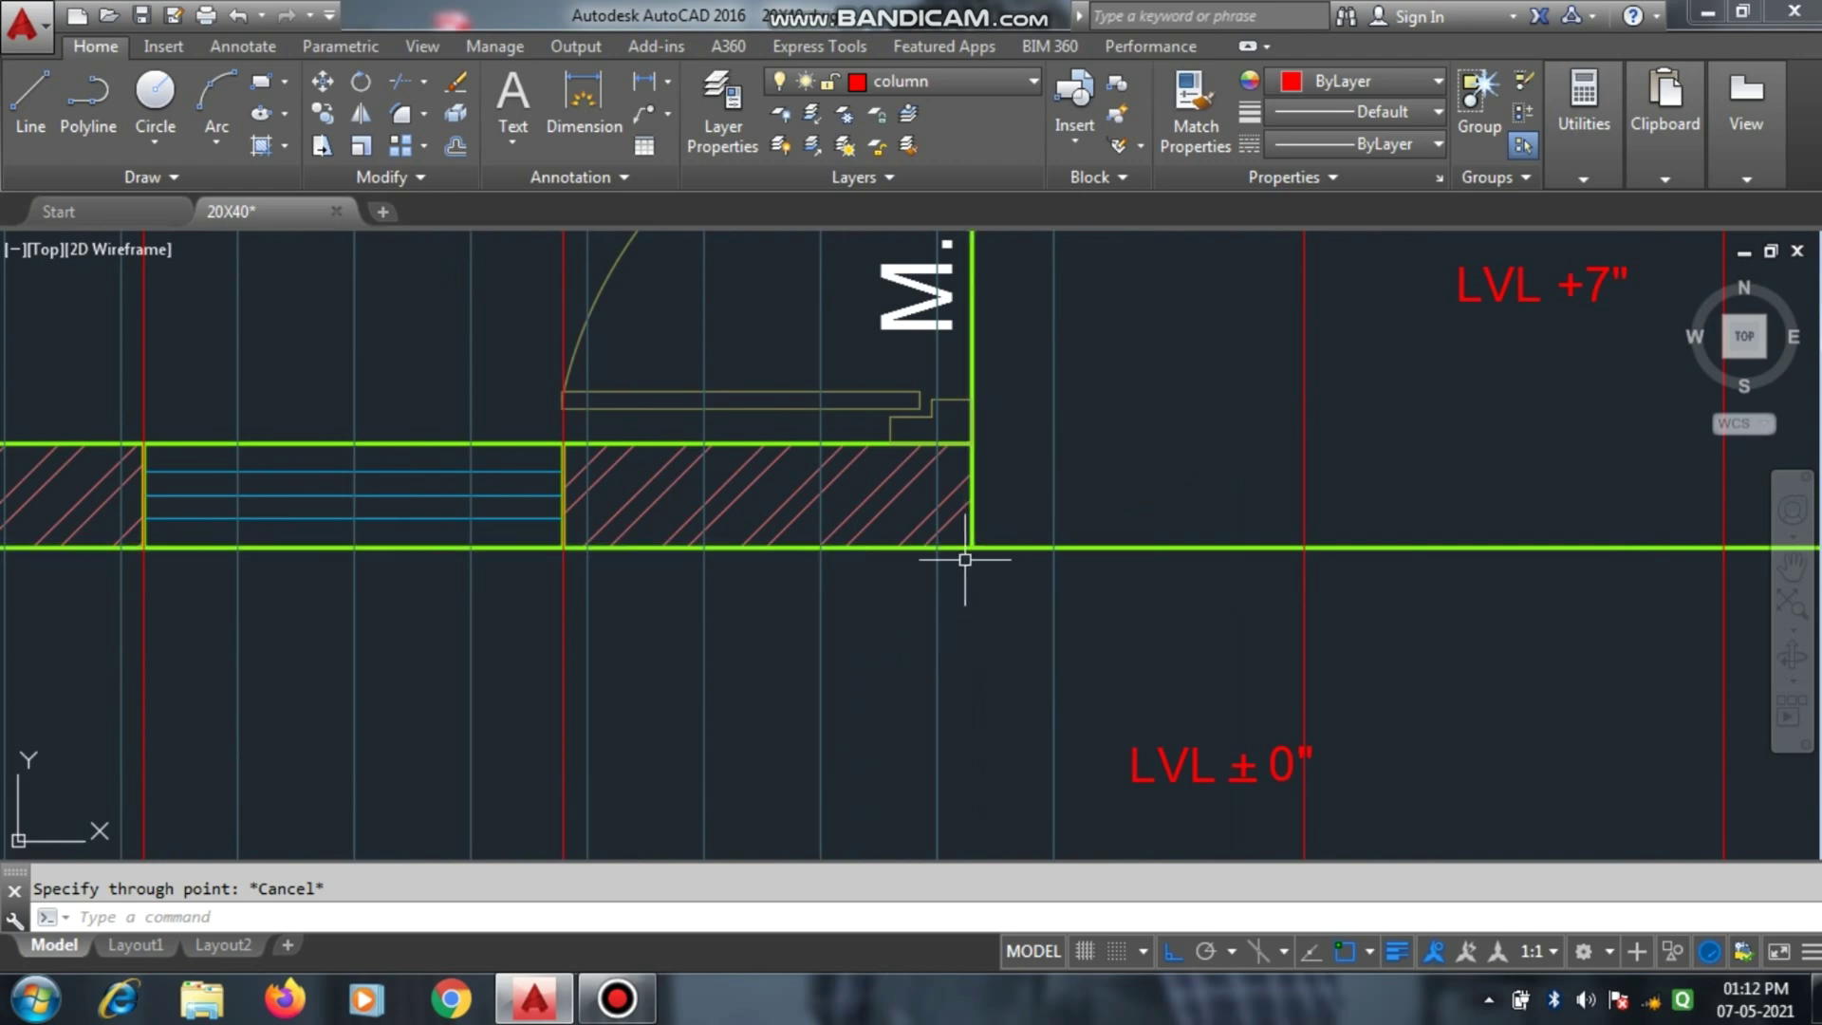
scroll(967, 560, down, 5)
scroll(883, 546, down, 4)
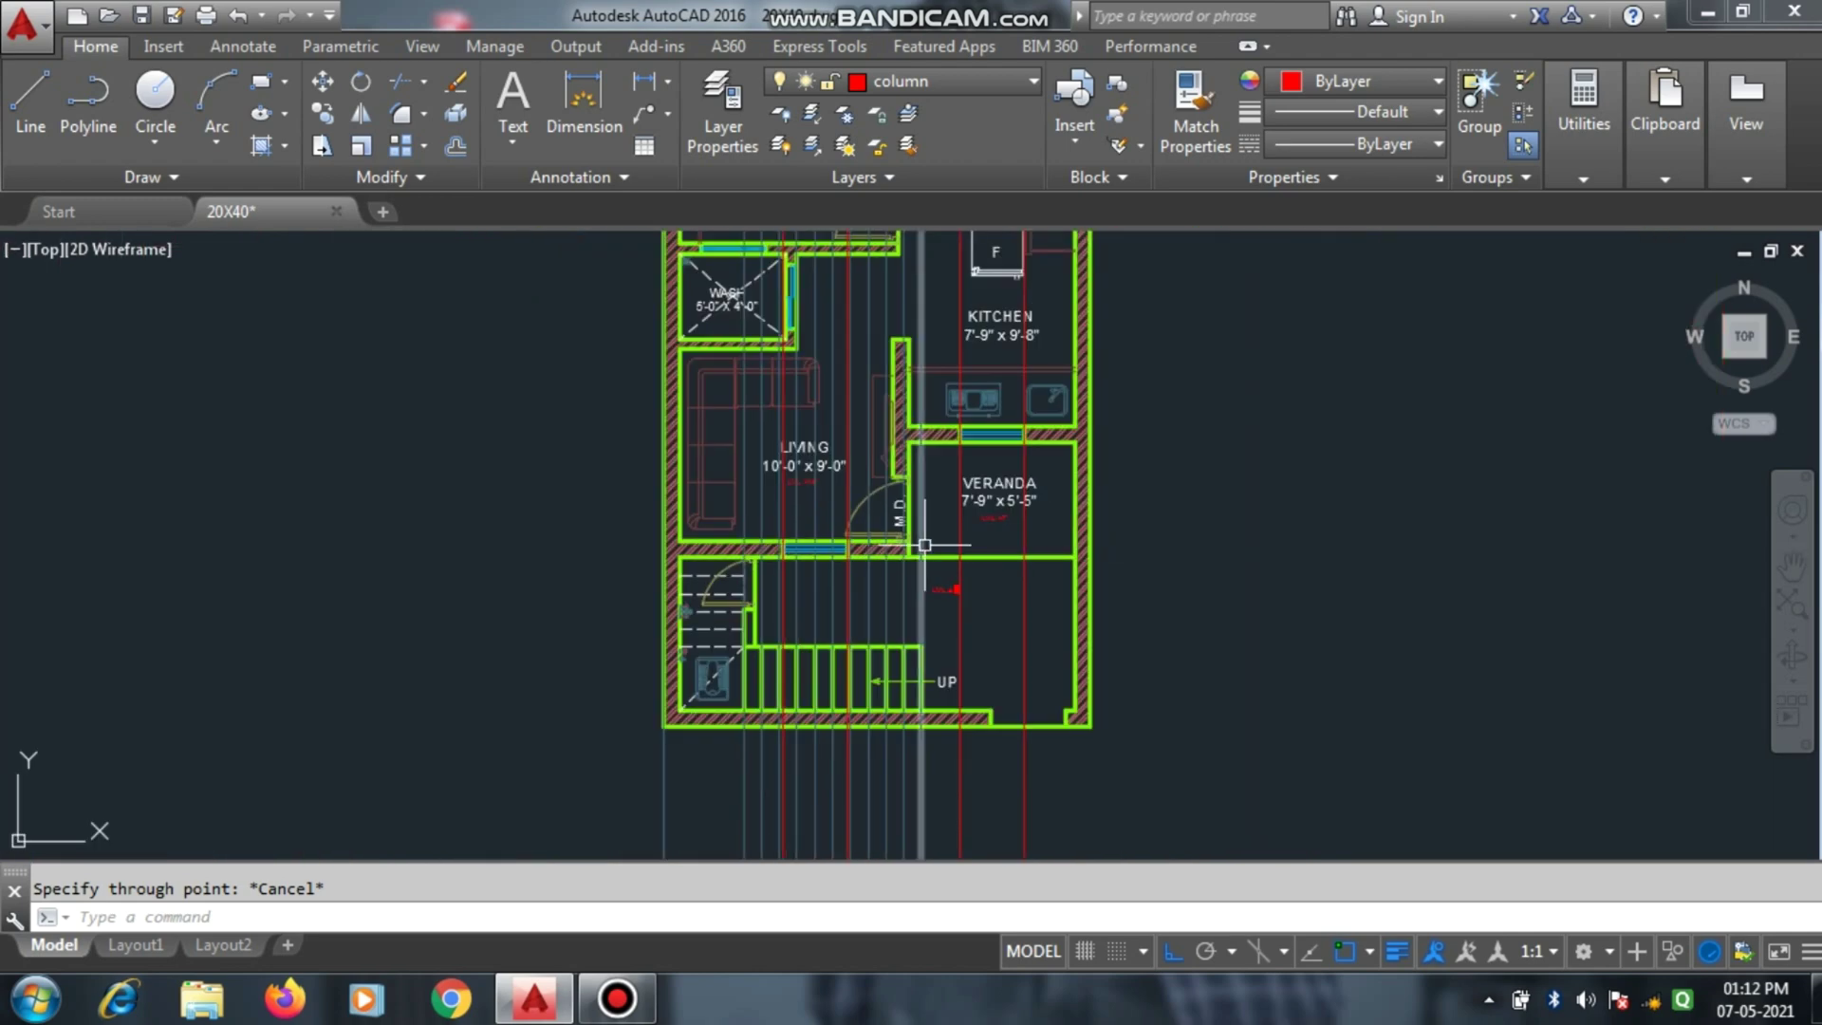
scroll(911, 561, up, 8)
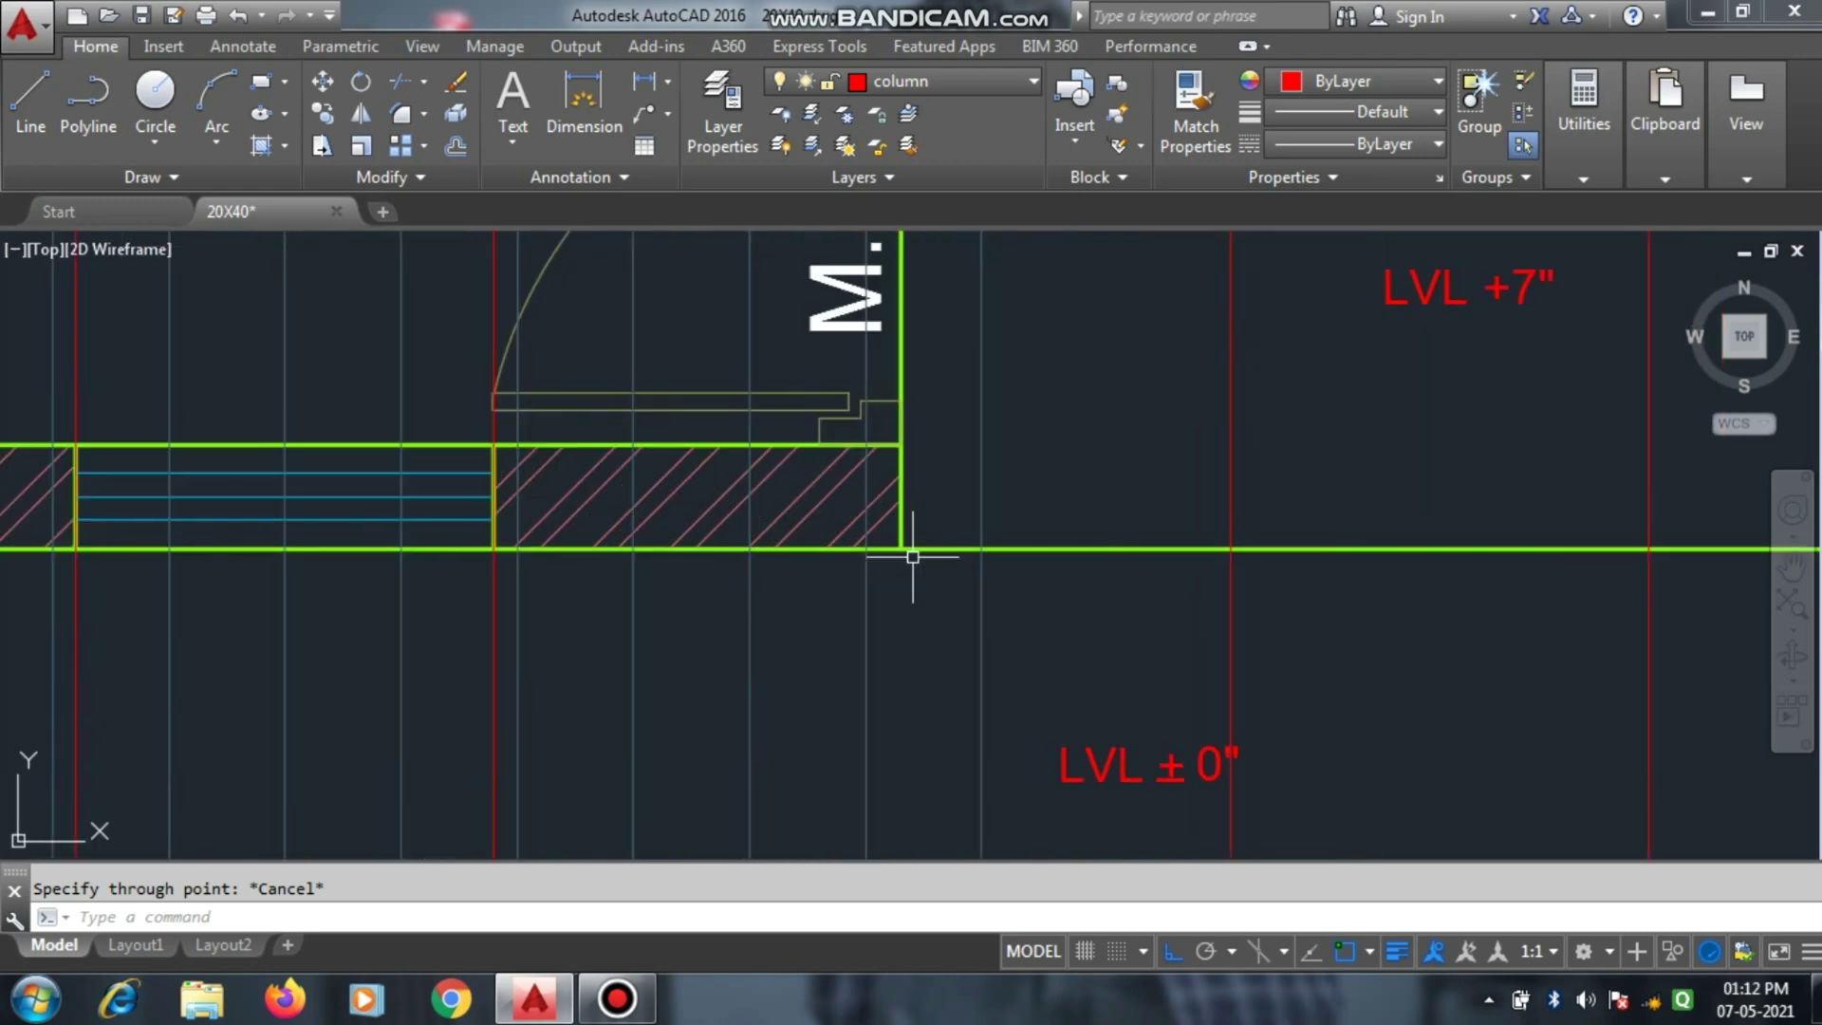
text(xl)
key(Return)
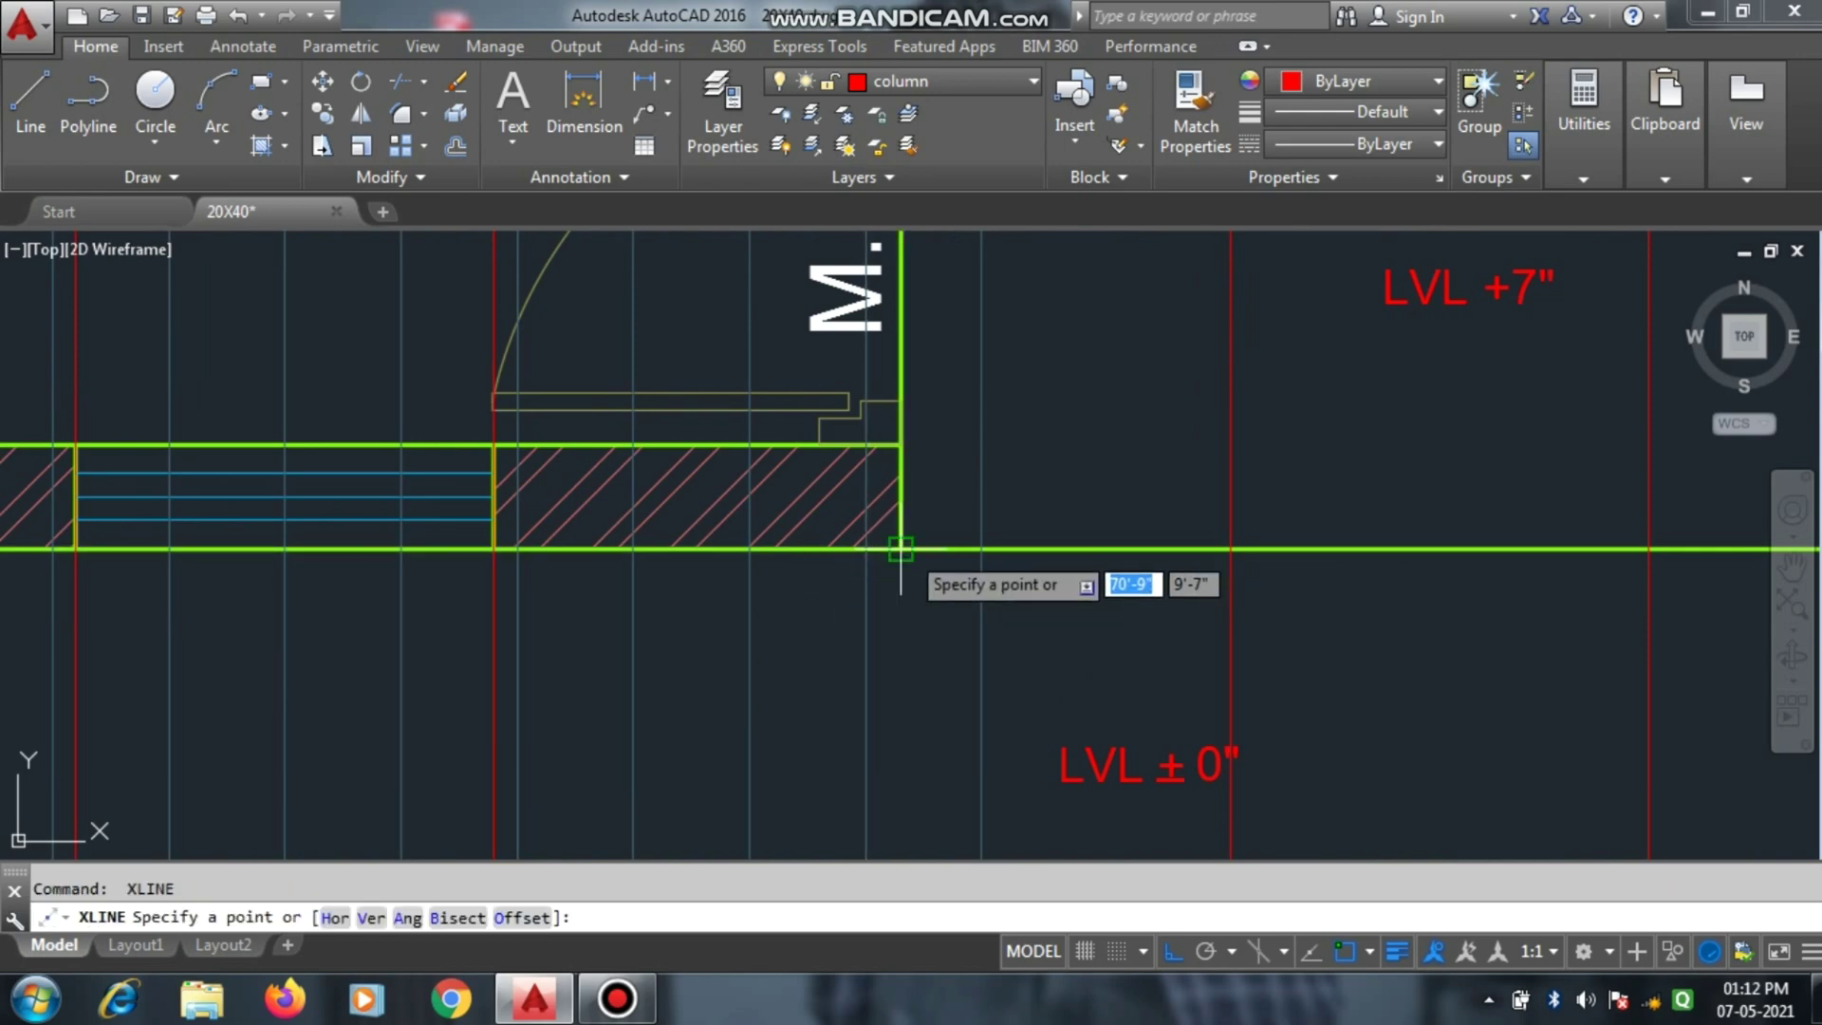
click(897, 549)
scroll(895, 449, down, 3)
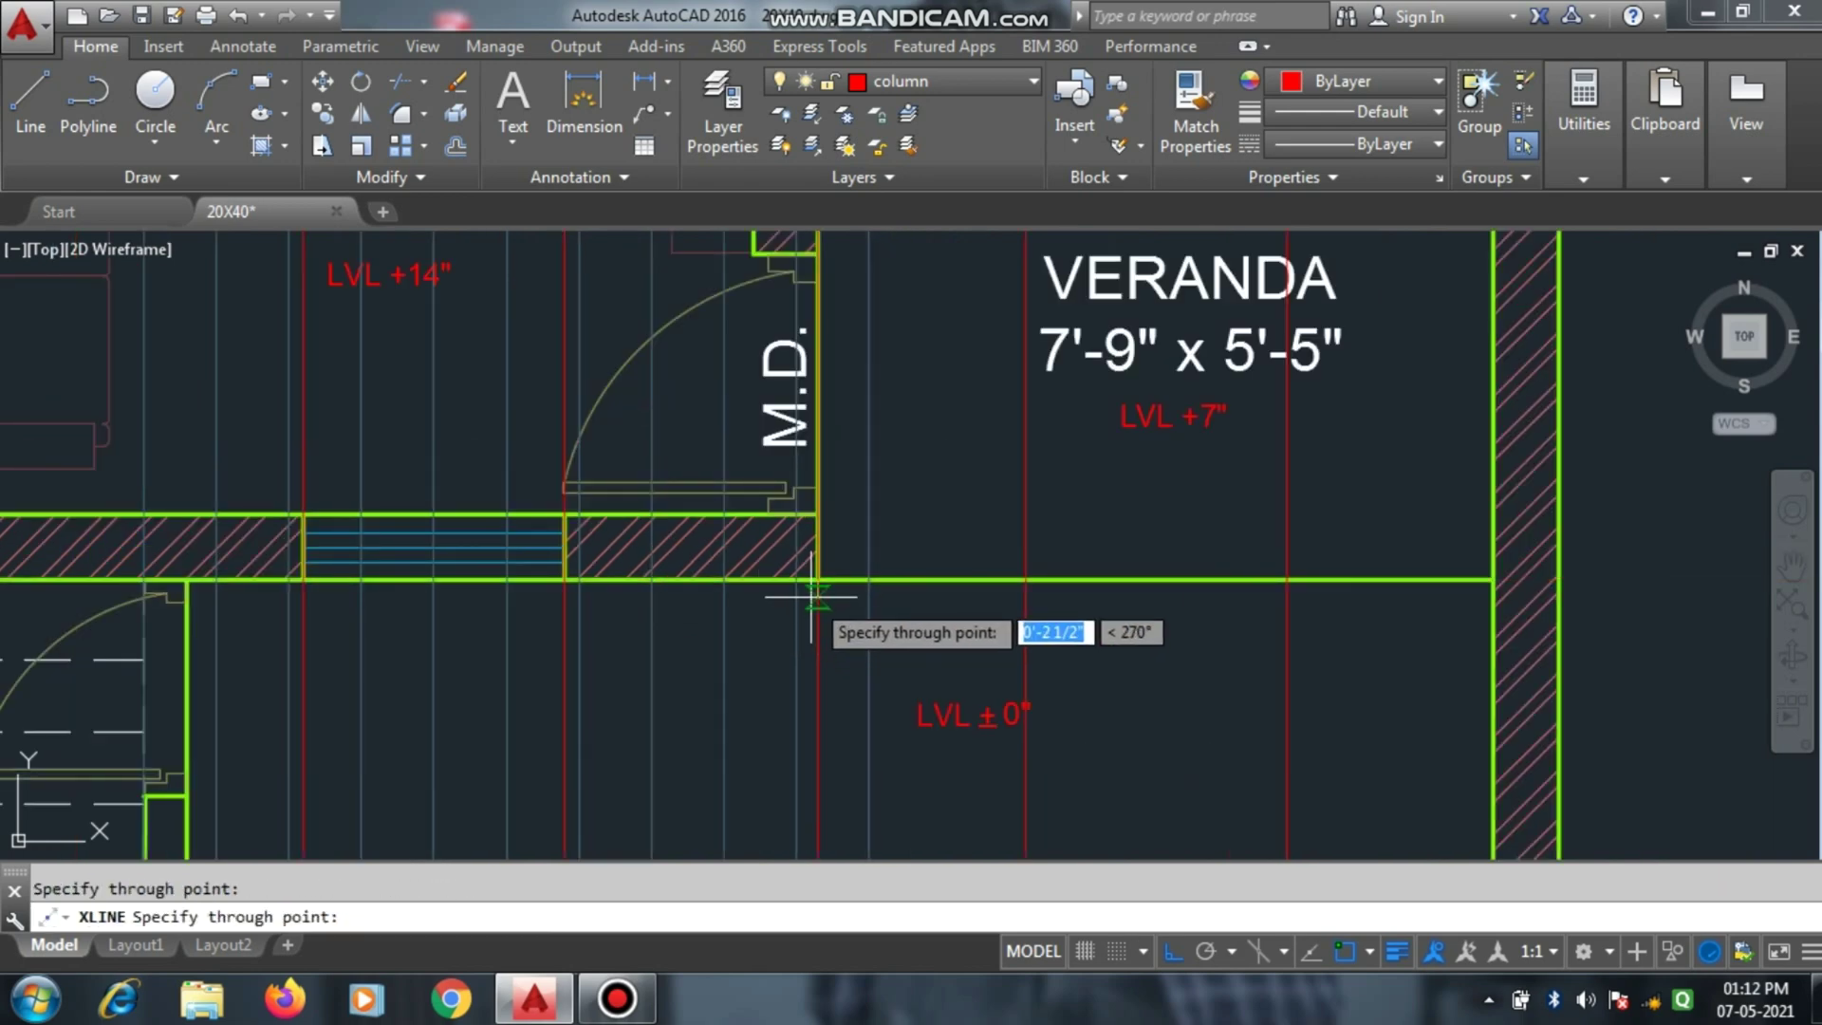
key(Escape)
Draw a vertical construction line along the inner face of the veranda's right-hand wall.
scroll(665, 658, down, 2)
scroll(1051, 394, down, 2)
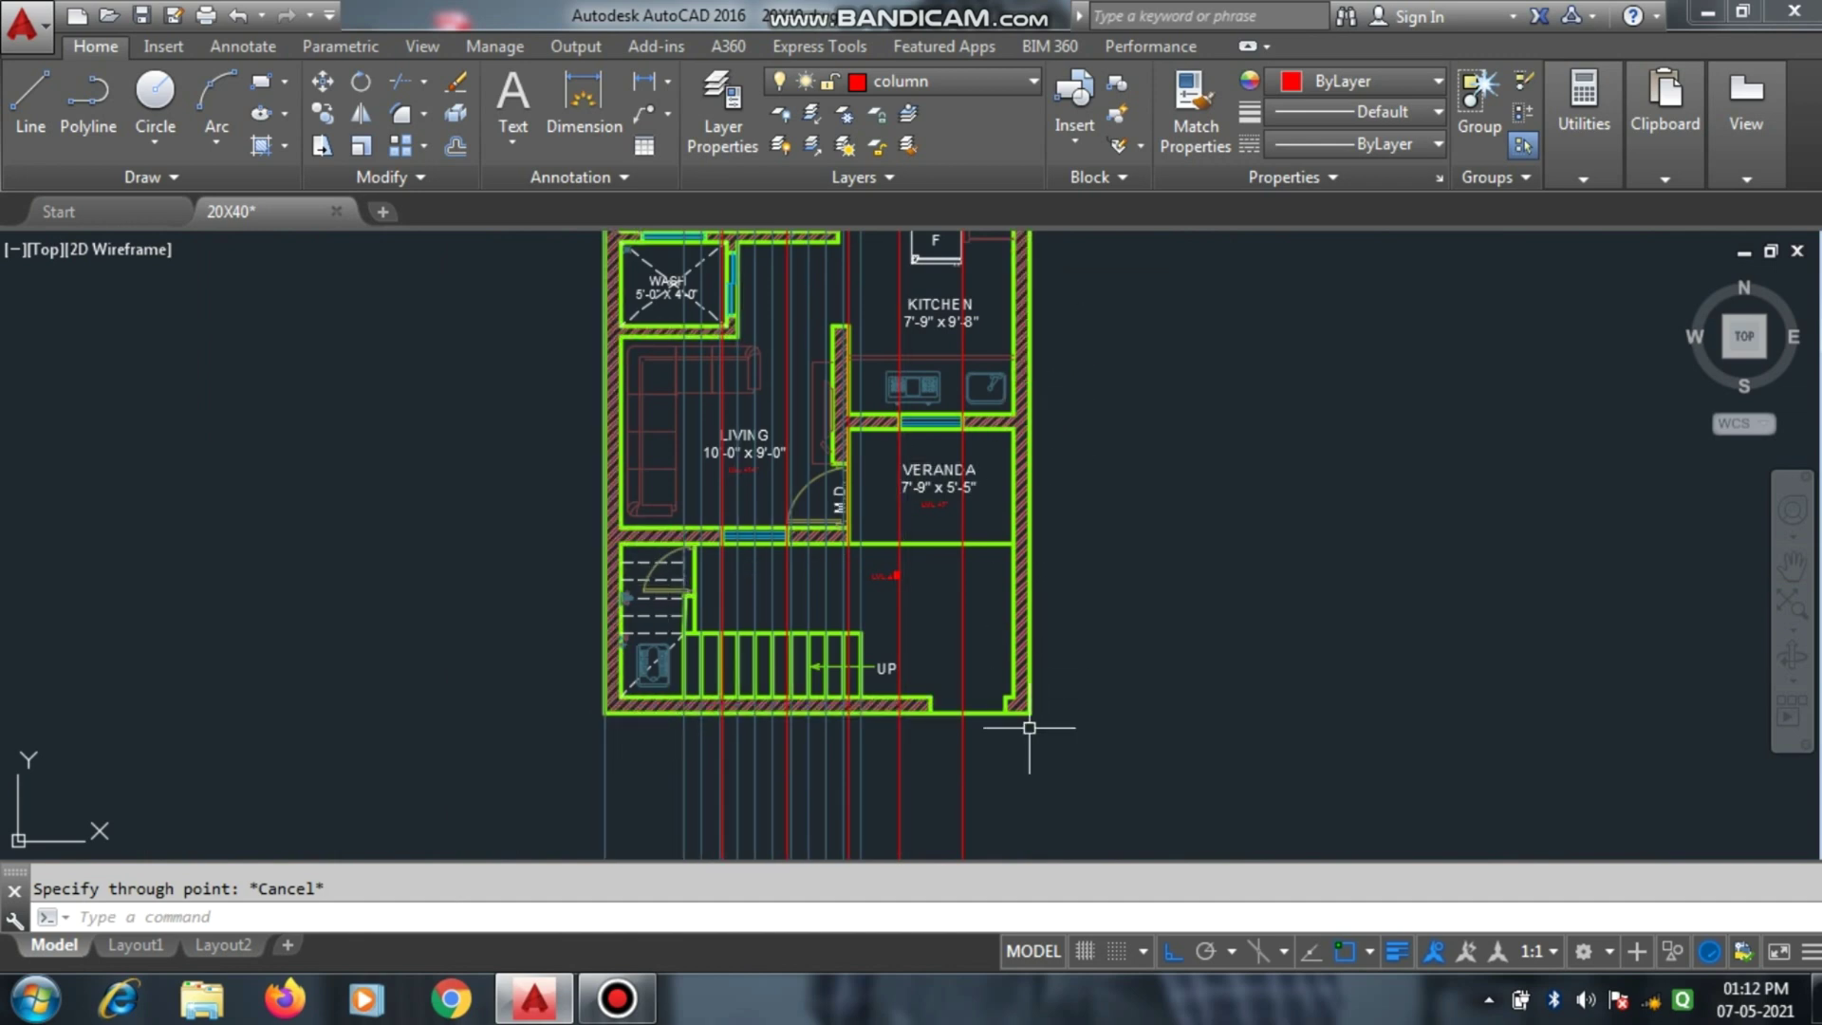
scroll(1028, 728, up, 2)
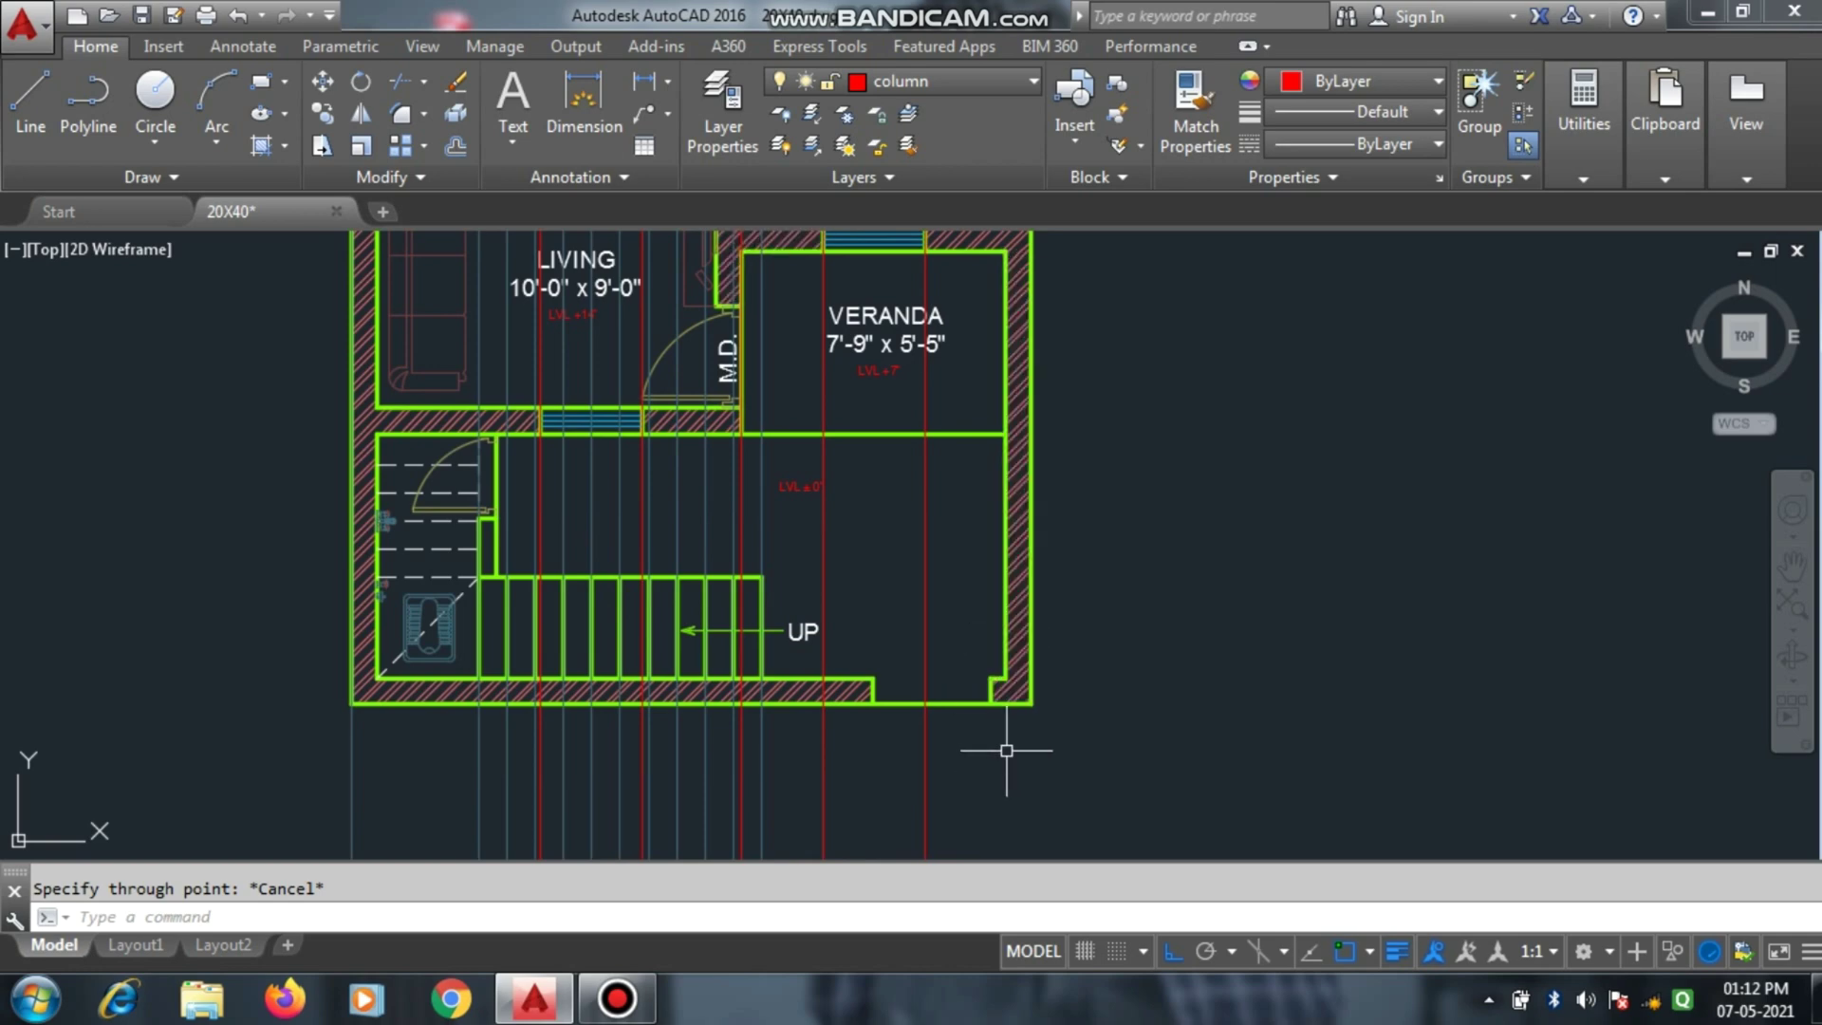
scroll(1053, 827, down, 2)
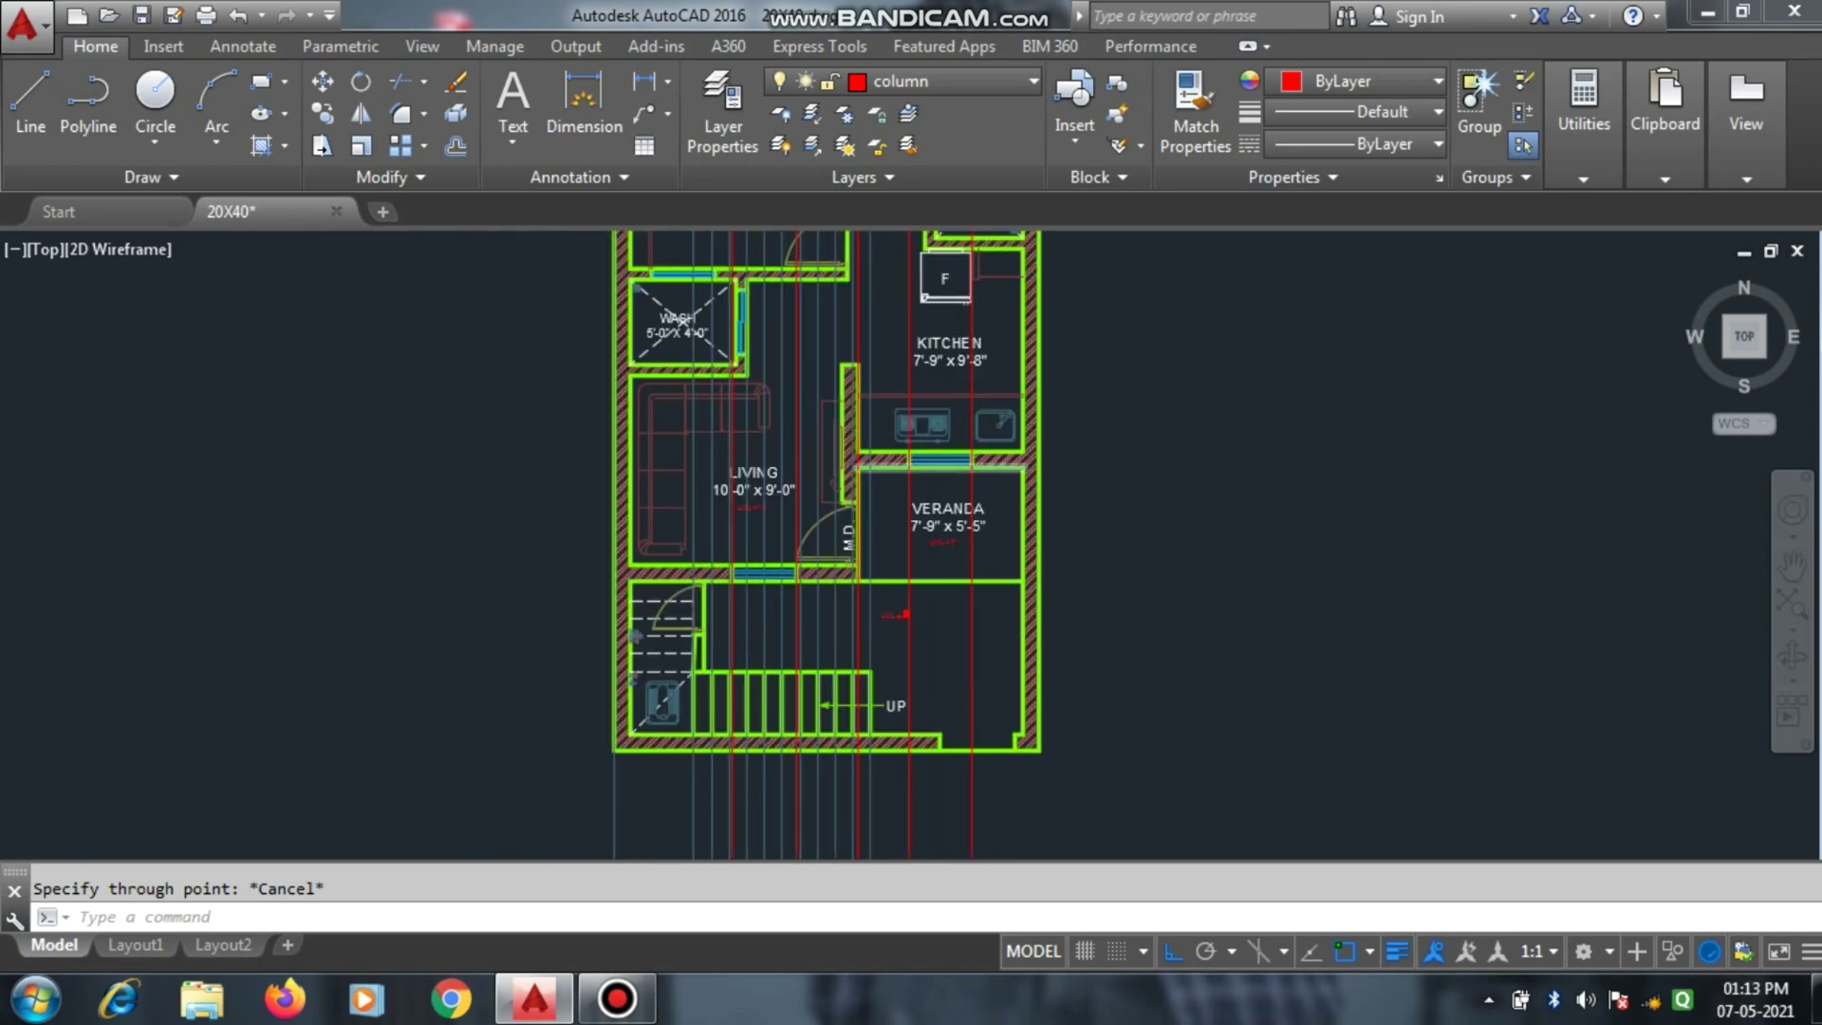
scroll(1014, 479, up, 6)
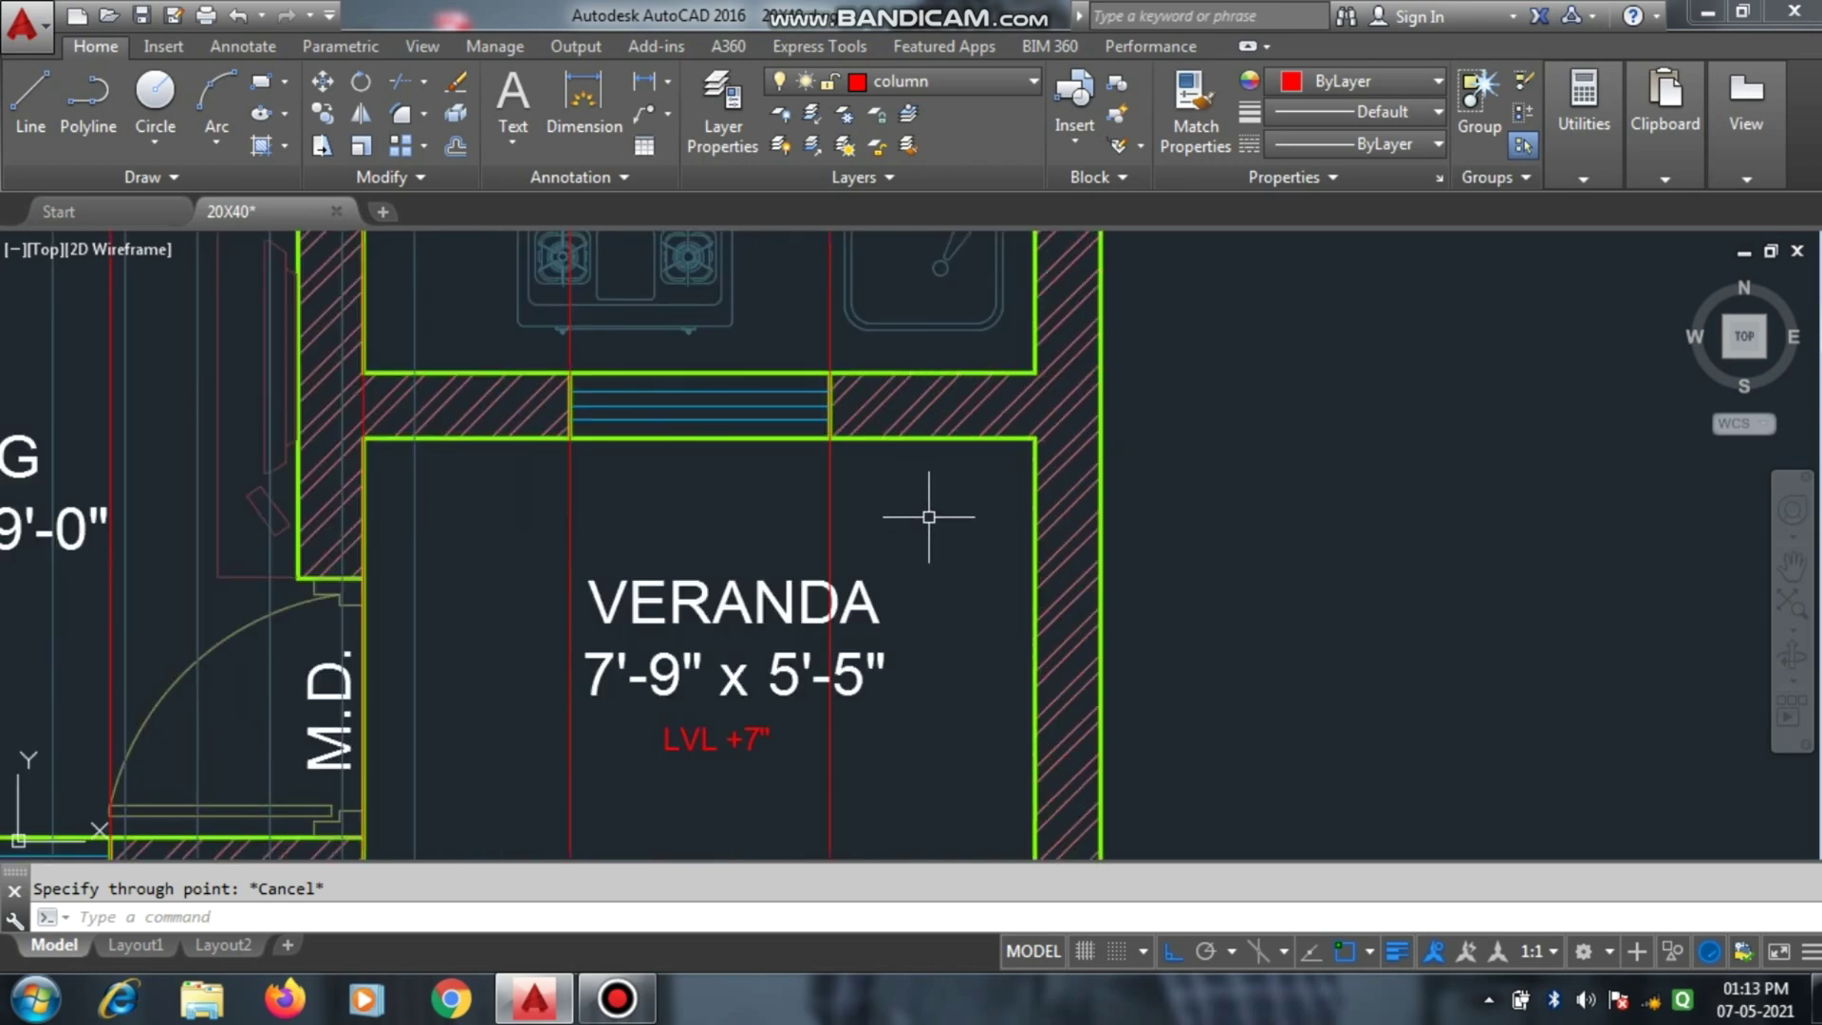
text(xl)
key(Return)
click(1033, 448)
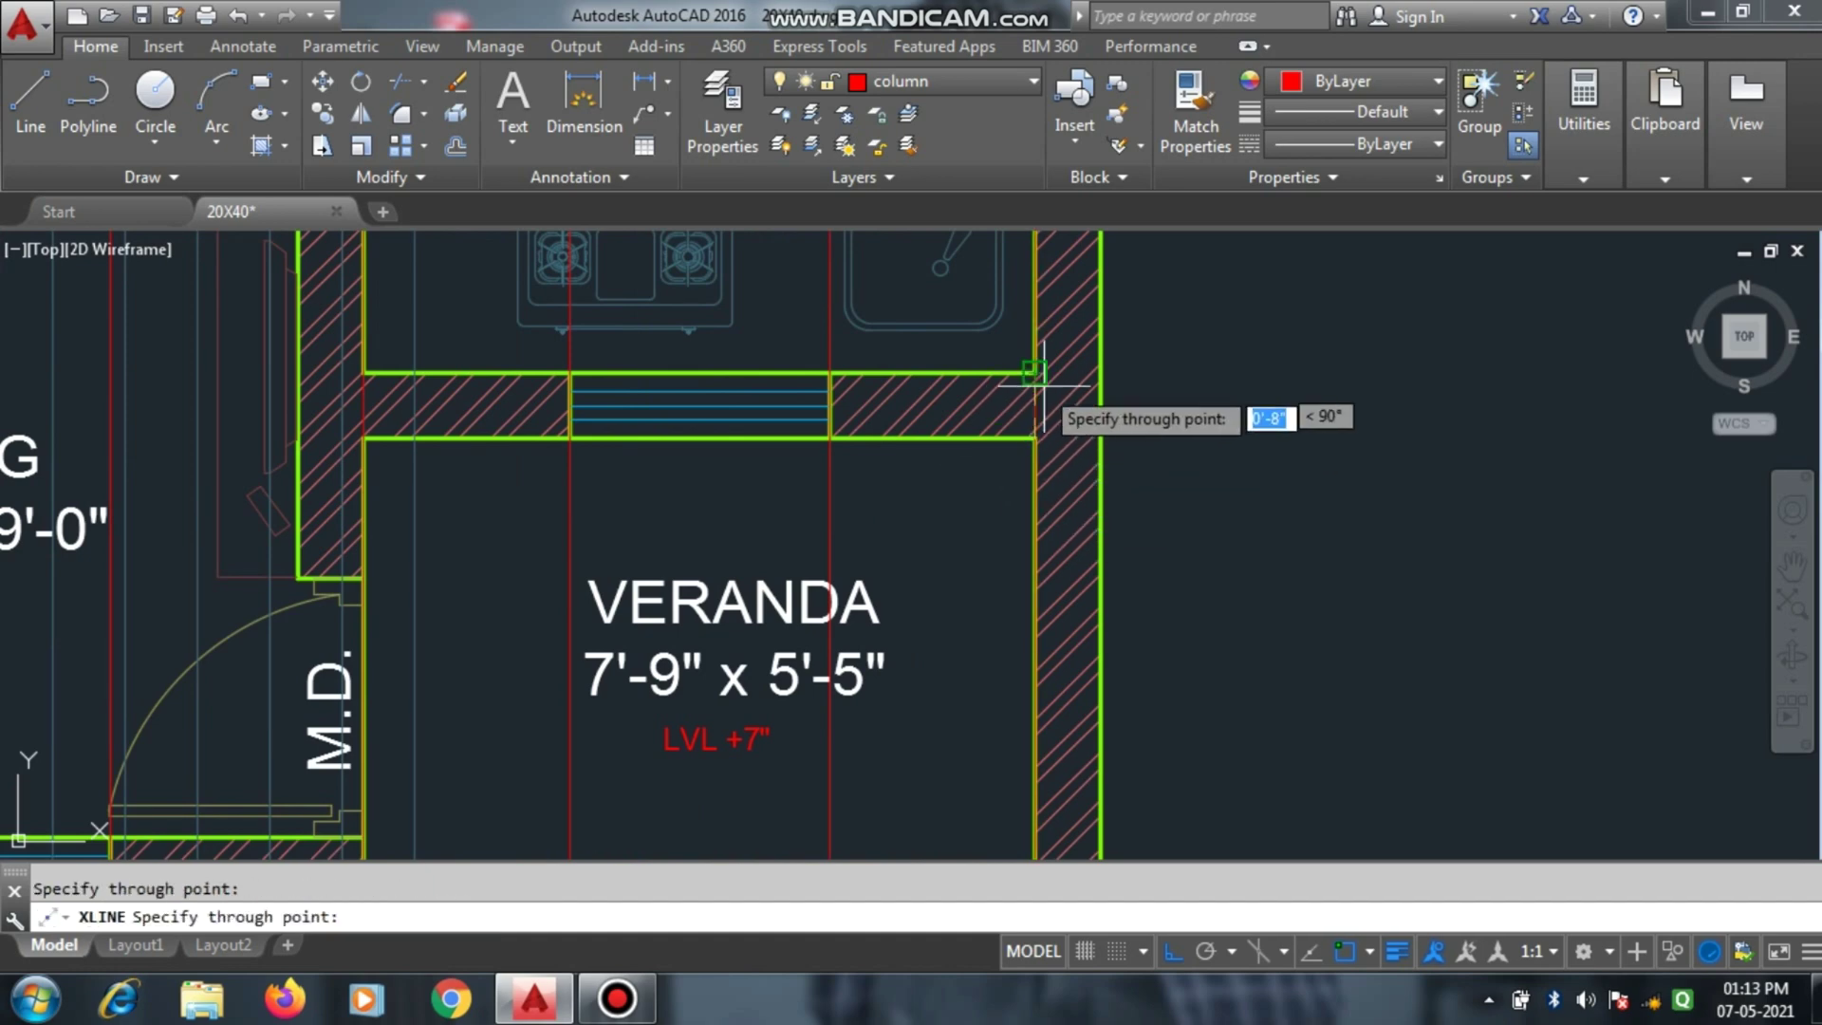
key(Escape)
Draw a vertical construction line along the outer face of the plan's right-hand wall, through its front corner.
scroll(1187, 411, down, 2)
scroll(1101, 736, down, 5)
scroll(1125, 748, up, 5)
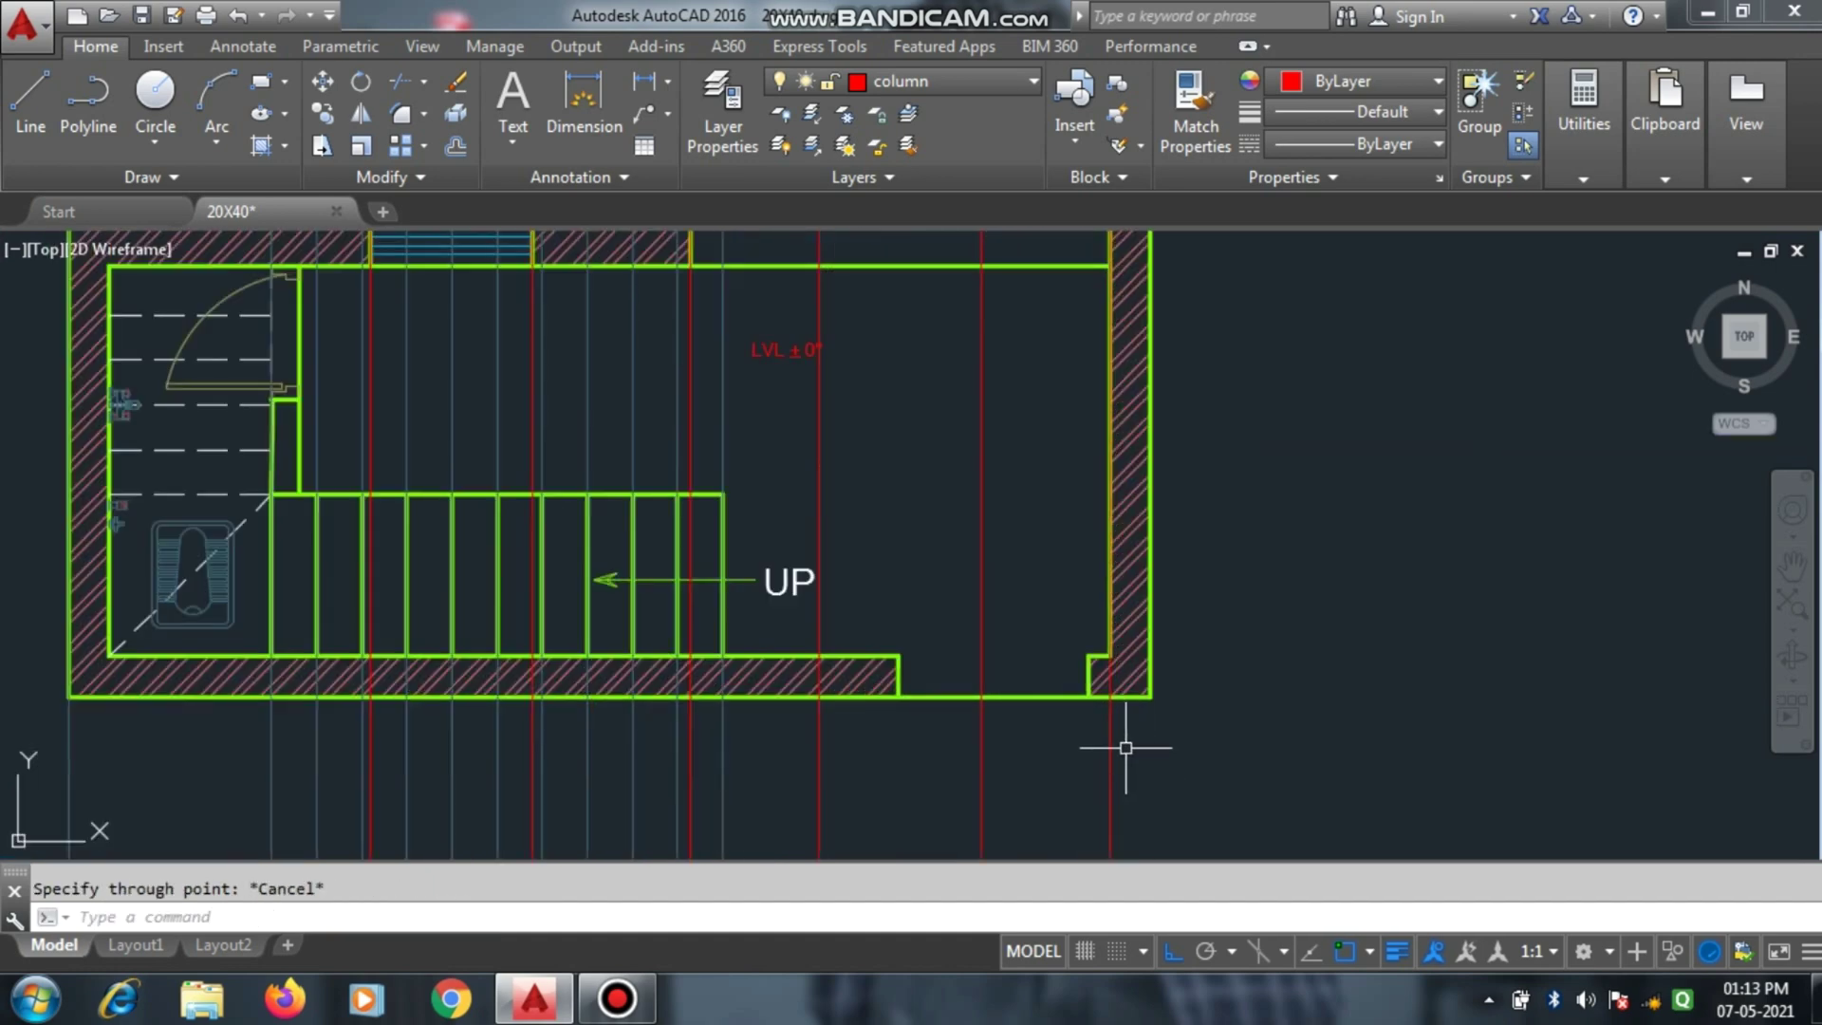
key(Return)
click(1150, 697)
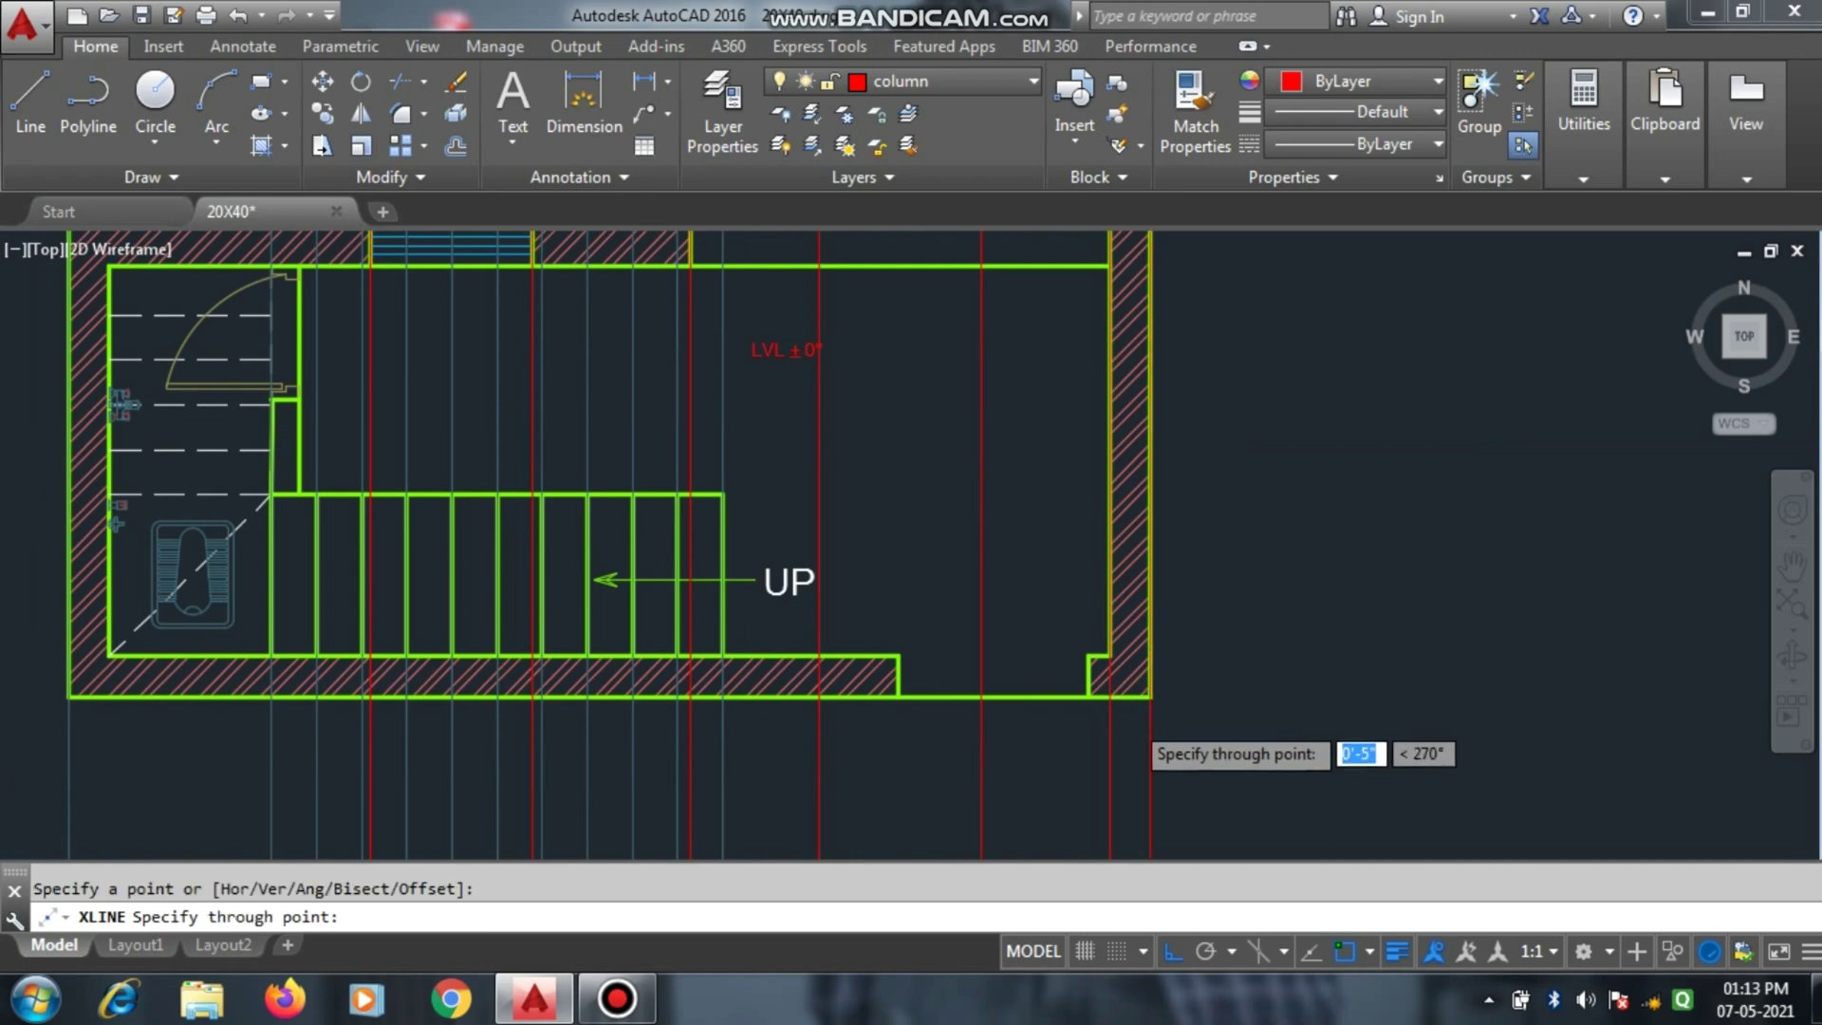
scroll(1157, 716, down, 2)
click(1144, 446)
key(Escape)
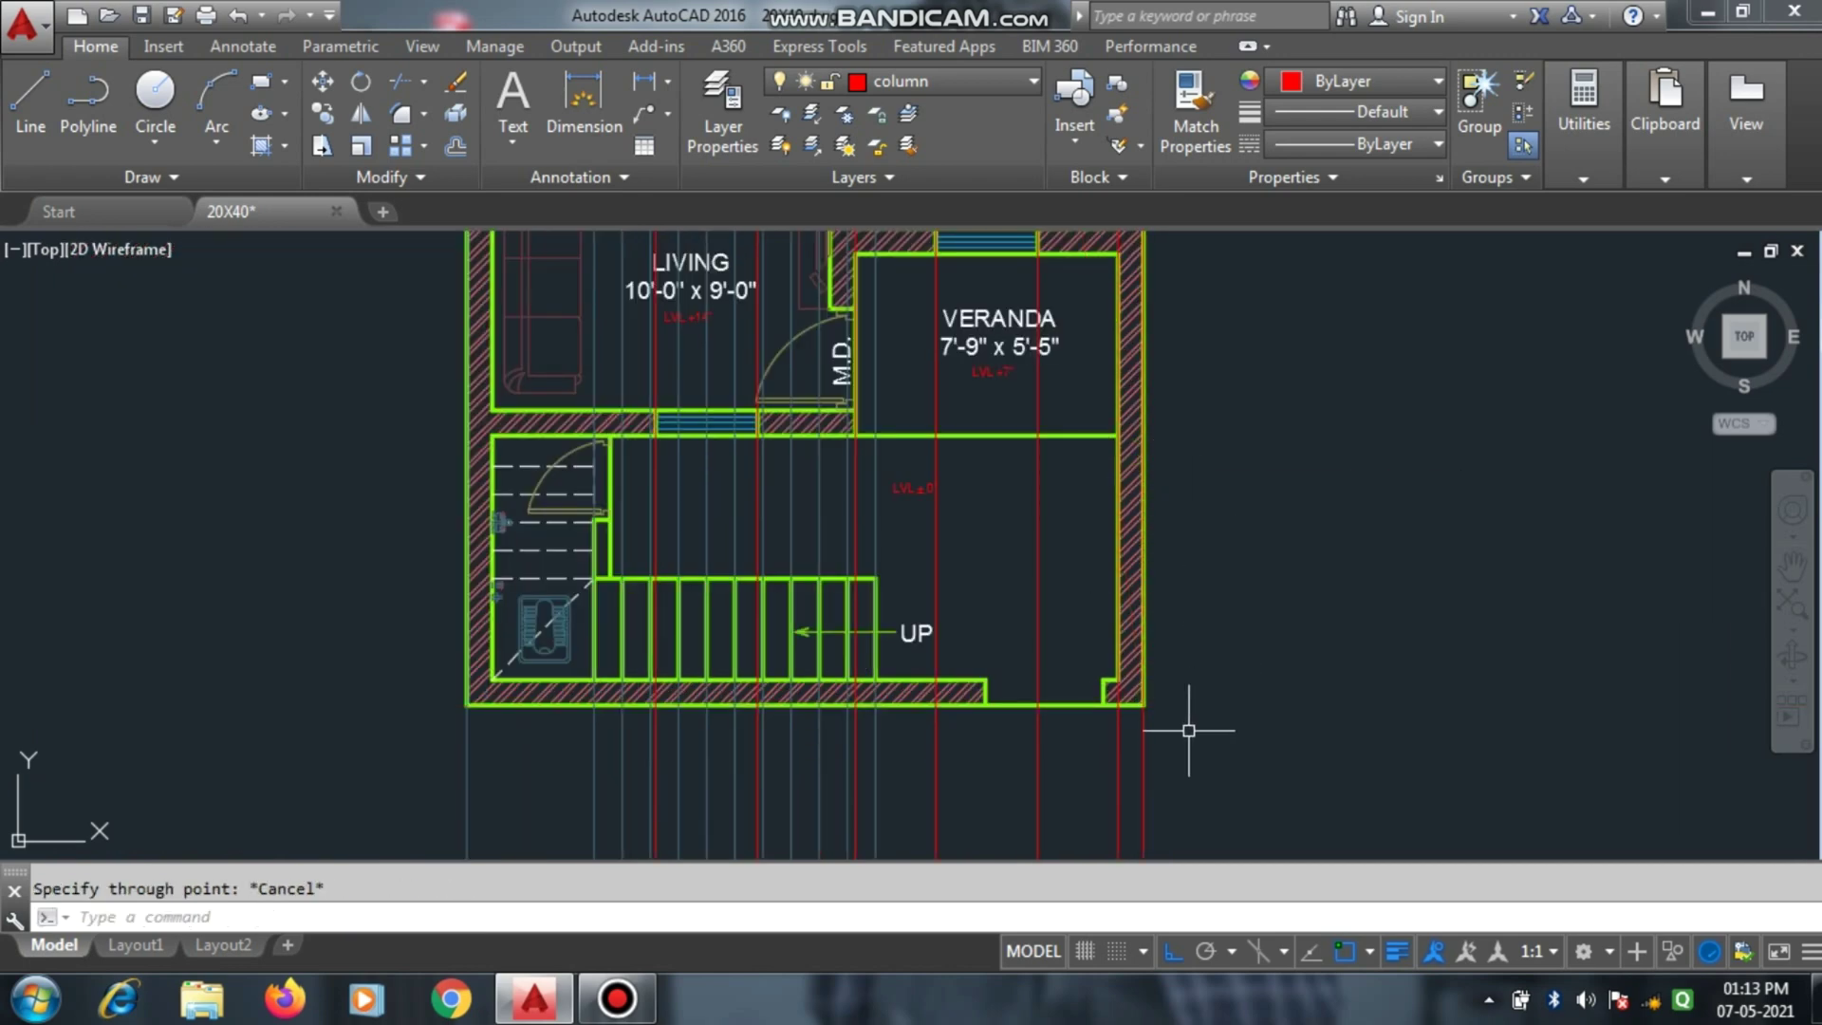
Draw a vertical construction line along the inner face of the plan's left-hand wall, through the toilet's front corner.
scroll(1183, 724, down, 3)
scroll(1181, 730, down, 2)
scroll(1148, 751, up, 4)
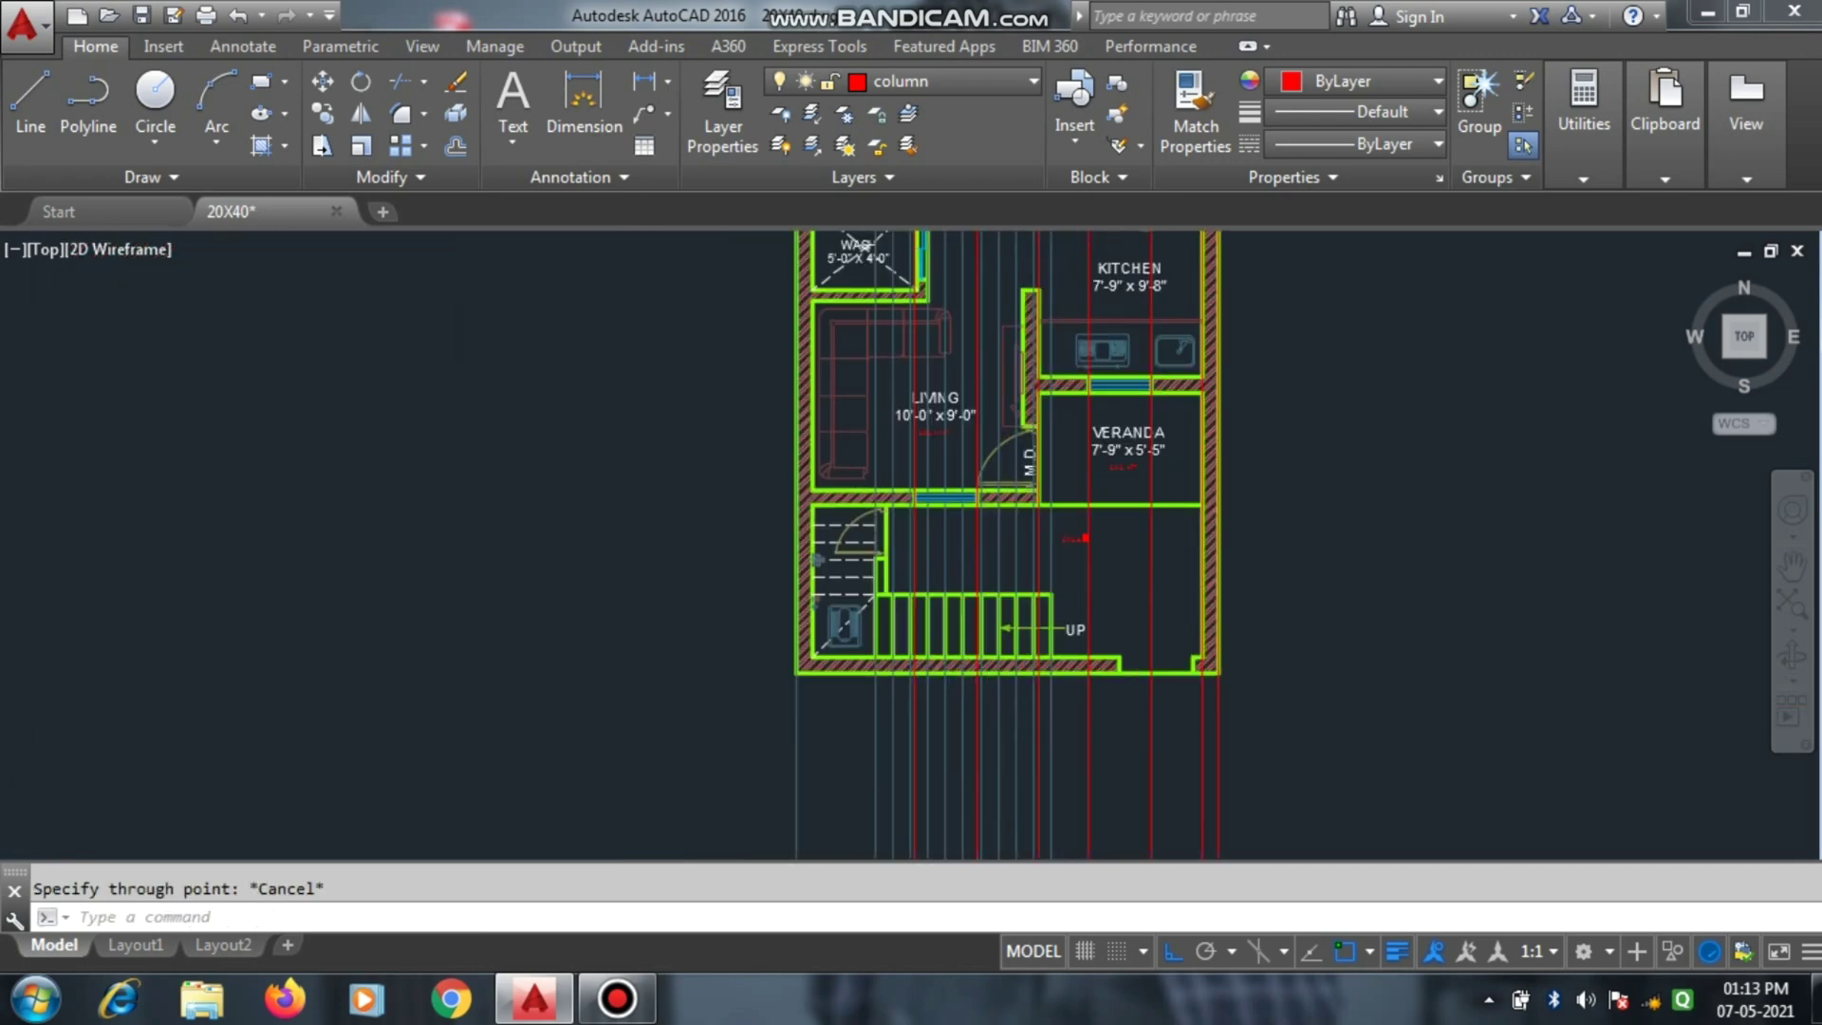
scroll(1138, 692, up, 4)
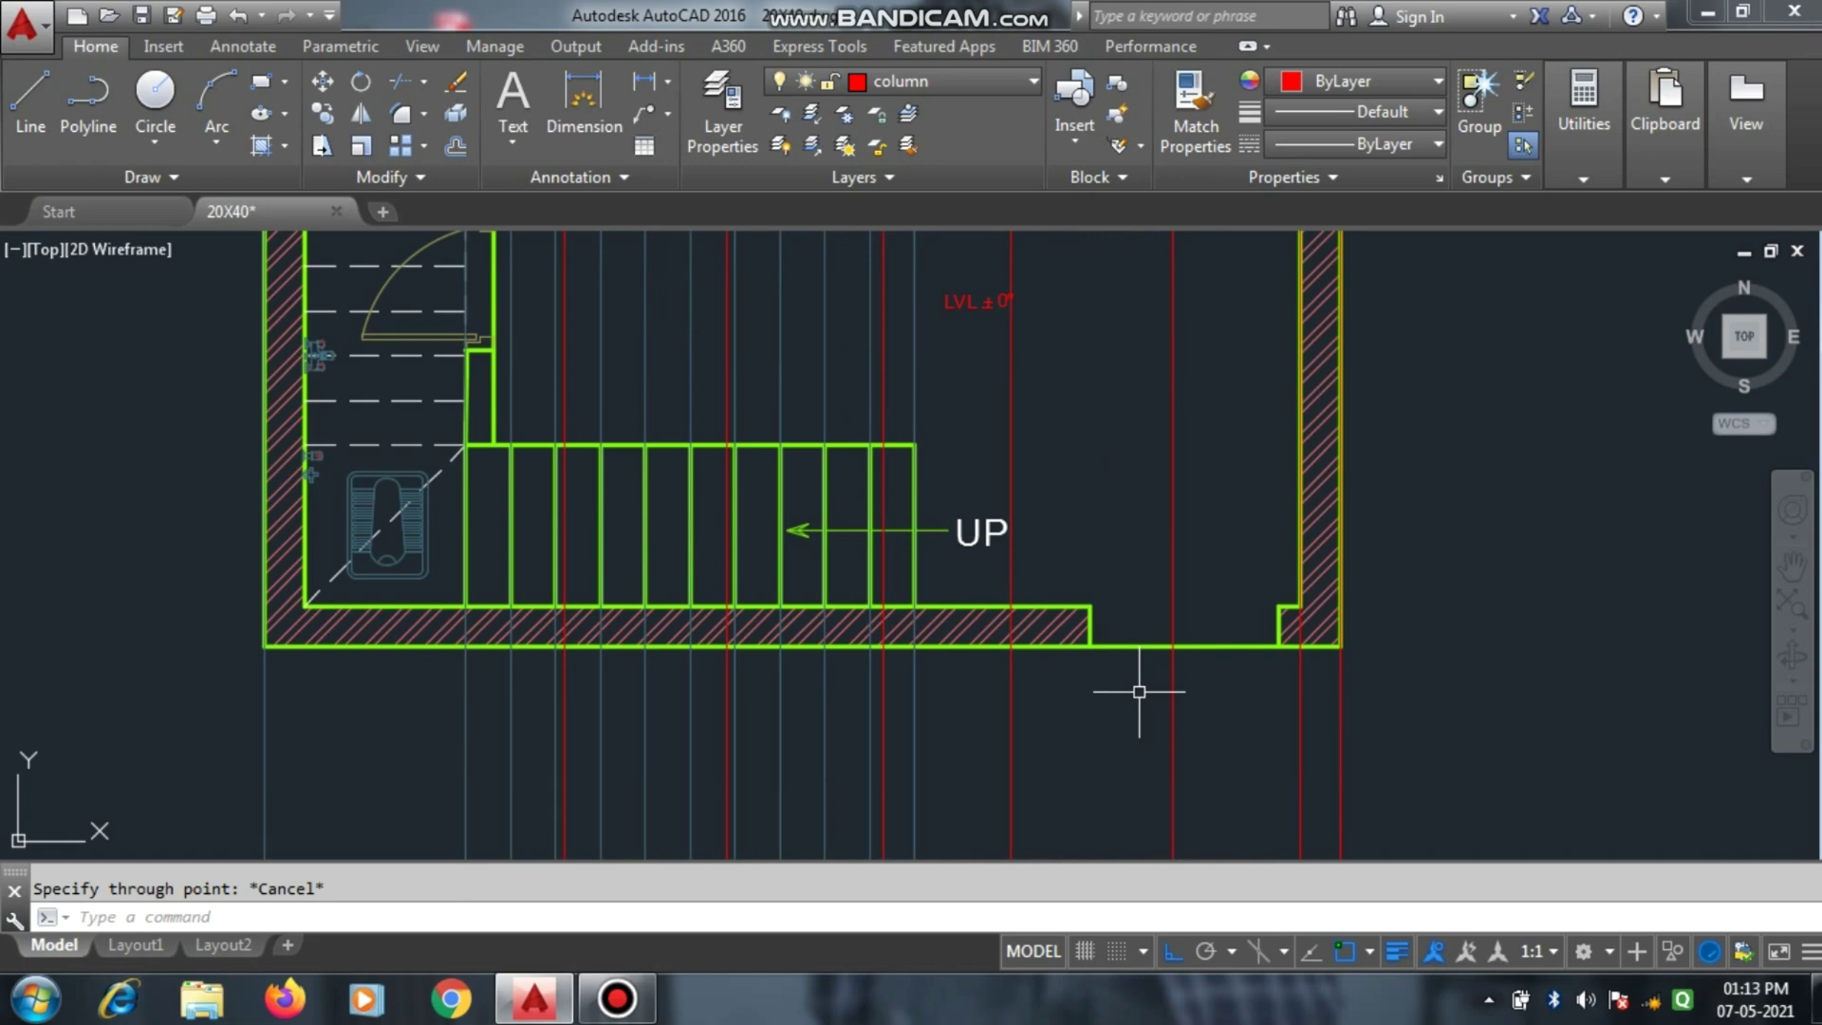
scroll(960, 770, down, 2)
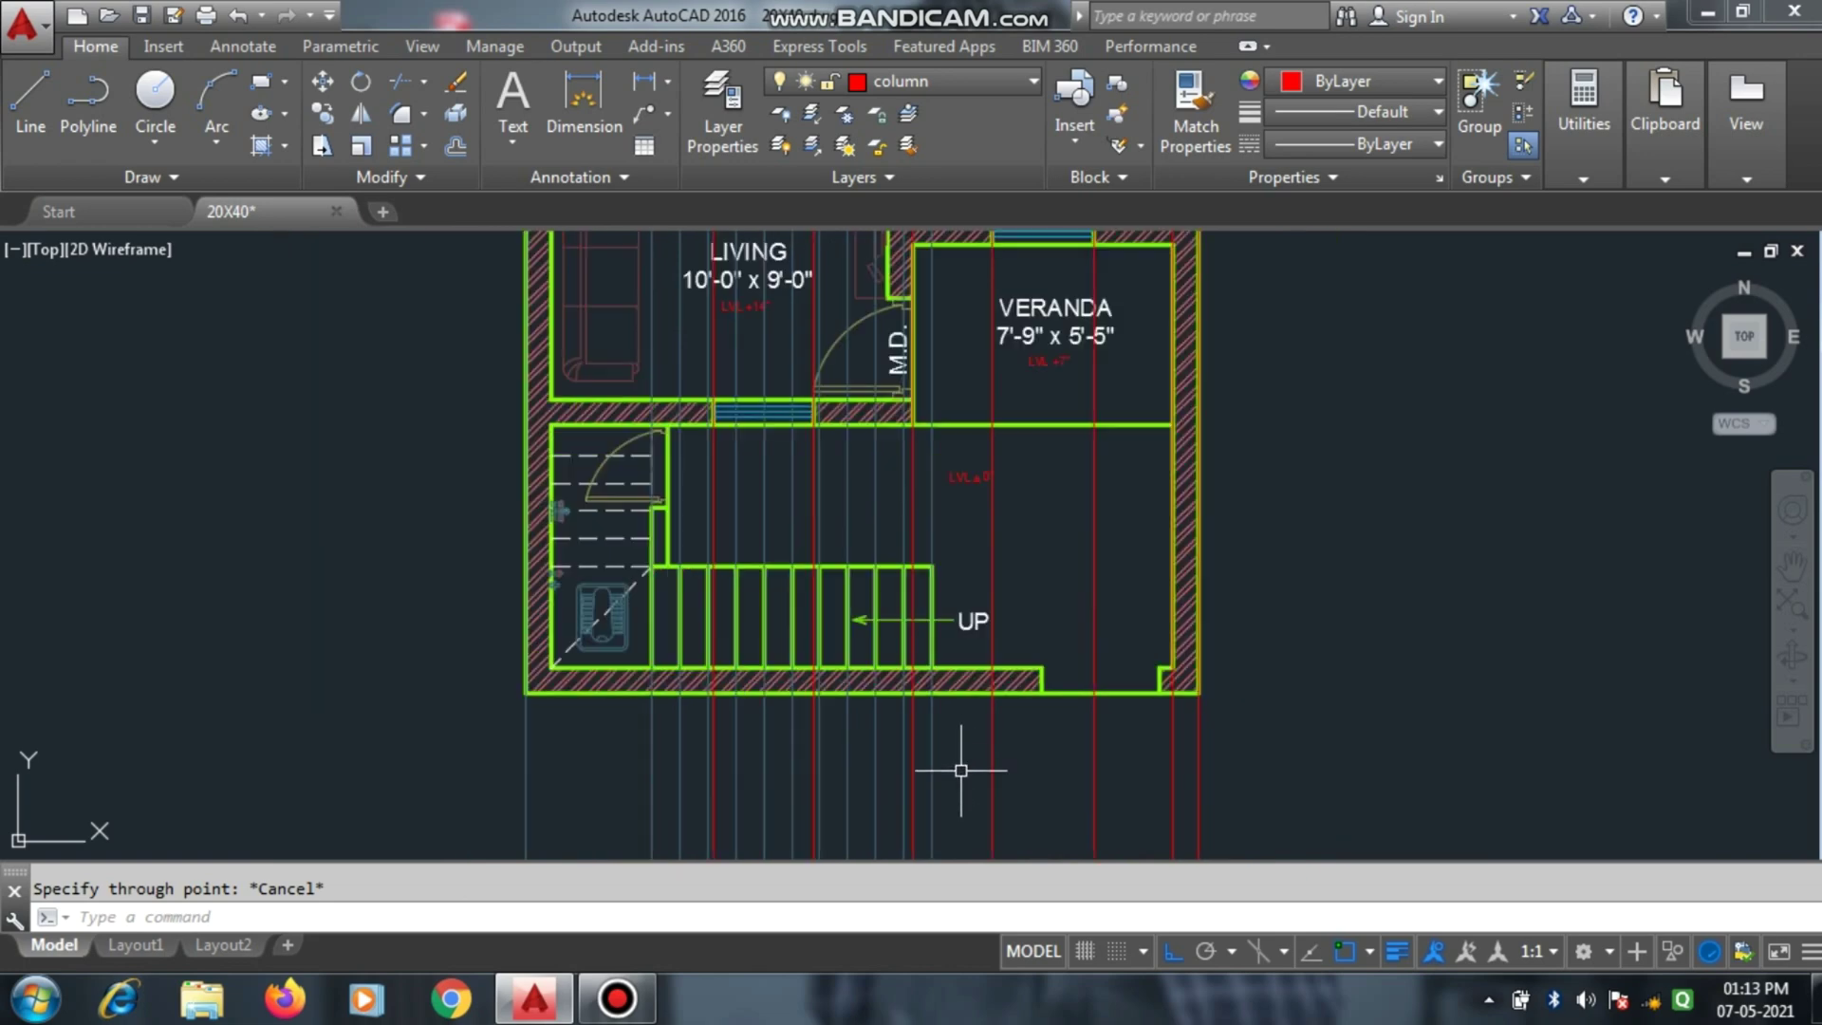
scroll(524, 740, up, 4)
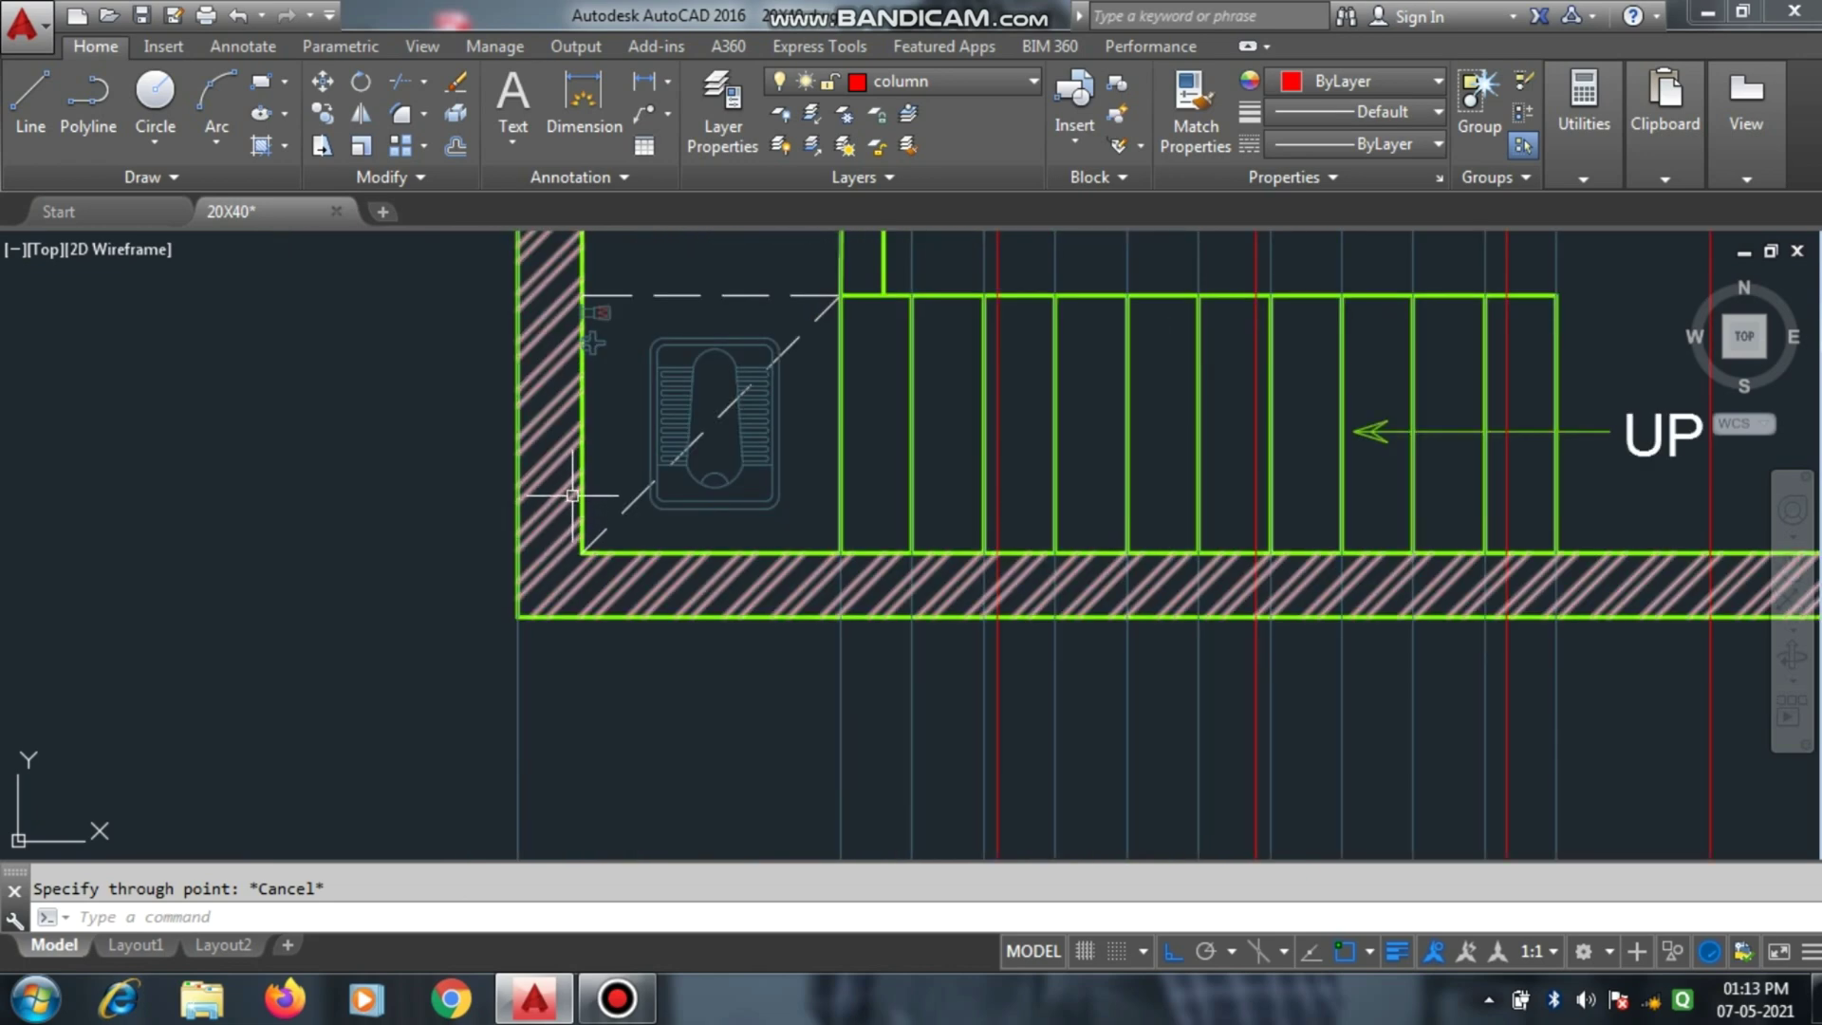
scroll(583, 621, down, 2)
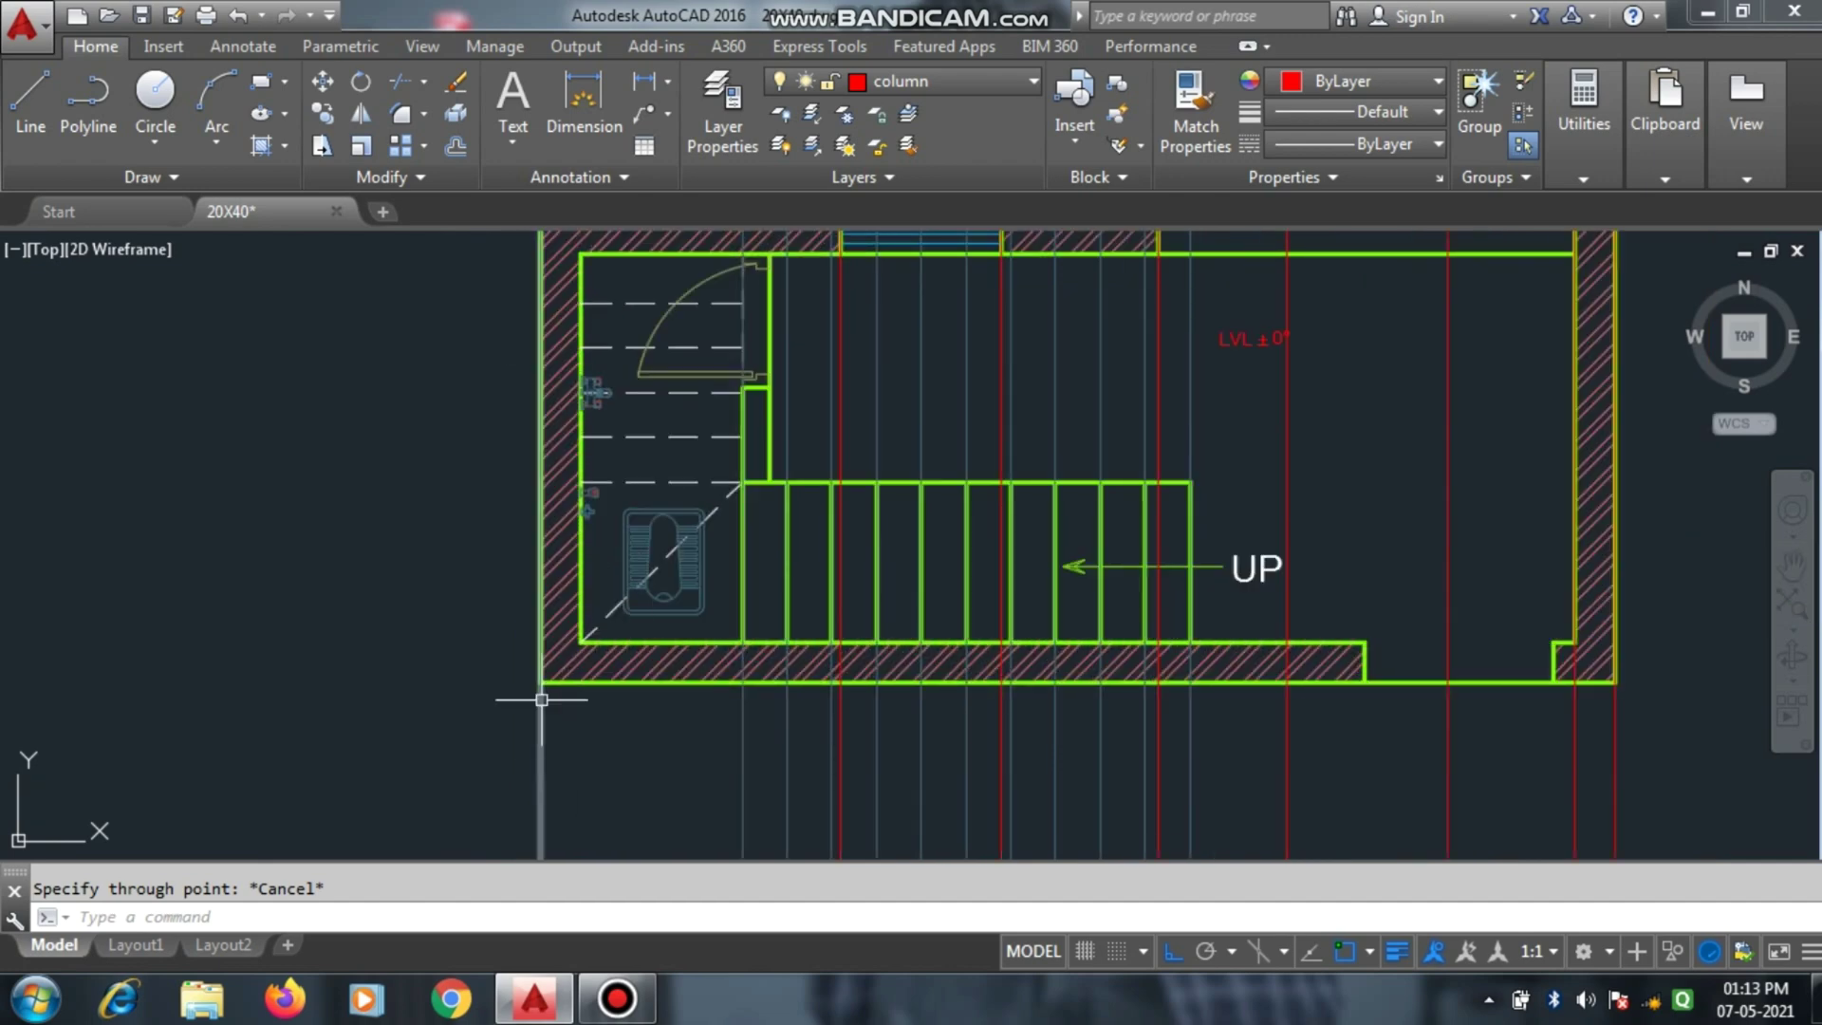
key(Return)
click(579, 643)
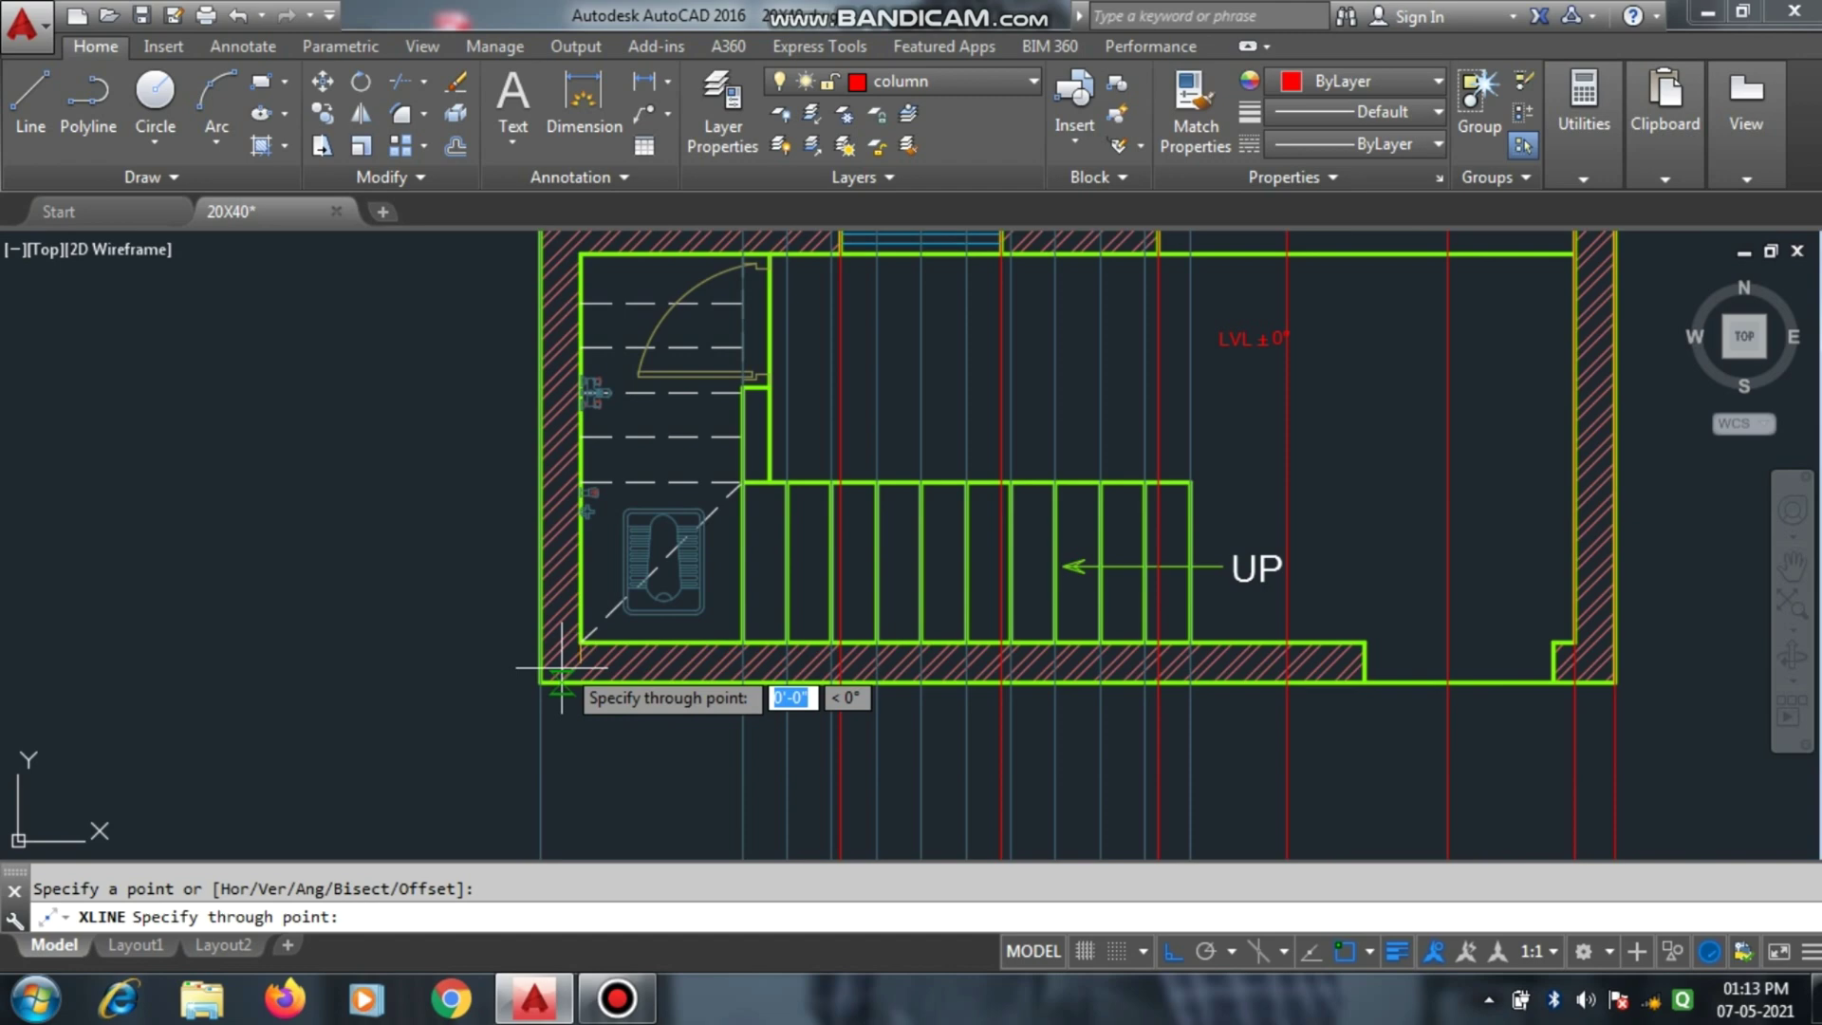
click(580, 769)
key(Escape)
scroll(607, 828, down, 6)
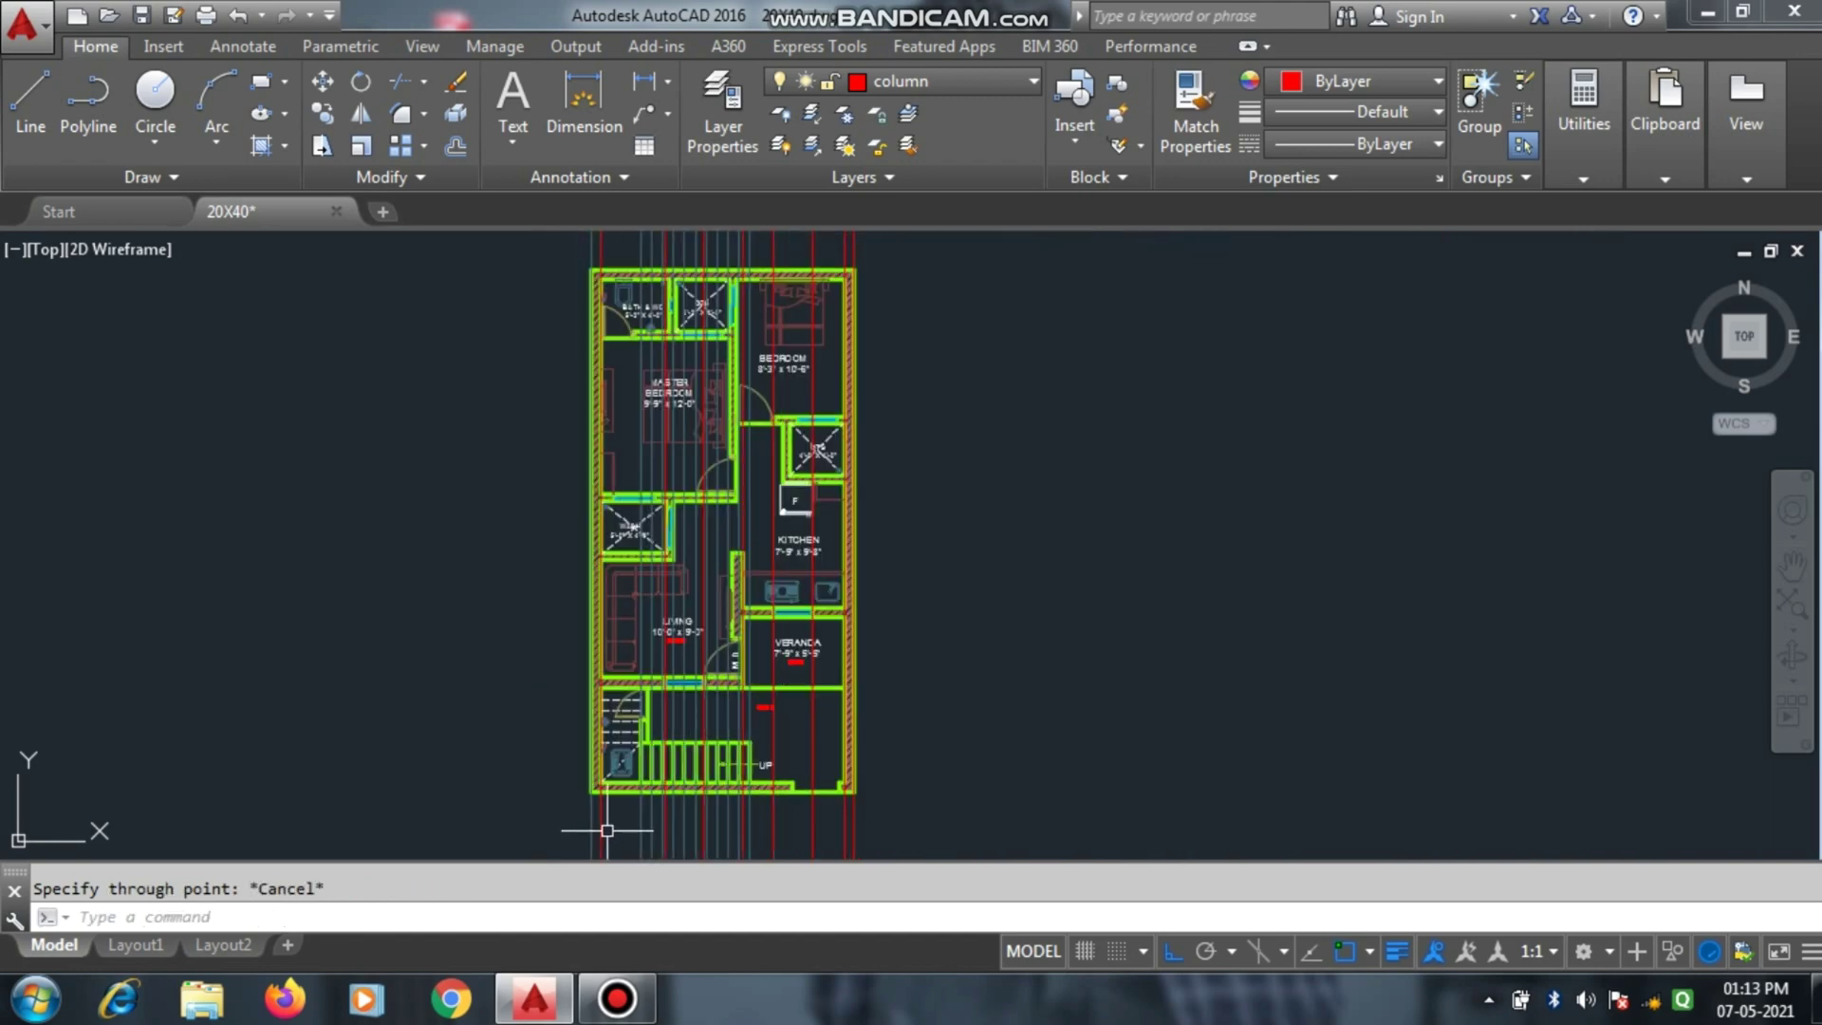
Make Defpoints the current layer for drawing across the construction lines beyond the plan's rear wall.
scroll(773, 806, up, 6)
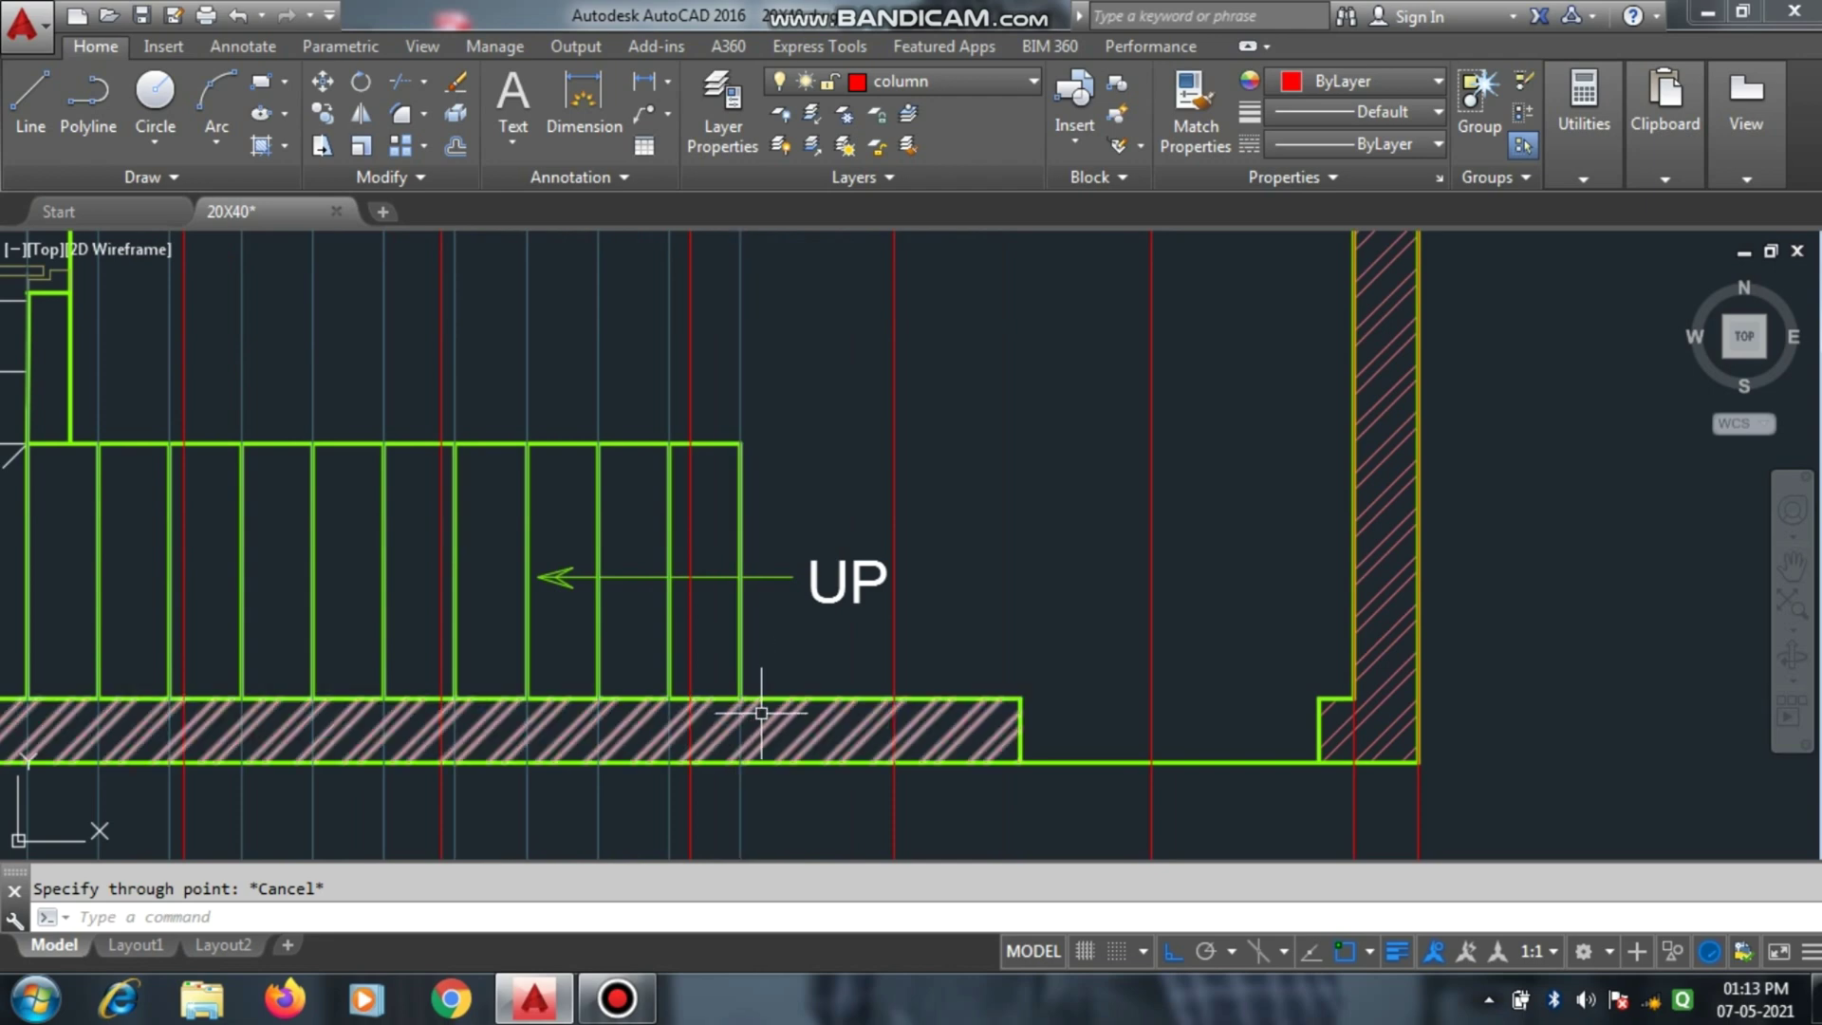
scroll(740, 721, down, 6)
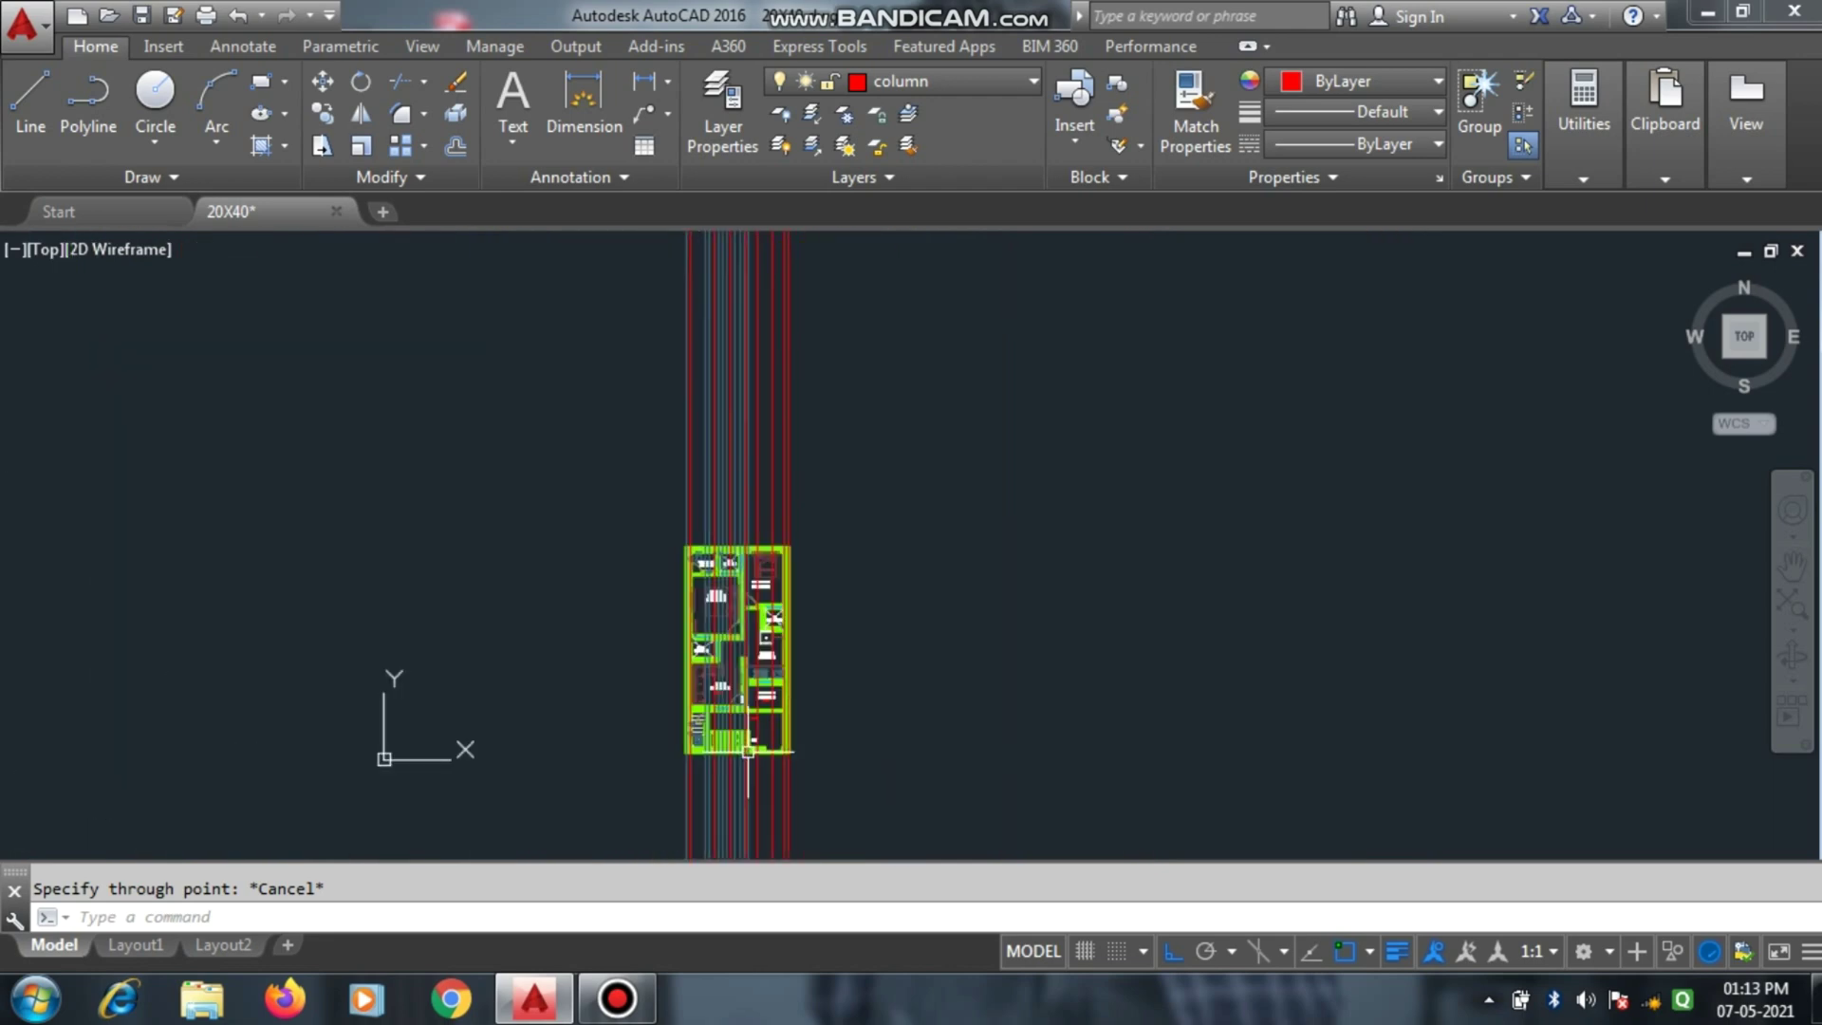
scroll(757, 515, up, 6)
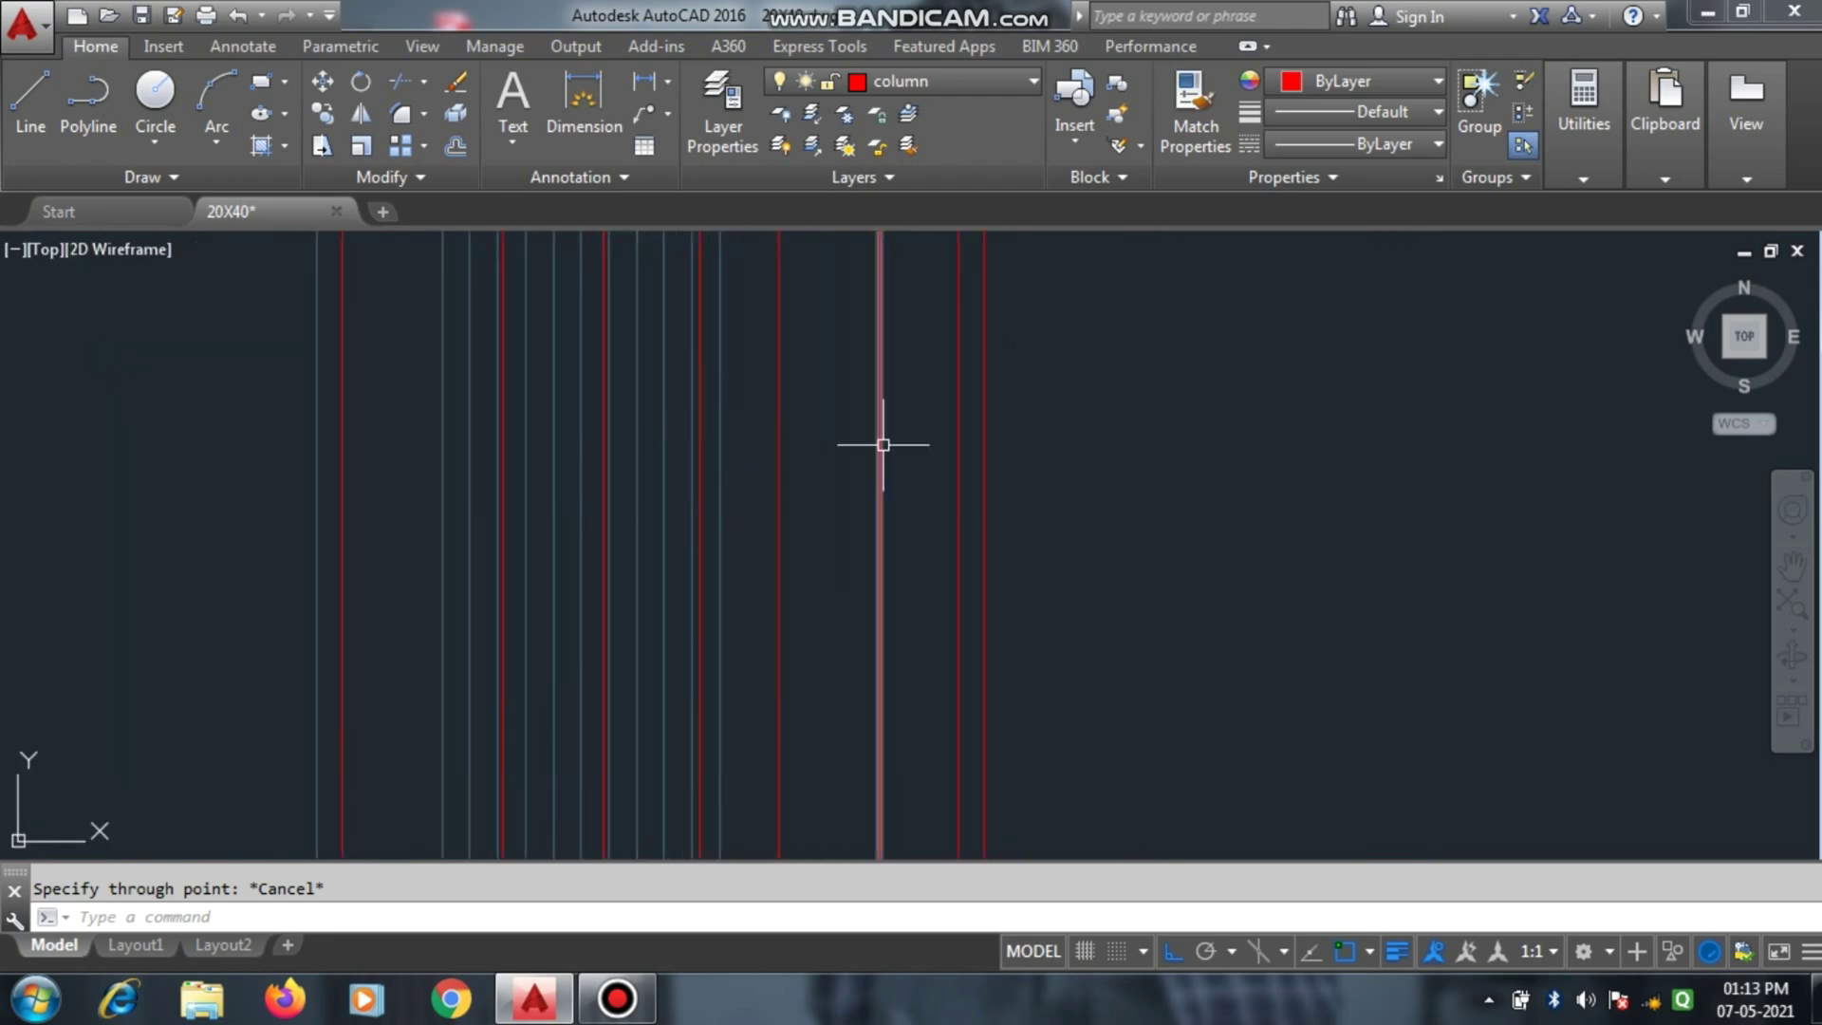
scroll(952, 480, down, 2)
scroll(857, 530, up, 4)
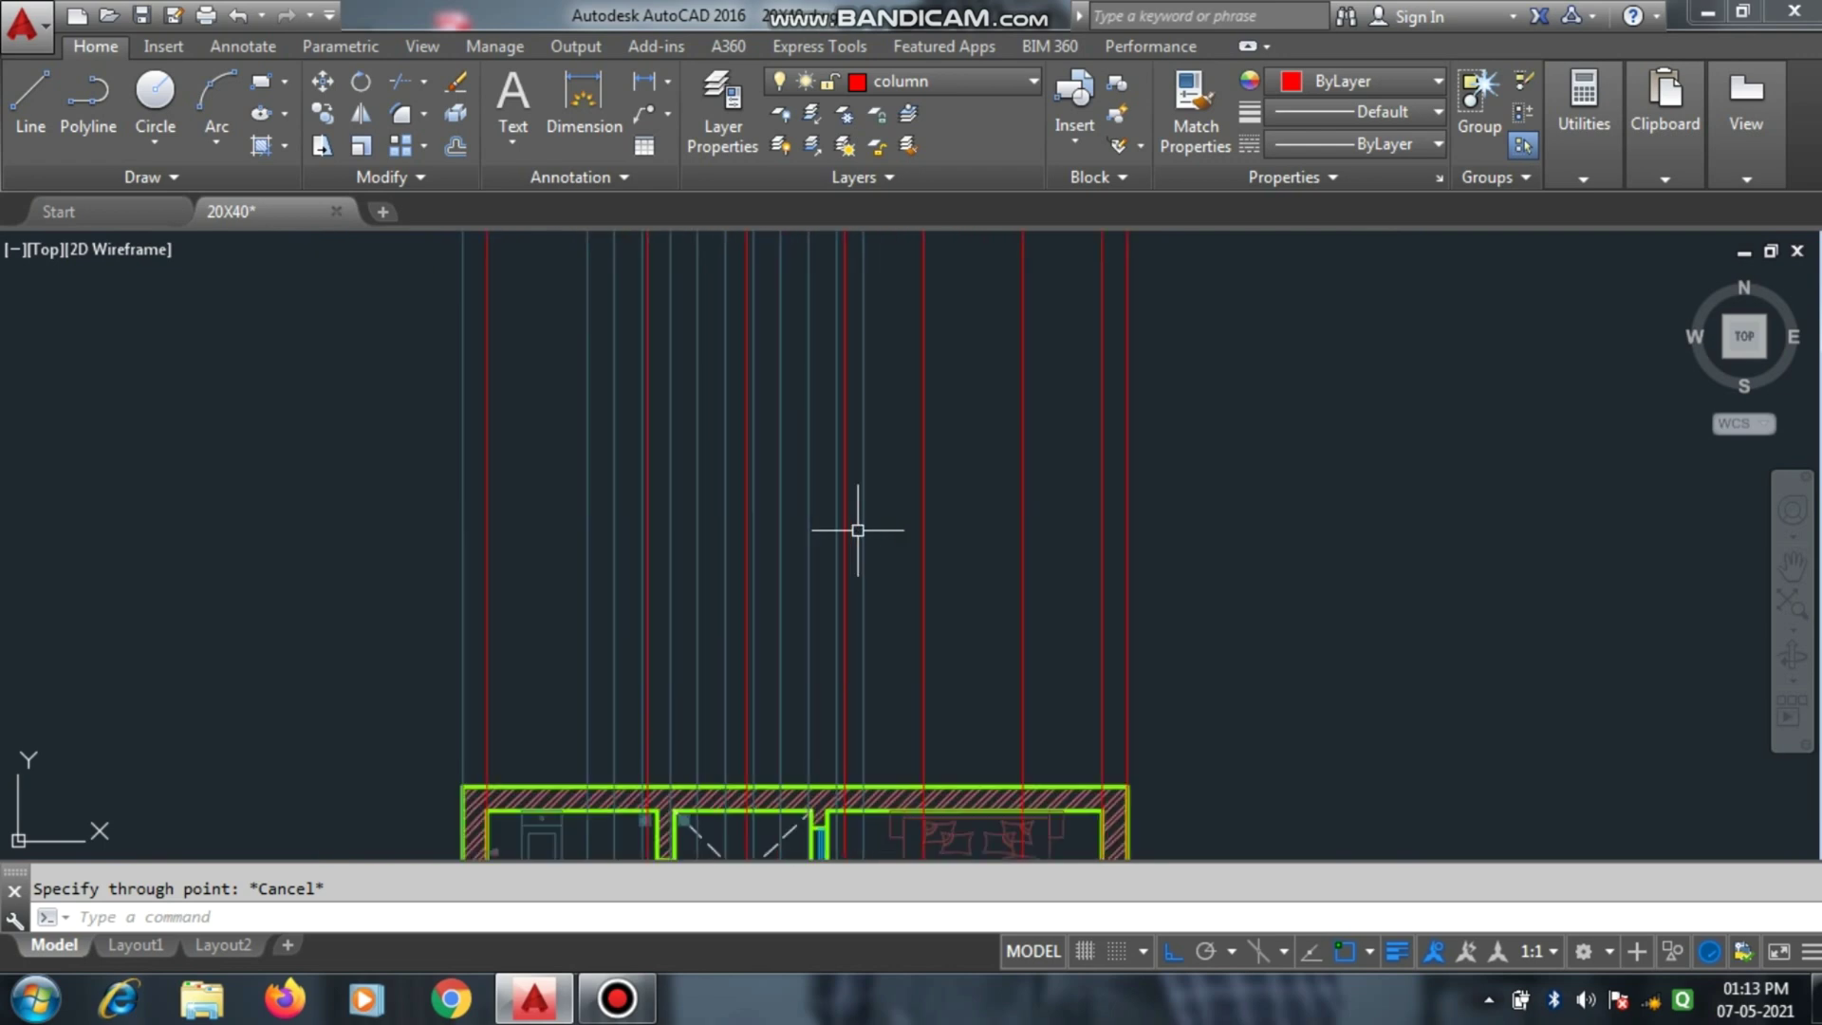
click(935, 81)
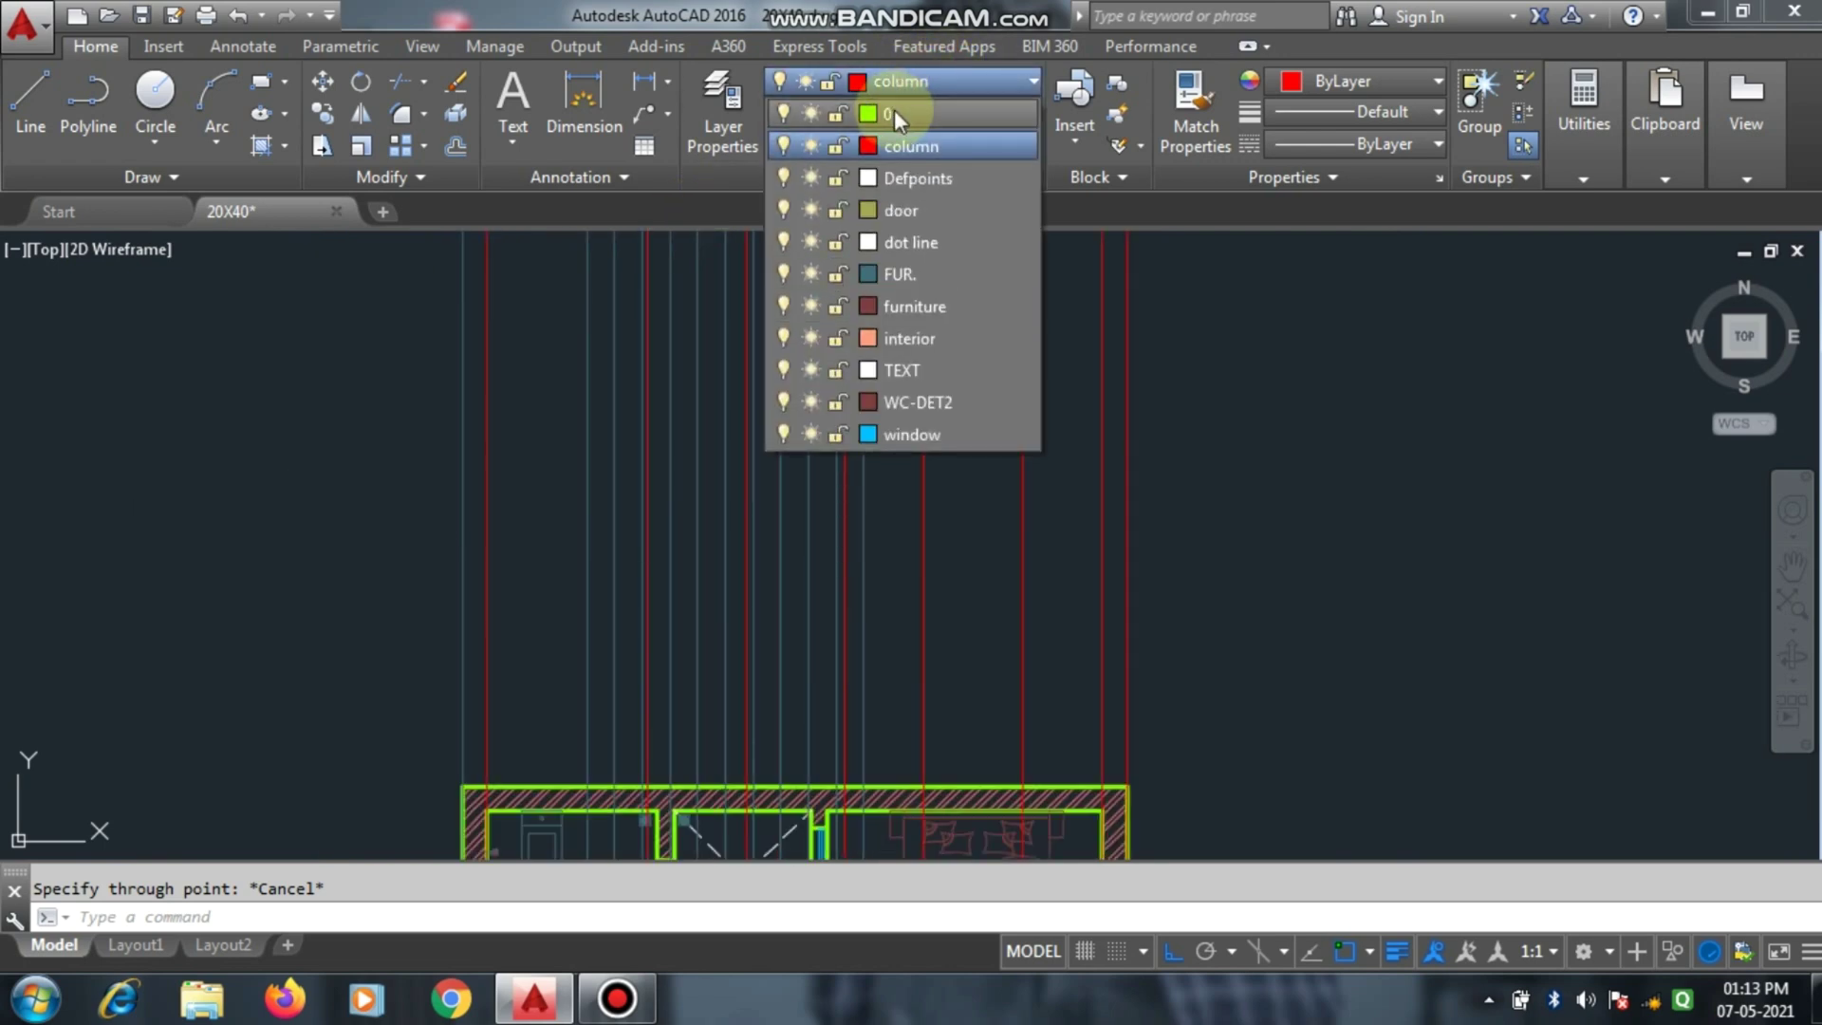
click(945, 116)
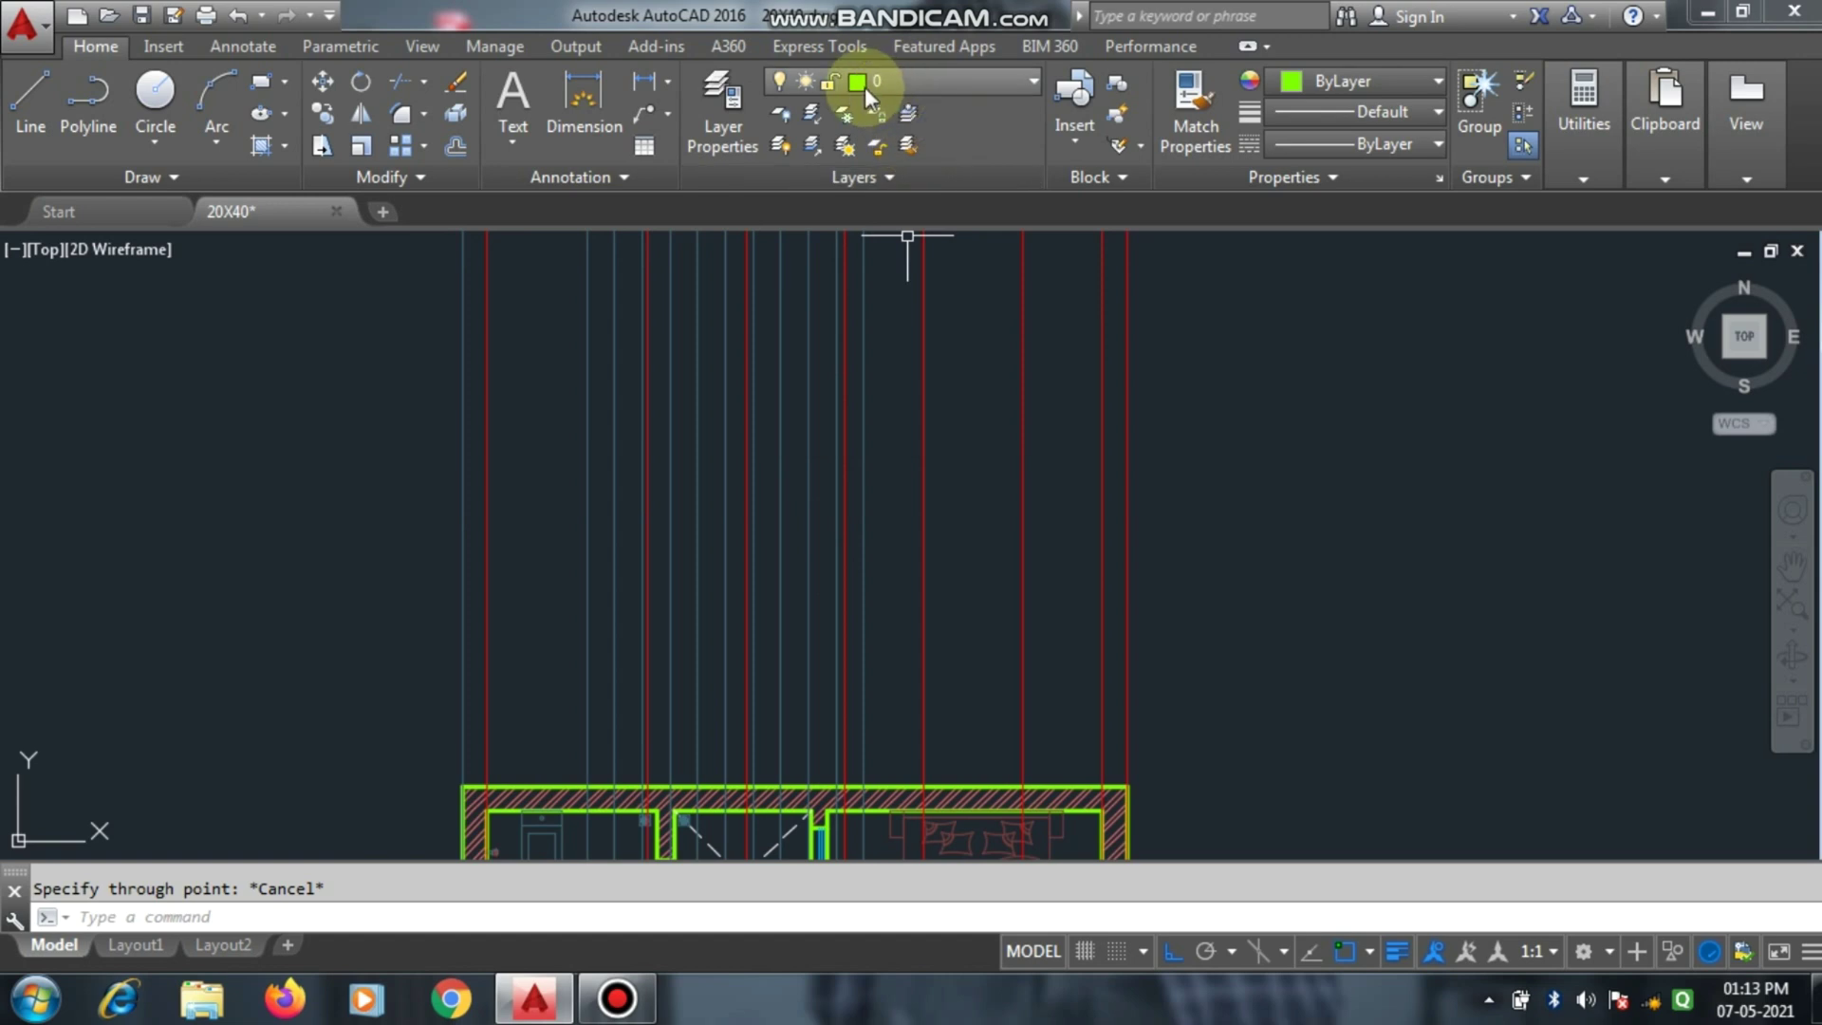
click(930, 88)
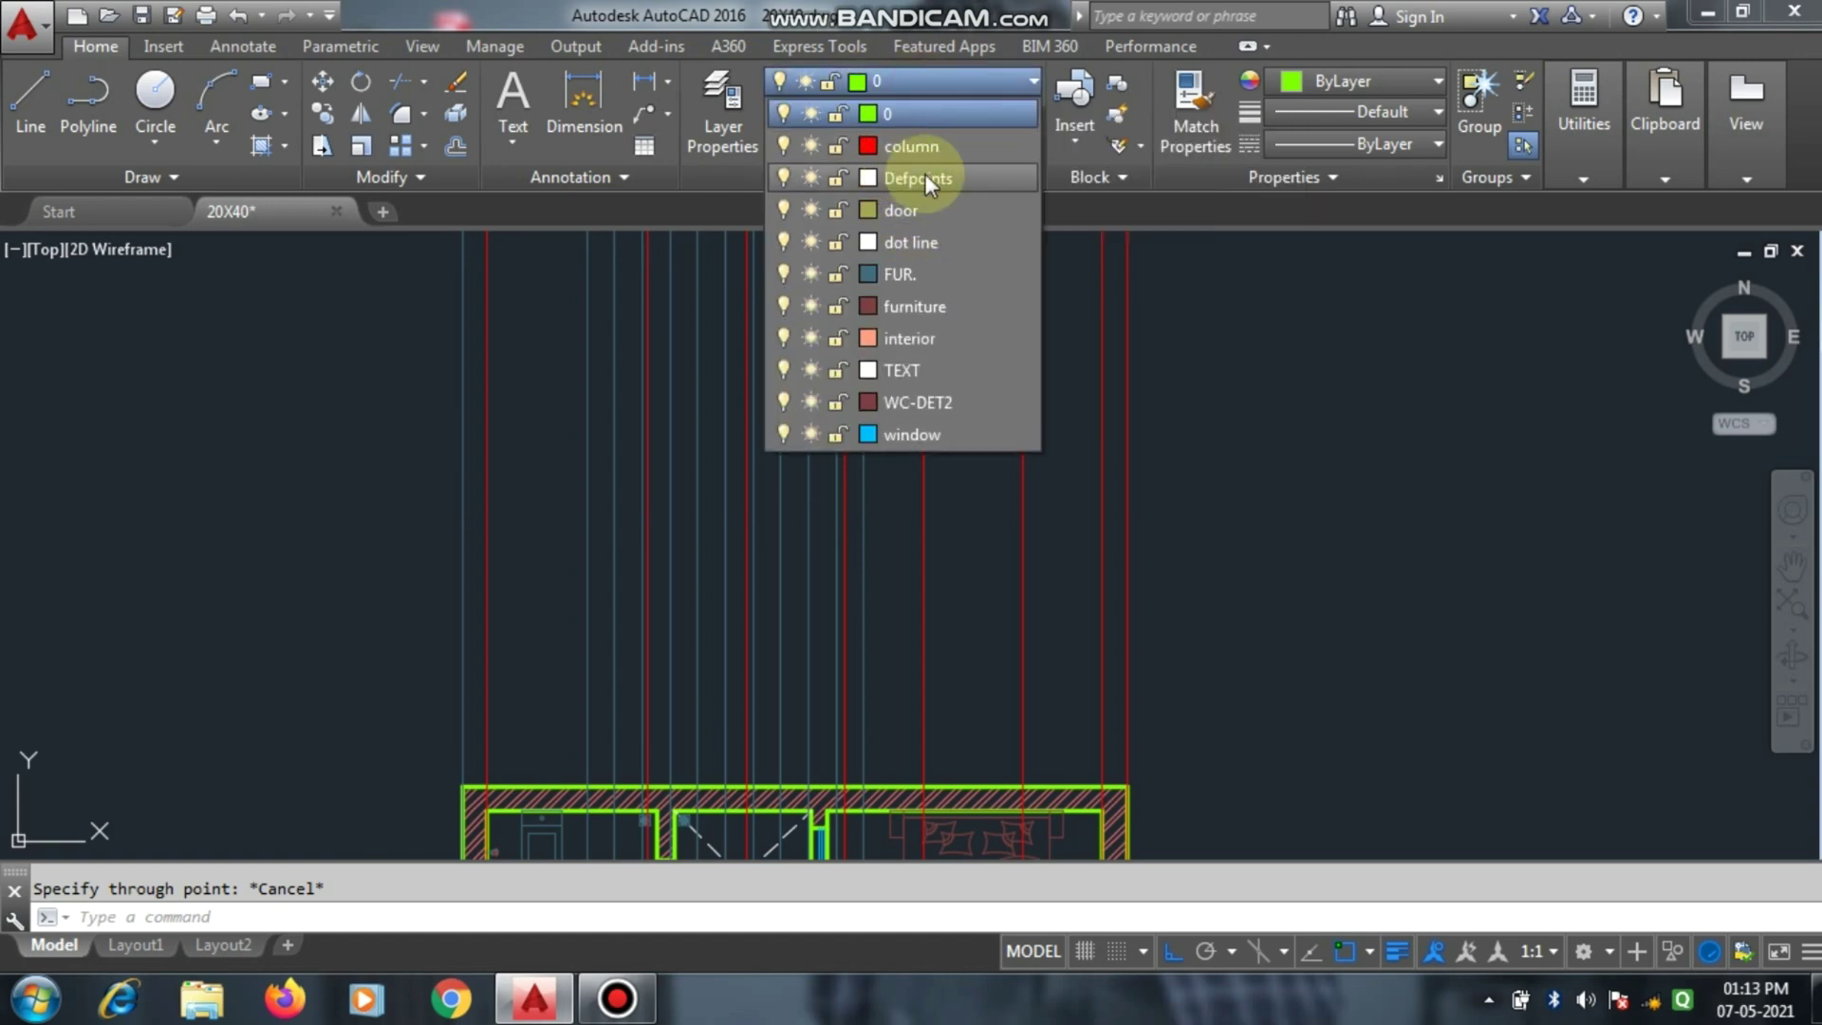
click(953, 178)
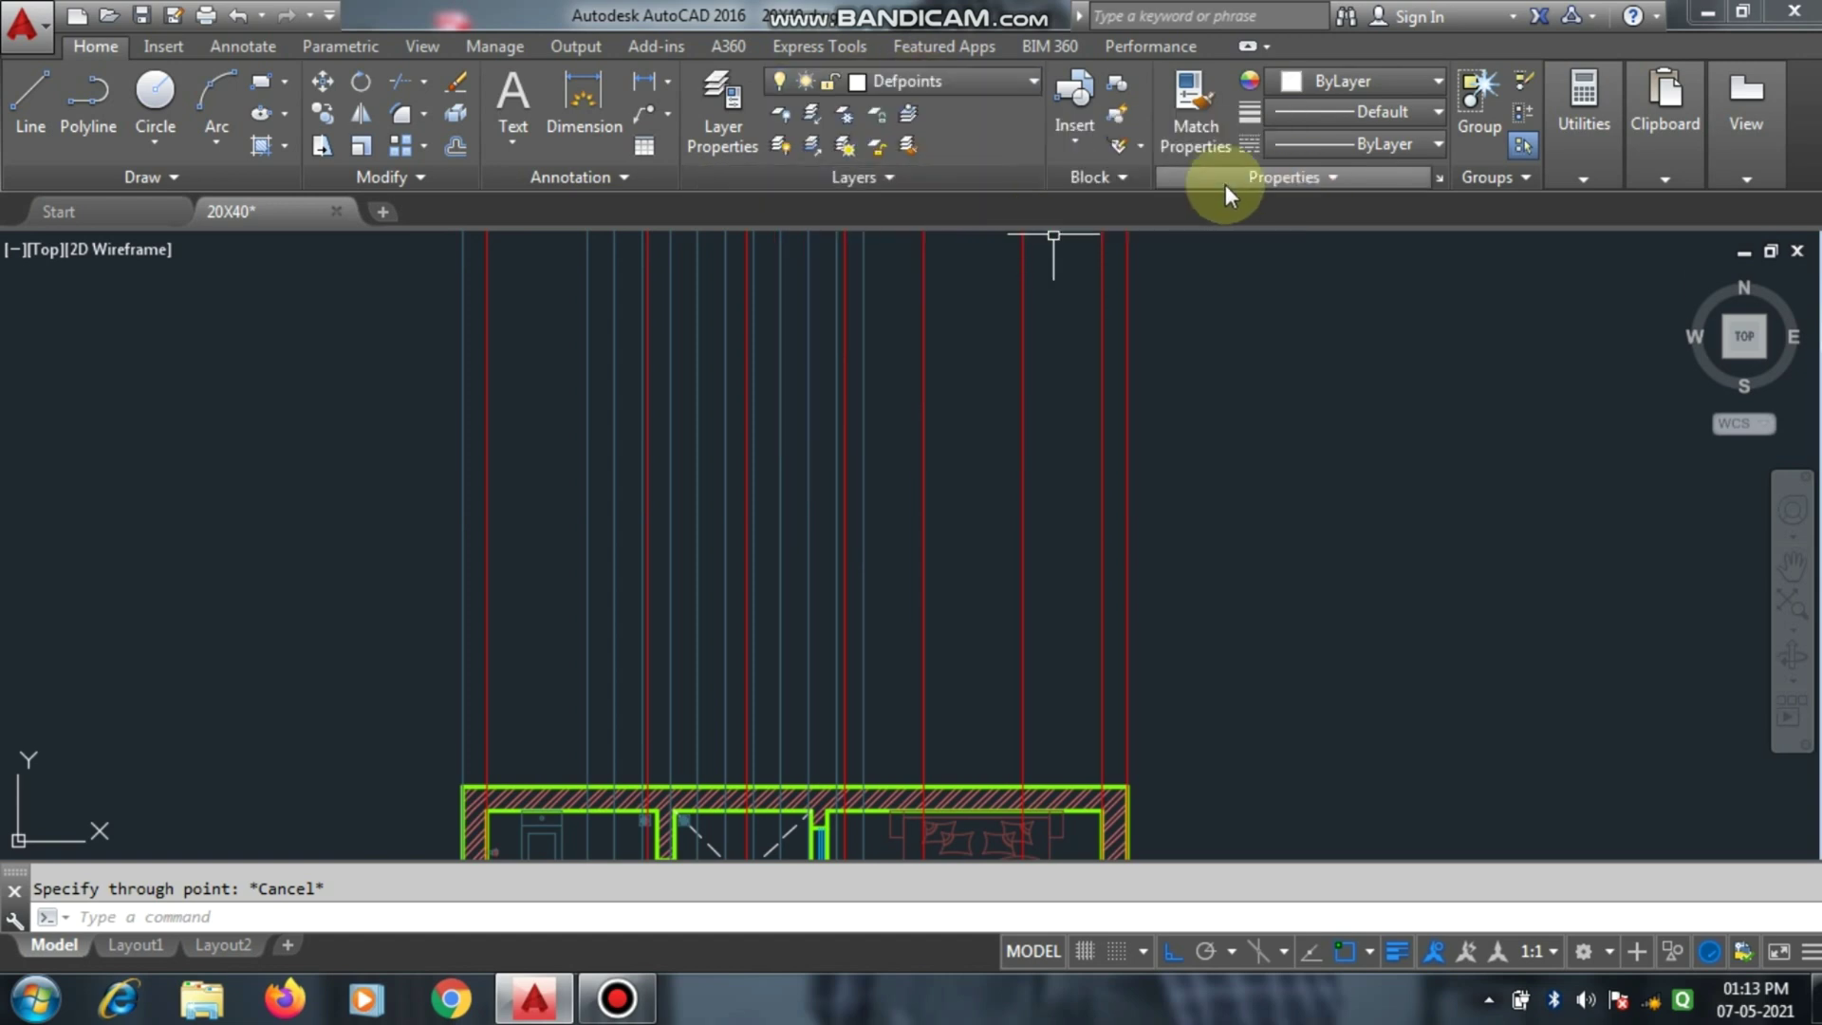
Draw a horizontal line above the plan that crosses all the vertical construction lines and extends past both outermost ones.
scroll(856, 806, down, 5)
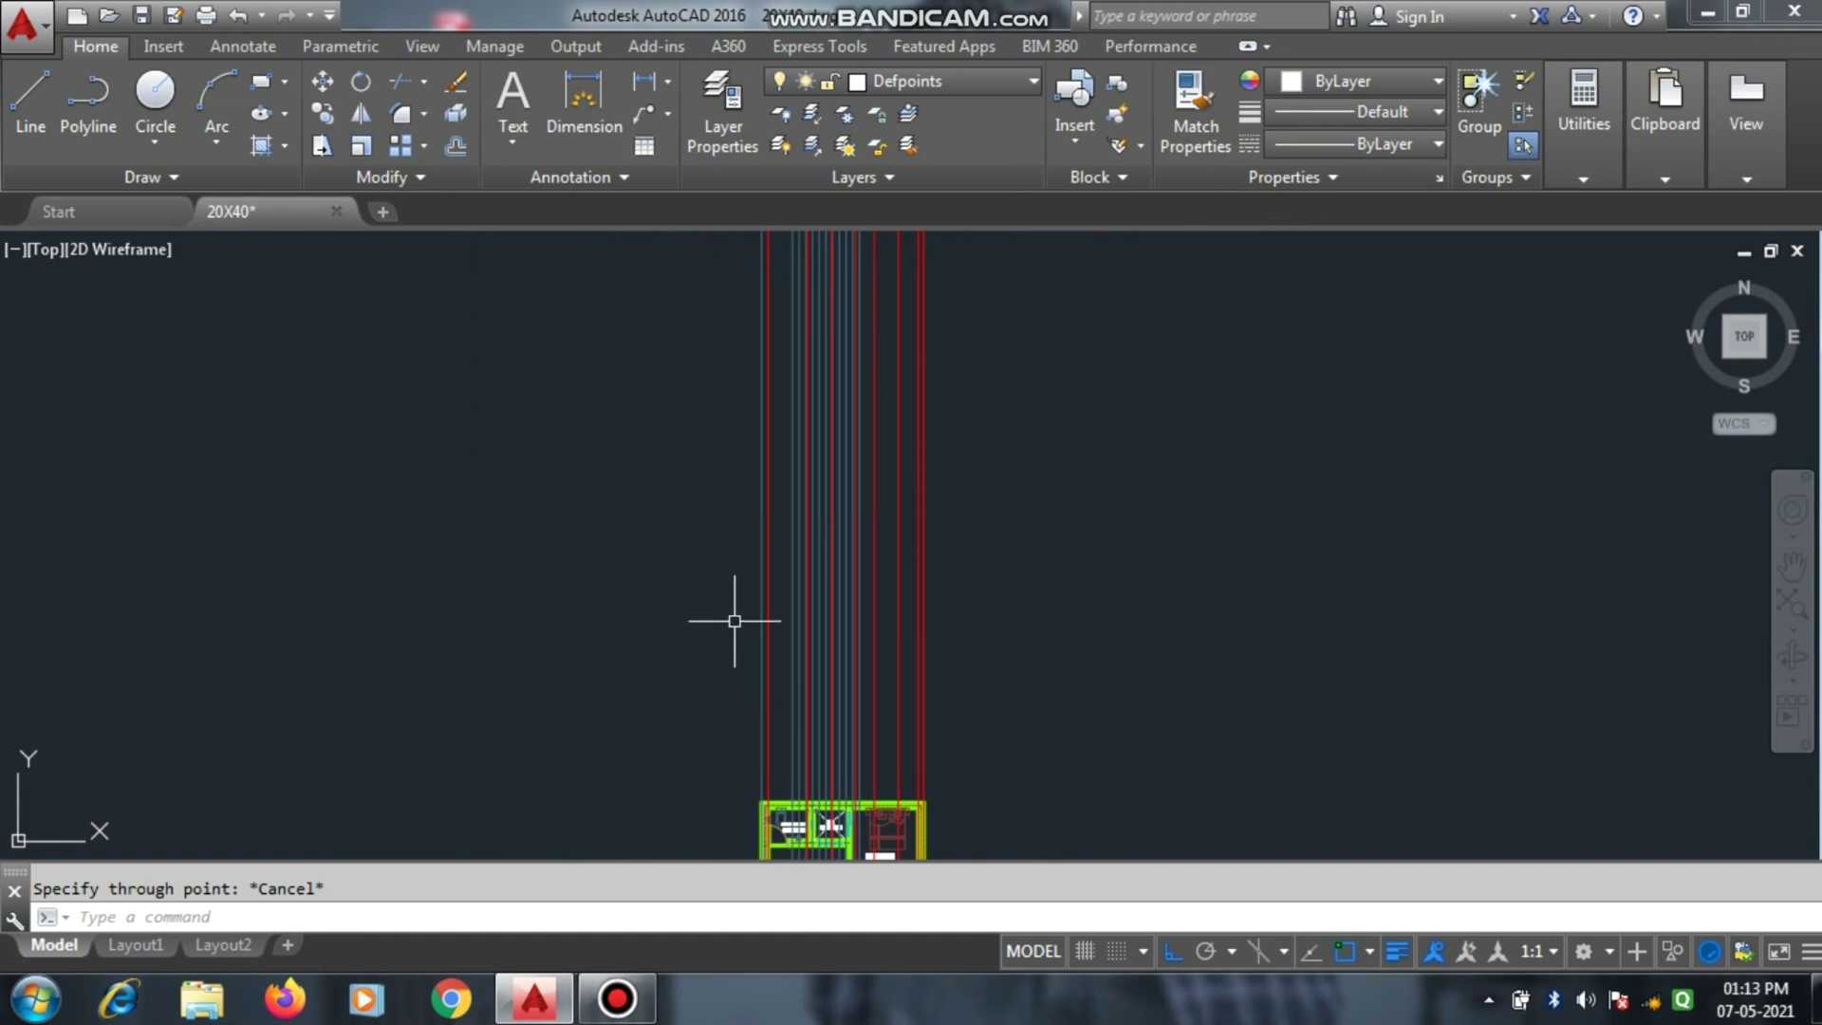
scroll(733, 621, up, 2)
key(Return)
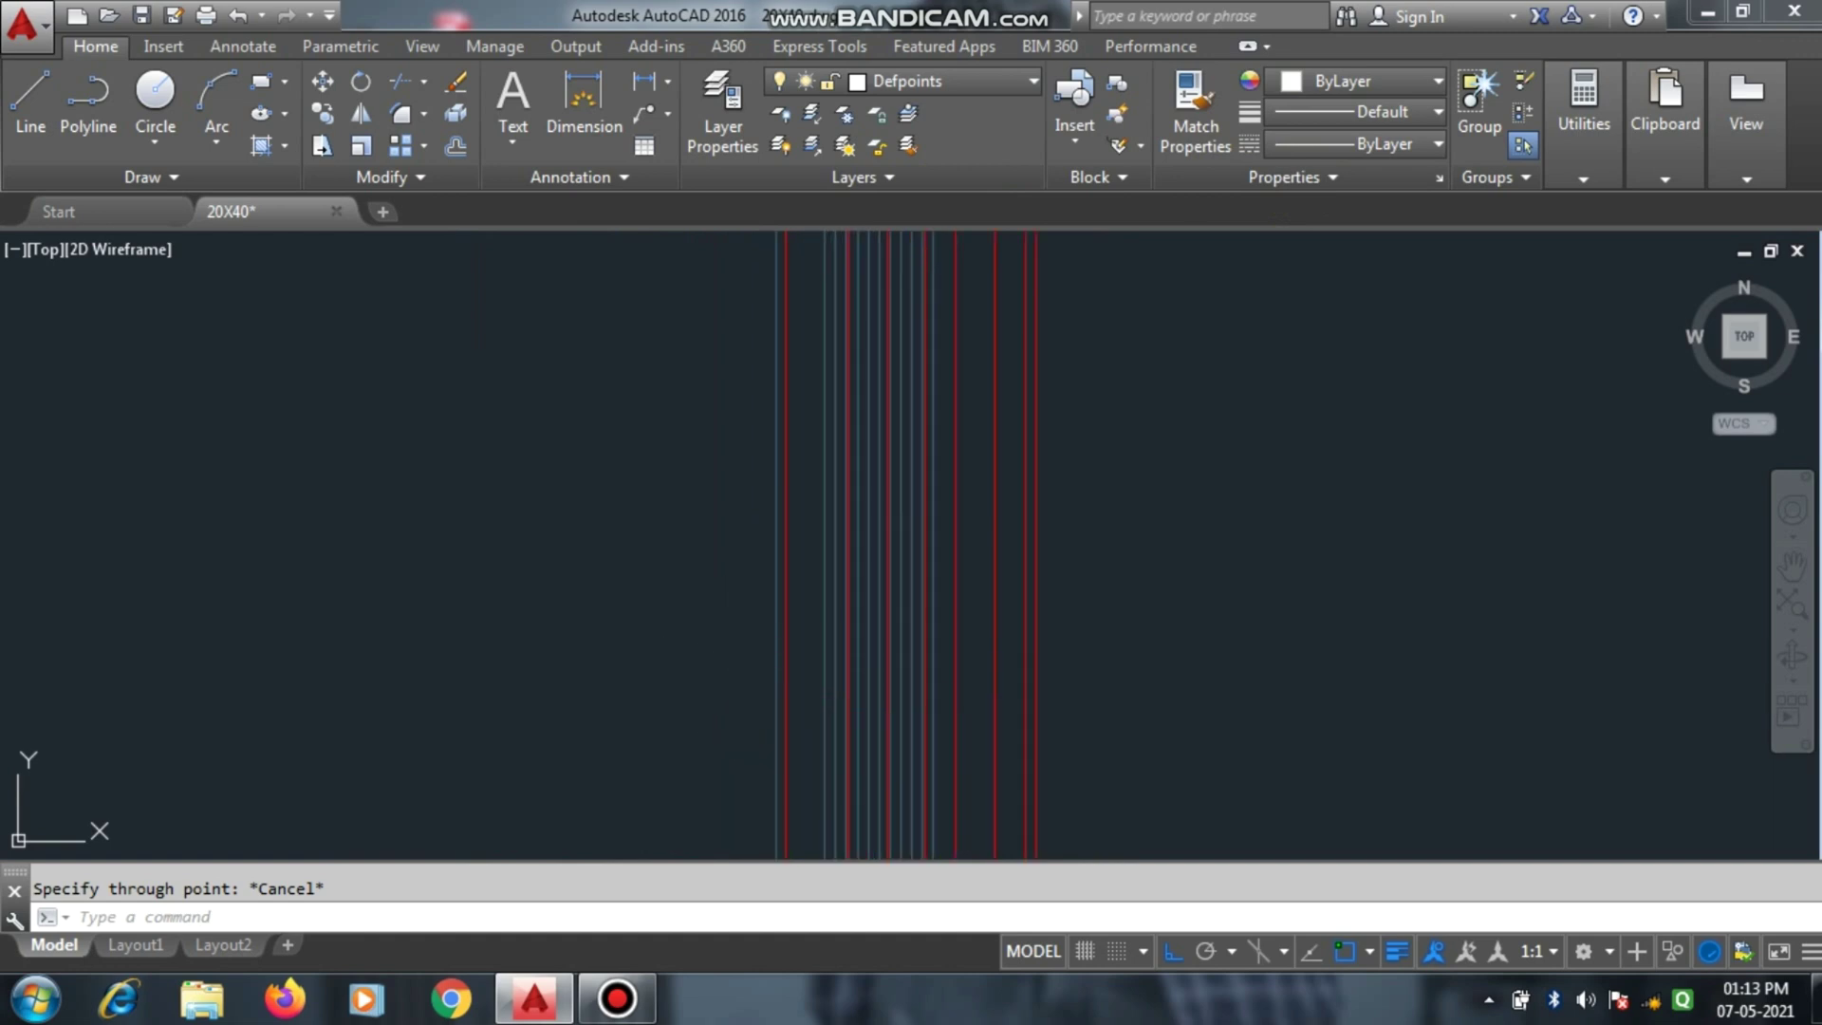
scroll(737, 617, down, 2)
scroll(737, 654, up, 2)
click(730, 617)
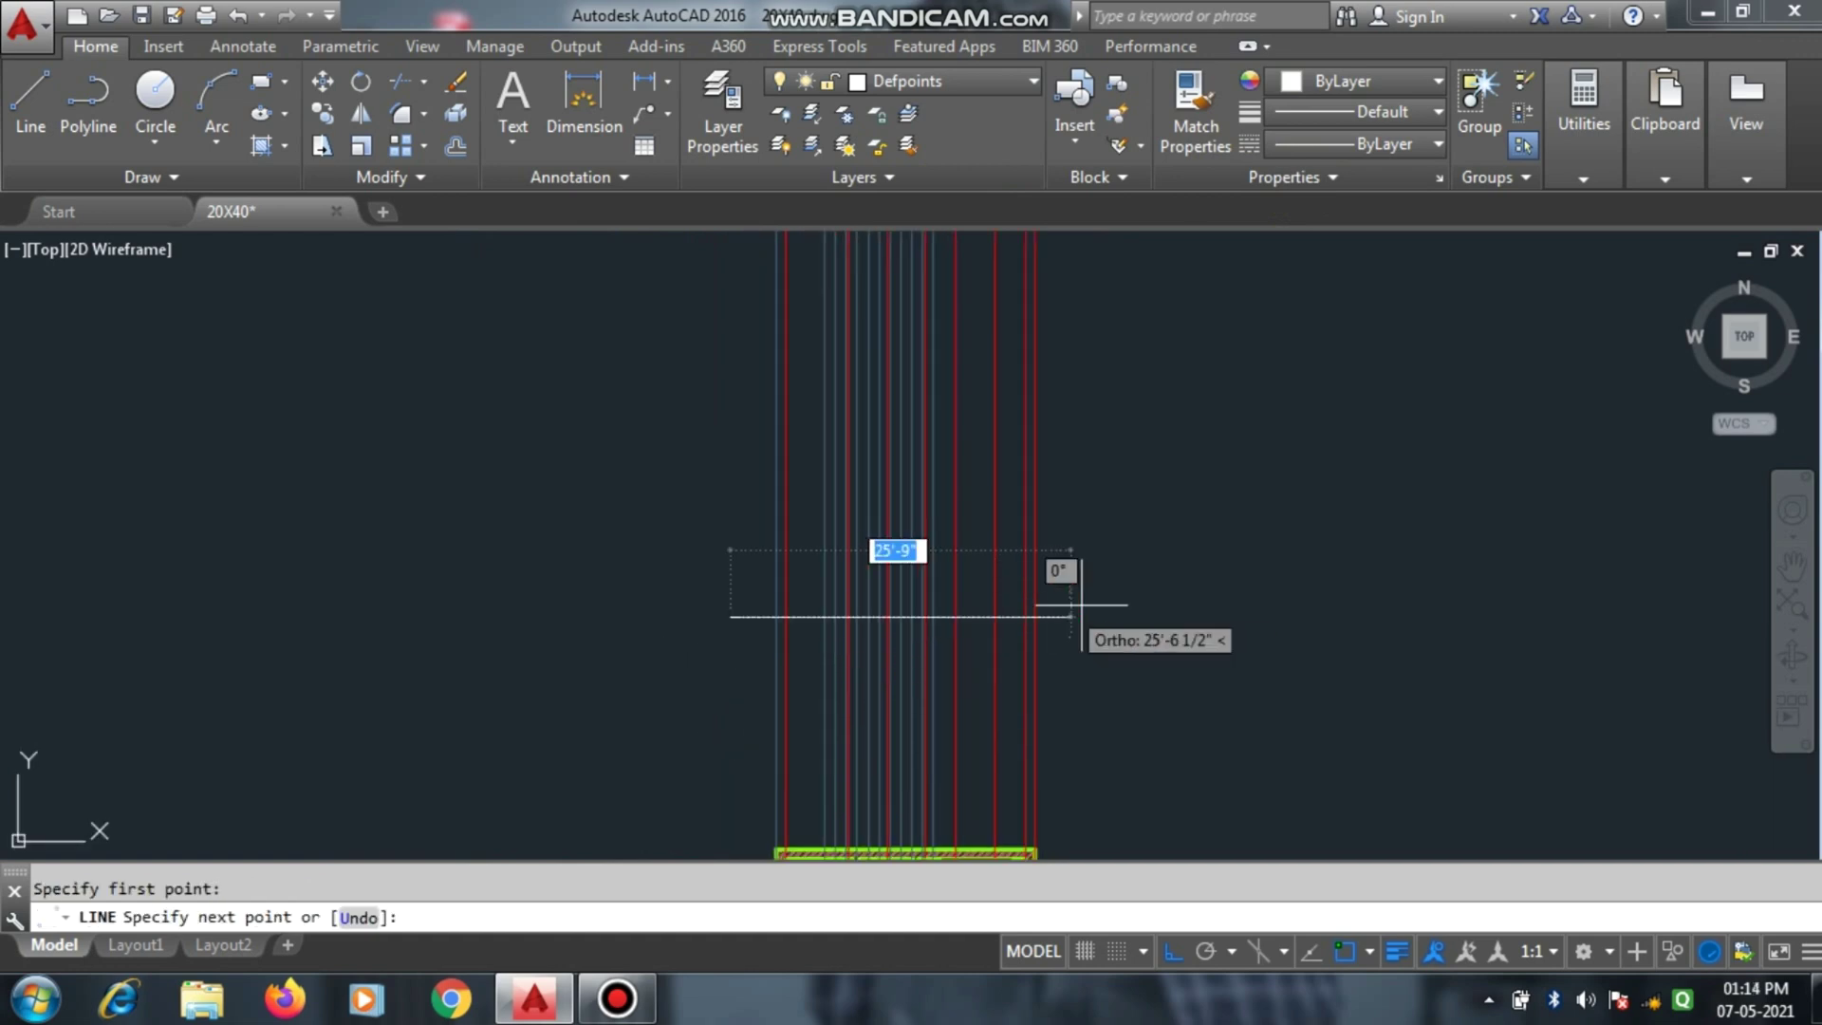
click(1160, 617)
key(Escape)
scroll(1098, 637, up, 3)
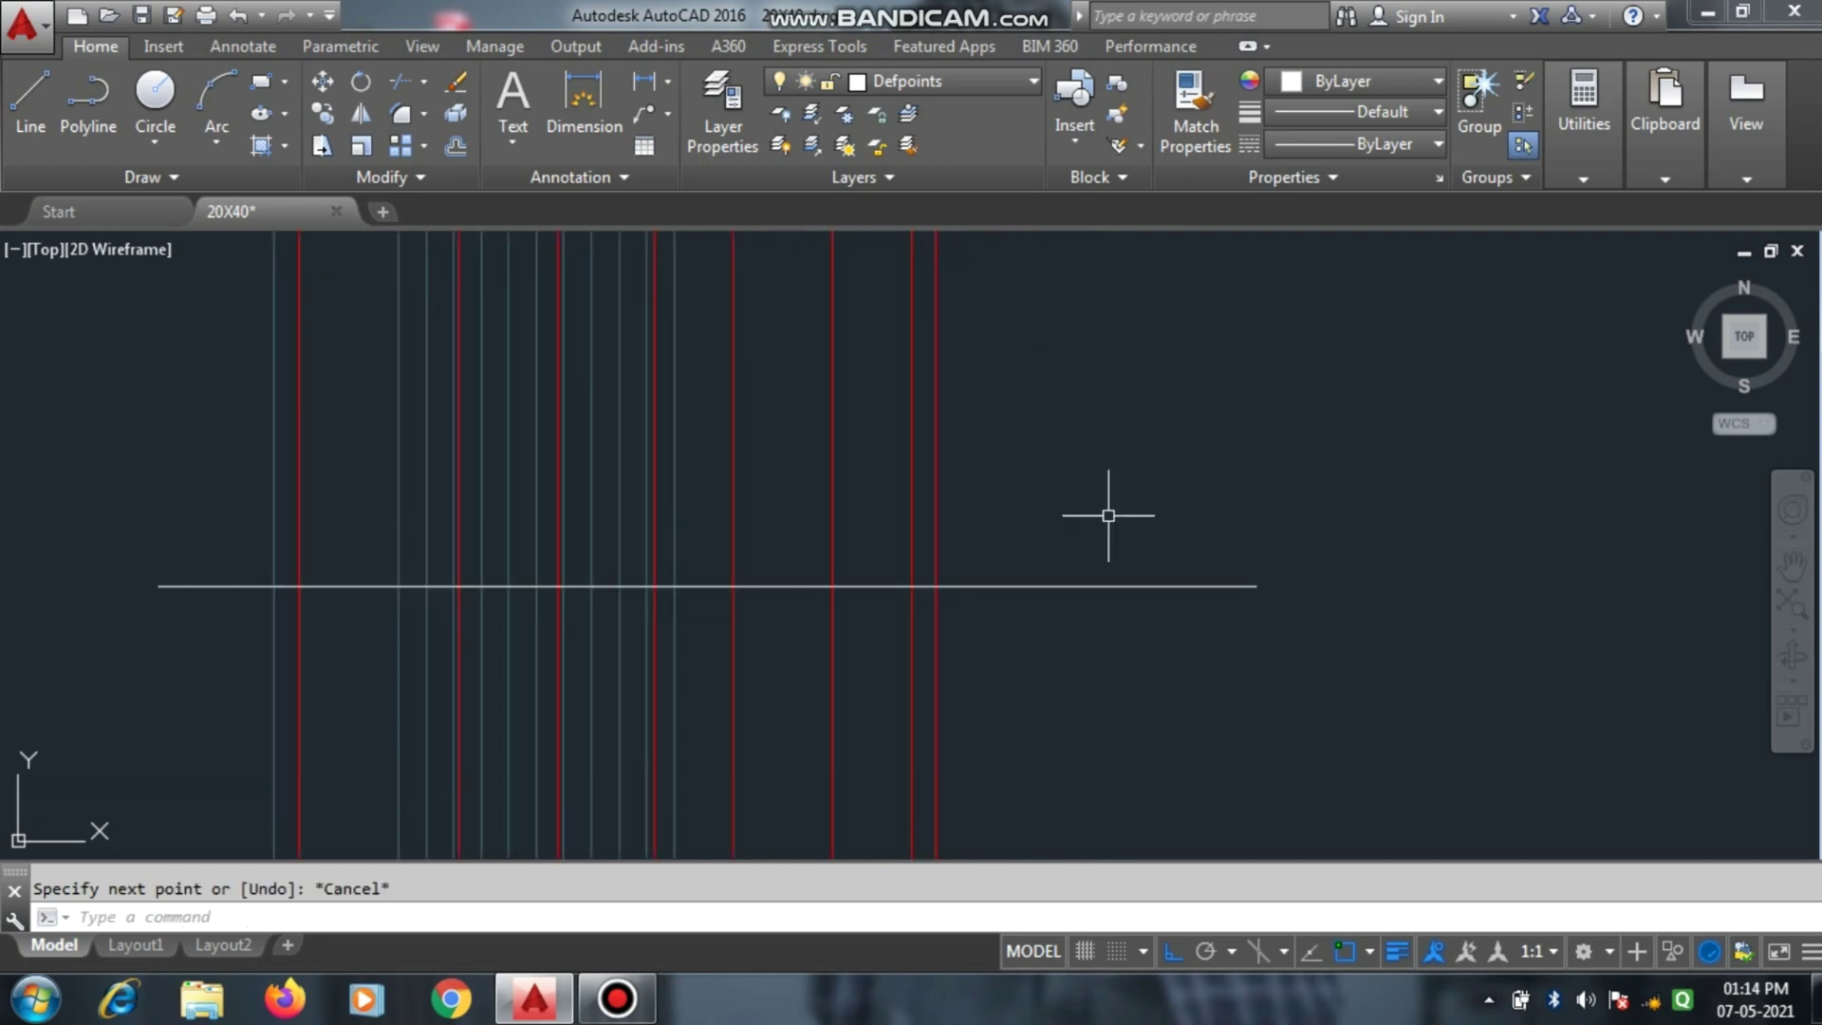
Draw the first stair step: a 7-inch riser up from the base line at the outermost stair construction line, with a tread to the next line.
scroll(578, 579, up, 3)
scroll(570, 564, down, 3)
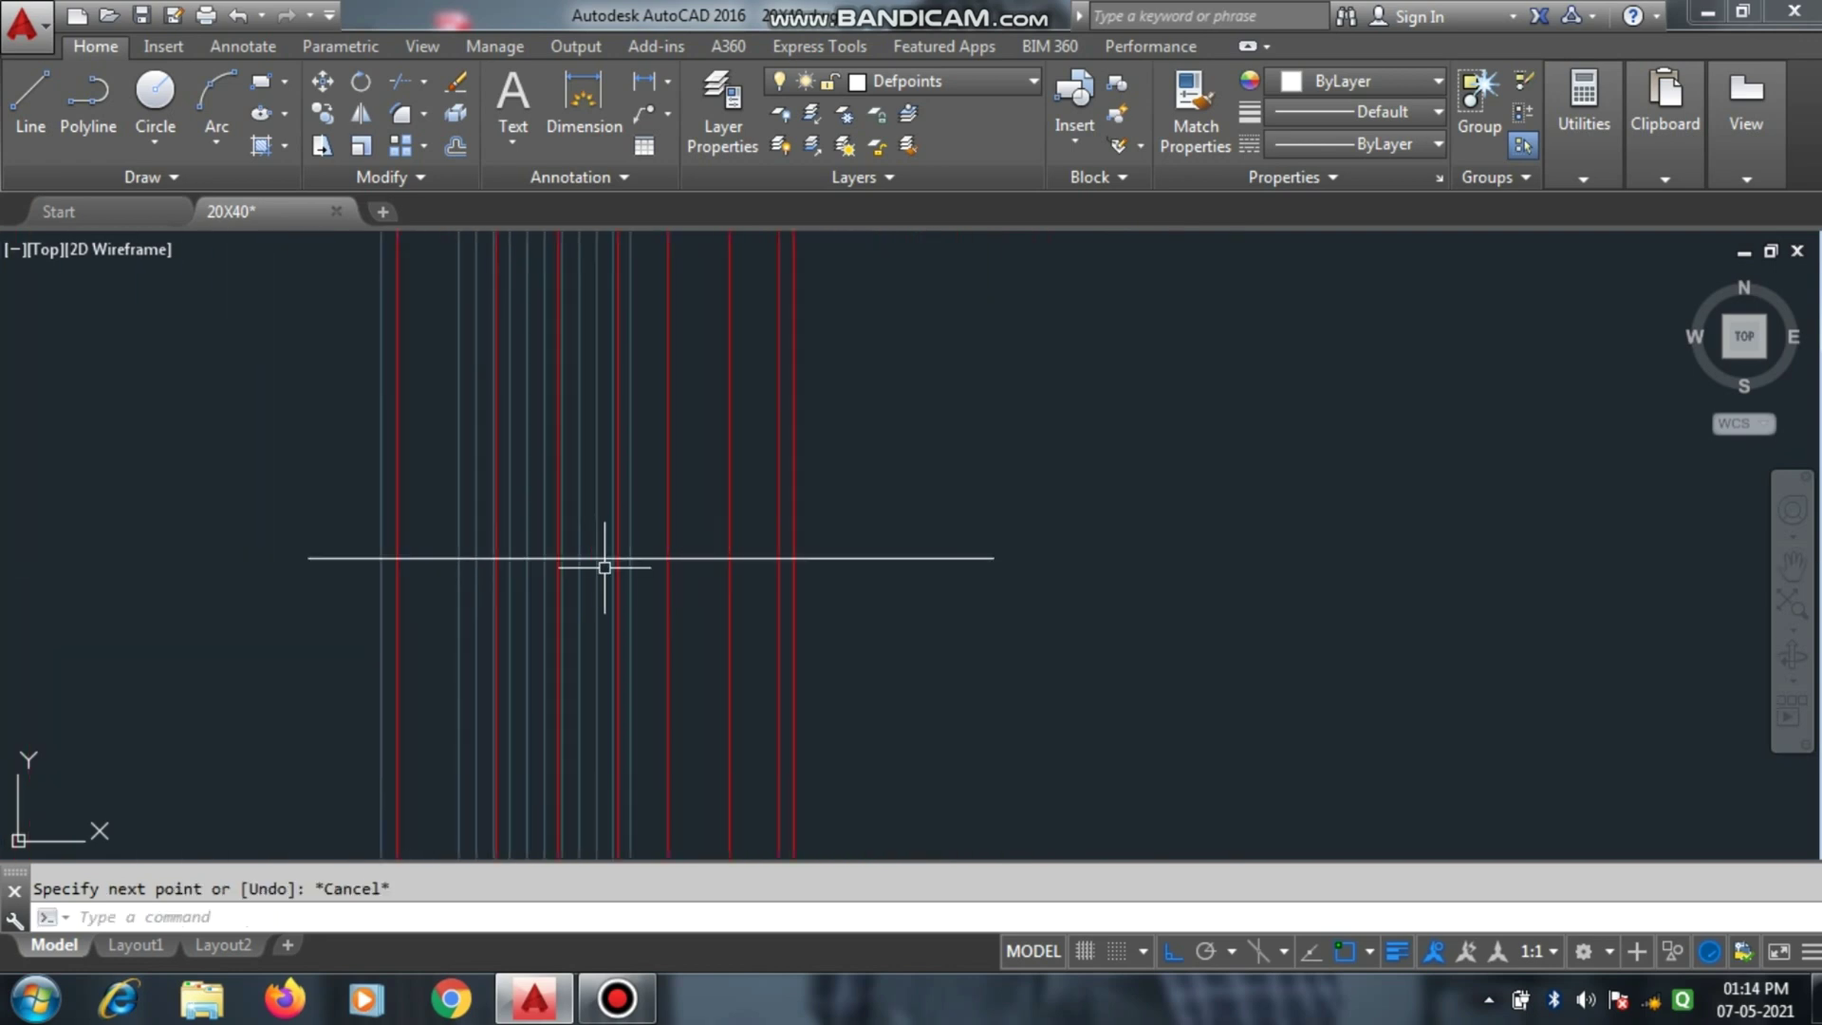
scroll(655, 543, up, 4)
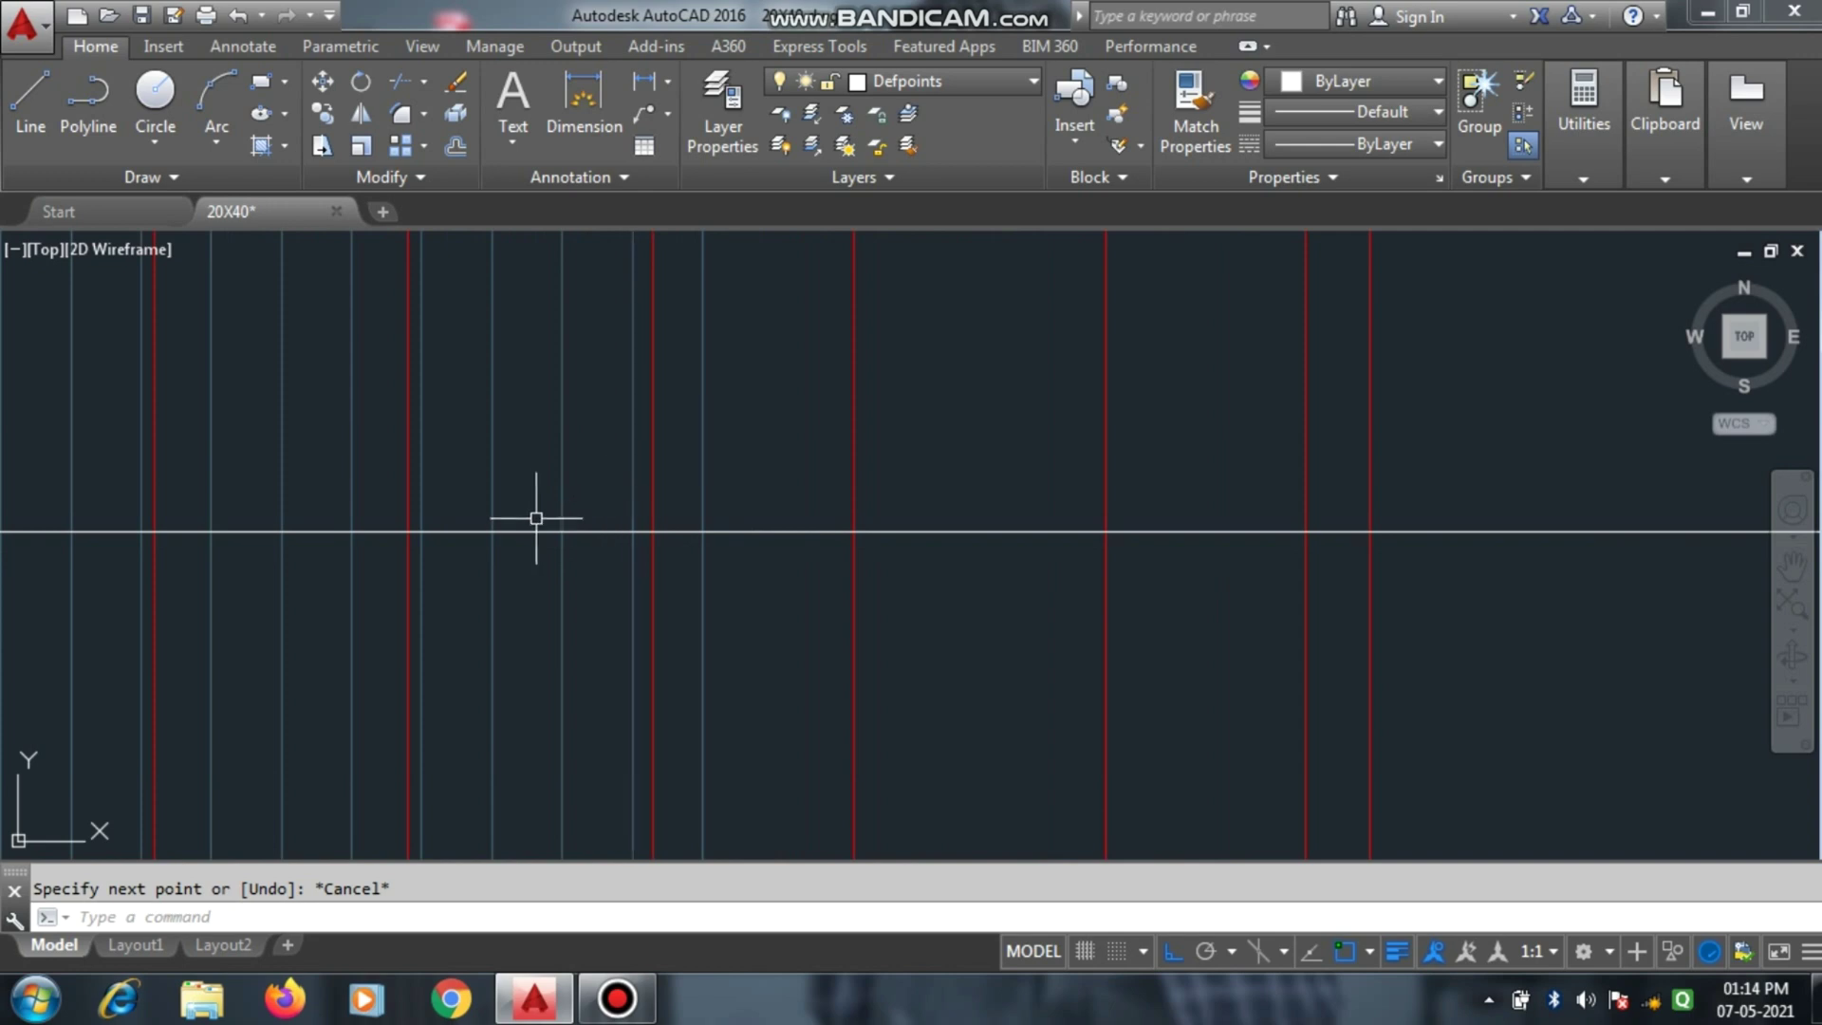
scroll(883, 627, down, 2)
scroll(737, 570, up, 2)
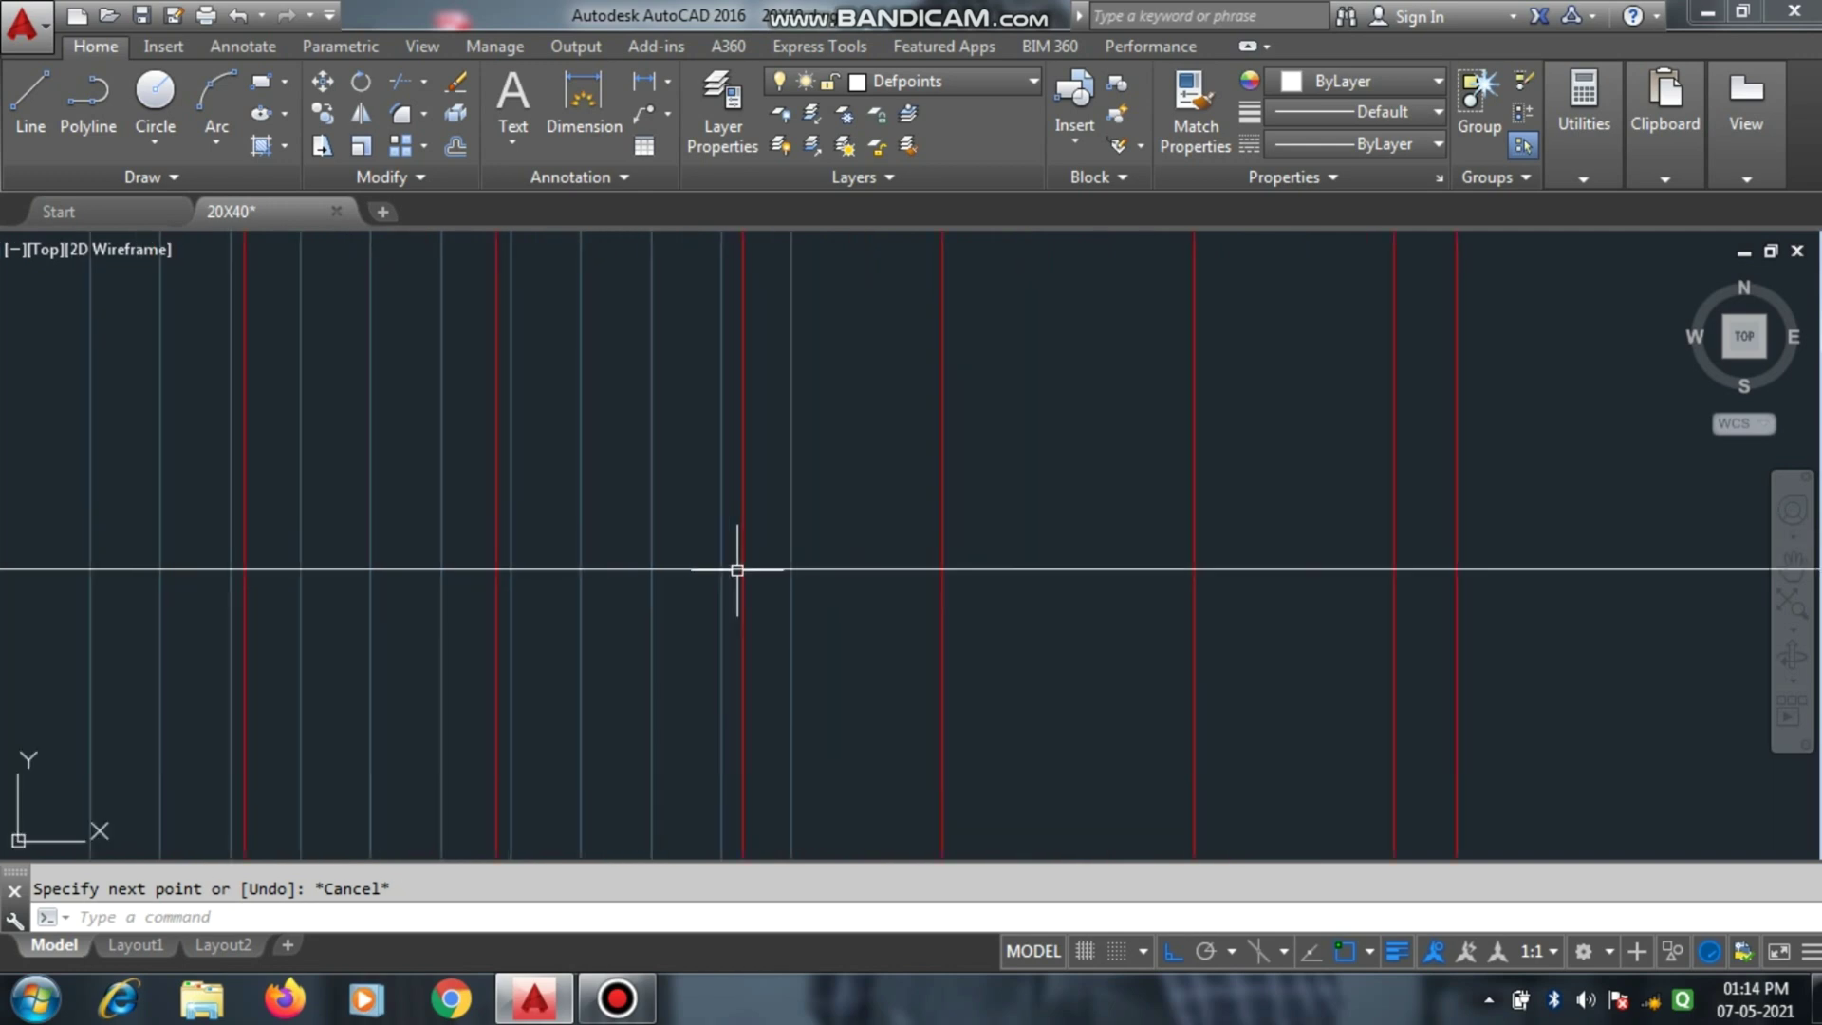
scroll(803, 536, up, 2)
text(l)
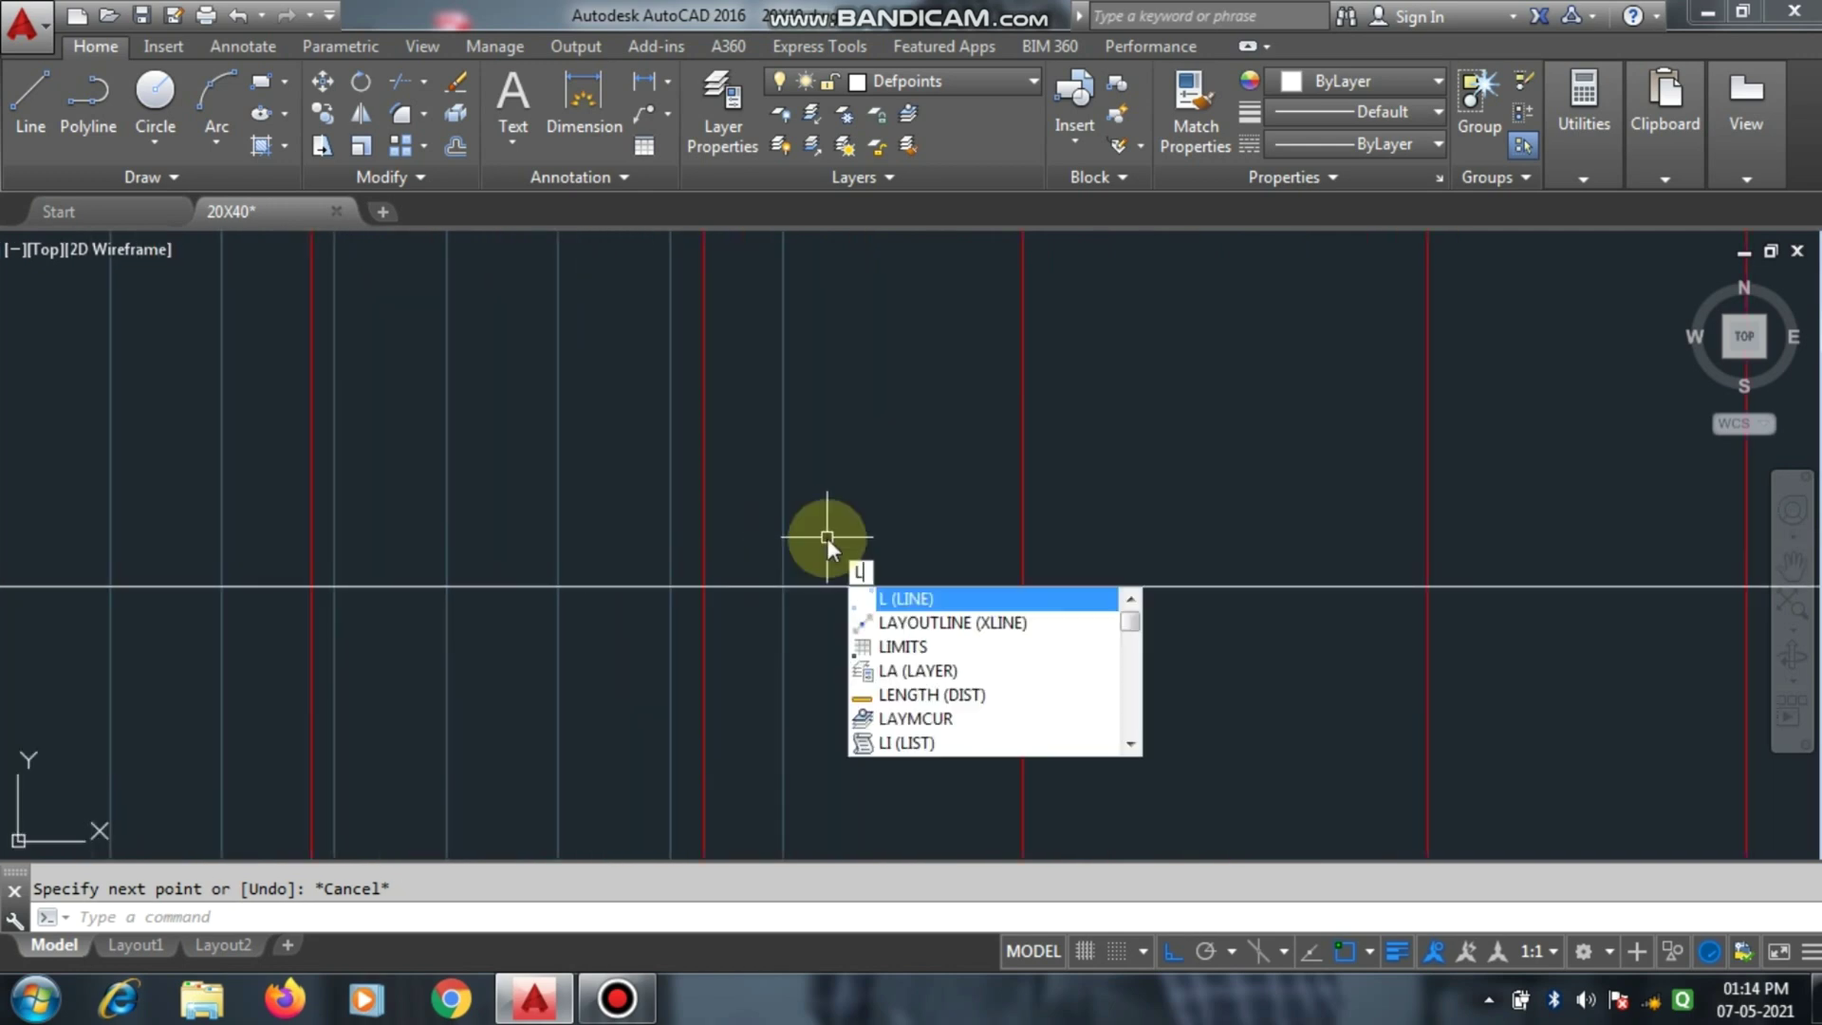
key(Return)
scroll(878, 348, down, 4)
scroll(878, 348, up, 3)
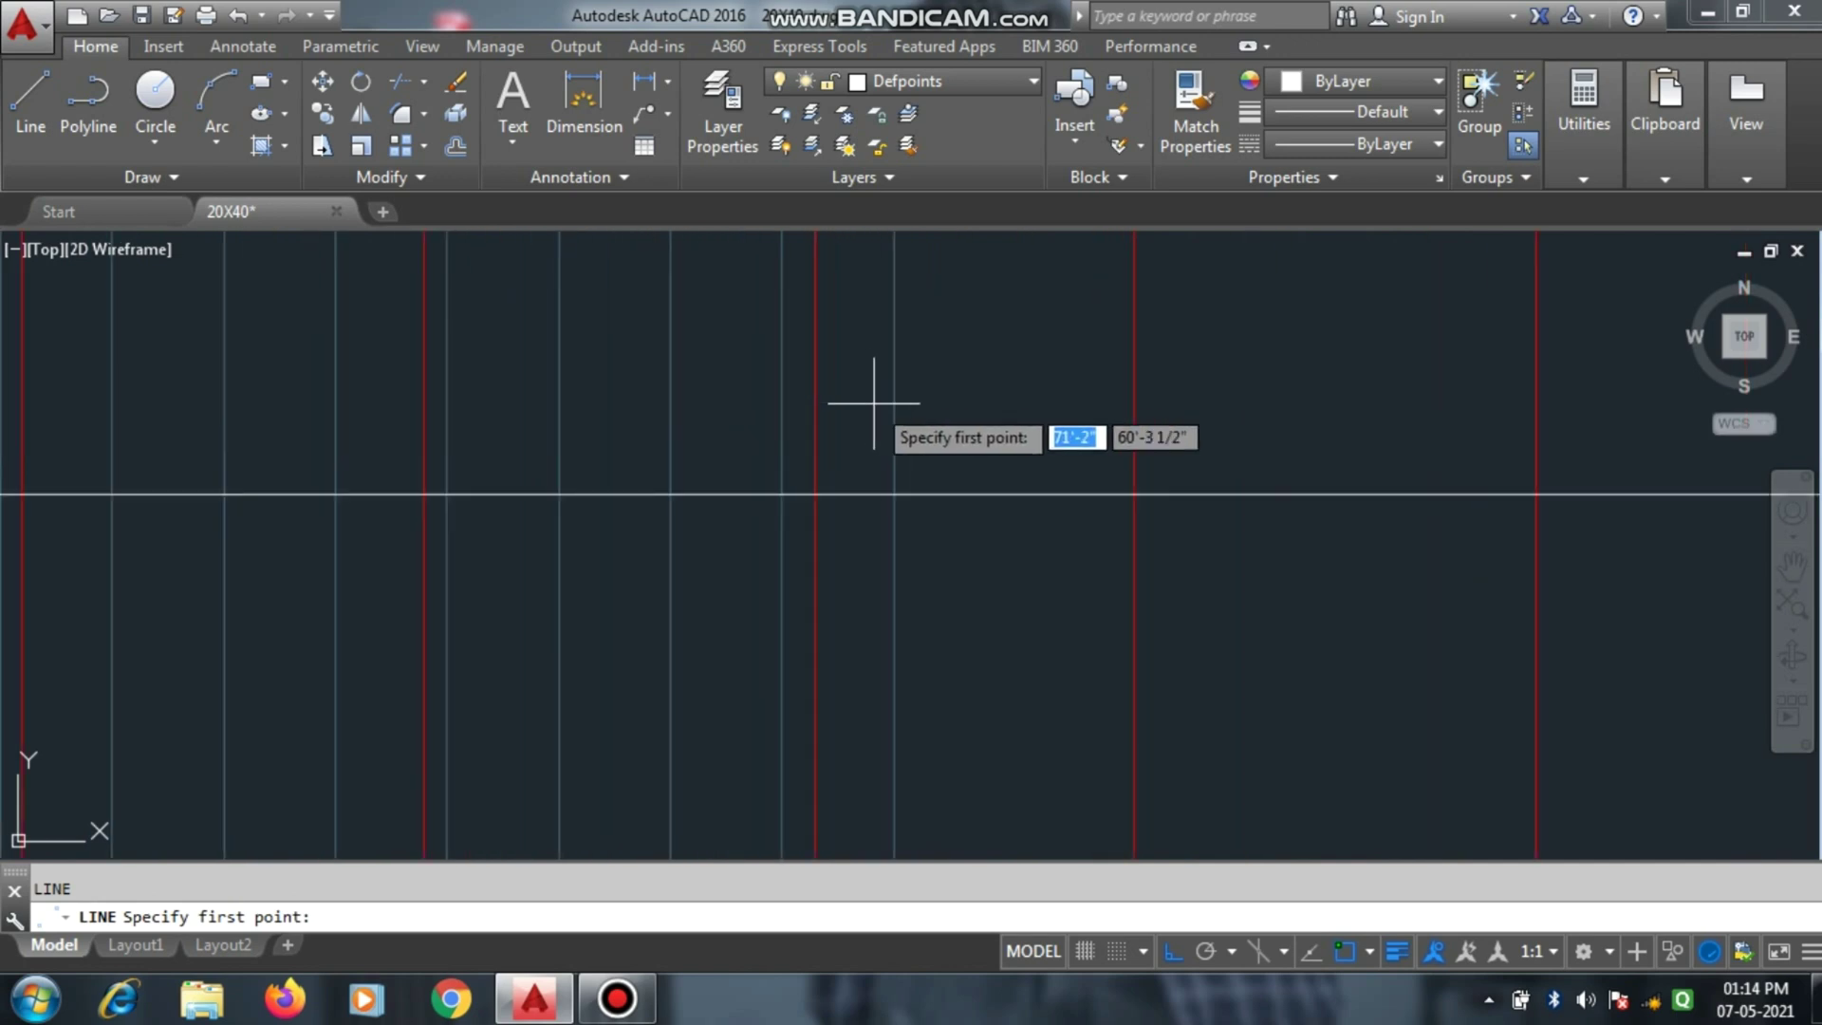
click(893, 494)
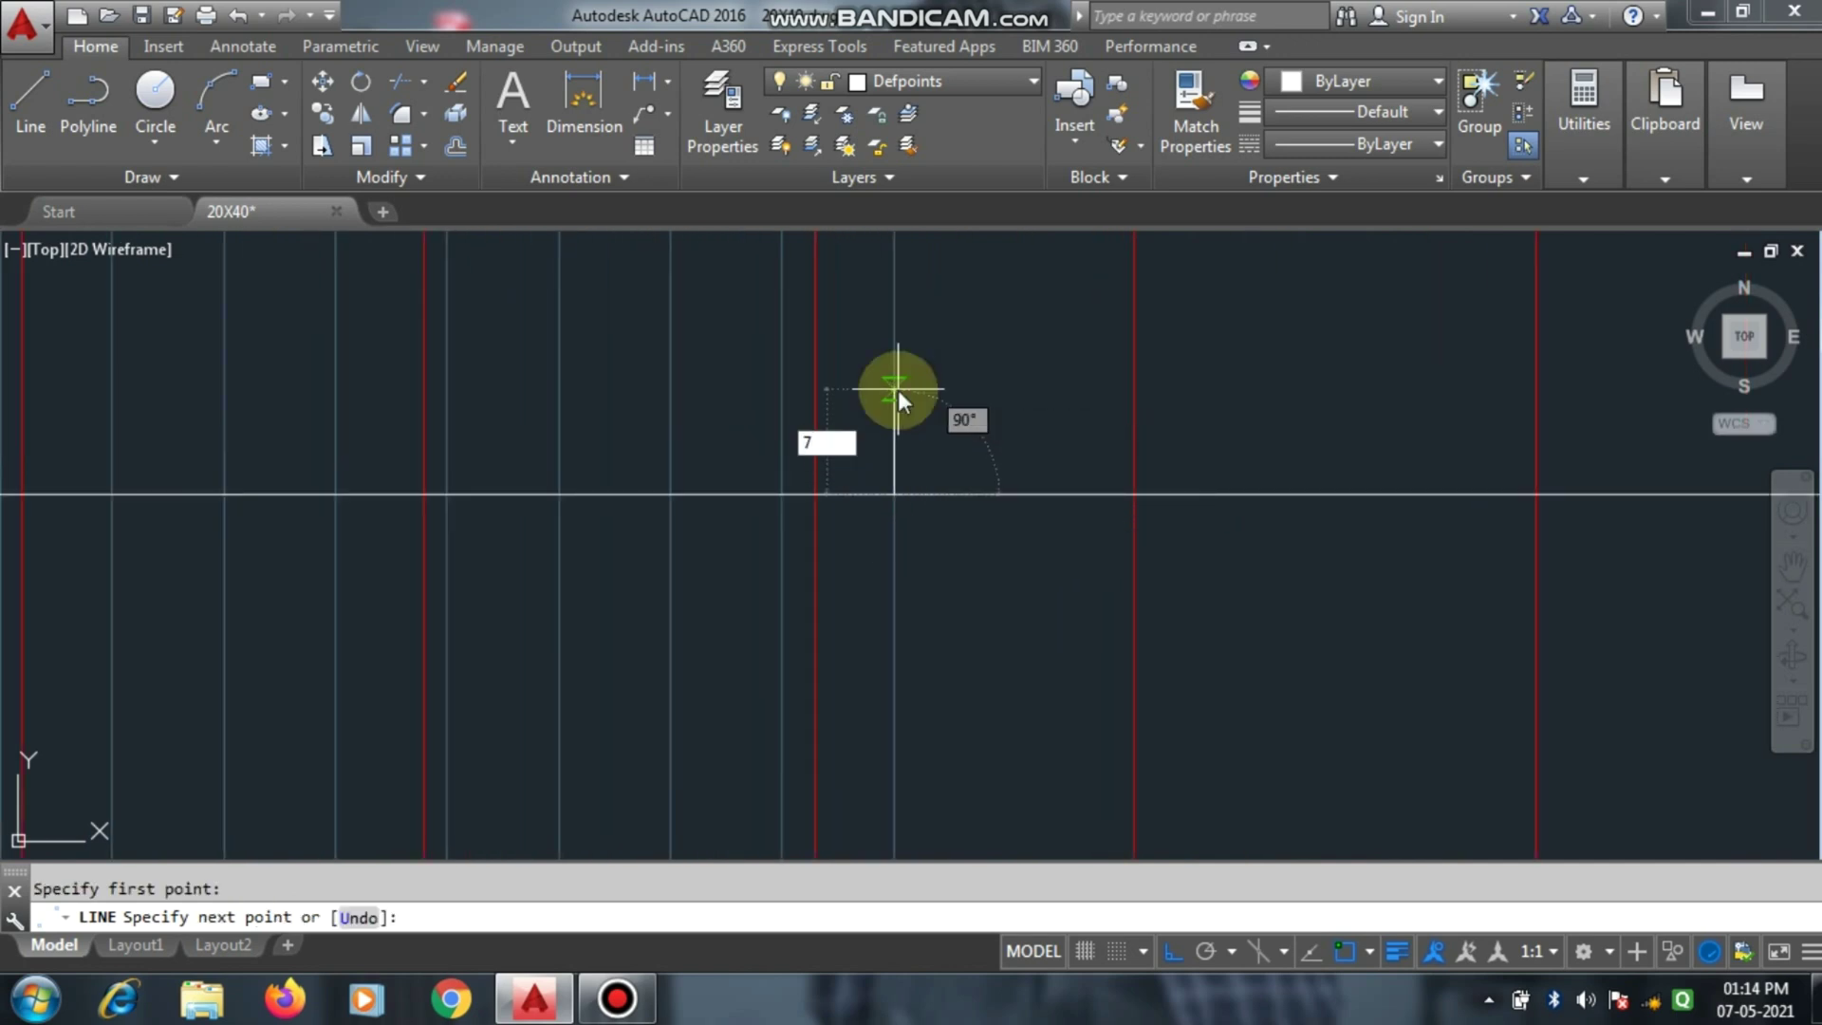
key(Return)
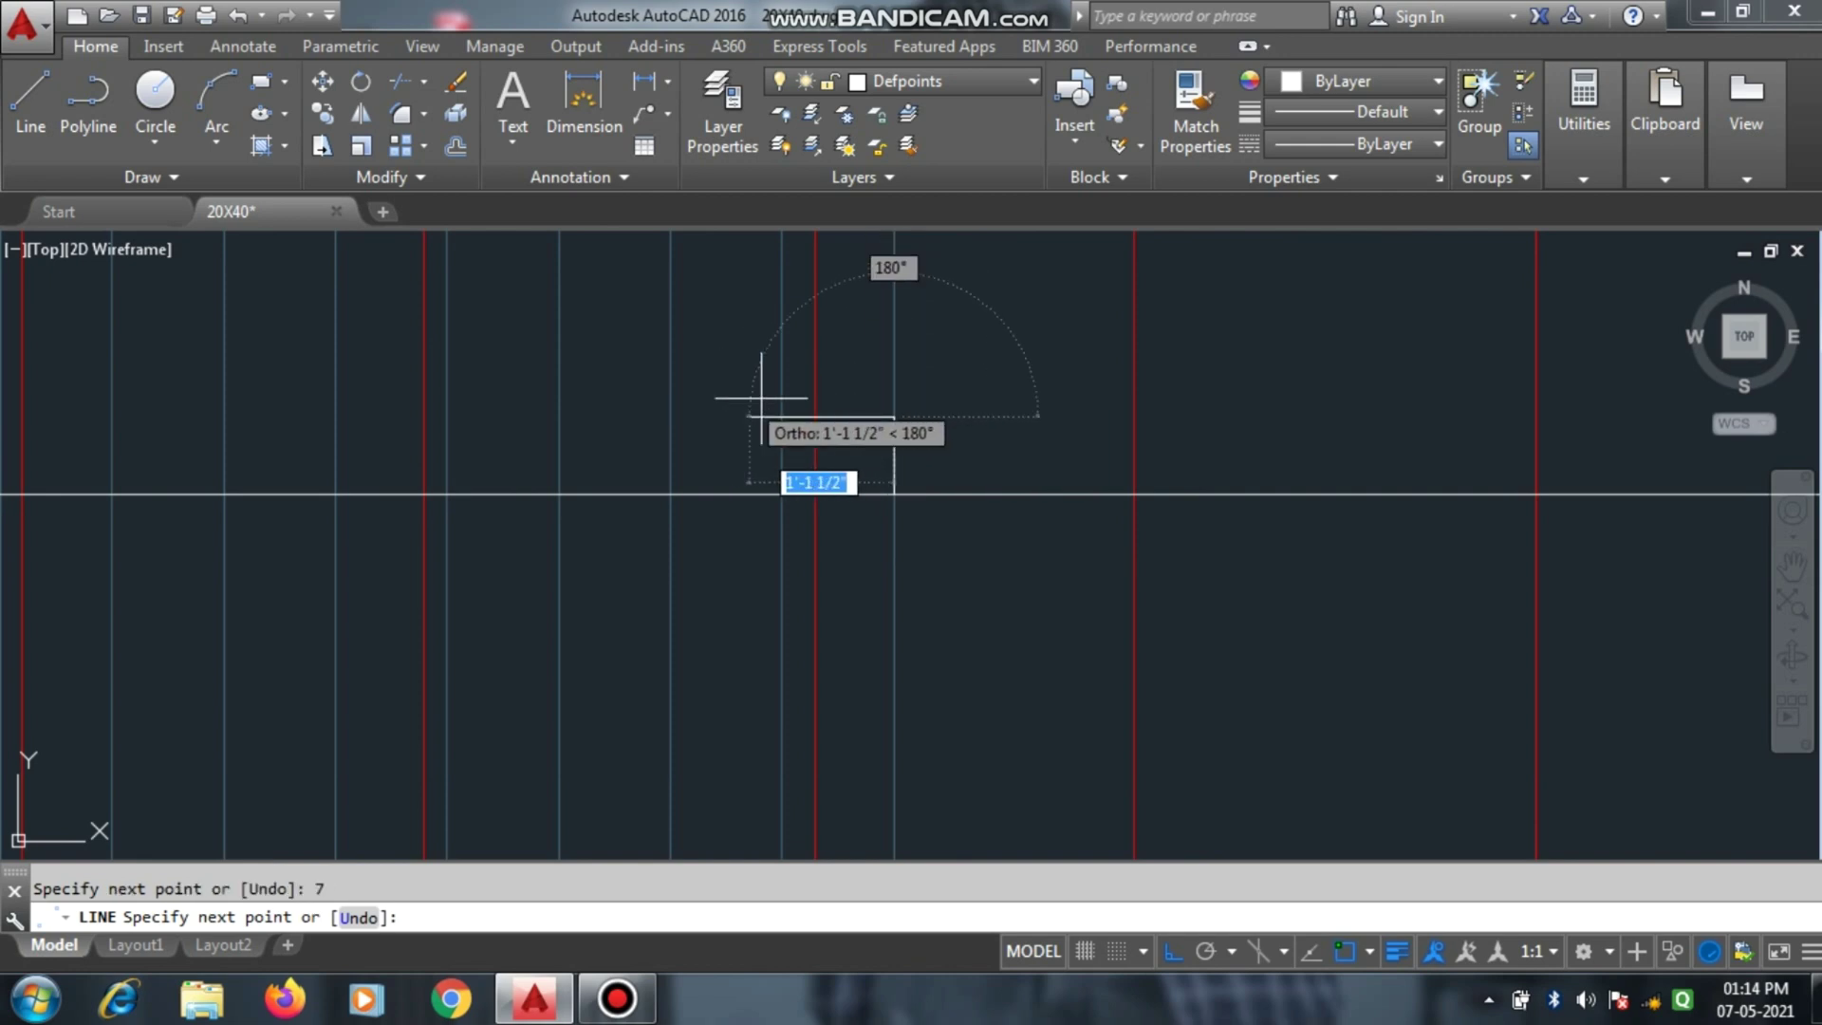
scroll(804, 402, up, 2)
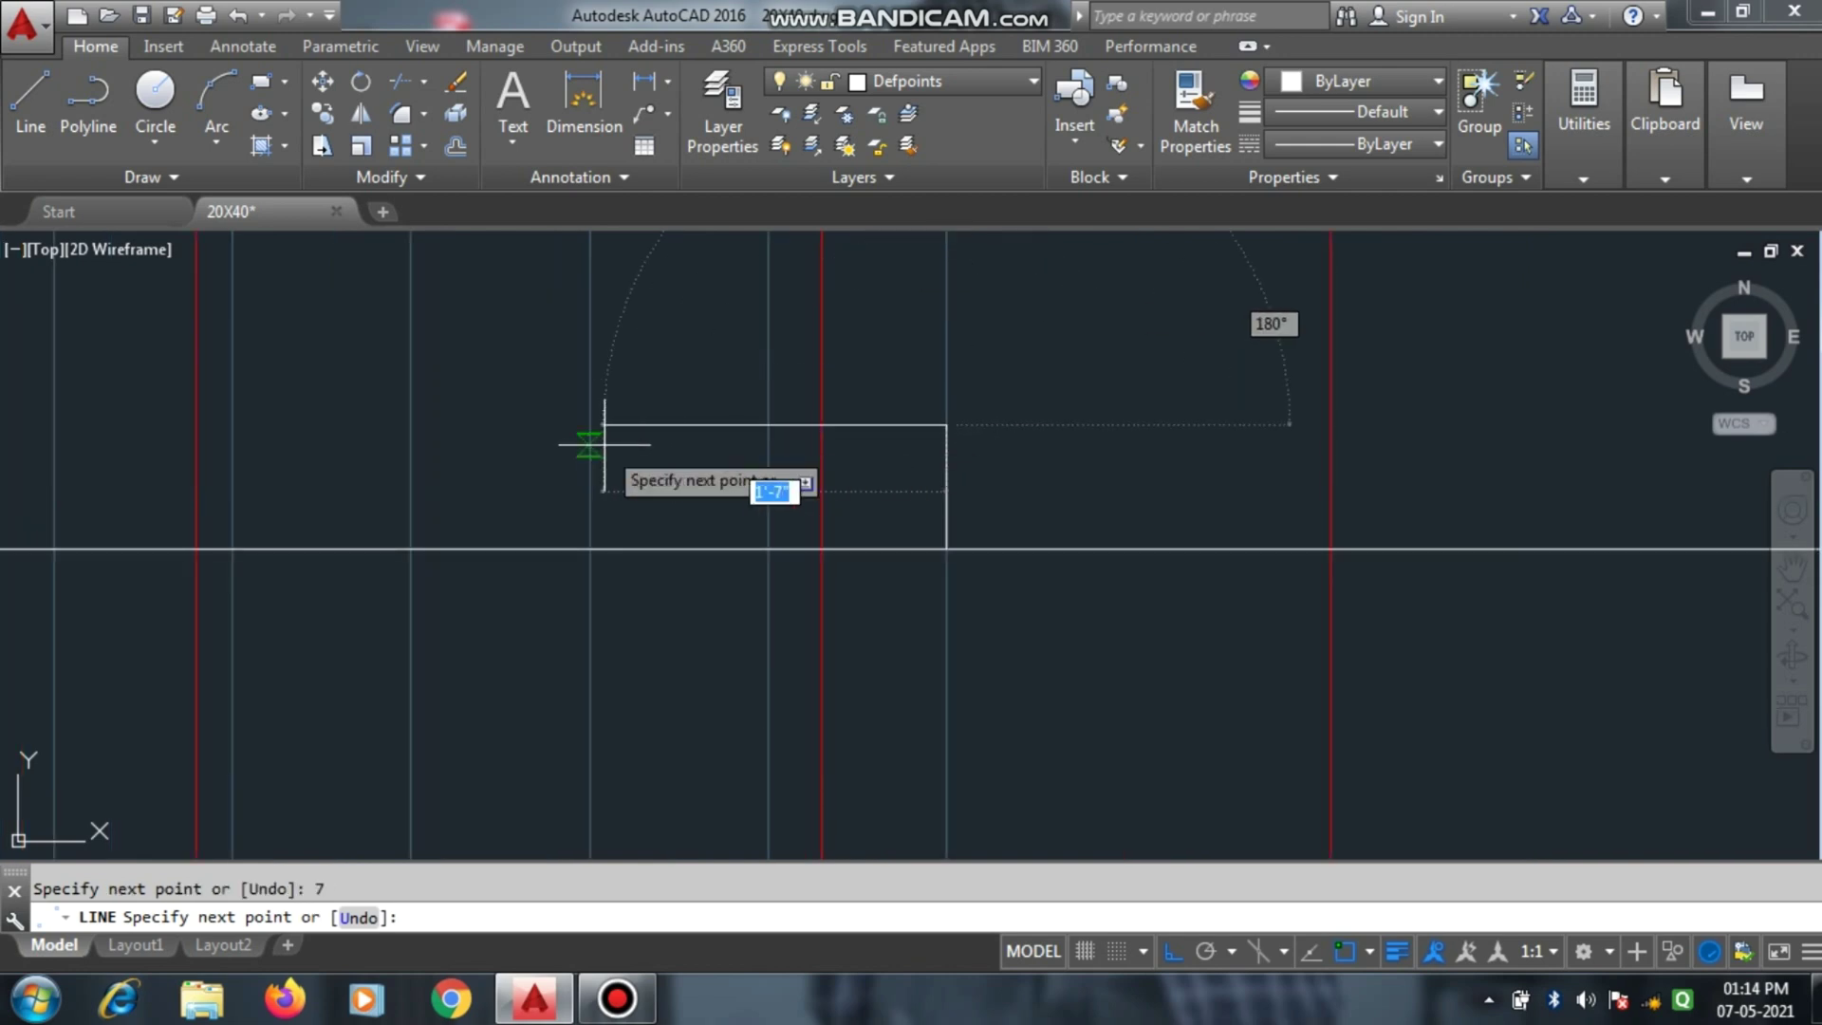
click(766, 426)
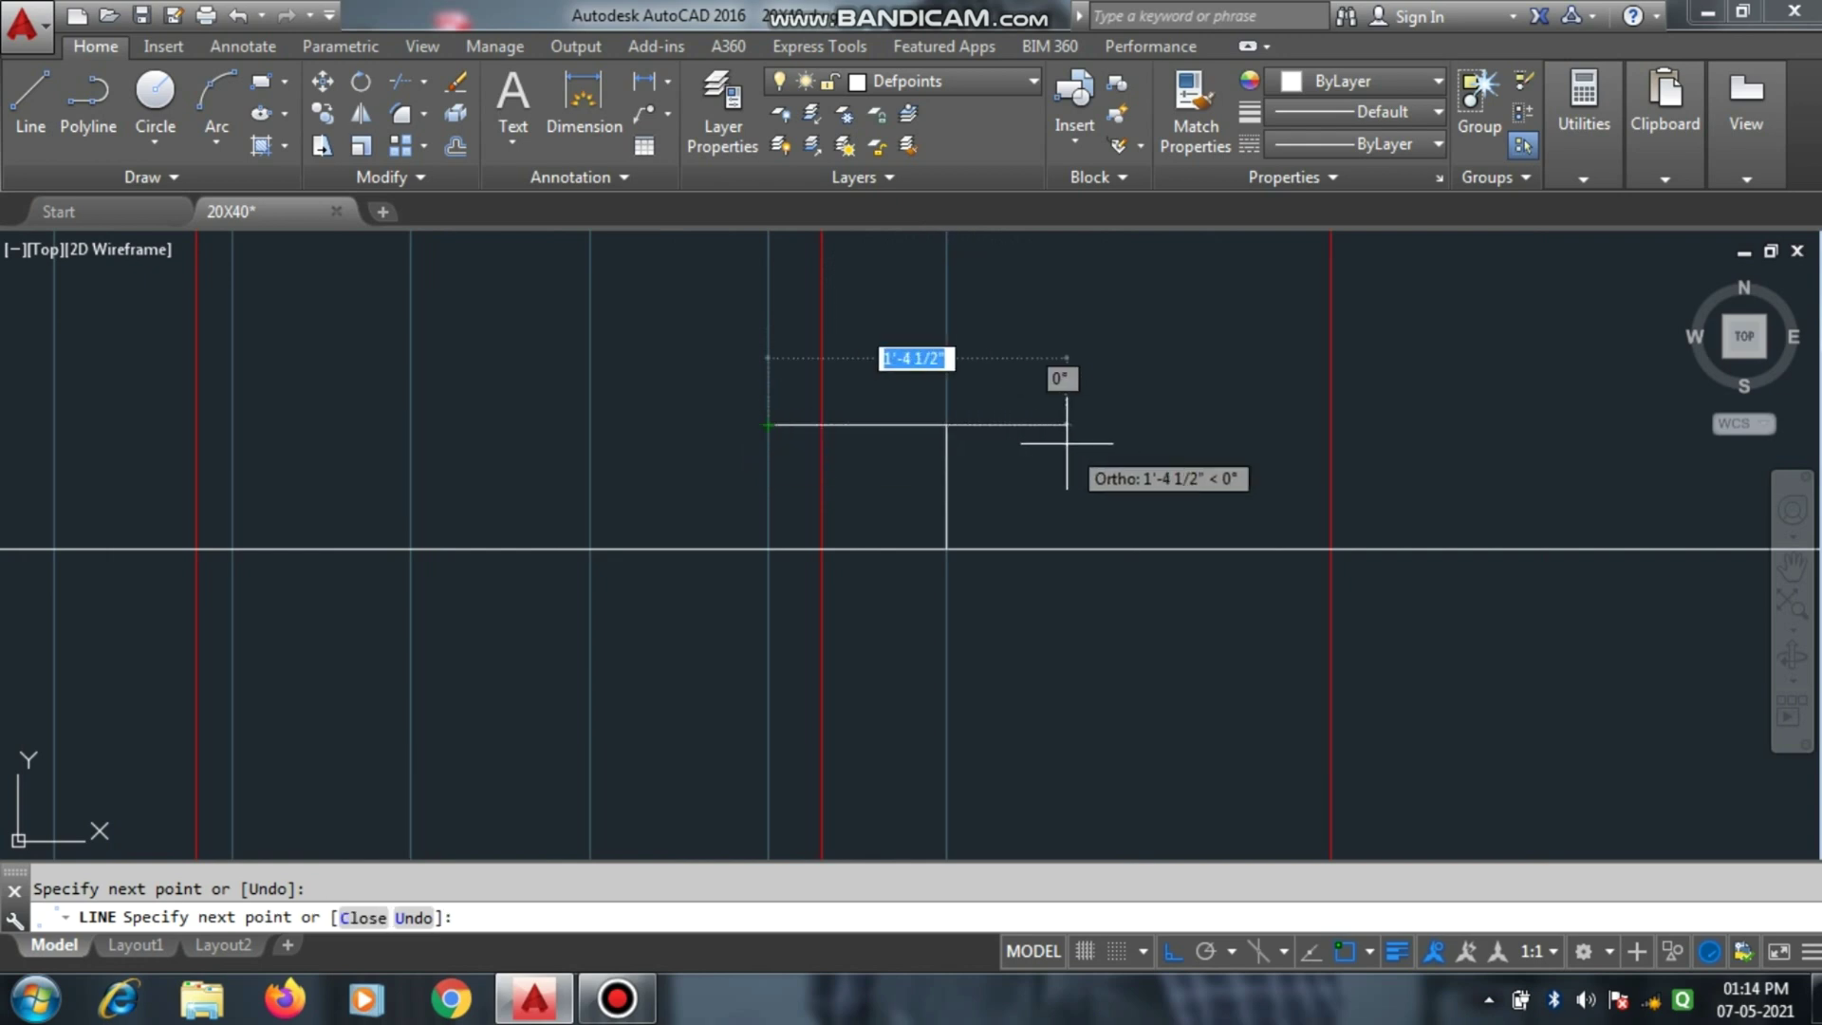
key(Escape)
Copy the first riser and tread with Ortho off, from the riser's foot onto successive tread ends to start the flight.
scroll(1067, 477, down, 4)
scroll(996, 492, up, 4)
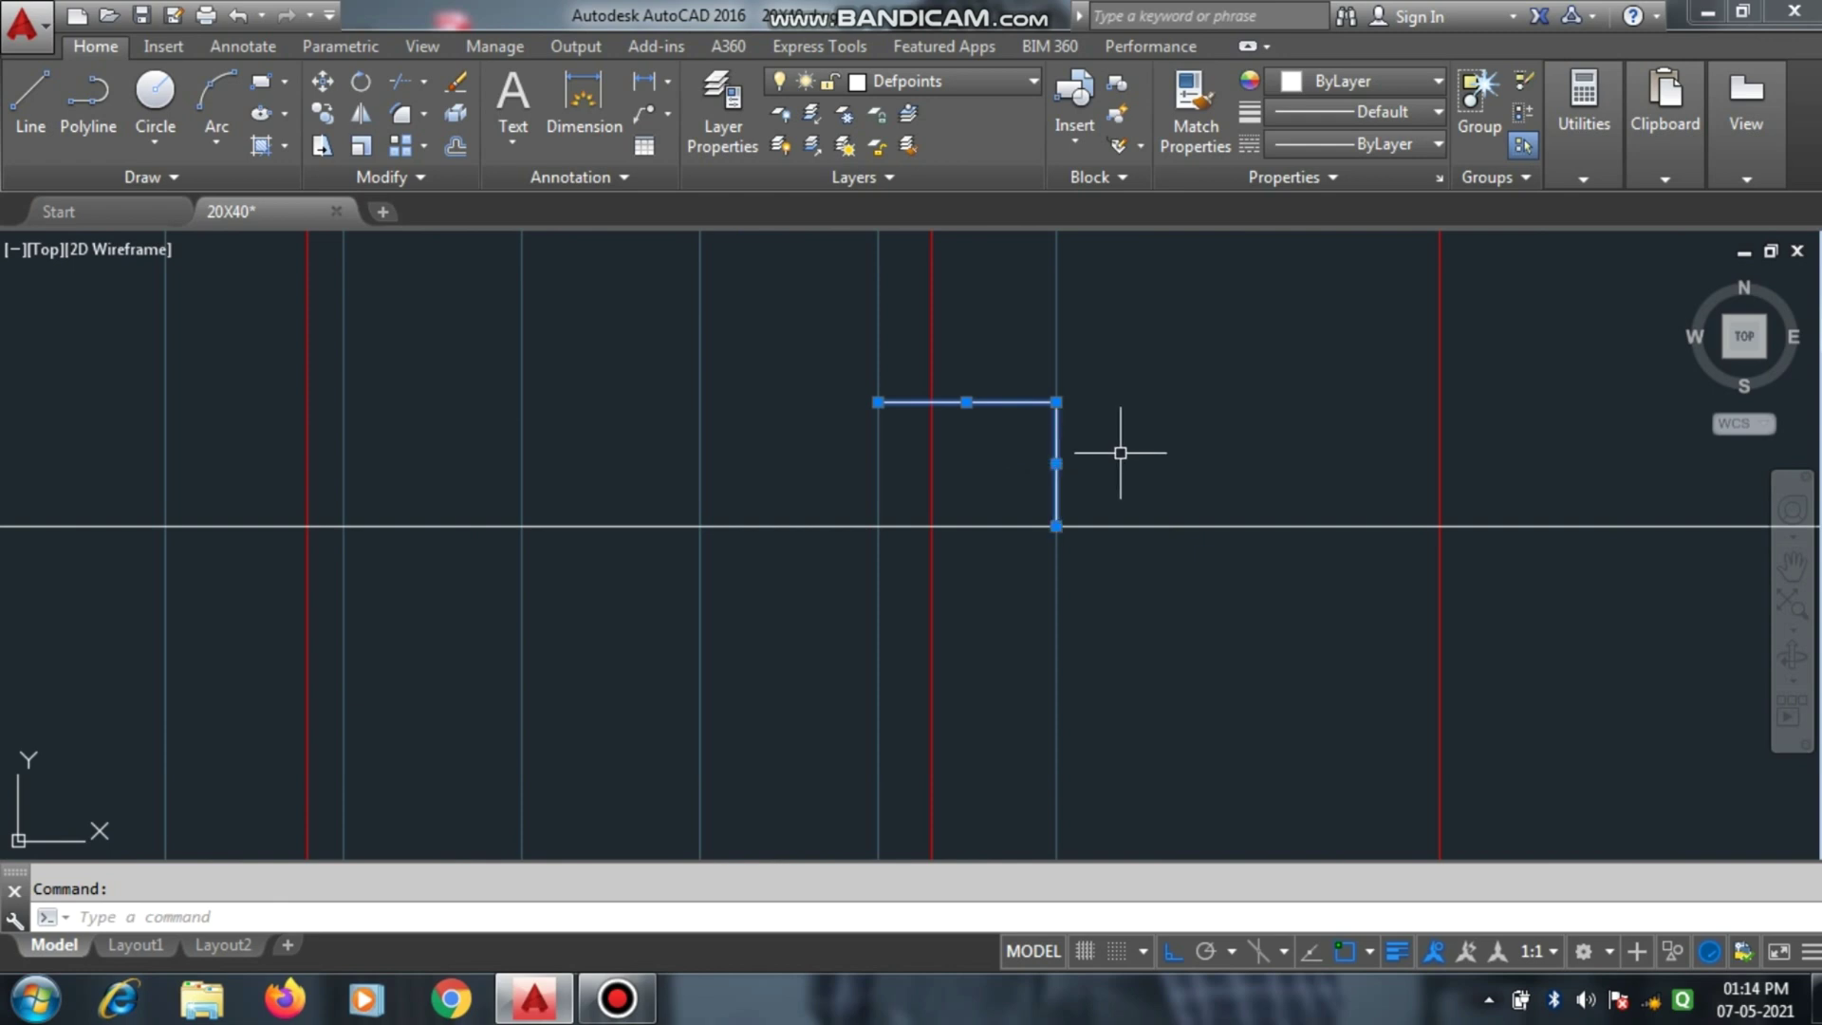
text(co)
key(Return)
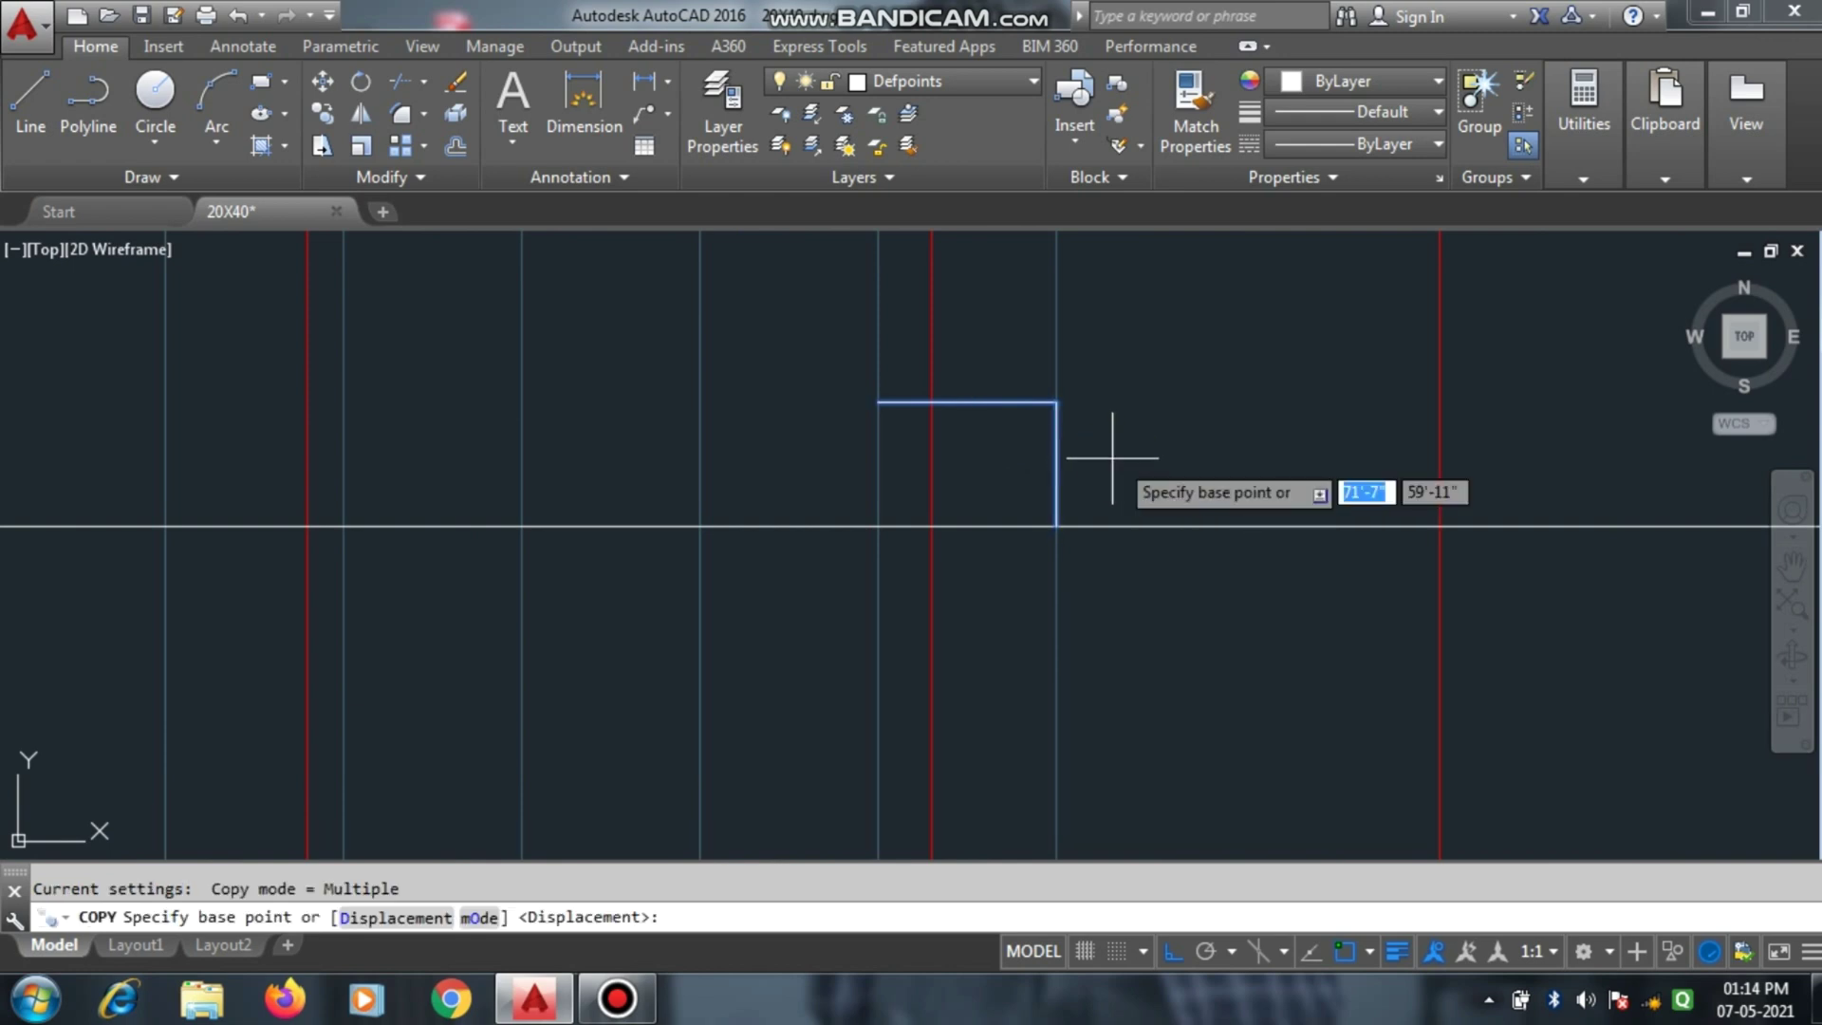
click(1056, 525)
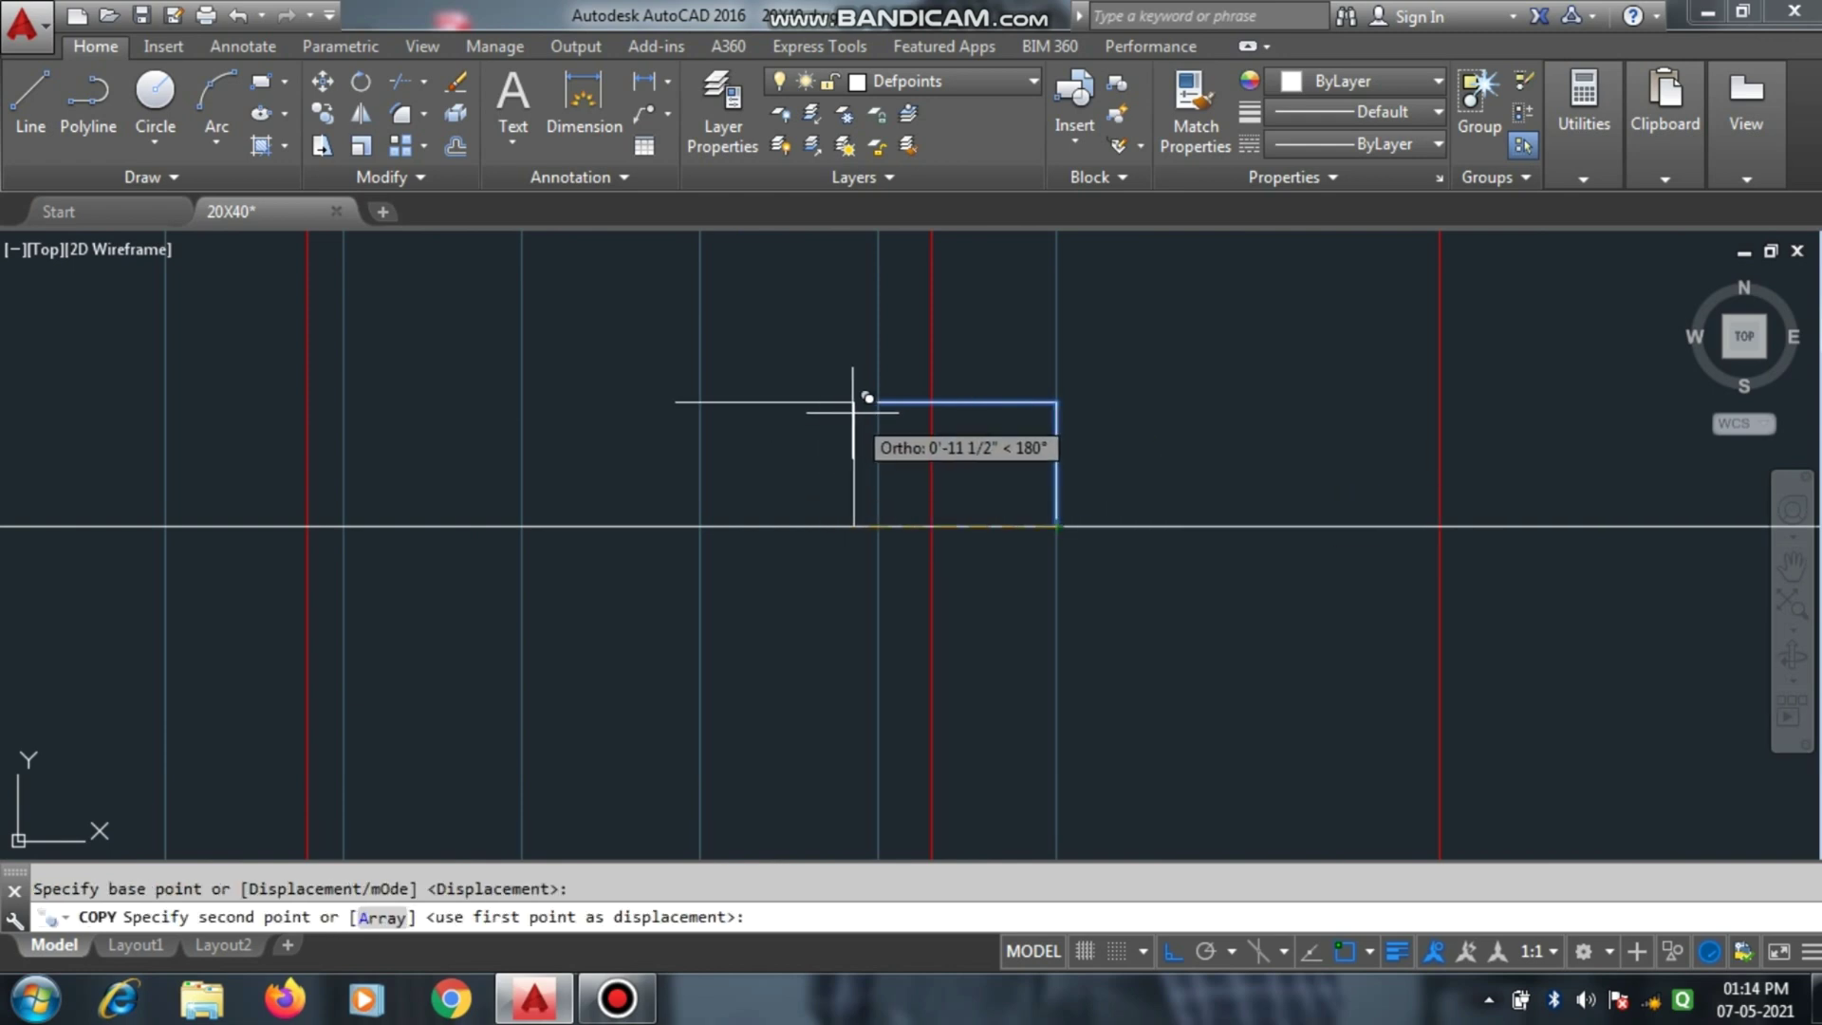
key(F8)
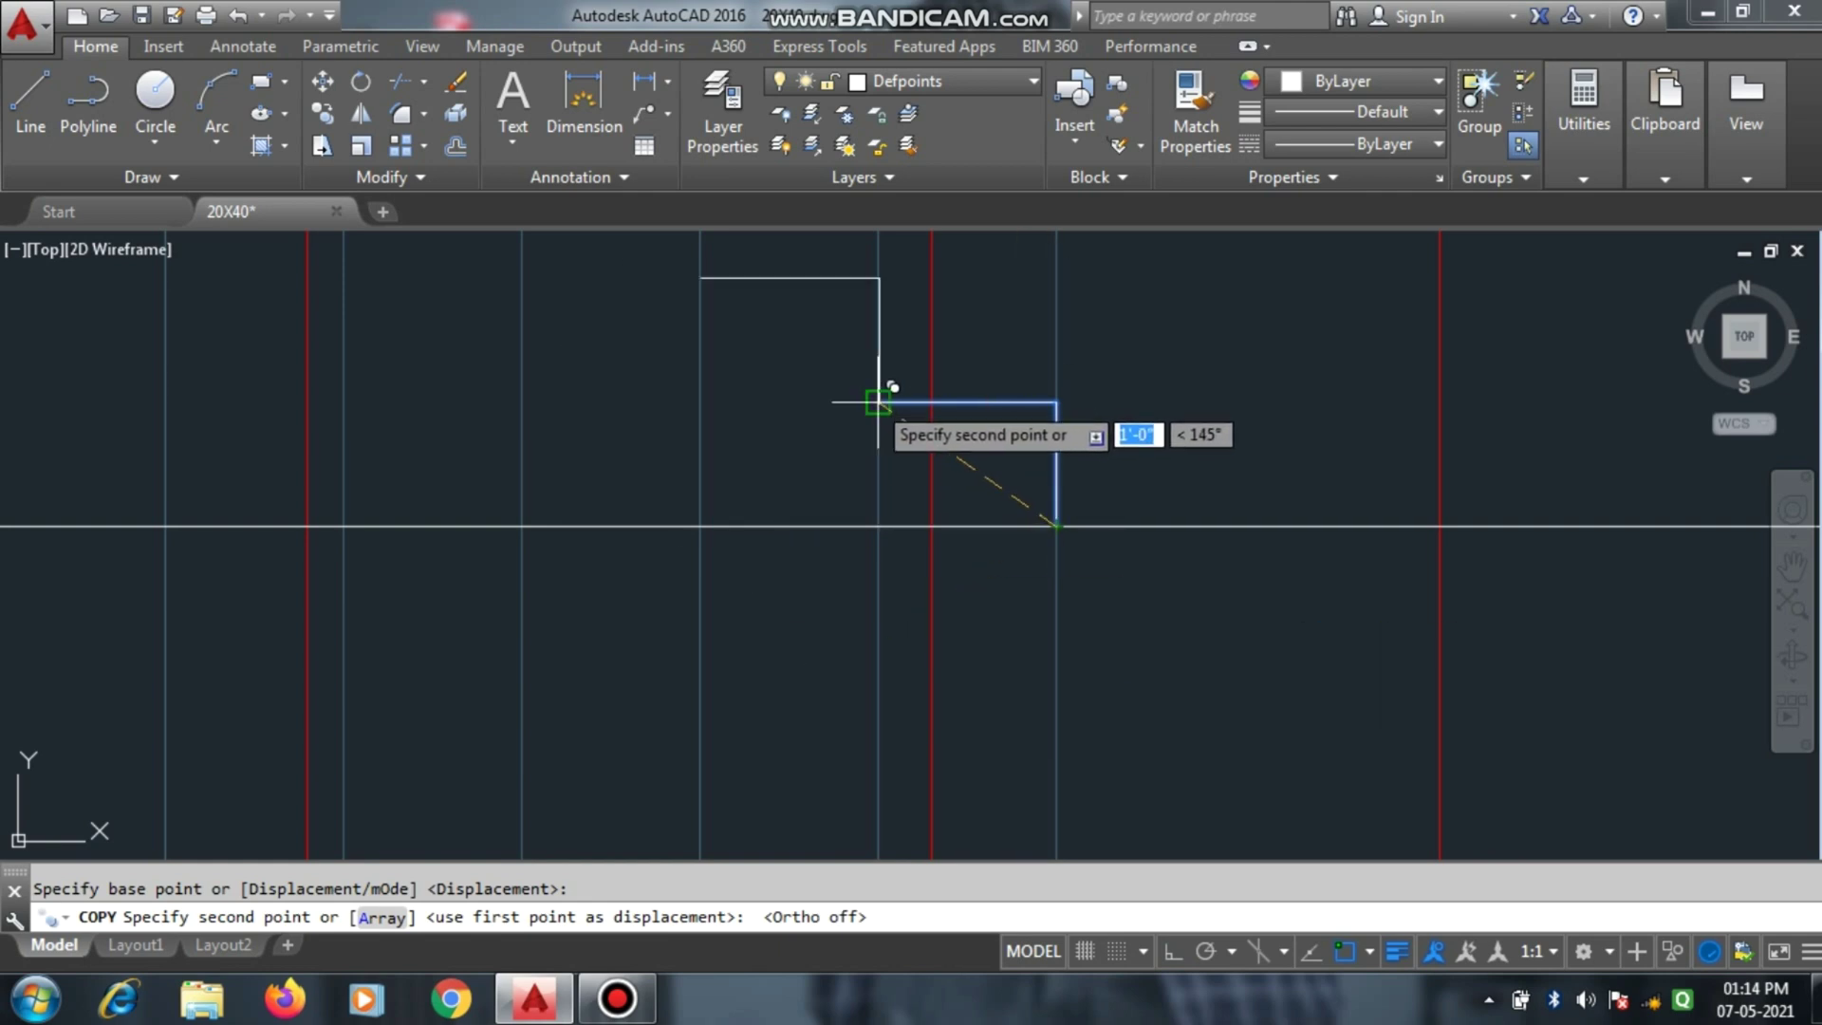
click(877, 403)
scroll(645, 589, up, 2)
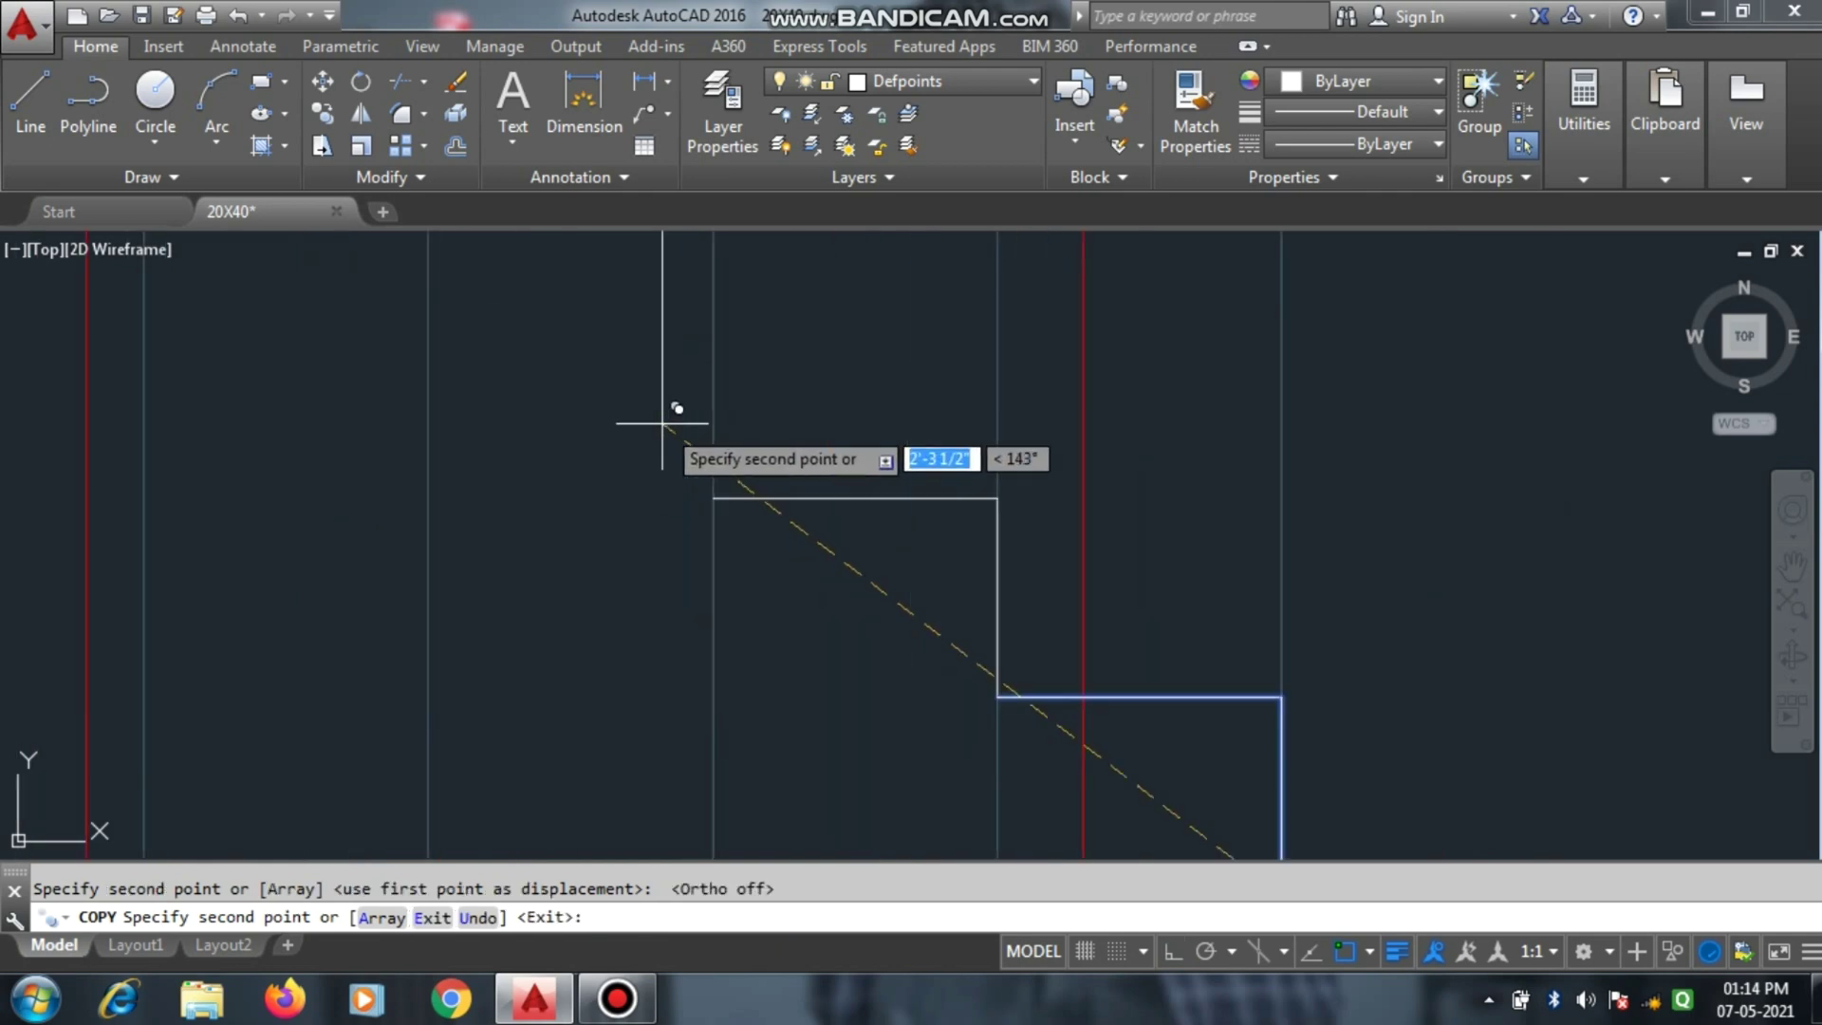
click(710, 488)
scroll(797, 592, down, 2)
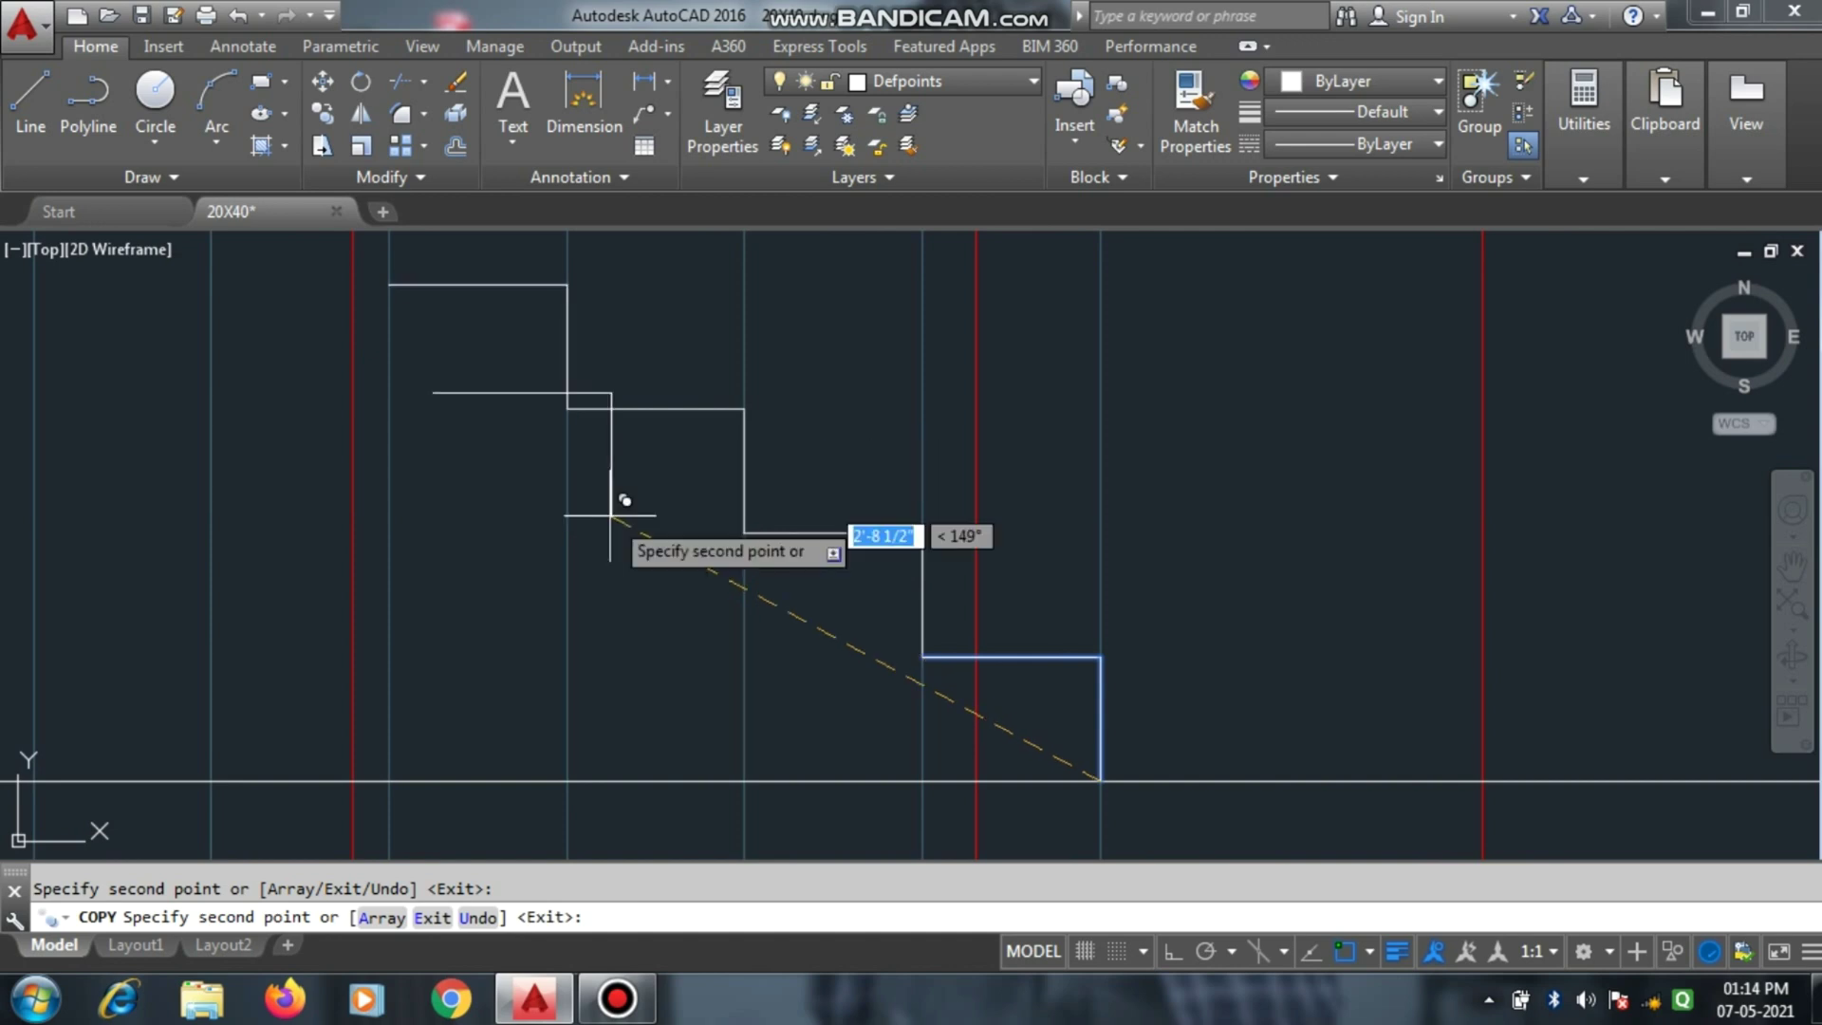
Continue placing riser-and-tread copies tread end to tread end until the flight has a riser on every remaining stair construction line.
scroll(842, 664, down, 2)
scroll(664, 494, up, 1)
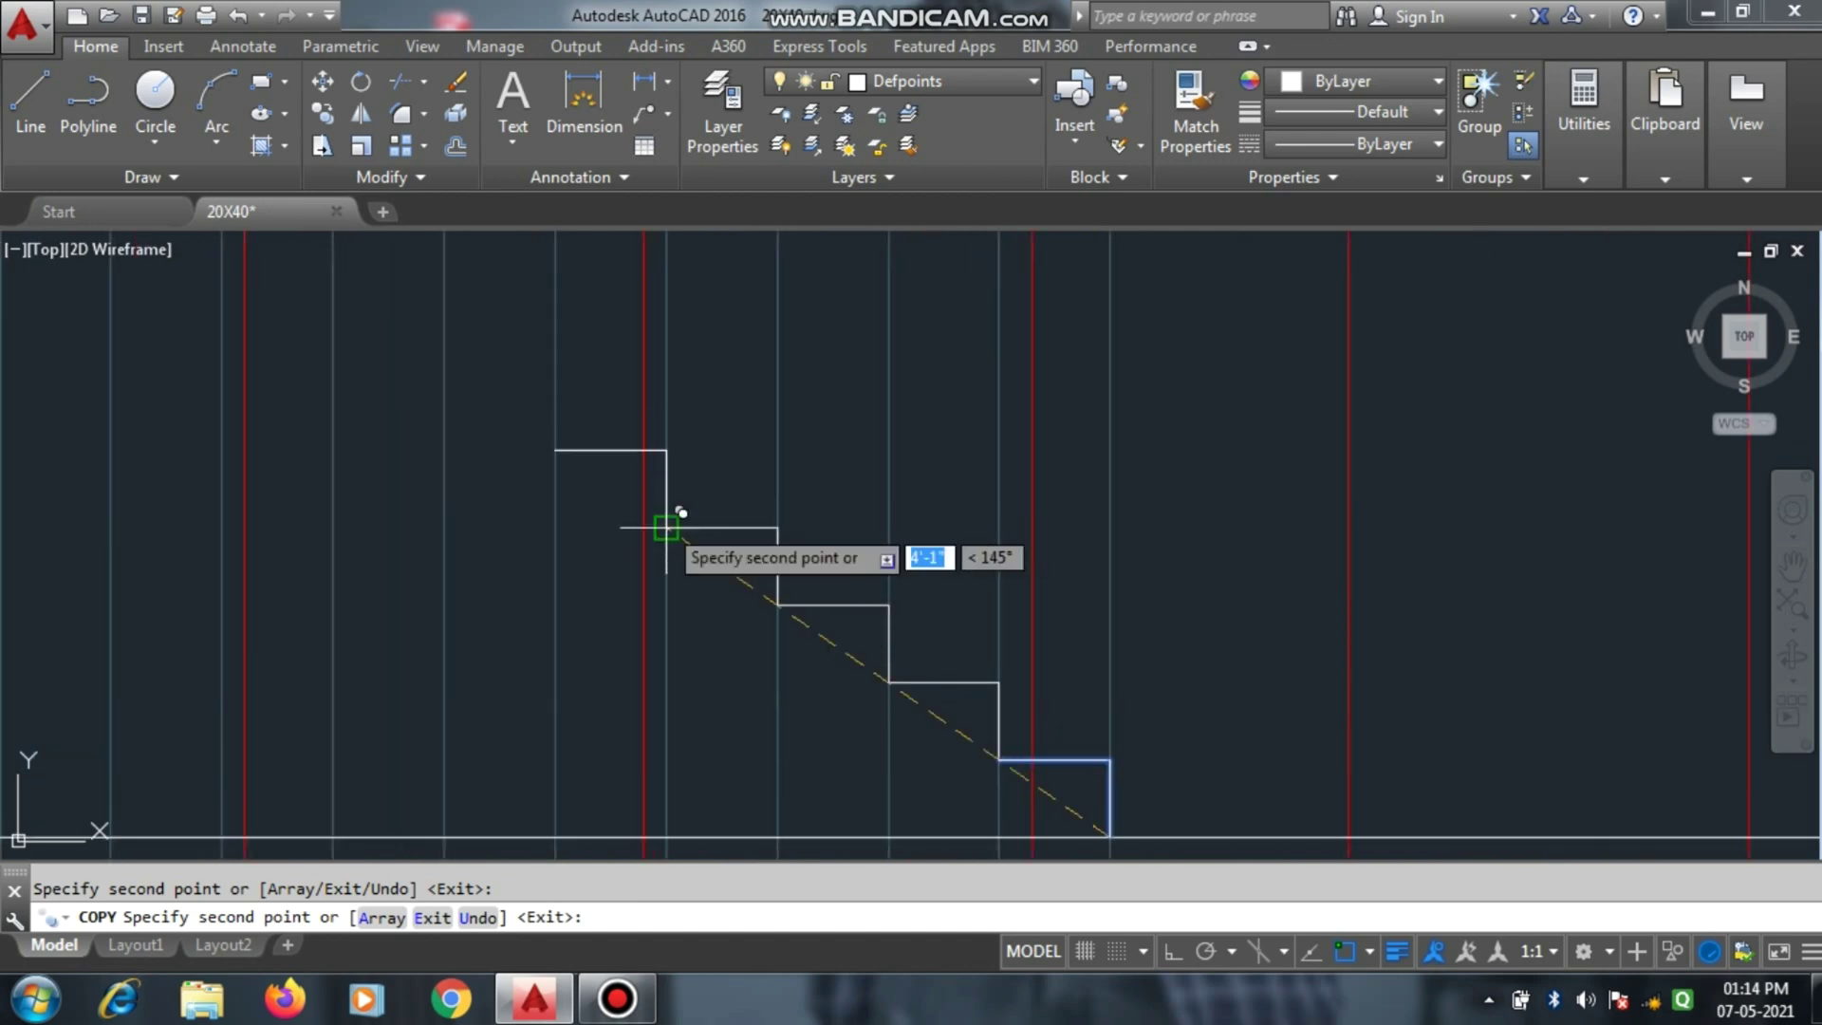
click(666, 527)
click(555, 450)
scroll(854, 598, down, 2)
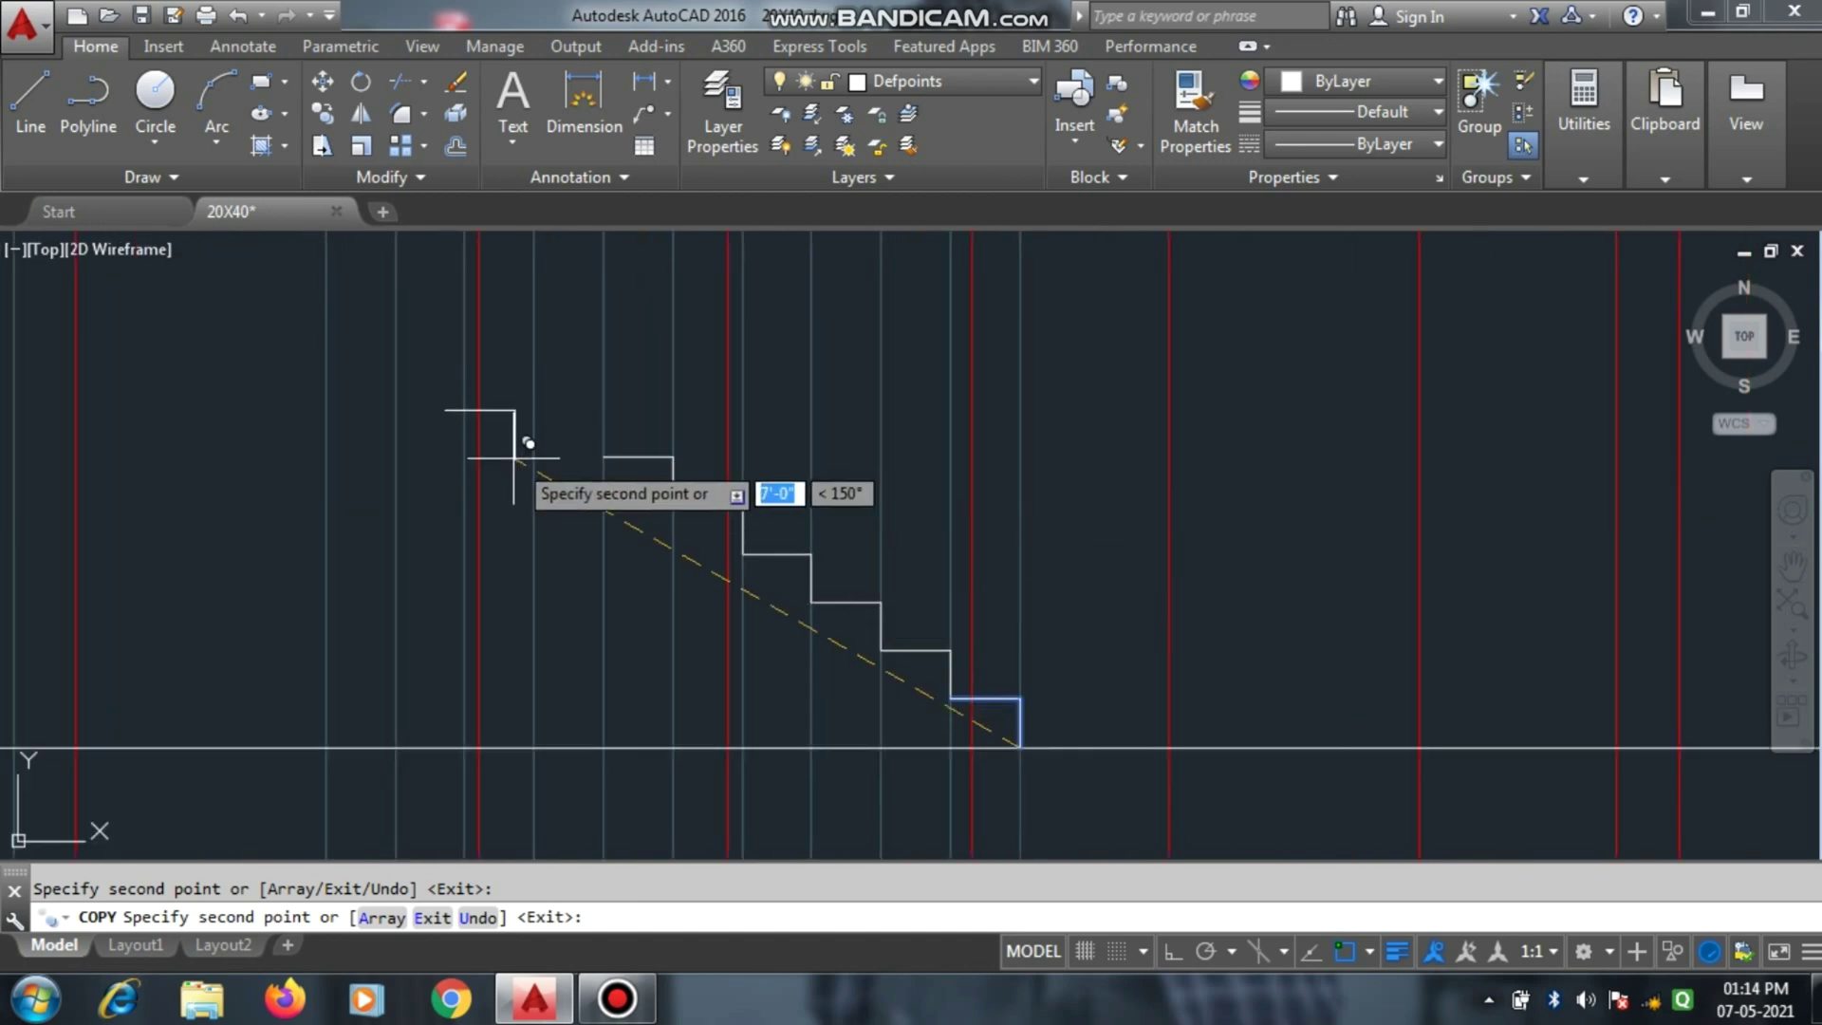
scroll(527, 443, up, 2)
click(608, 460)
scroll(529, 473, down, 2)
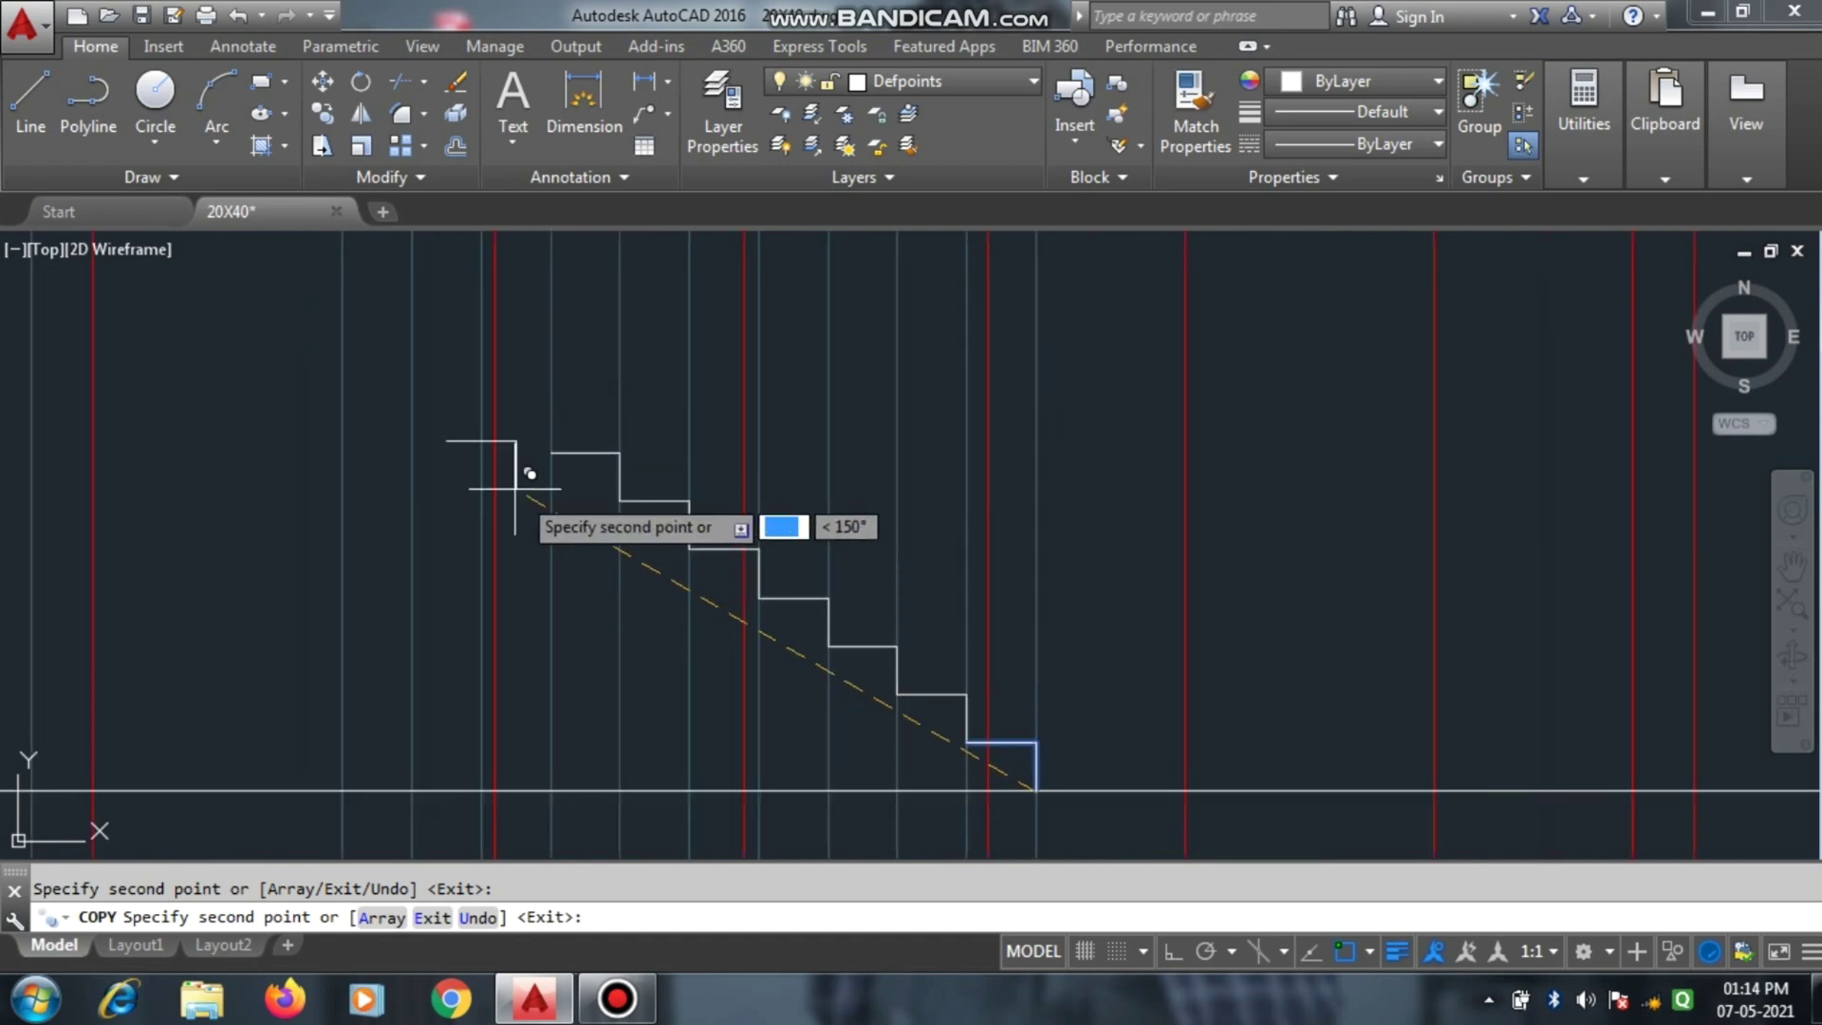
scroll(530, 473, up, 3)
scroll(740, 474, down, 3)
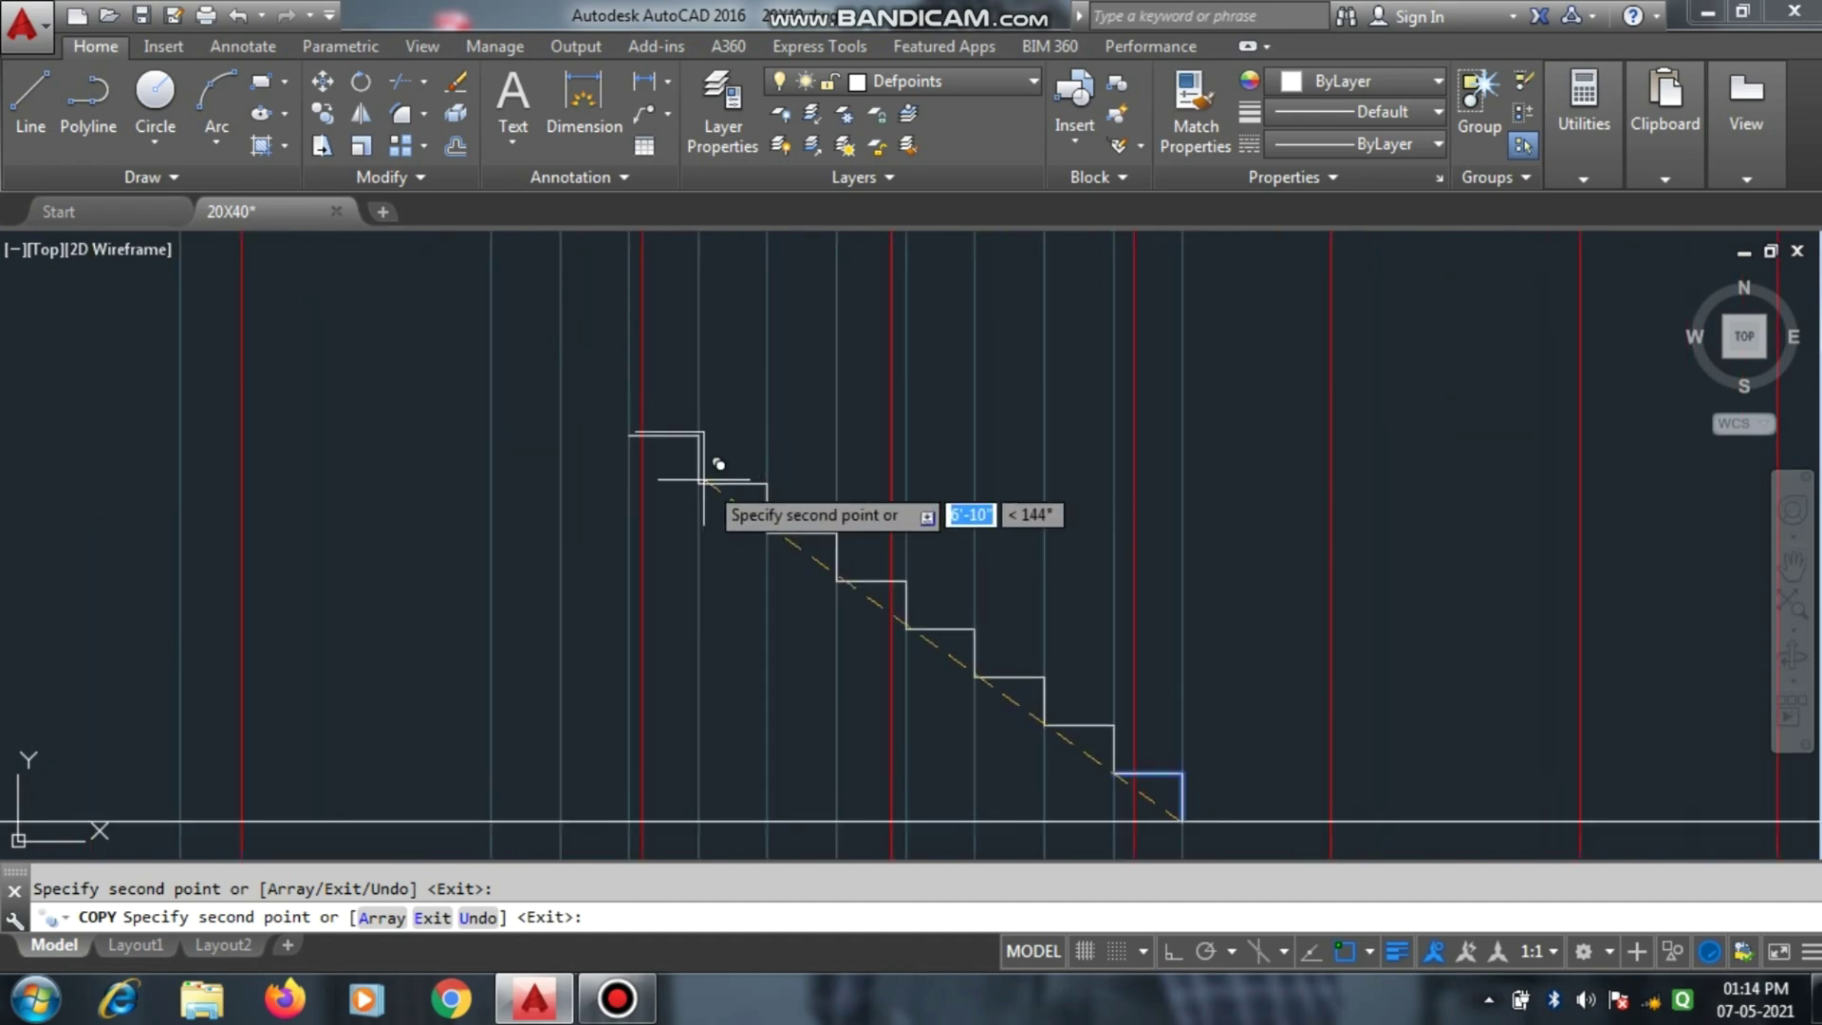
click(703, 481)
scroll(569, 408, up, 3)
click(629, 432)
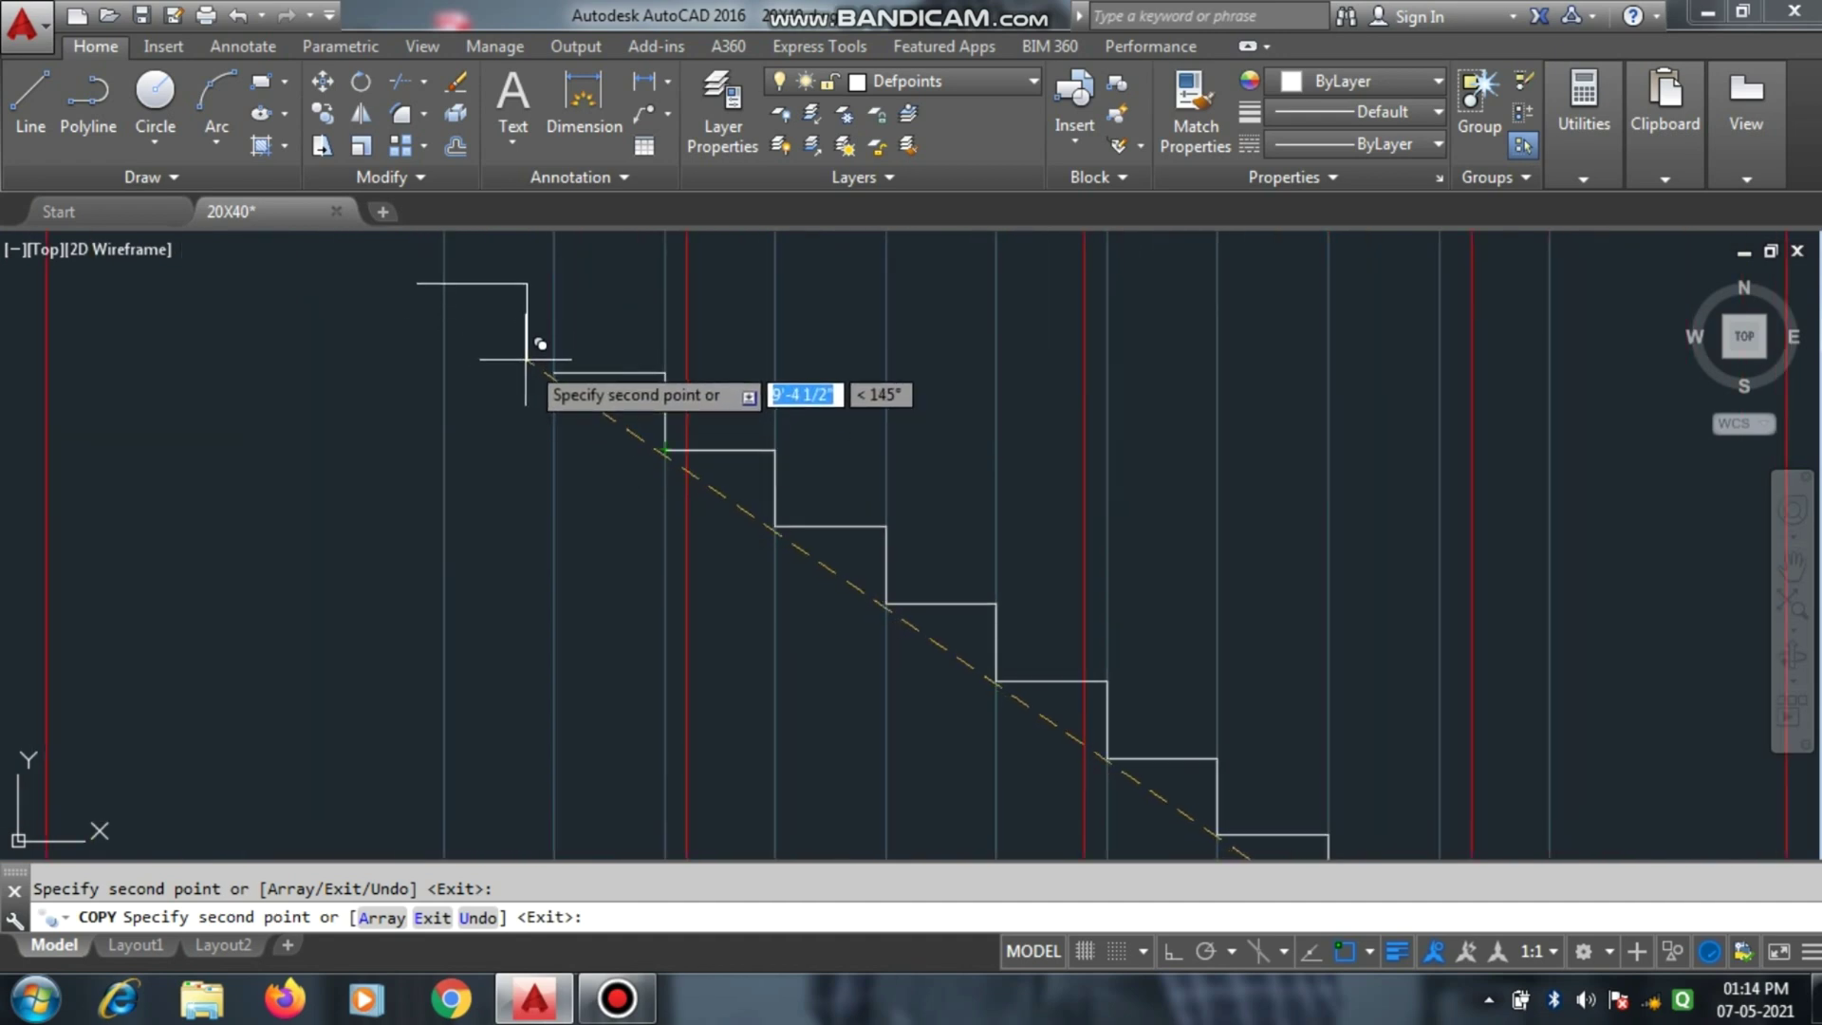
click(552, 374)
scroll(655, 455, down, 4)
scroll(622, 391, up, 2)
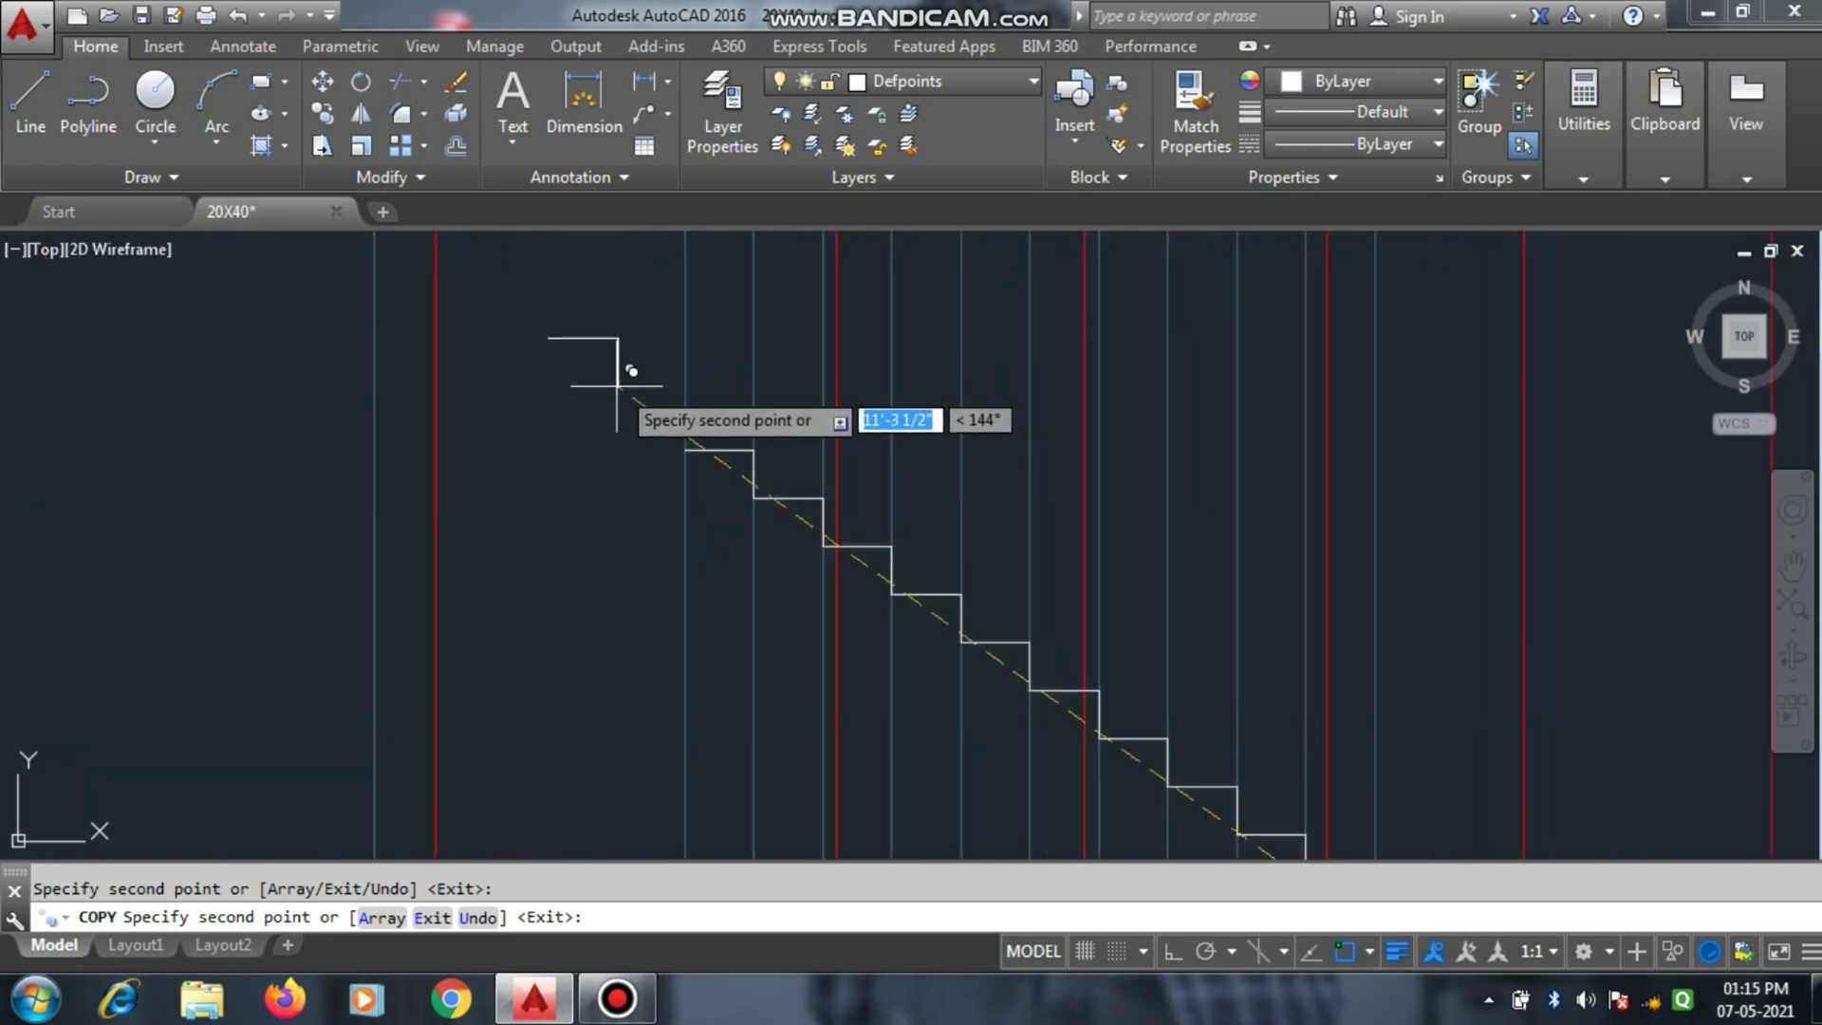
scroll(617, 385, up, 2)
key(Escape)
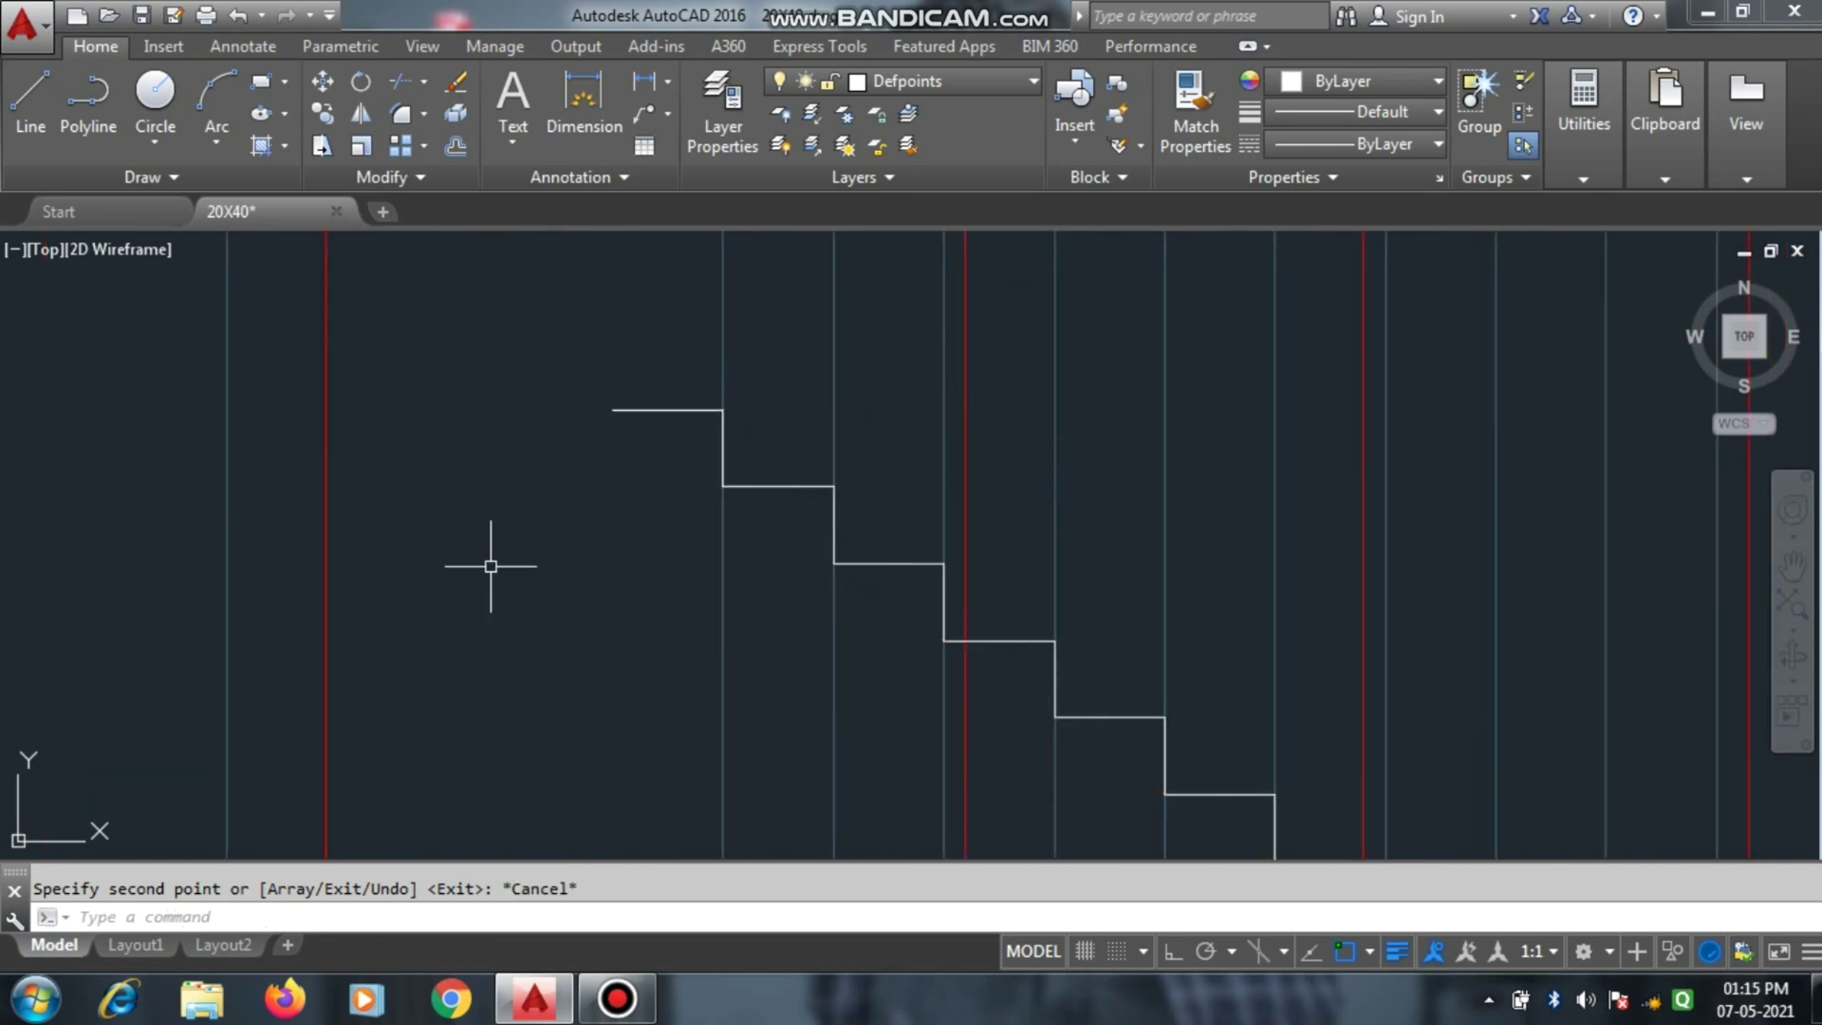
scroll(488, 569, down, 4)
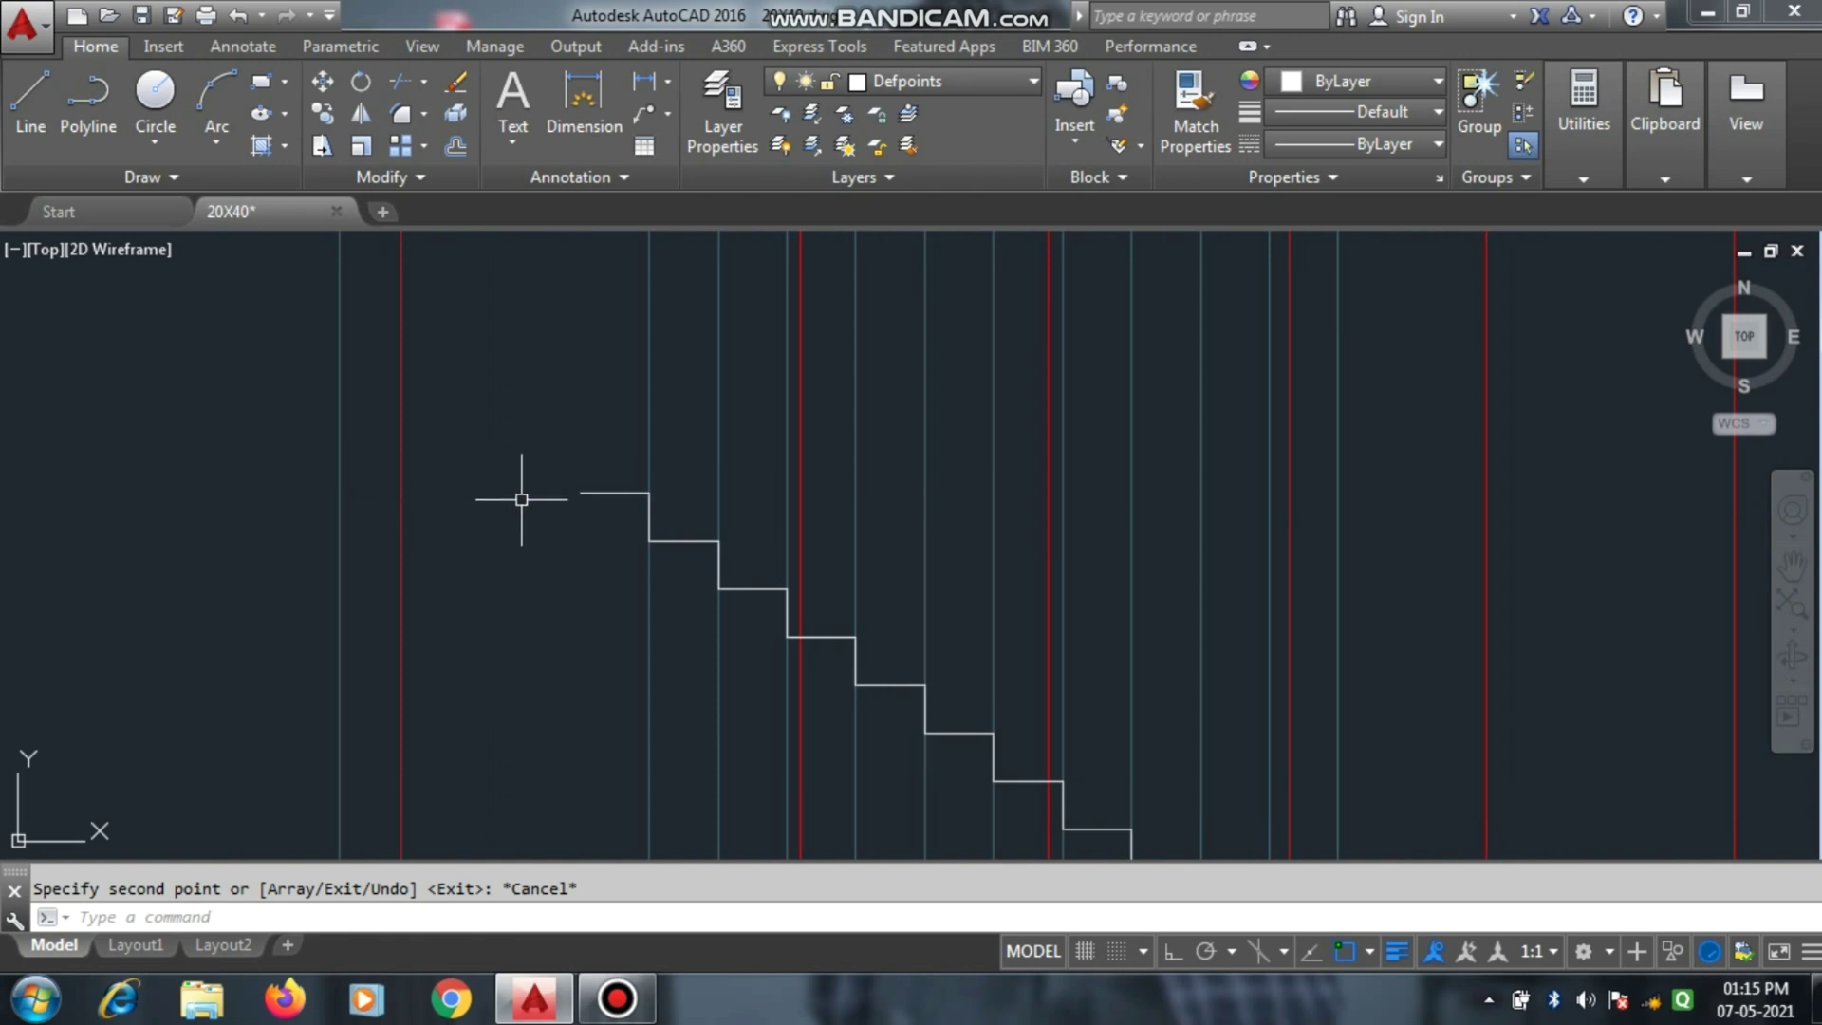
text(ex)
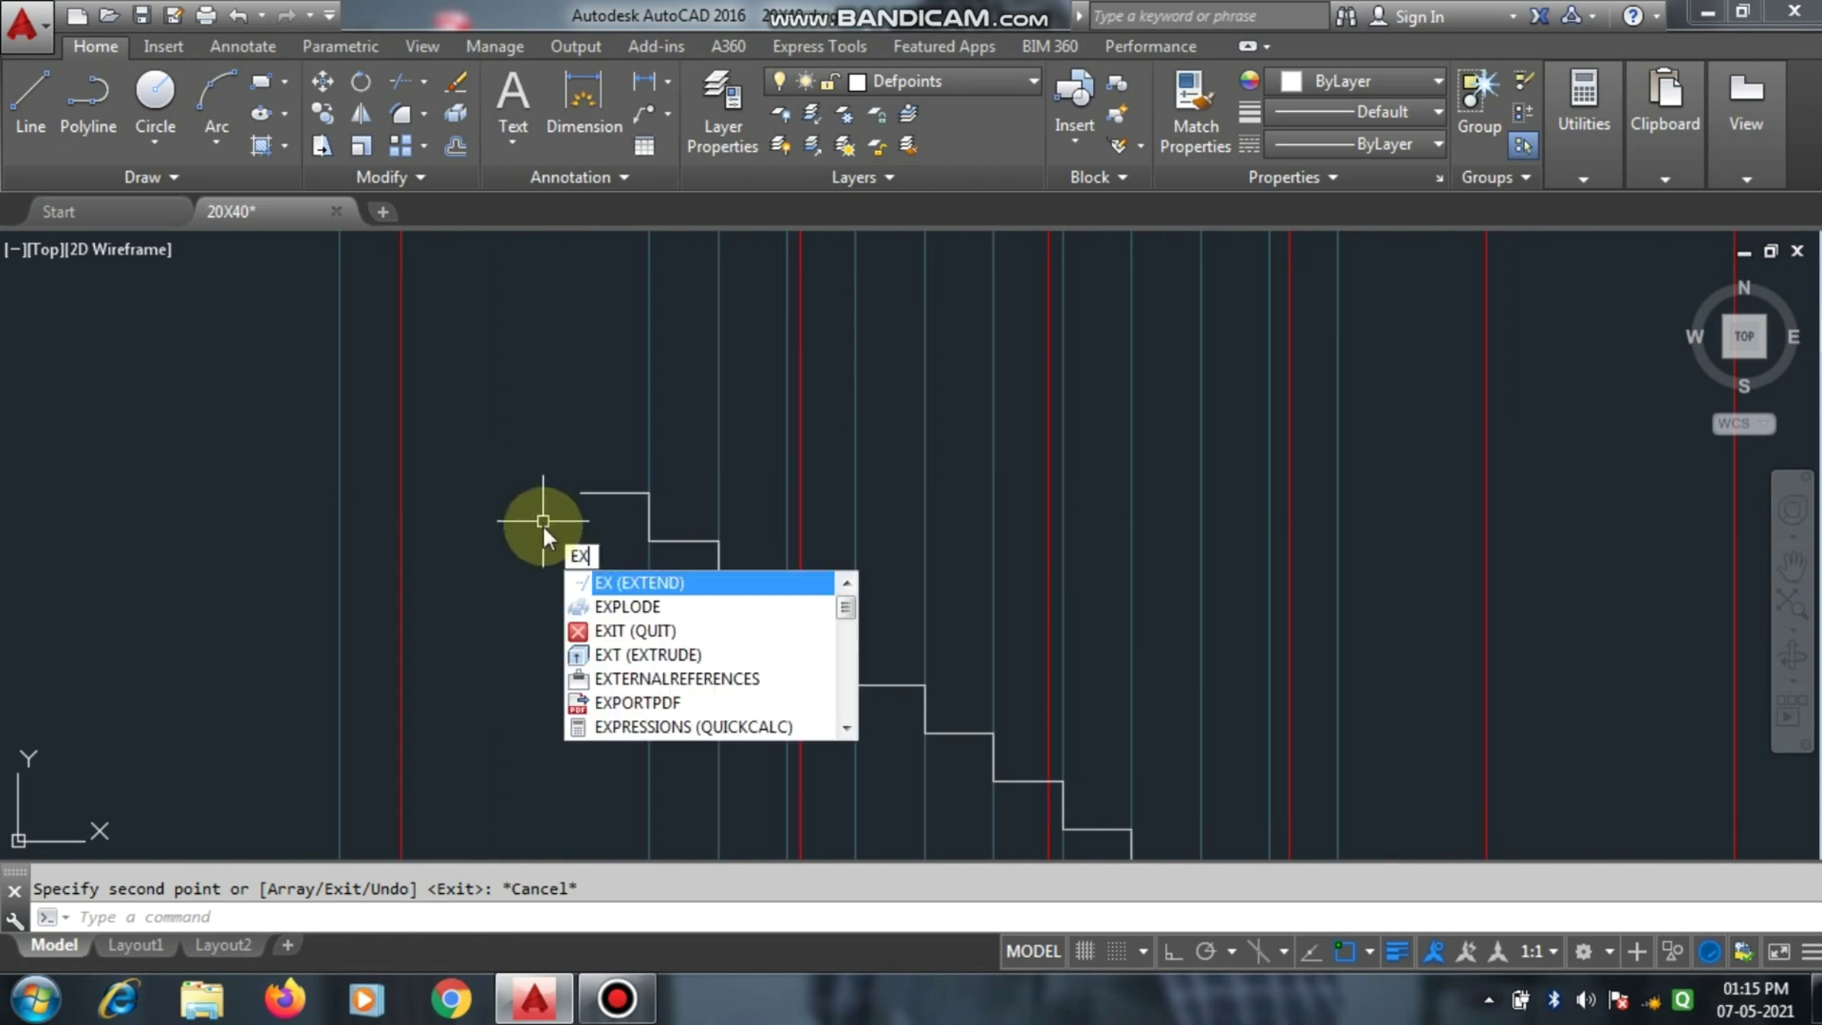
key(Return)
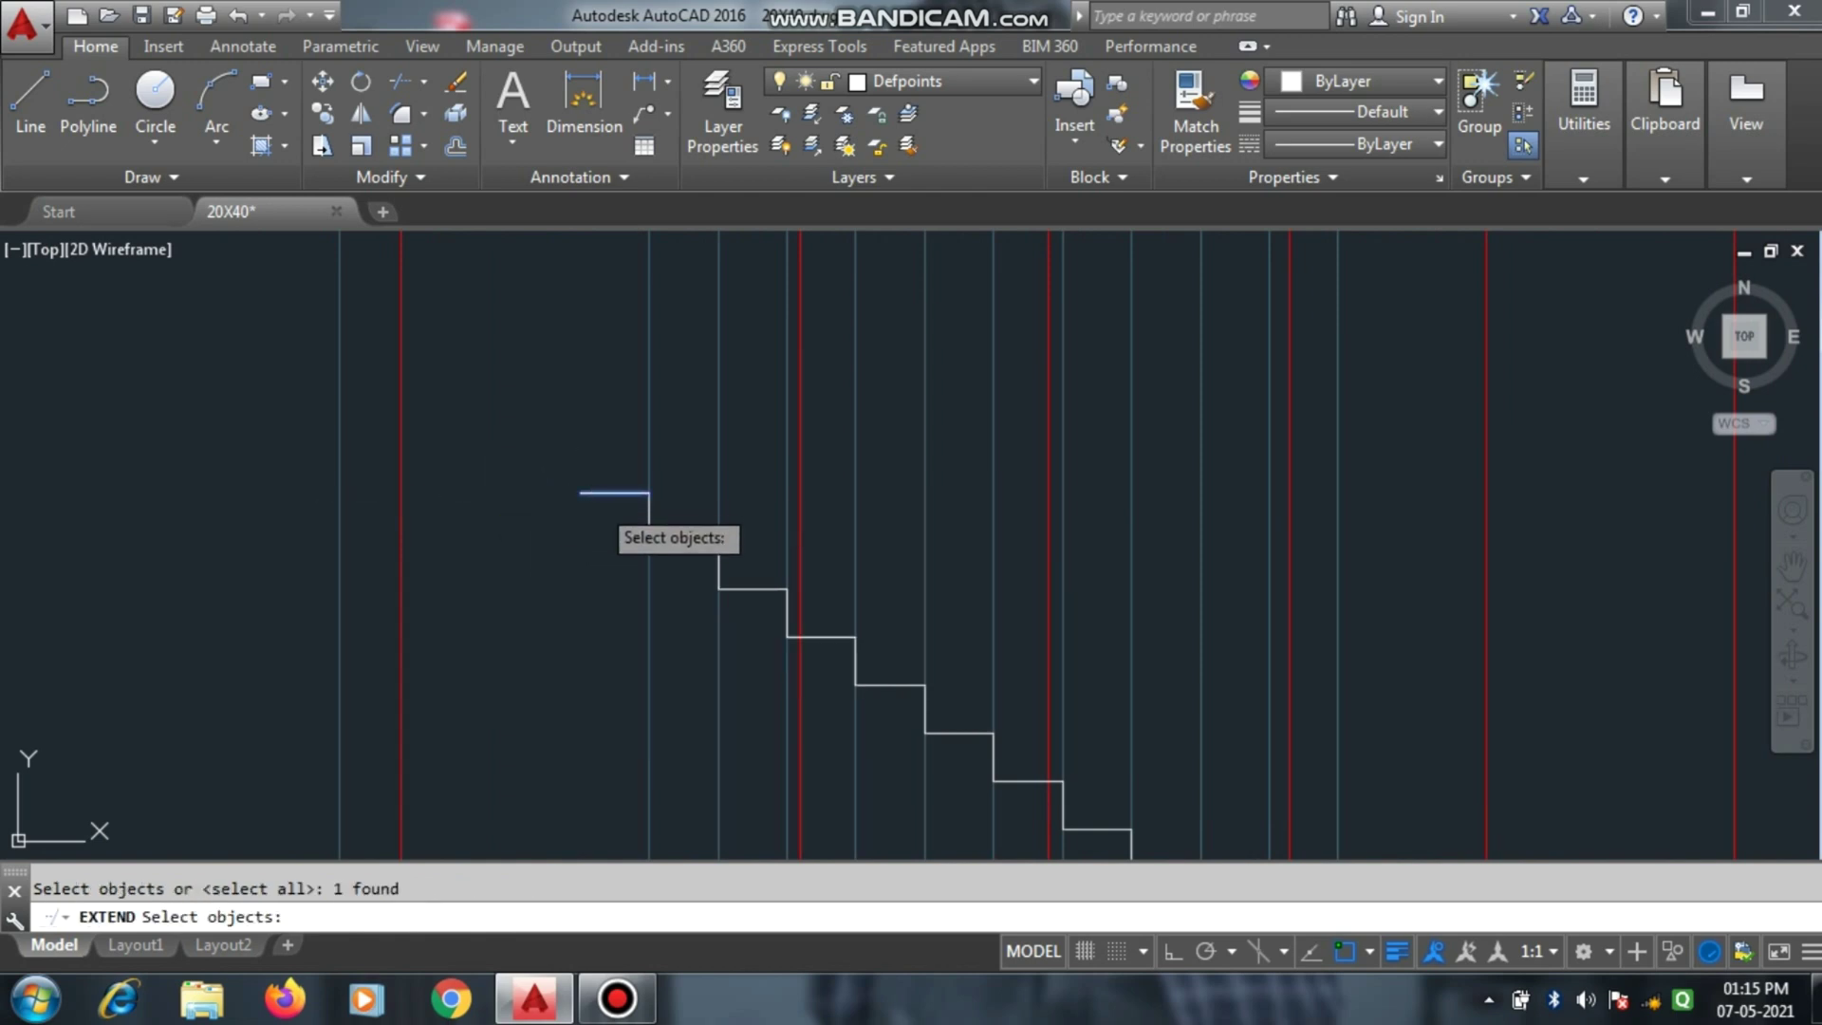
key(Return)
scroll(575, 495, up, 3)
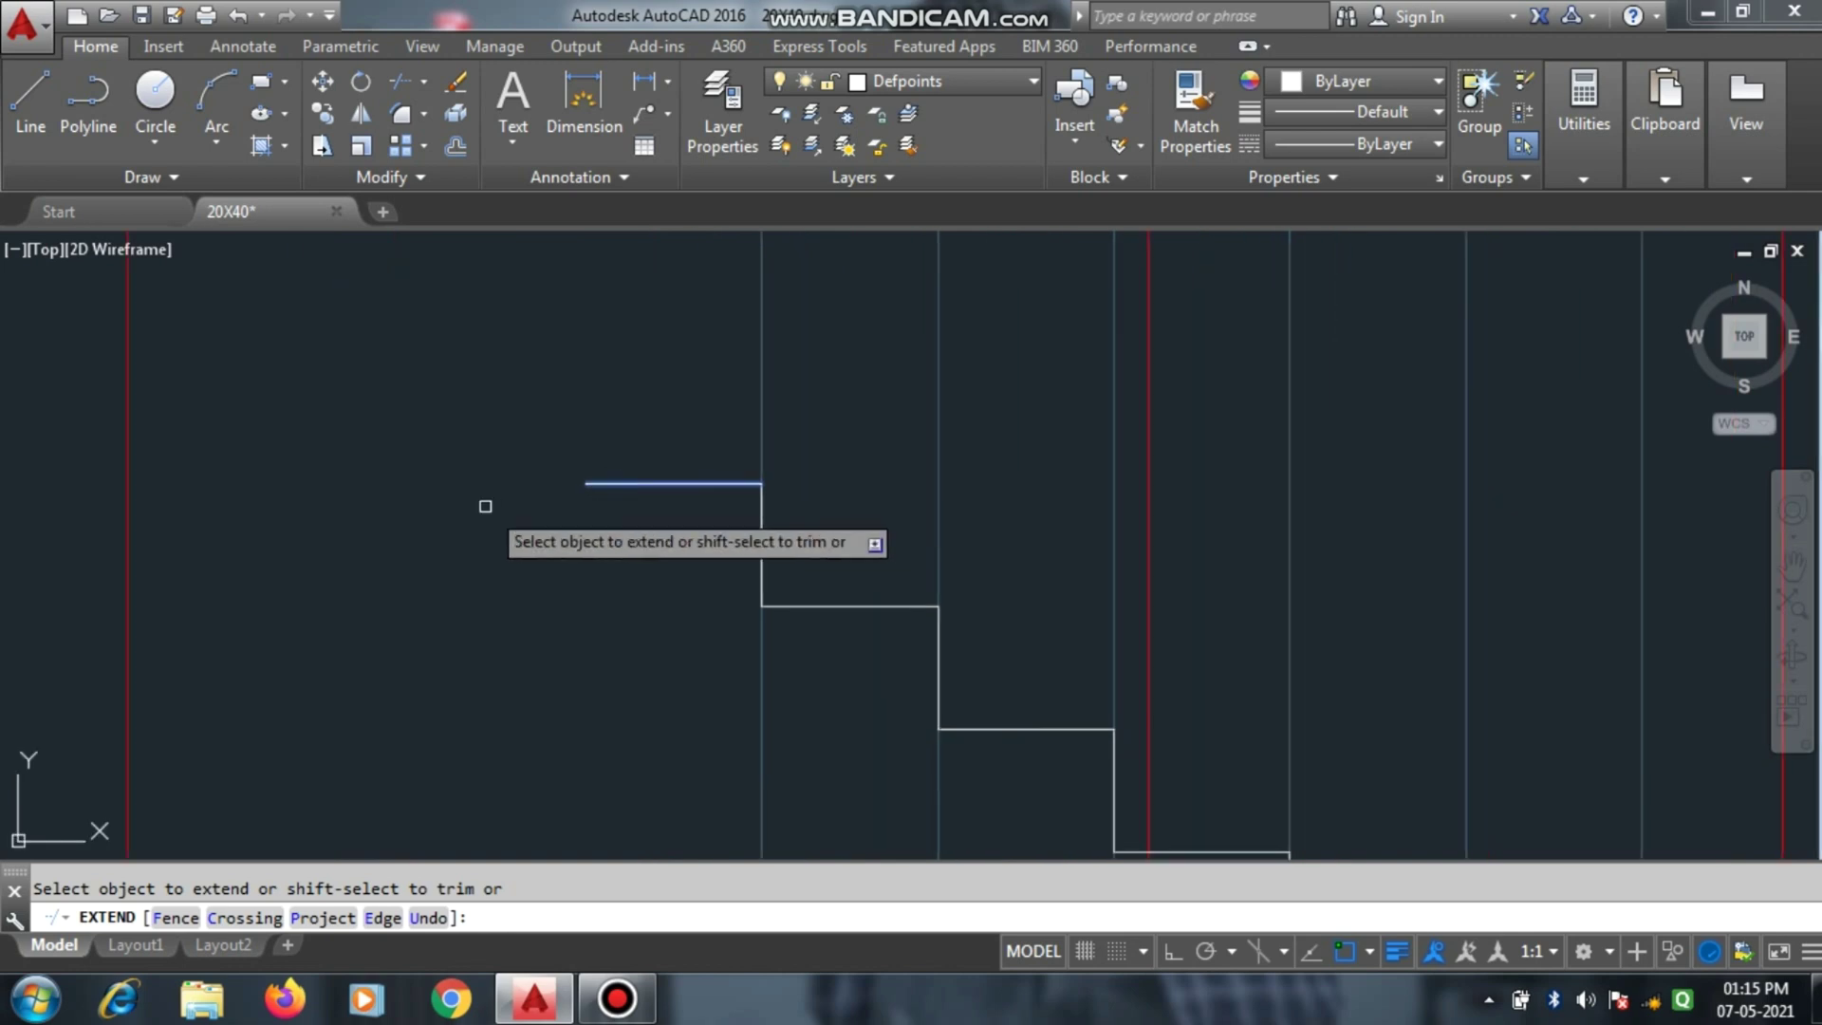
key(Escape)
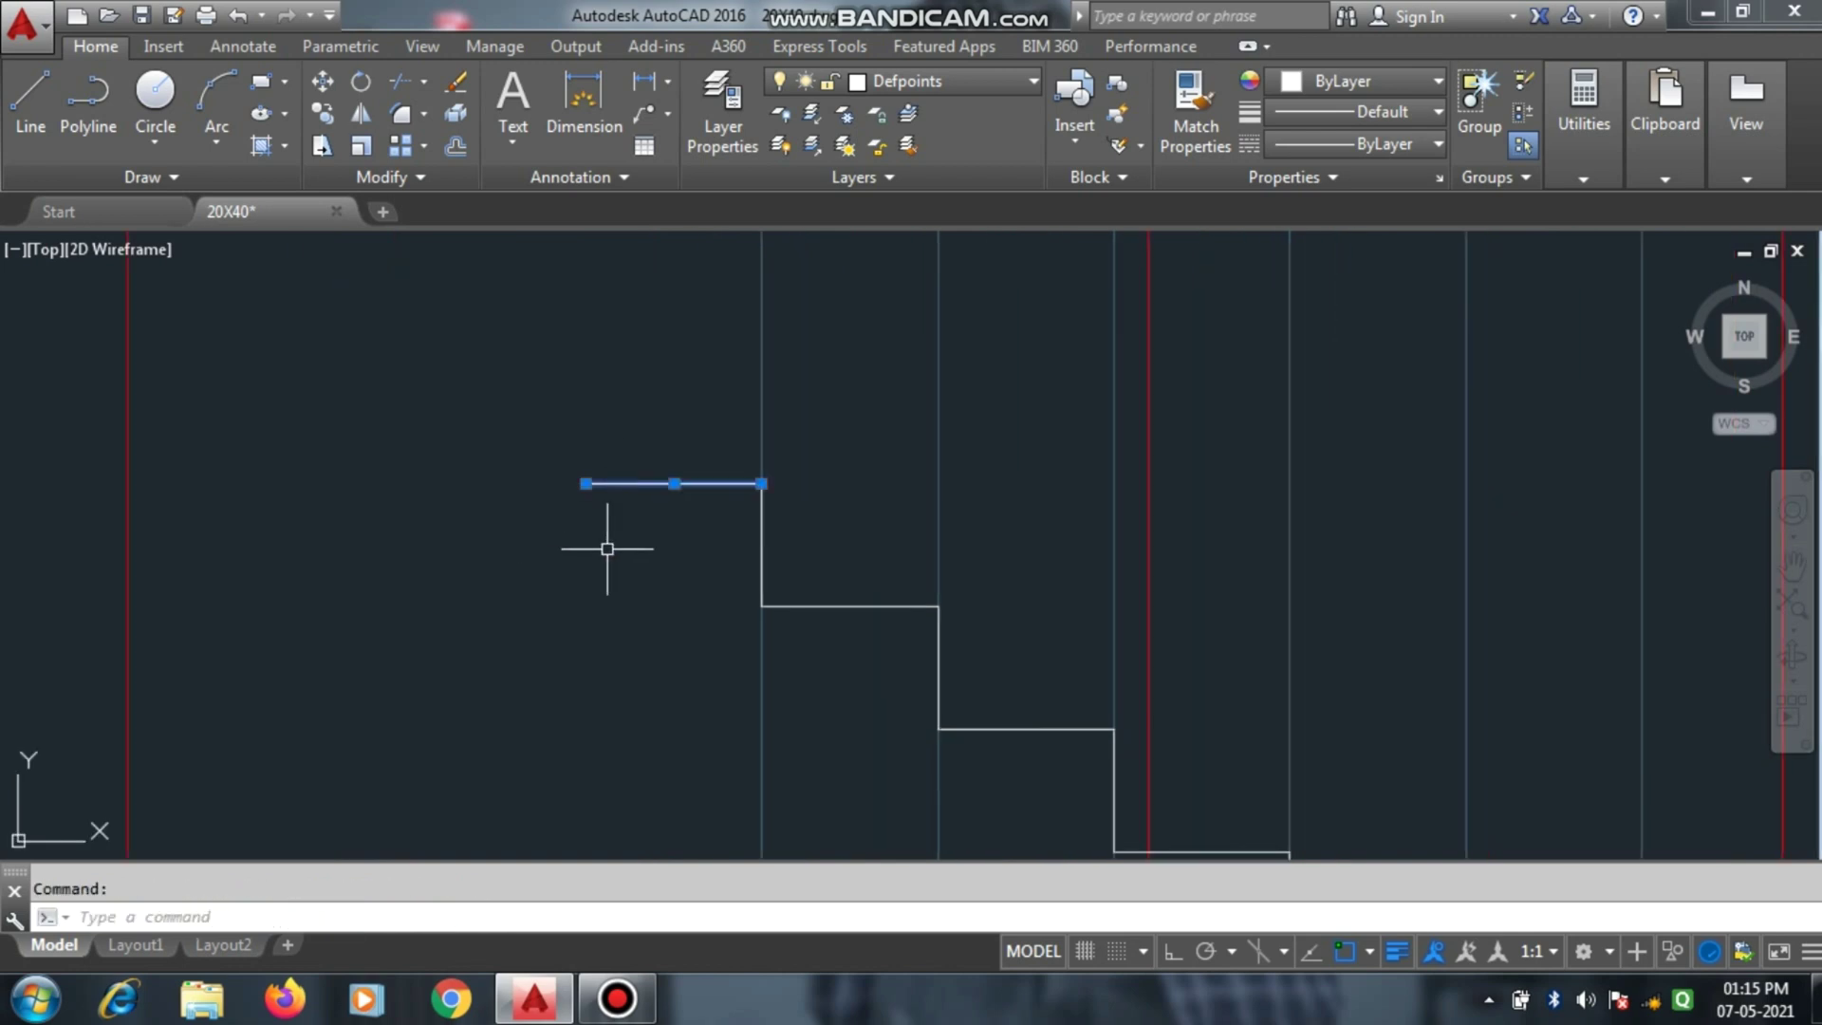
Erase the topmost tread and draw a horizontal landing line from the top riser to the left-hand wall's inner-face construction line.
text(l)
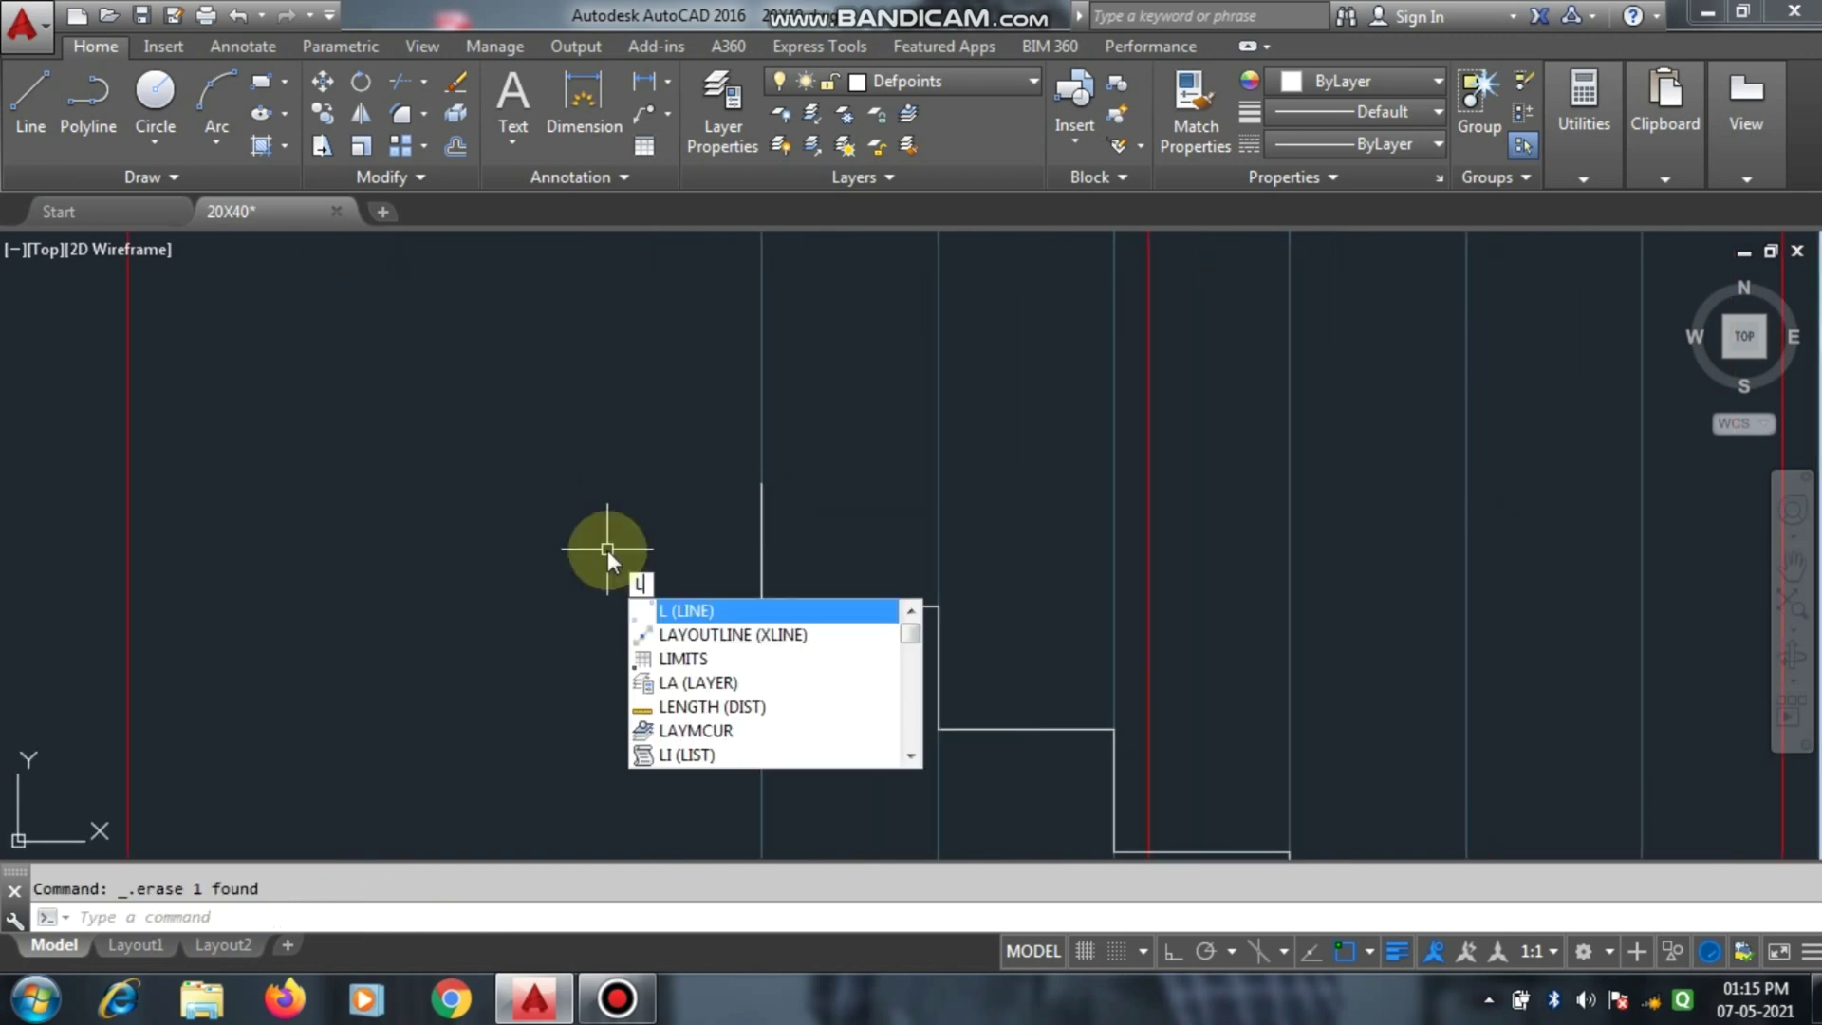
key(Return)
click(761, 484)
click(128, 484)
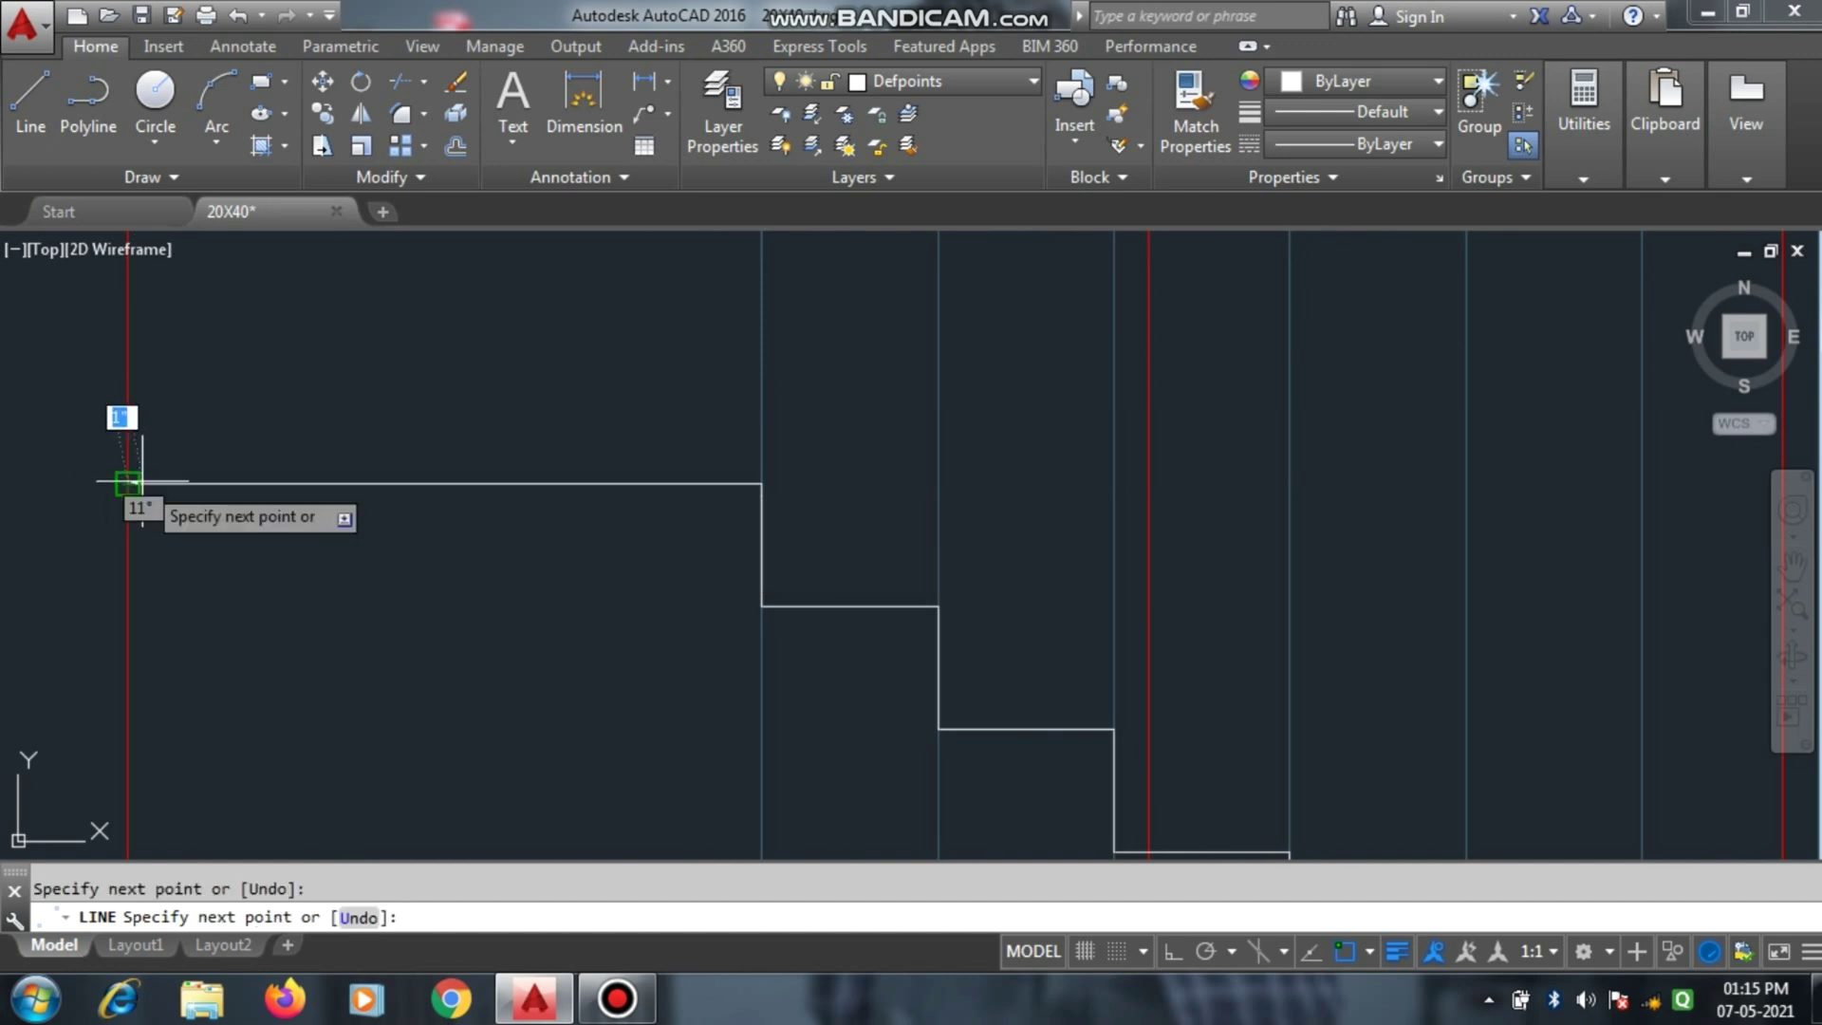
key(Escape)
Compare the drawn stair profile with the staircase, toilet and entrance at the front of the plan.
scroll(387, 479, down, 2)
scroll(389, 513, down, 4)
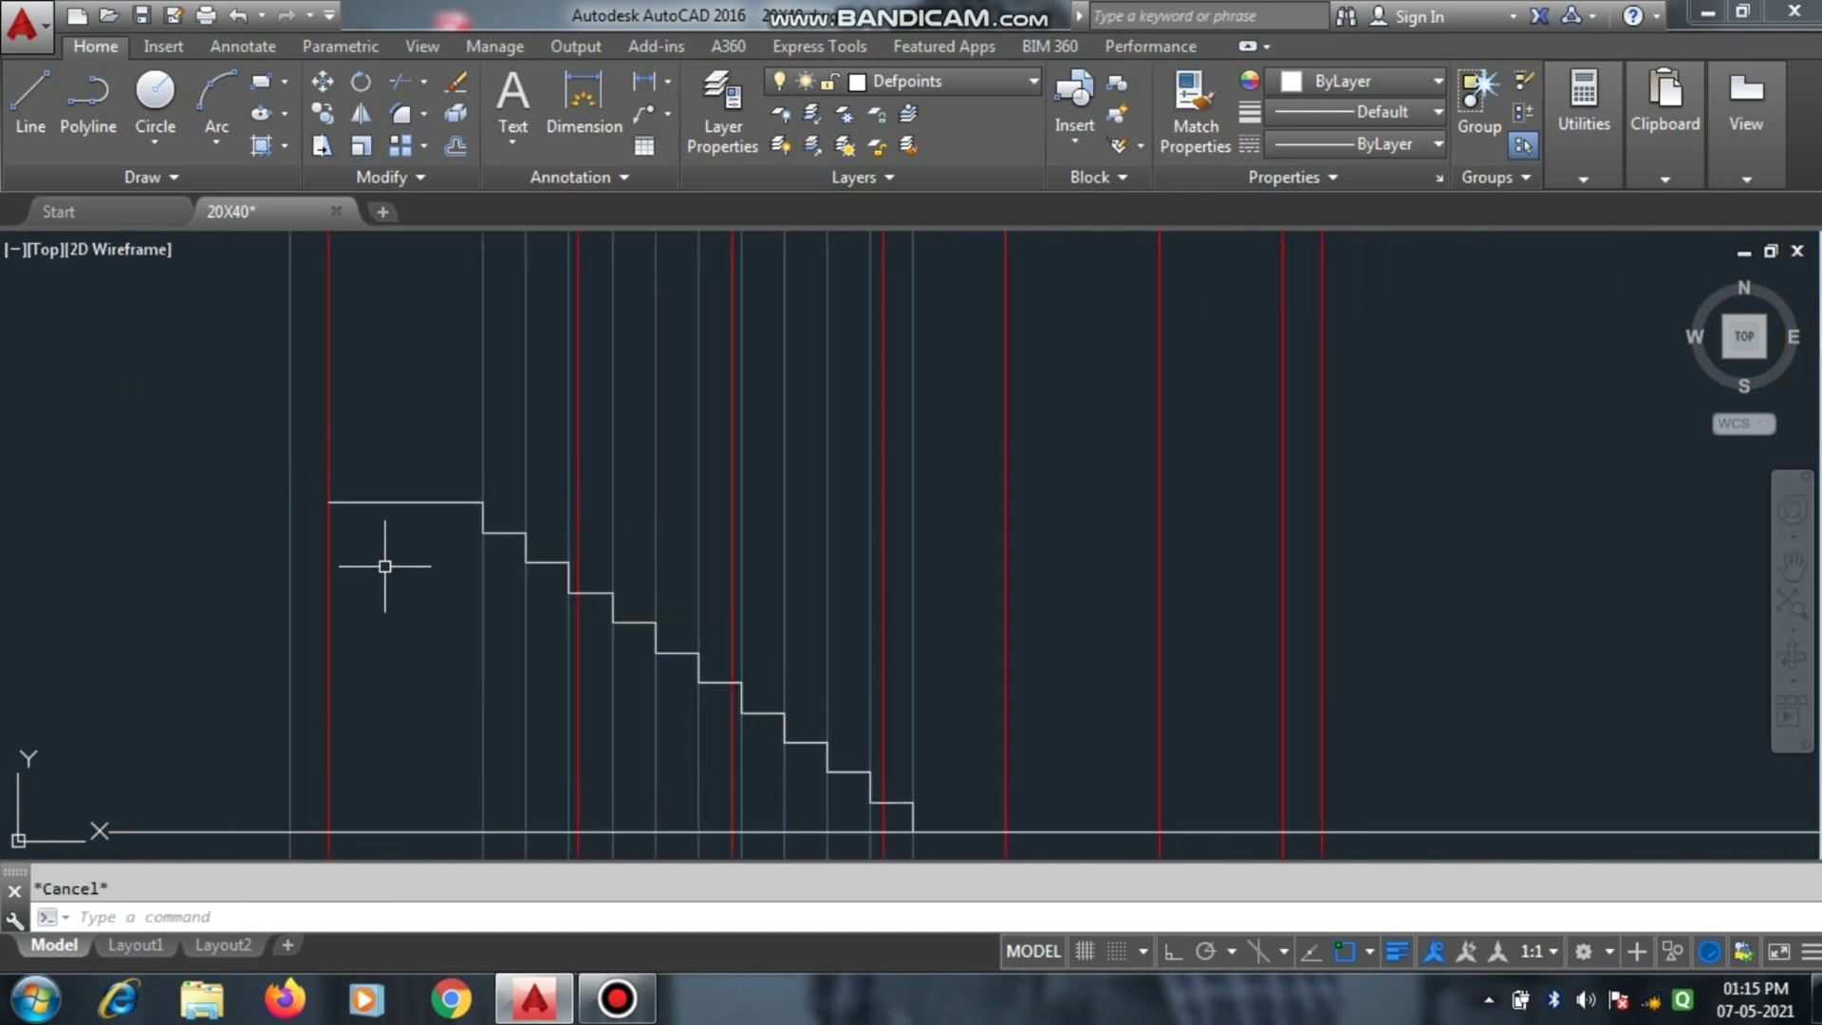
scroll(390, 552, down, 8)
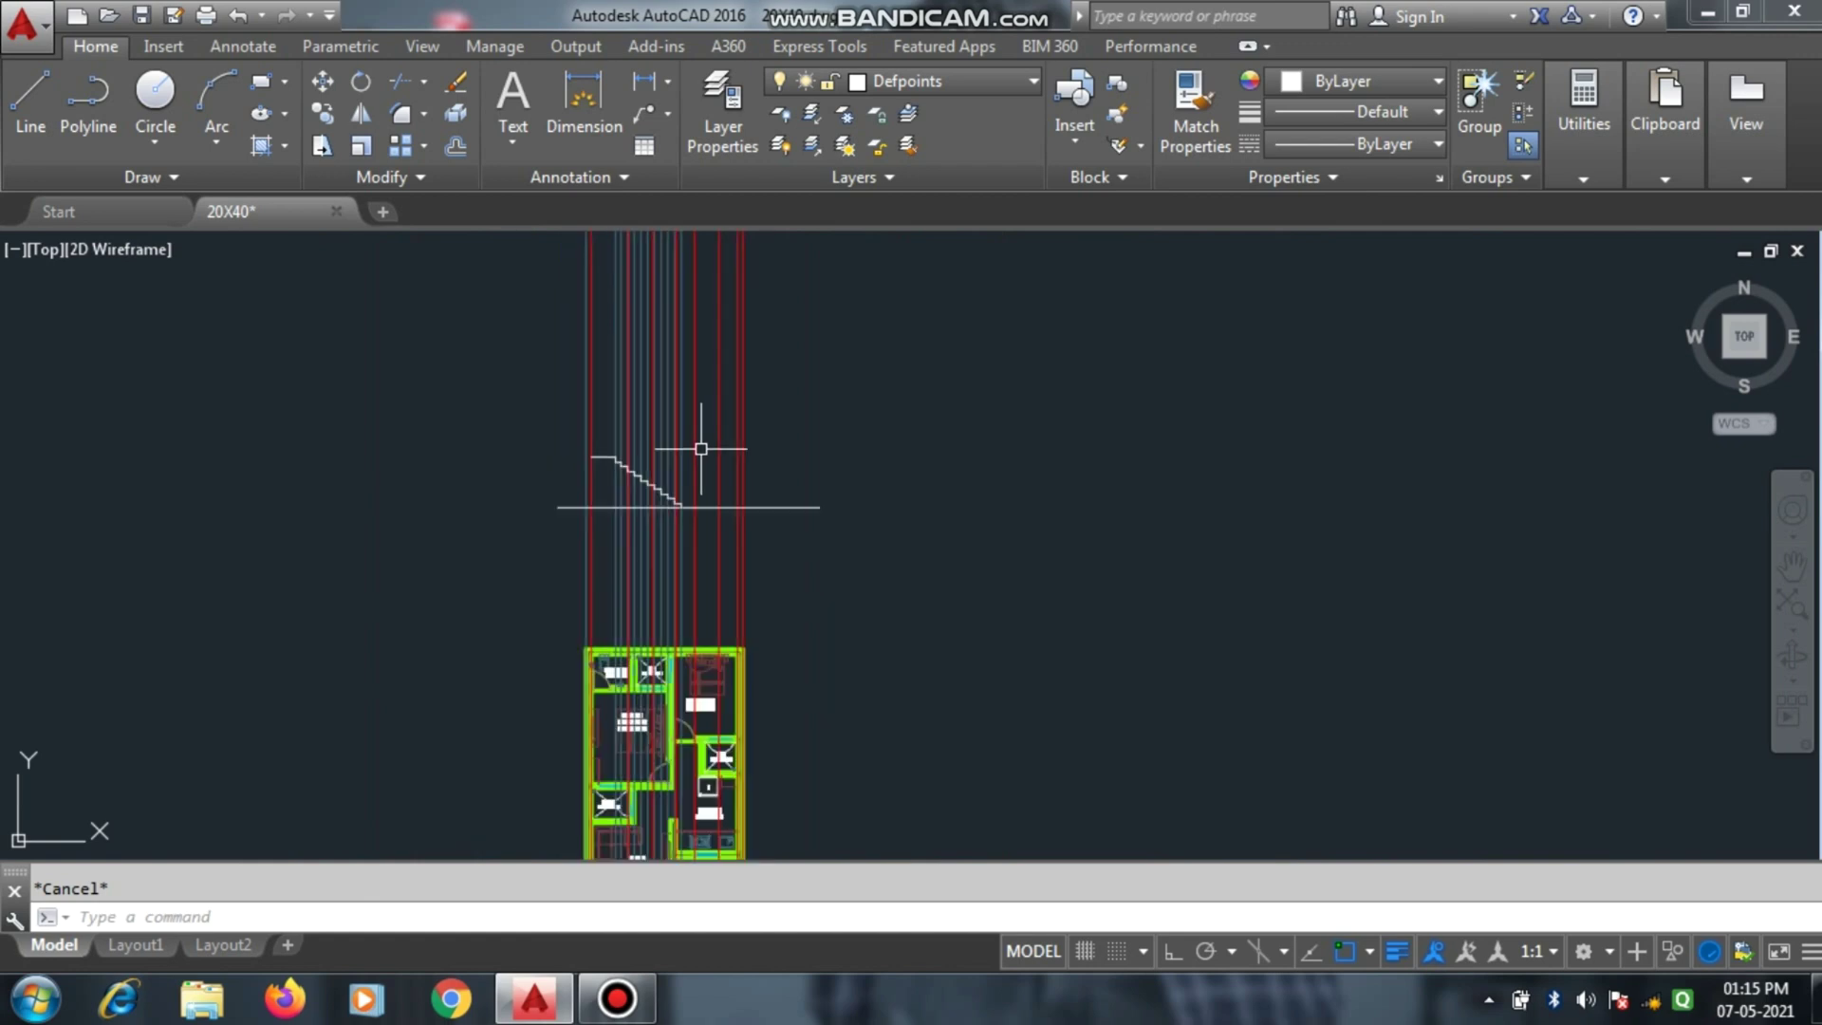
scroll(666, 599, up, 10)
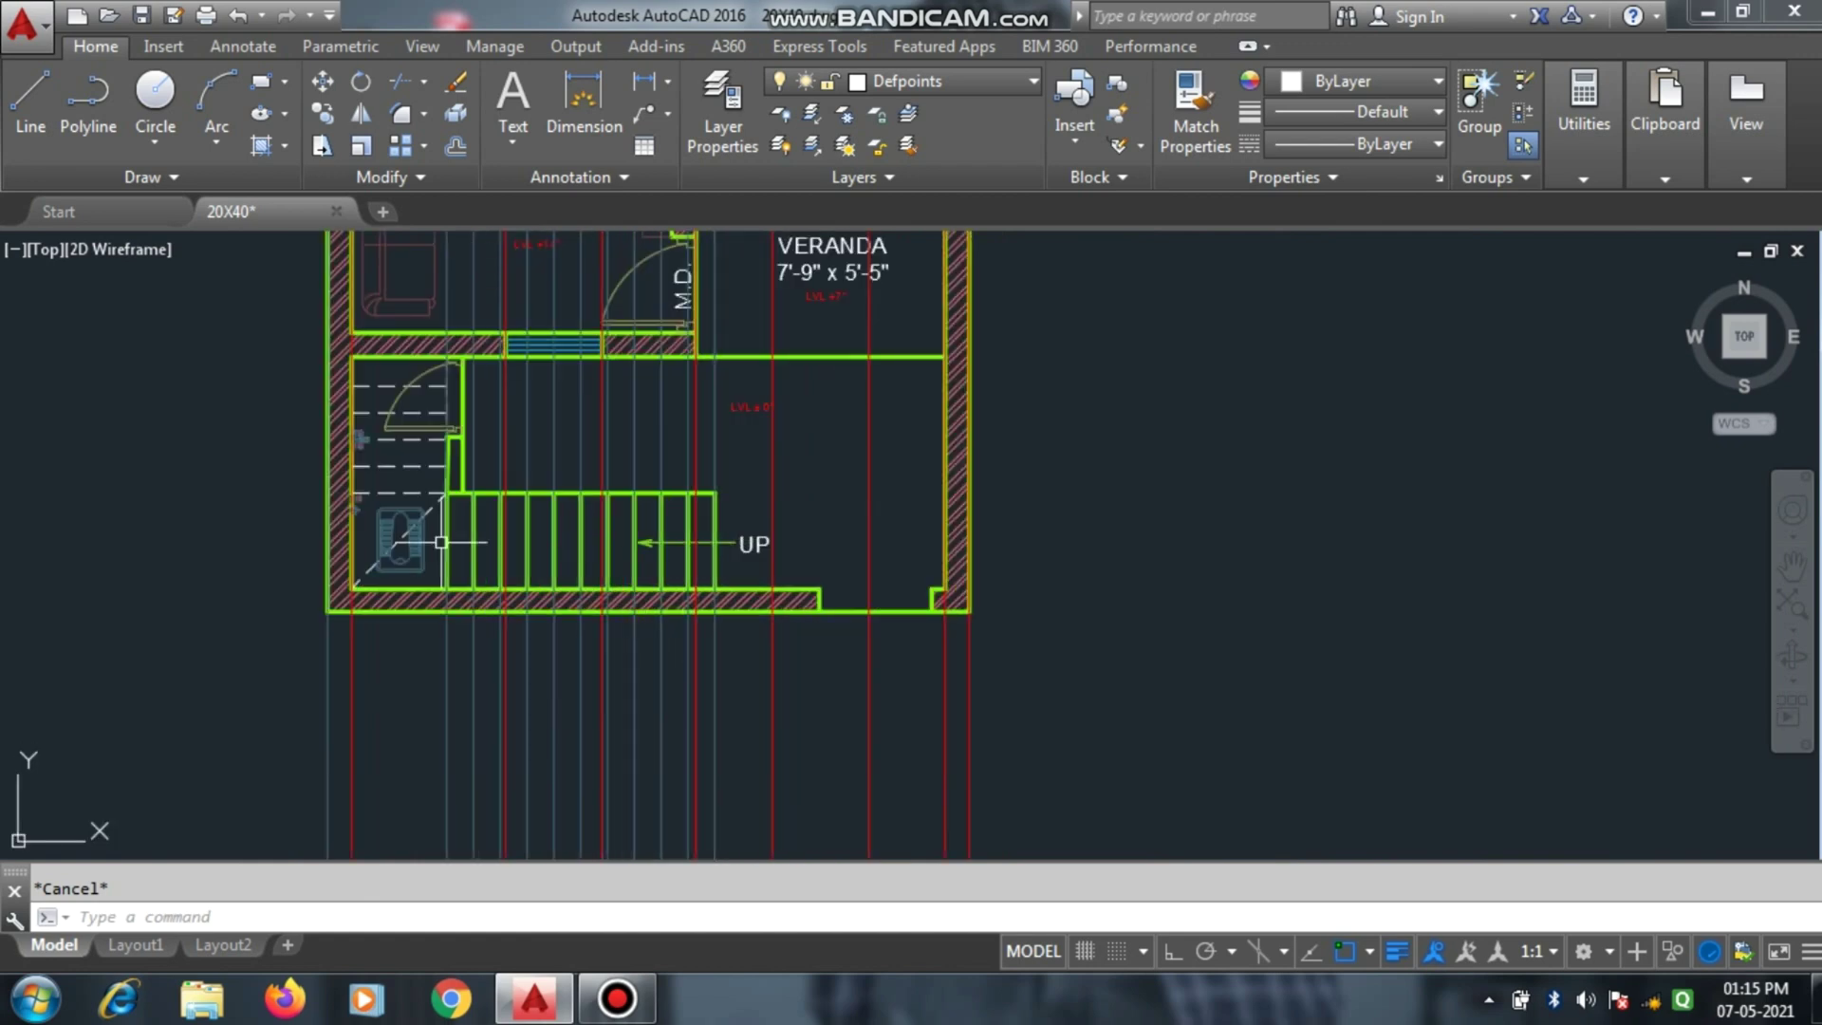
scroll(702, 541, up, 3)
scroll(440, 533, down, 1)
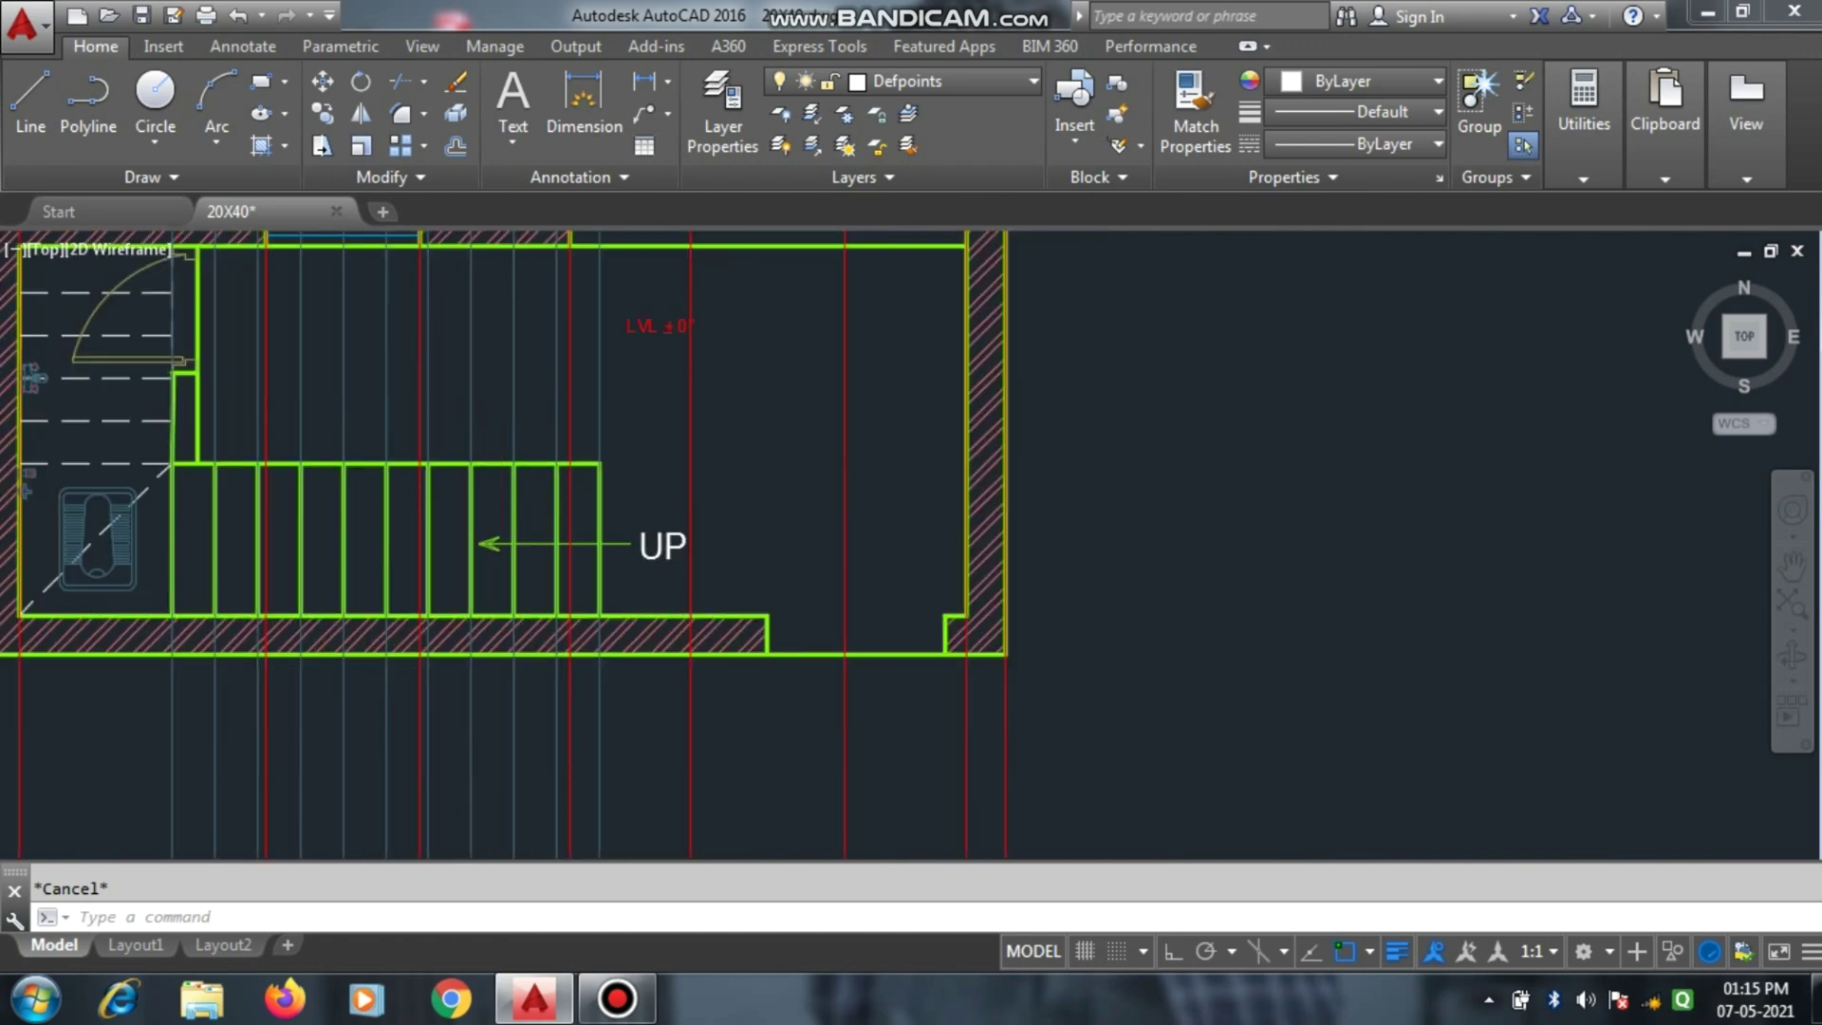
scroll(589, 588, down, 5)
scroll(635, 428, up, 8)
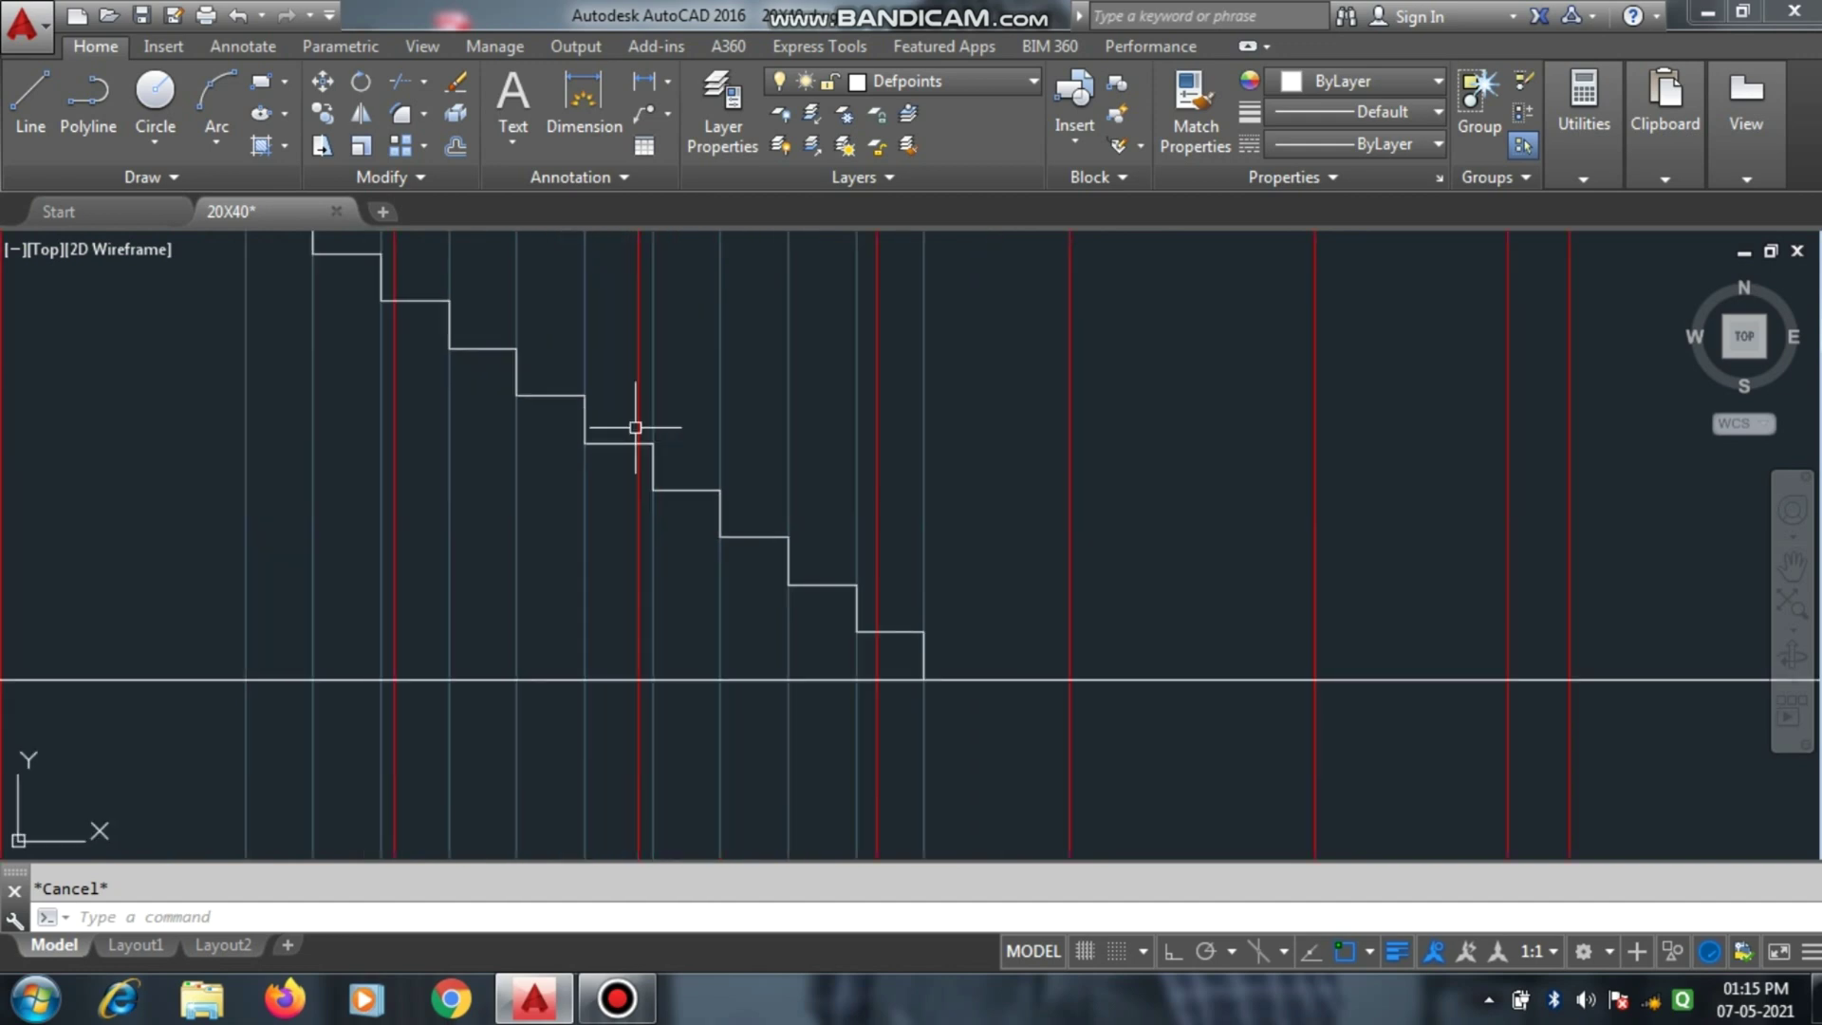
scroll(634, 428, down, 6)
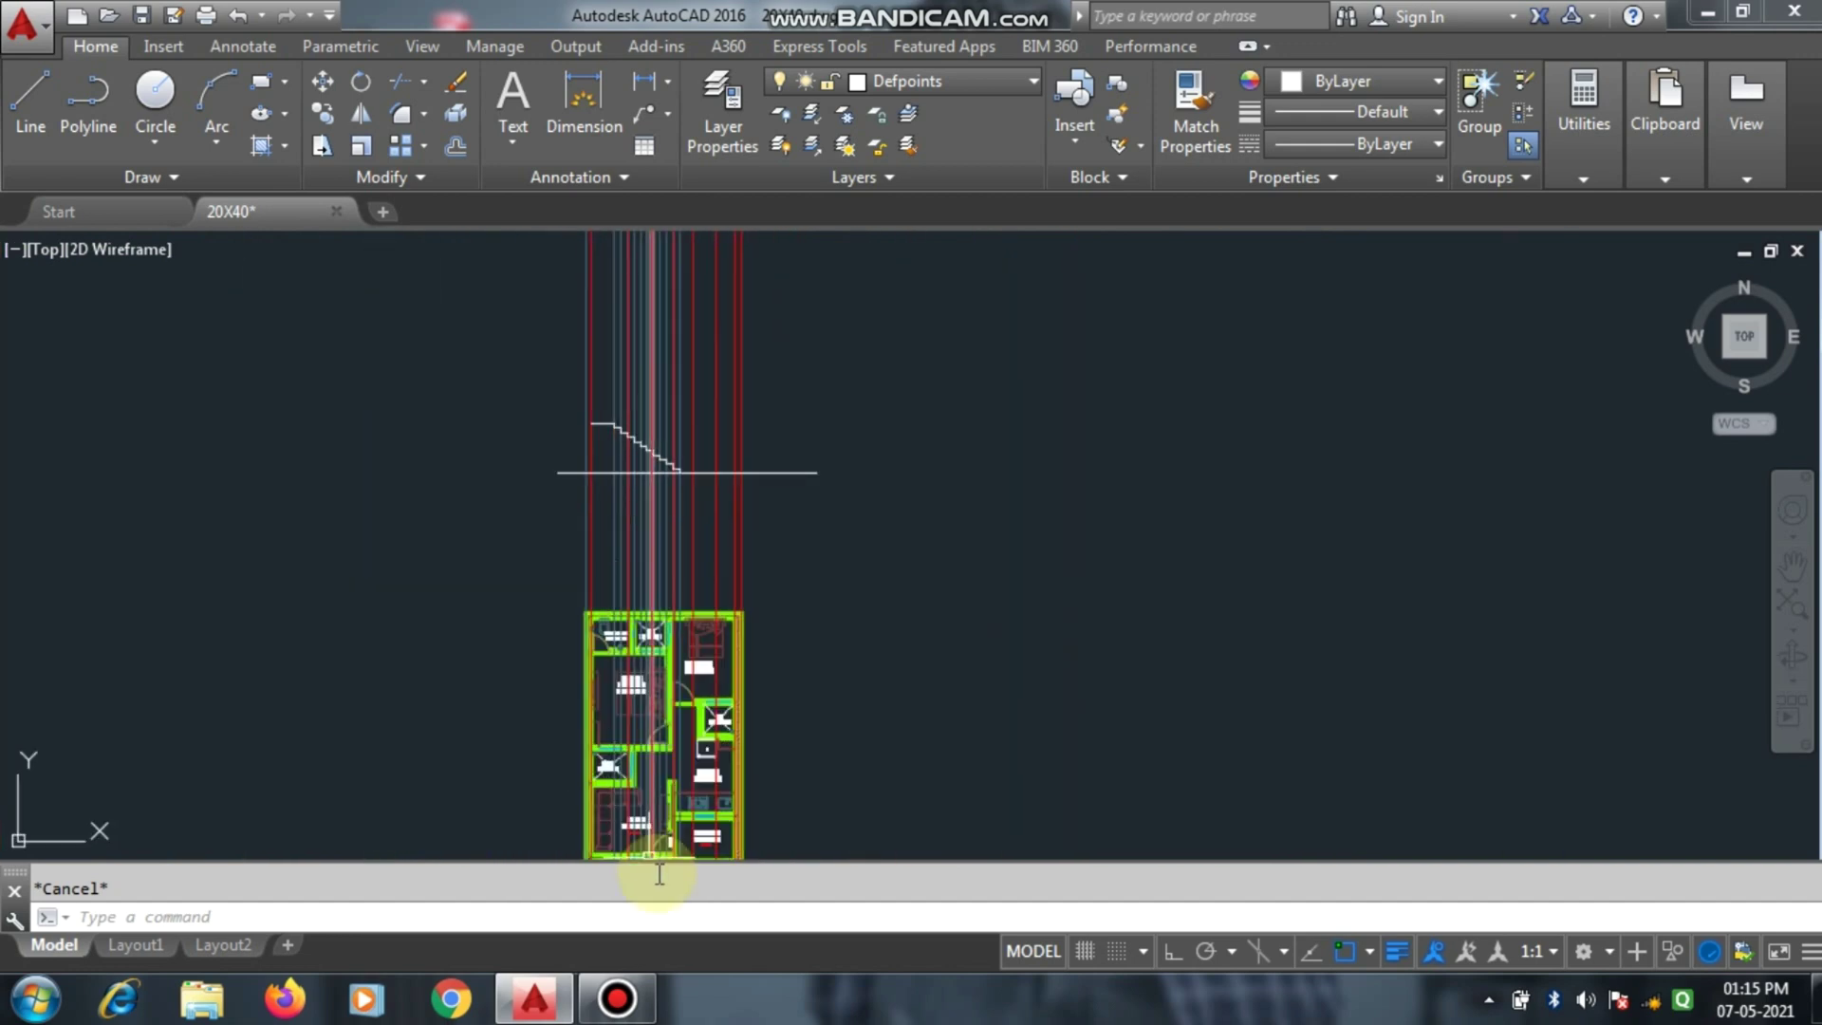
Examine the corner landing and the dashed upper steps above the toilet in the plan's staircase.
scroll(640, 834, up, 2)
scroll(621, 707, down, 4)
scroll(621, 712, up, 4)
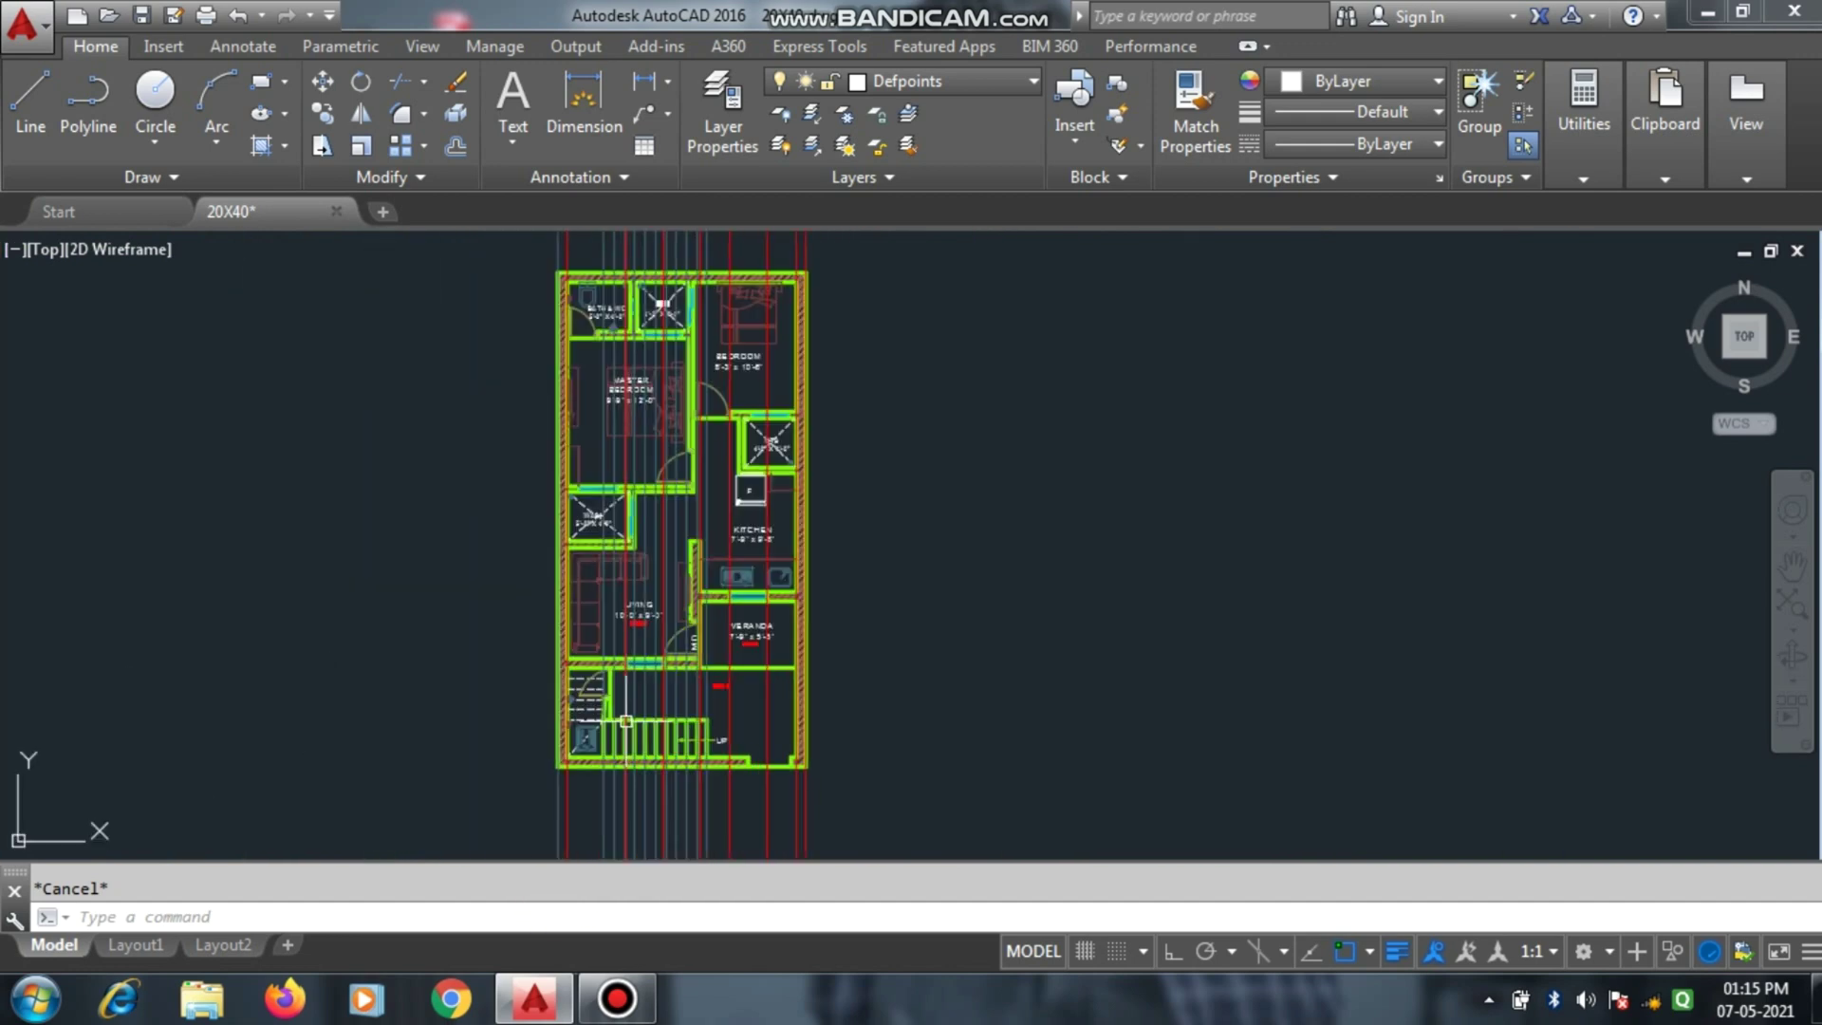
scroll(584, 738, up, 2)
click(618, 996)
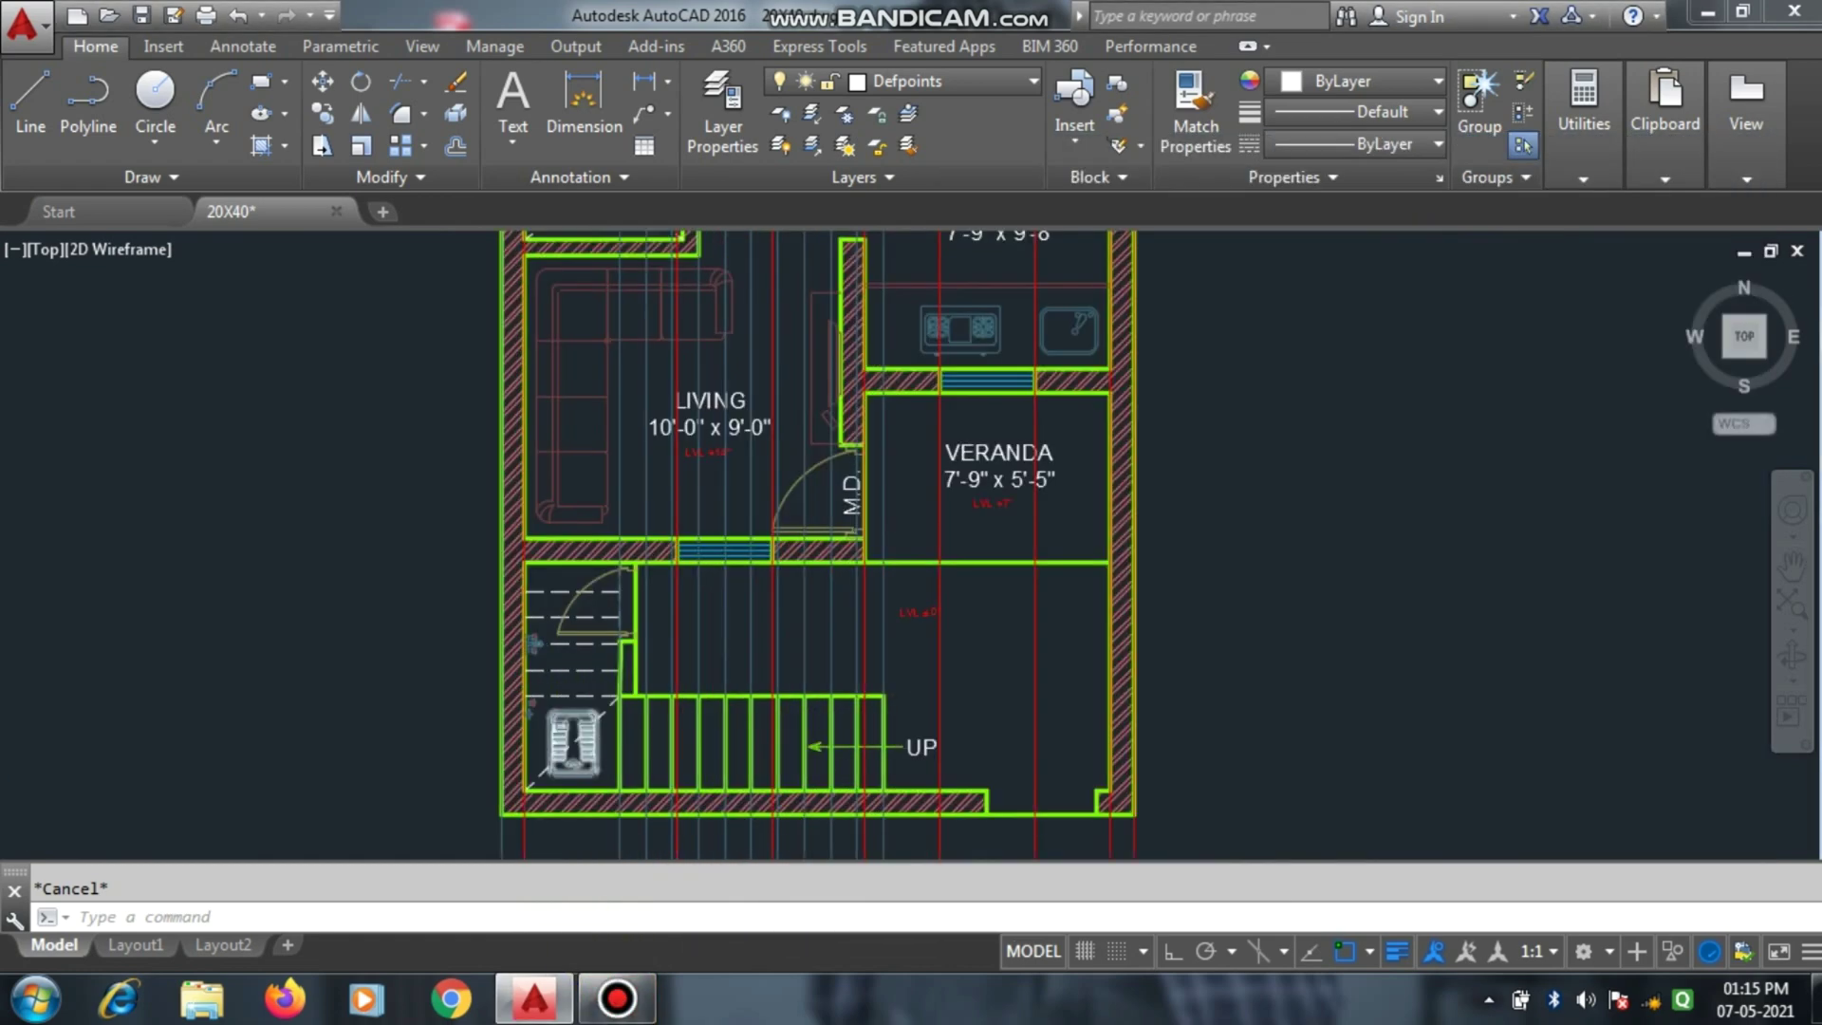
scroll(598, 787, up, 2)
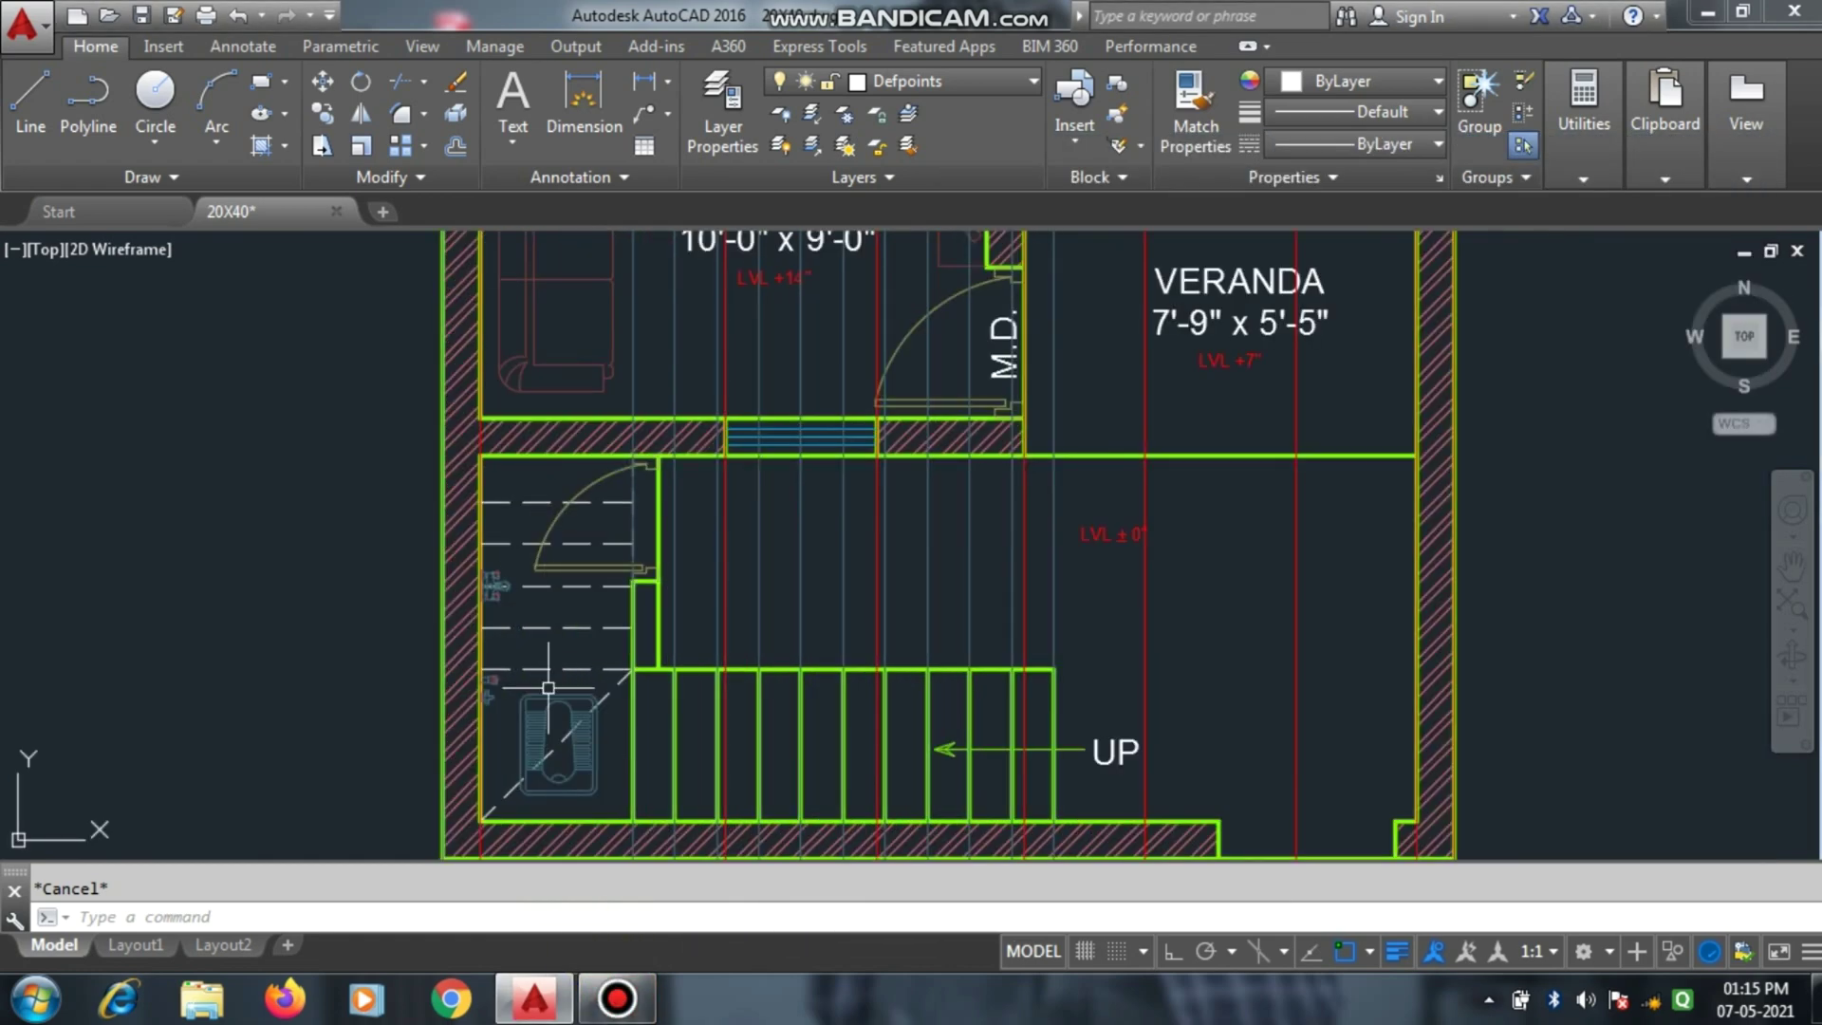
scroll(543, 604, down, 2)
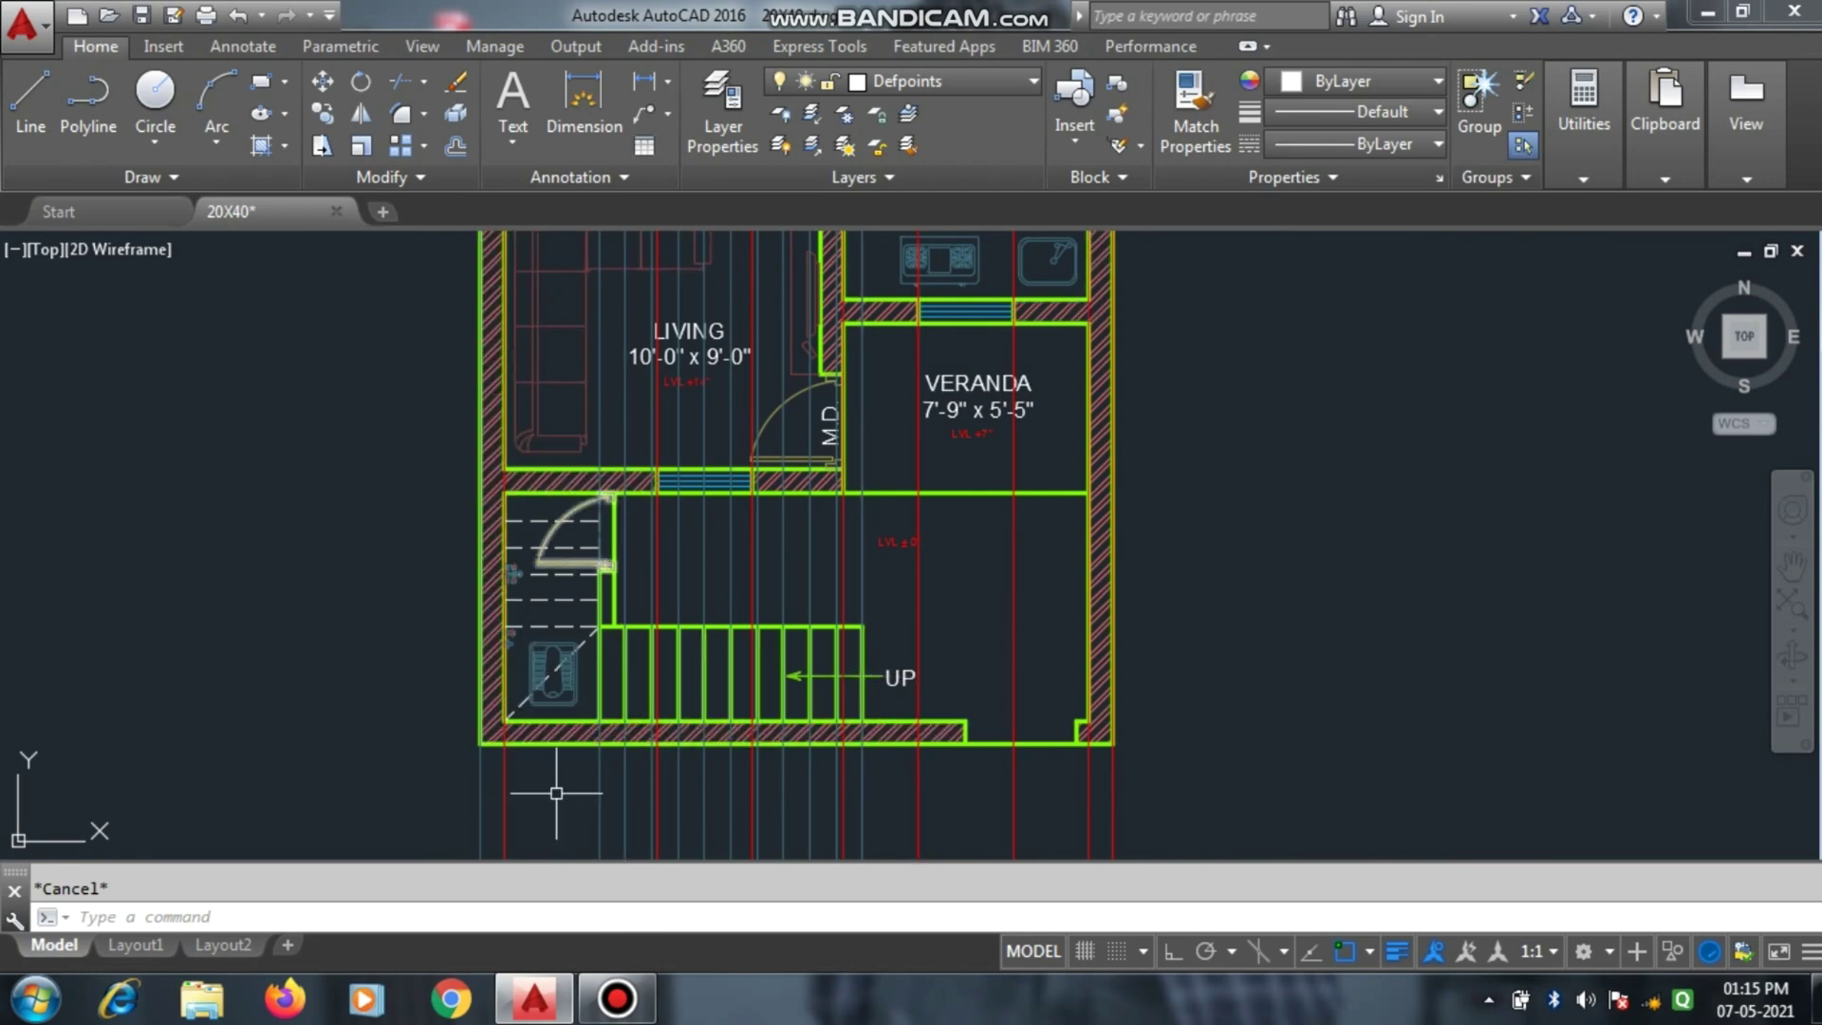
scroll(559, 669, up, 3)
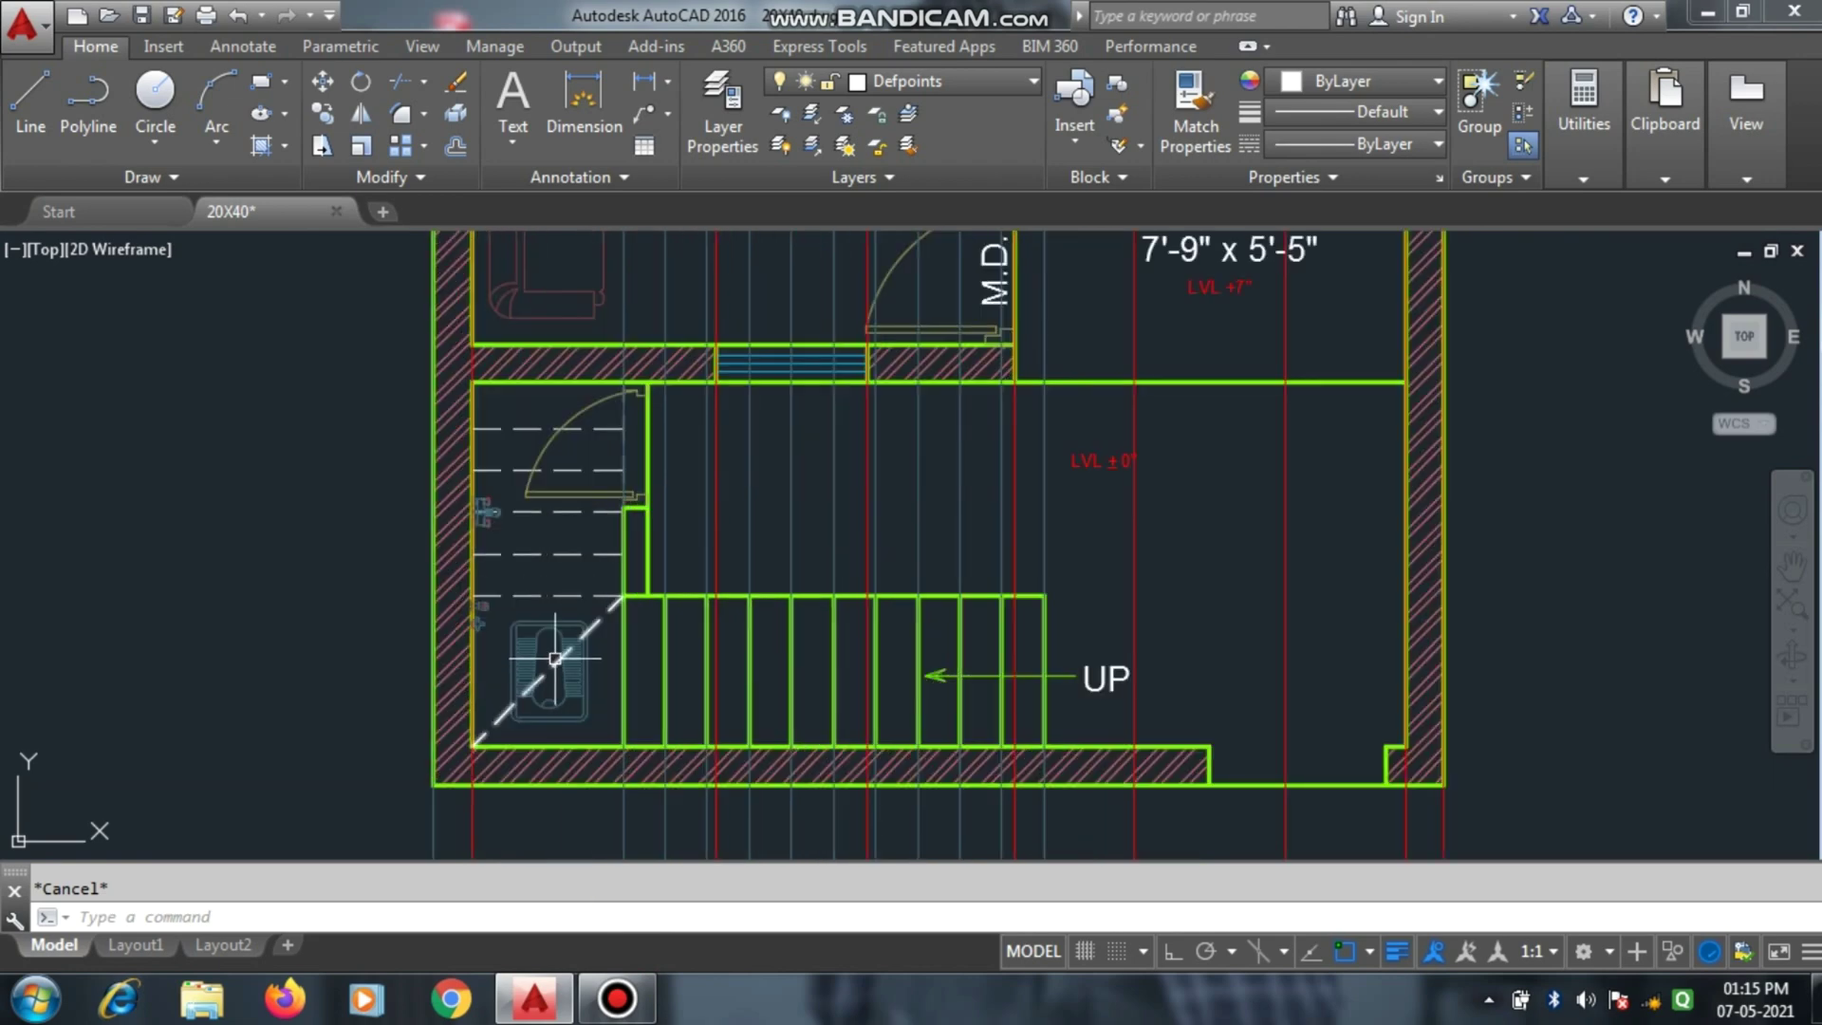
scroll(676, 710, down, 2)
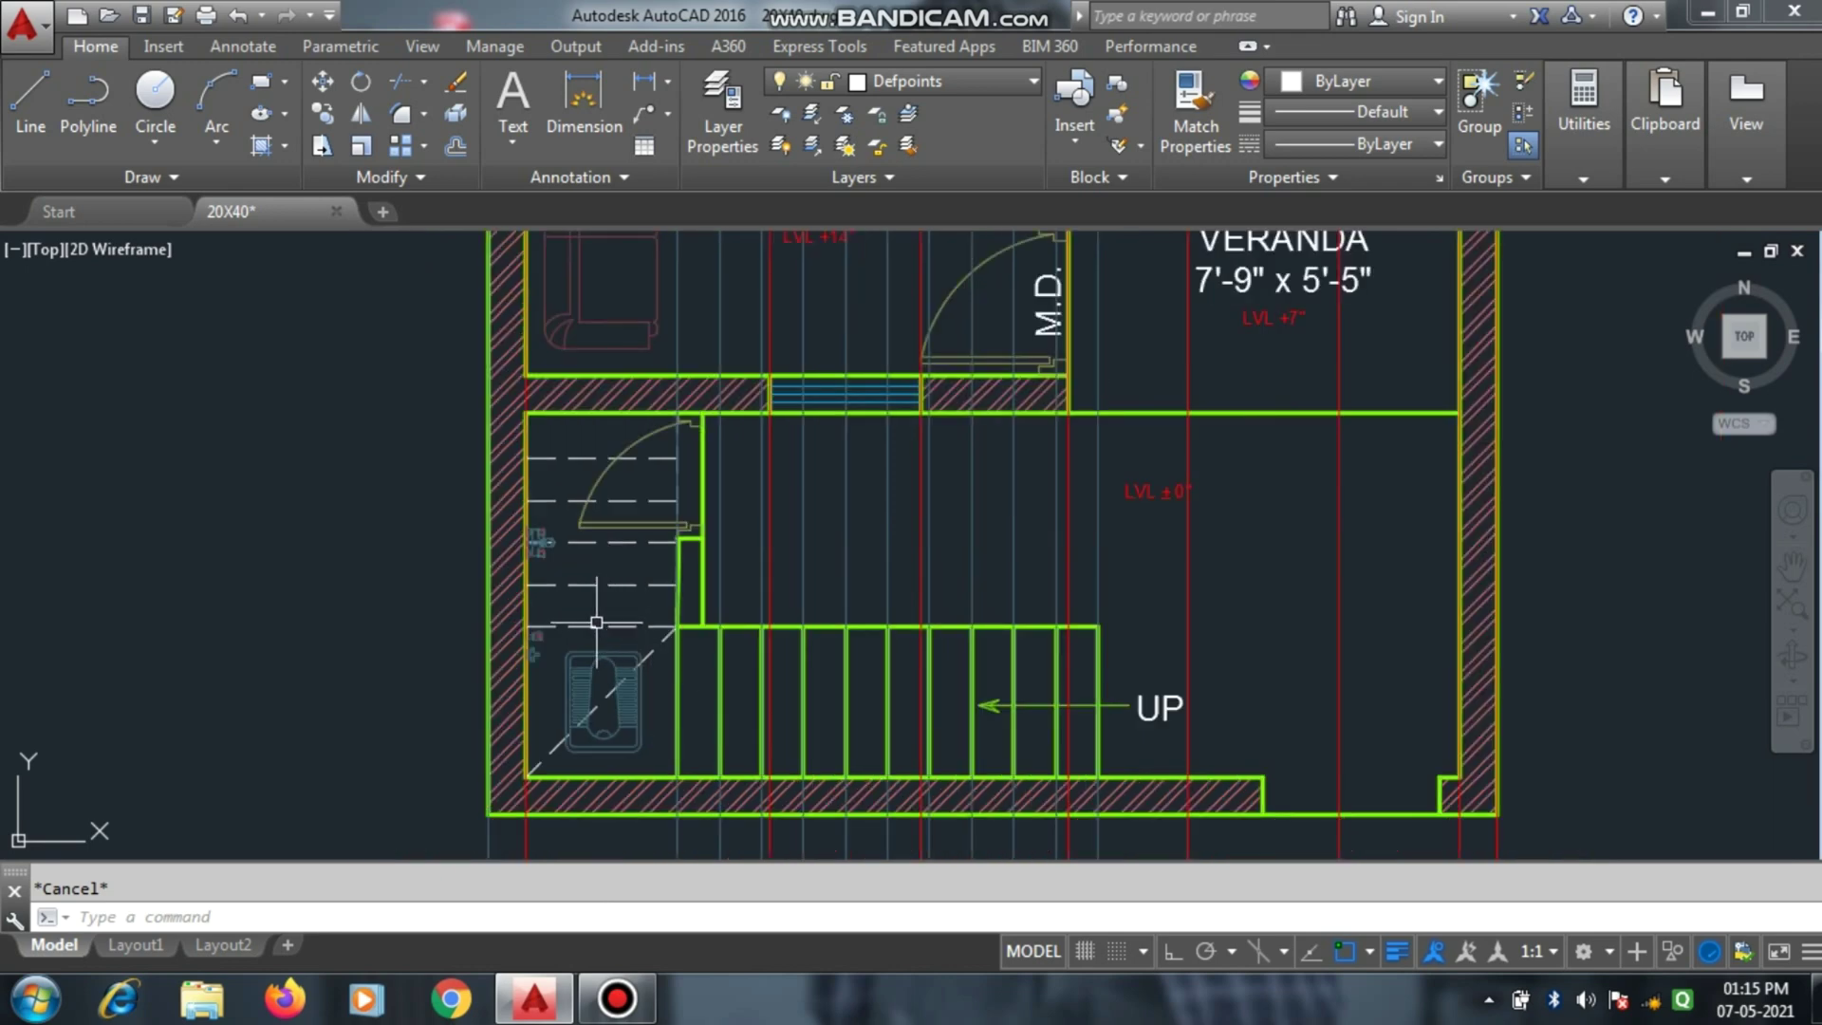
scroll(598, 628, up, 2)
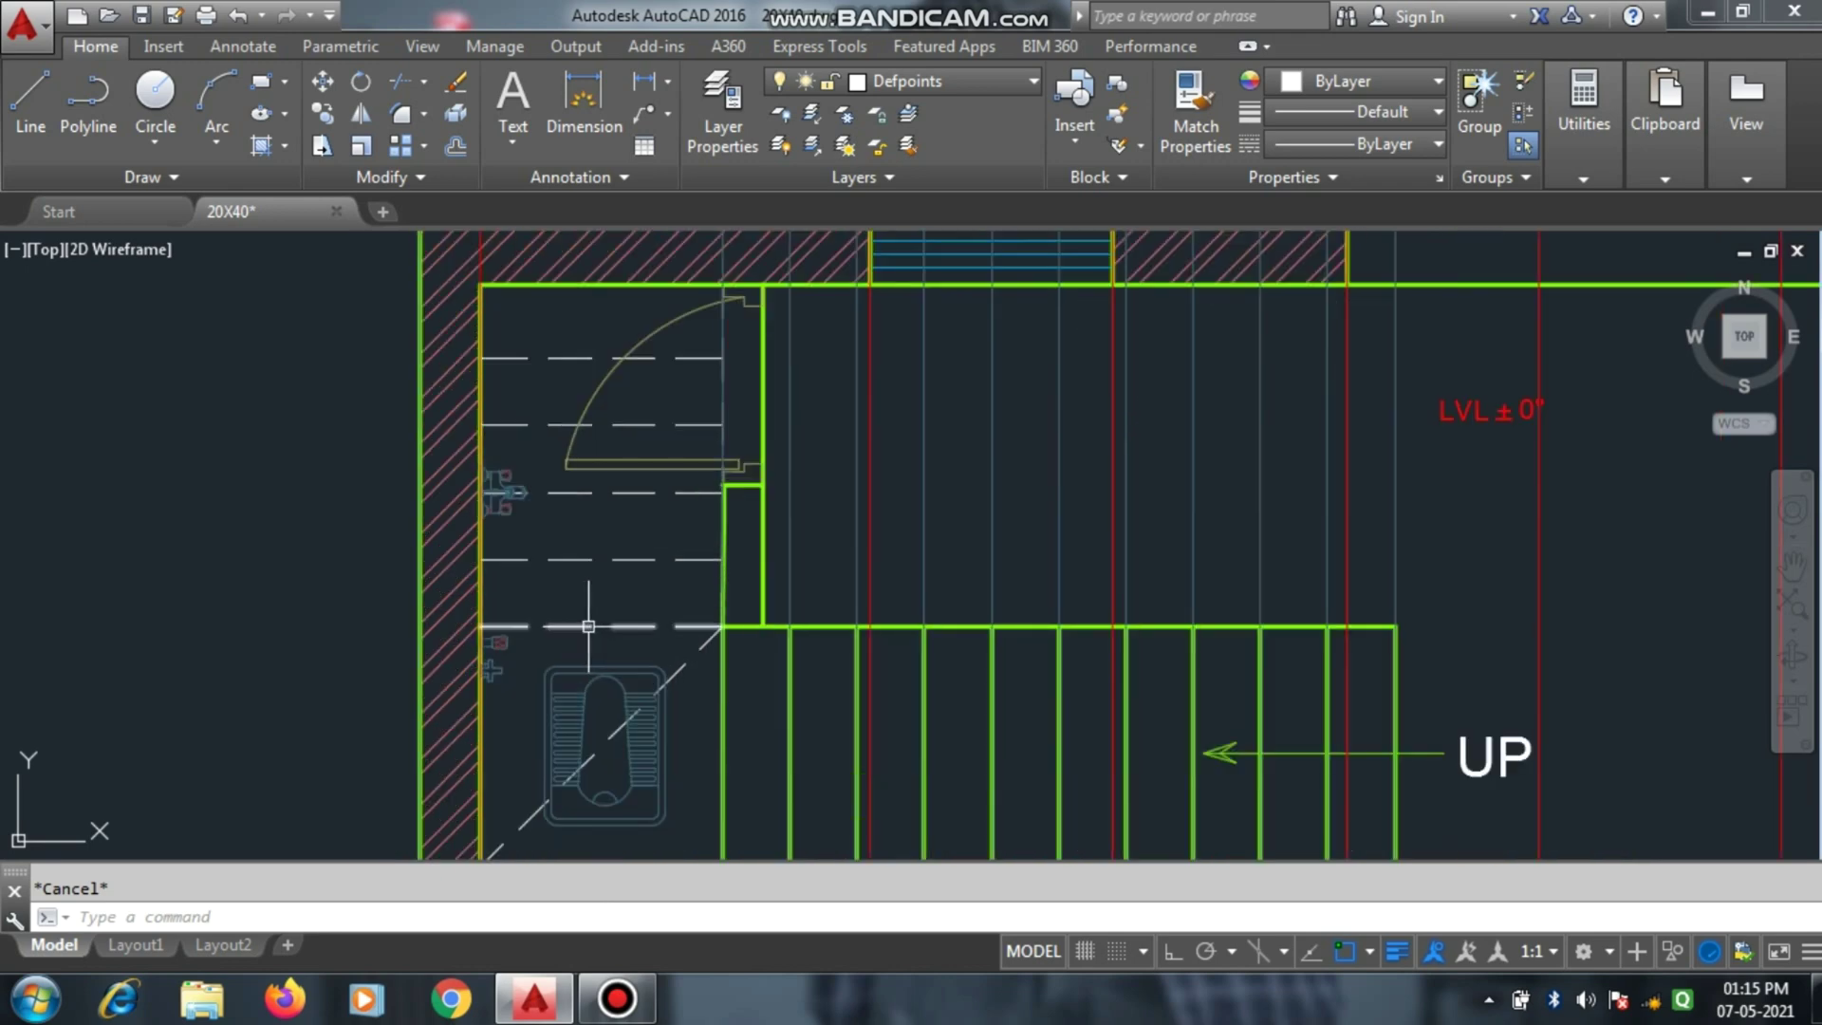
scroll(708, 616, down, 2)
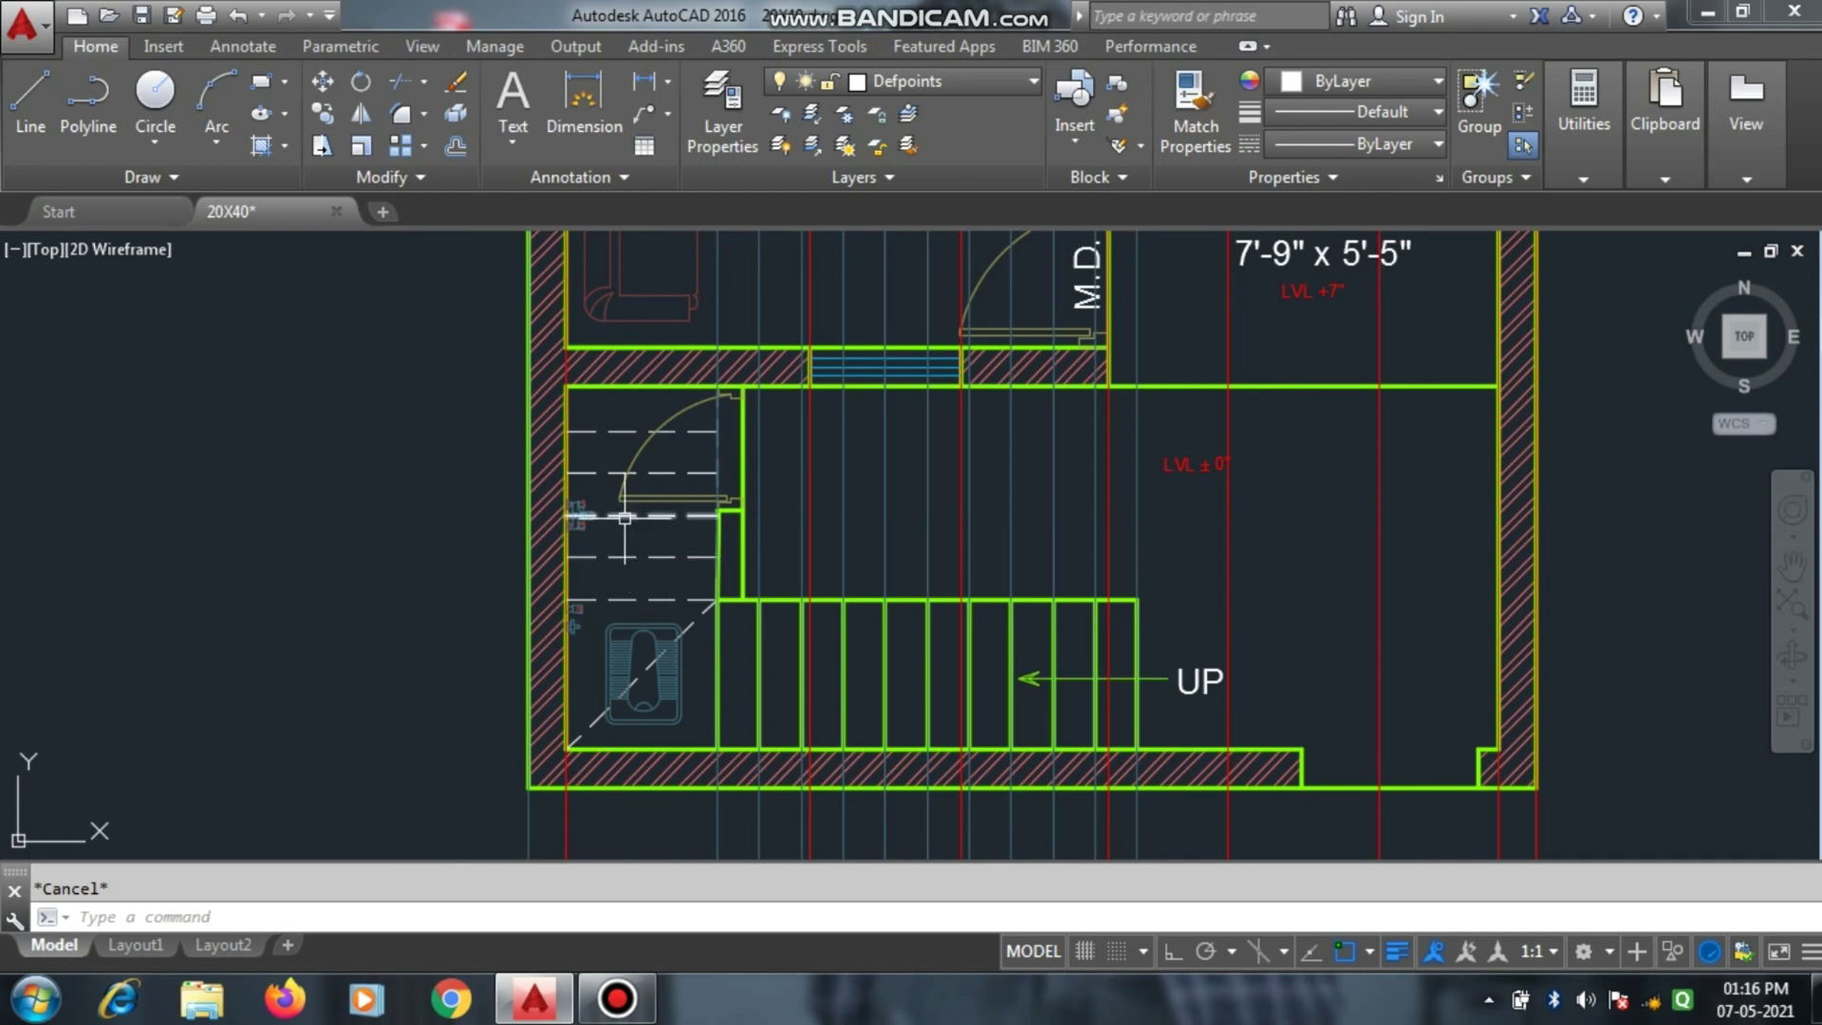
scroll(664, 492, down, 10)
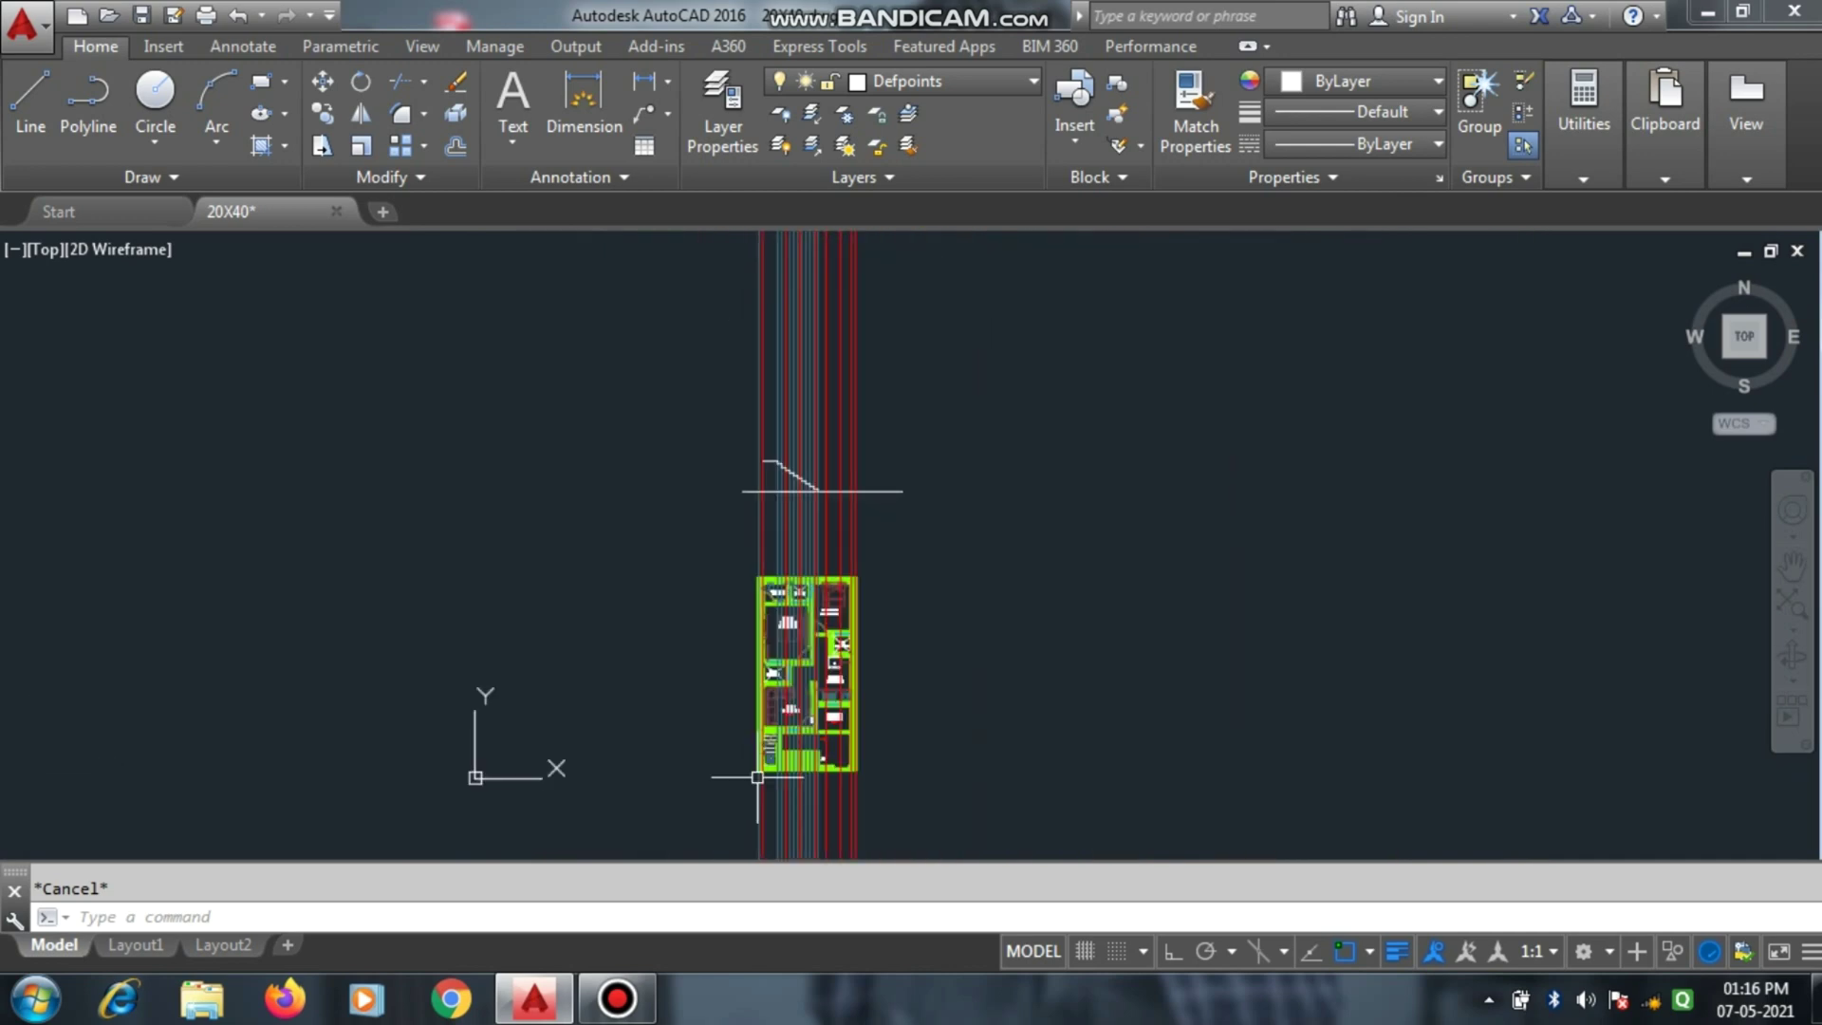
Draw a 7" high step outline on top of the landing with Ortho on, spanning from the wall's construction line to the top riser's line.
scroll(749, 589, up, 2)
scroll(762, 574, up, 7)
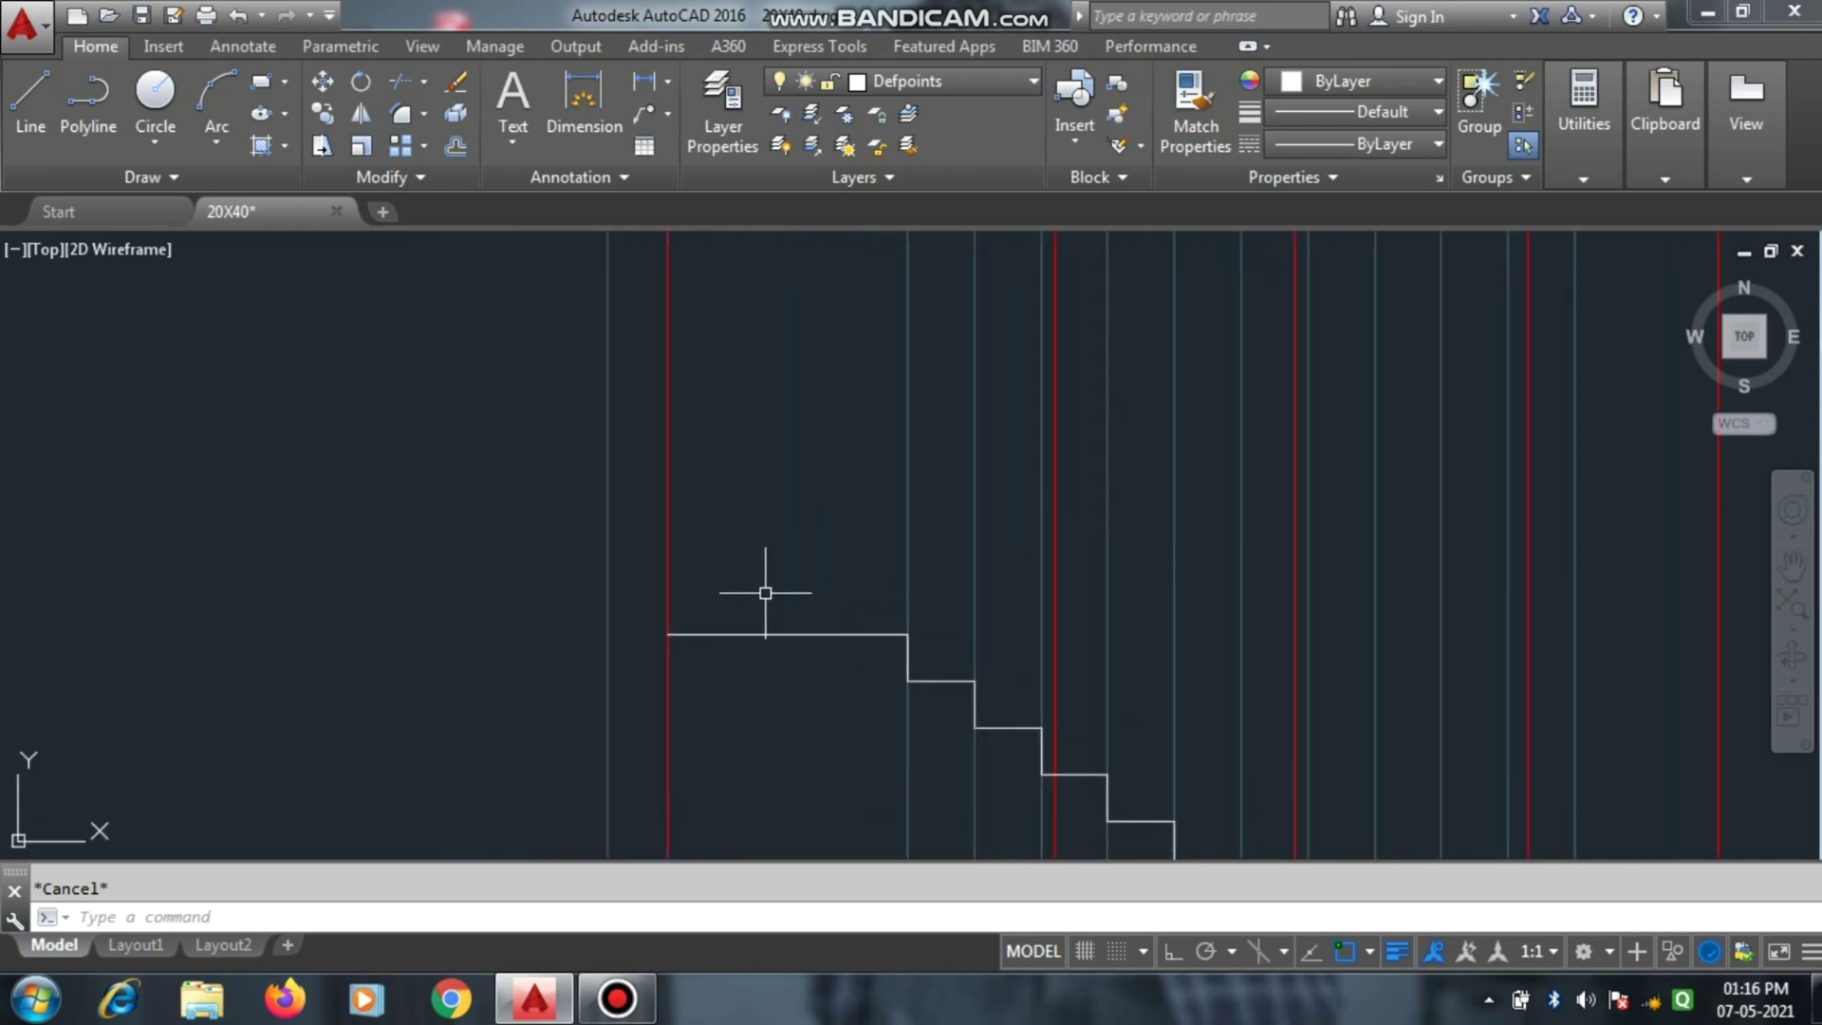
scroll(749, 628, up, 2)
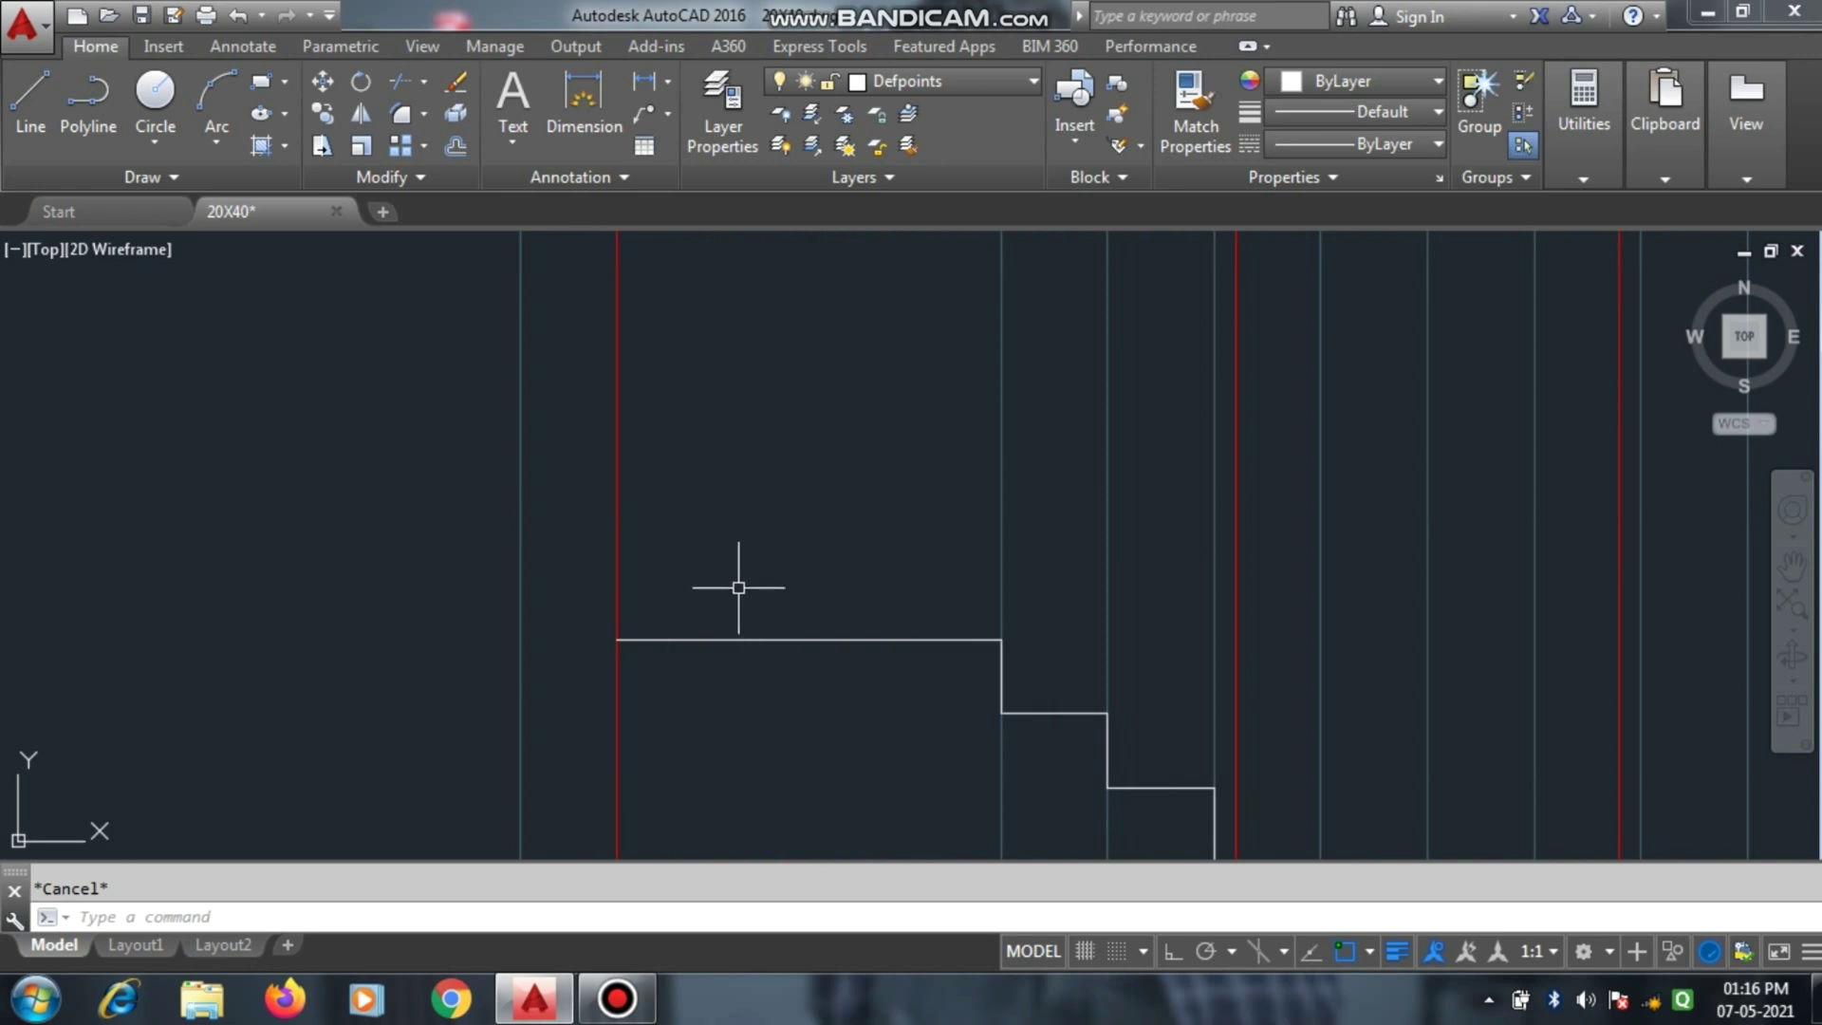
scroll(790, 414, down, 2)
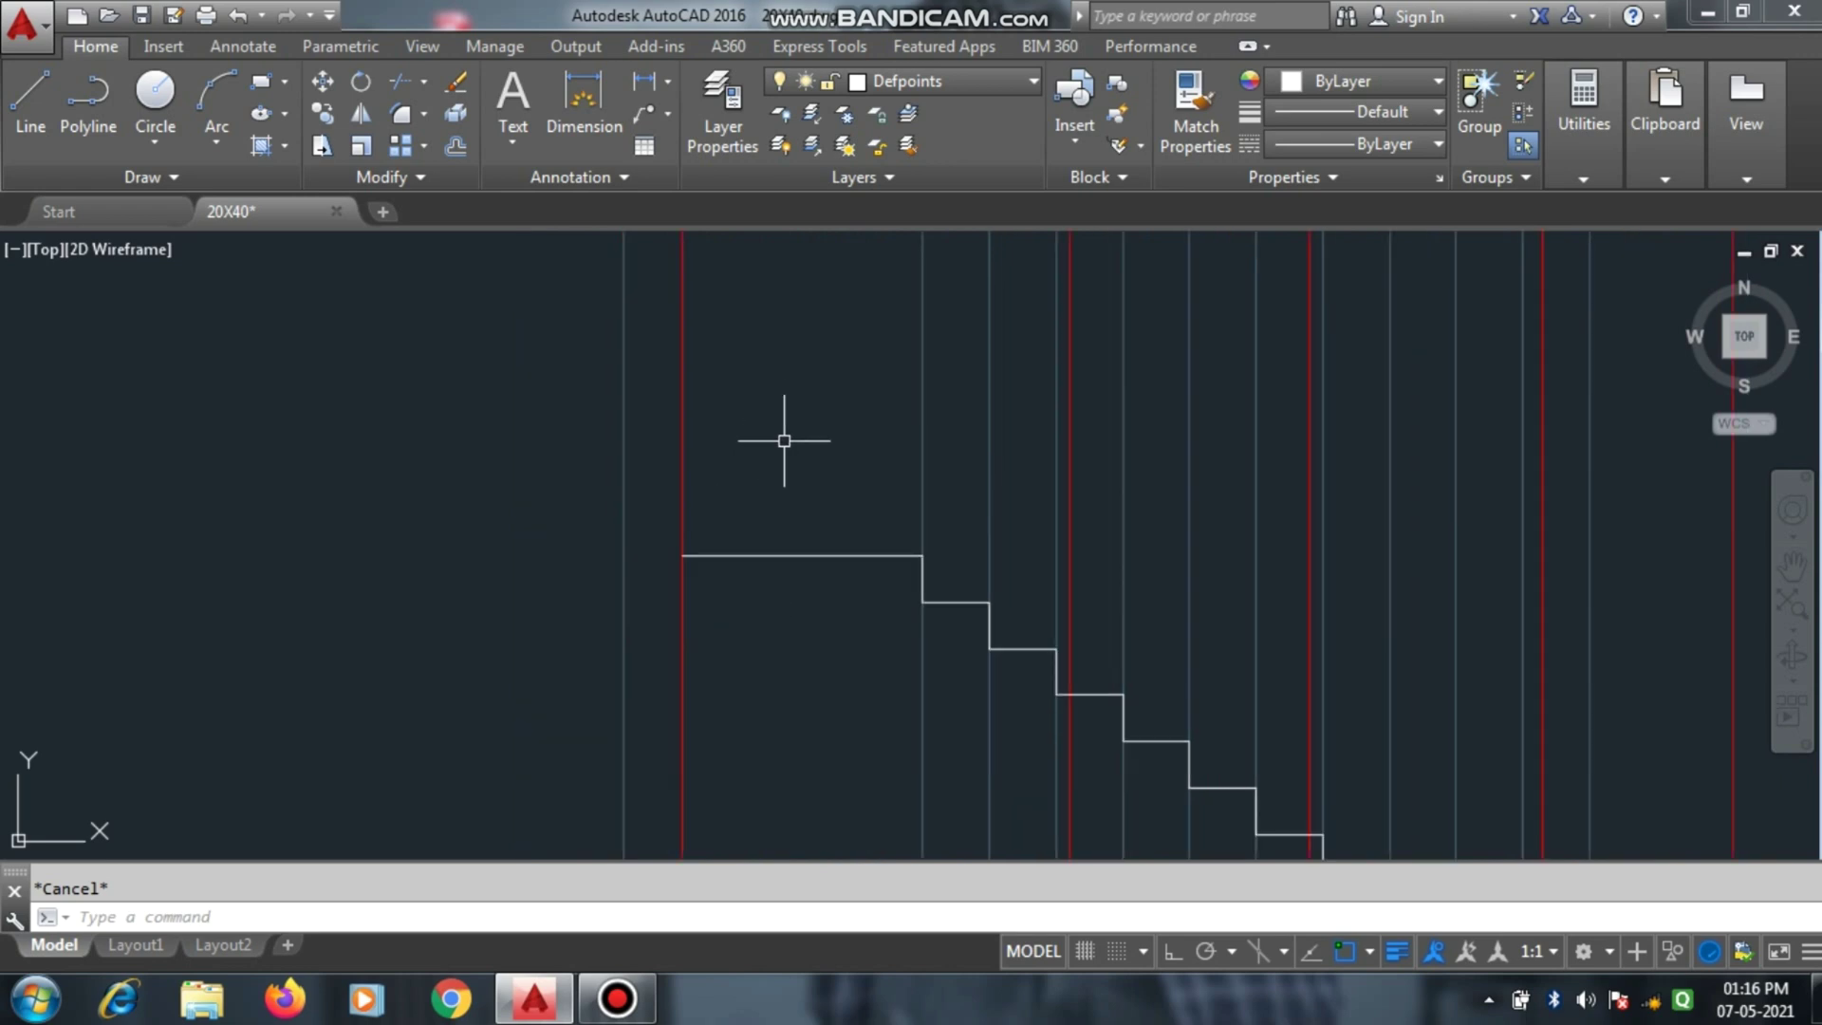
scroll(784, 518, up, 2)
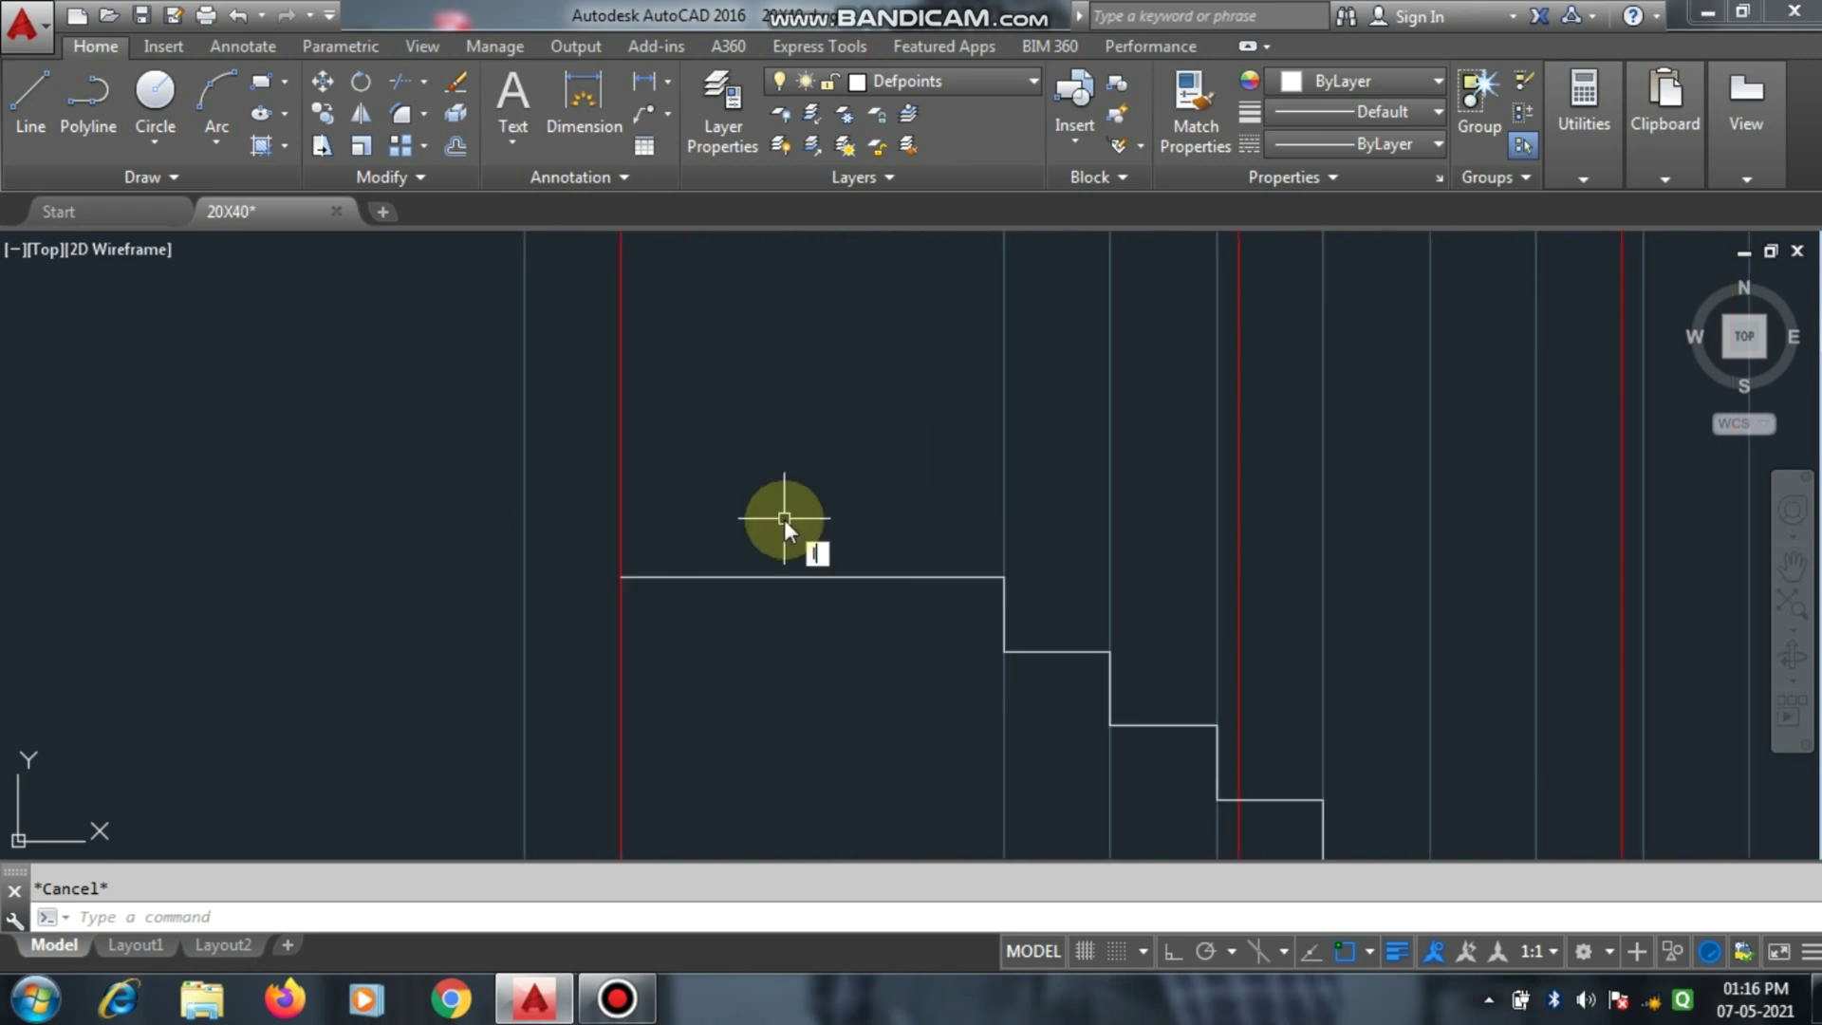
key(l)
key(Return)
click(622, 576)
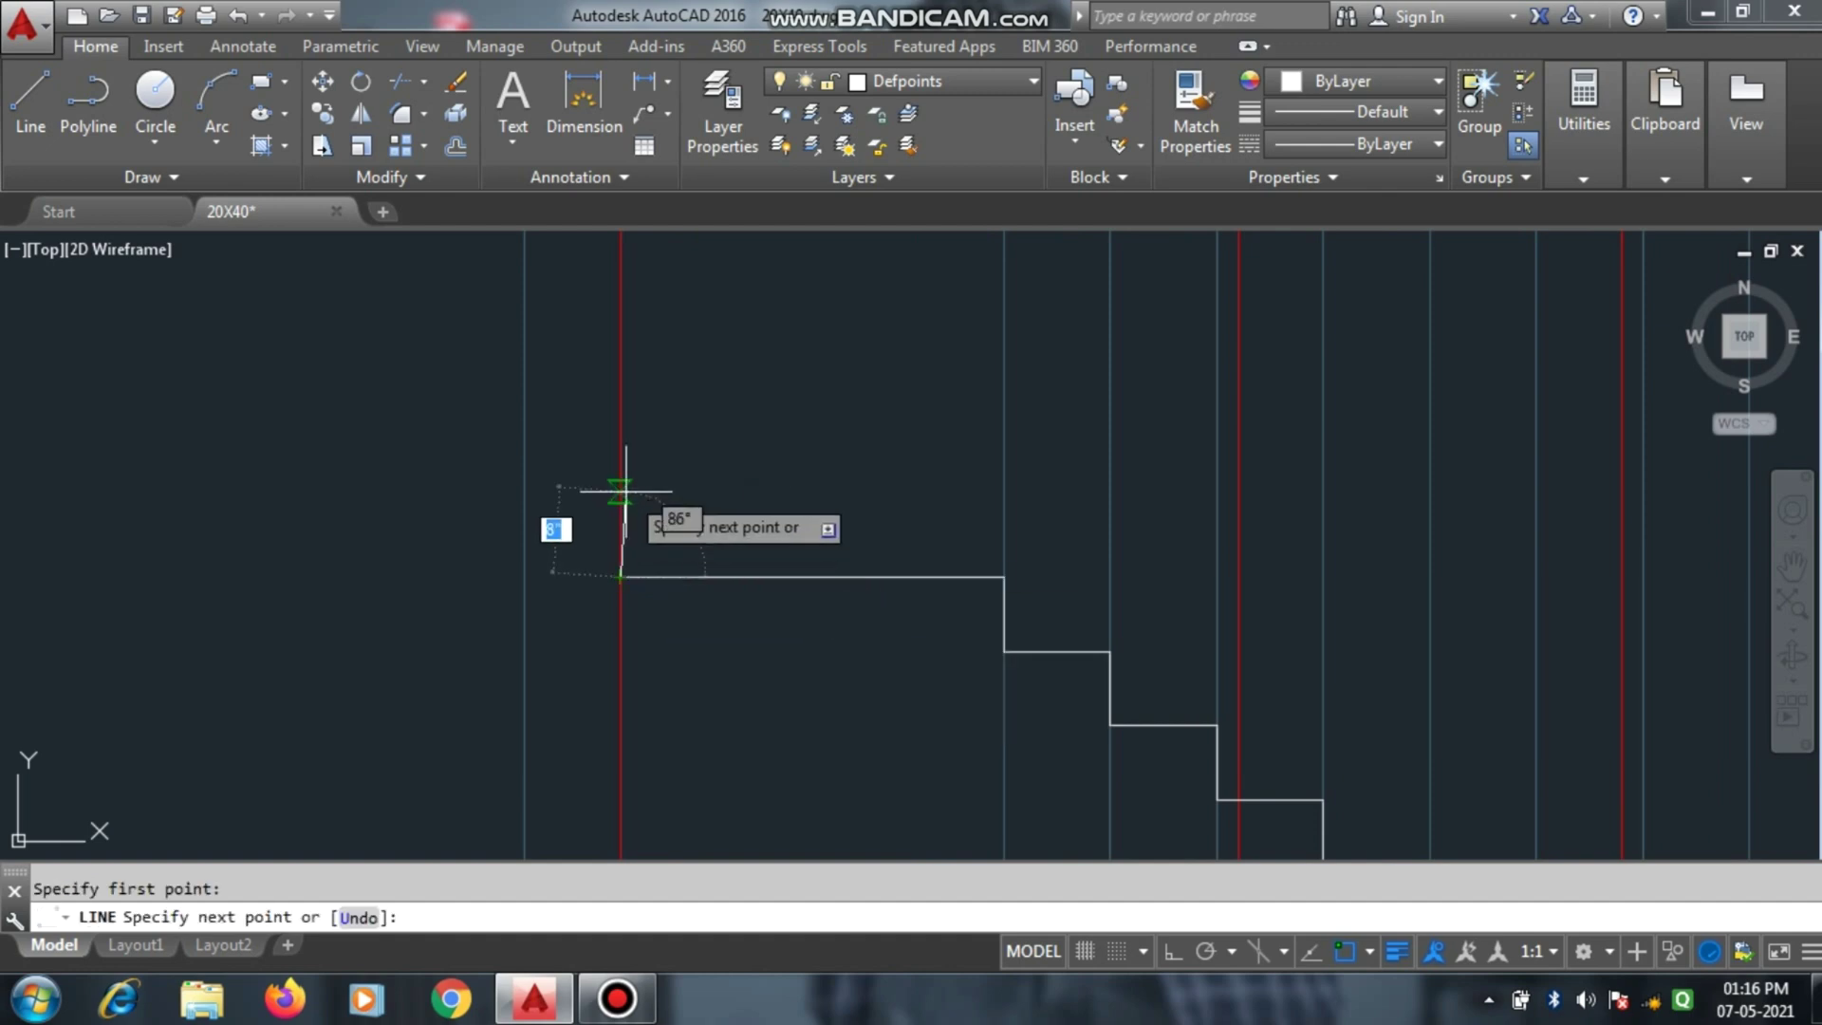
key(F8)
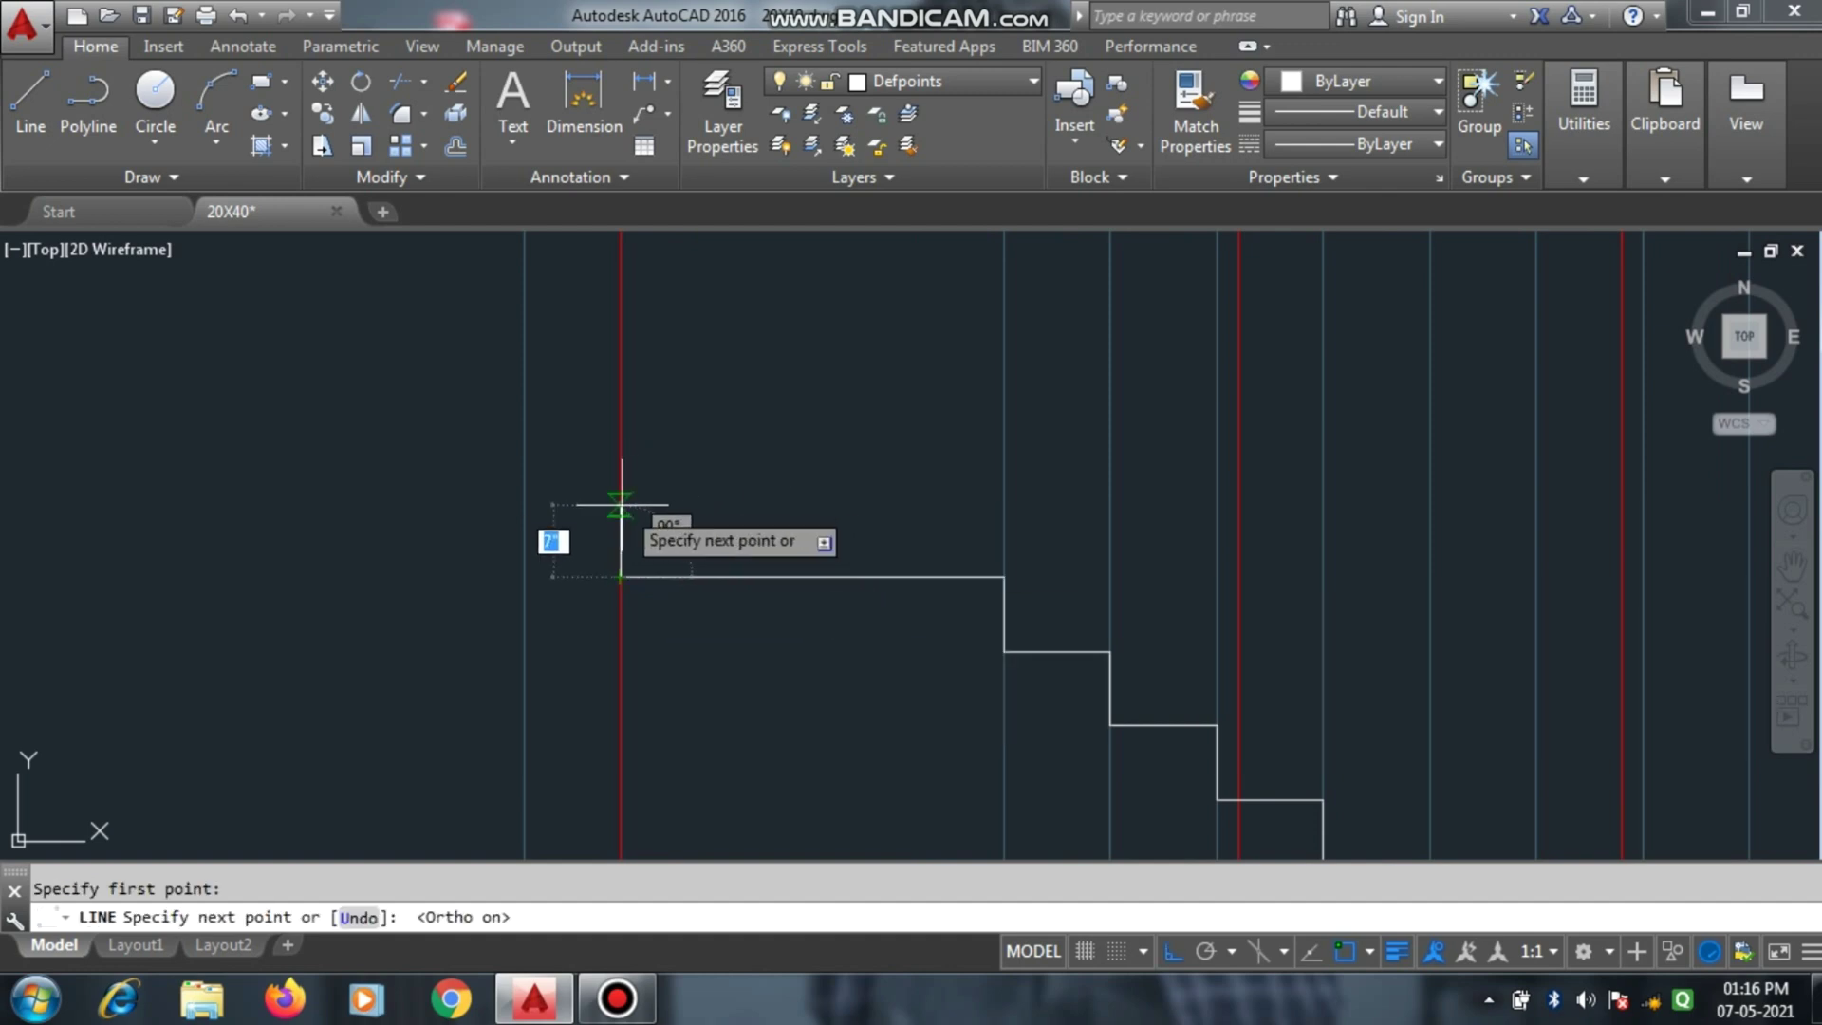
scroll(619, 508, up, 2)
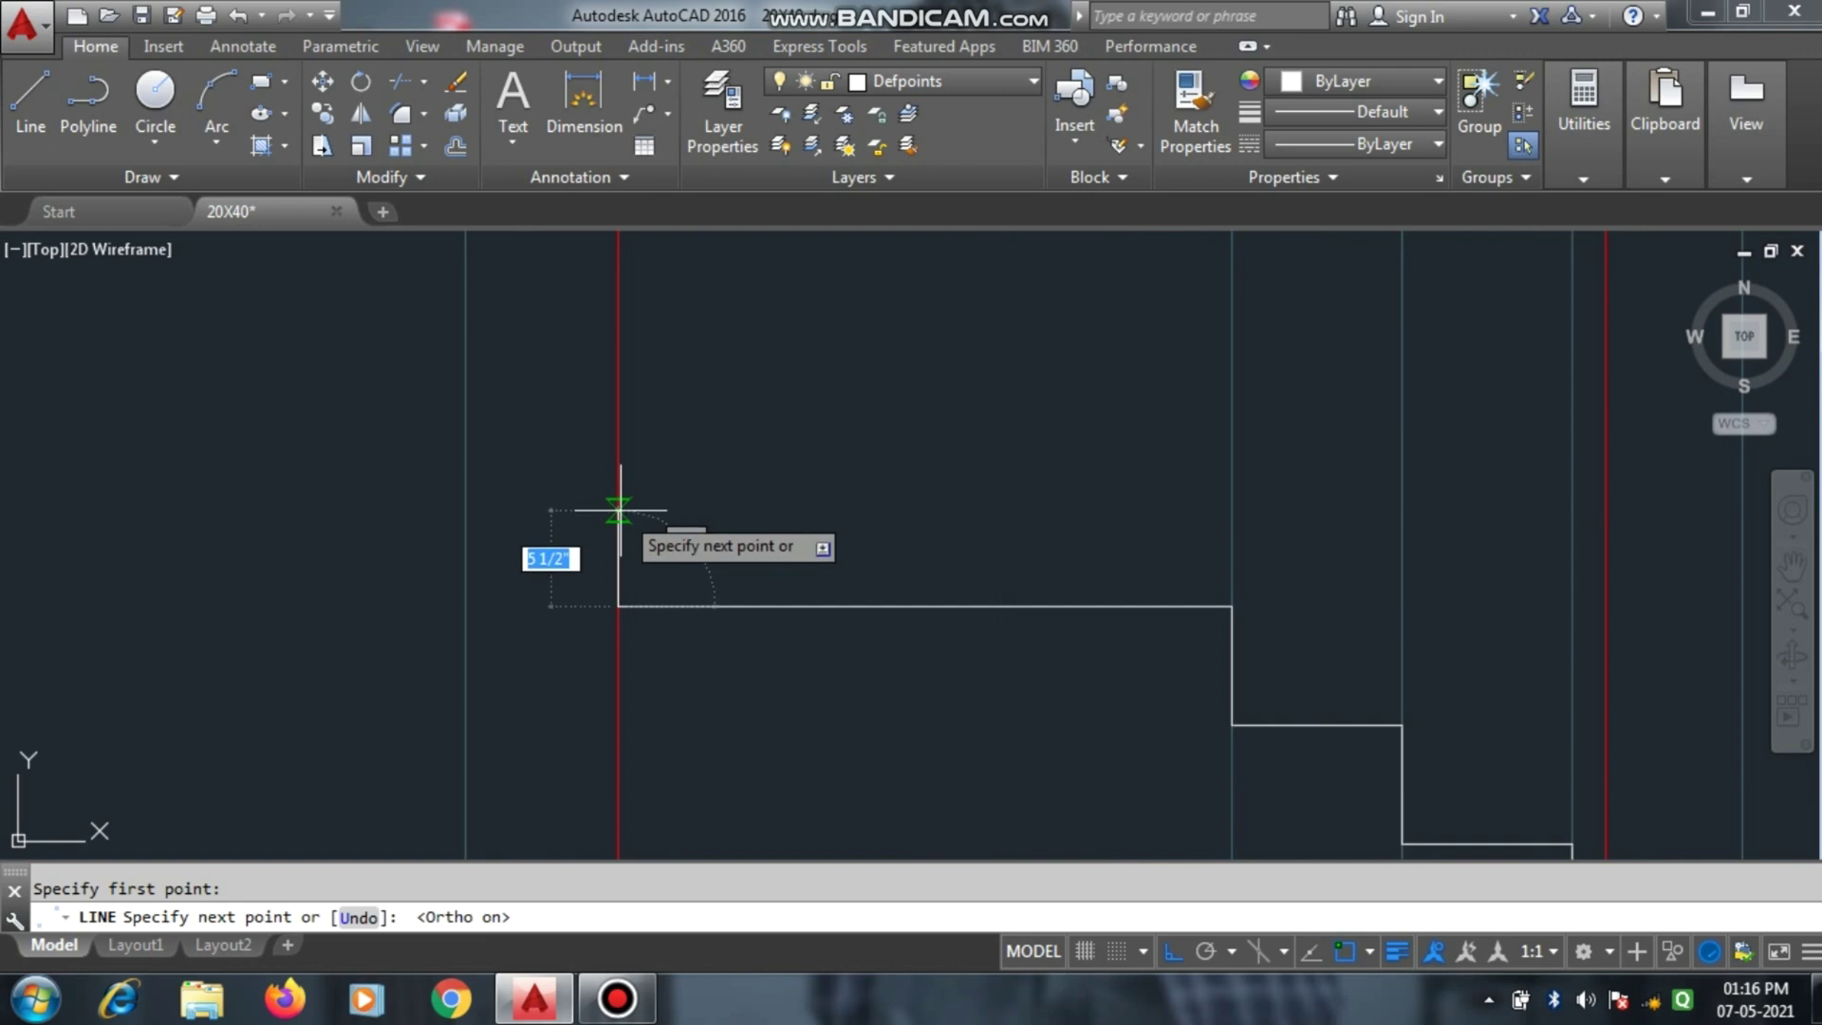
text(7)
key(Return)
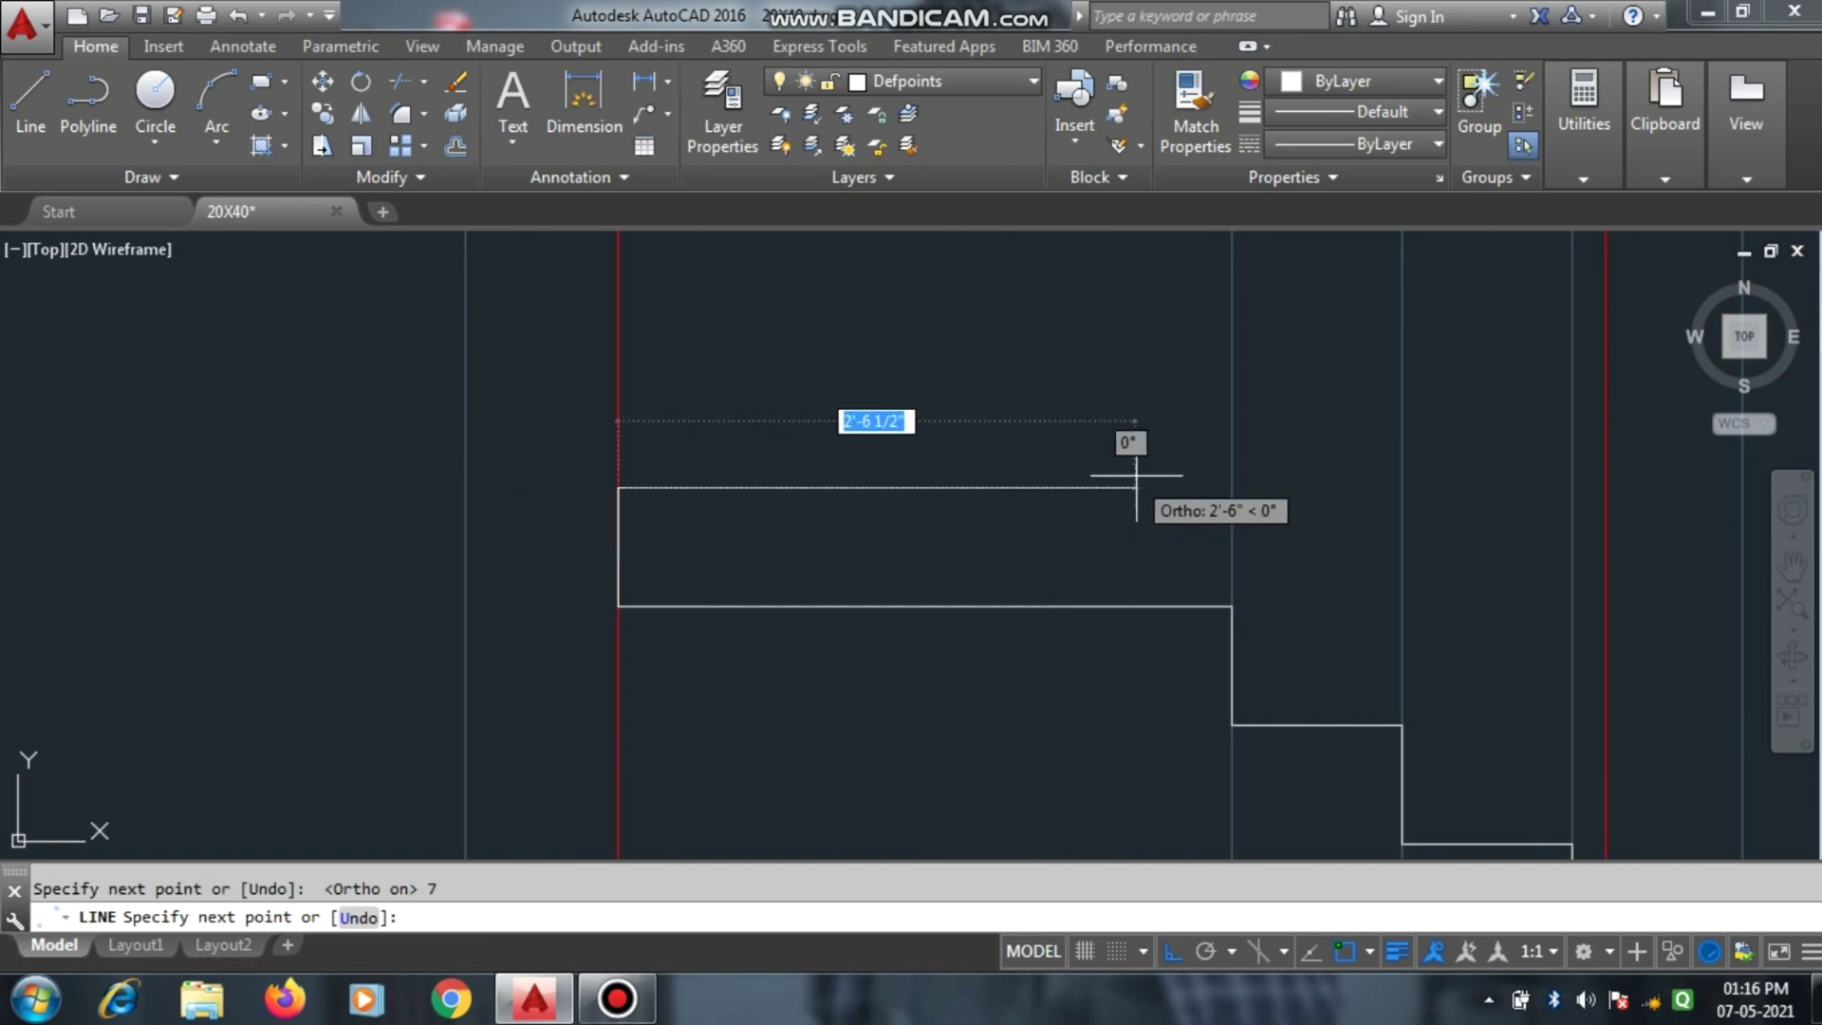
click(1230, 488)
key(Escape)
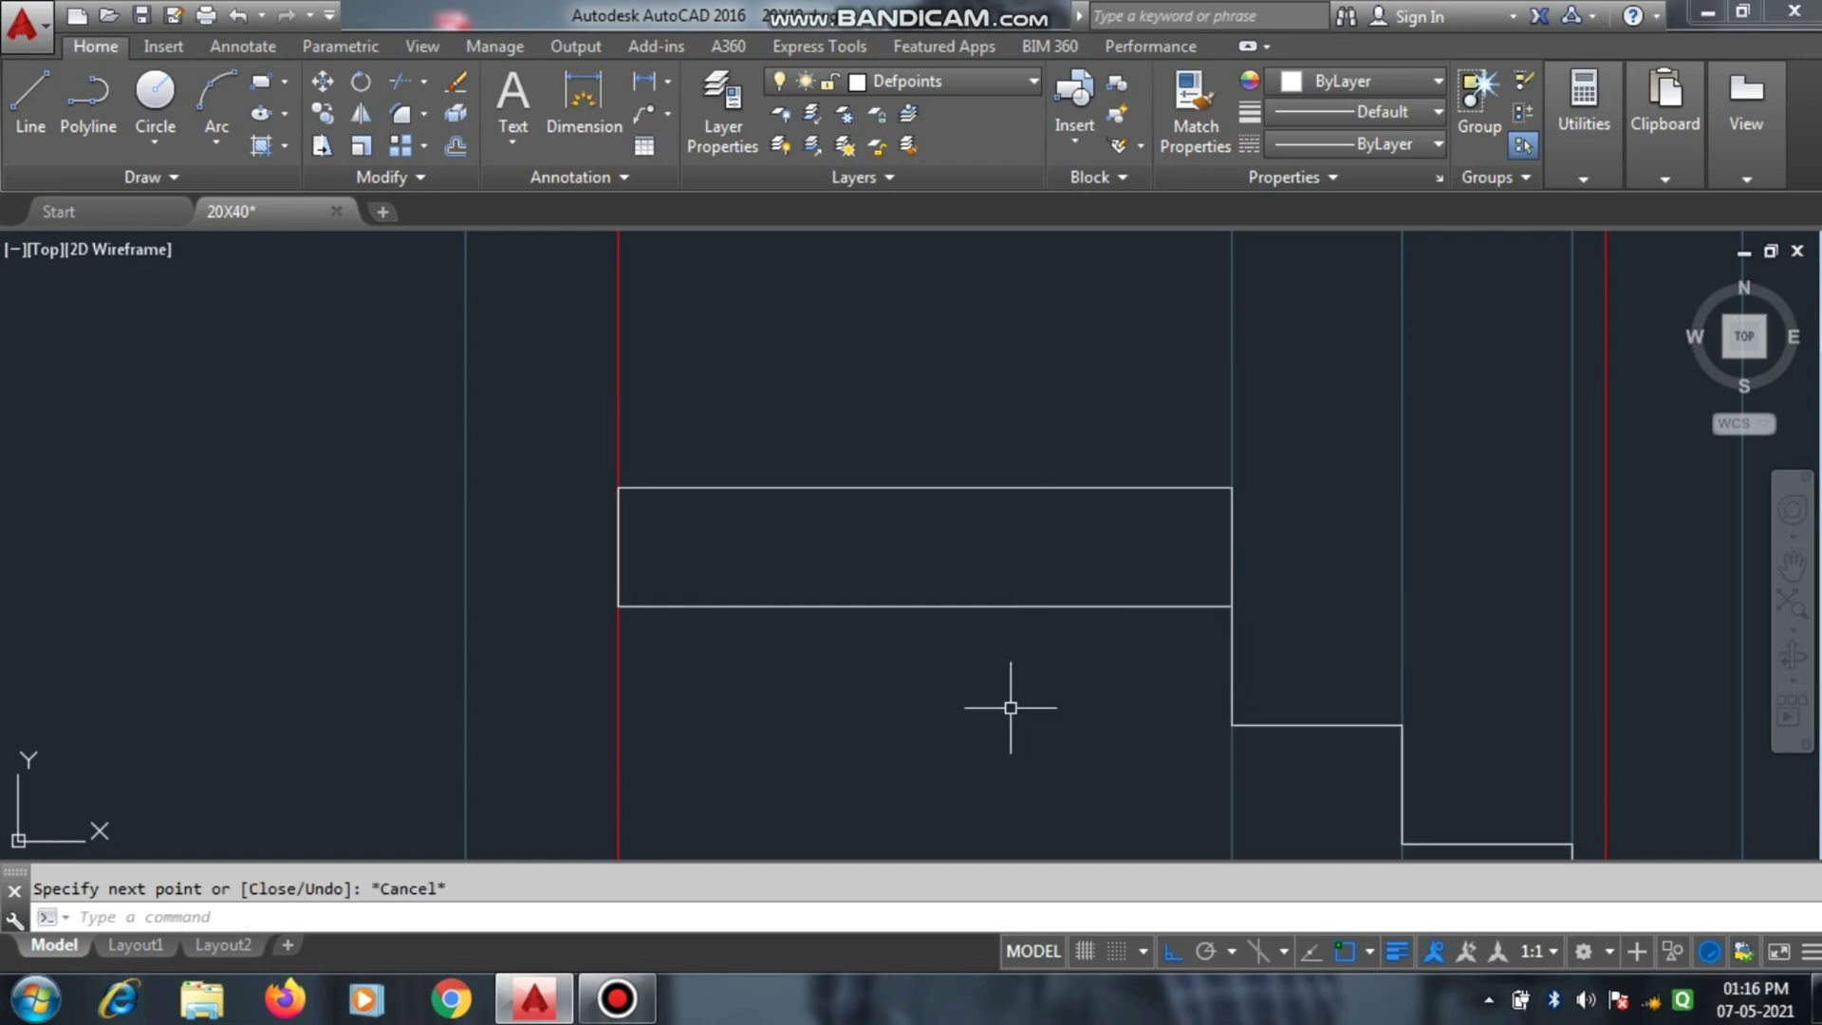
Copy the step outline's two sides and top edge upward five times, stacking each copy on the previous one above the landing.
scroll(960, 478, down, 4)
scroll(924, 550, up, 2)
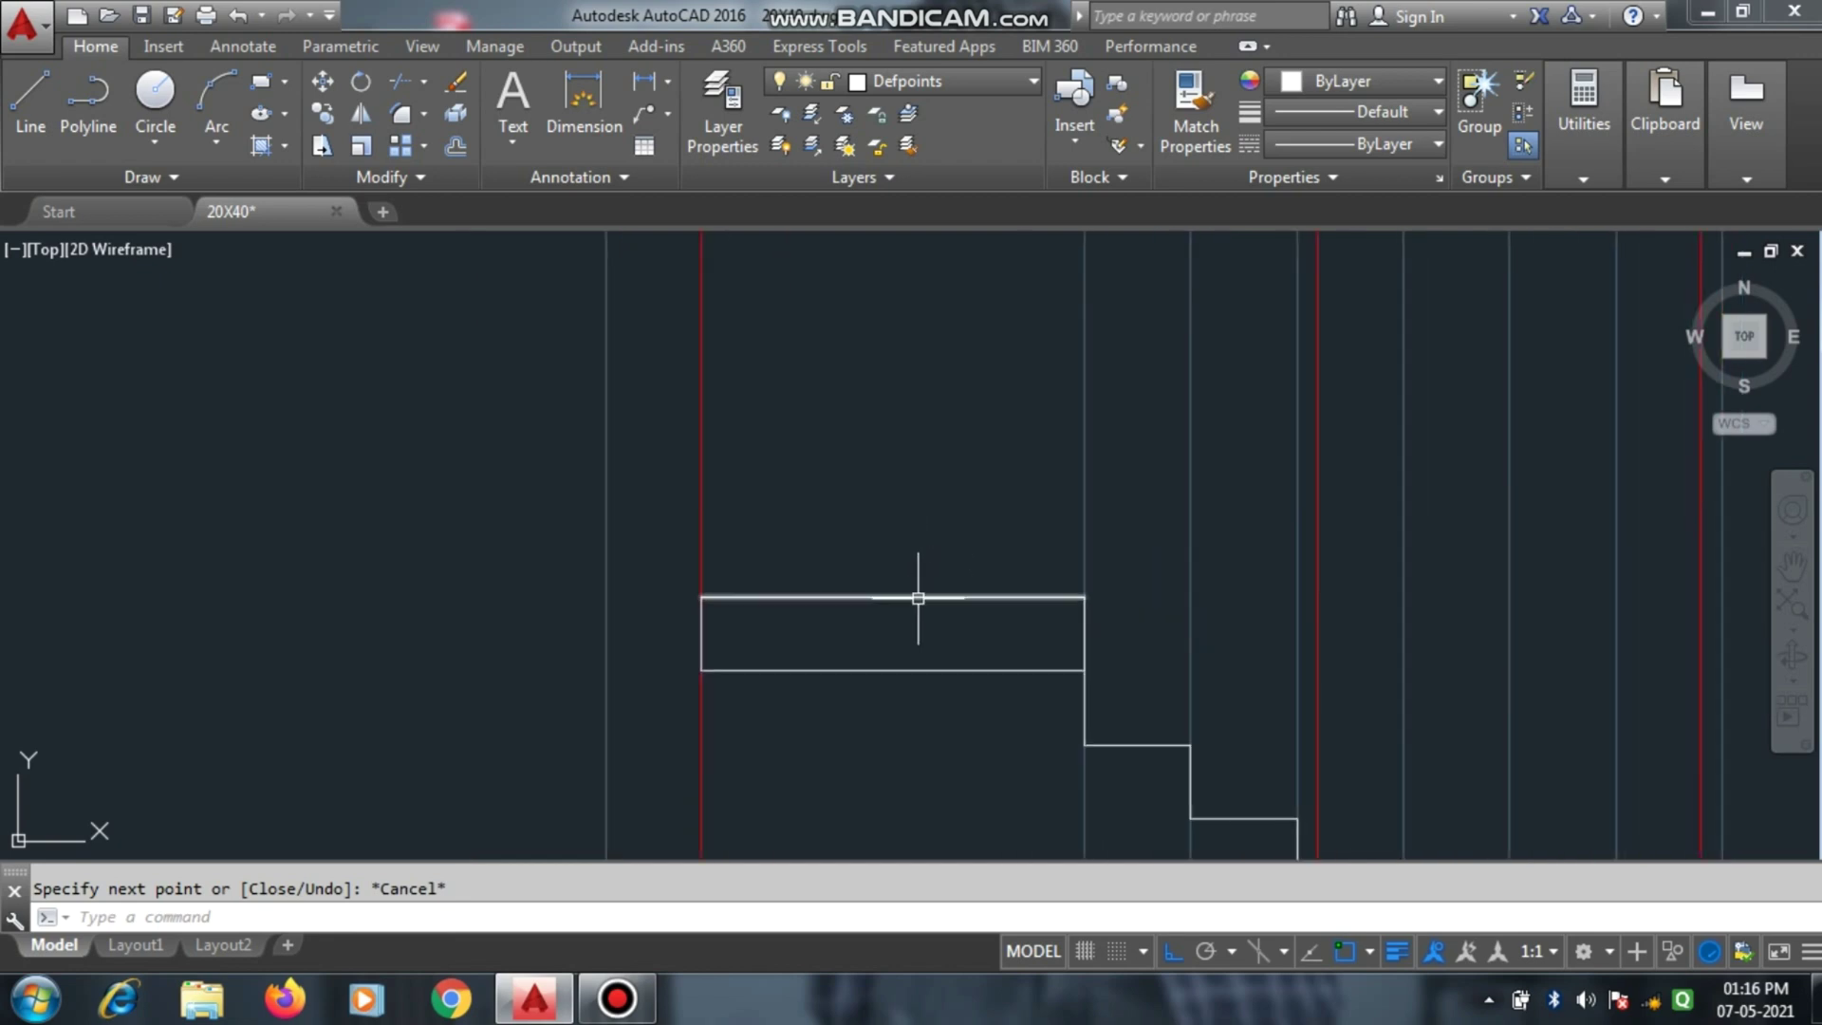
click(939, 597)
key(Escape)
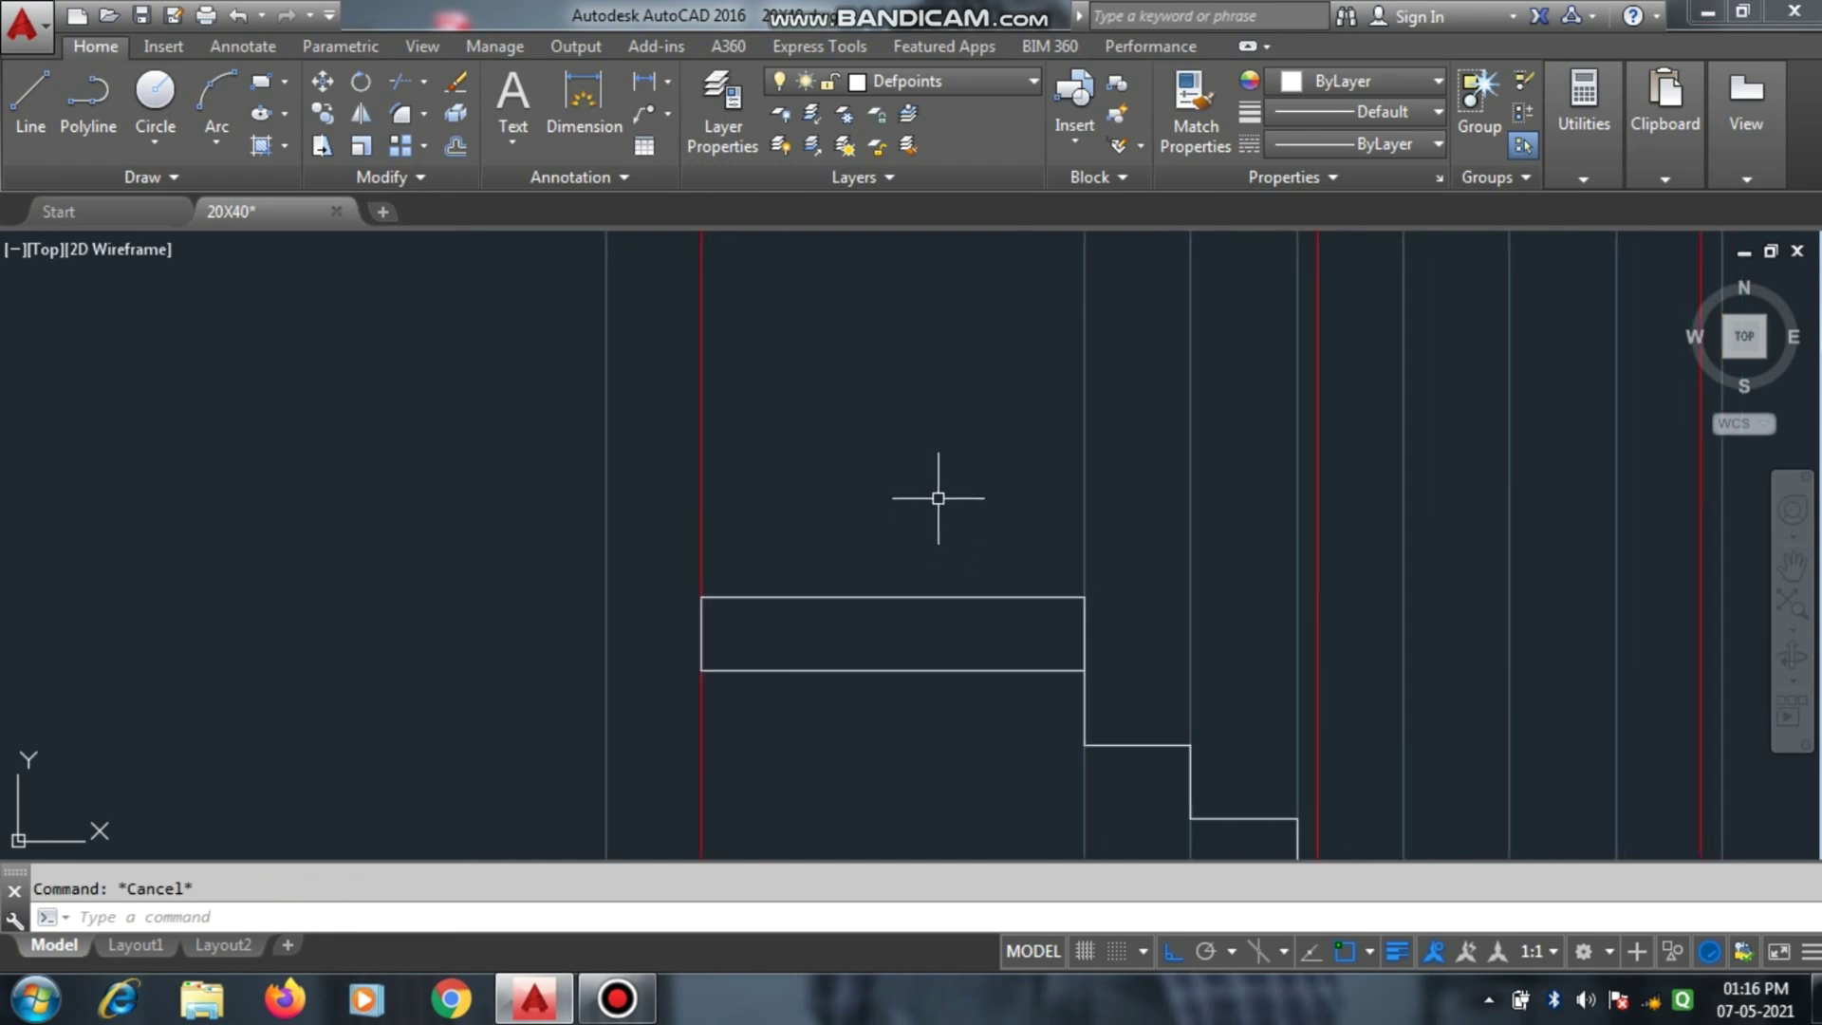
scroll(919, 610, up, 4)
scroll(924, 577, down, 4)
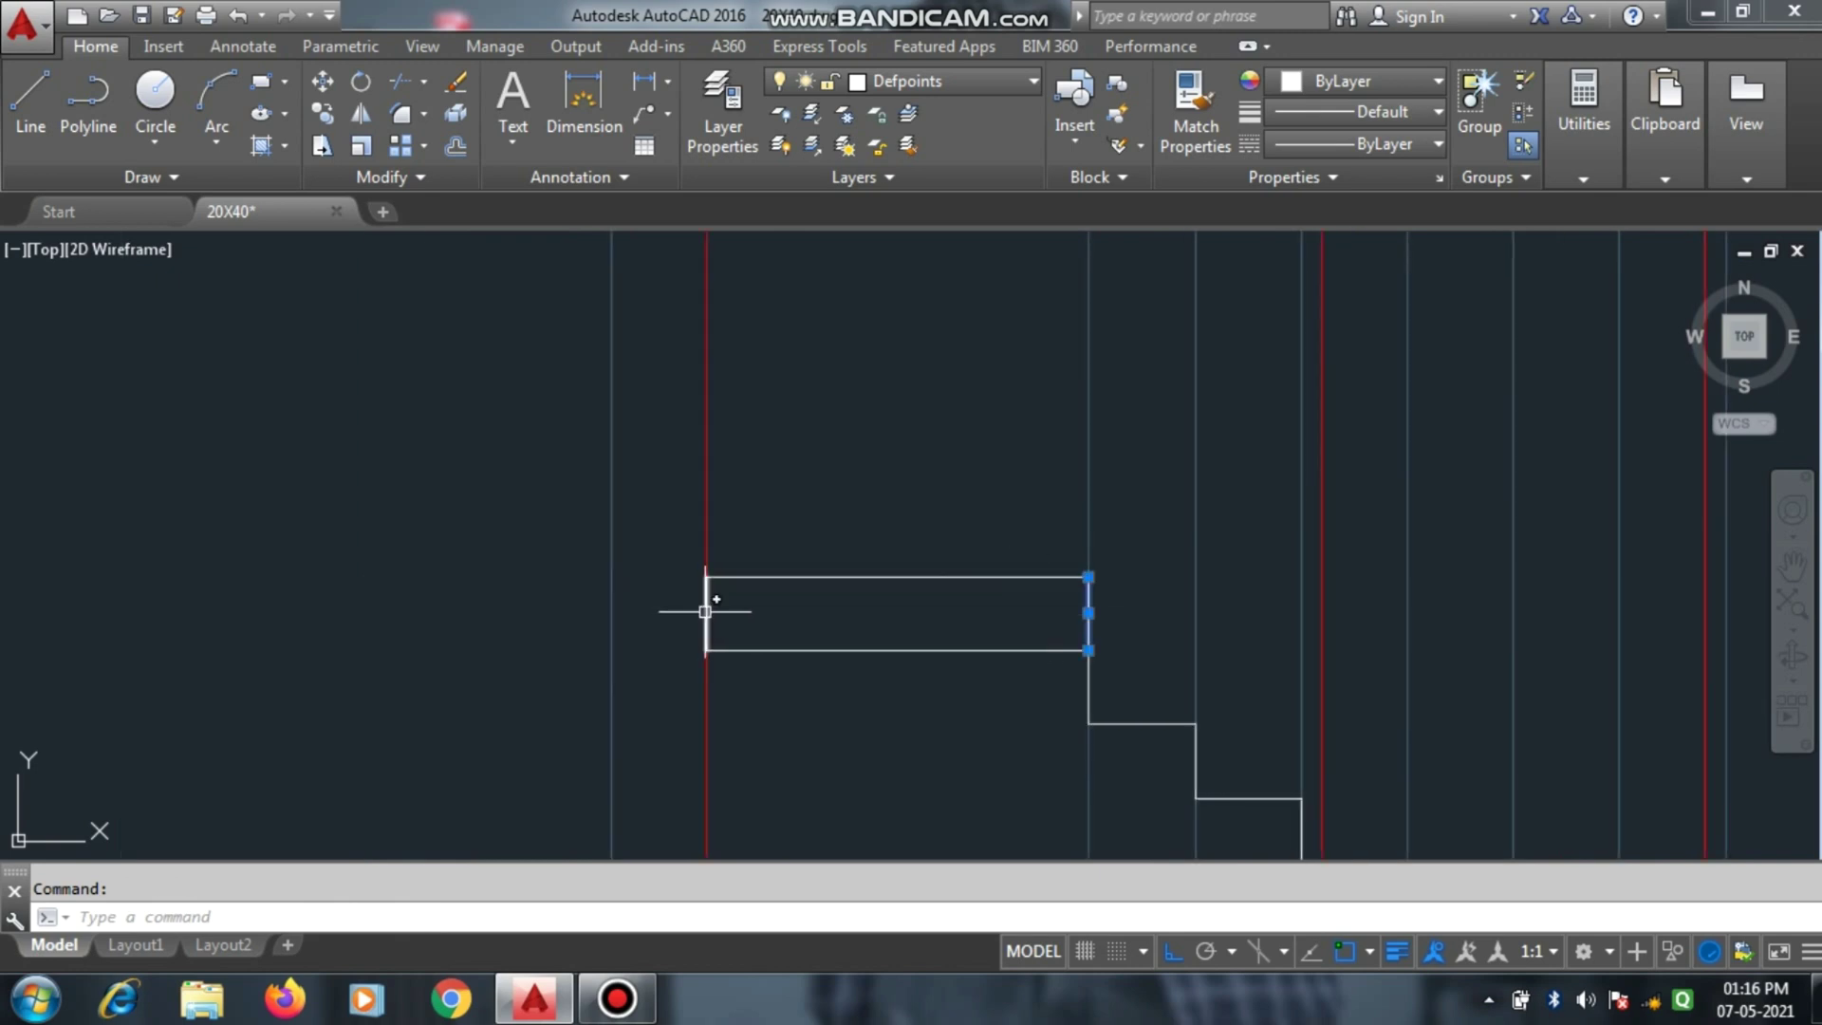
click(1031, 577)
scroll(1028, 529, up, 2)
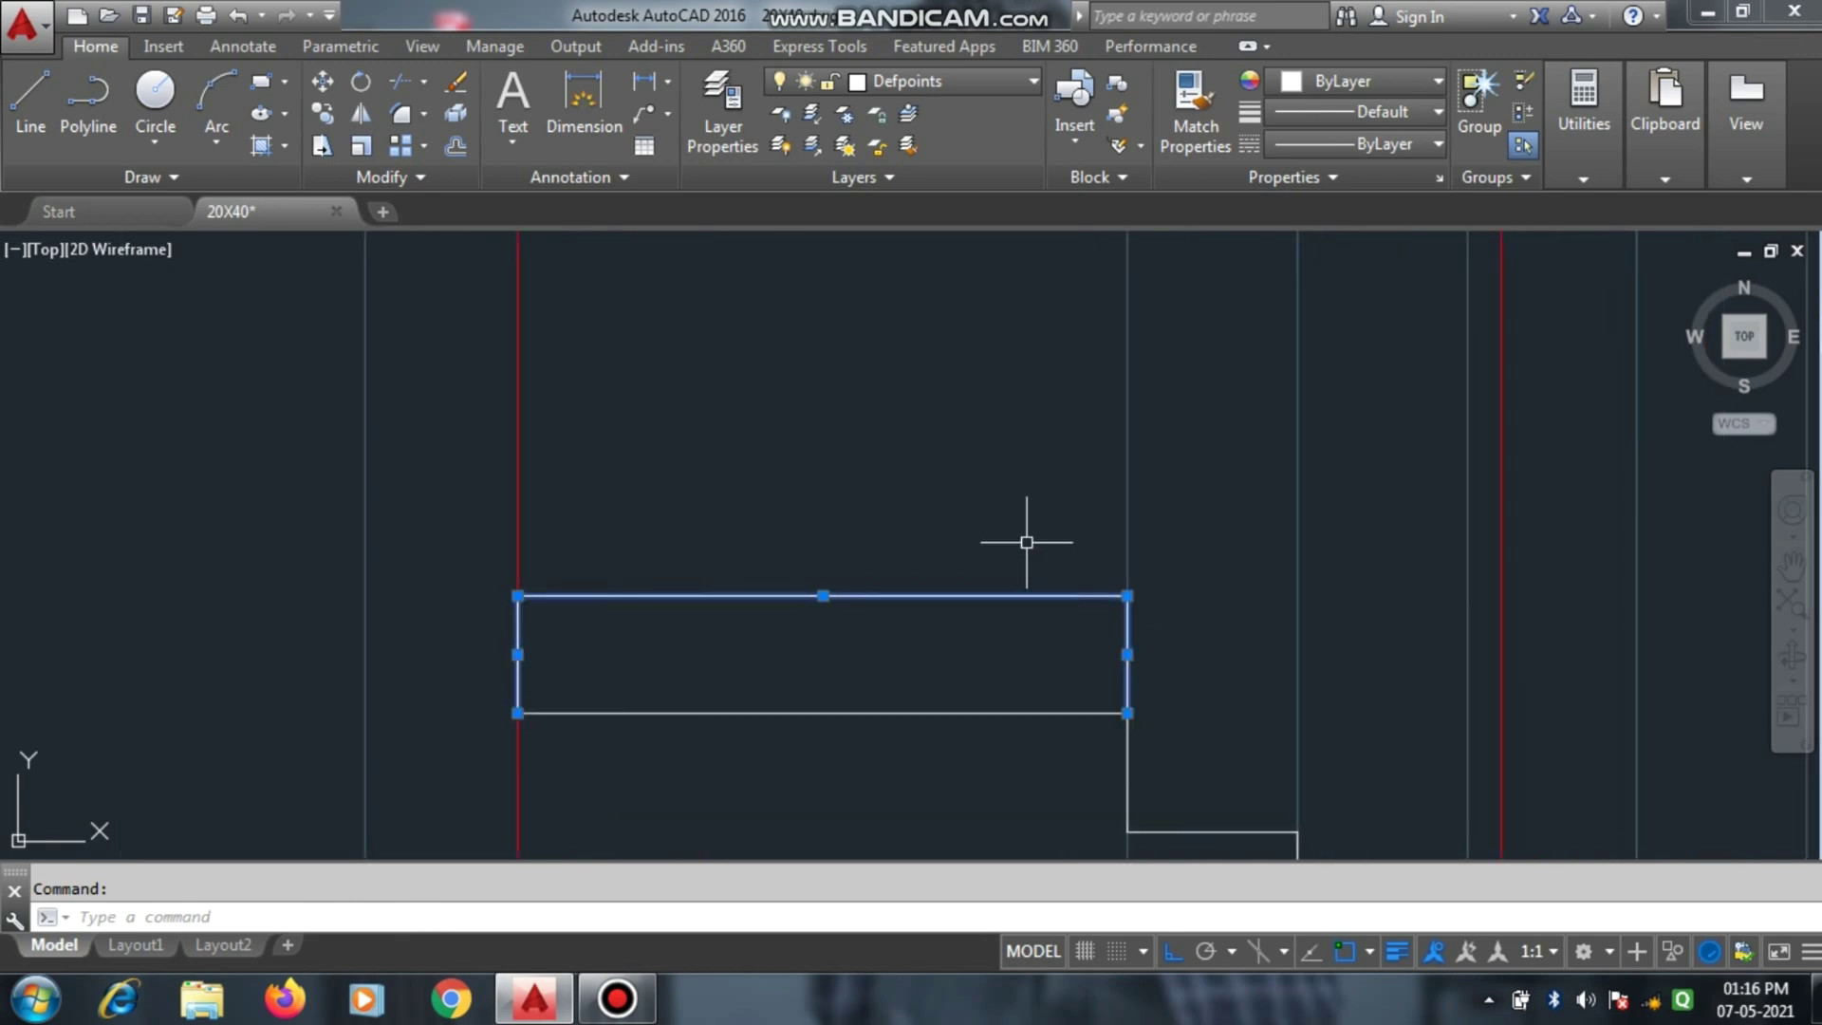
text(CO)
key(Return)
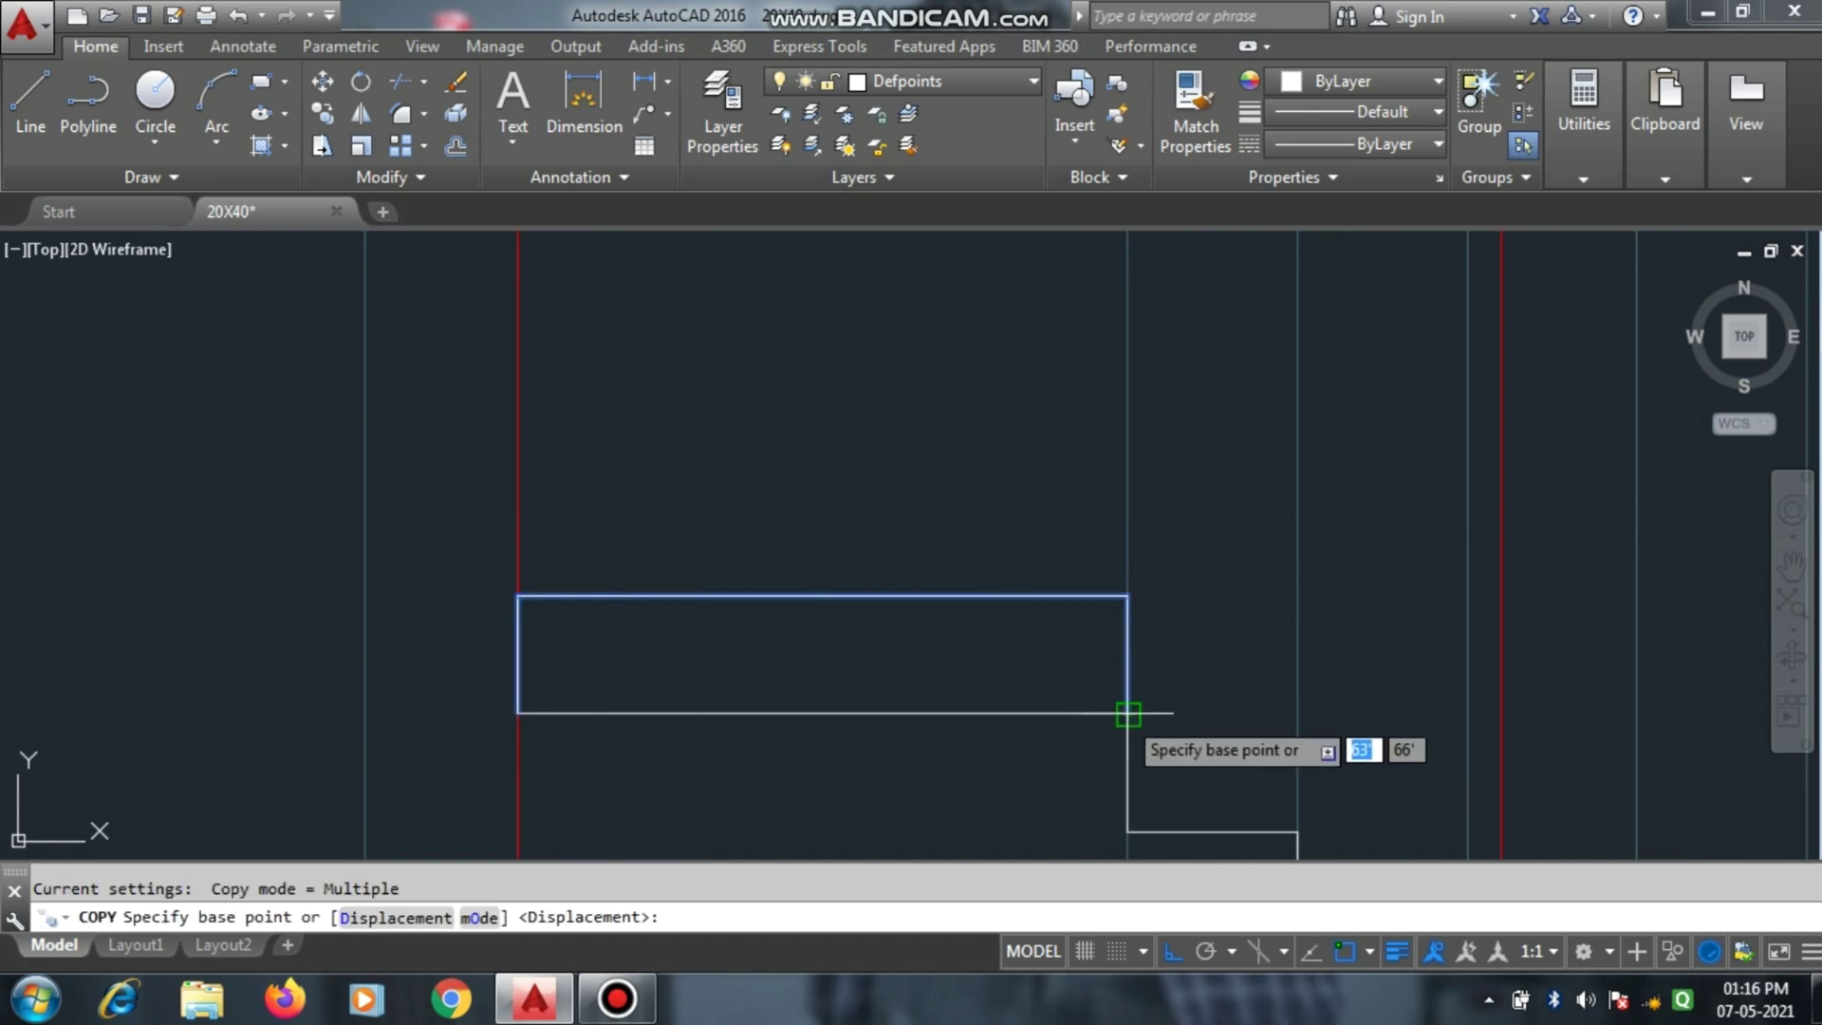
click(1127, 713)
click(1127, 595)
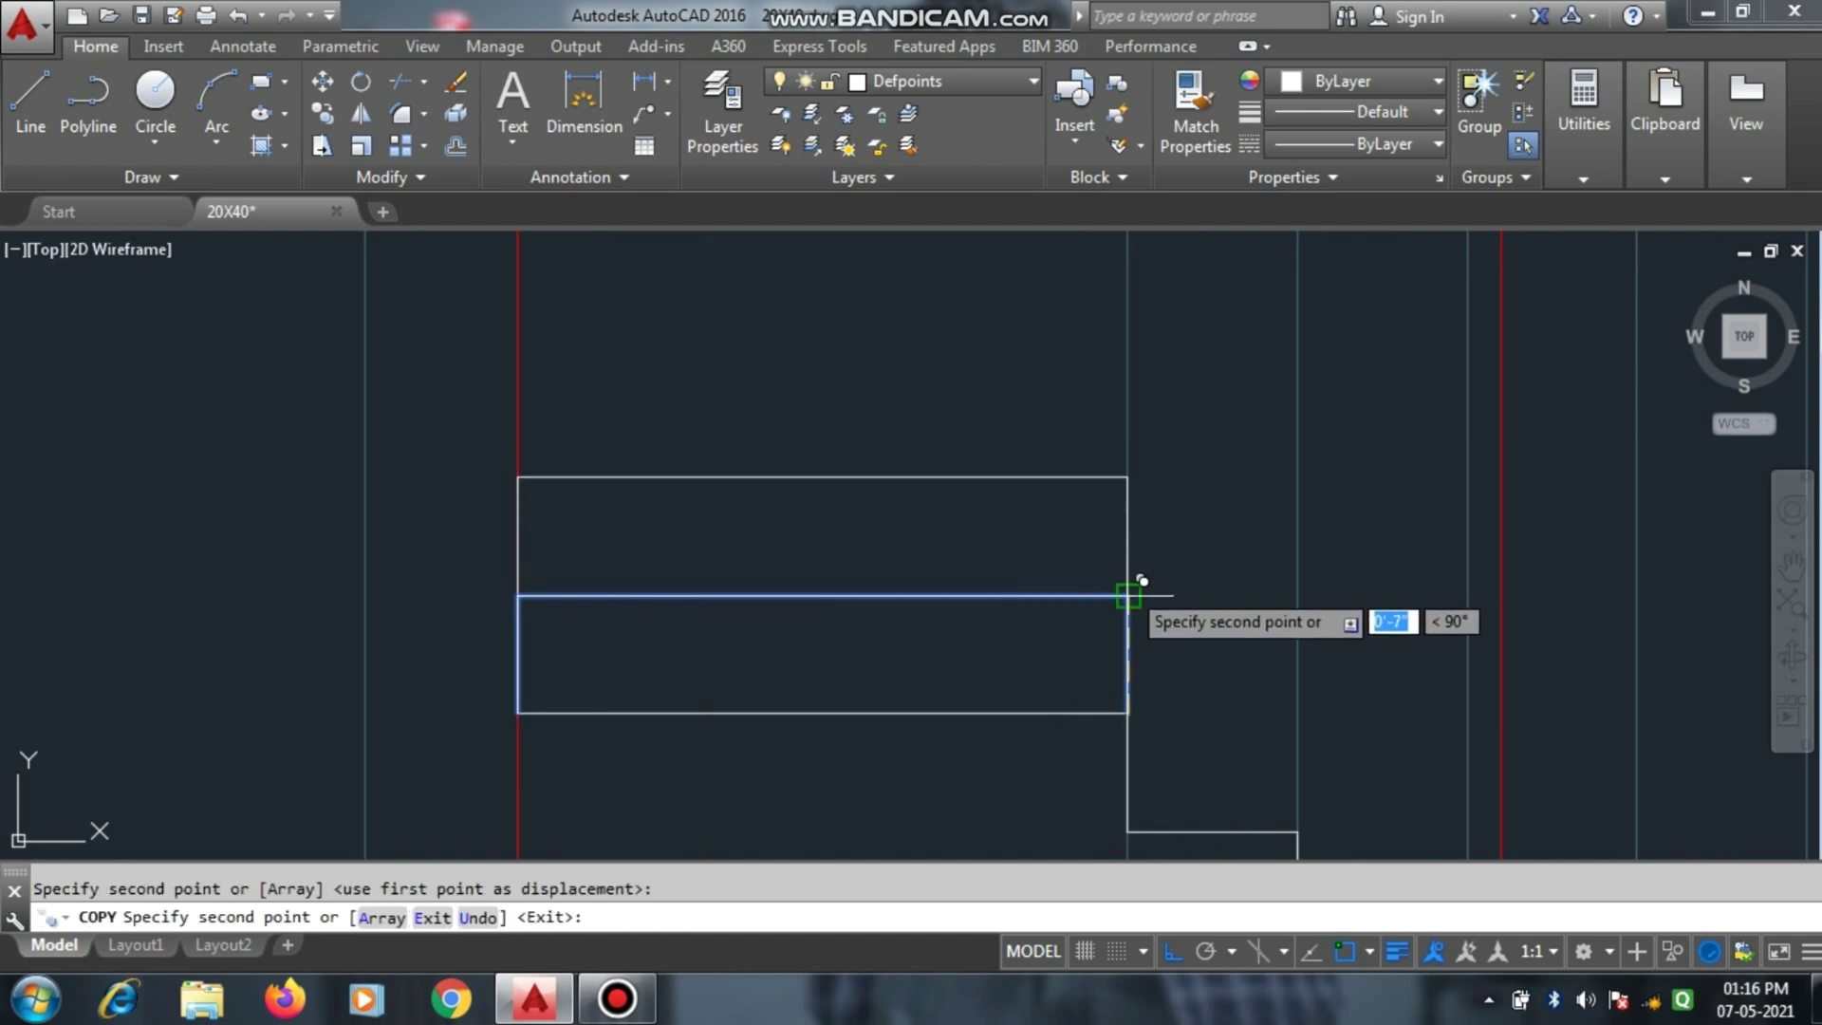
click(1127, 477)
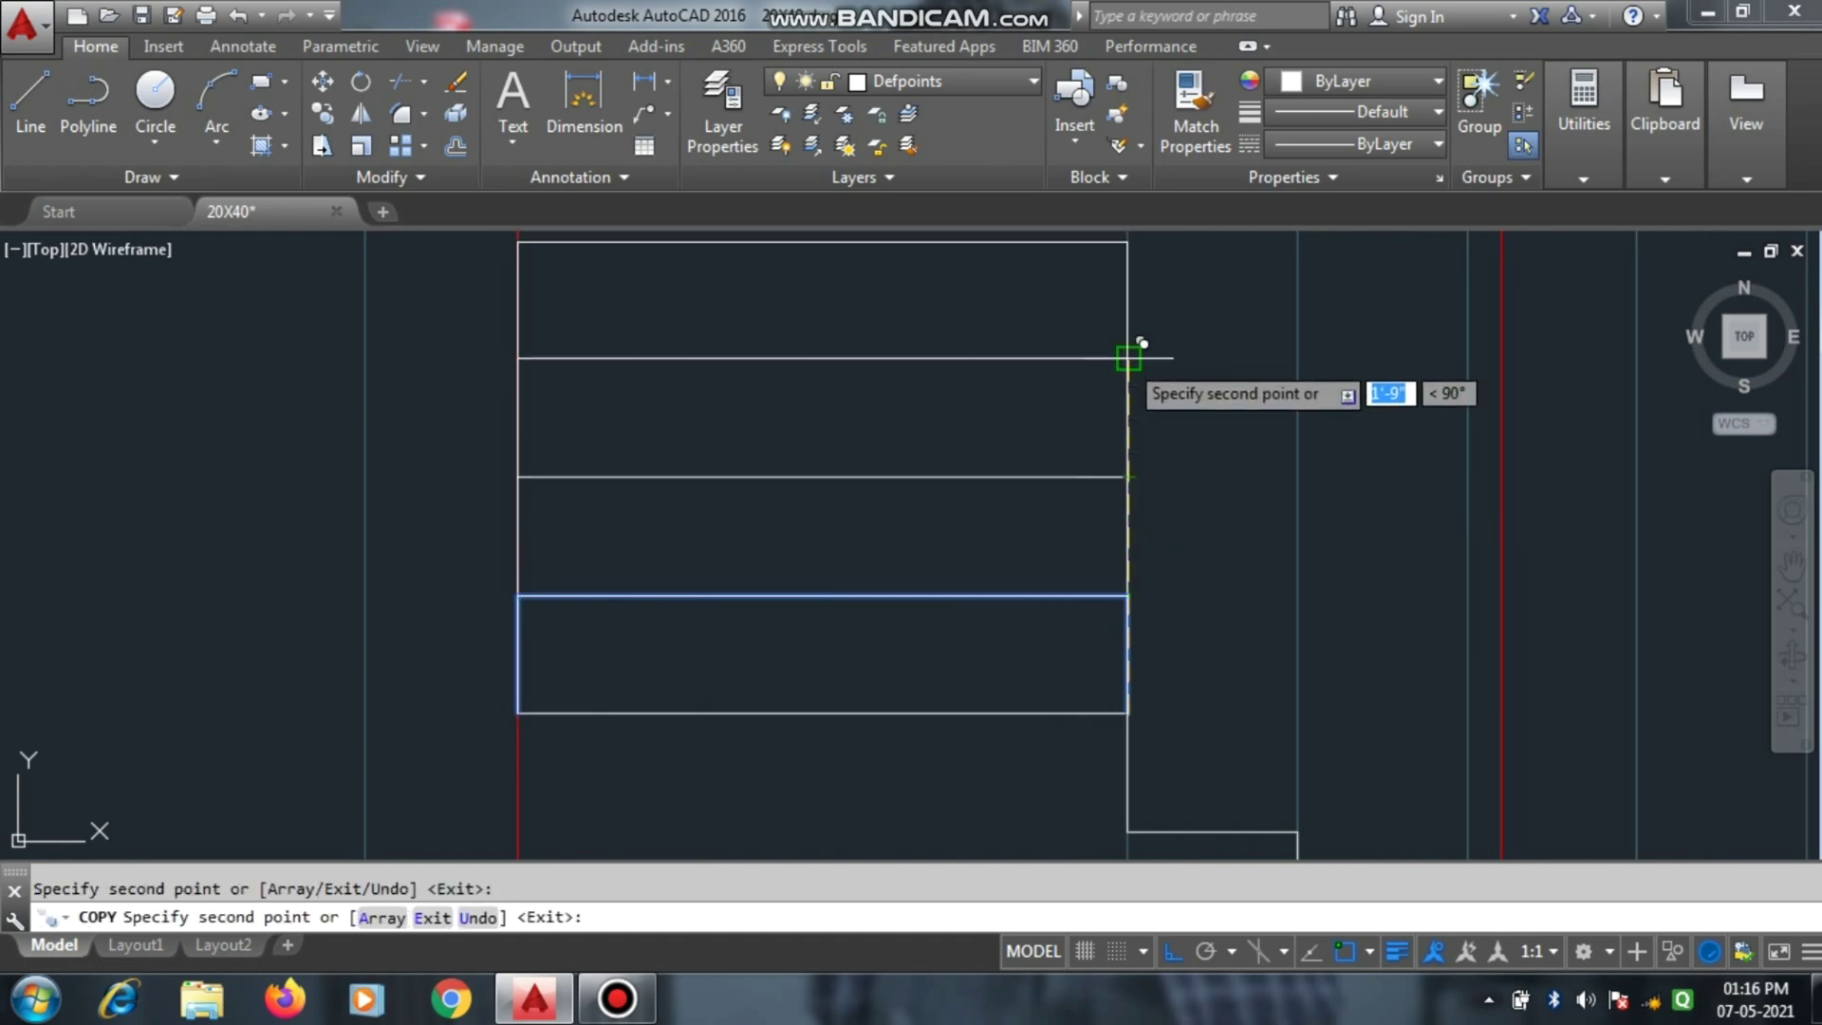
scroll(1001, 692, down, 2)
click(1079, 412)
scroll(996, 635, down, 2)
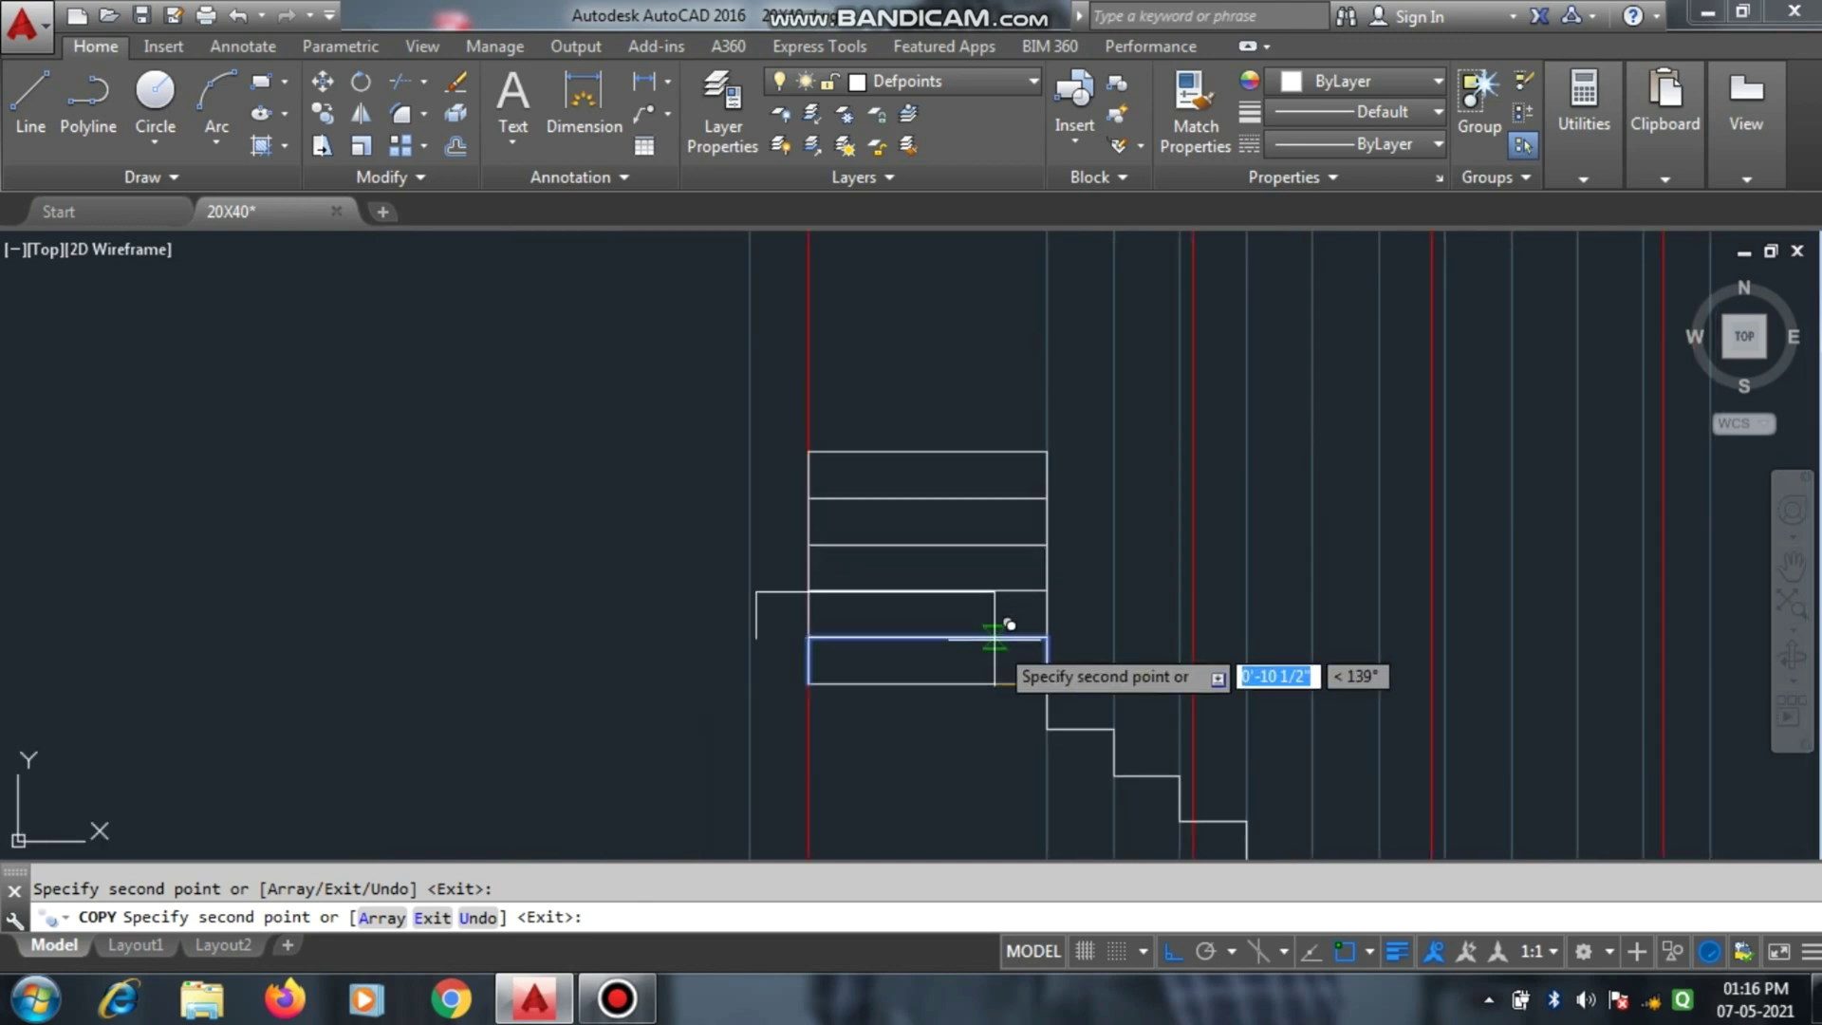
key(Escape)
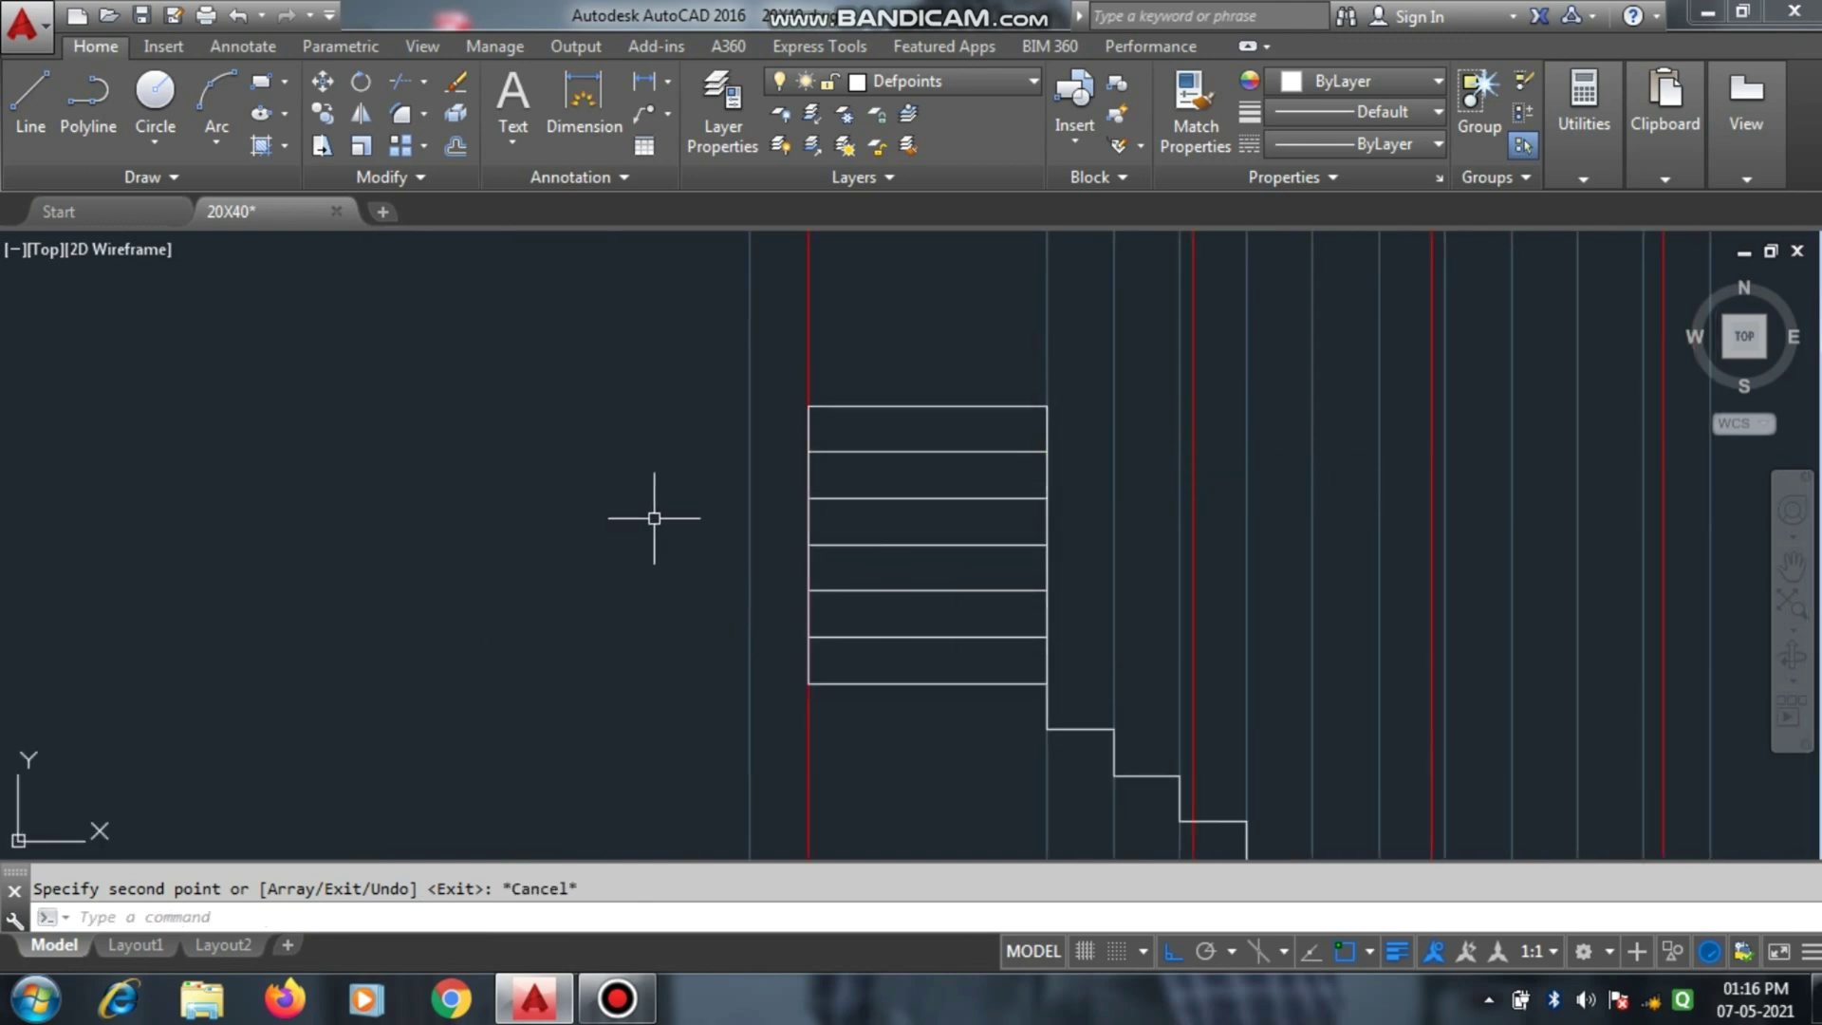
Draw the landing slab's edge 5" down the wall's construction line and its horizontal underside, stopping short of the top riser.
scroll(653, 518, down, 6)
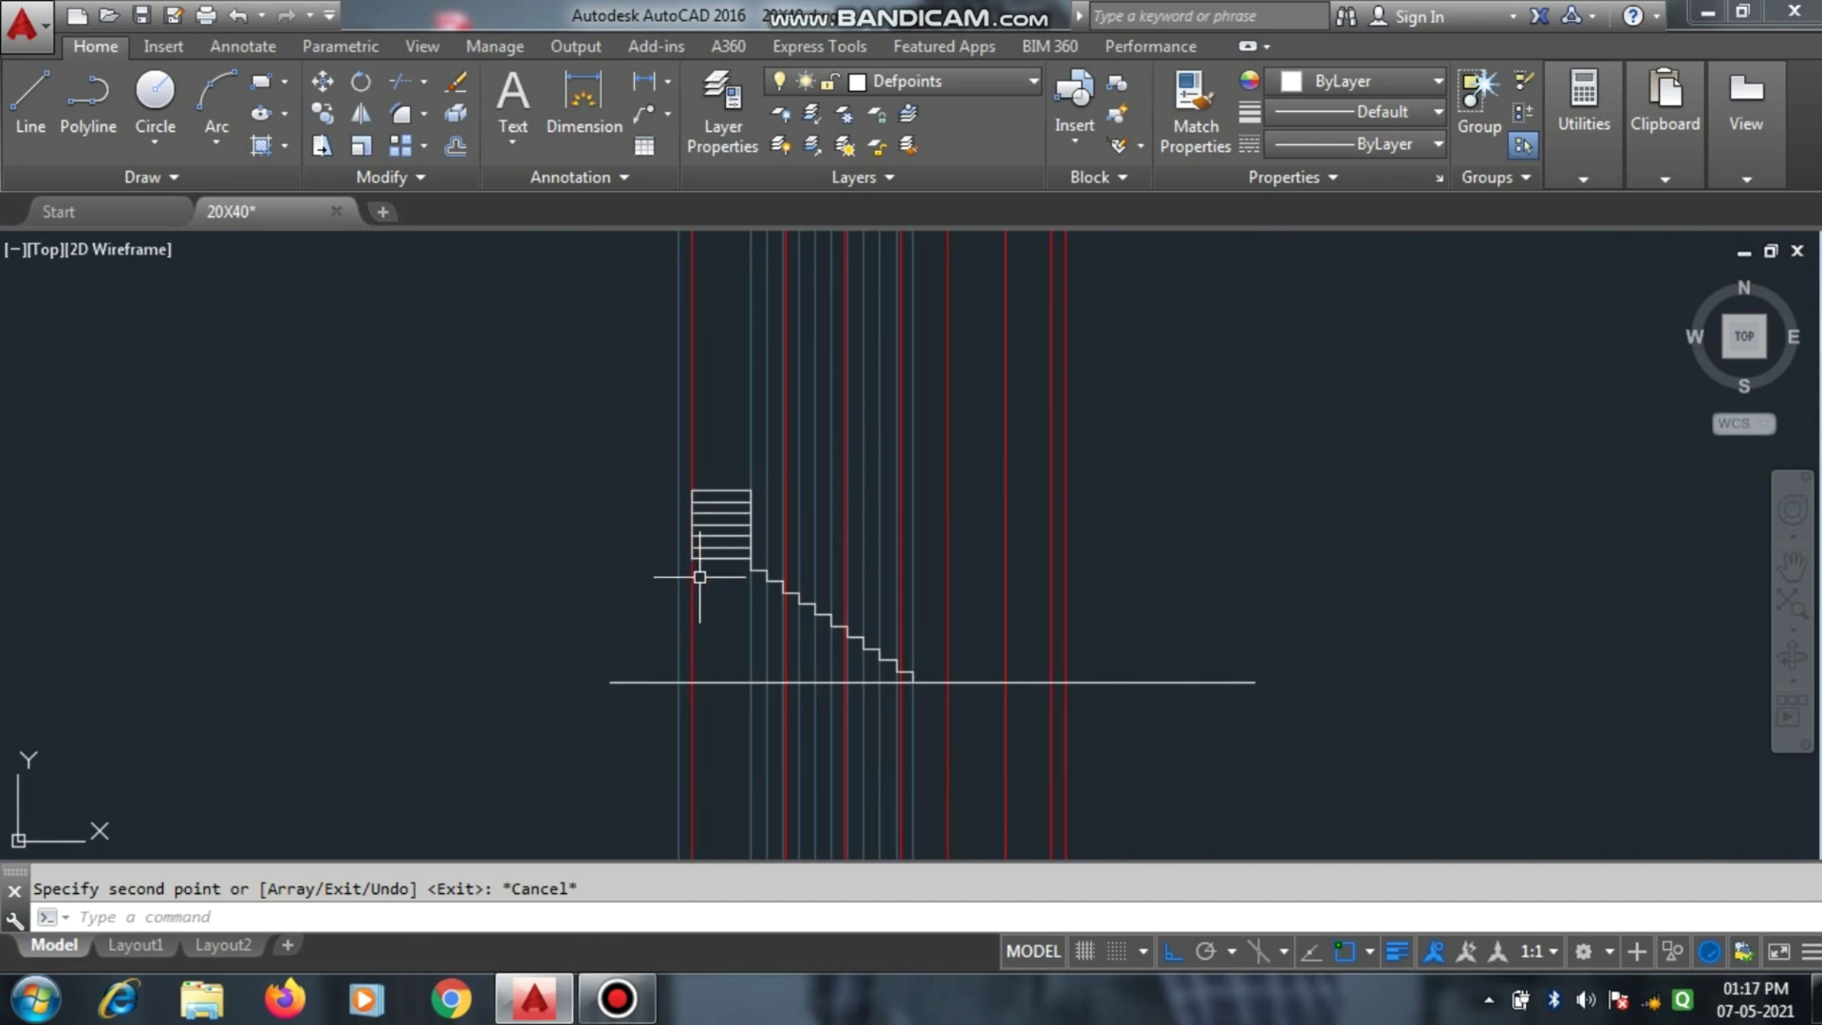
scroll(699, 576, up, 6)
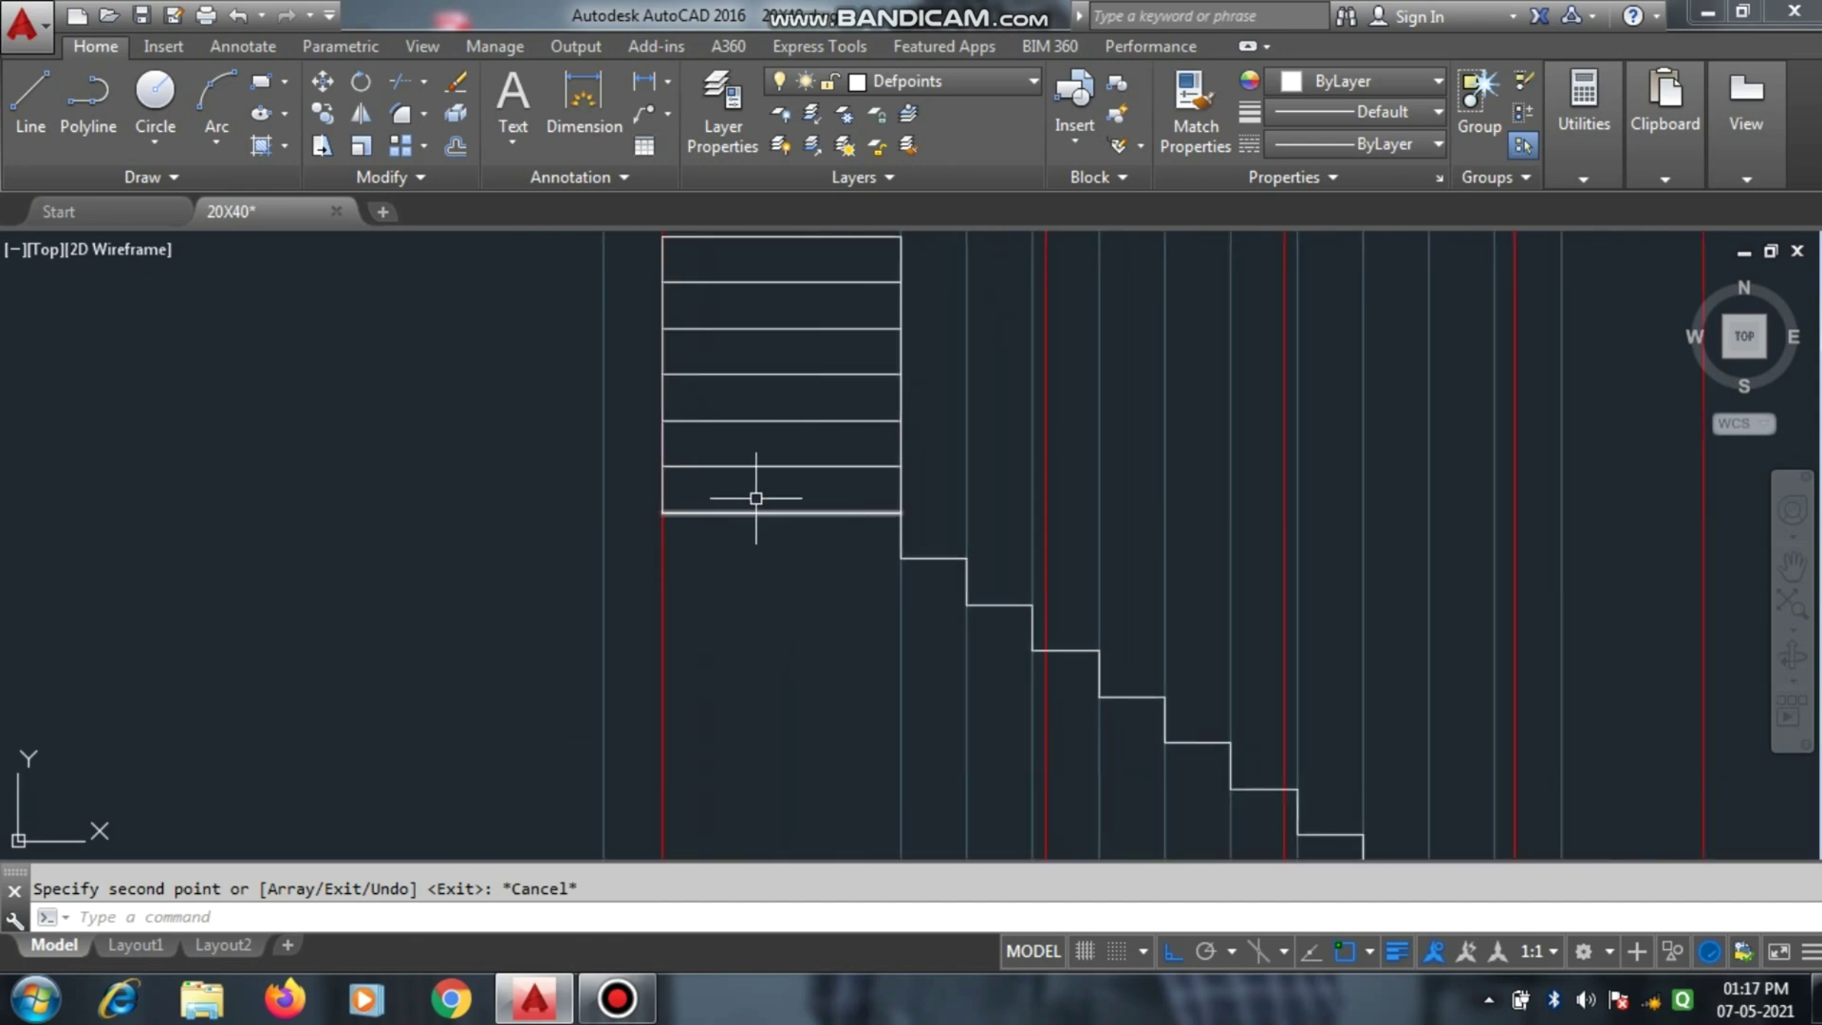
scroll(731, 532, down, 4)
scroll(732, 532, up, 7)
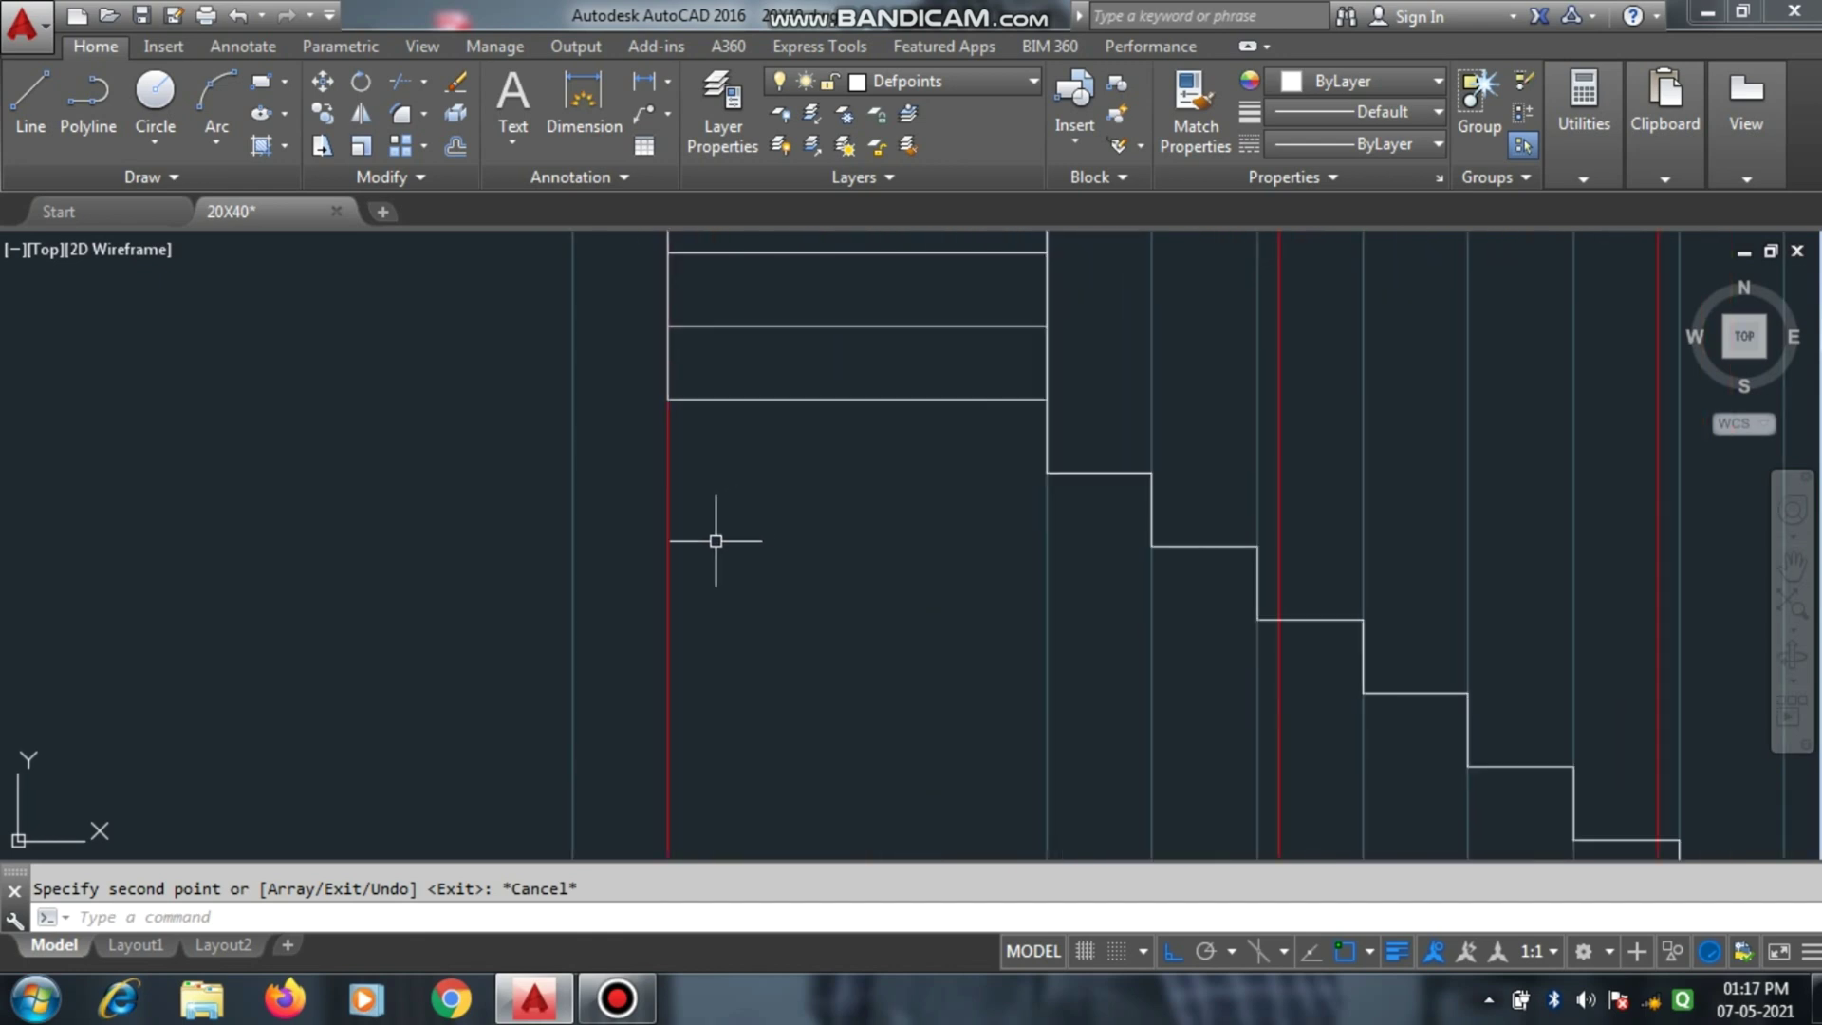
text(l)
key(Return)
click(667, 399)
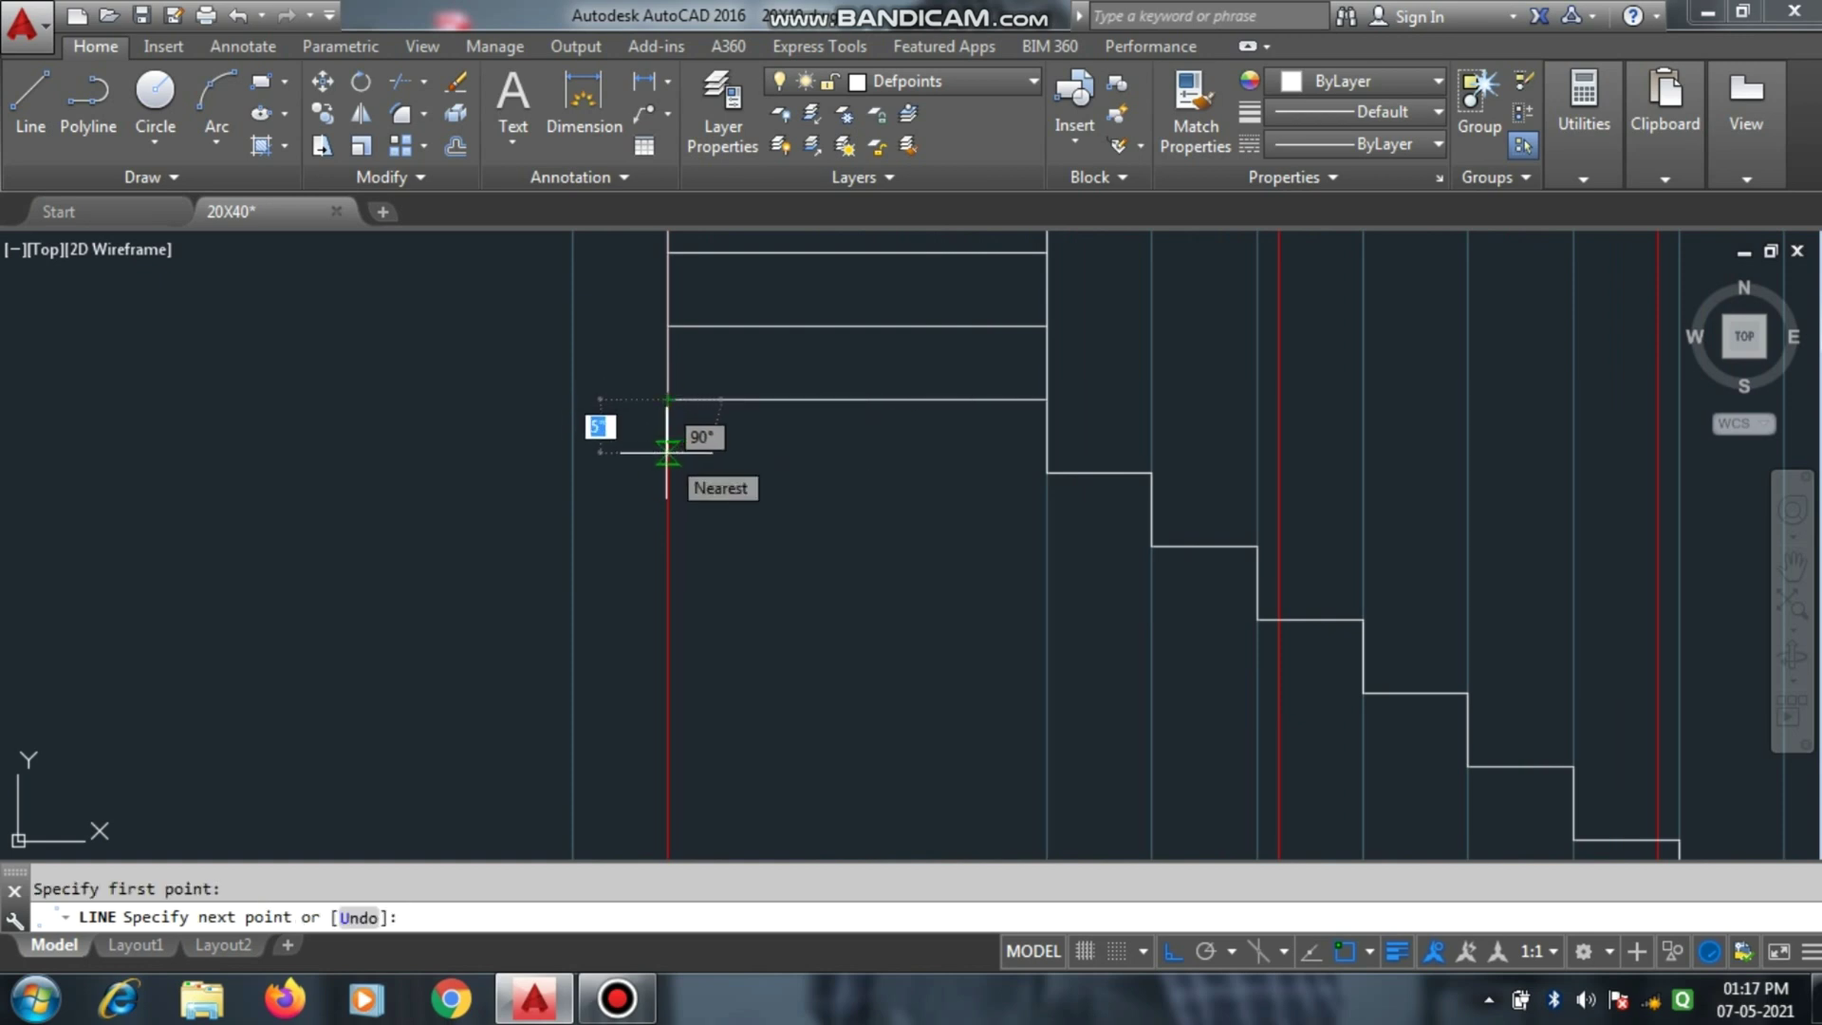
click(667, 452)
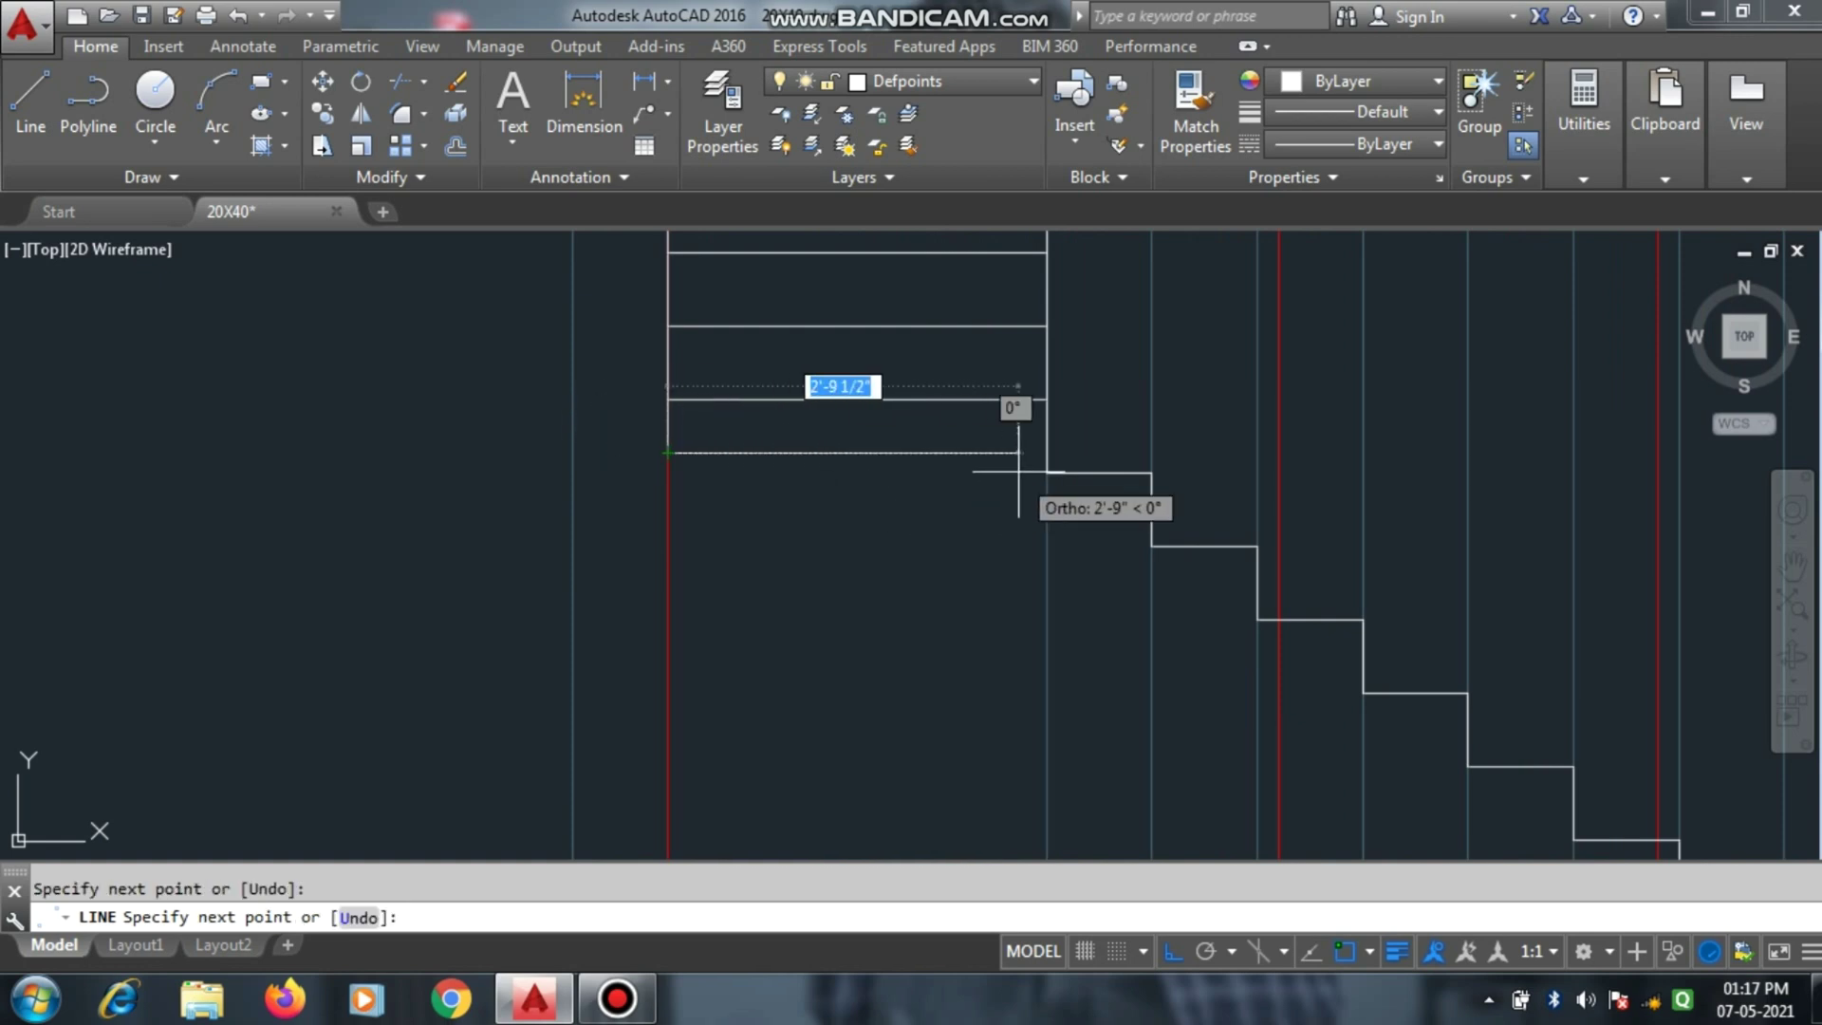
click(953, 452)
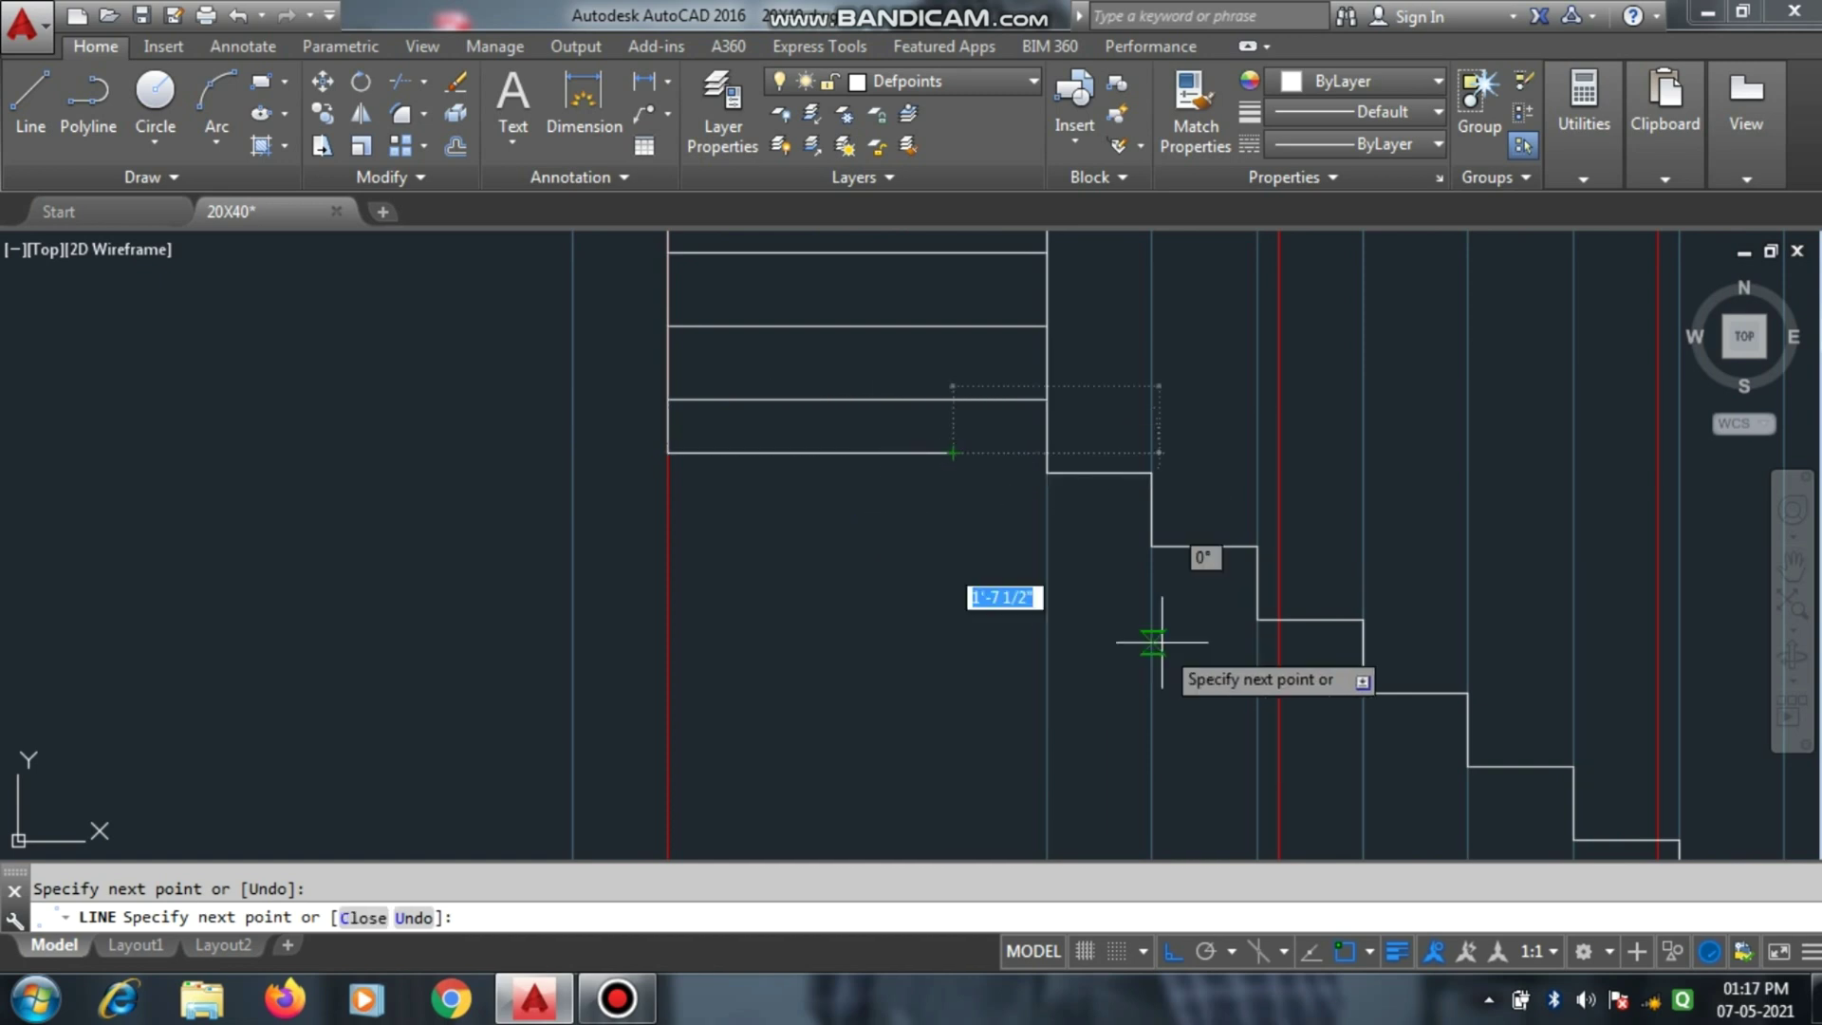
Continue the underside with Ortho off as a slope about 10'-4 1/2" long to where the red construction line meets the ground line.
scroll(1160, 512, down, 4)
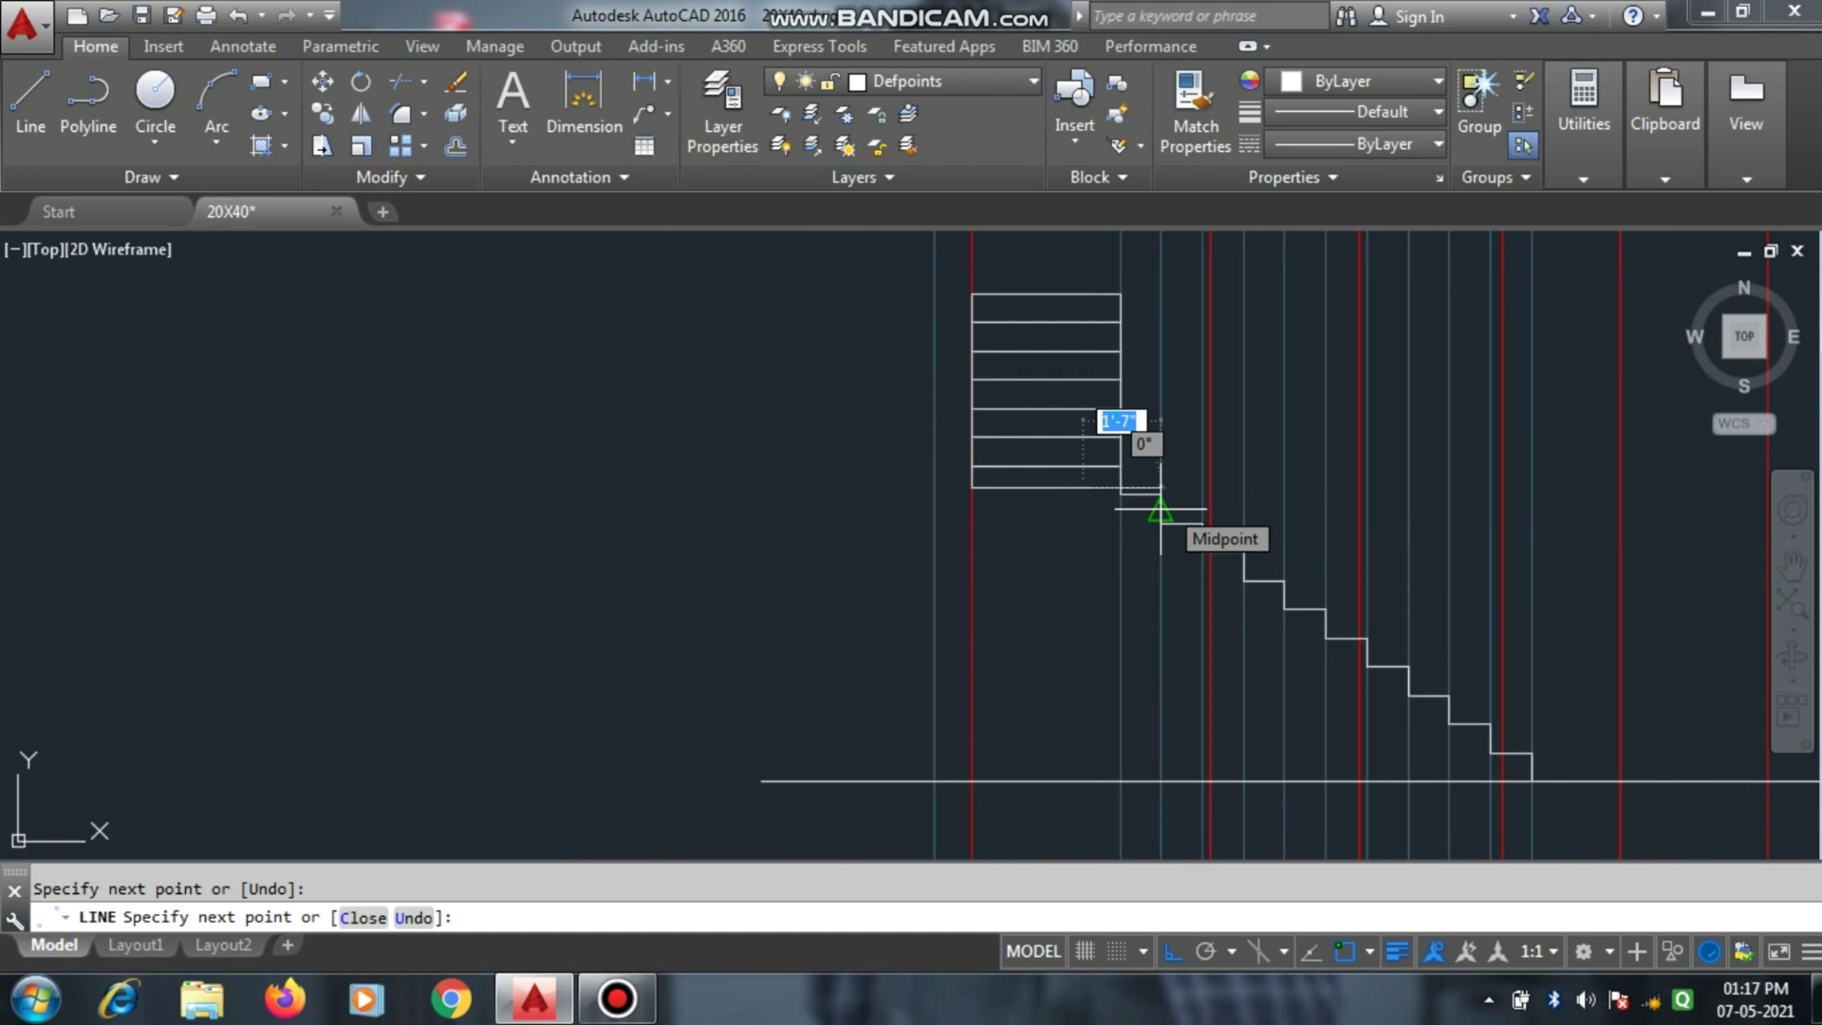
key(F8)
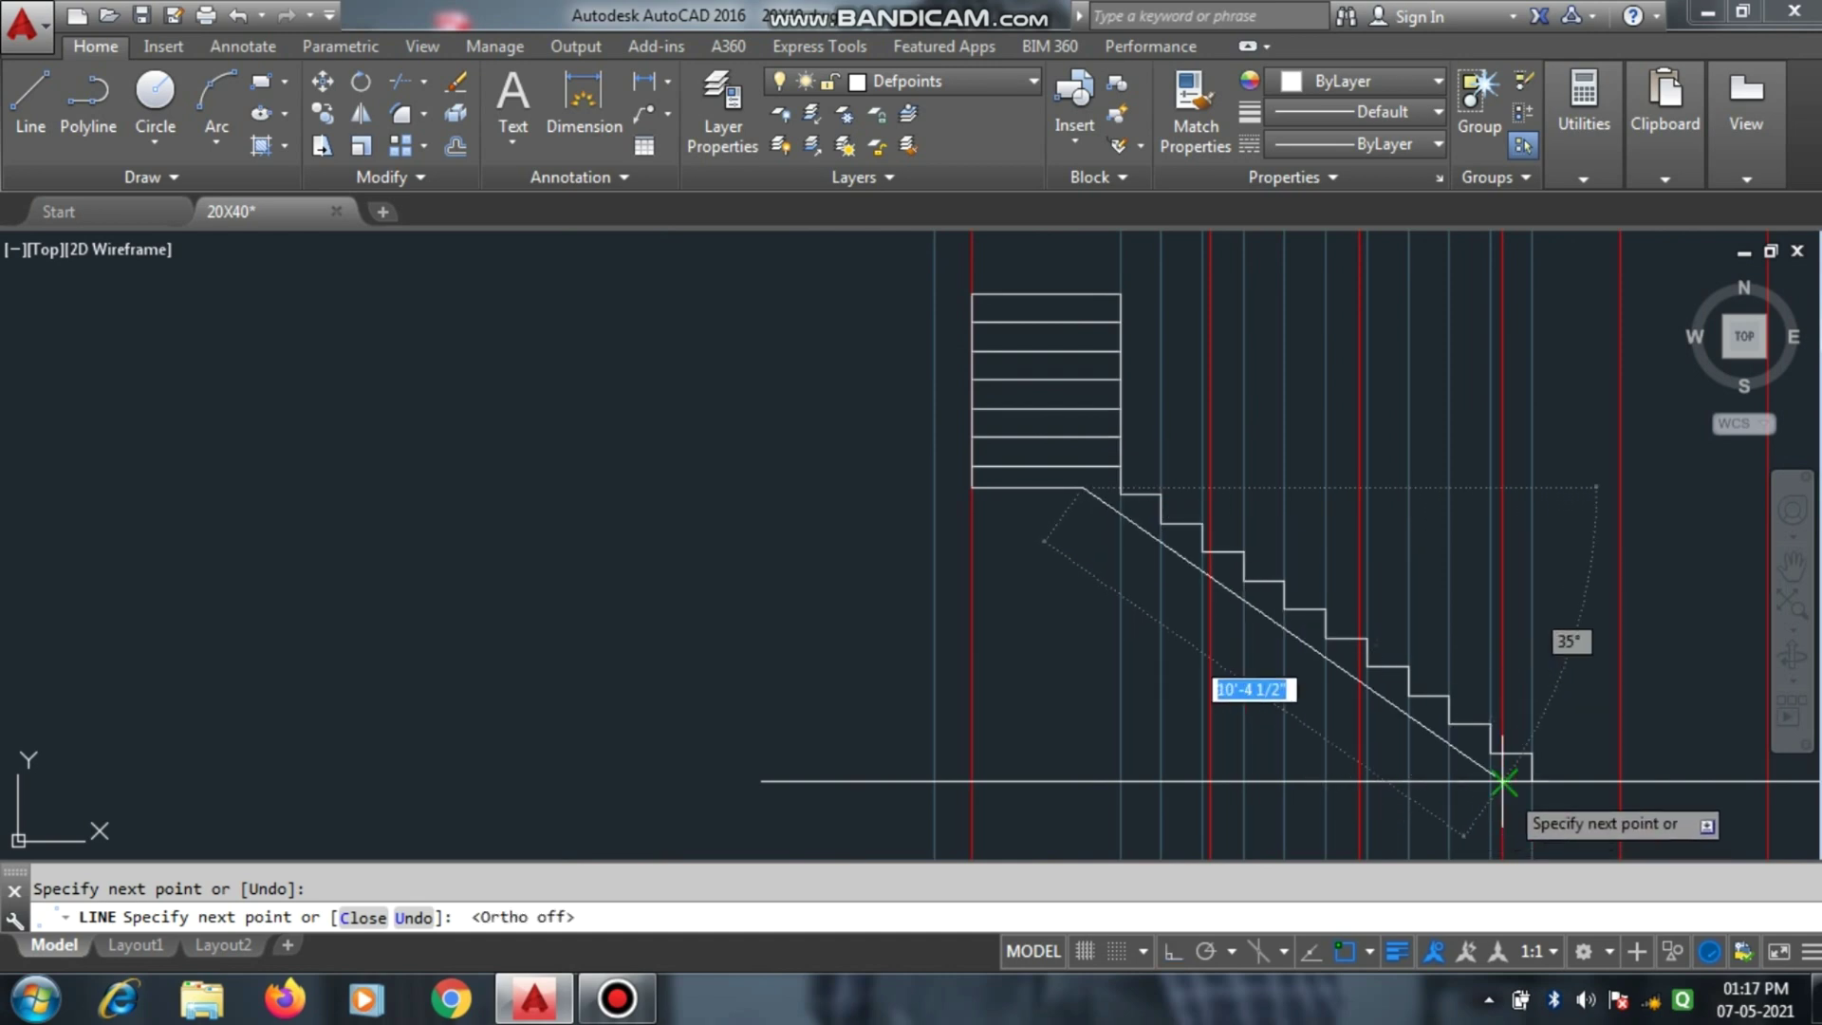
scroll(1502, 781, up, 2)
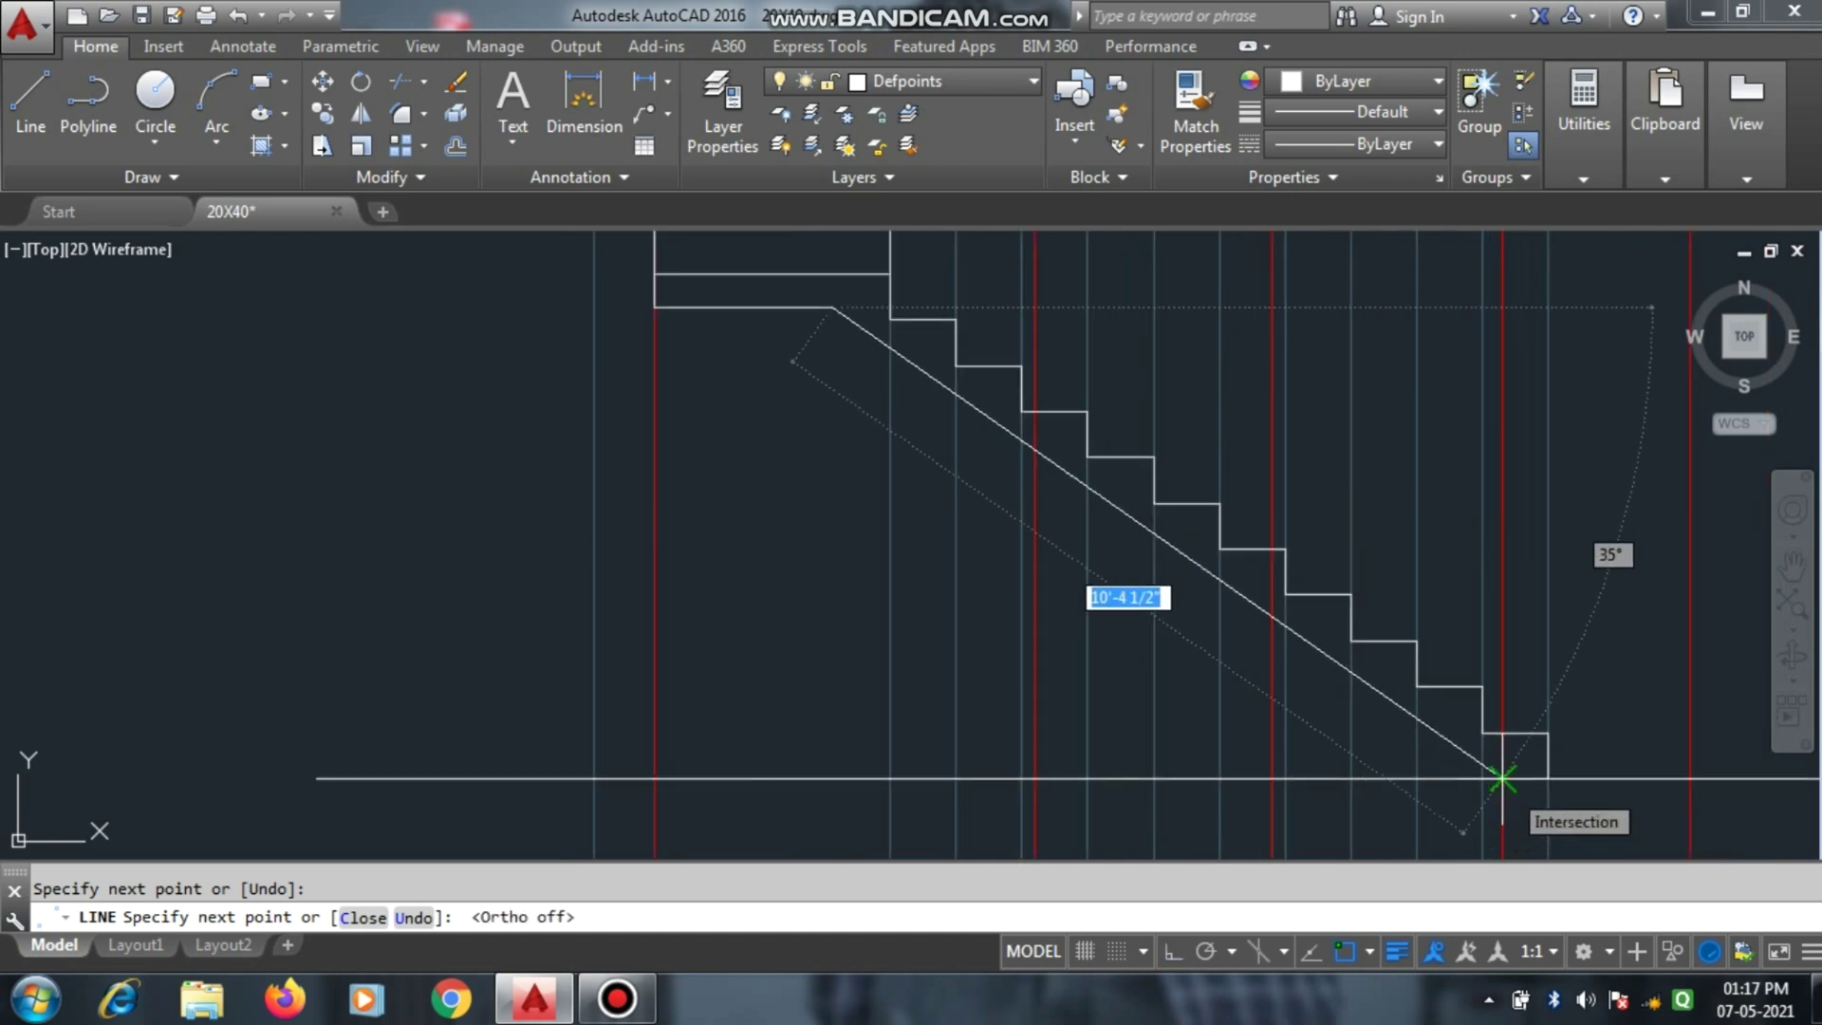
click(1502, 781)
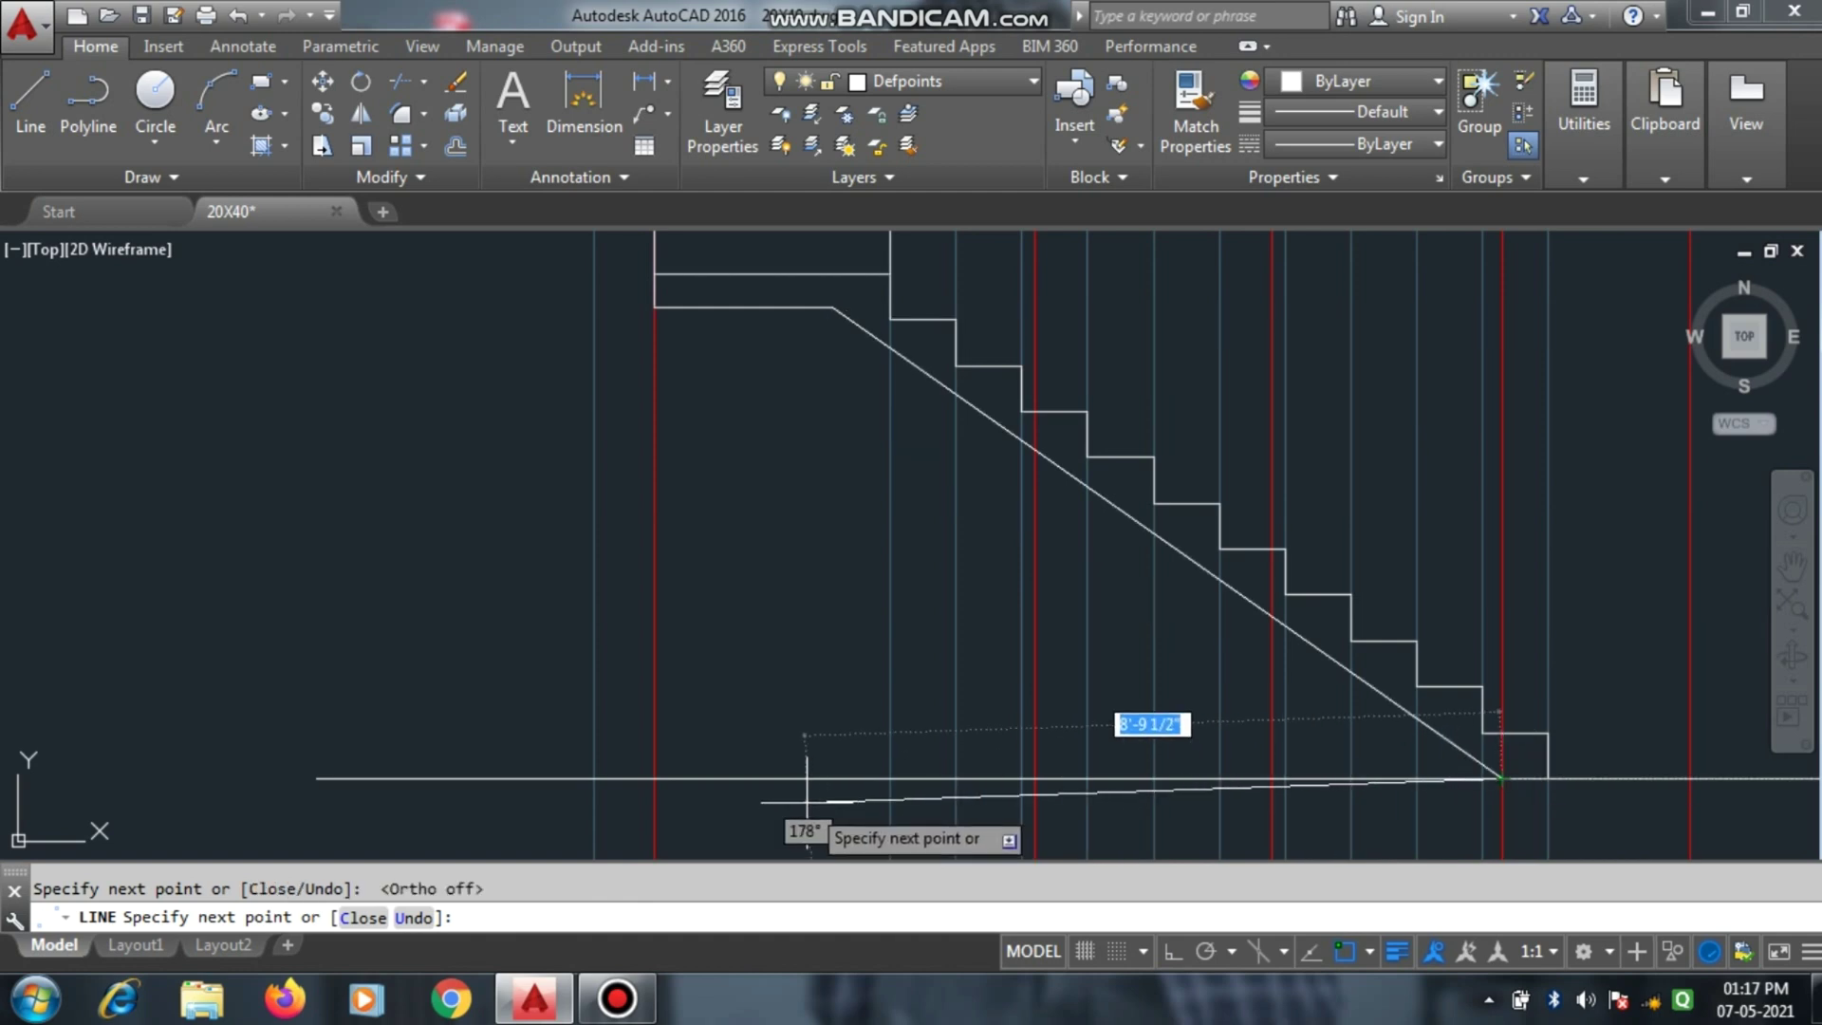
key(Escape)
Compare the staircase elevation and its underside with the staircase at the front of the plan.
scroll(793, 617, down, 3)
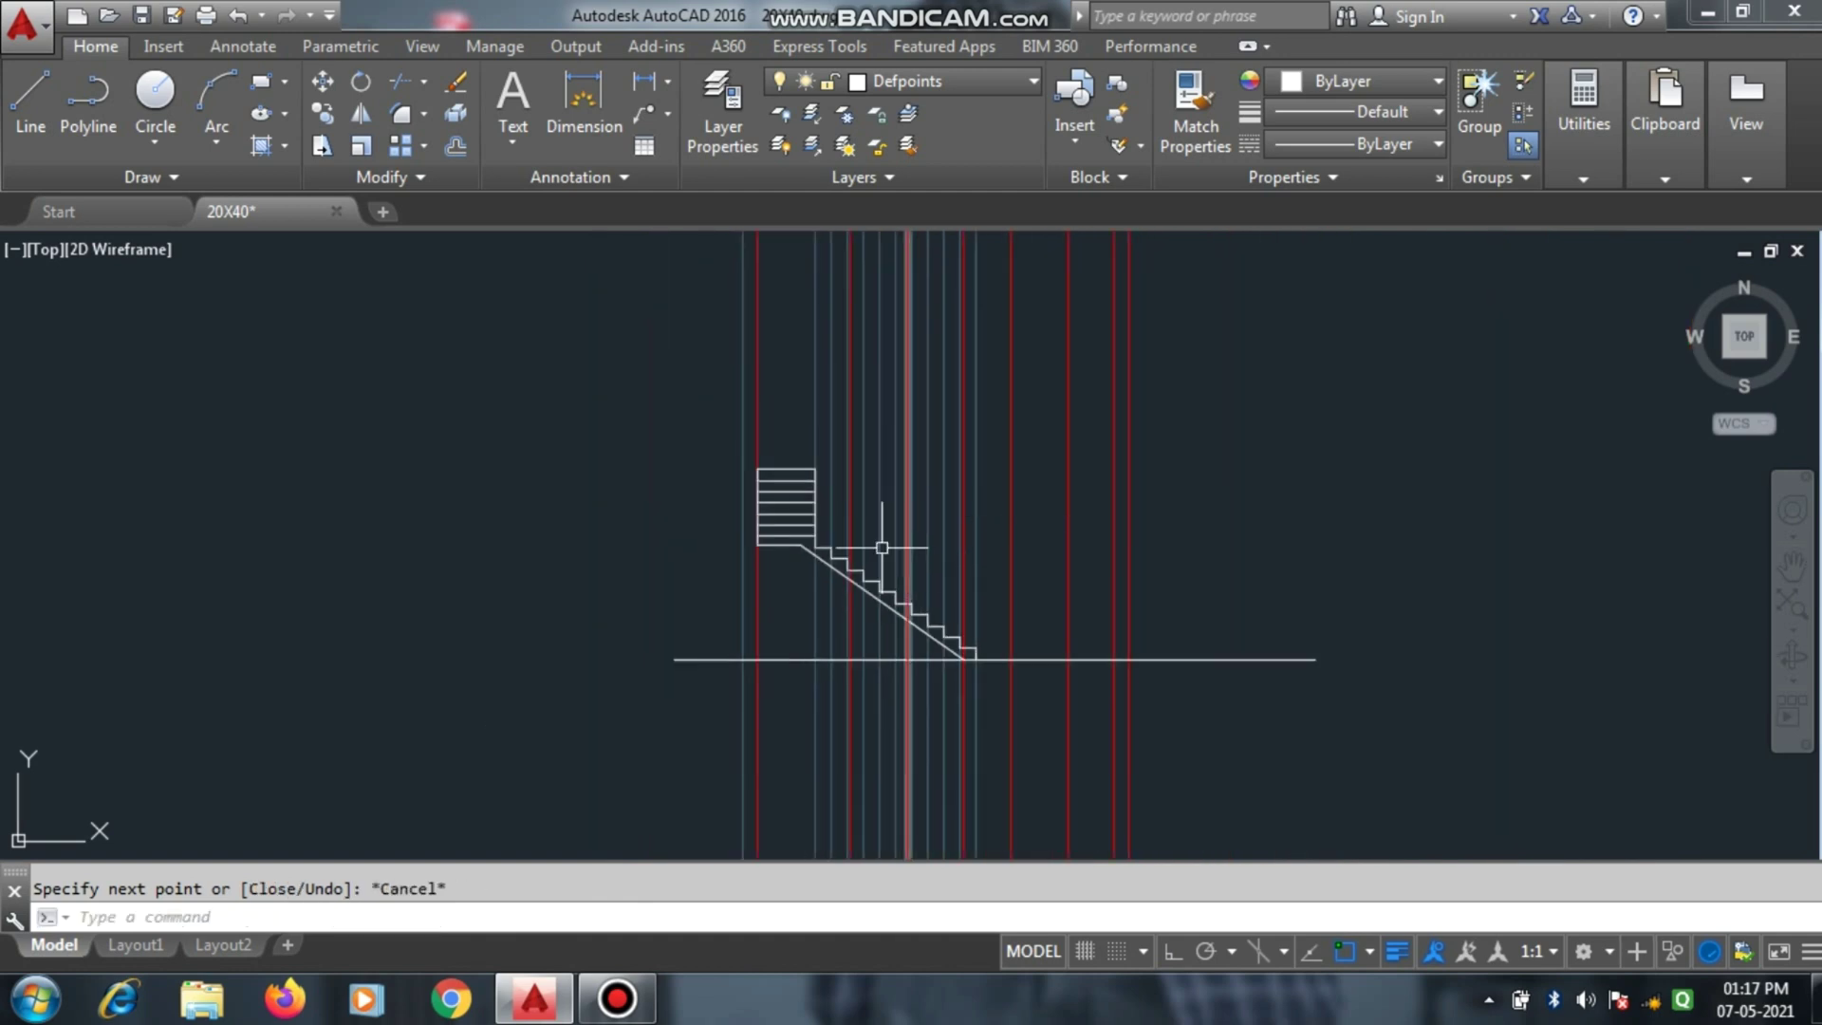
scroll(743, 508, up, 2)
scroll(816, 570, up, 3)
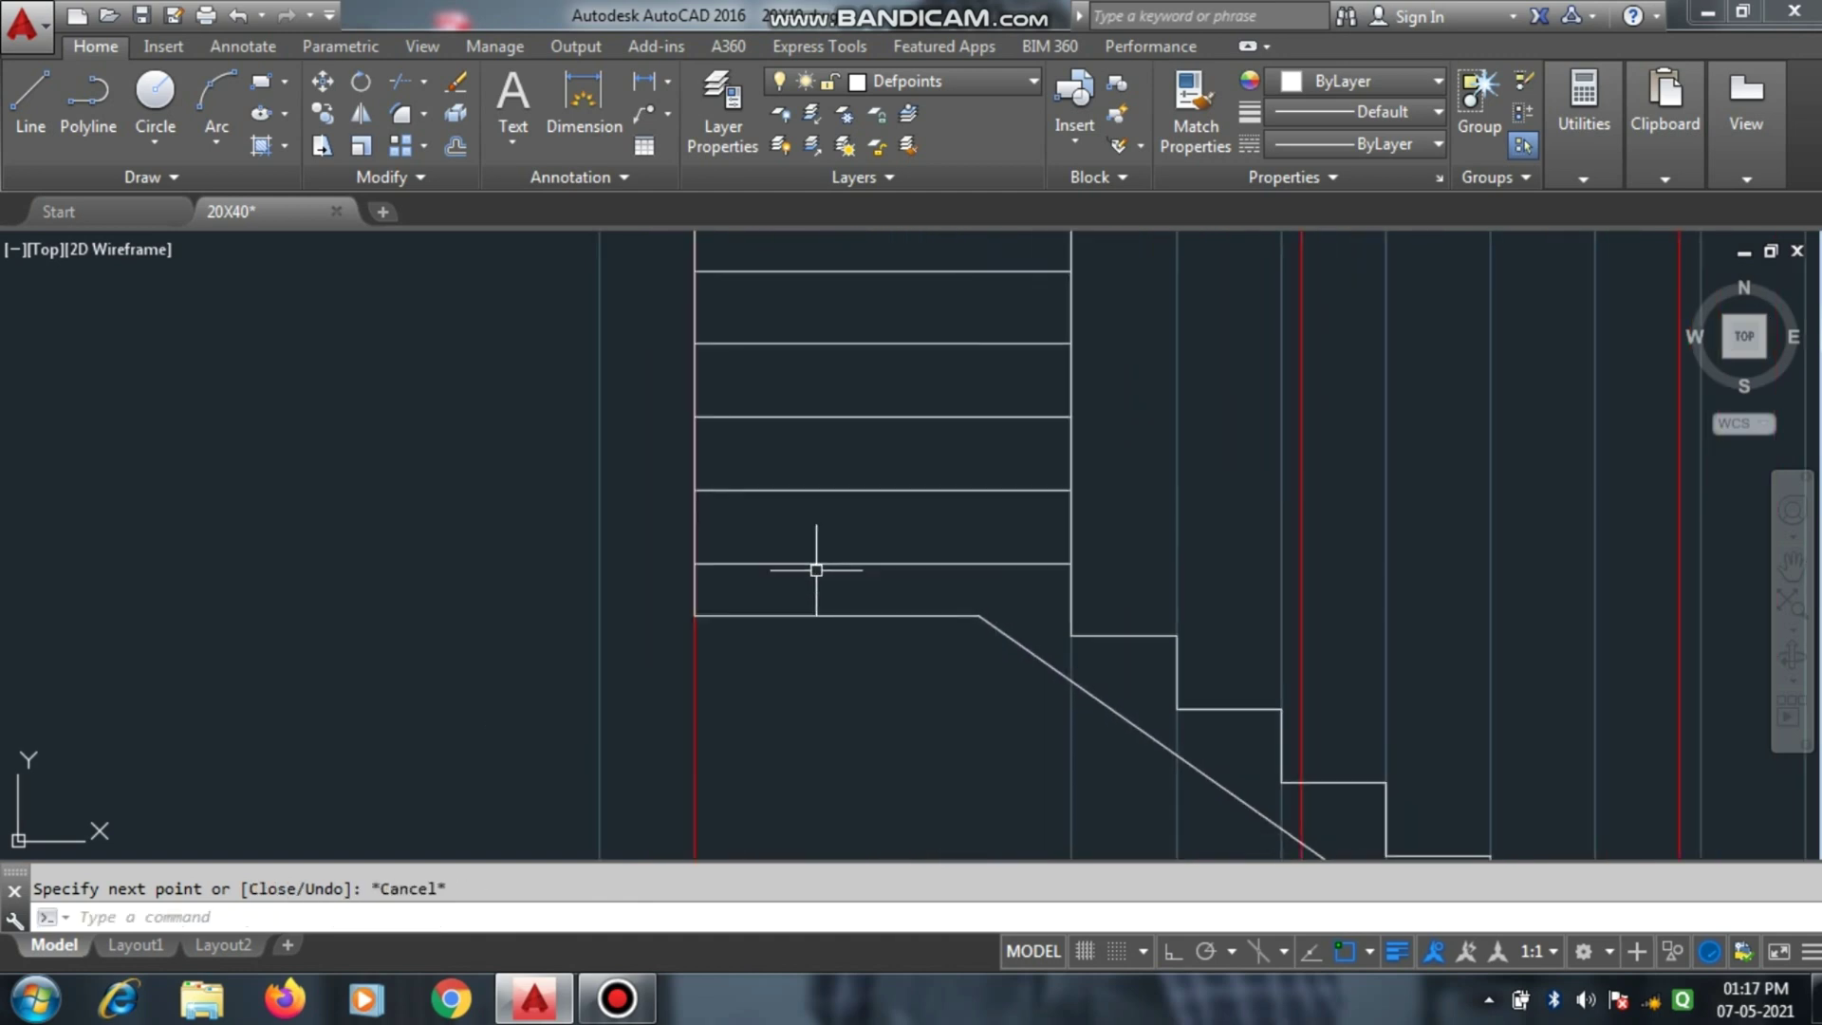
scroll(825, 616, down, 5)
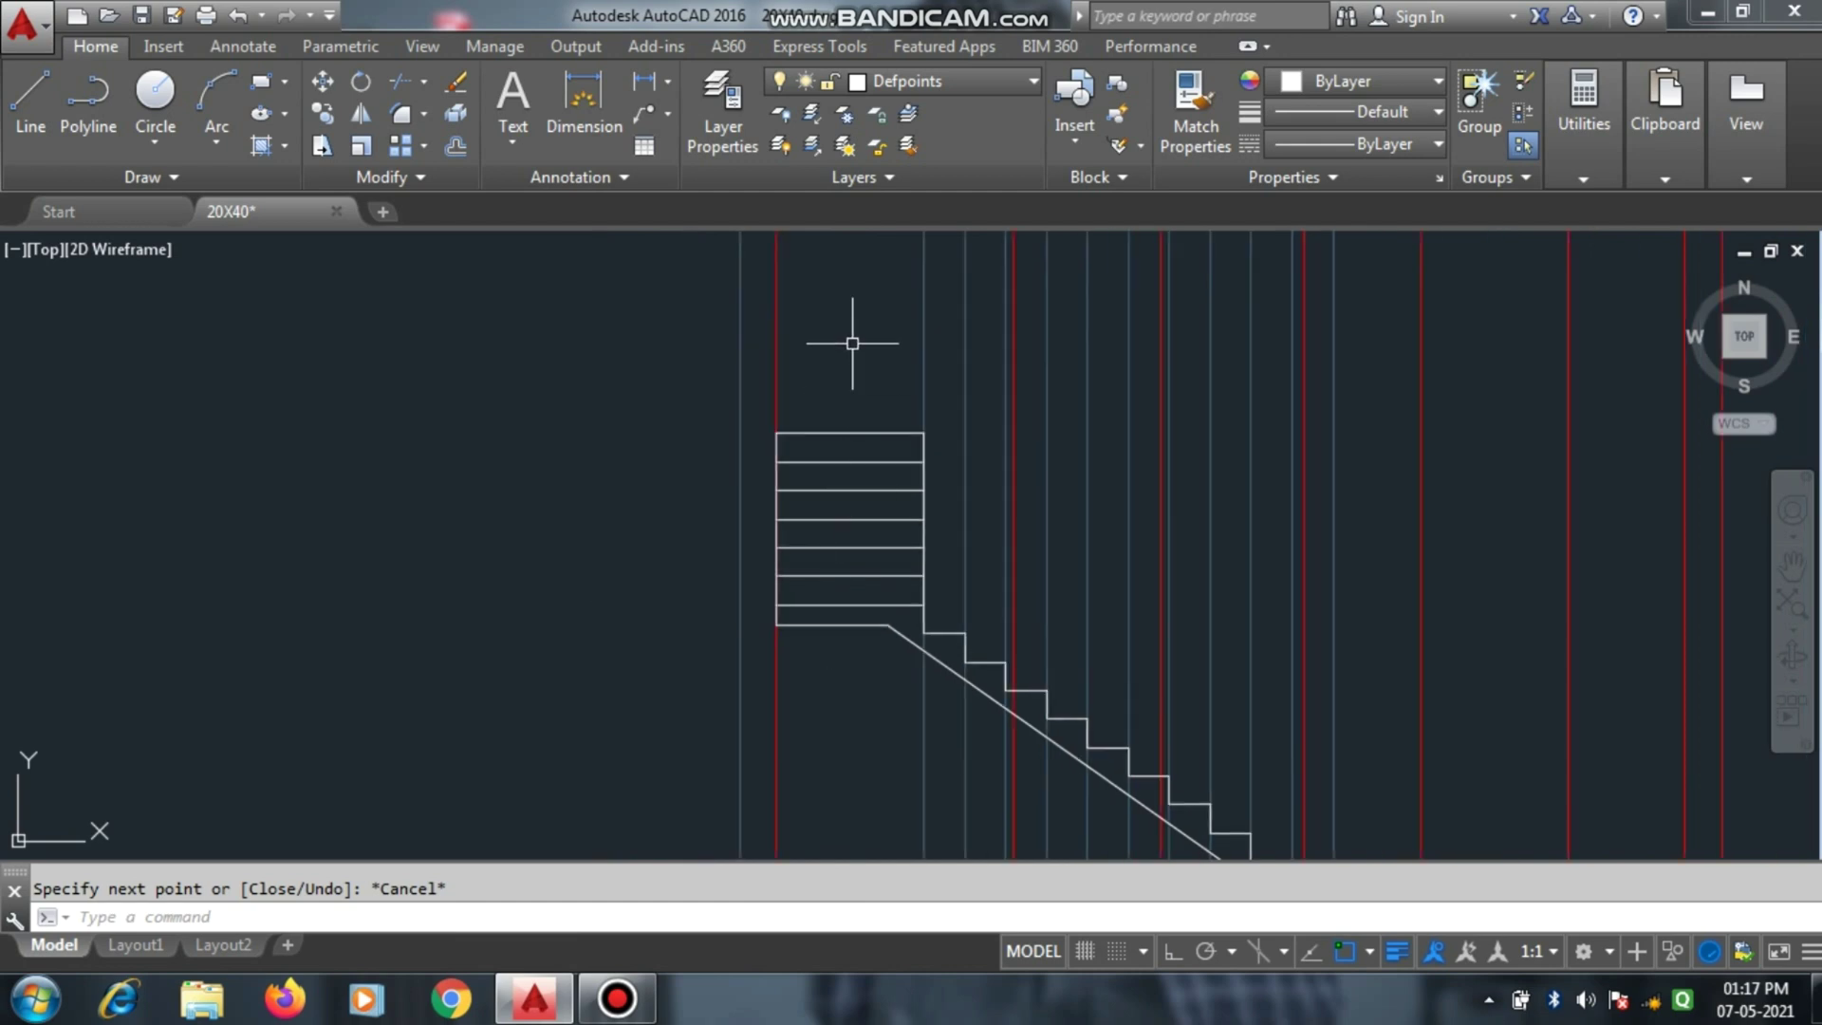
scroll(846, 337, down, 4)
scroll(869, 352, down, 6)
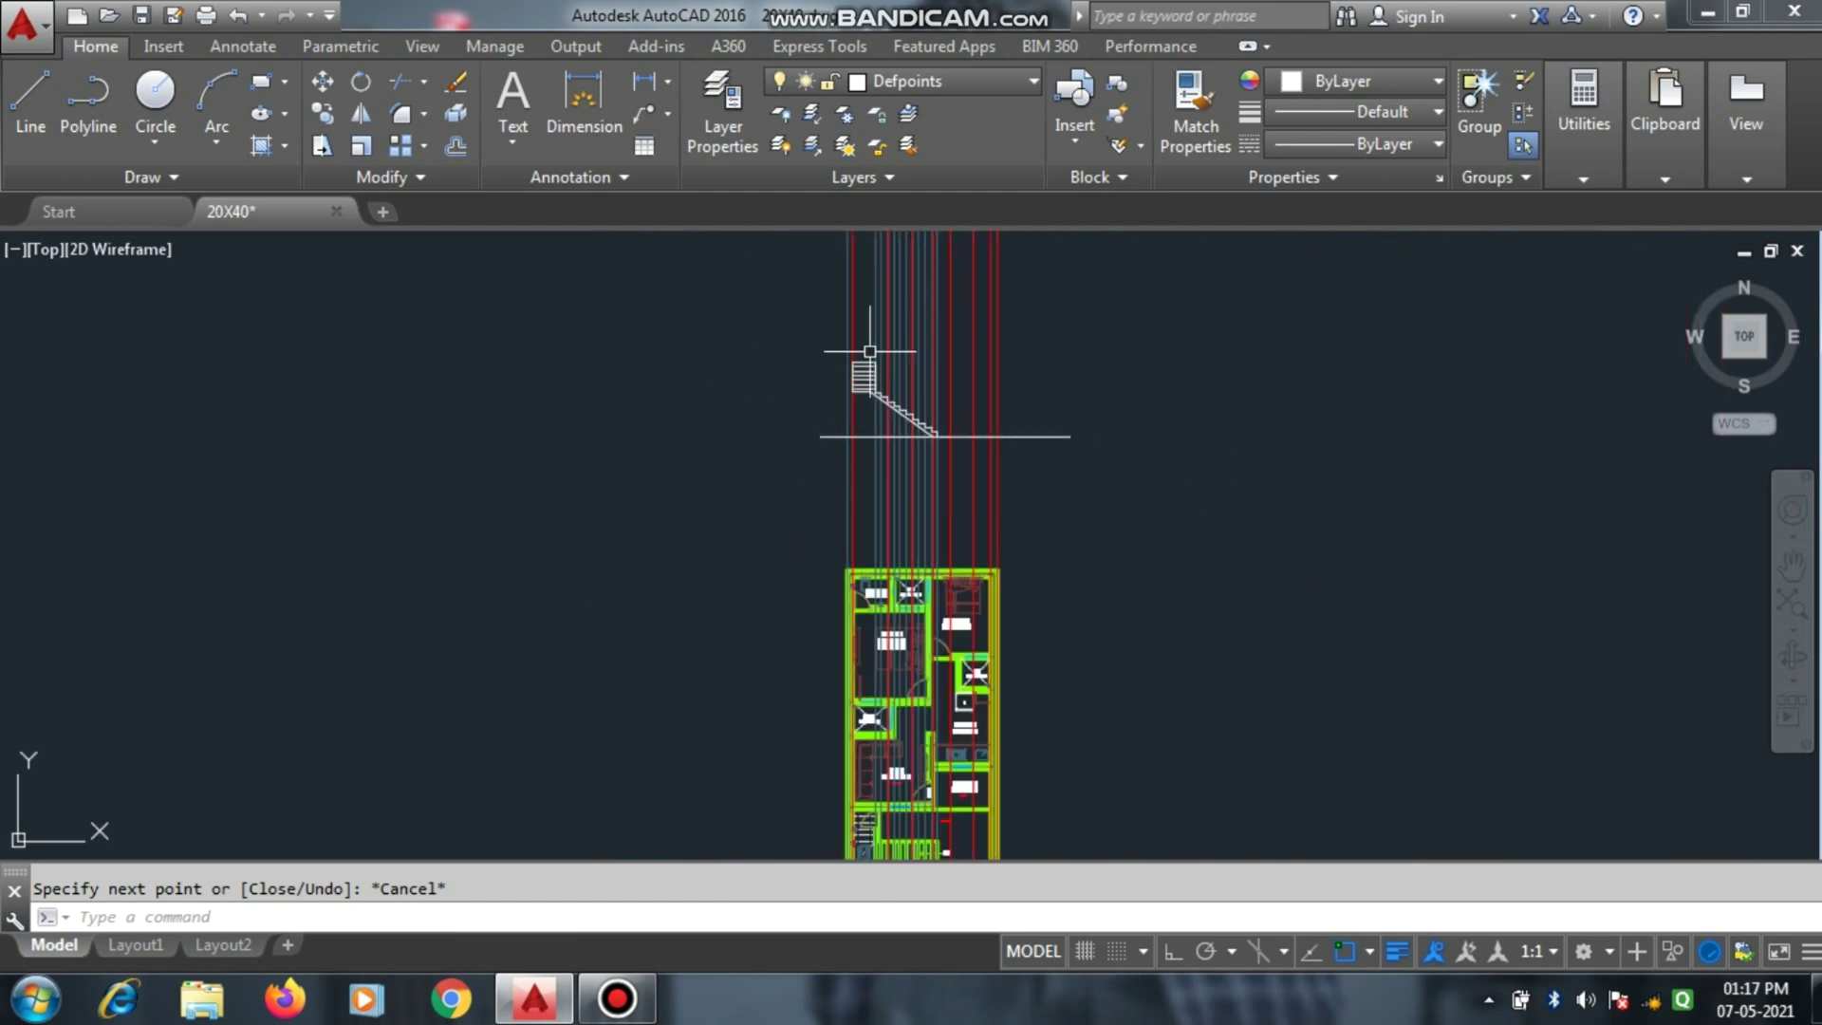
scroll(851, 599, up, 5)
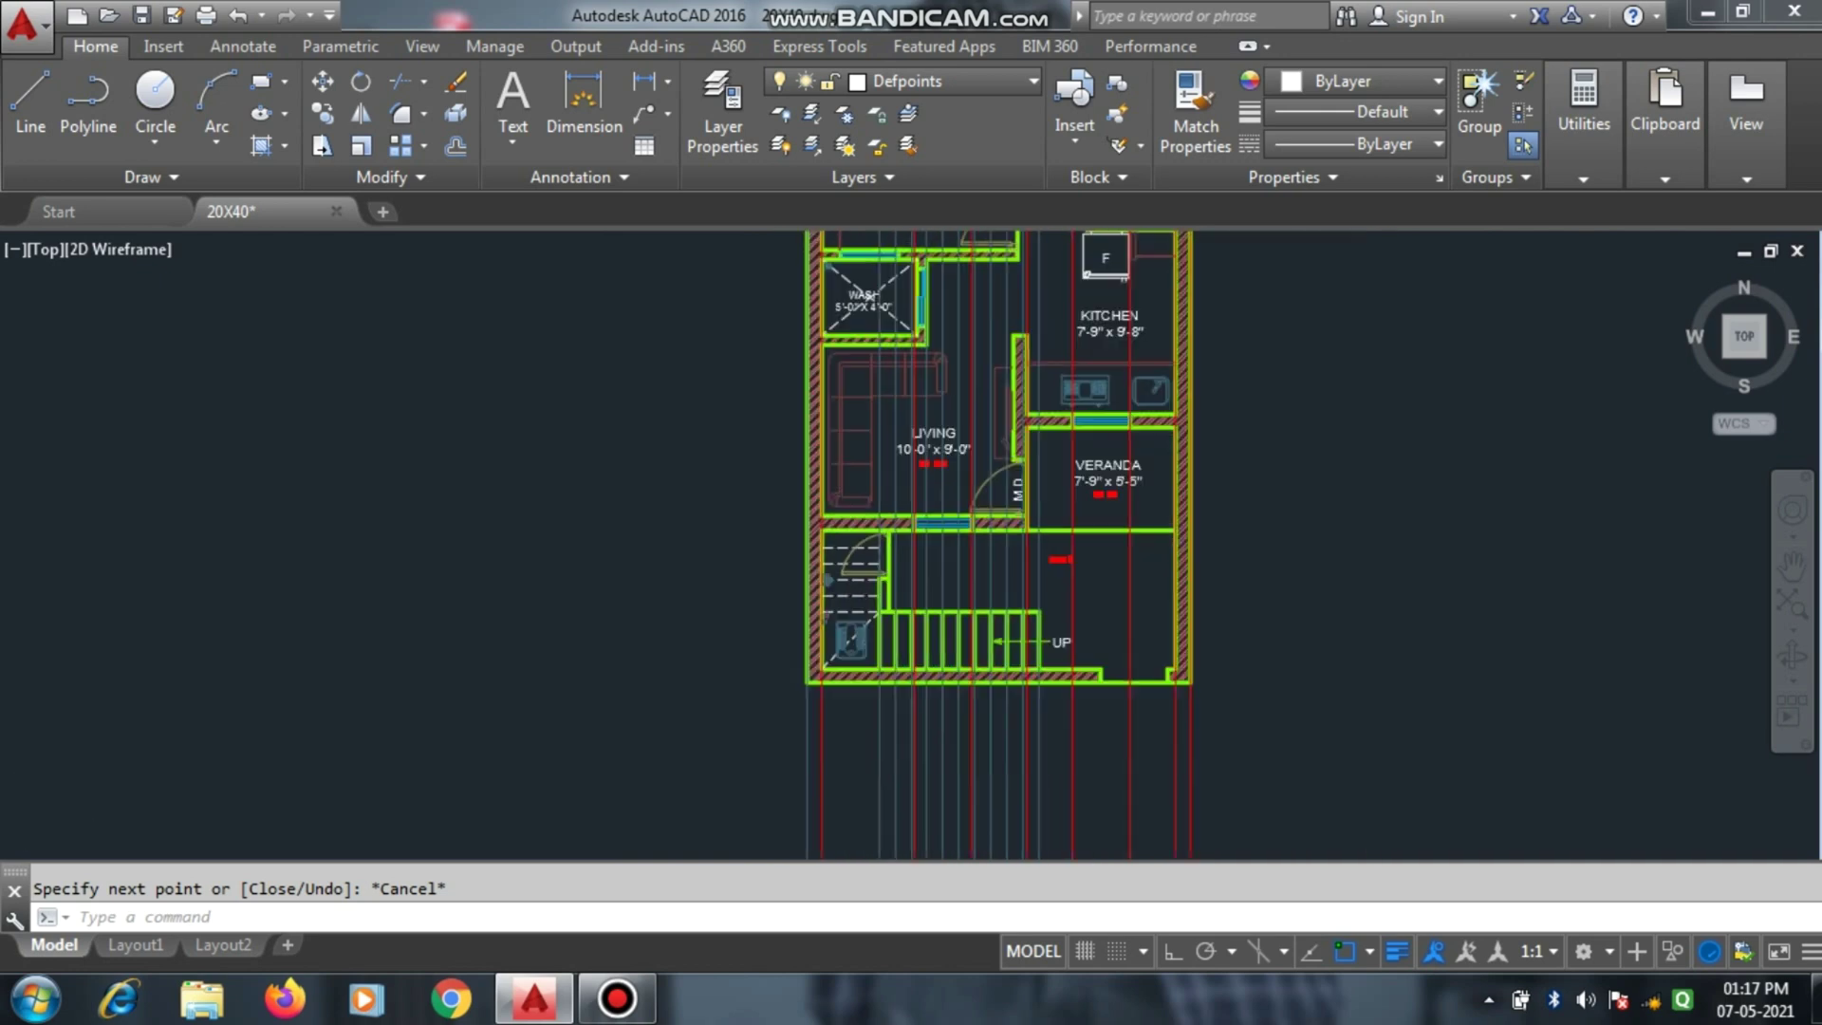
Examine the living room's front wall and its corner beside the main door and veranda, and trace its construction line to the elevation.
scroll(847, 607, down, 3)
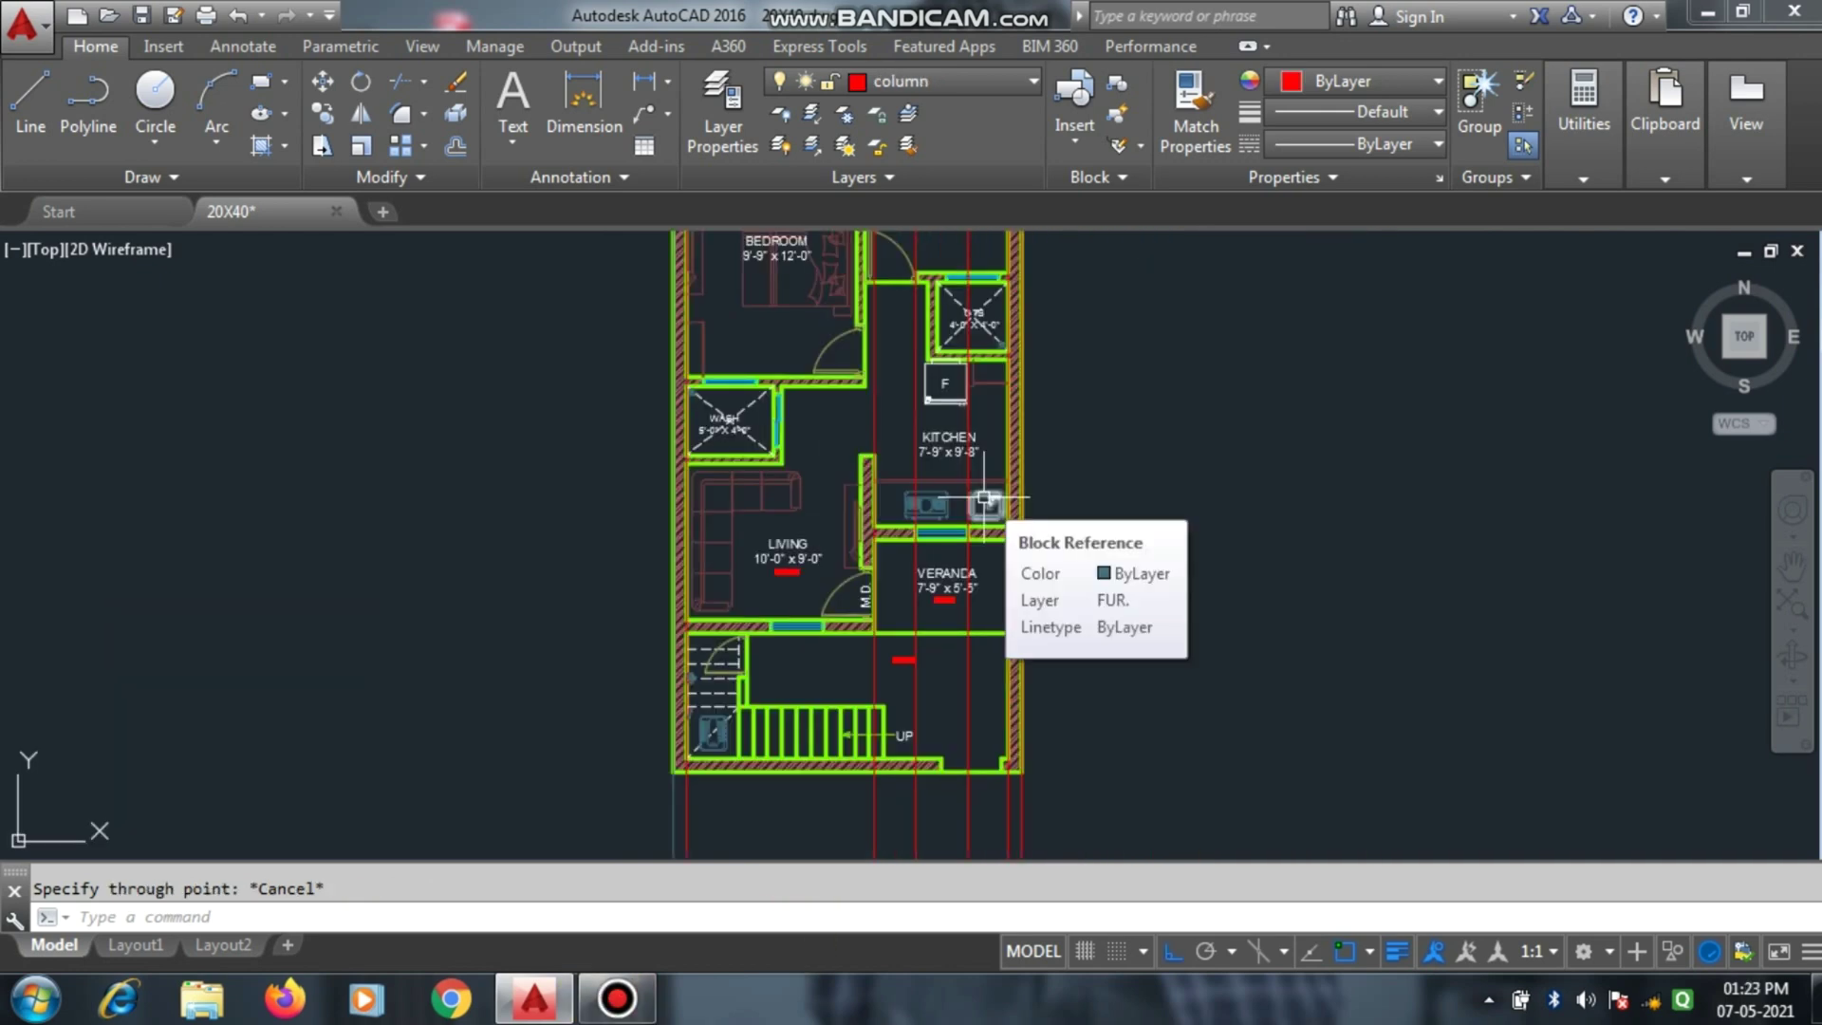
scroll(879, 612, up, 4)
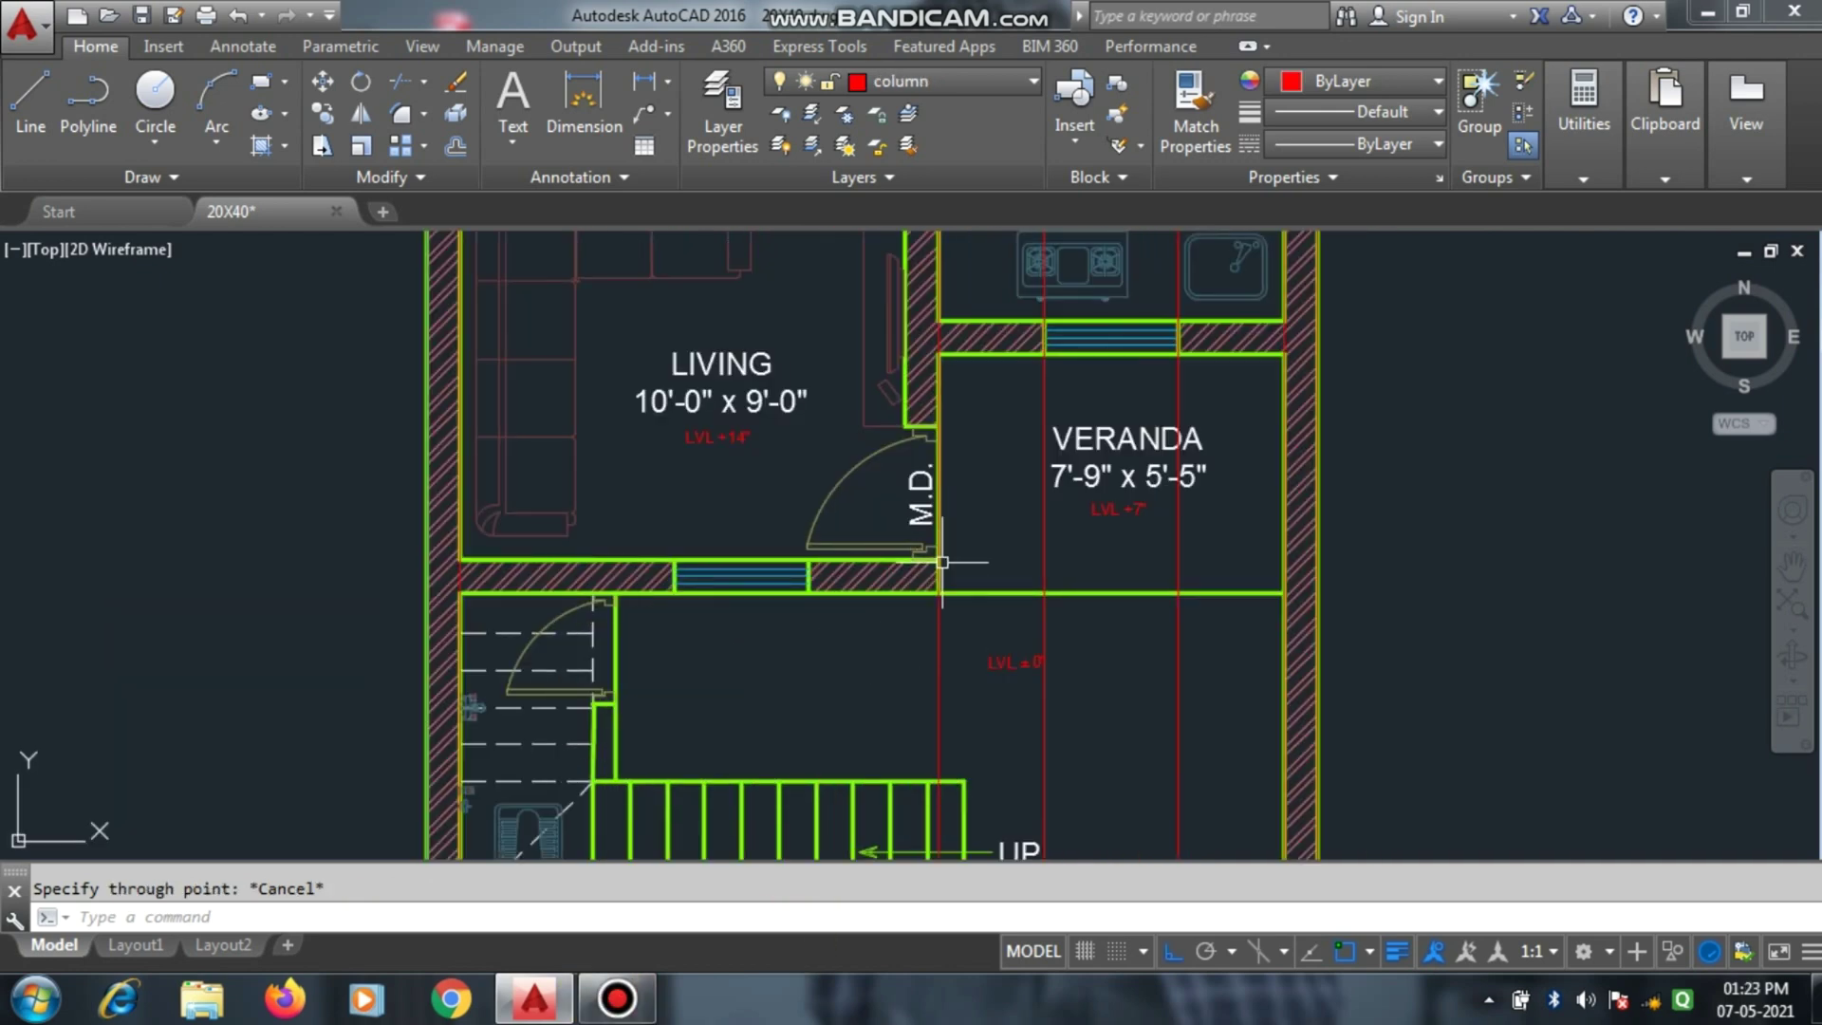
scroll(892, 651, down, 2)
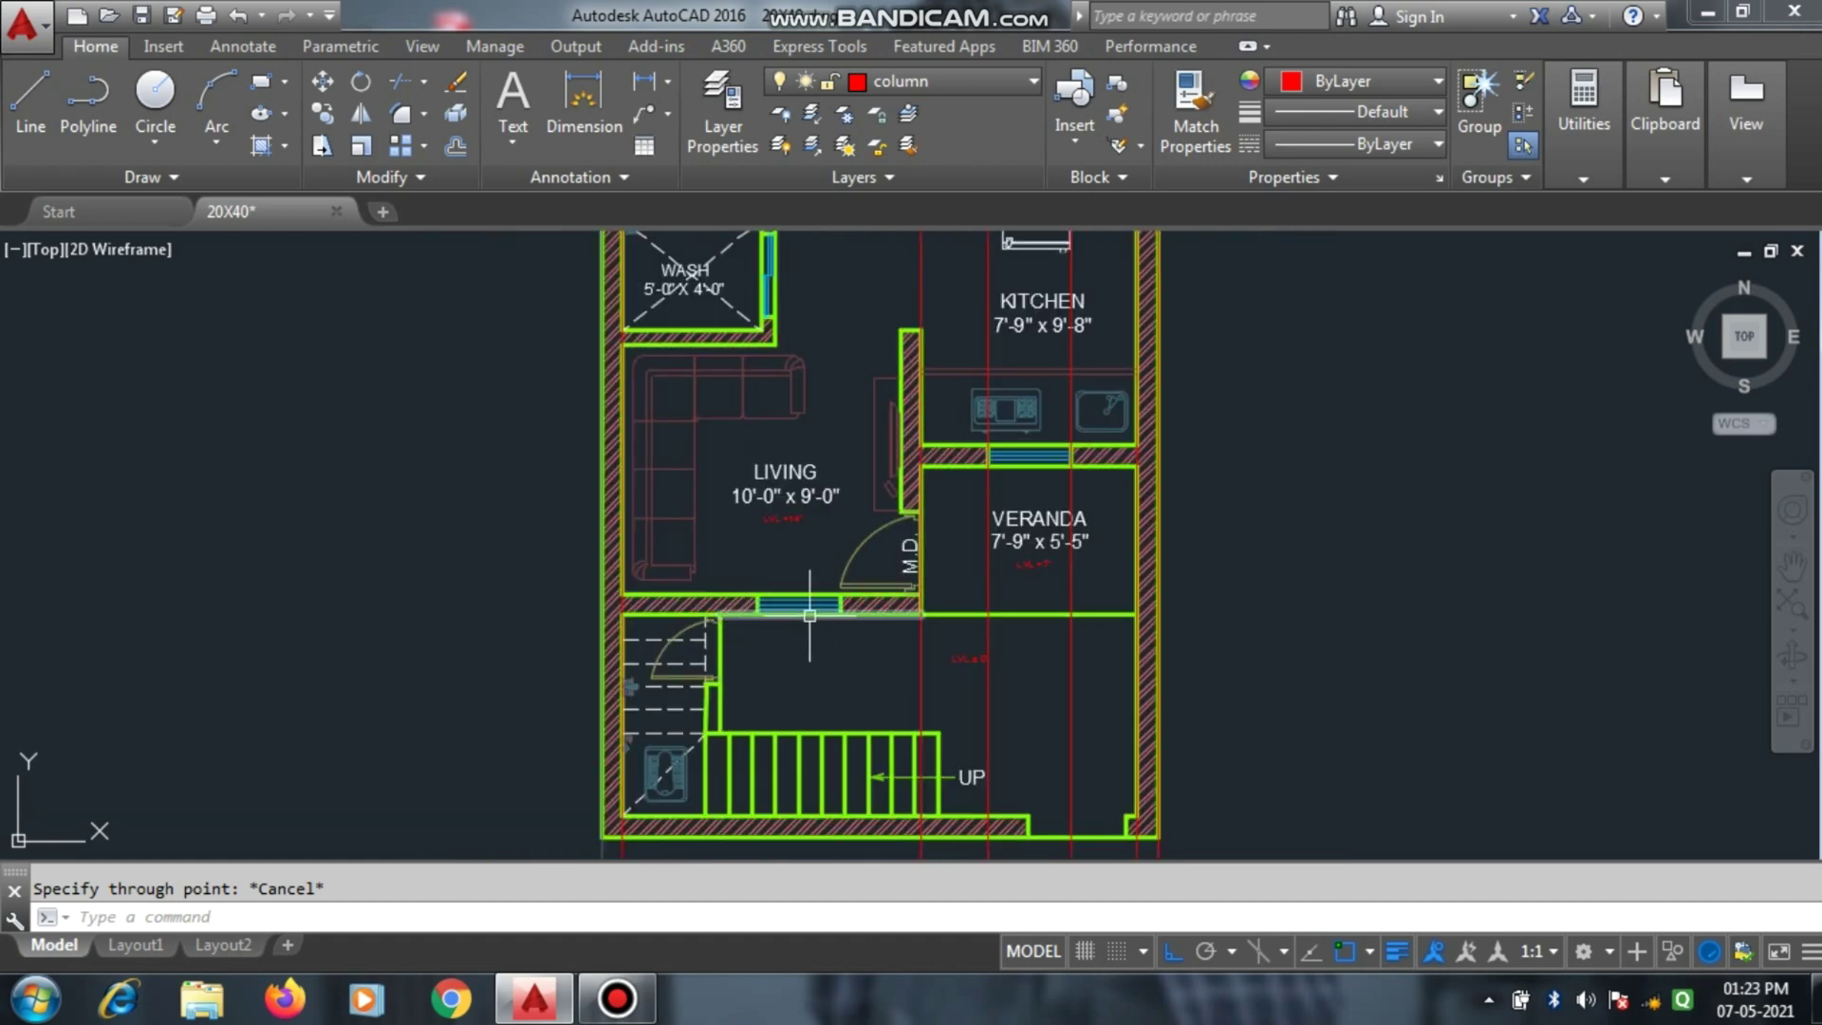
scroll(906, 617, up, 4)
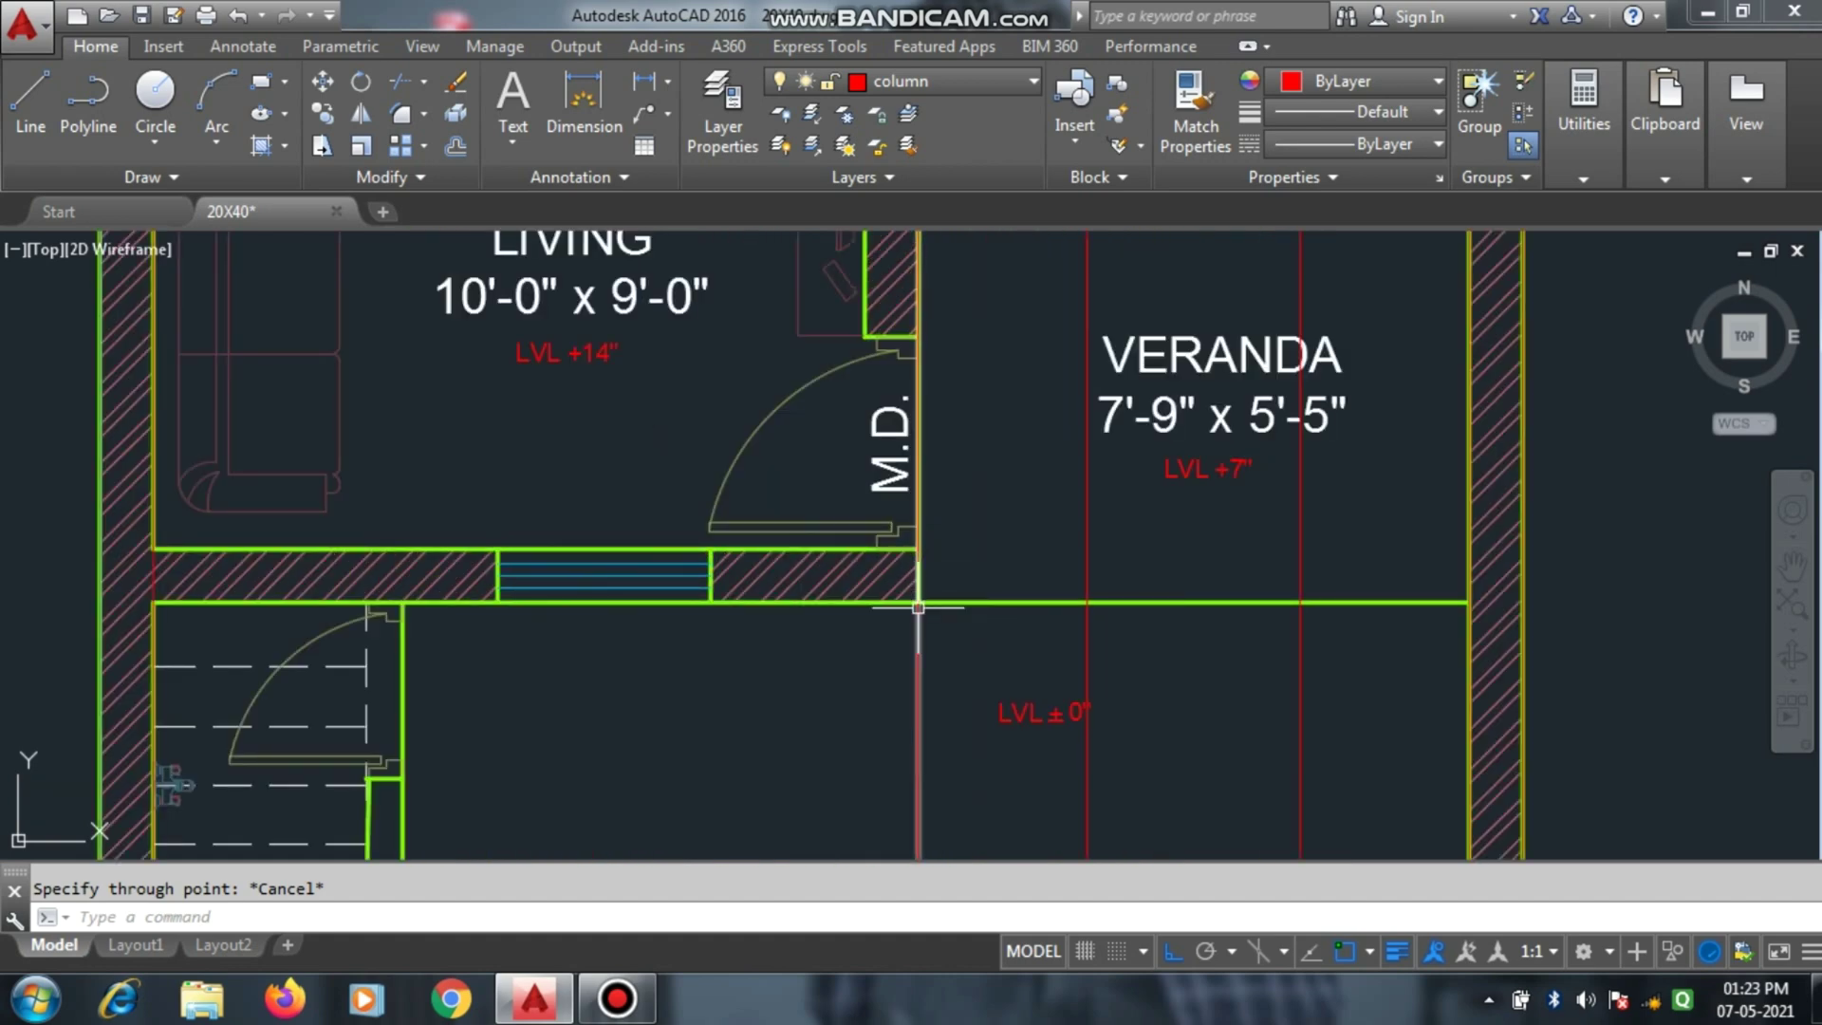
scroll(911, 699, down, 3)
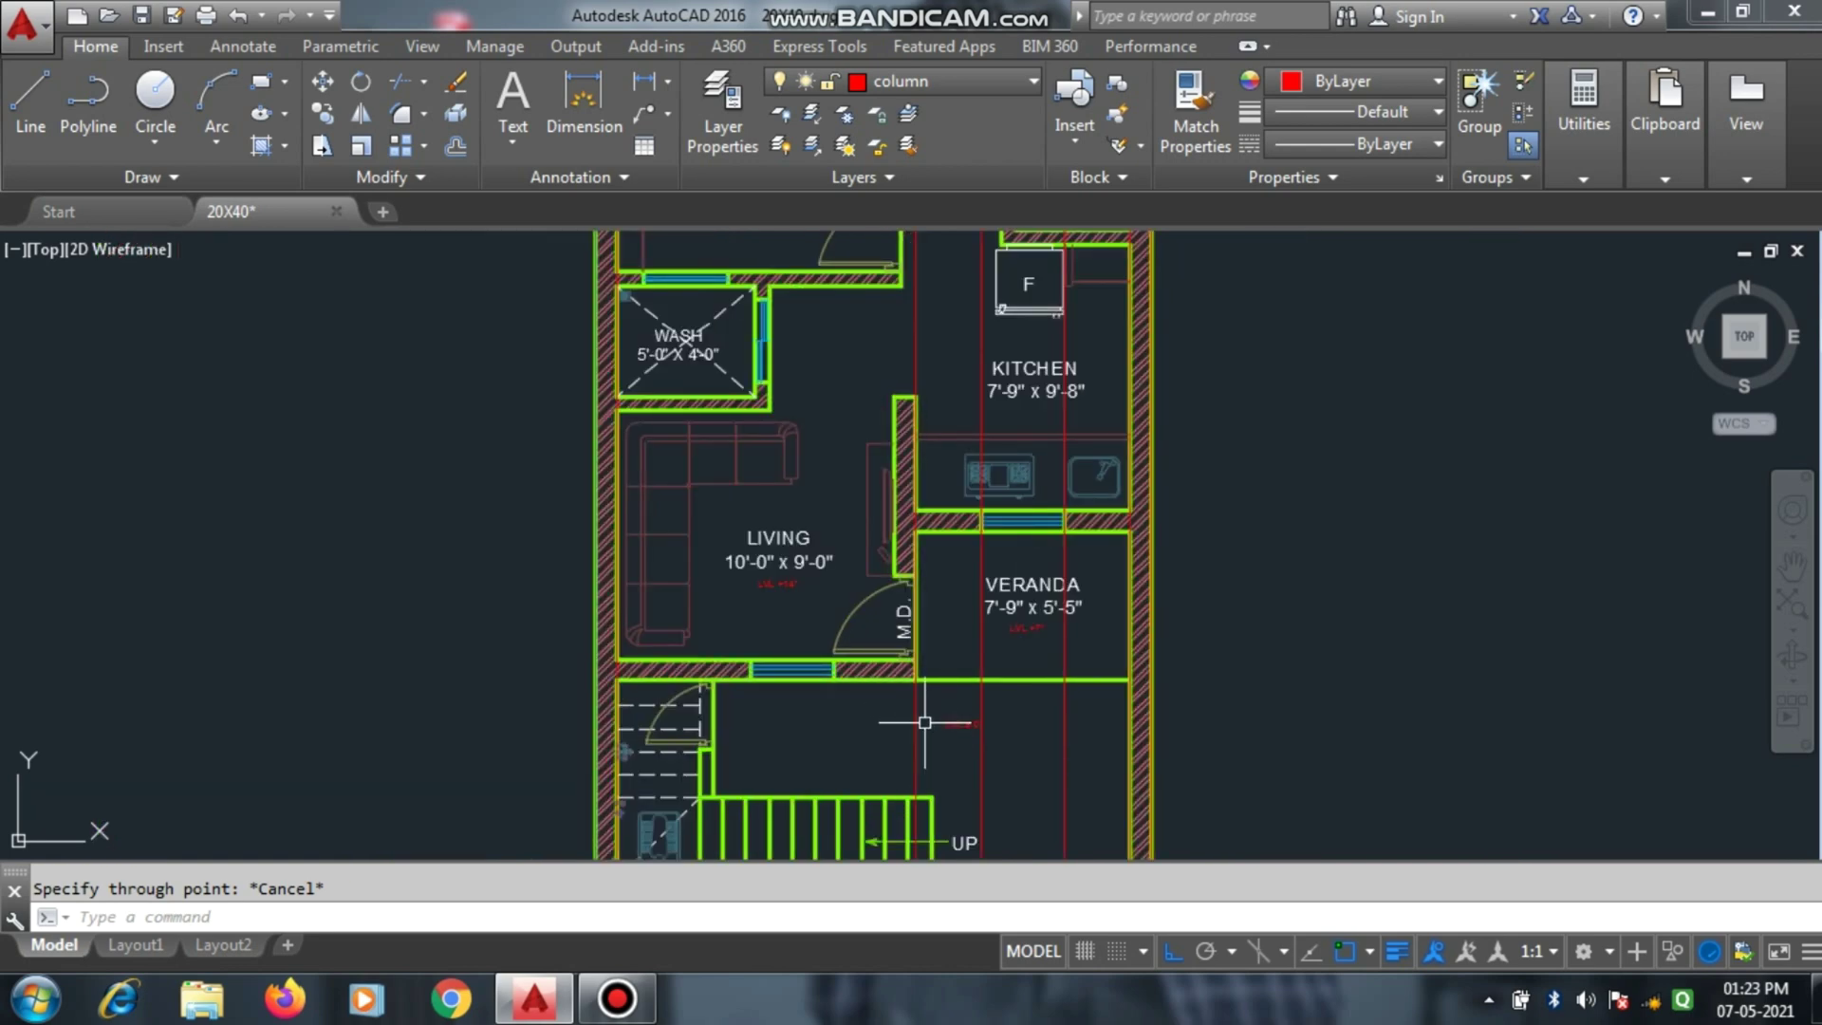
scroll(925, 722, down, 6)
scroll(936, 378, up, 6)
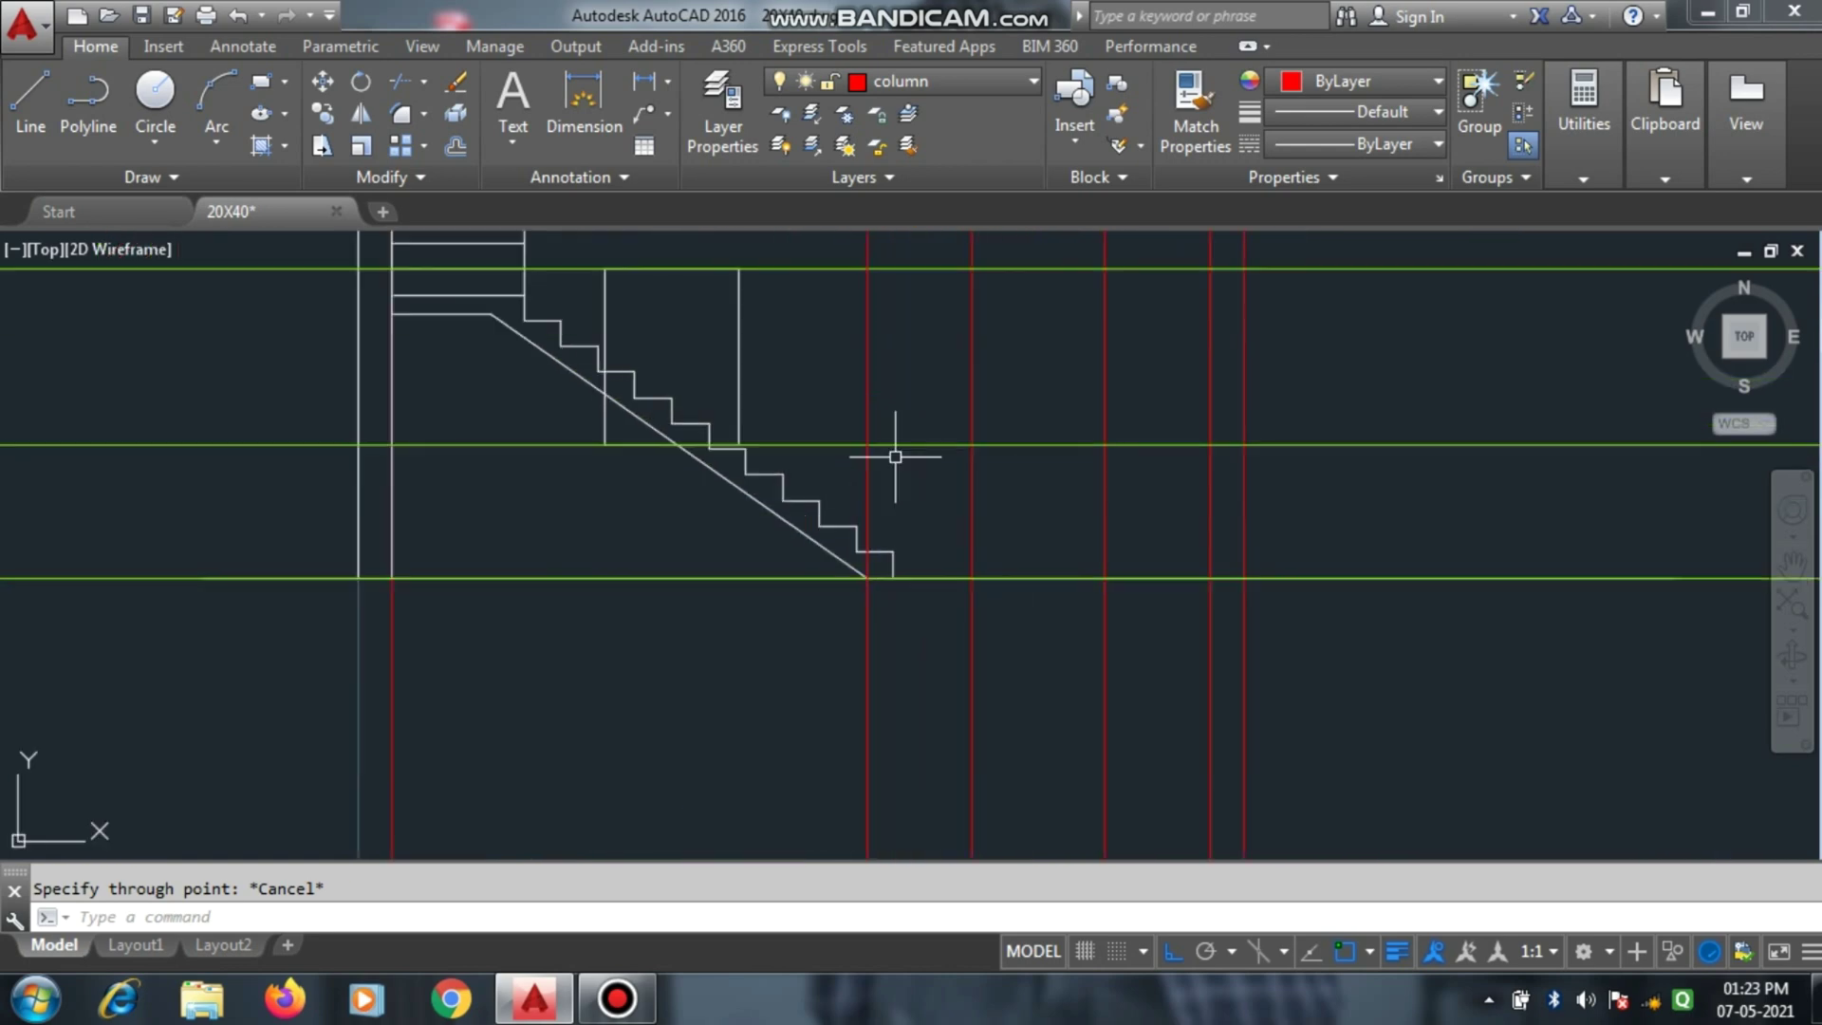
scroll(879, 493, down, 6)
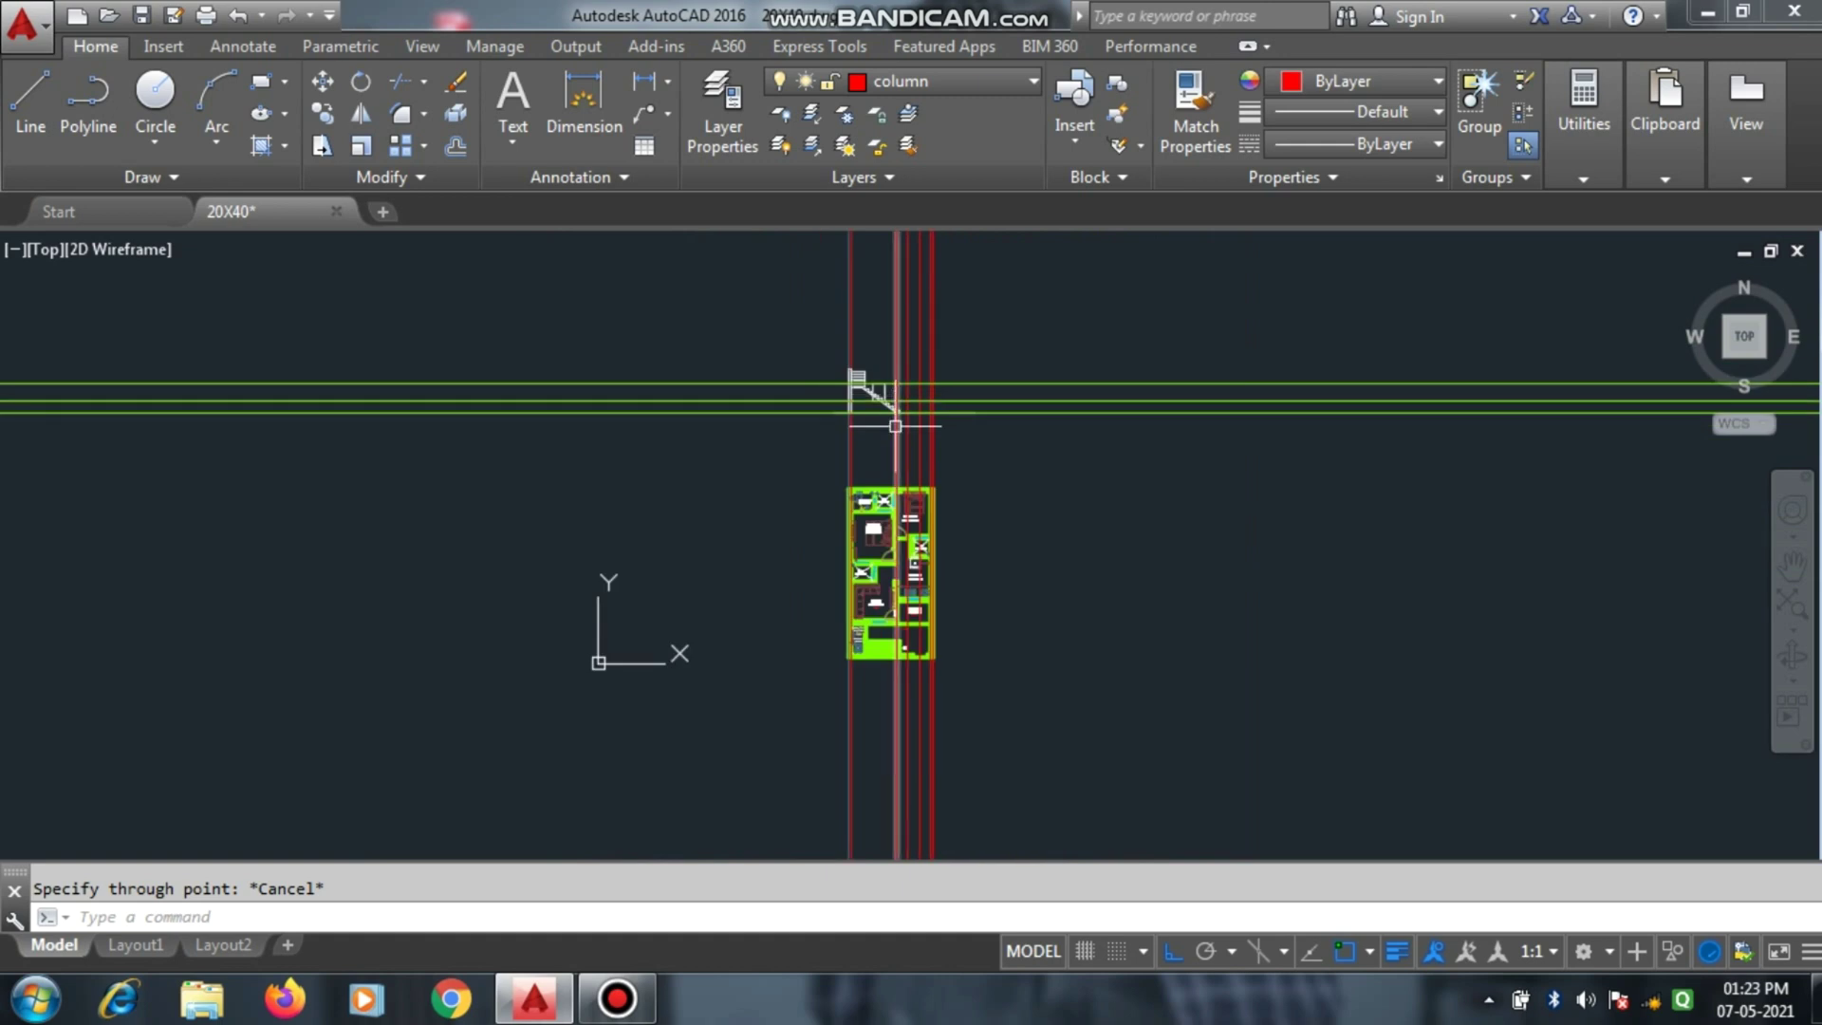
On the Defpoints layer, draw the living room wall's edge about 9'-11" up from the first step's top, then its top line to the side wall.
scroll(896, 465, up, 3)
scroll(901, 451, down, 2)
scroll(901, 451, up, 6)
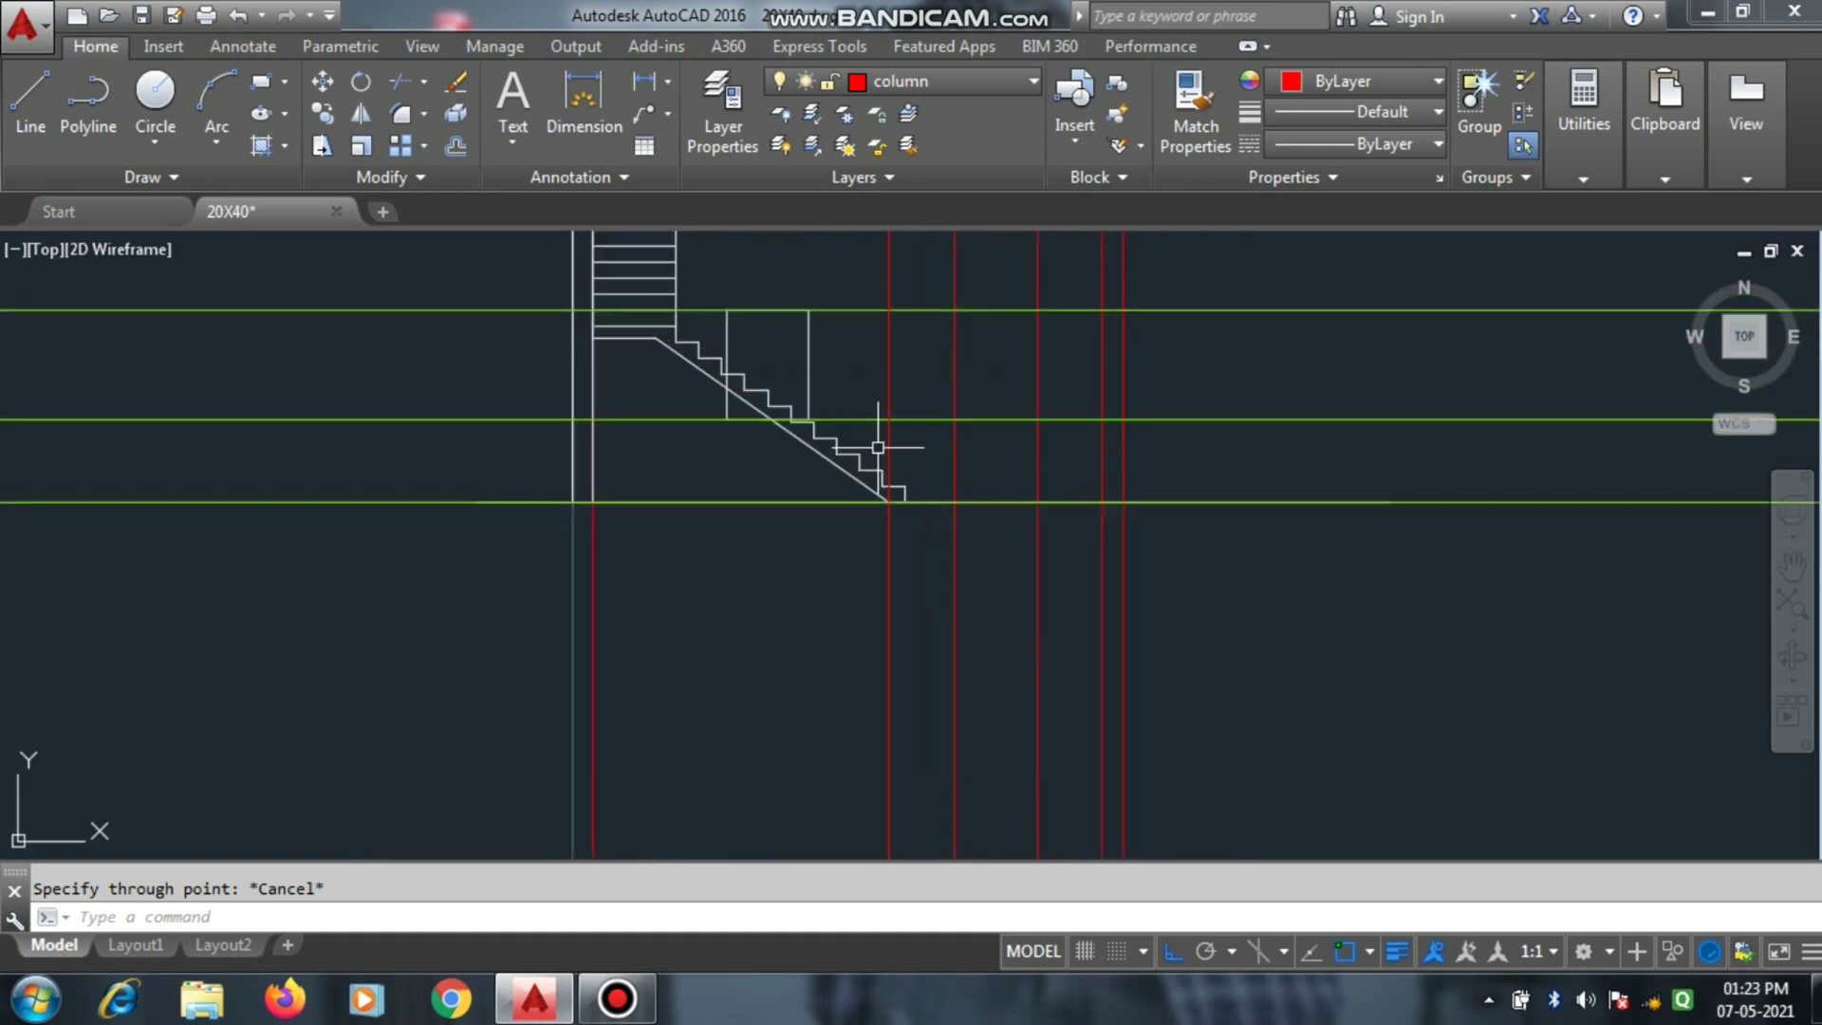
text(l)
key(Return)
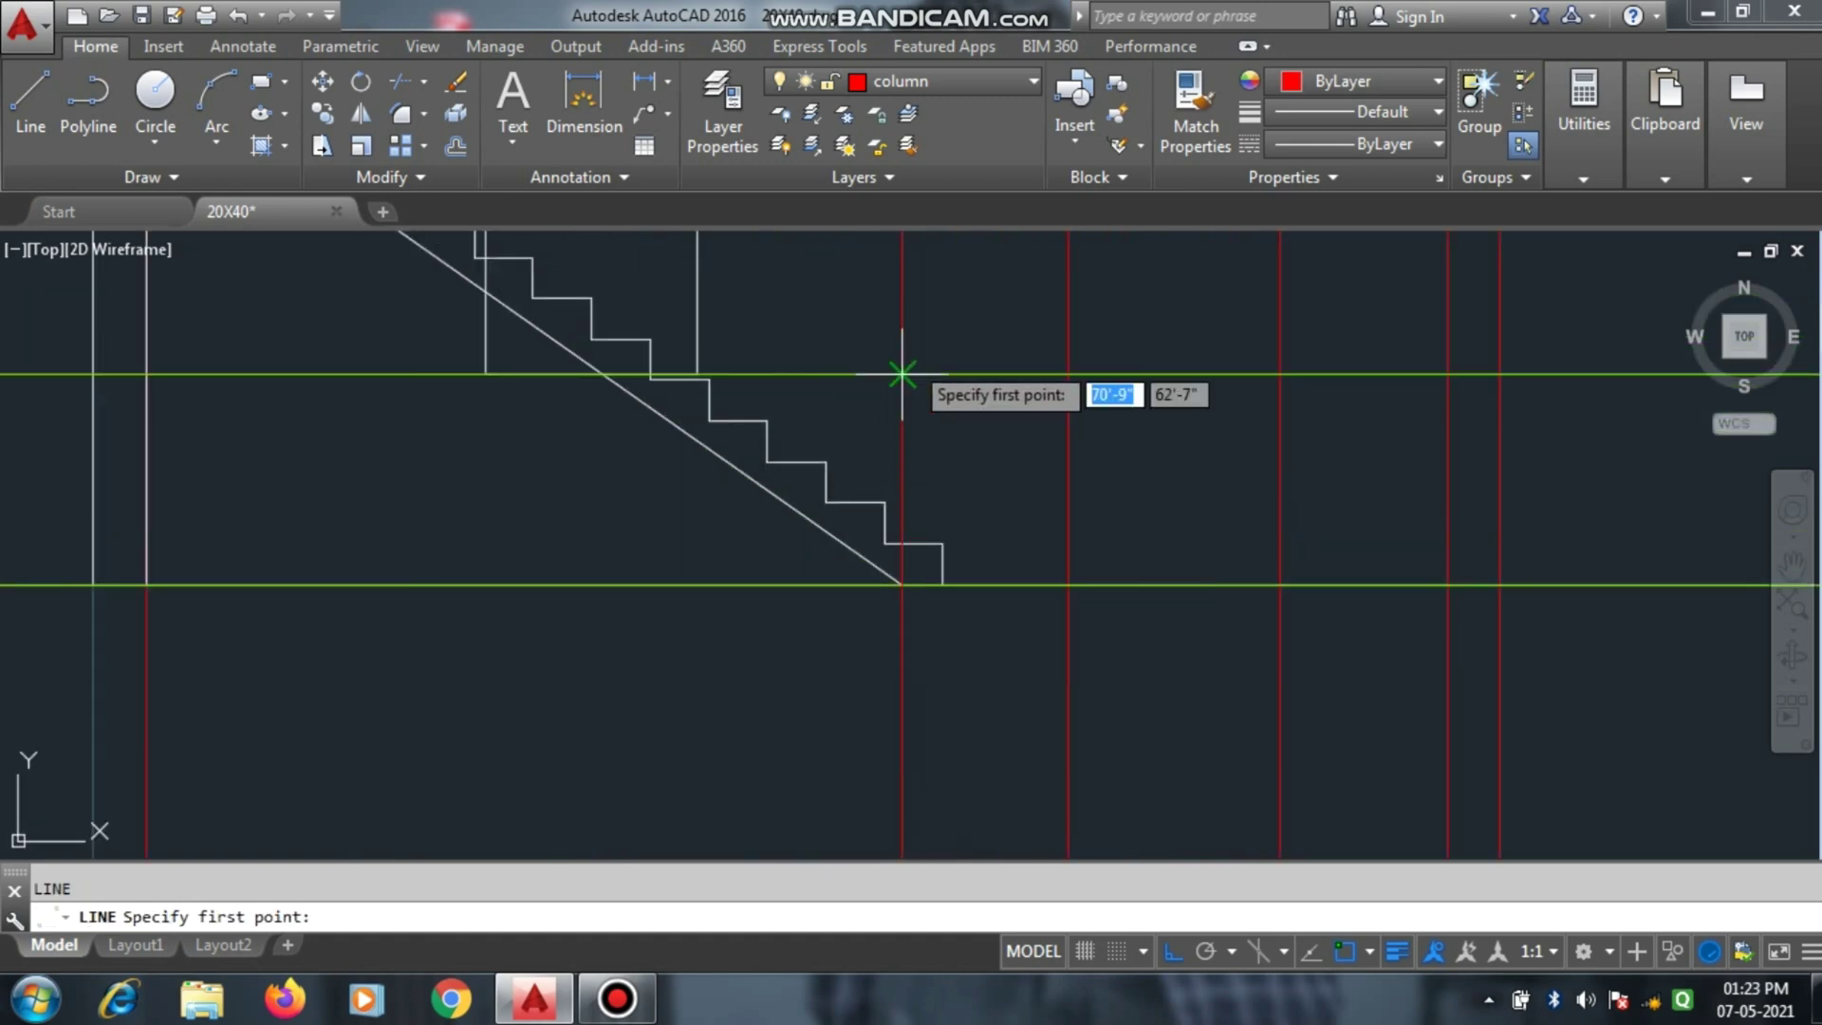
click(958, 81)
click(926, 179)
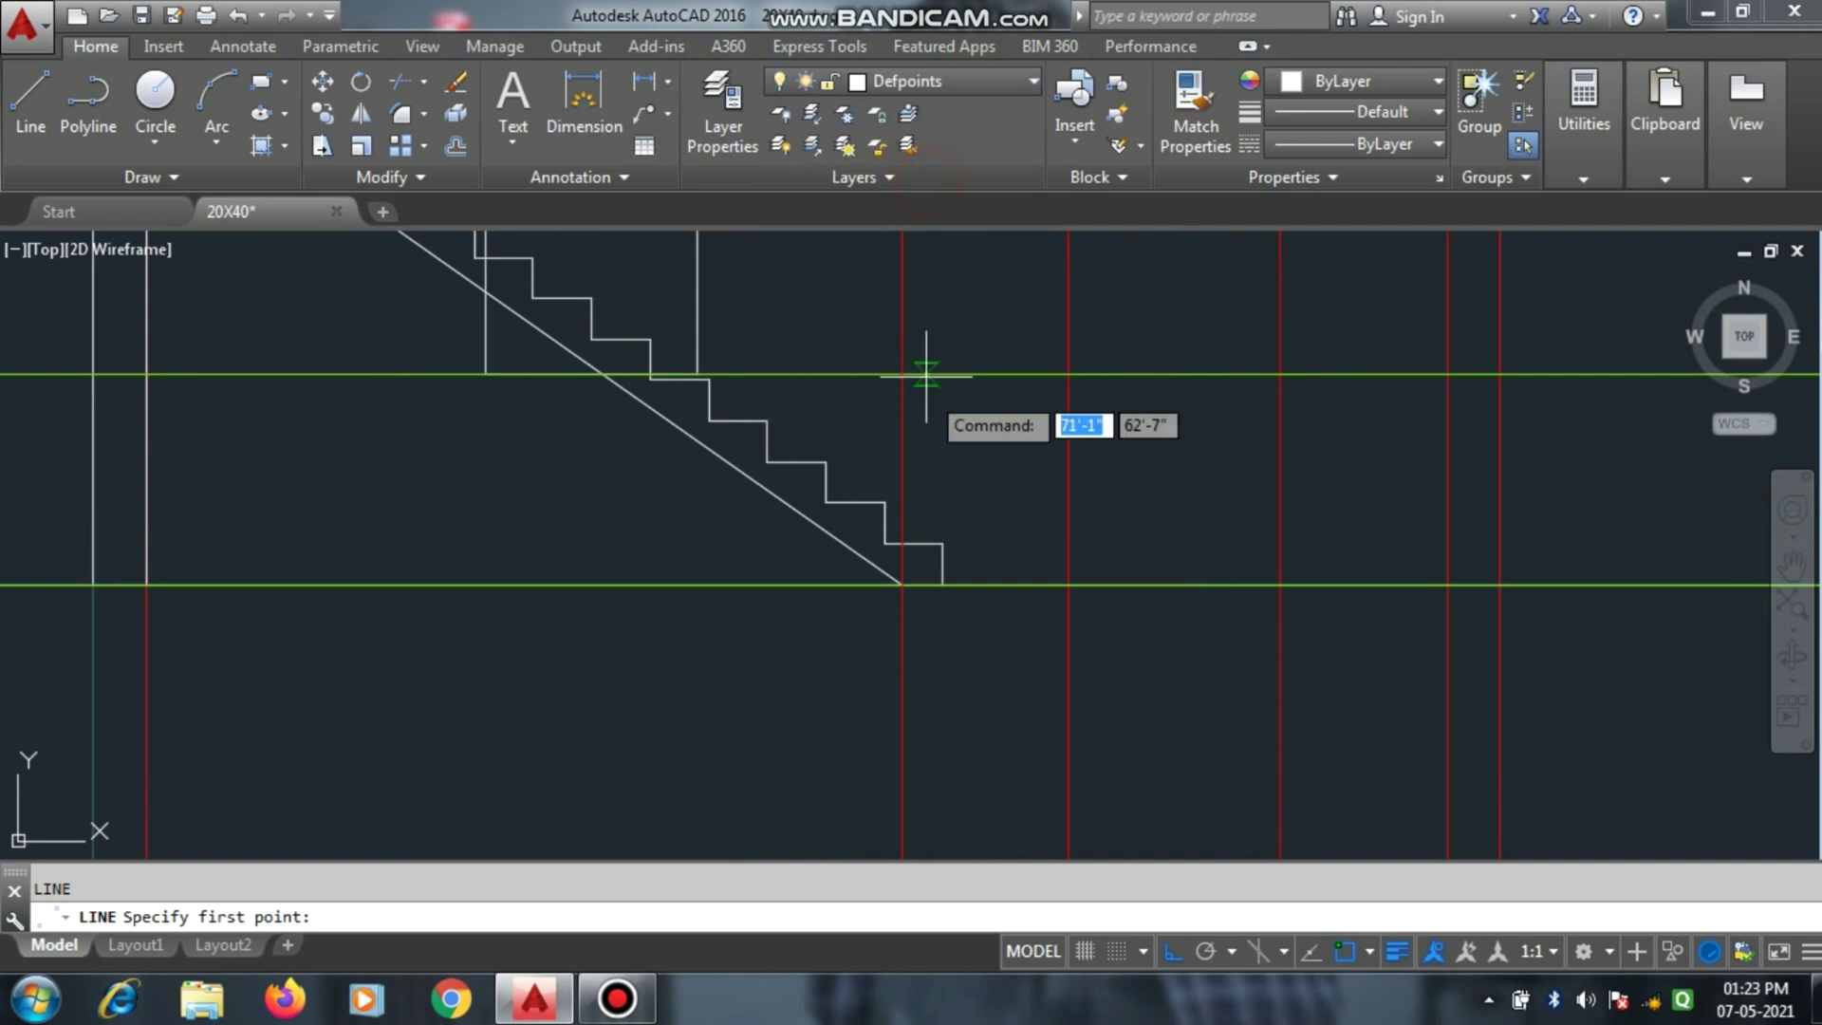
click(901, 583)
scroll(901, 544, down, 3)
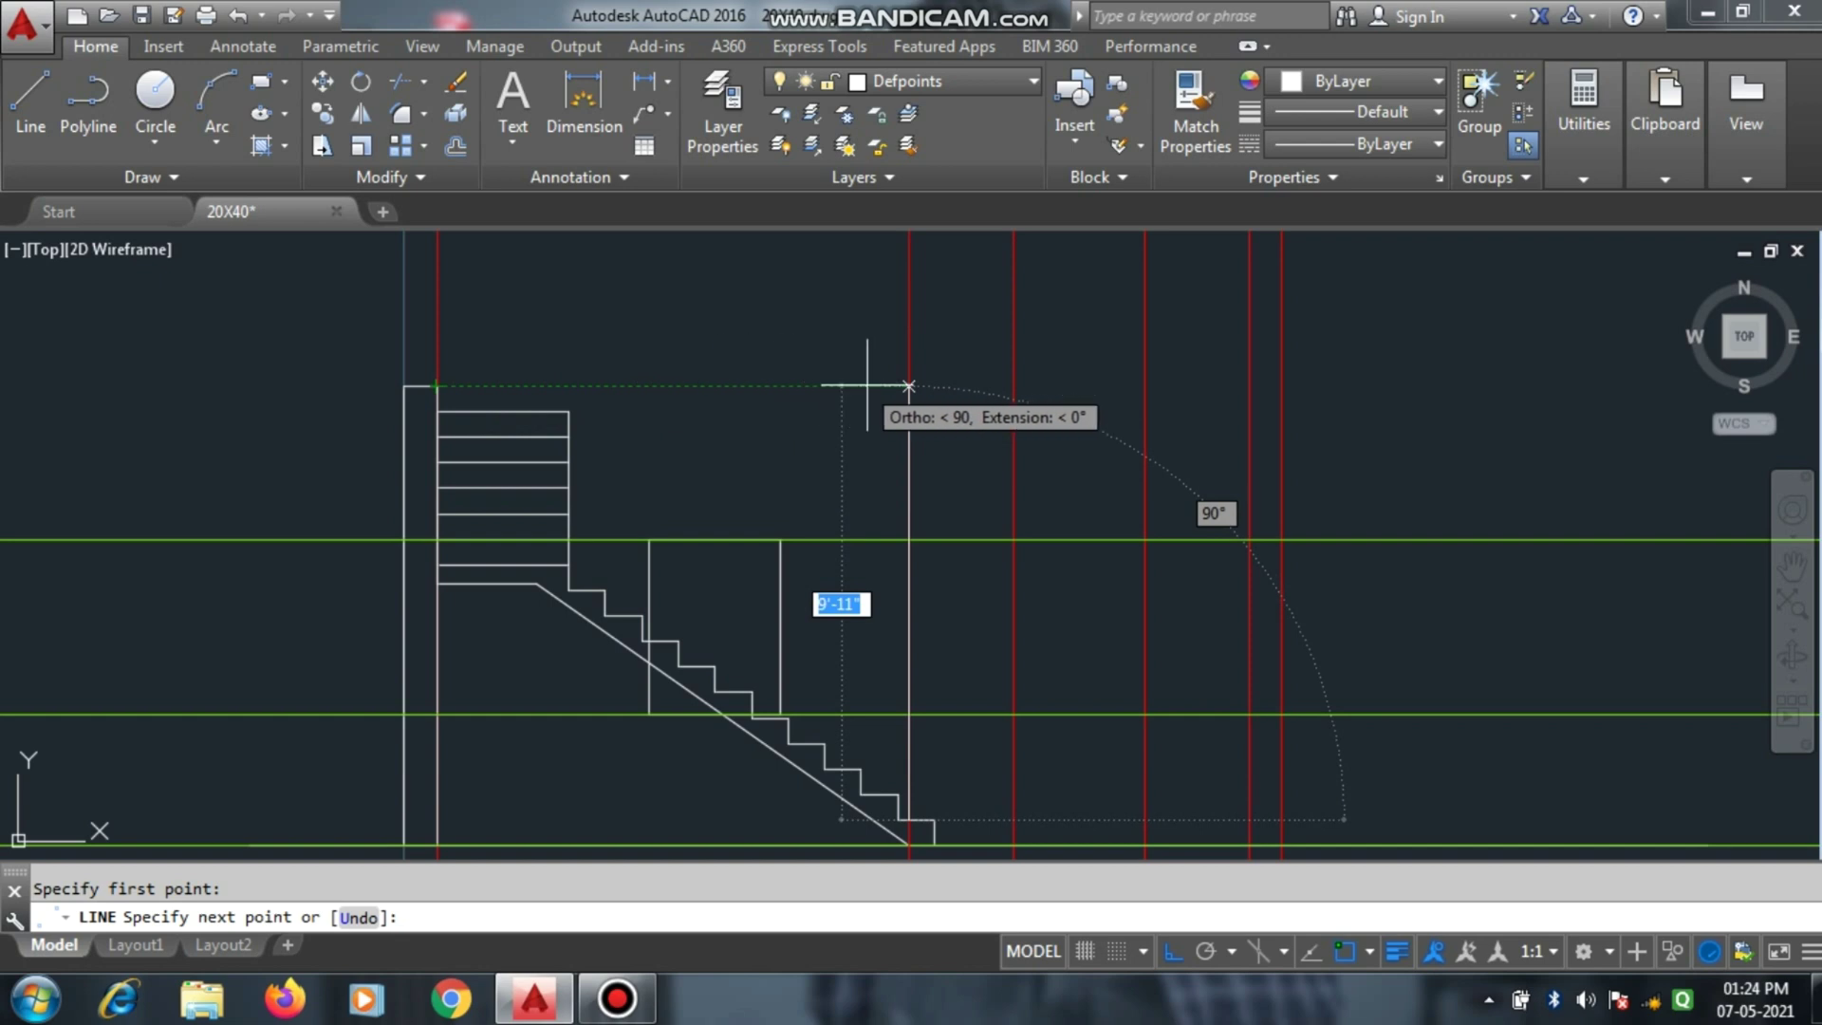
click(909, 386)
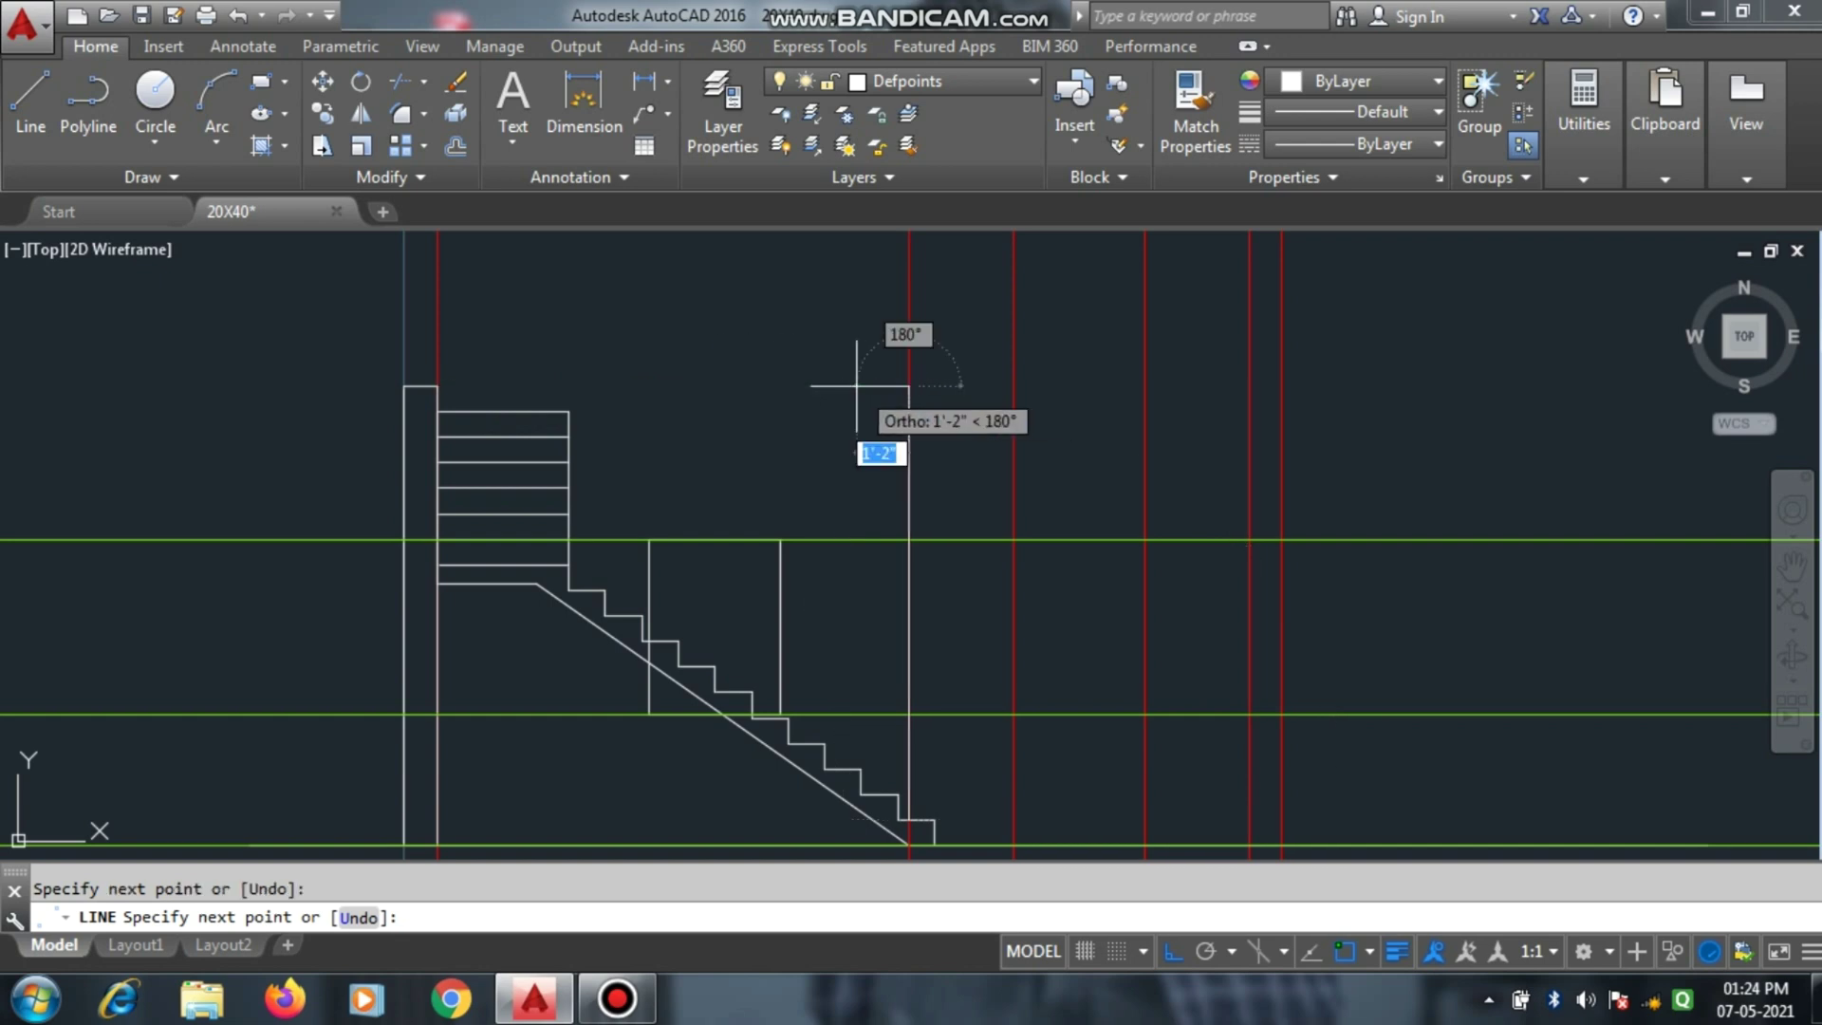
click(436, 387)
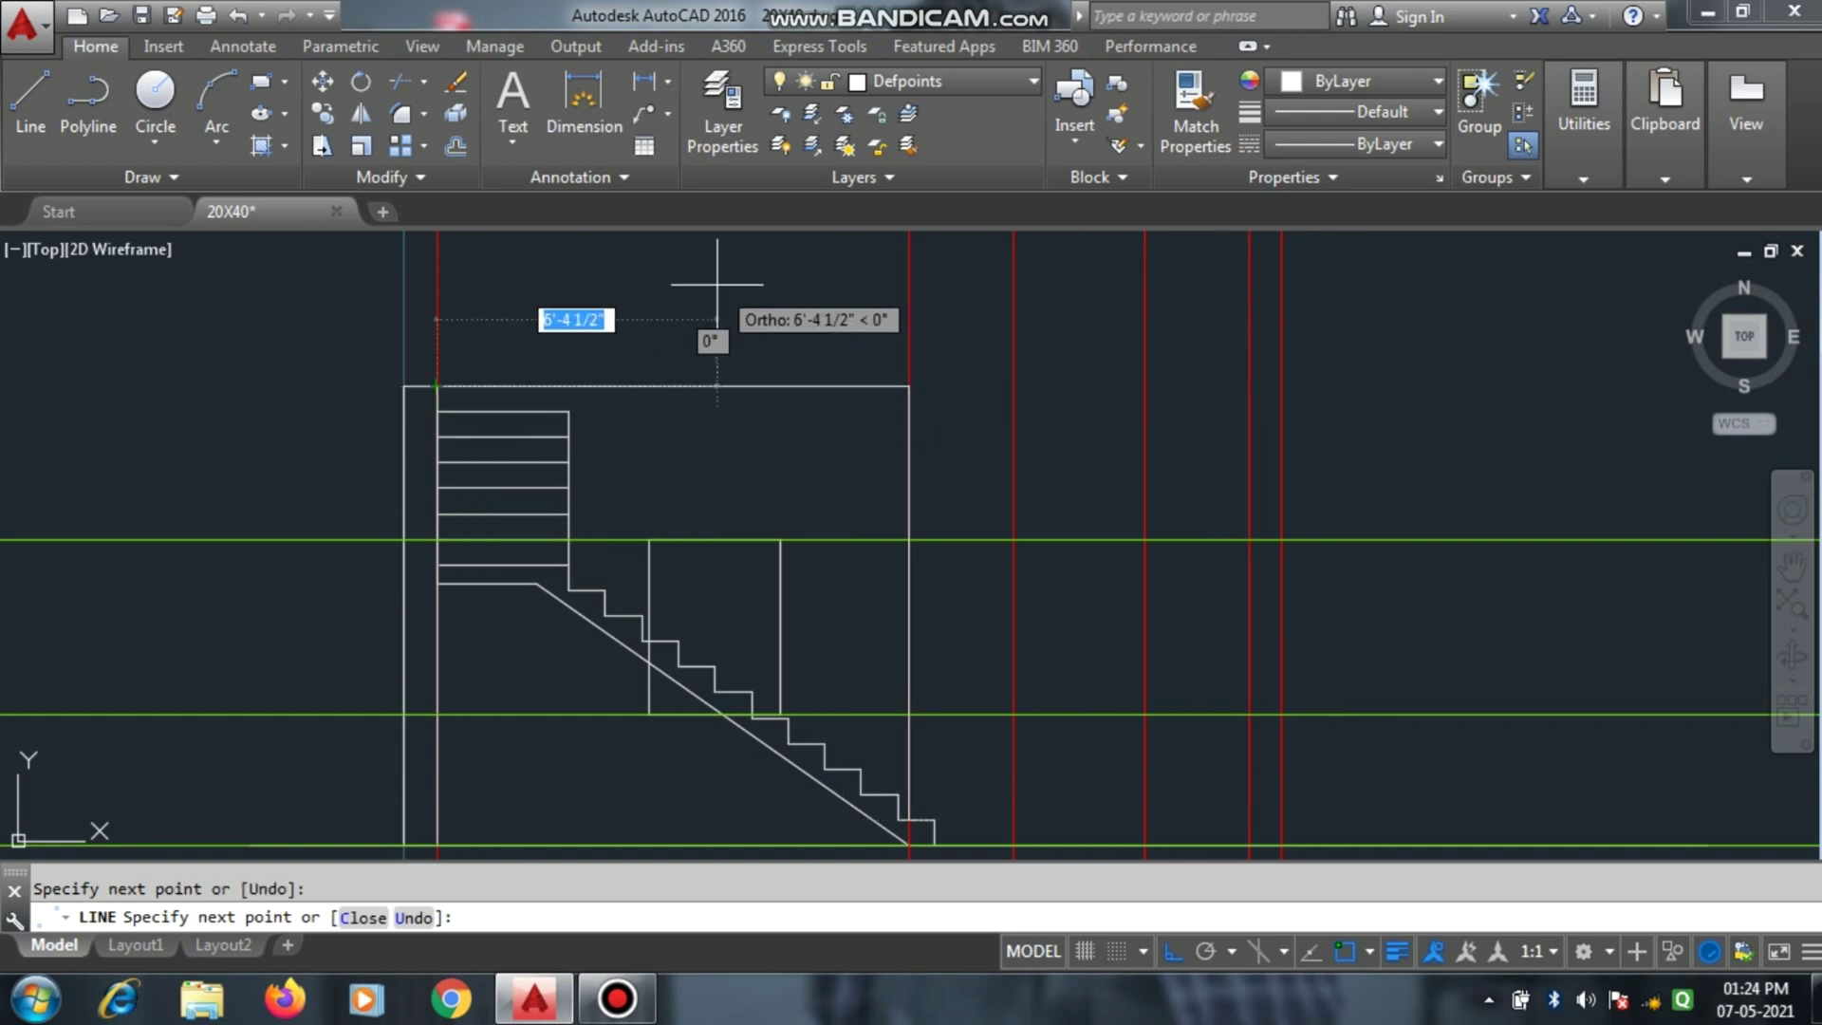
key(Escape)
Examine the kitchen window facing the veranda in the plan and follow its construction lines up to the elevation.
scroll(724, 279, down, 1)
scroll(725, 371, up, 1)
scroll(725, 371, down, 2)
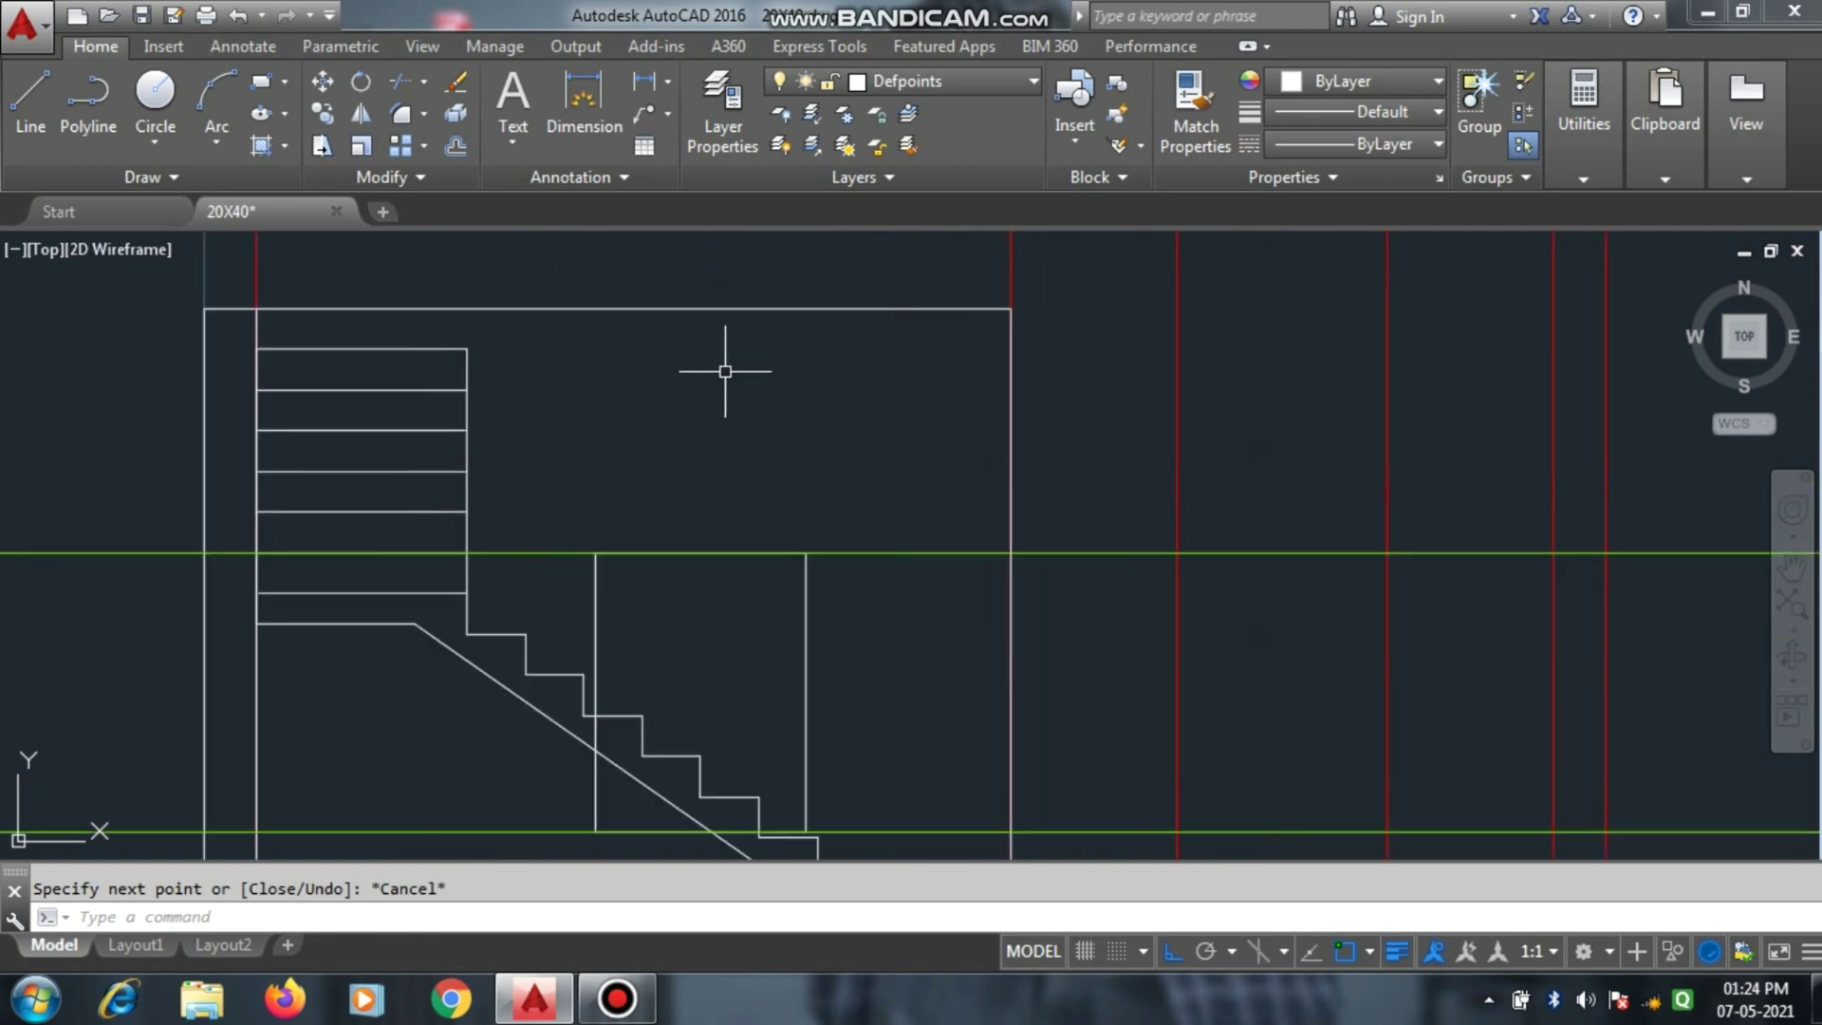
scroll(731, 361, down, 6)
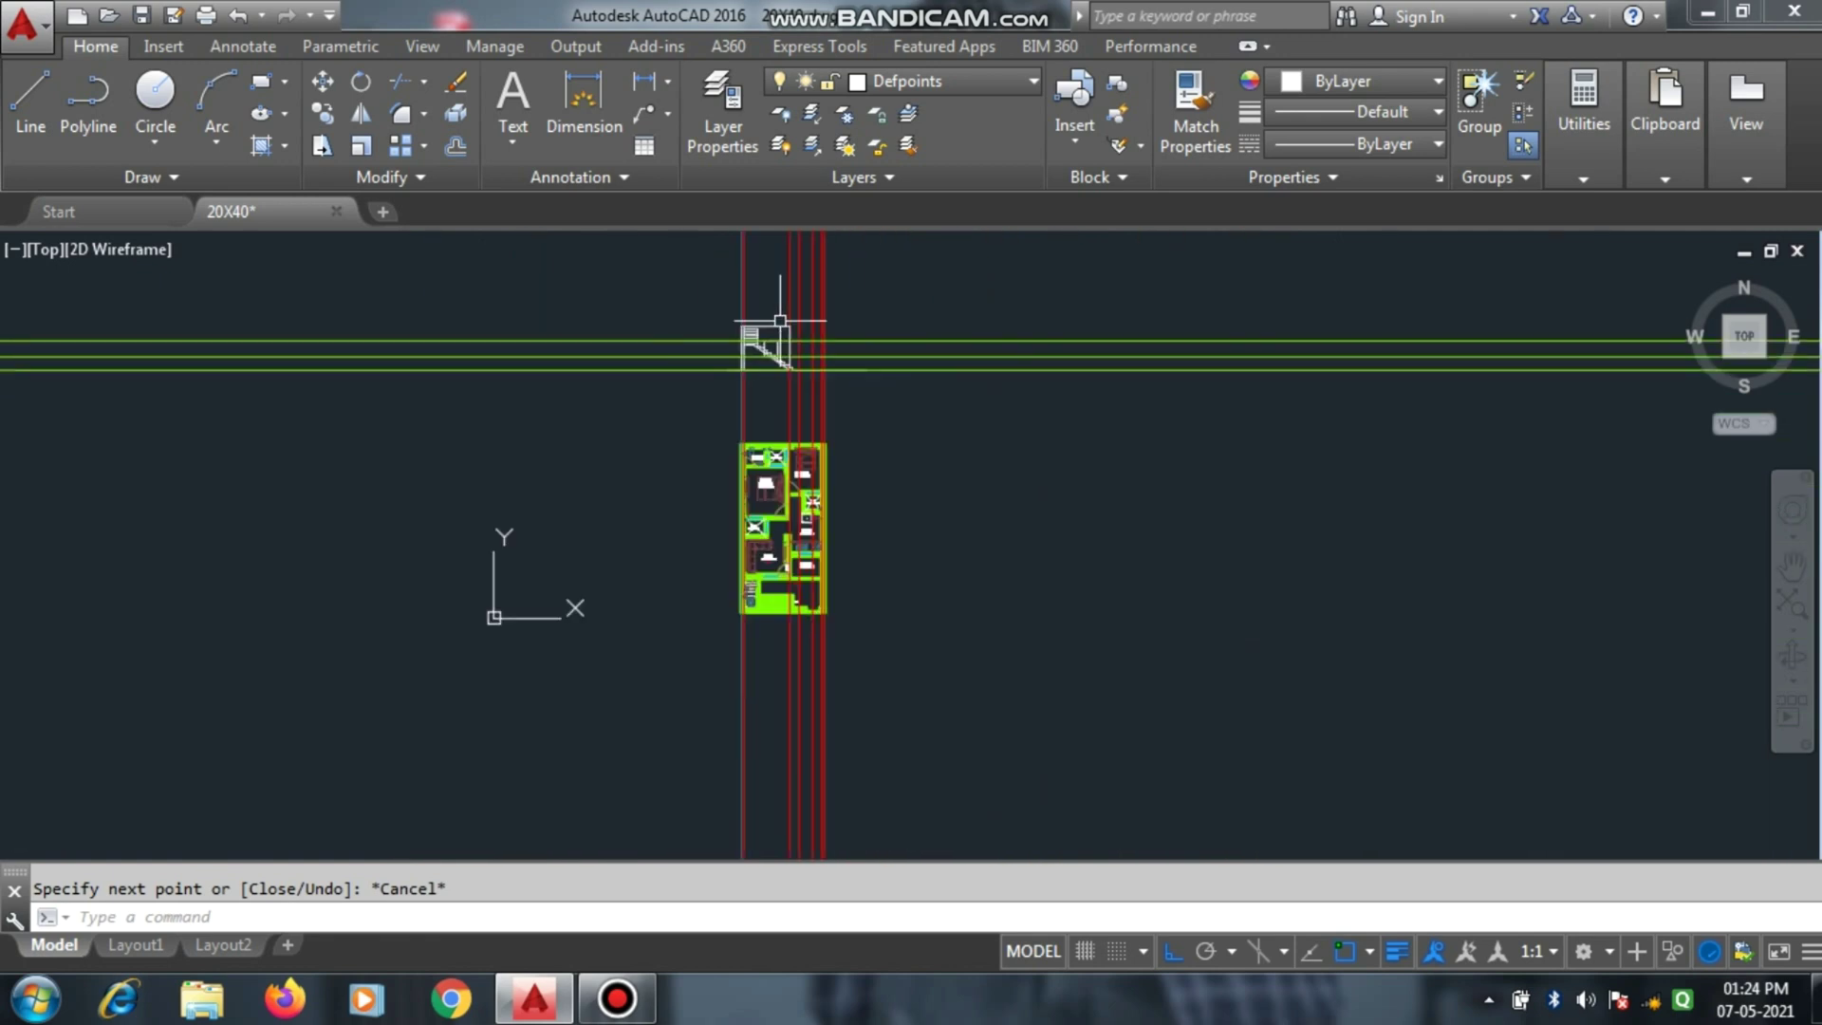
scroll(773, 633, up, 8)
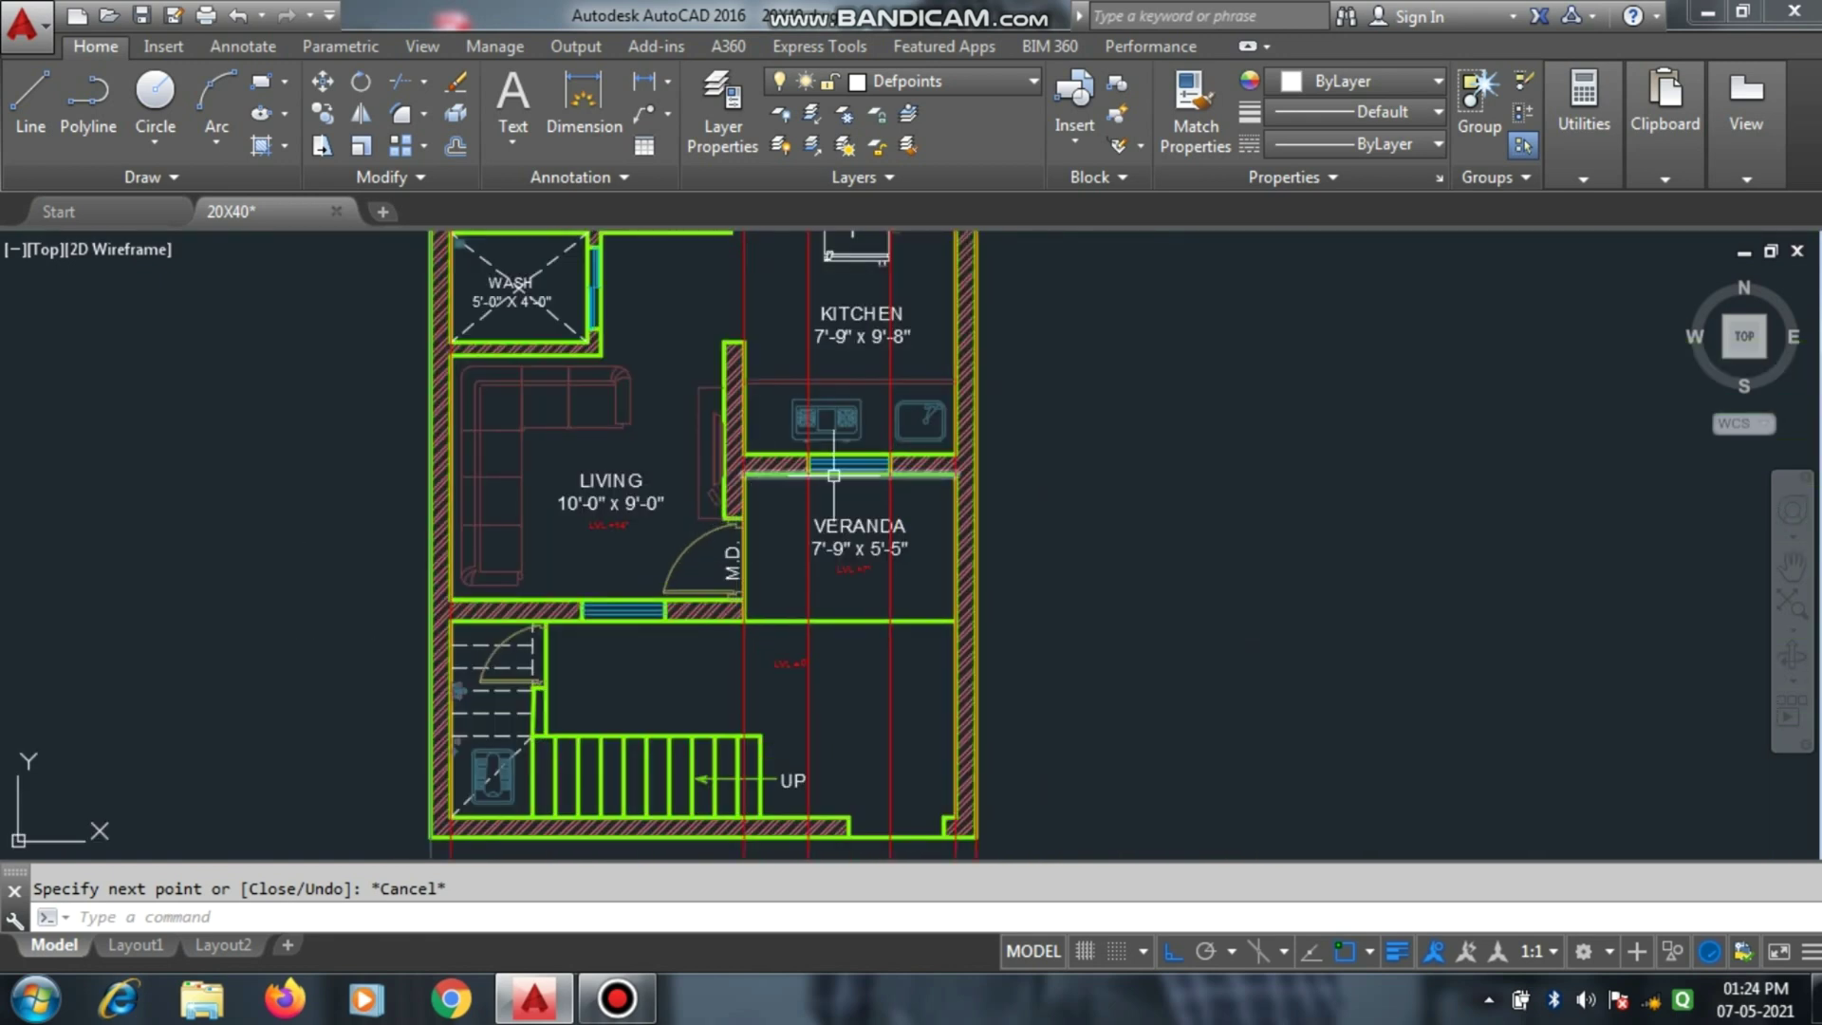
scroll(849, 468, up, 2)
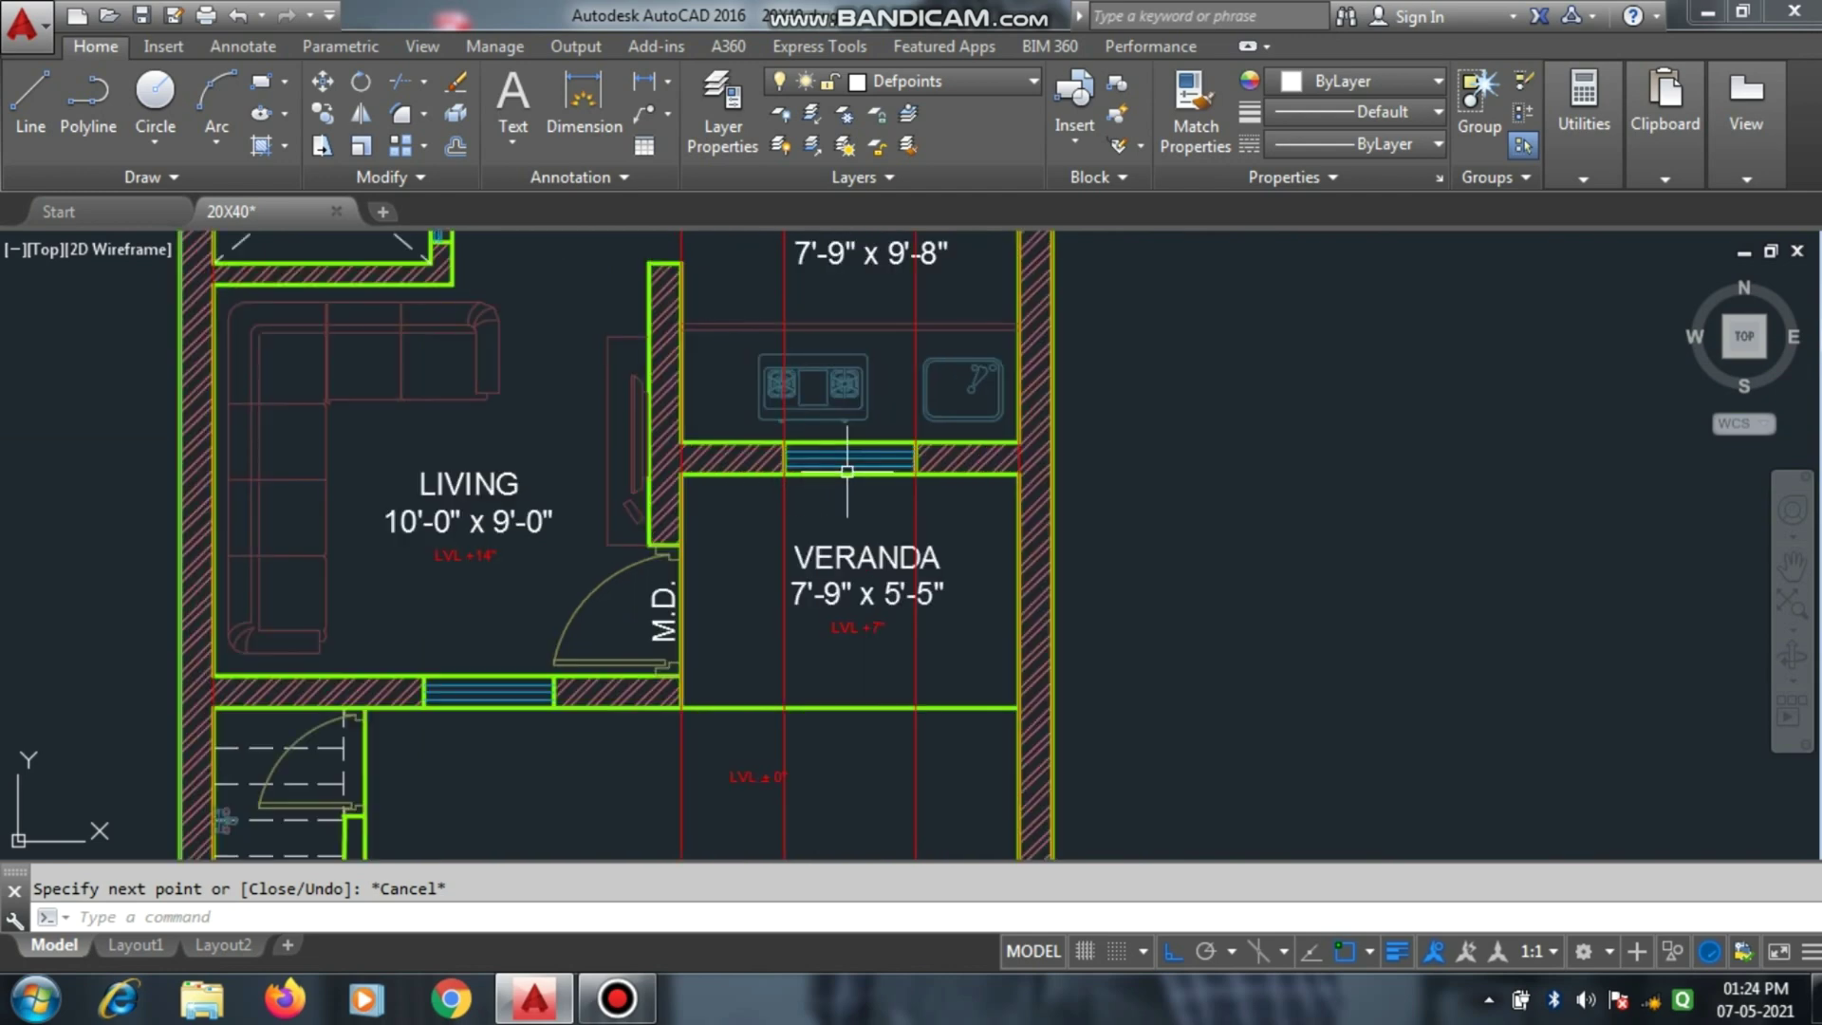
scroll(809, 575, down, 2)
scroll(786, 687, down, 5)
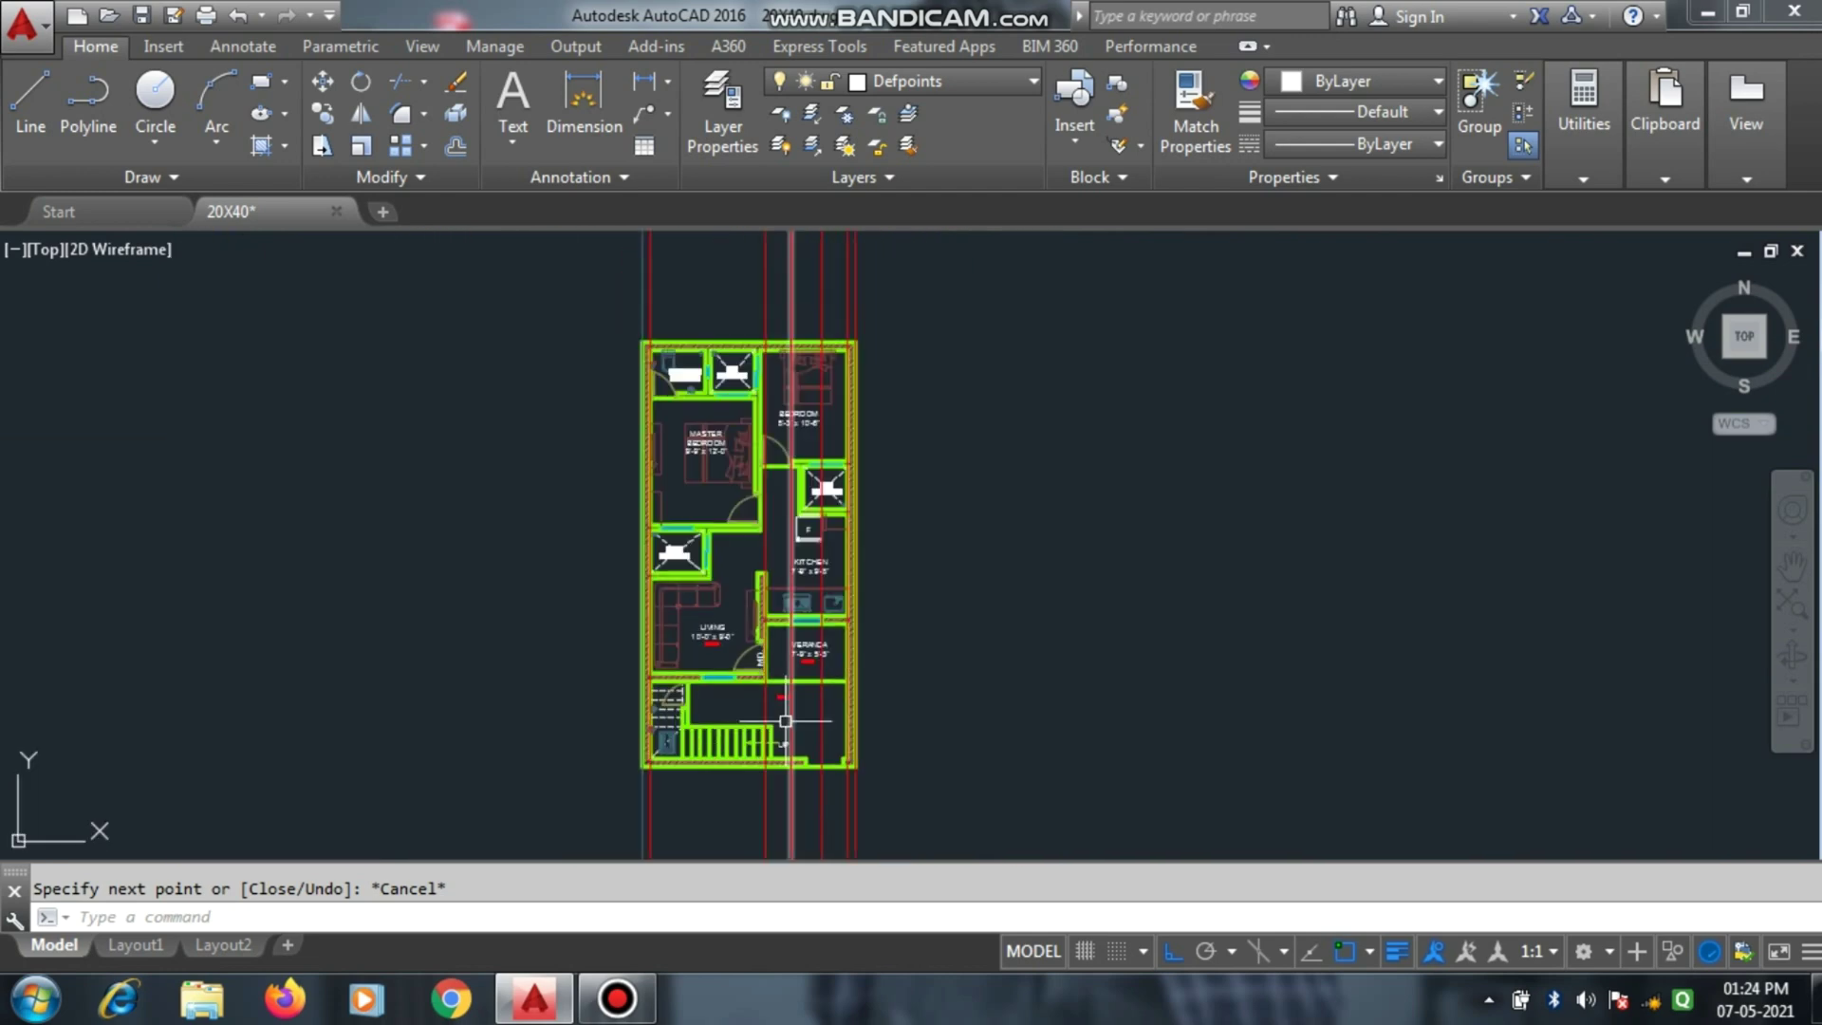
scroll(772, 346, up, 5)
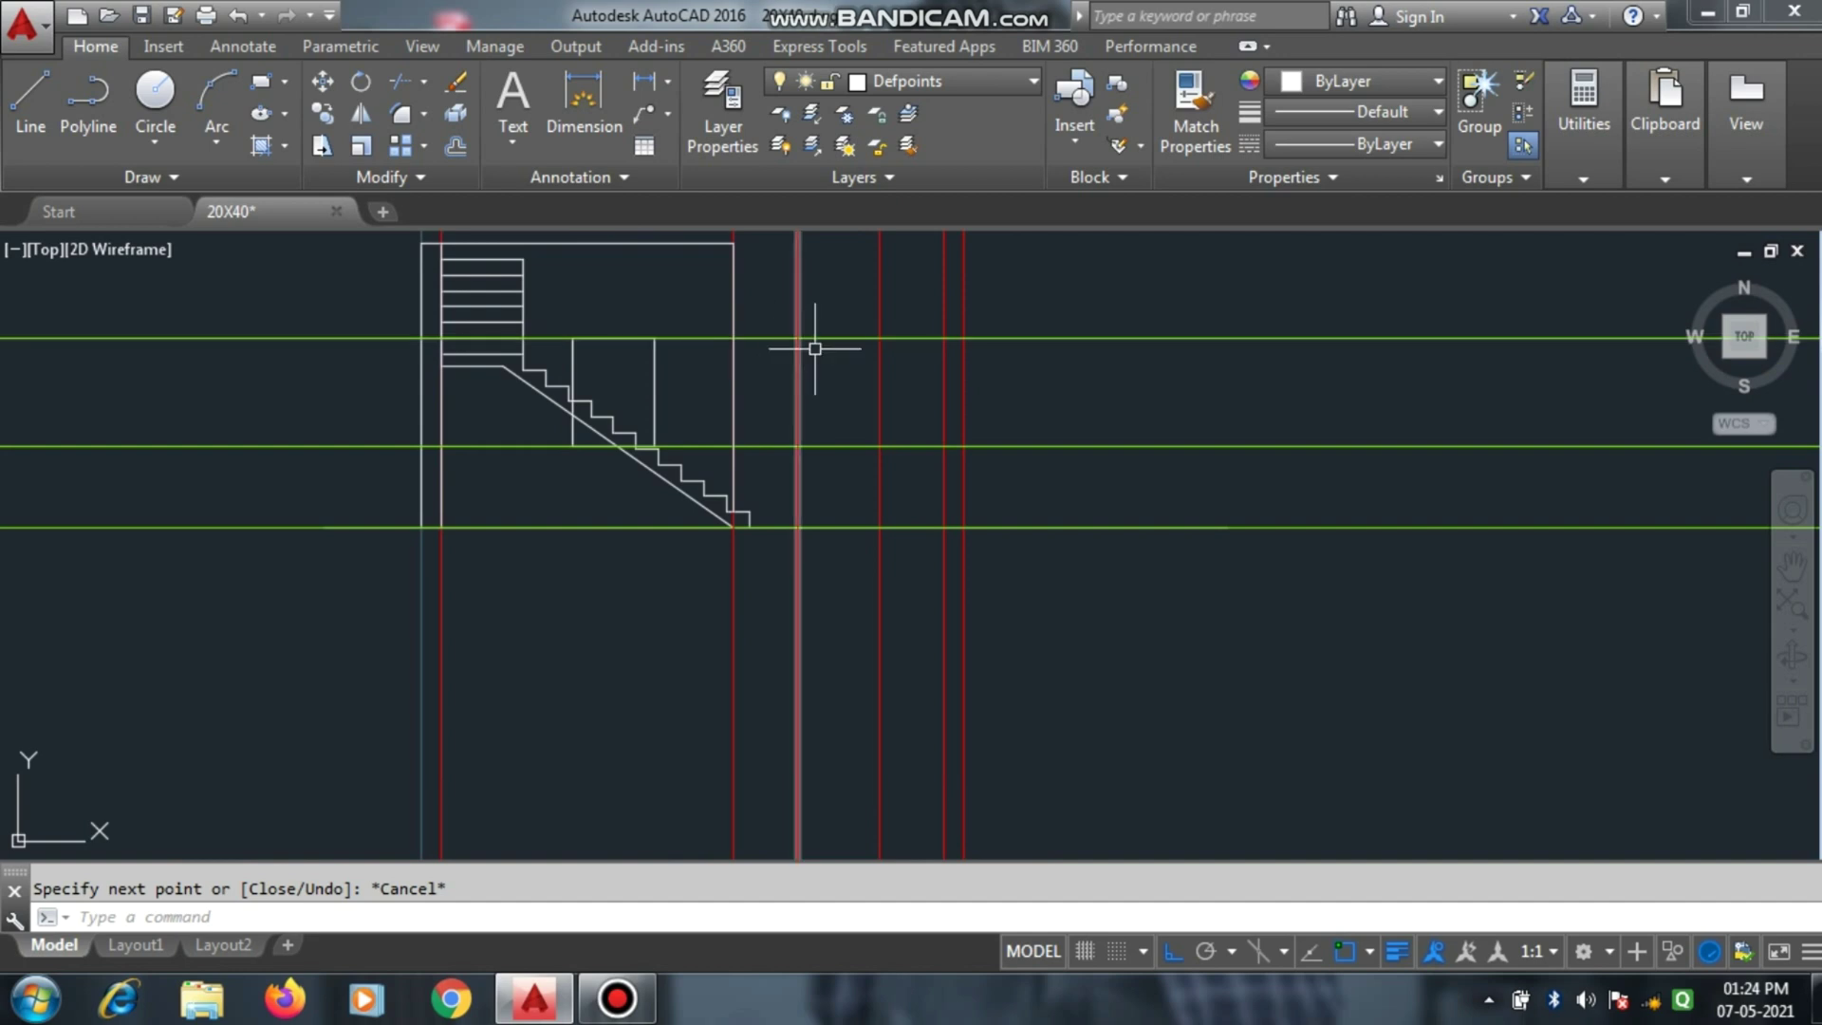
scroll(817, 386, up, 2)
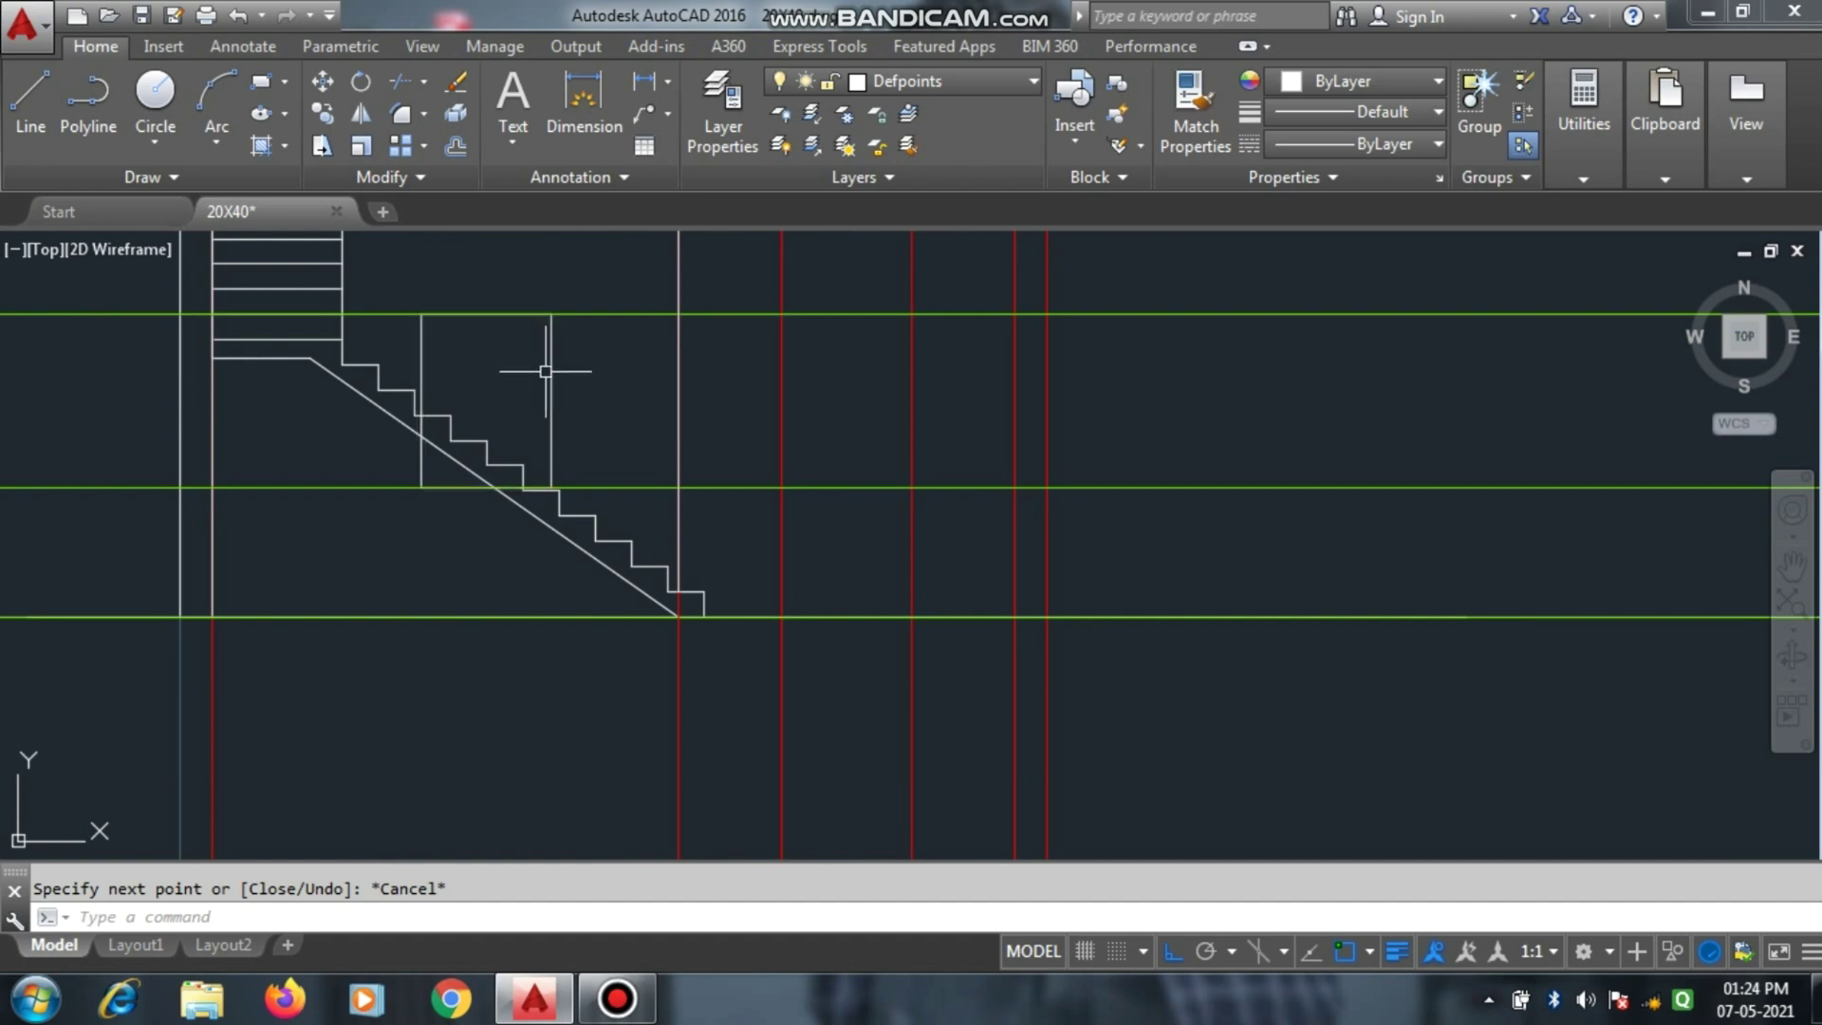
Copy the living room window rectangle across to the kitchen window's construction lines, aligning their upper corners.
click(549, 371)
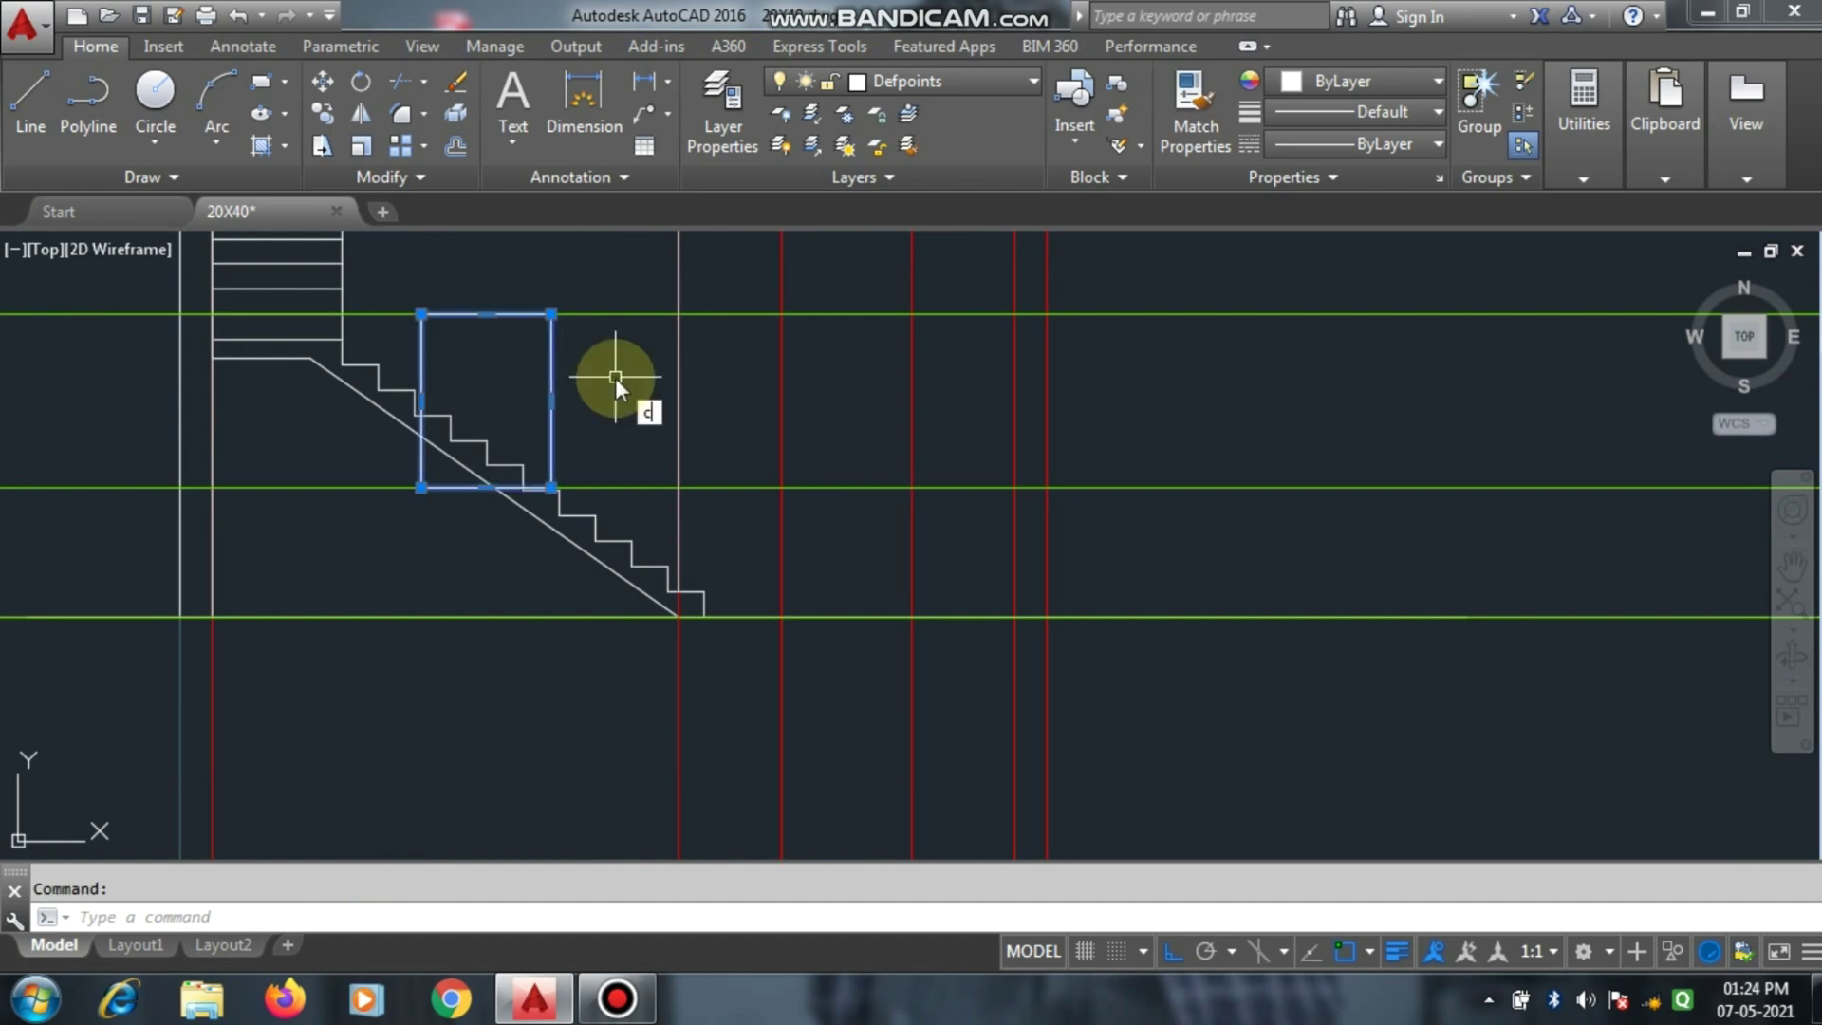
text(o)
key(Return)
click(420, 313)
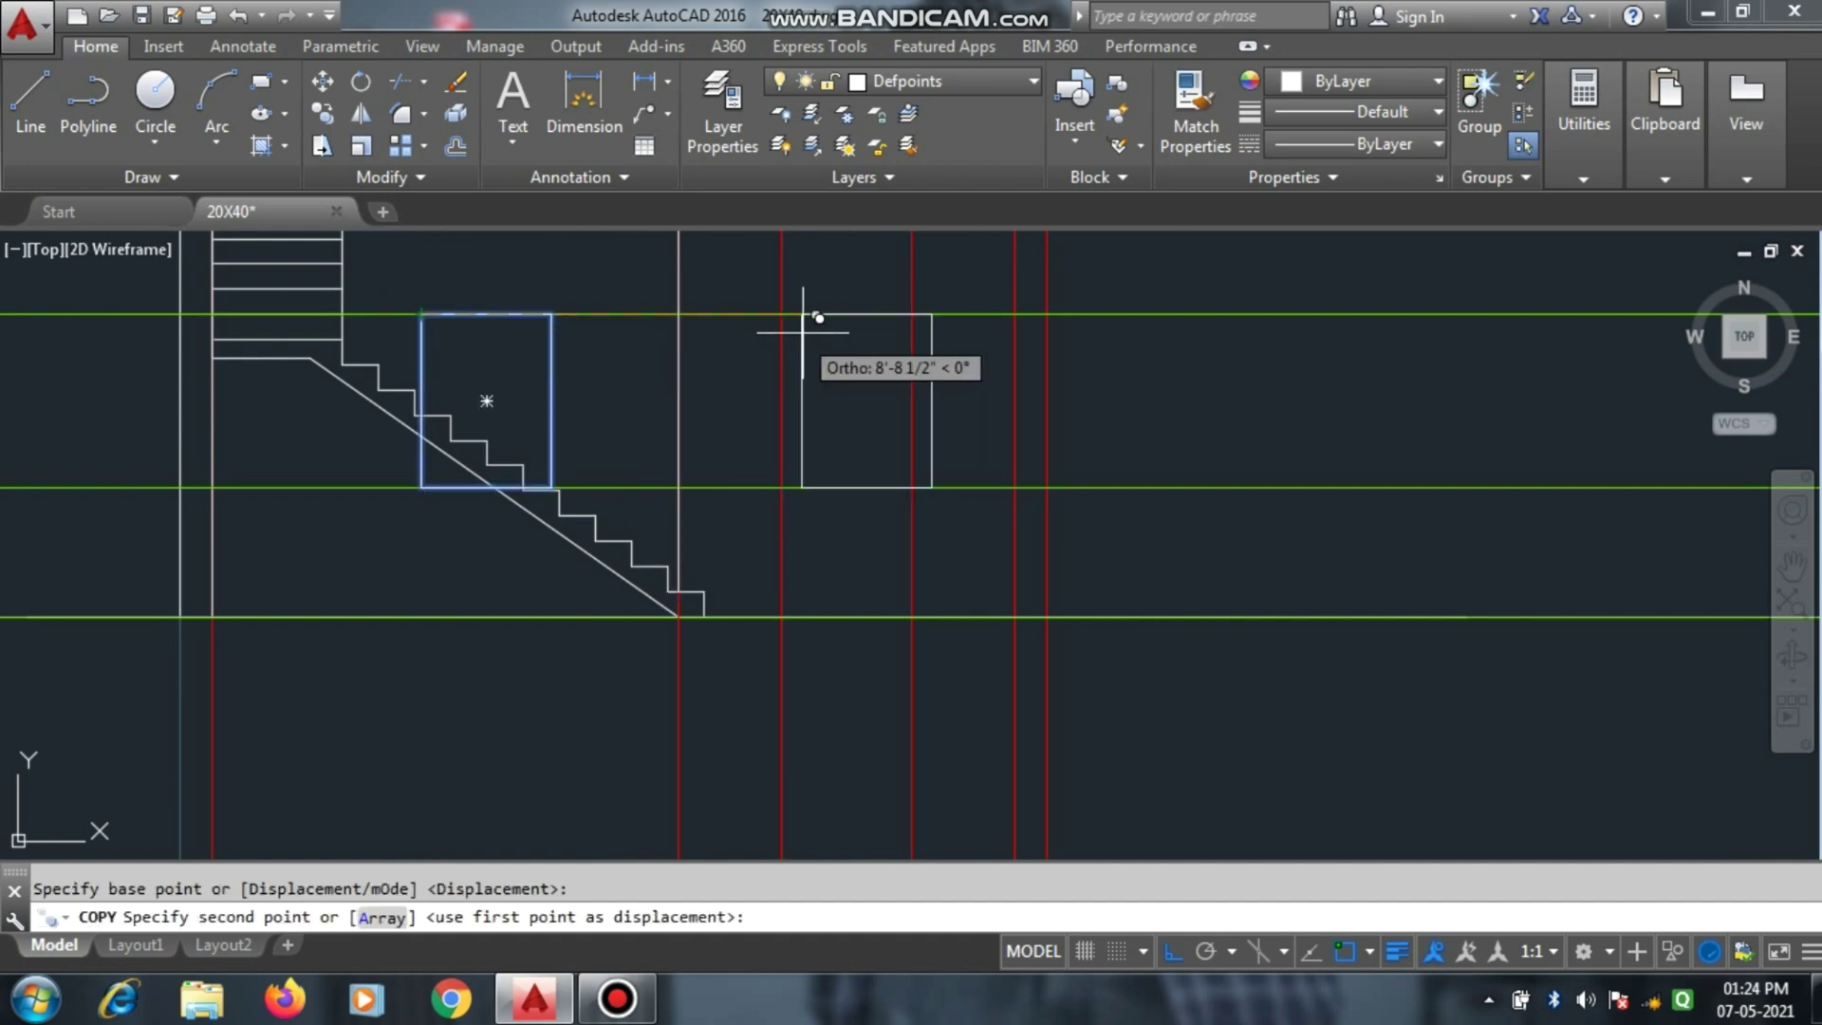
click(783, 296)
key(Escape)
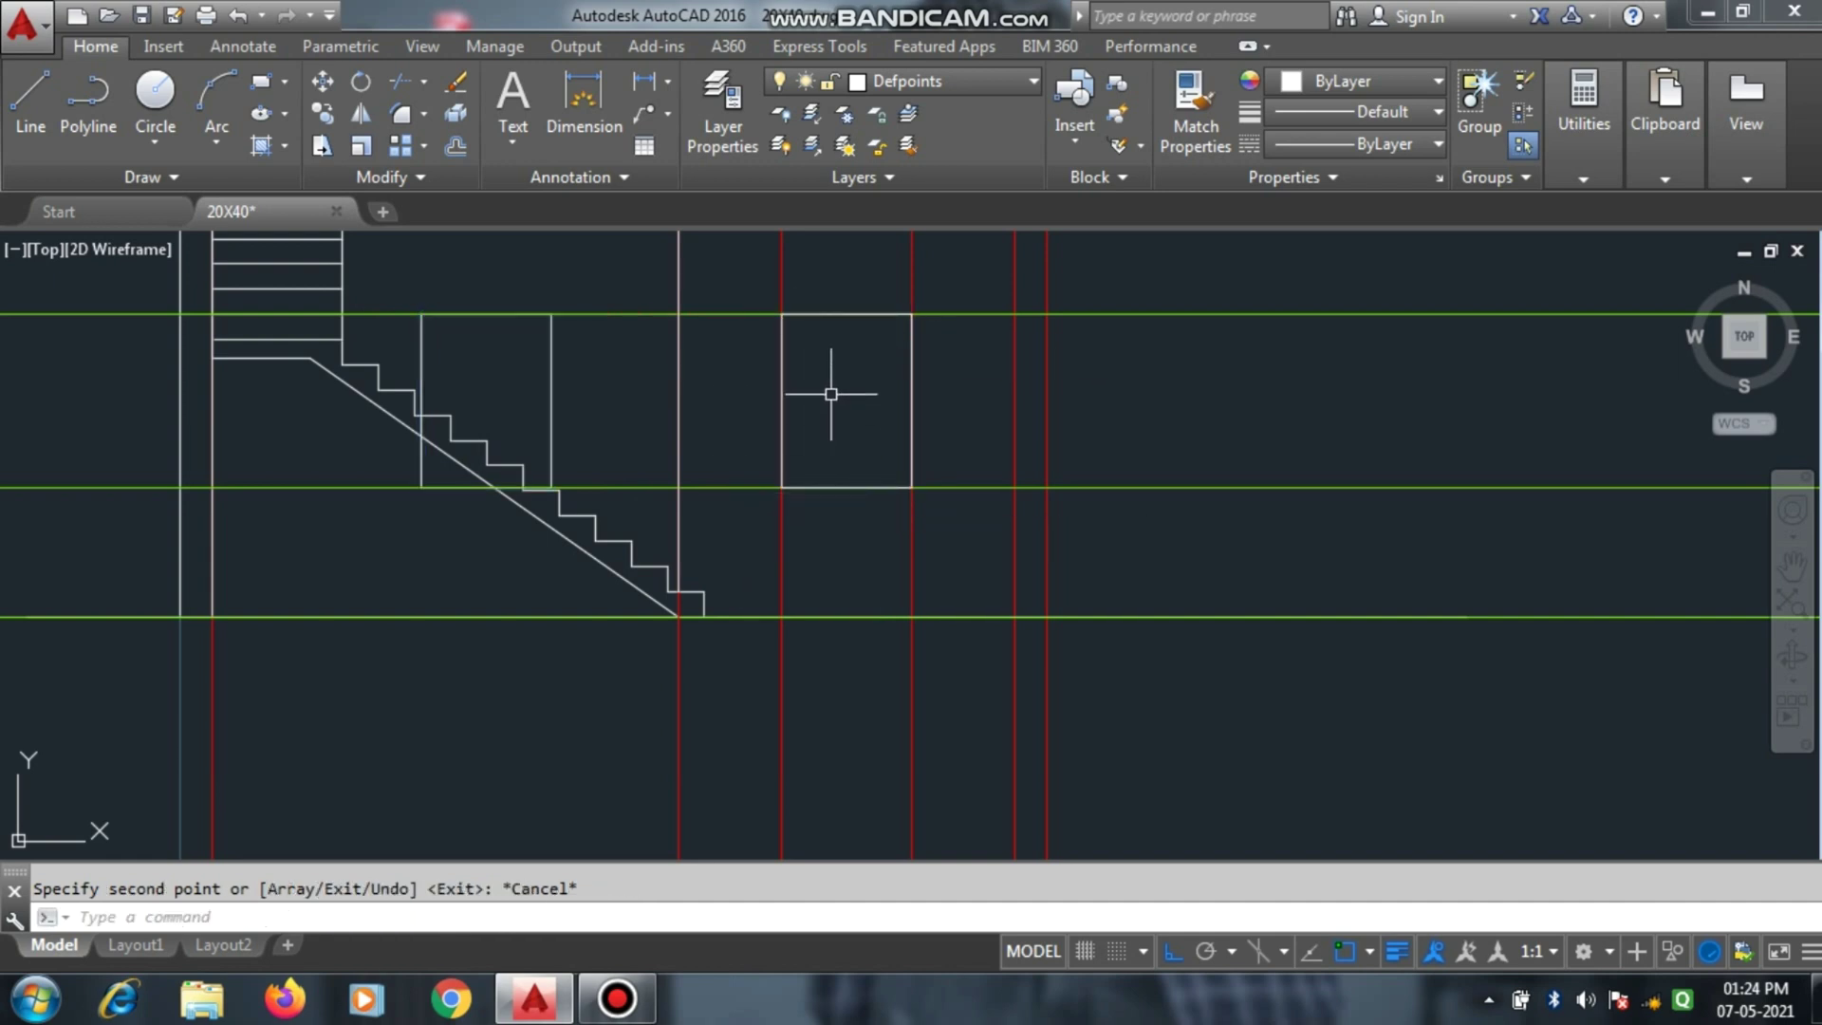
Examine the outer side wall beside the veranda in the plan and trace its construction lines up to the elevation.
scroll(831, 393, up, 2)
scroll(589, 441, down, 4)
scroll(809, 399, up, 2)
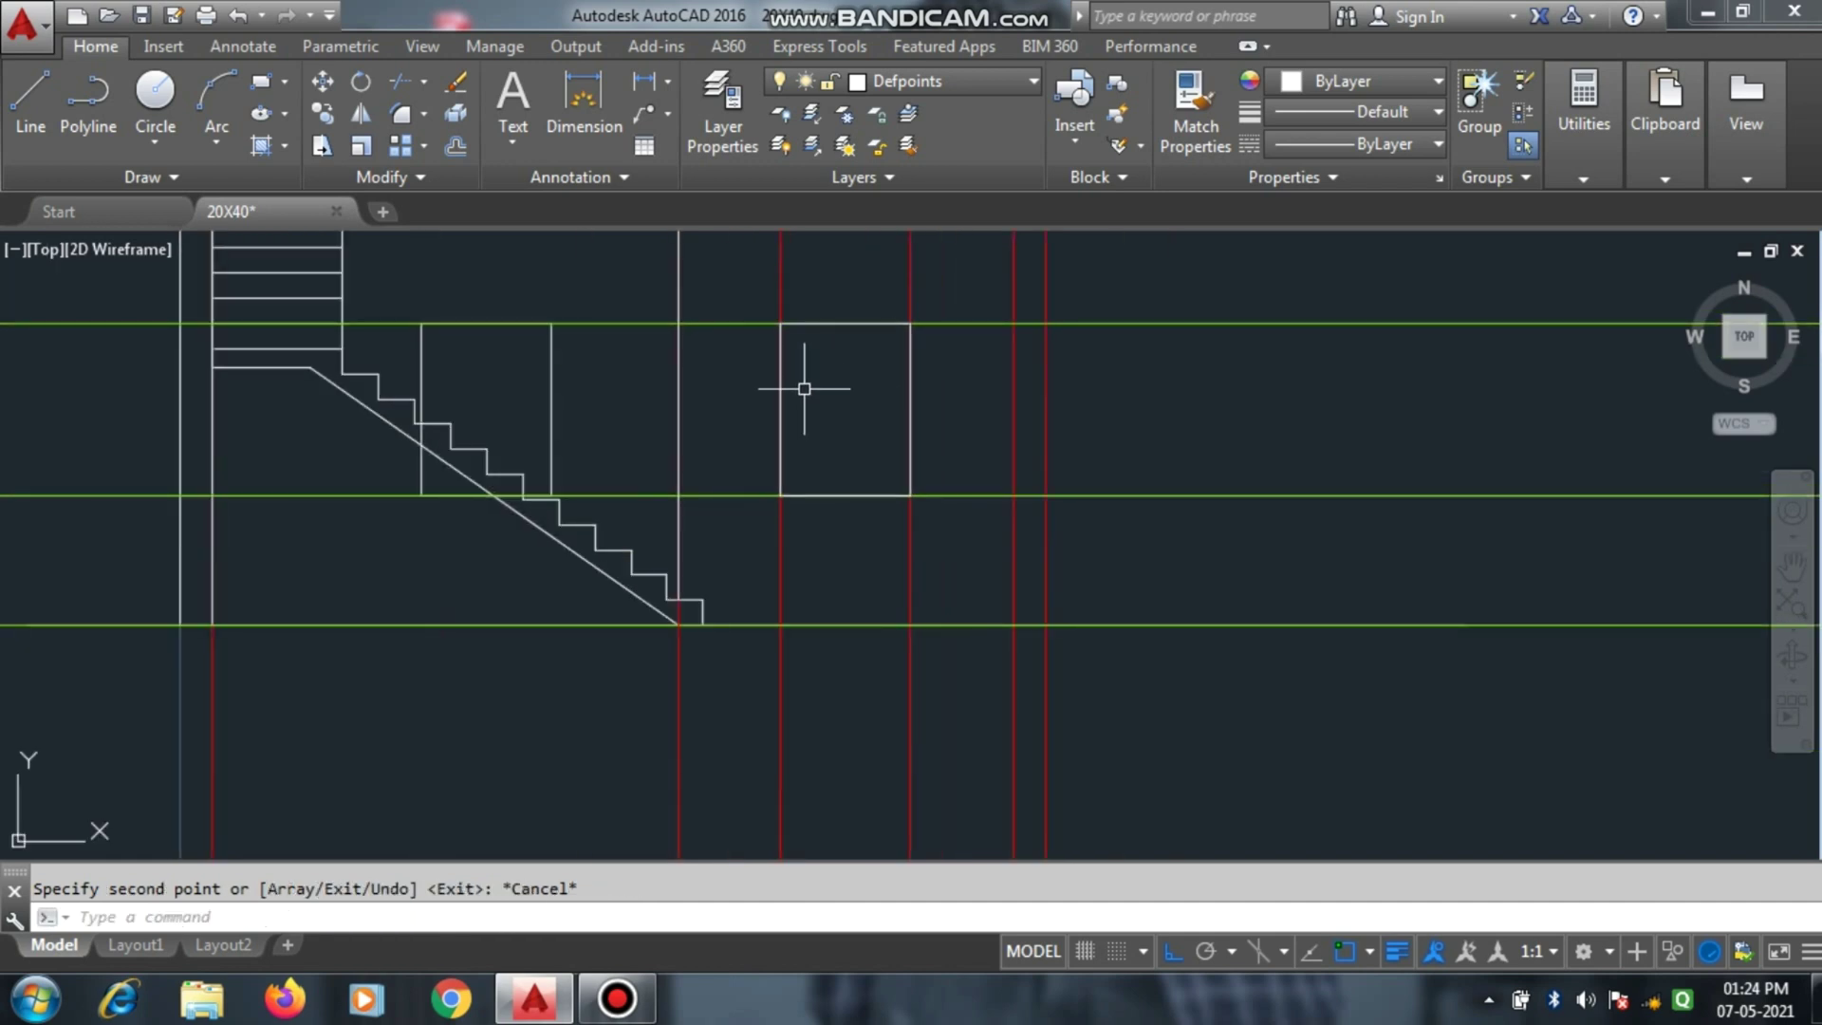
scroll(807, 514, down, 2)
scroll(888, 358, down, 6)
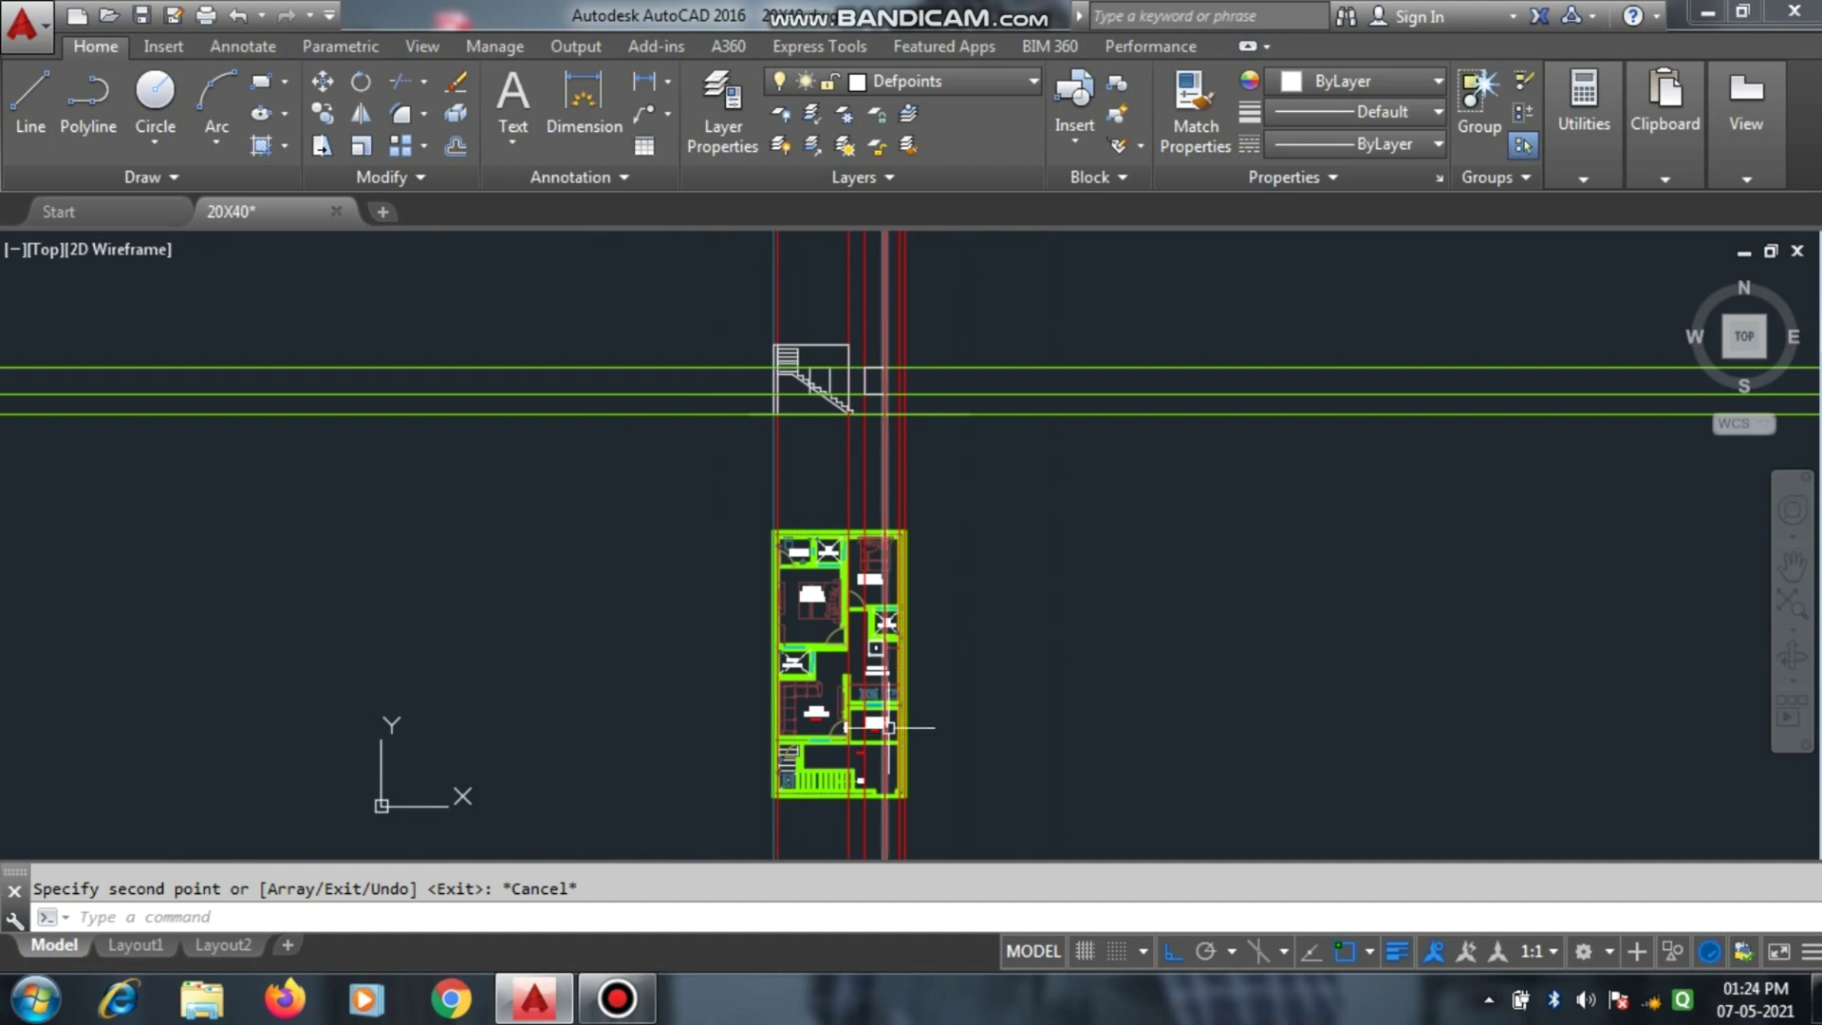
scroll(878, 749, up, 4)
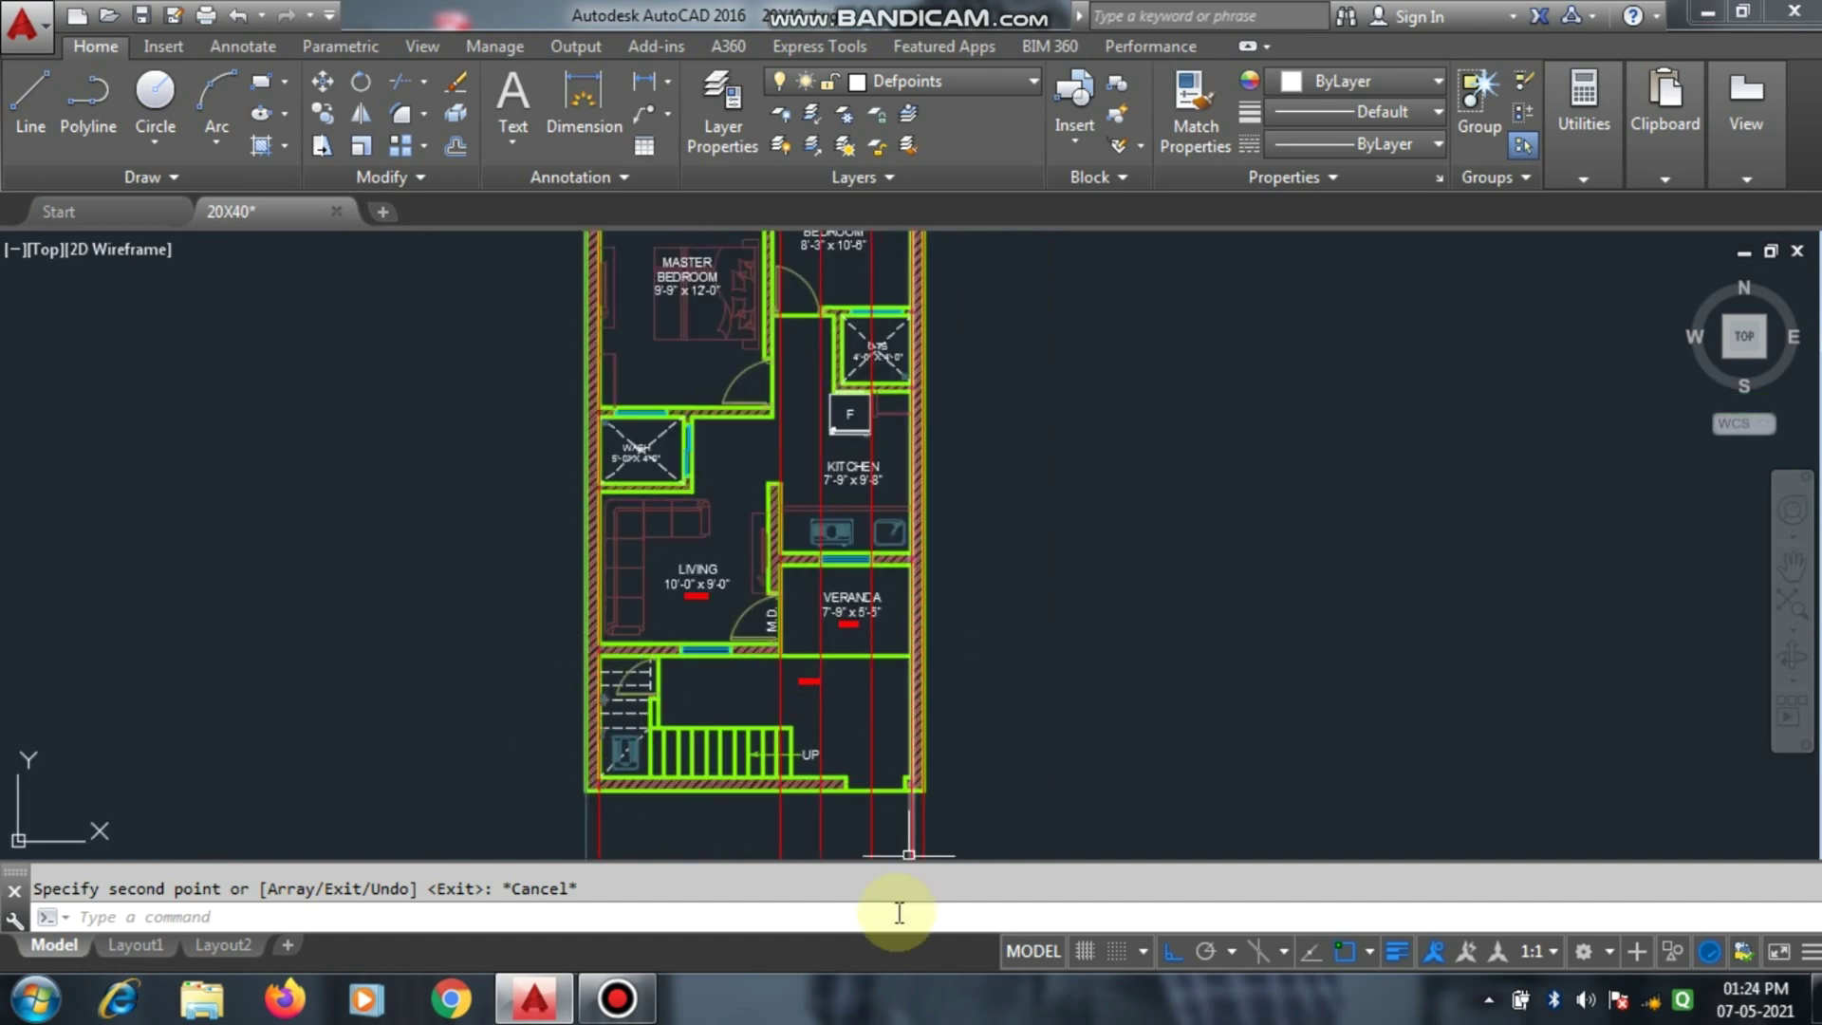
scroll(892, 911, down, 3)
scroll(882, 617, up, 6)
scroll(924, 593, up, 2)
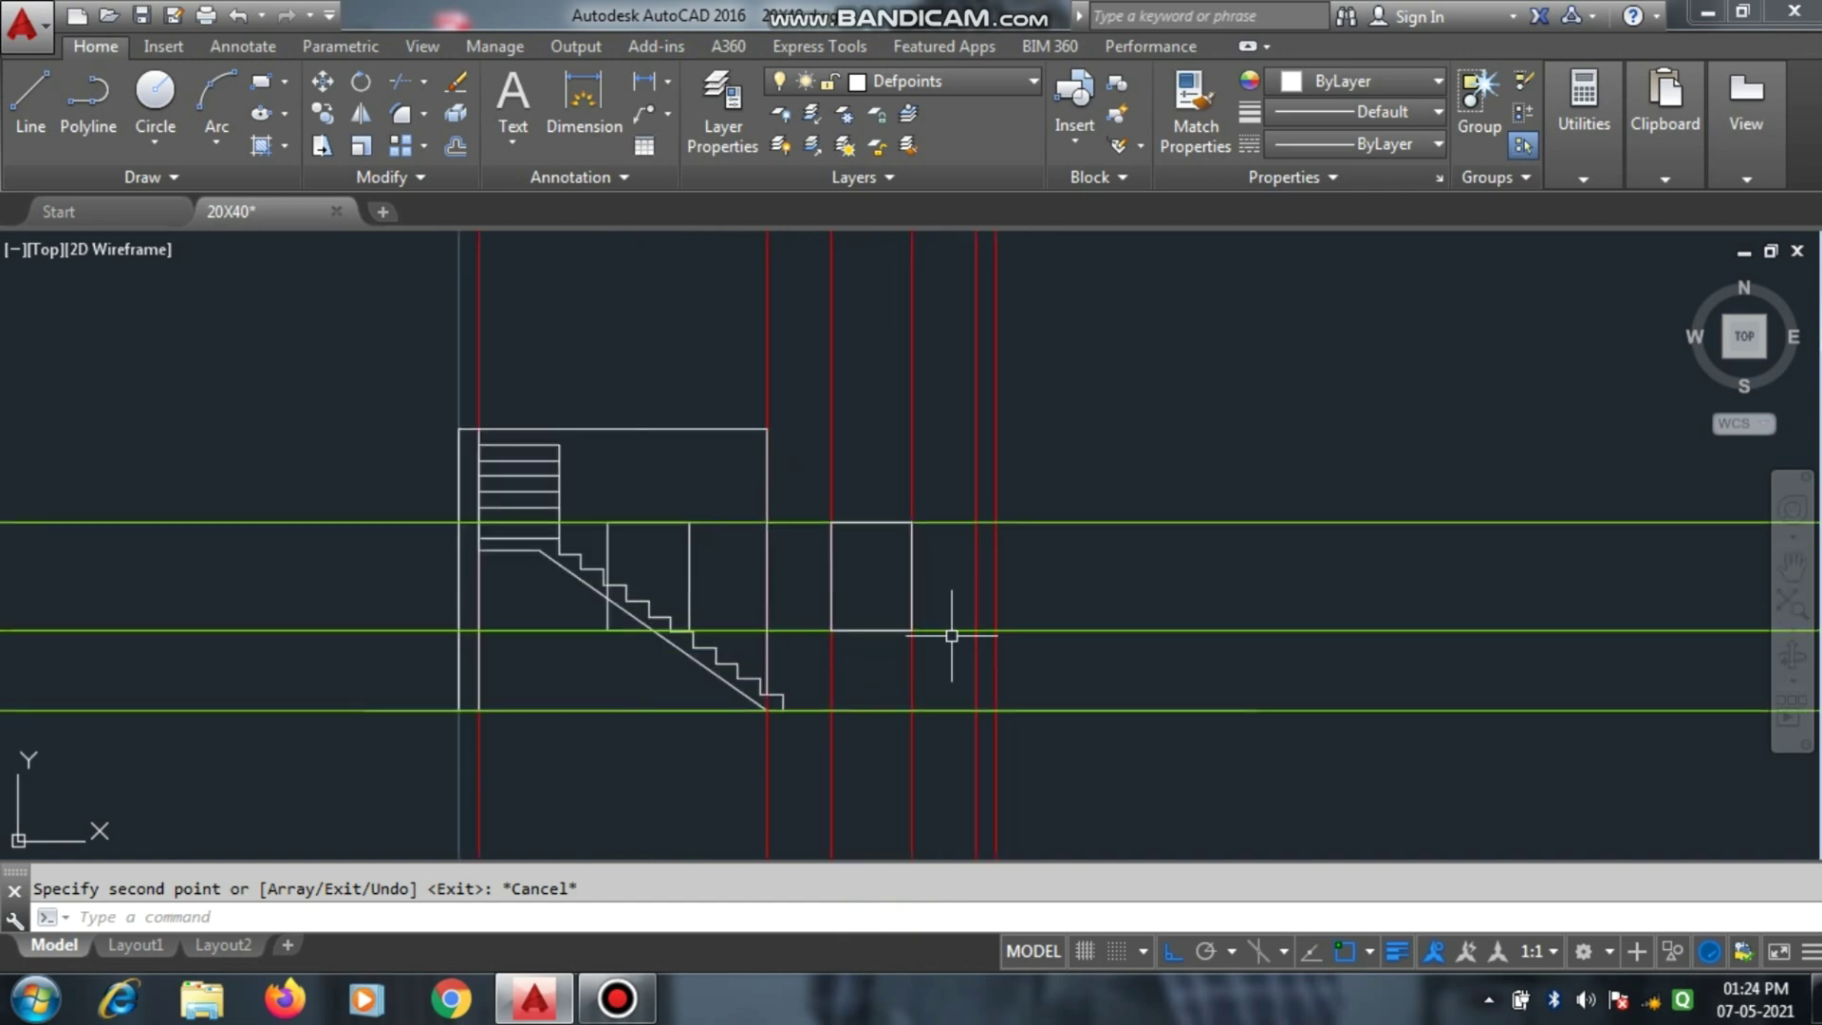
Draw the veranda-side outer wall between its two construction lines, rising 10'6" from the ground line and returning down to it.
text(l)
key(Return)
click(995, 709)
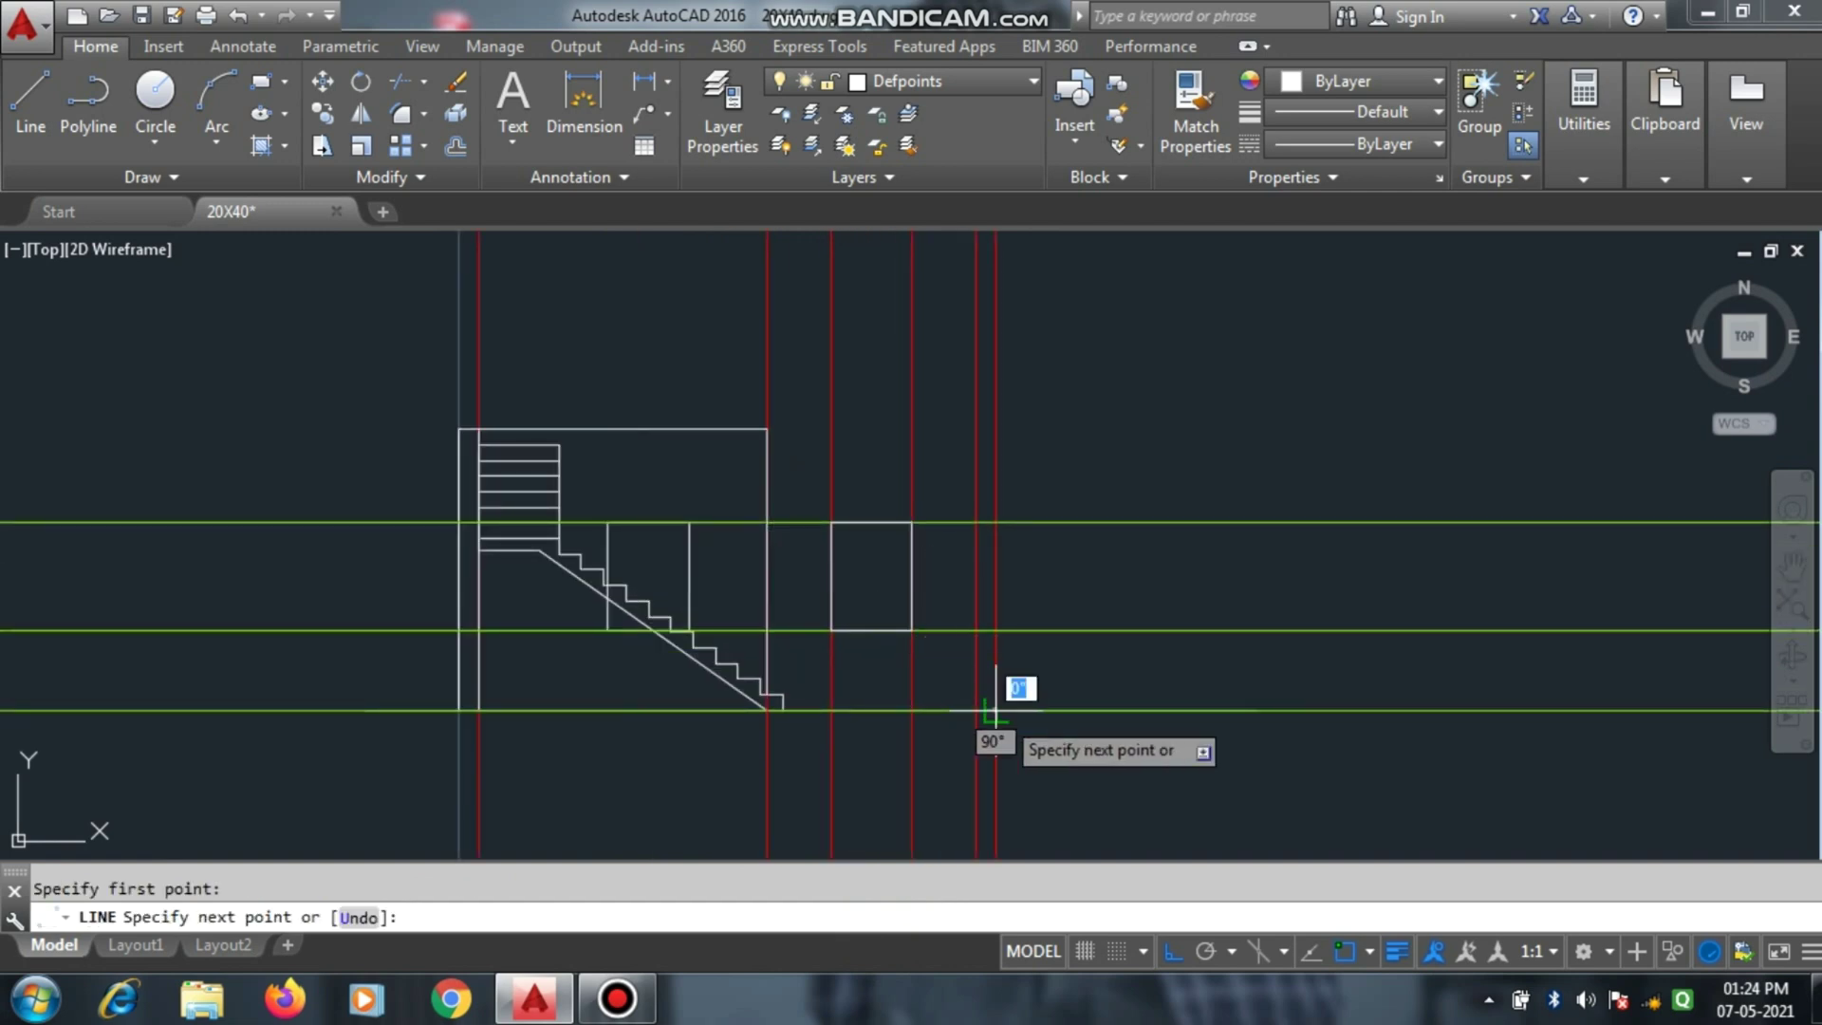
scroll(953, 427, up, 2)
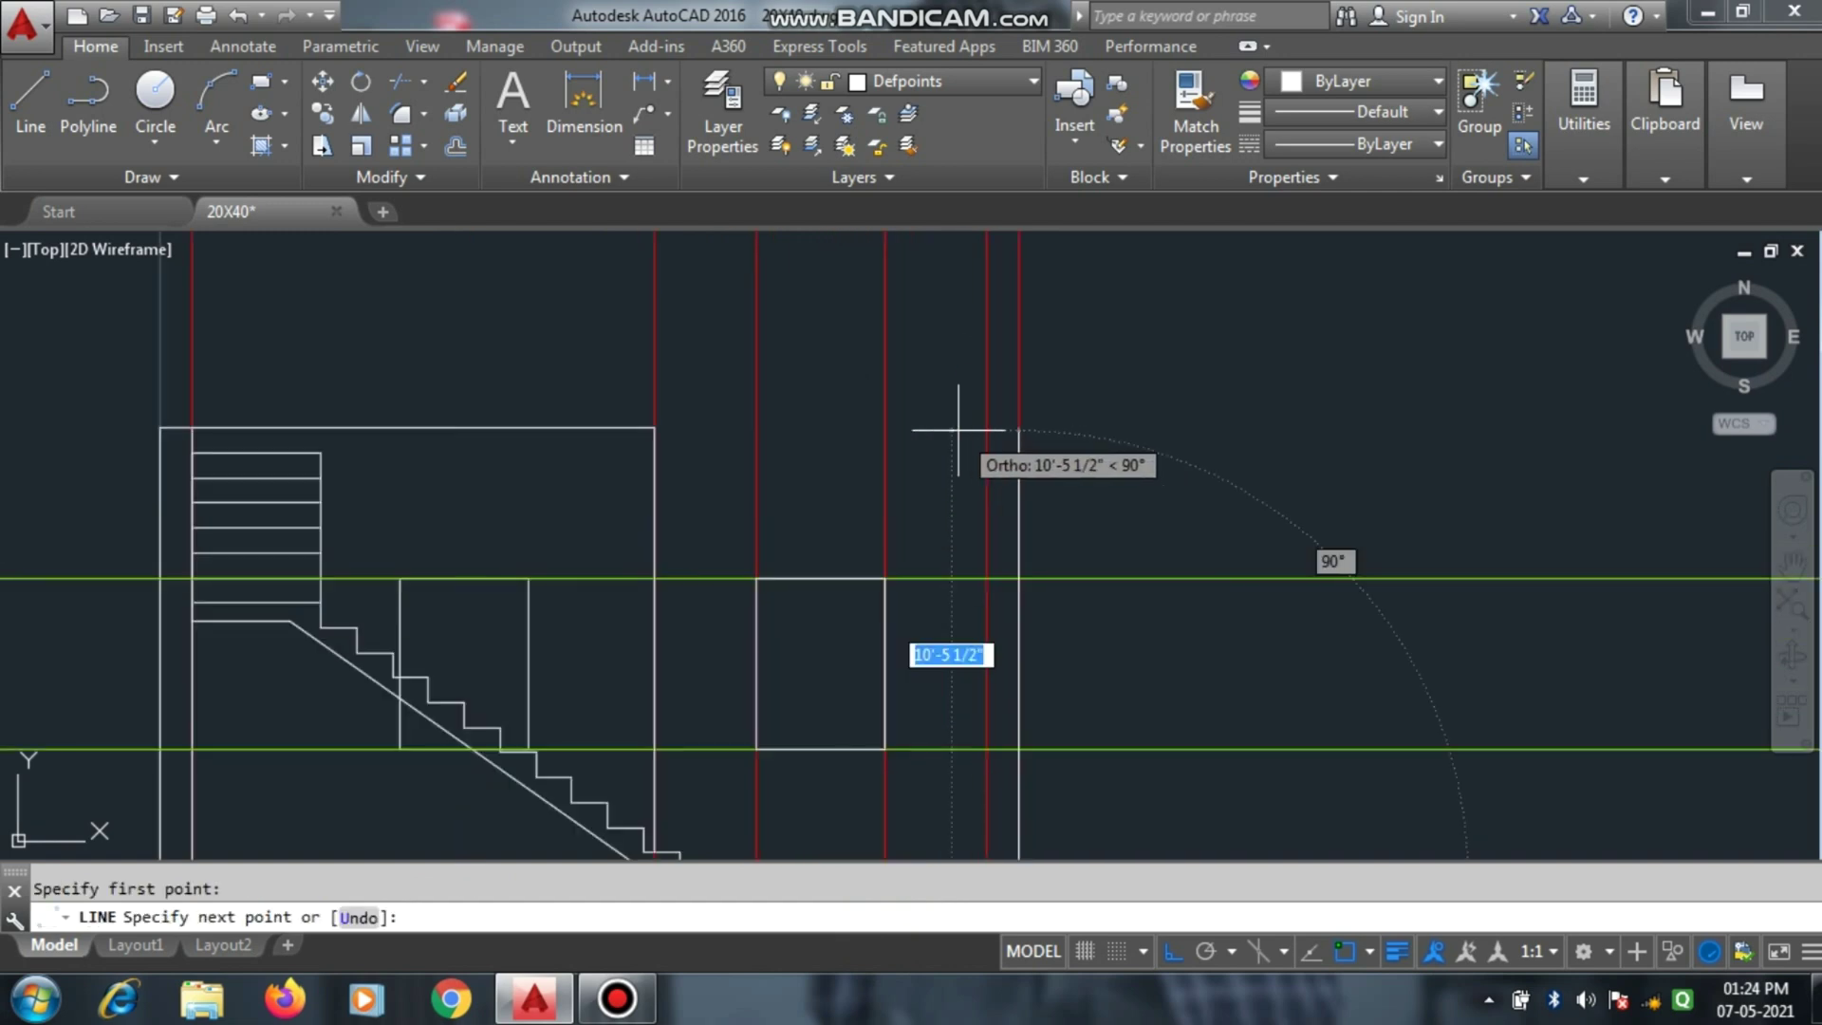
text(1)
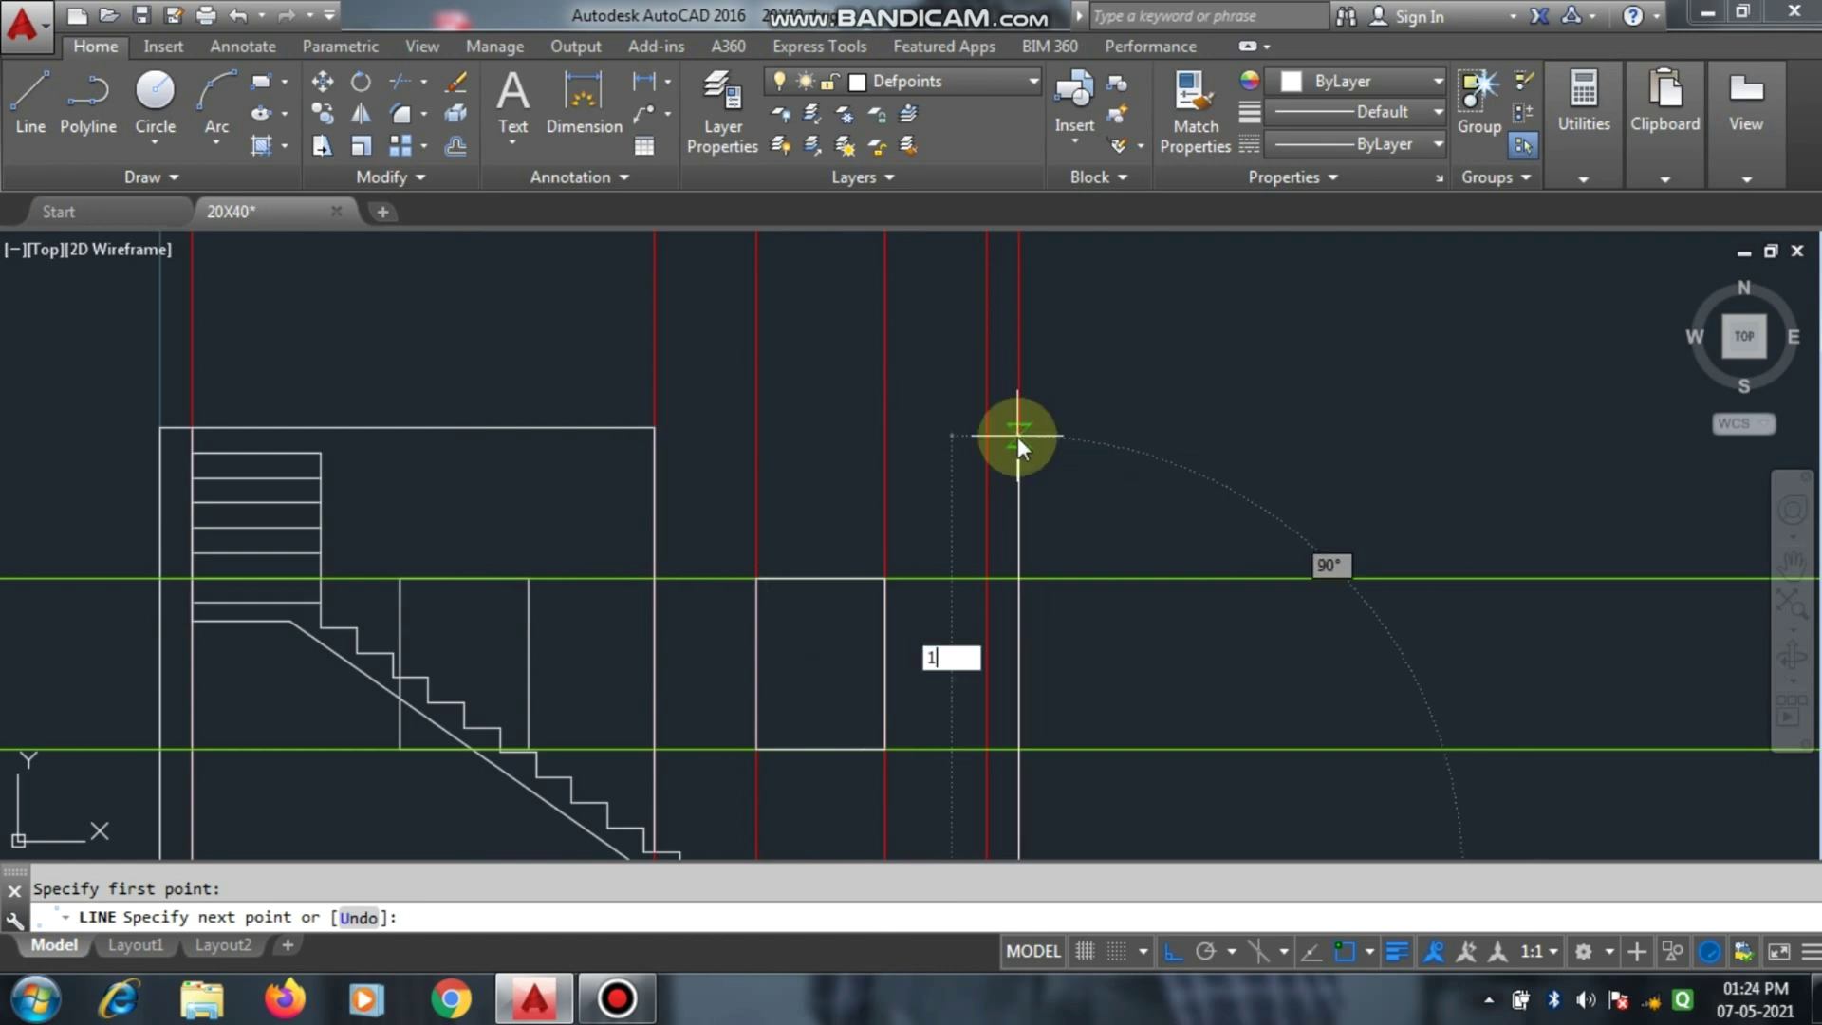
text(0'6")
key(Return)
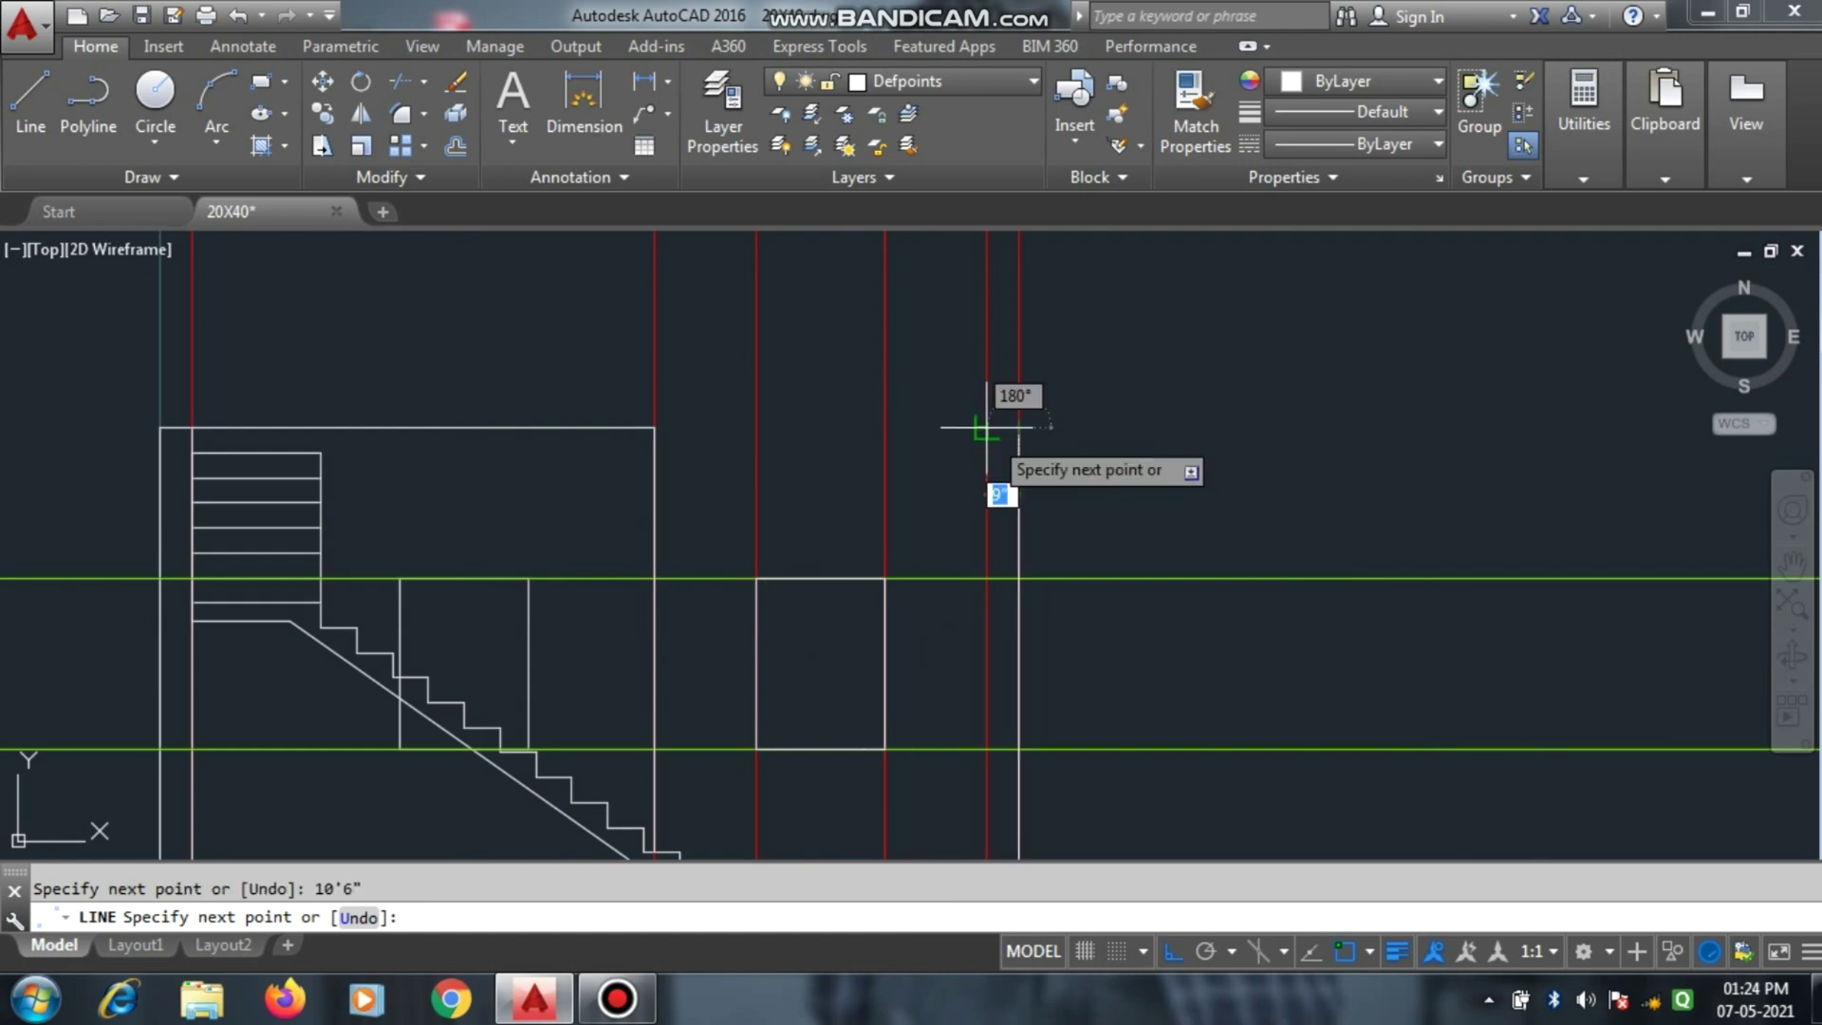
click(986, 427)
scroll(987, 427, down, 2)
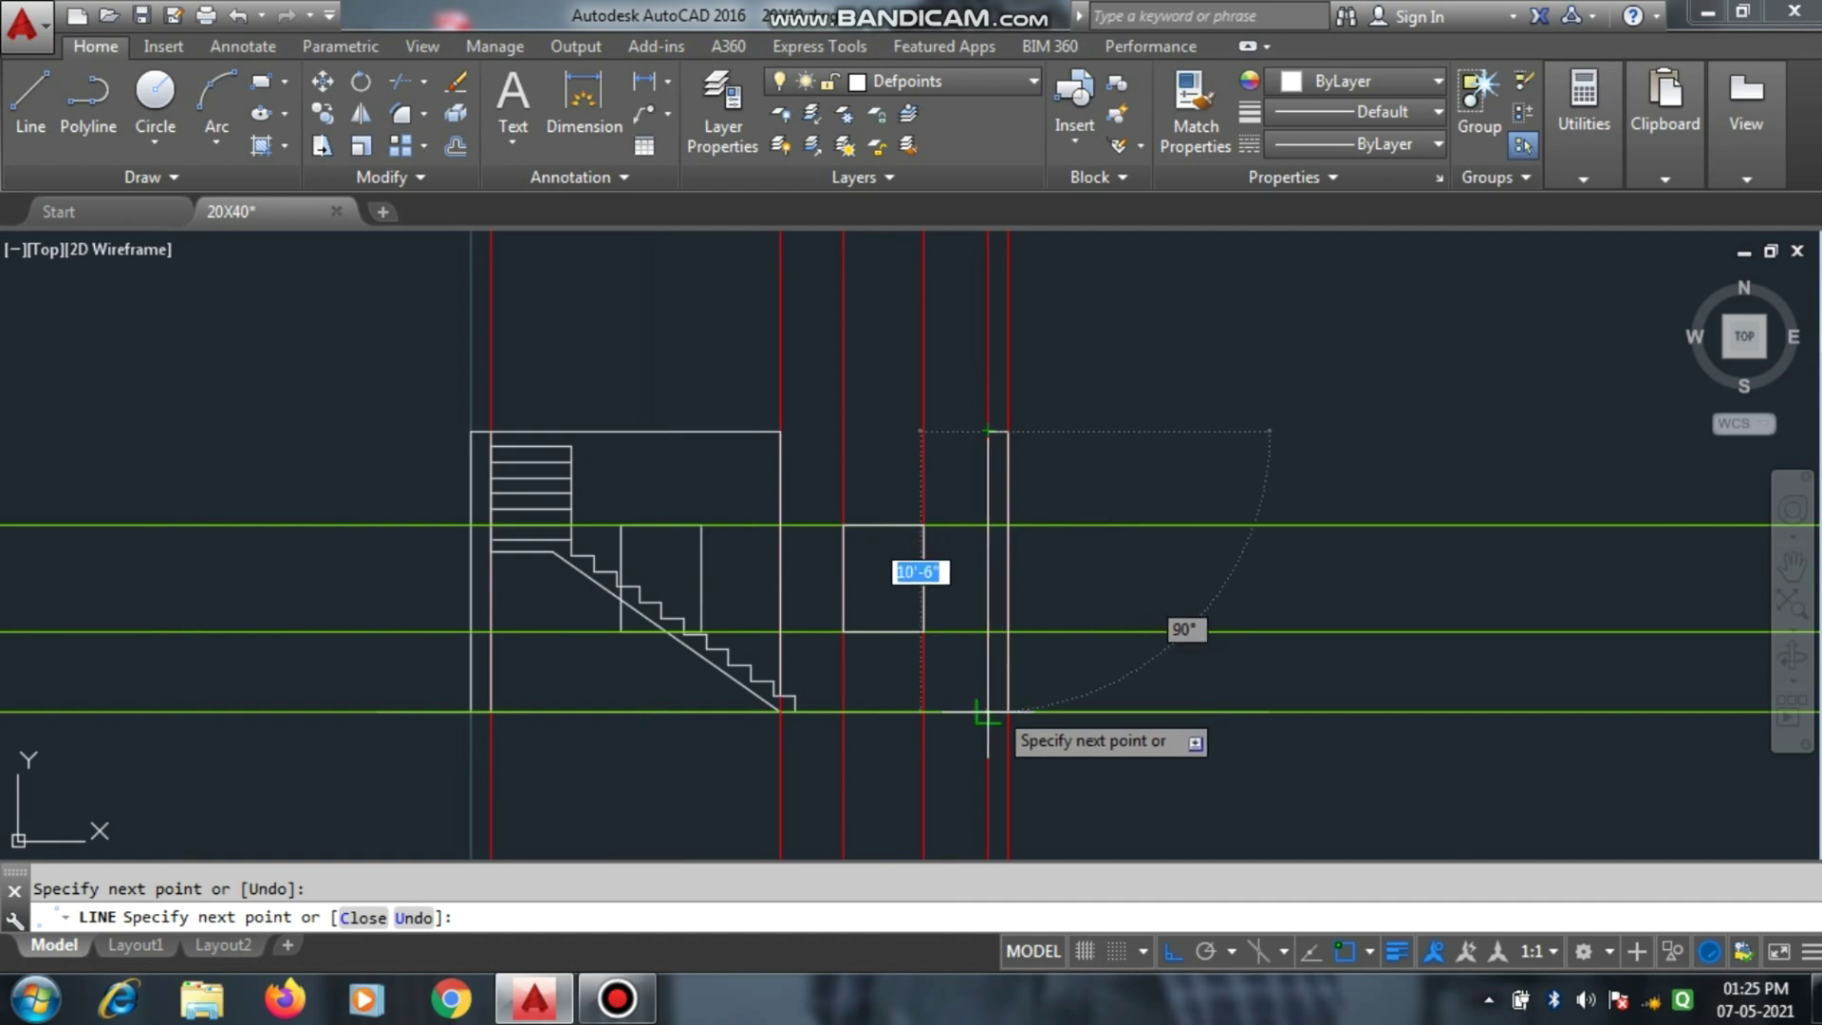
key(Escape)
scroll(824, 423, up, 2)
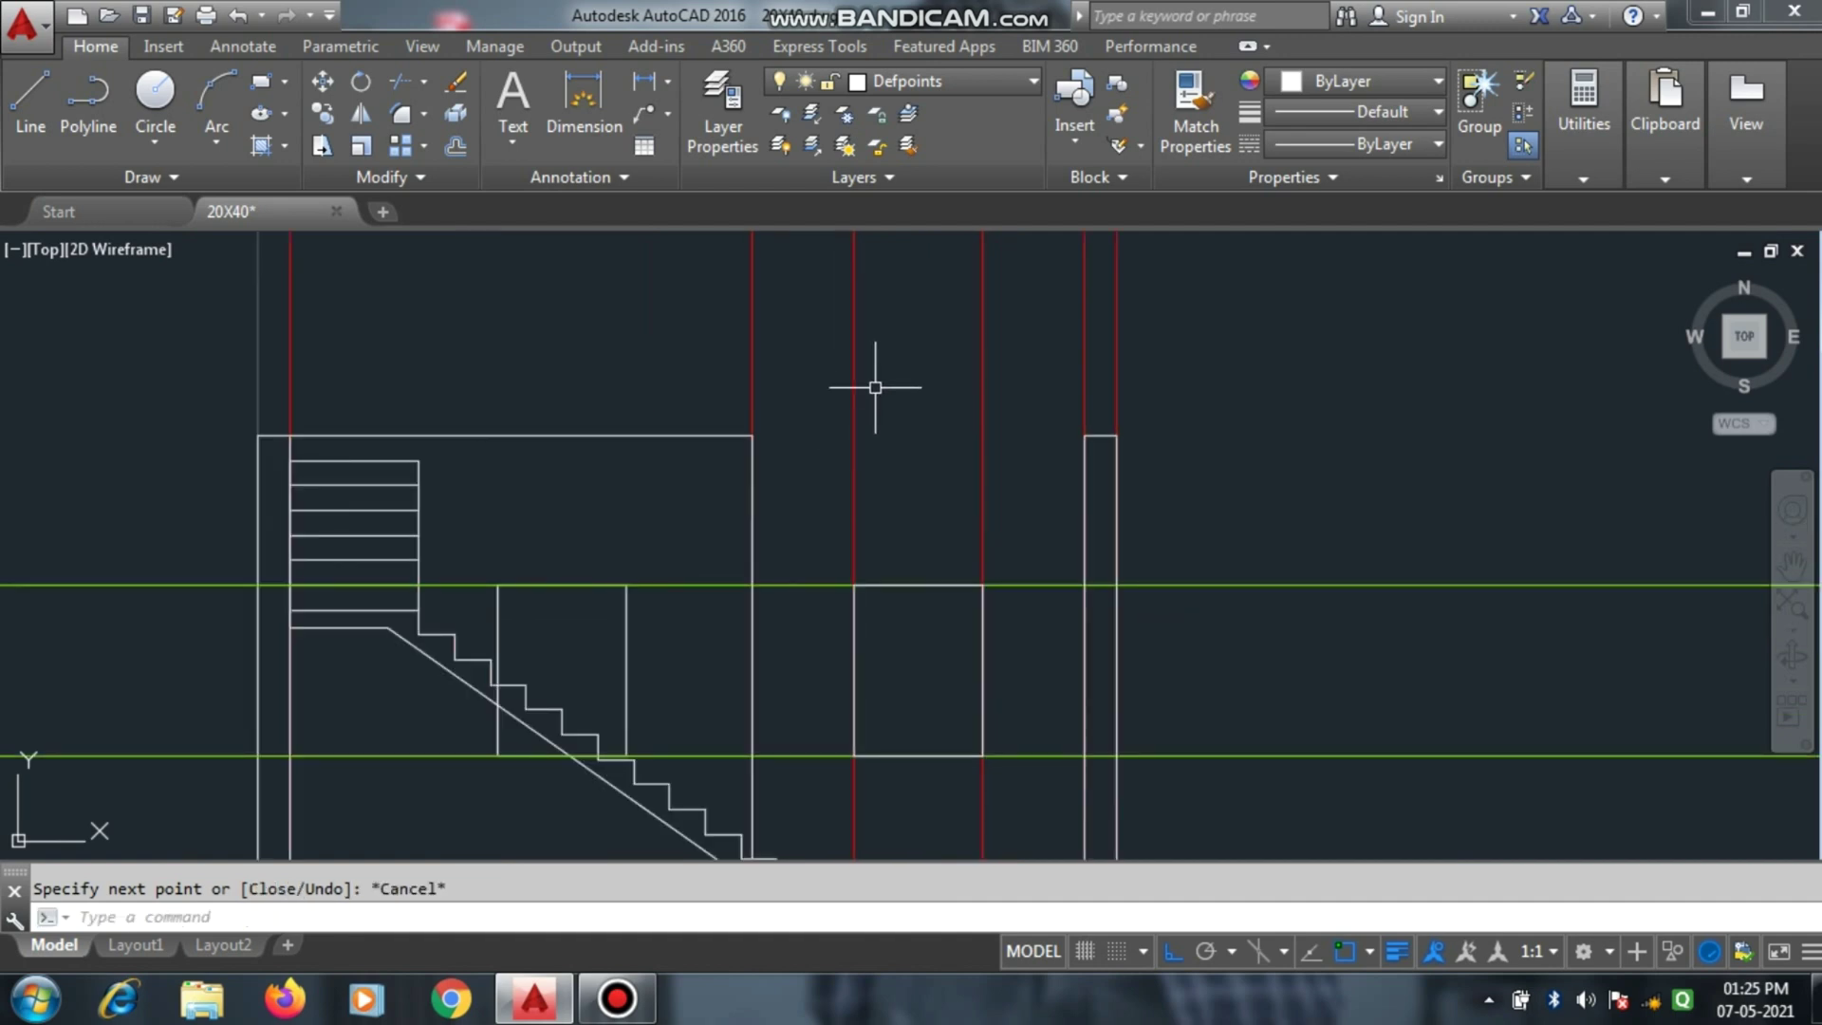
scroll(875, 387, down, 3)
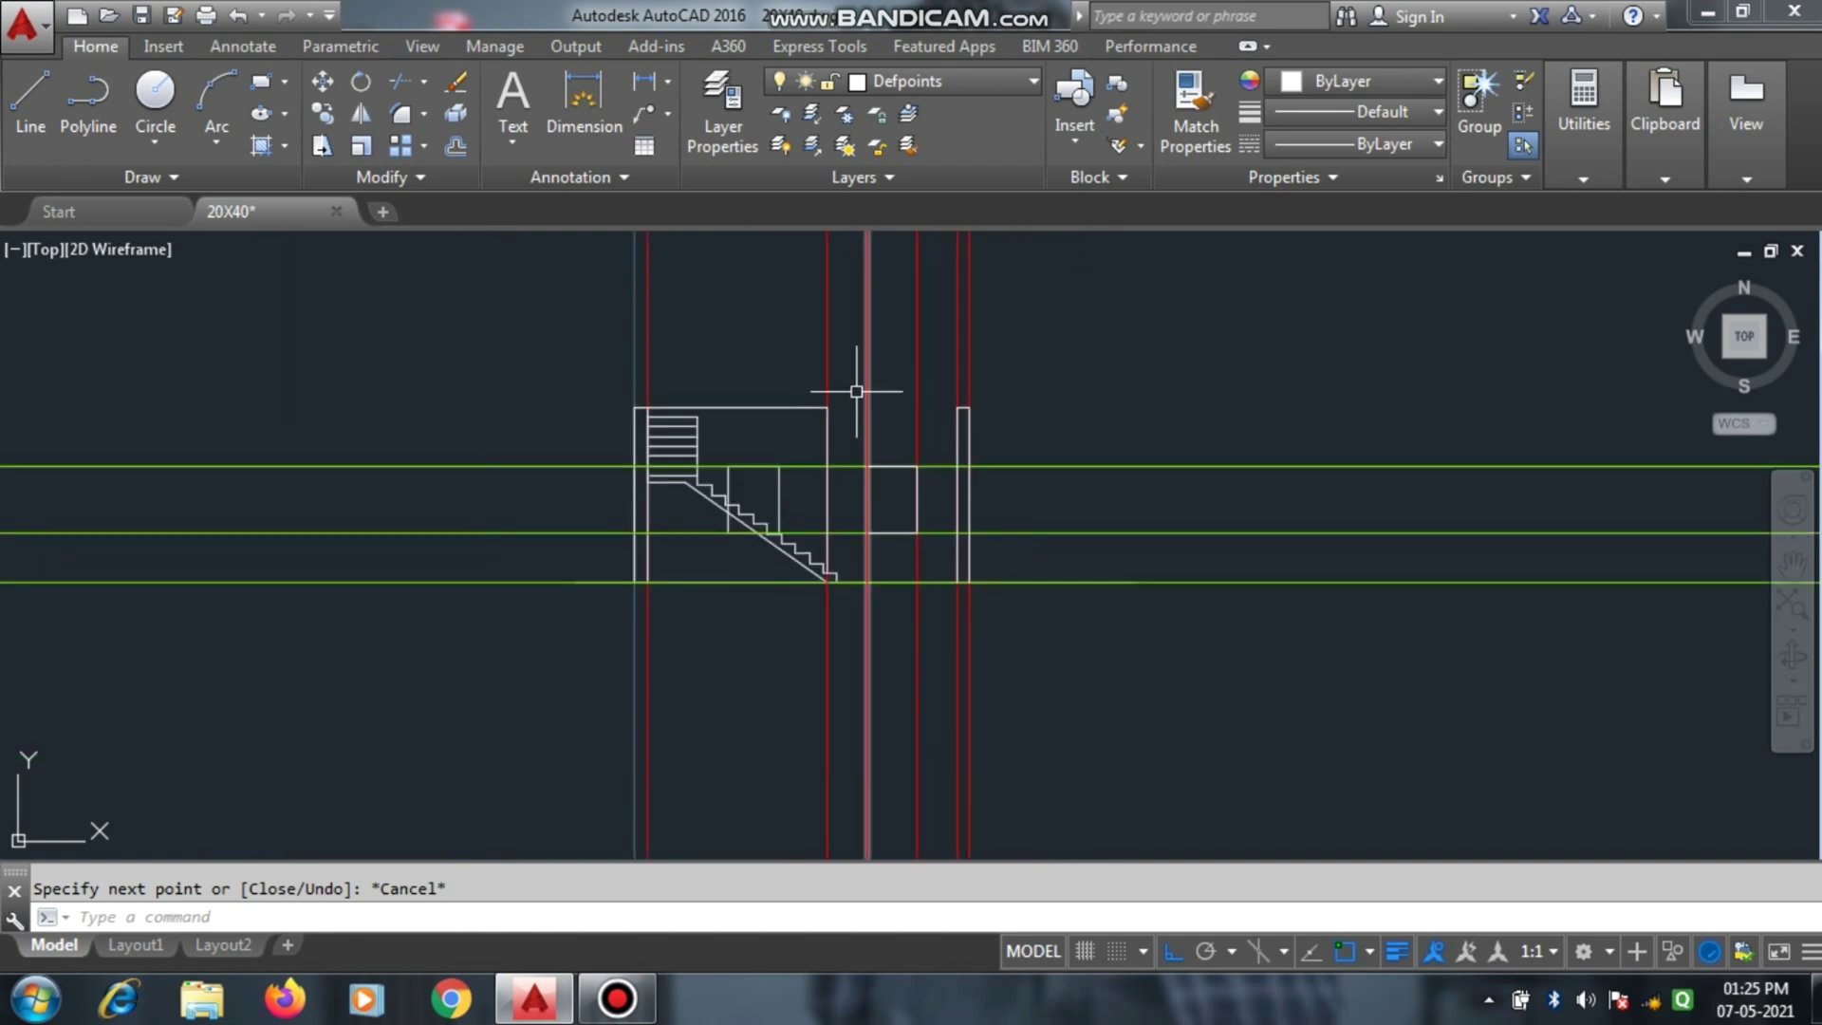
scroll(752, 423, up, 2)
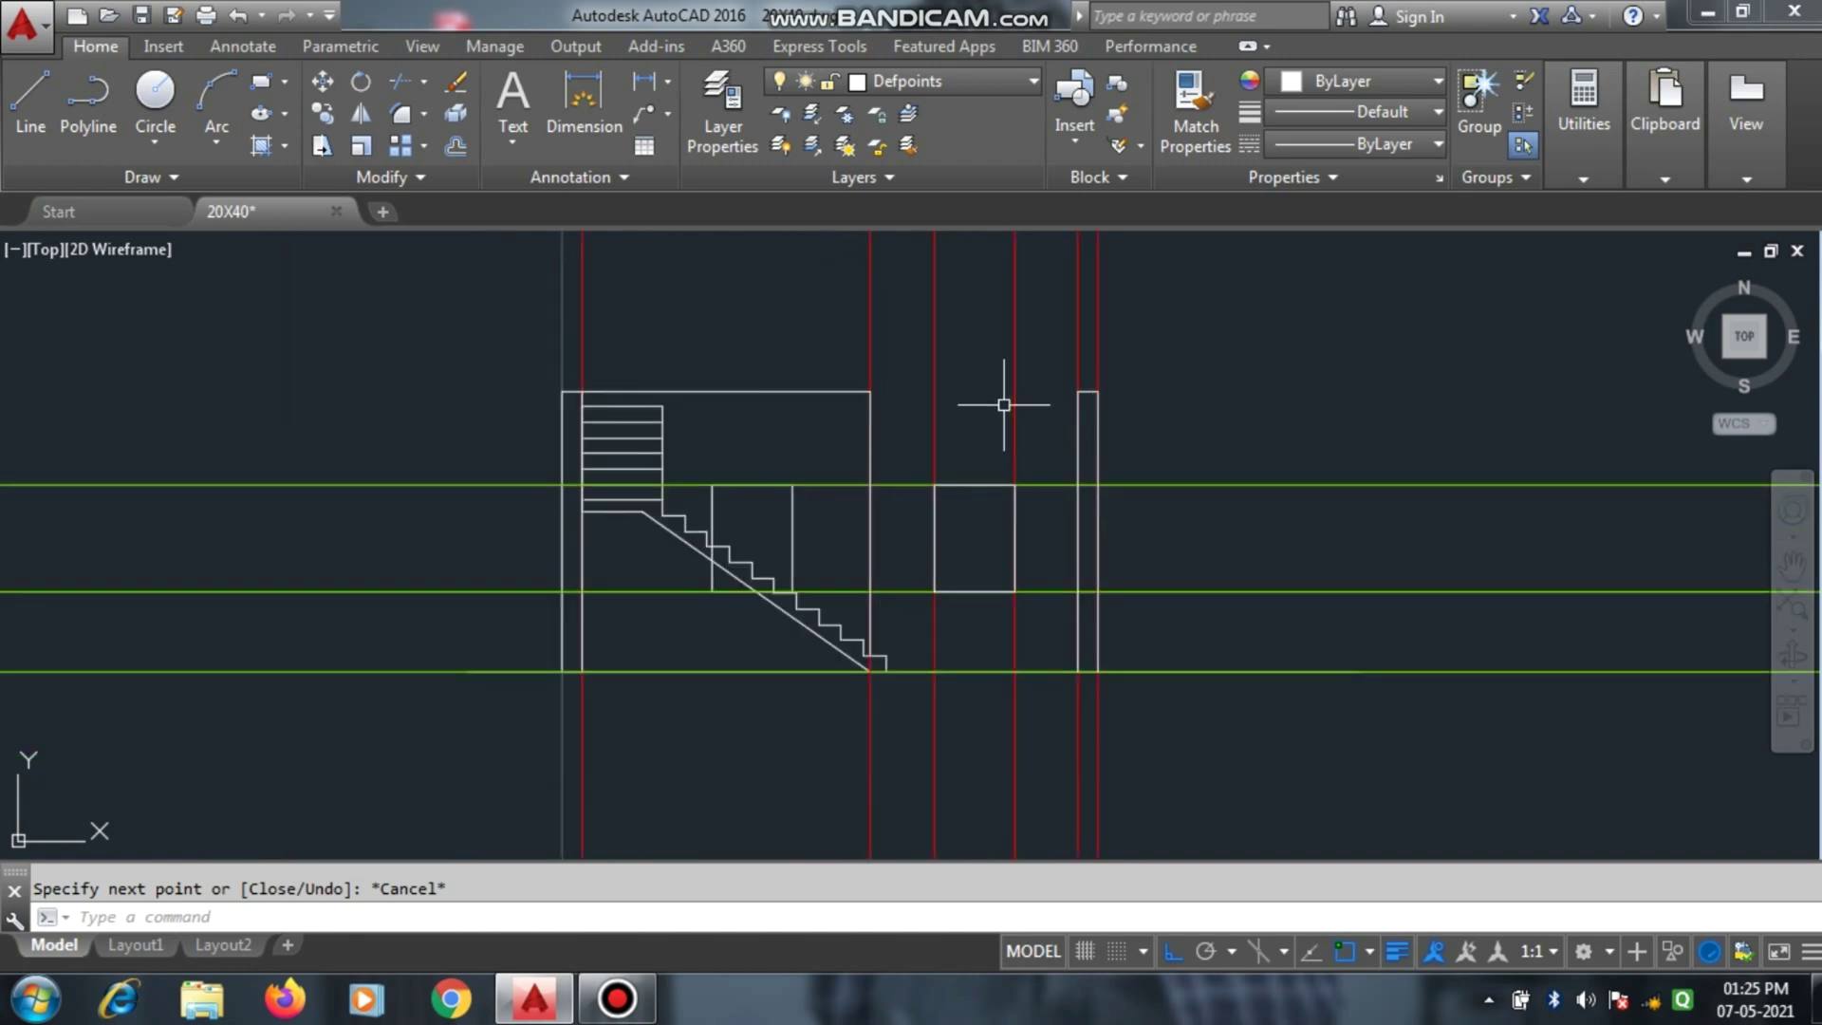
scroll(998, 407, down, 2)
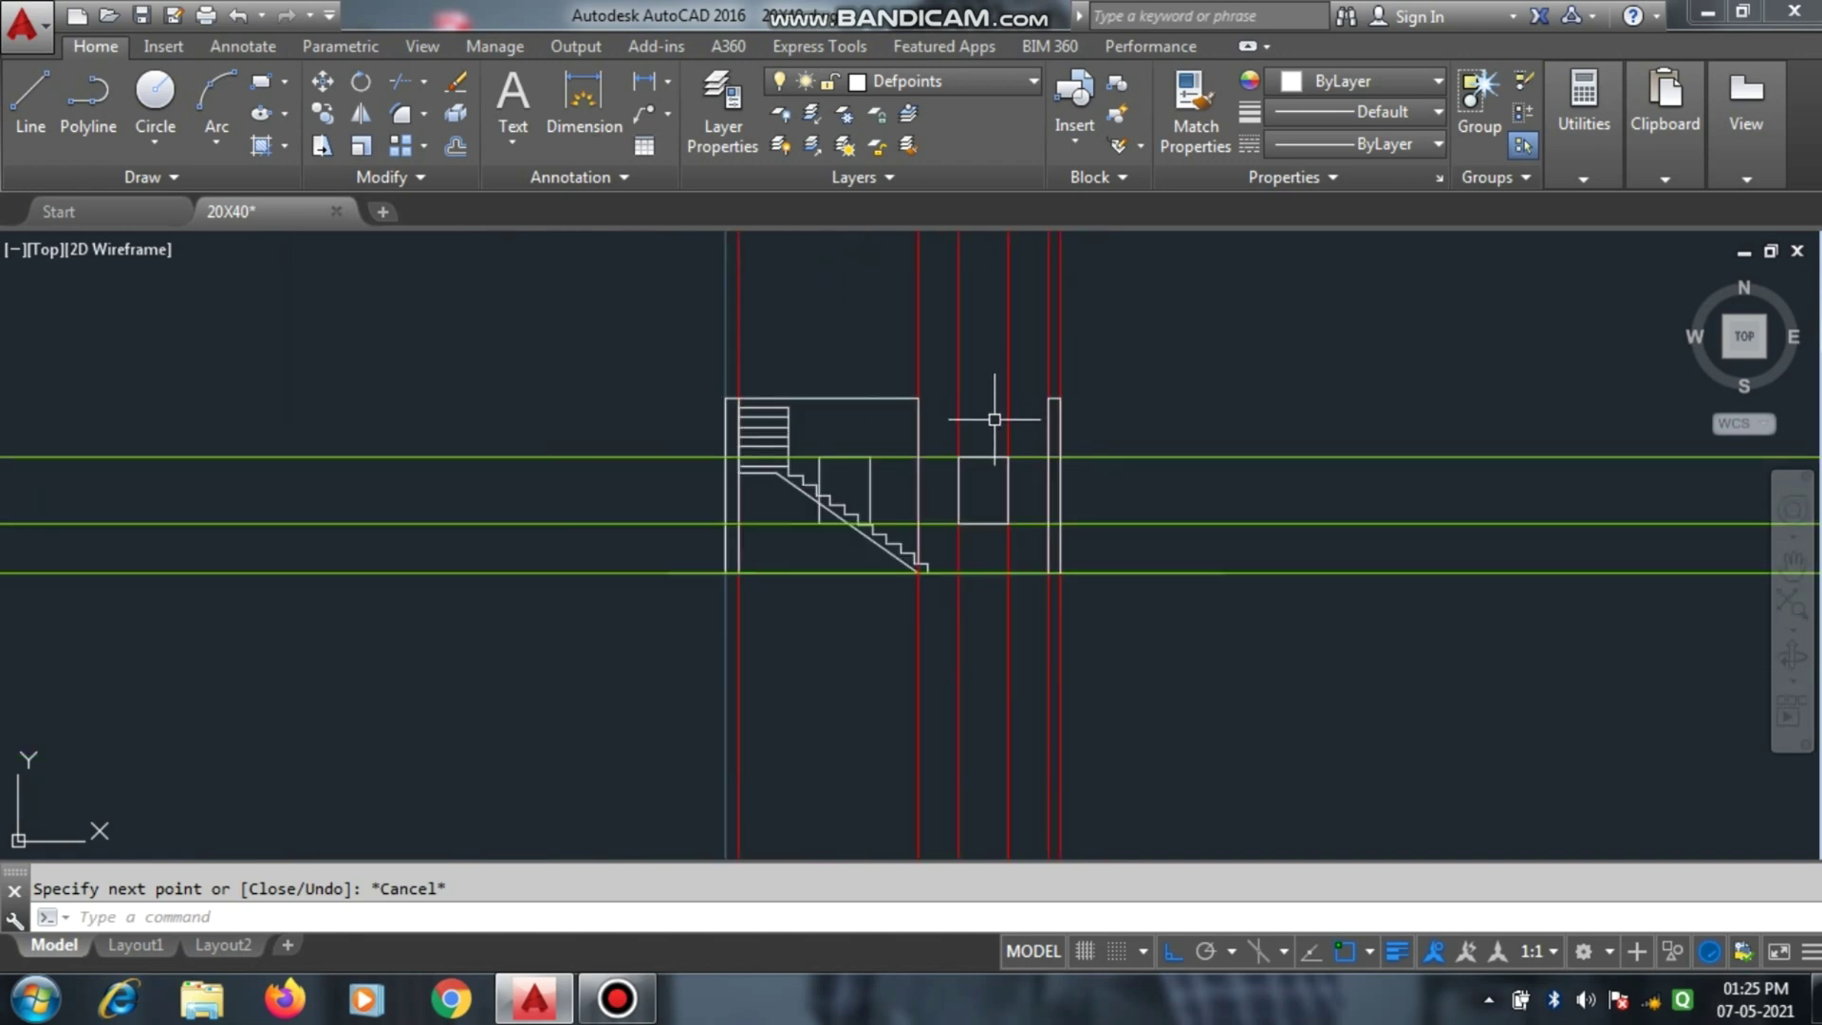
click(1295, 364)
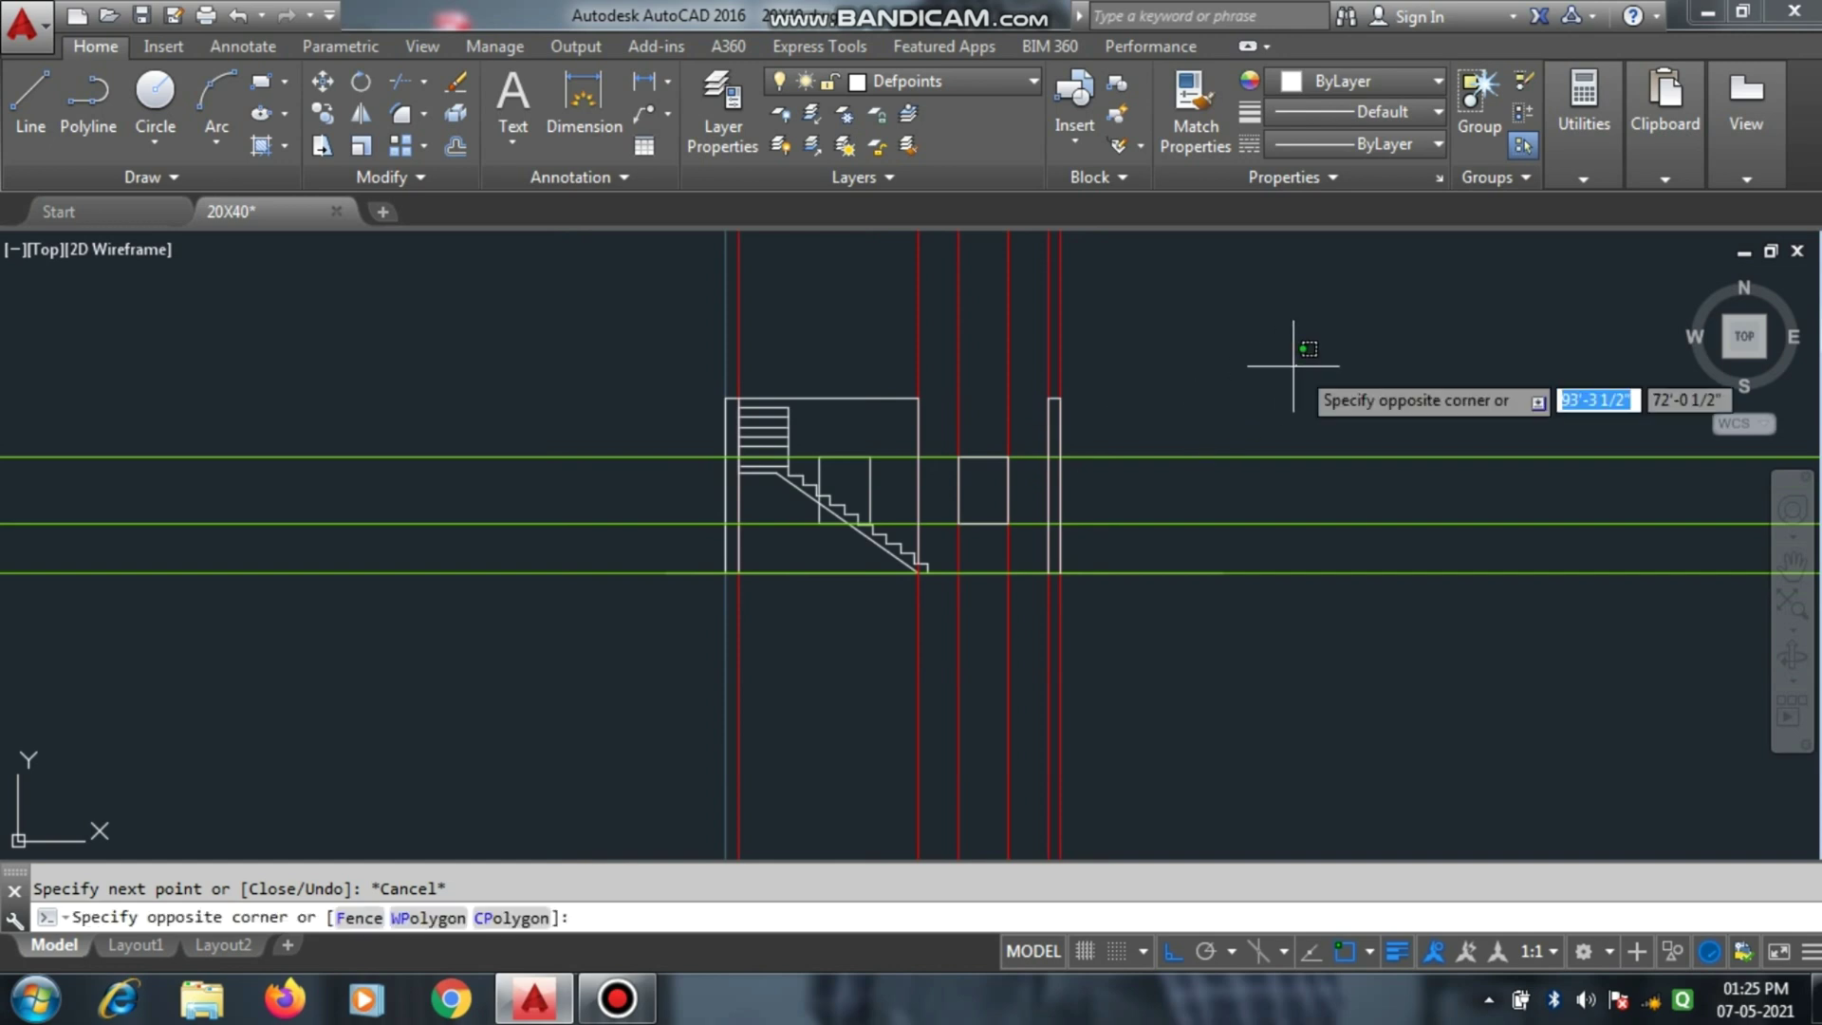
click(1140, 653)
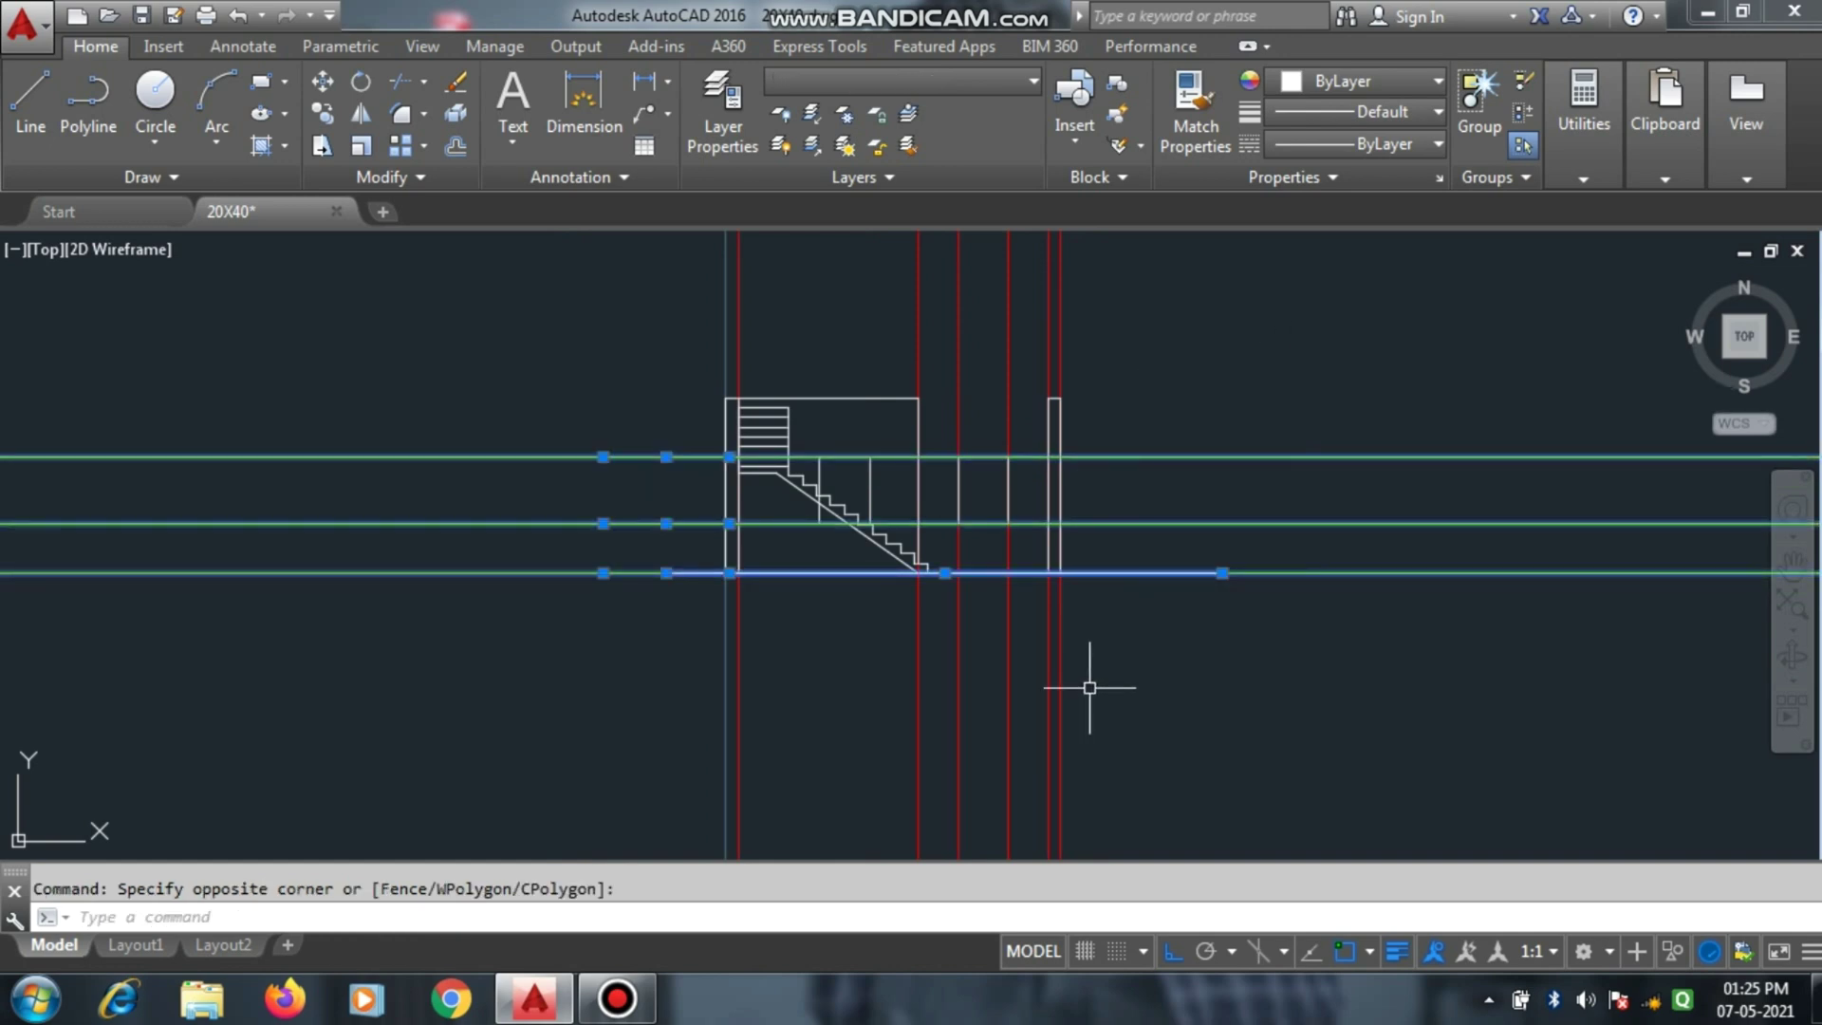
key(Escape)
key(Escape)
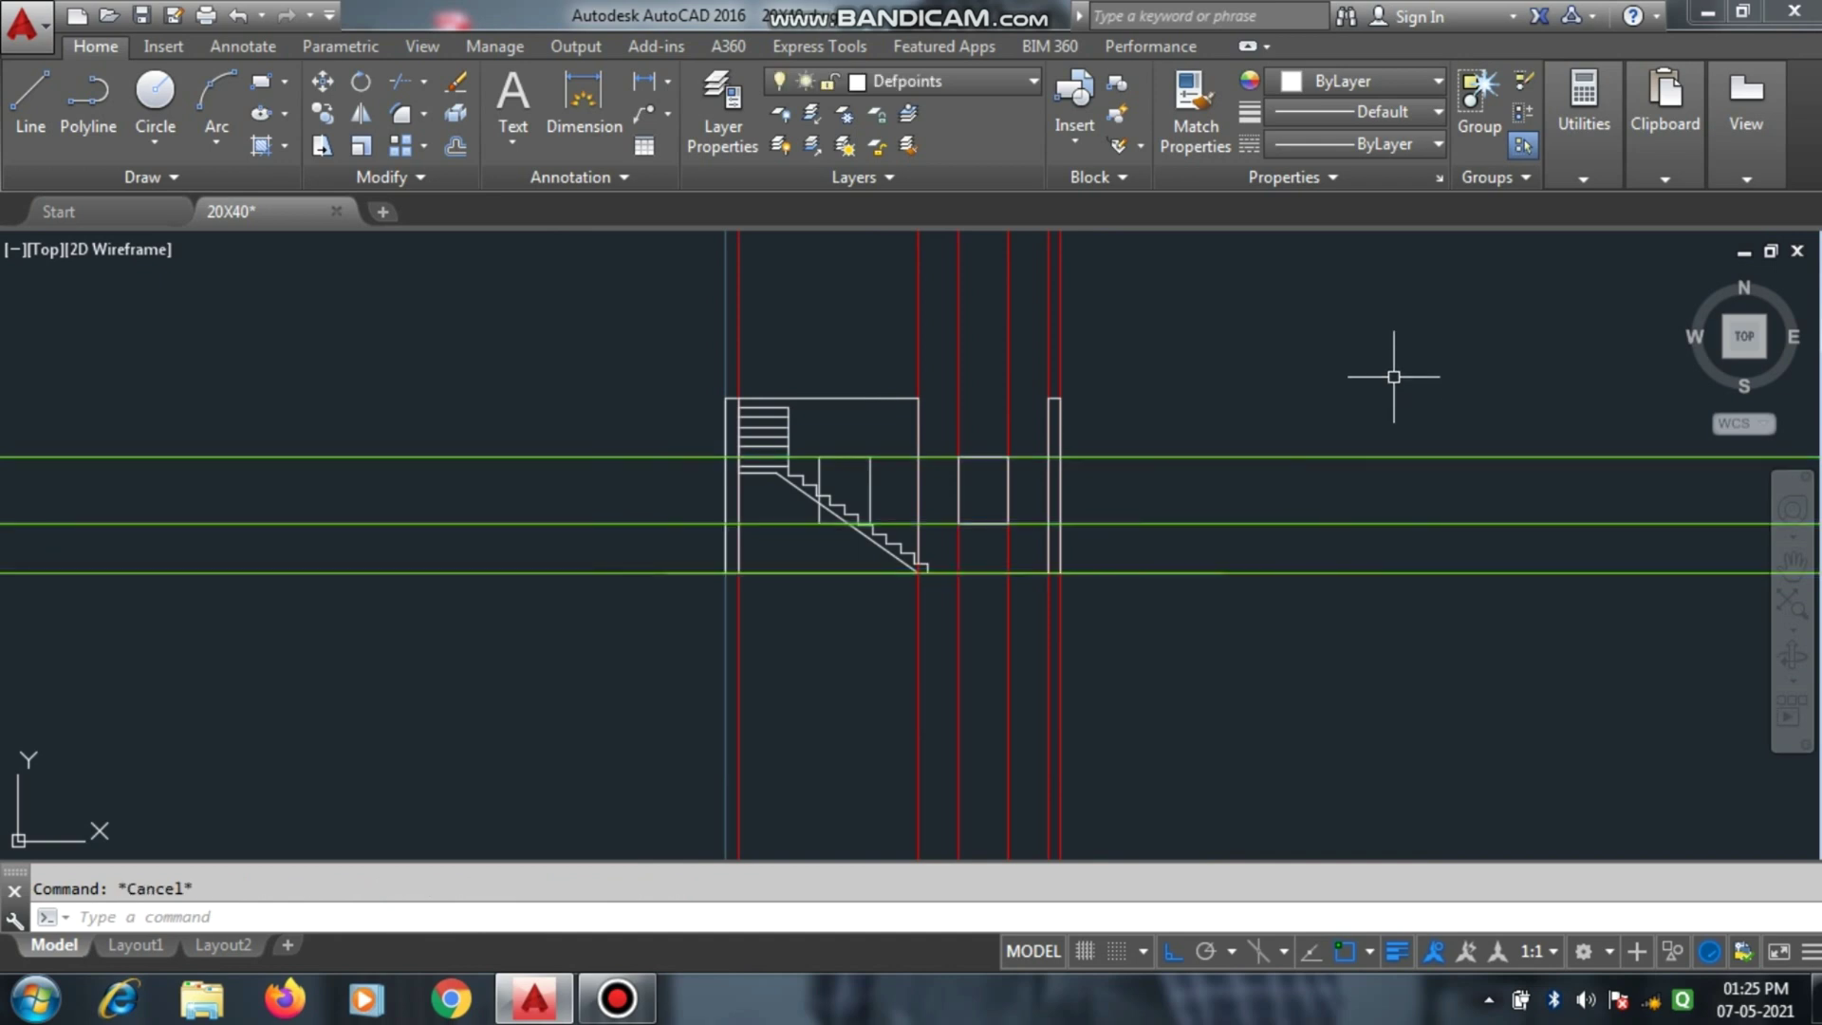
Erase the three horizontal construction lines and all the vertical ones, keeping the elevation's own lines and the ground line.
click(1423, 357)
click(1310, 701)
key(Delete)
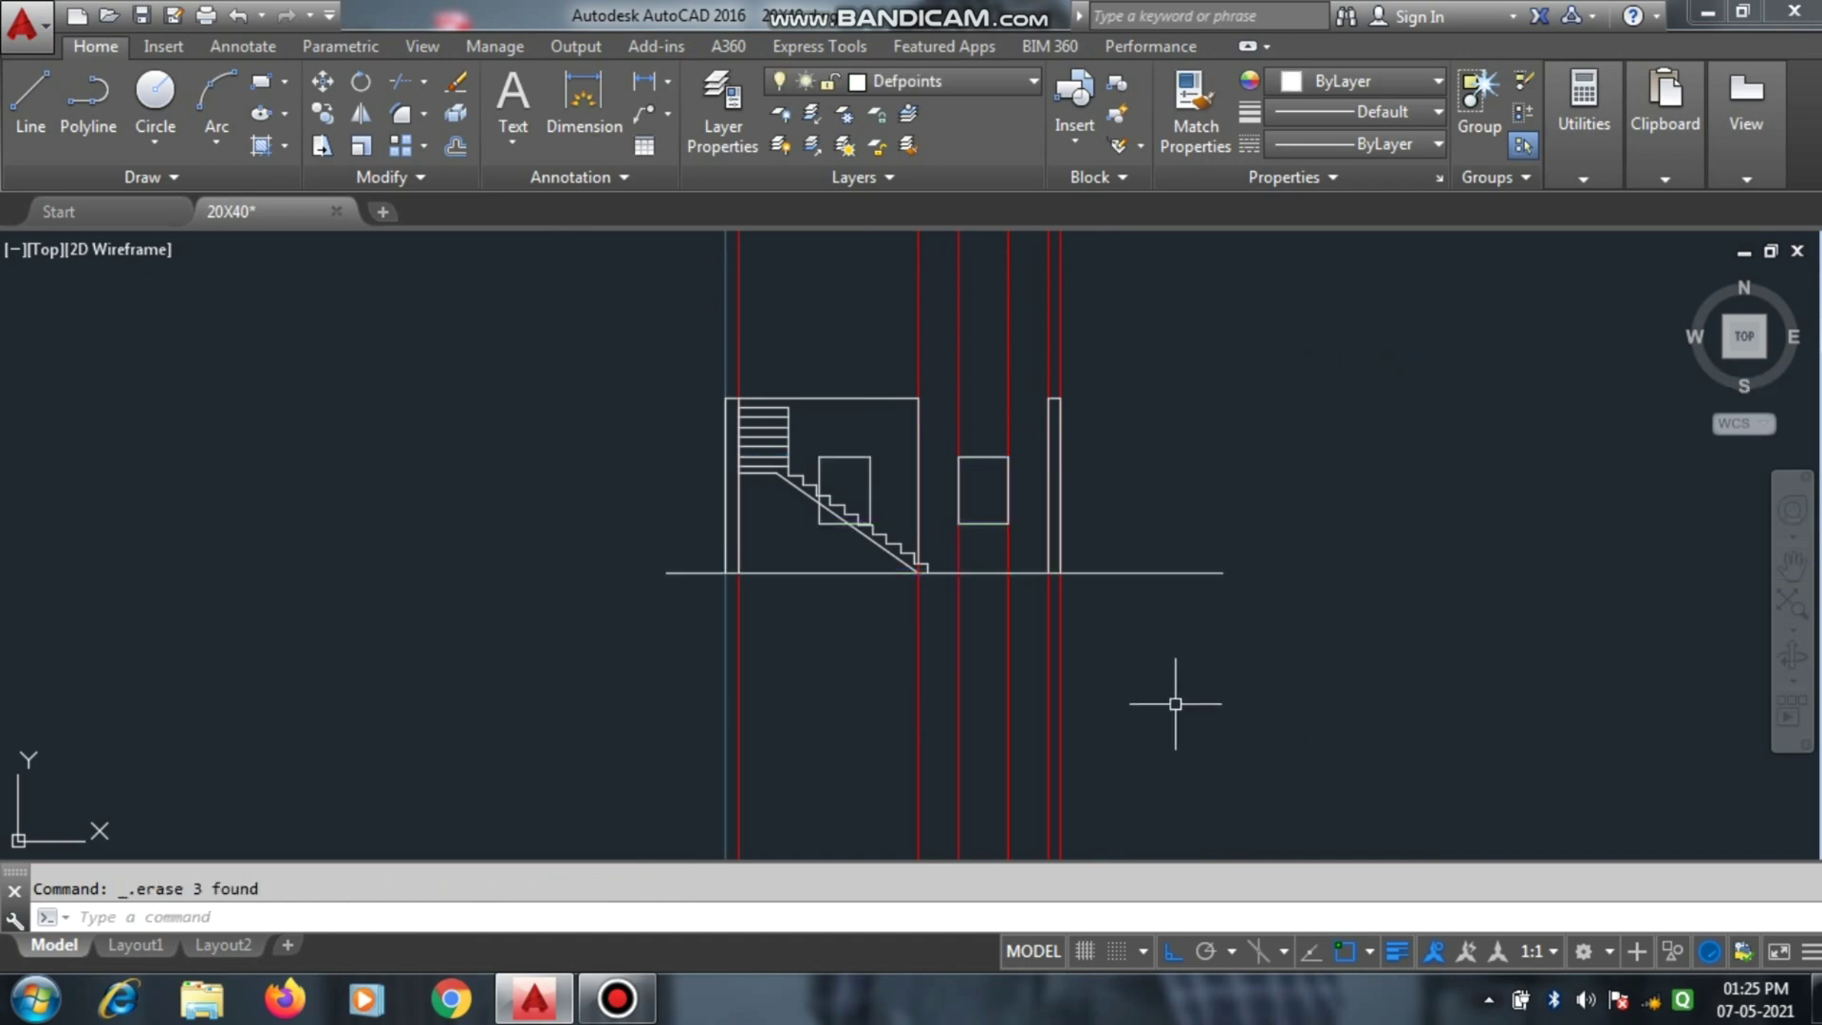
click(1145, 660)
click(676, 749)
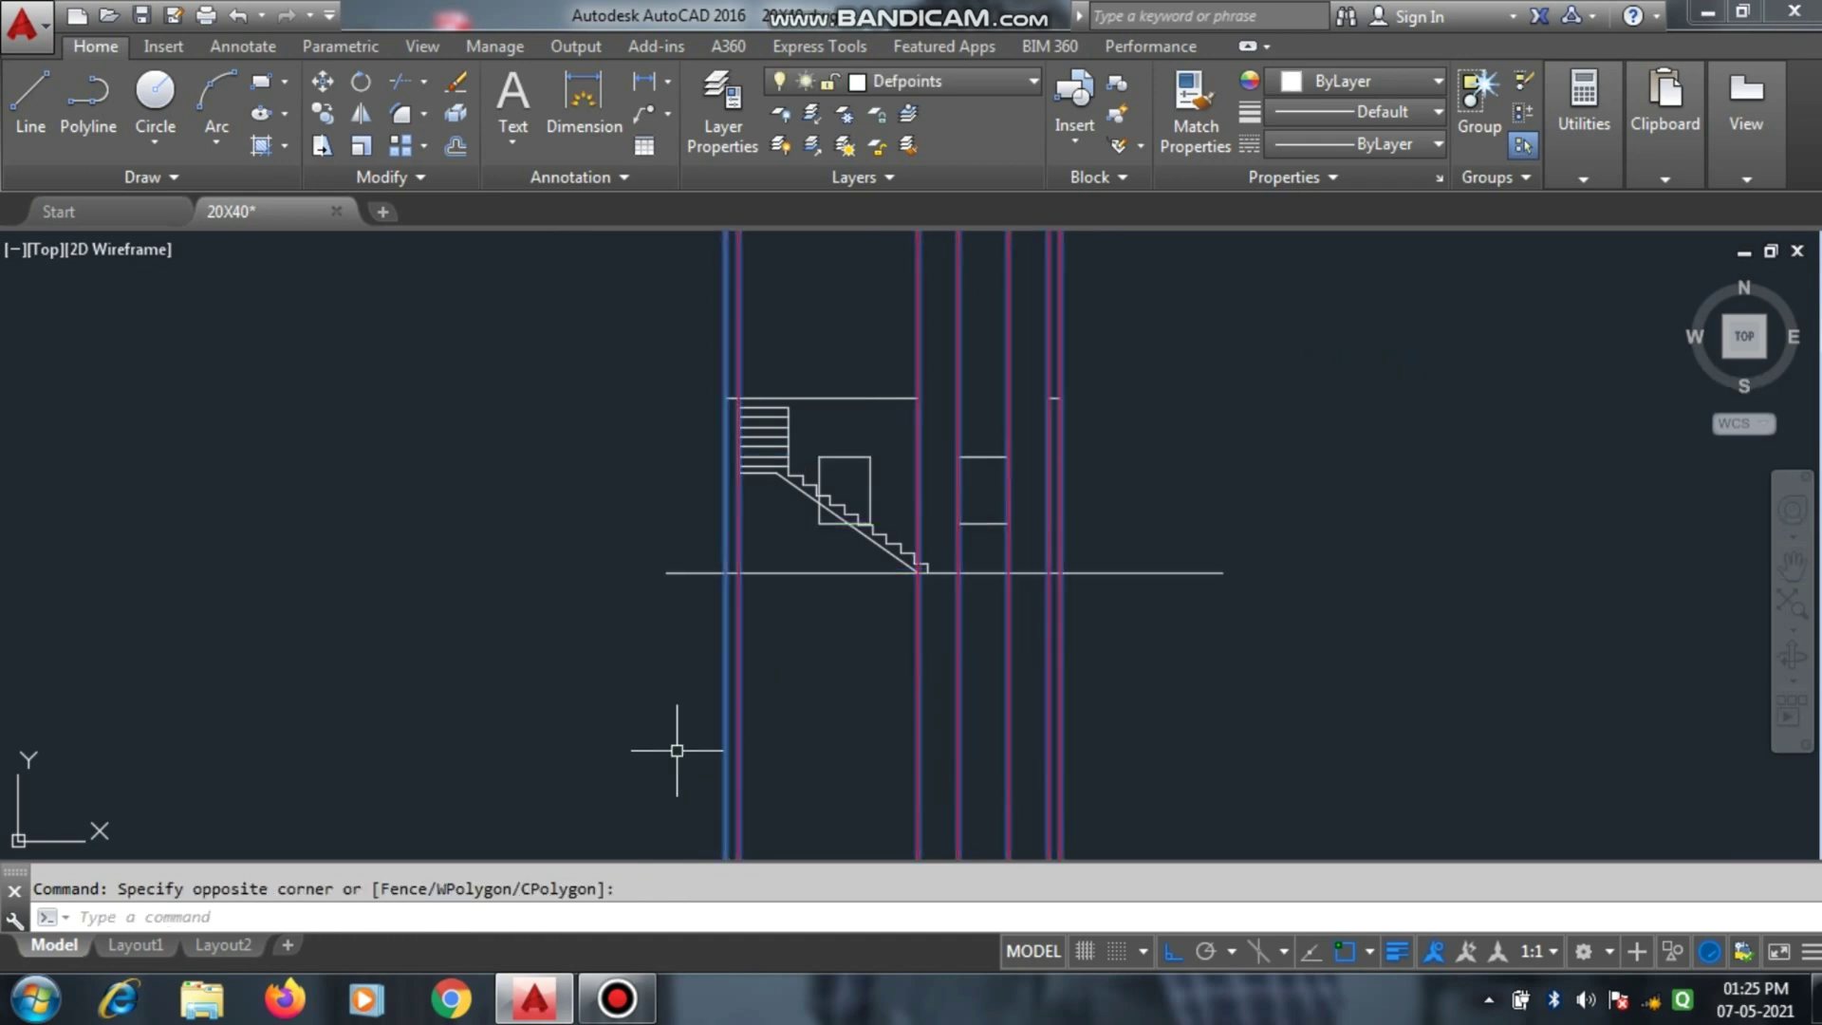
key(Delete)
Review the elevation's walls, staircase and windows above the plan, then the tops of the walls.
scroll(851, 461, up, 4)
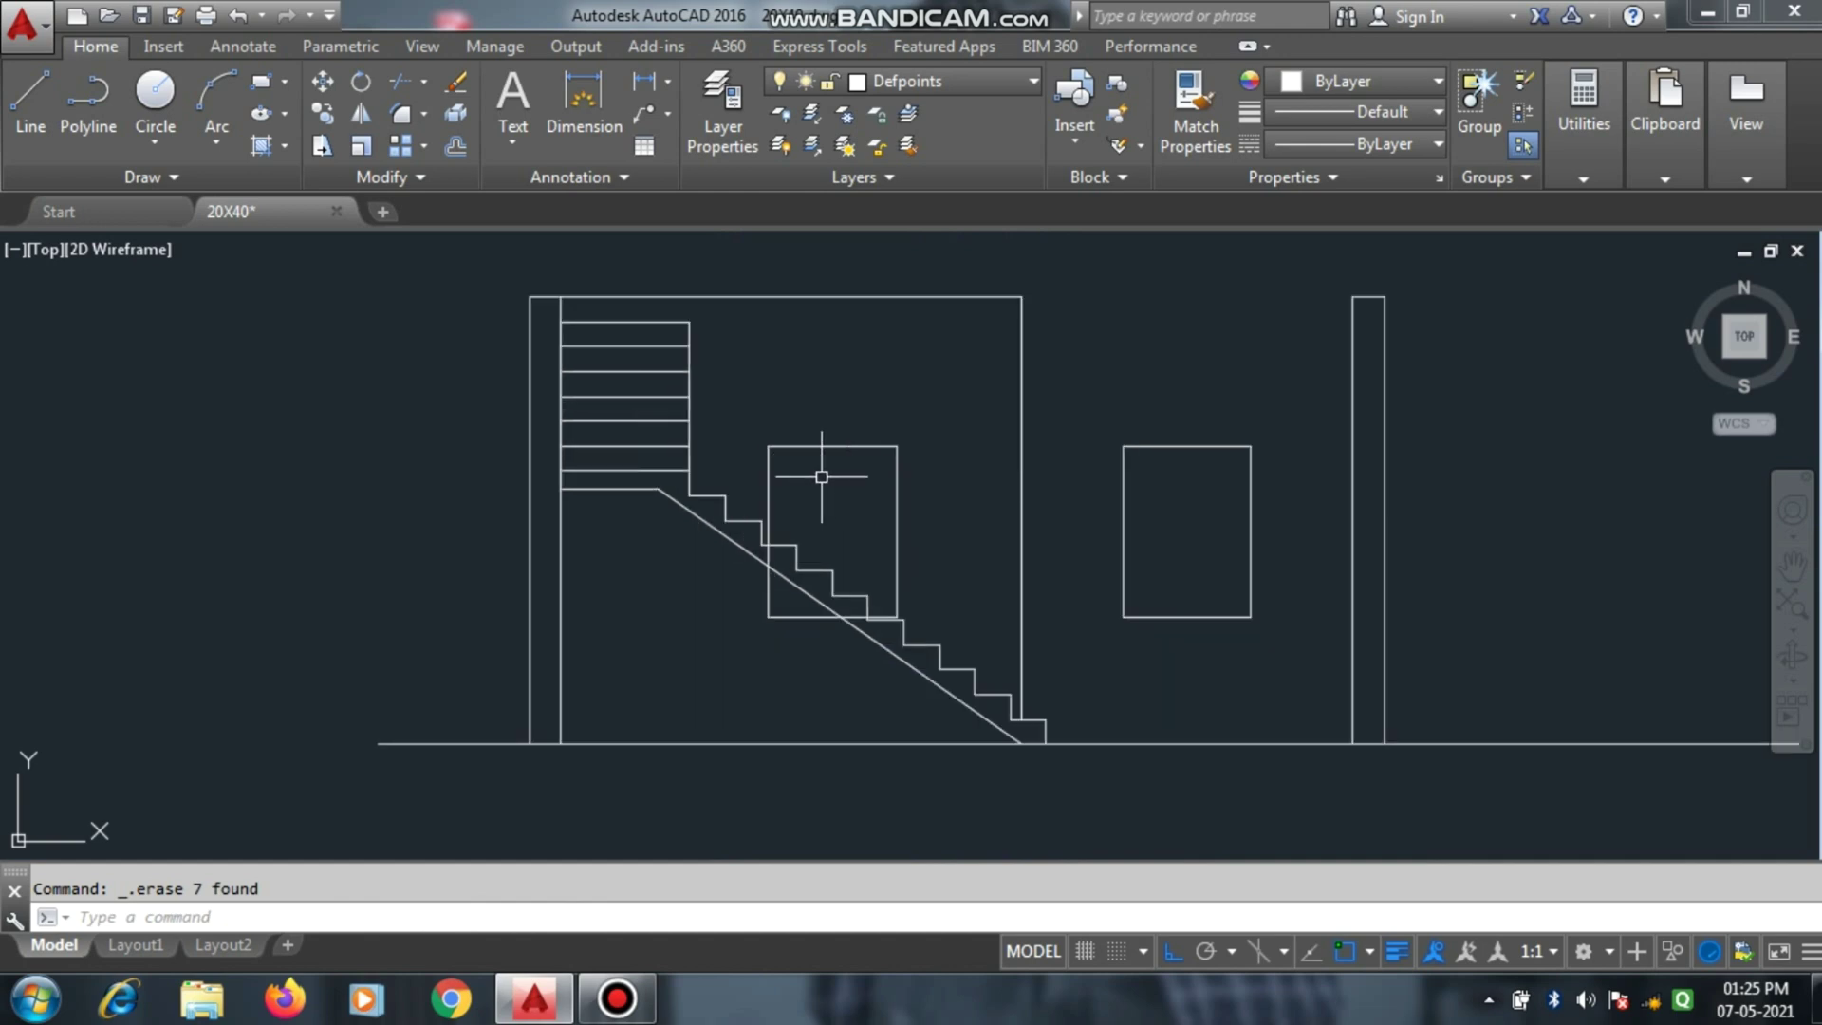
scroll(711, 357, down, 4)
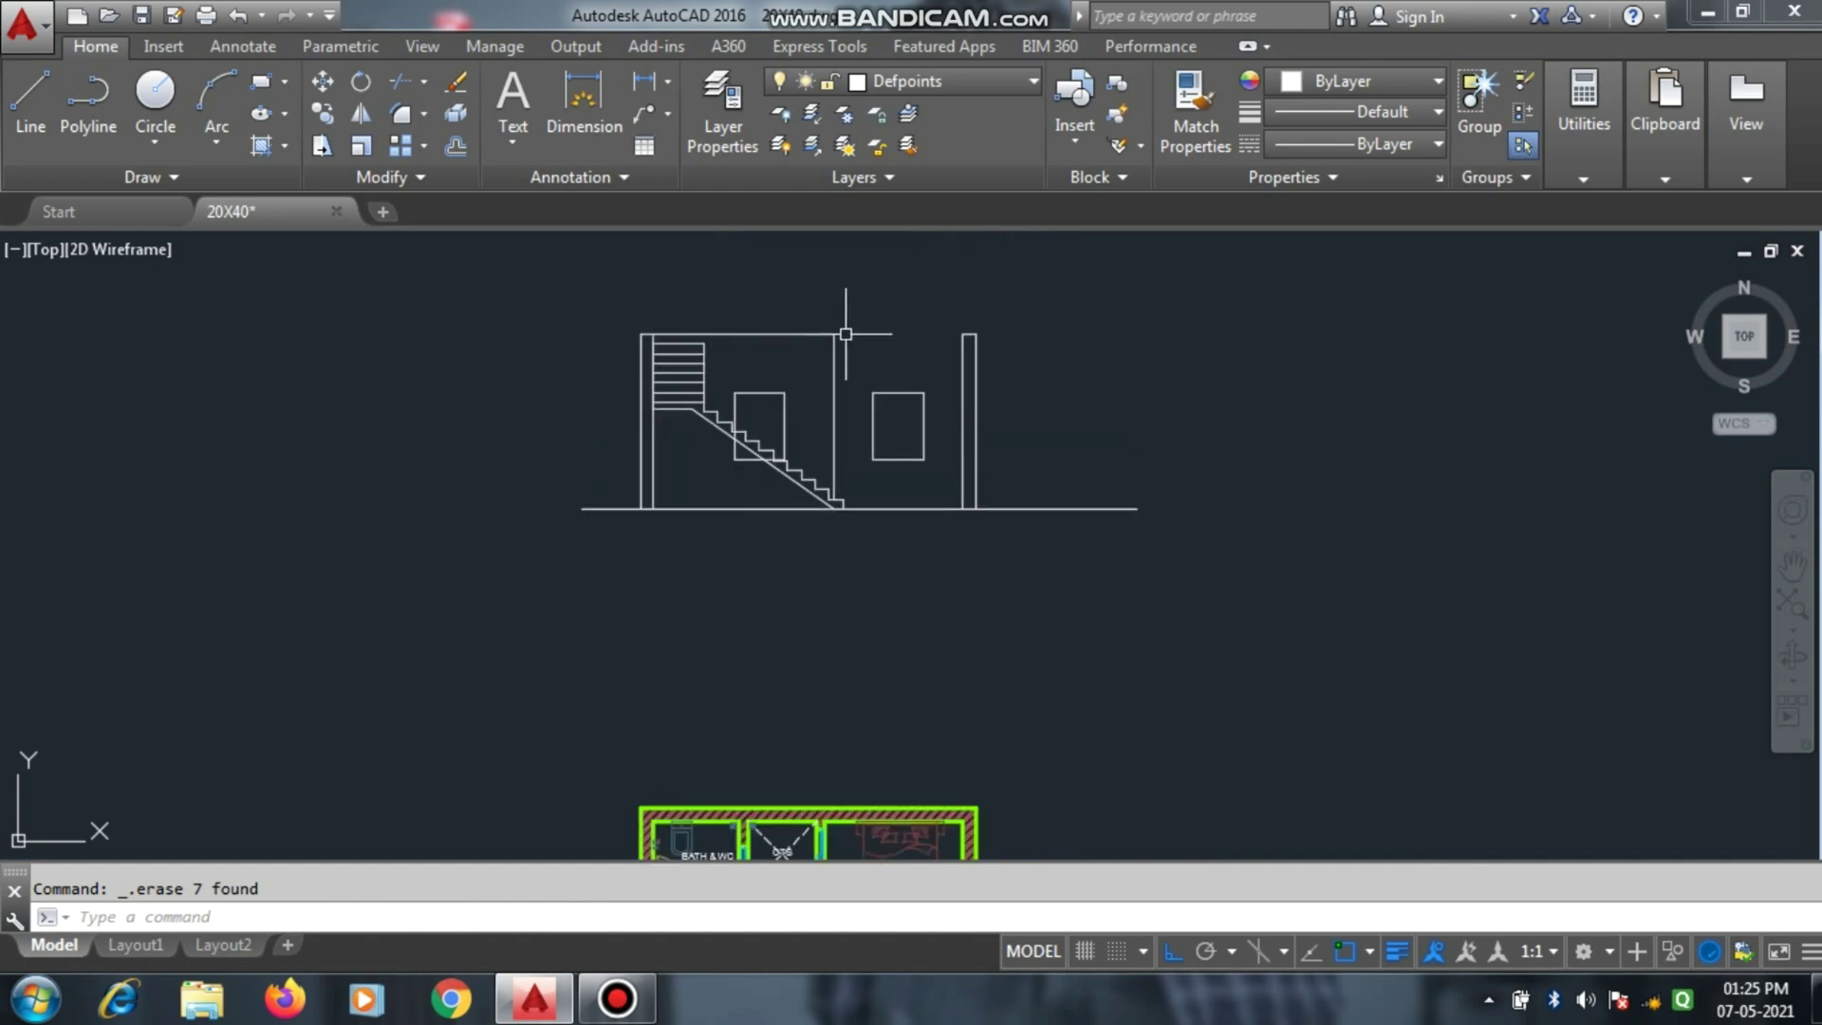
scroll(846, 334, down, 4)
scroll(811, 308, up, 4)
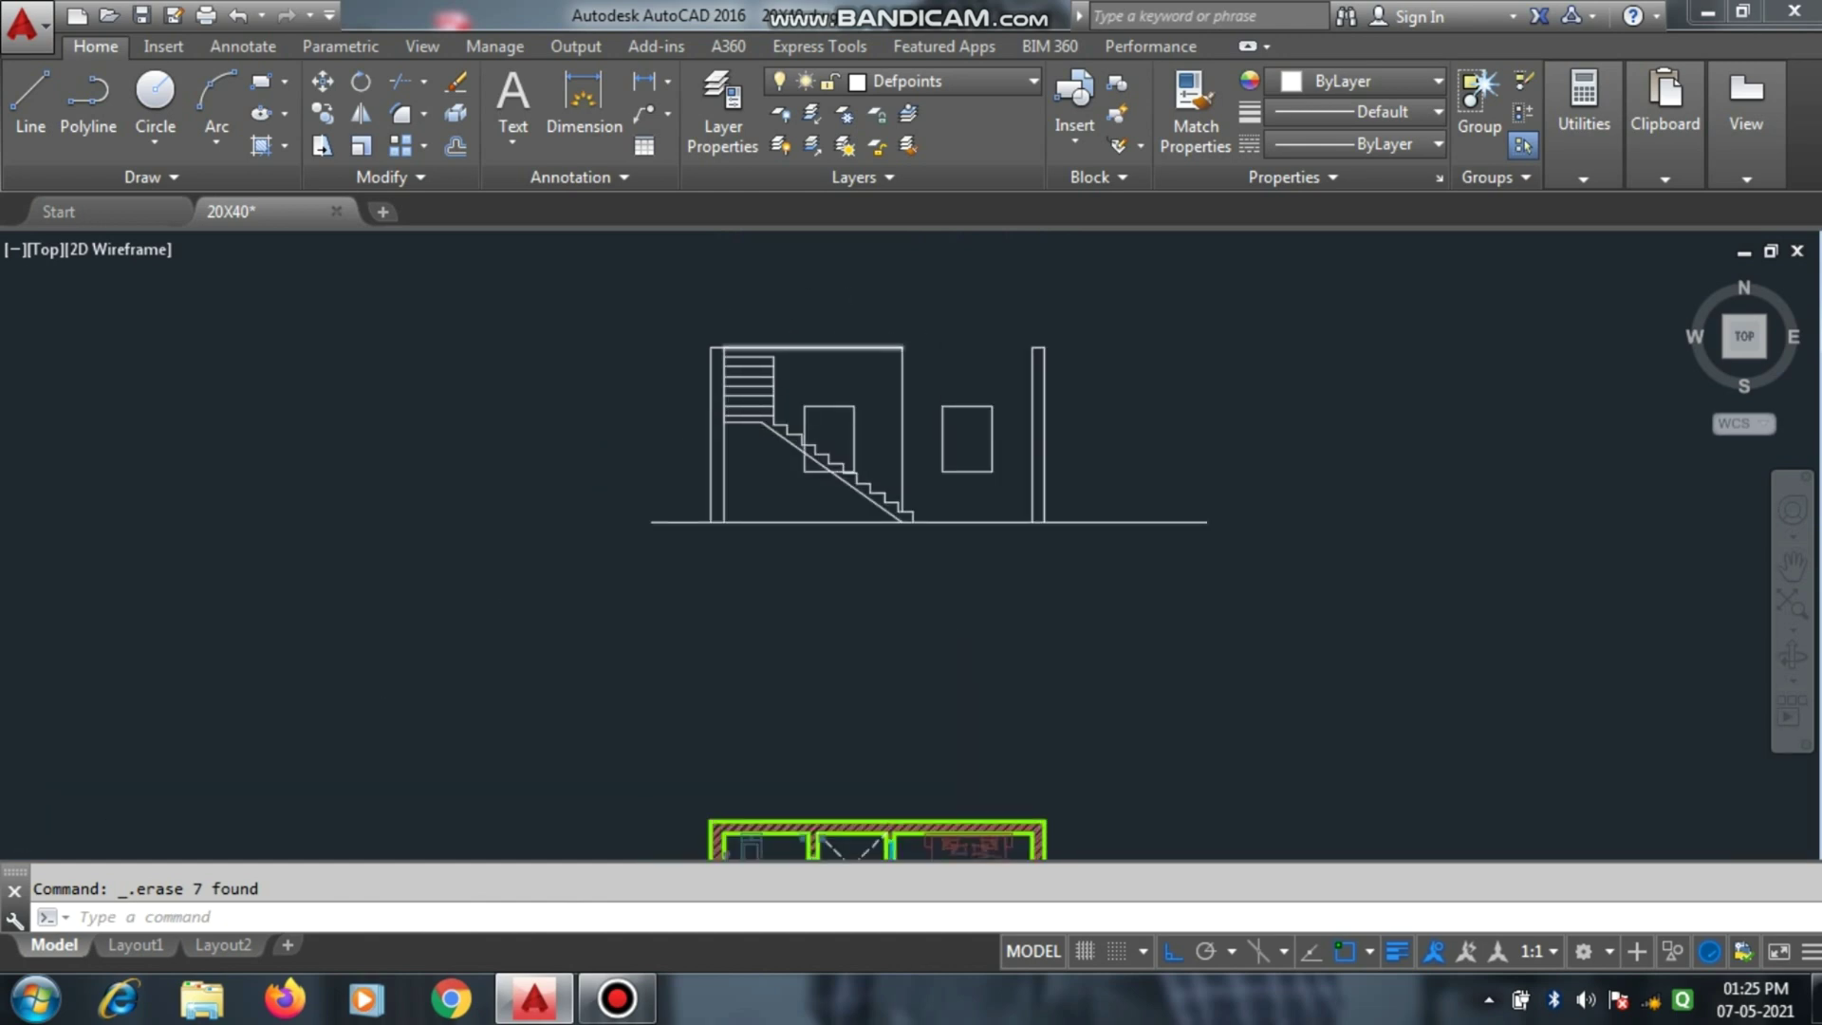
scroll(757, 344, up, 6)
scroll(780, 478, down, 2)
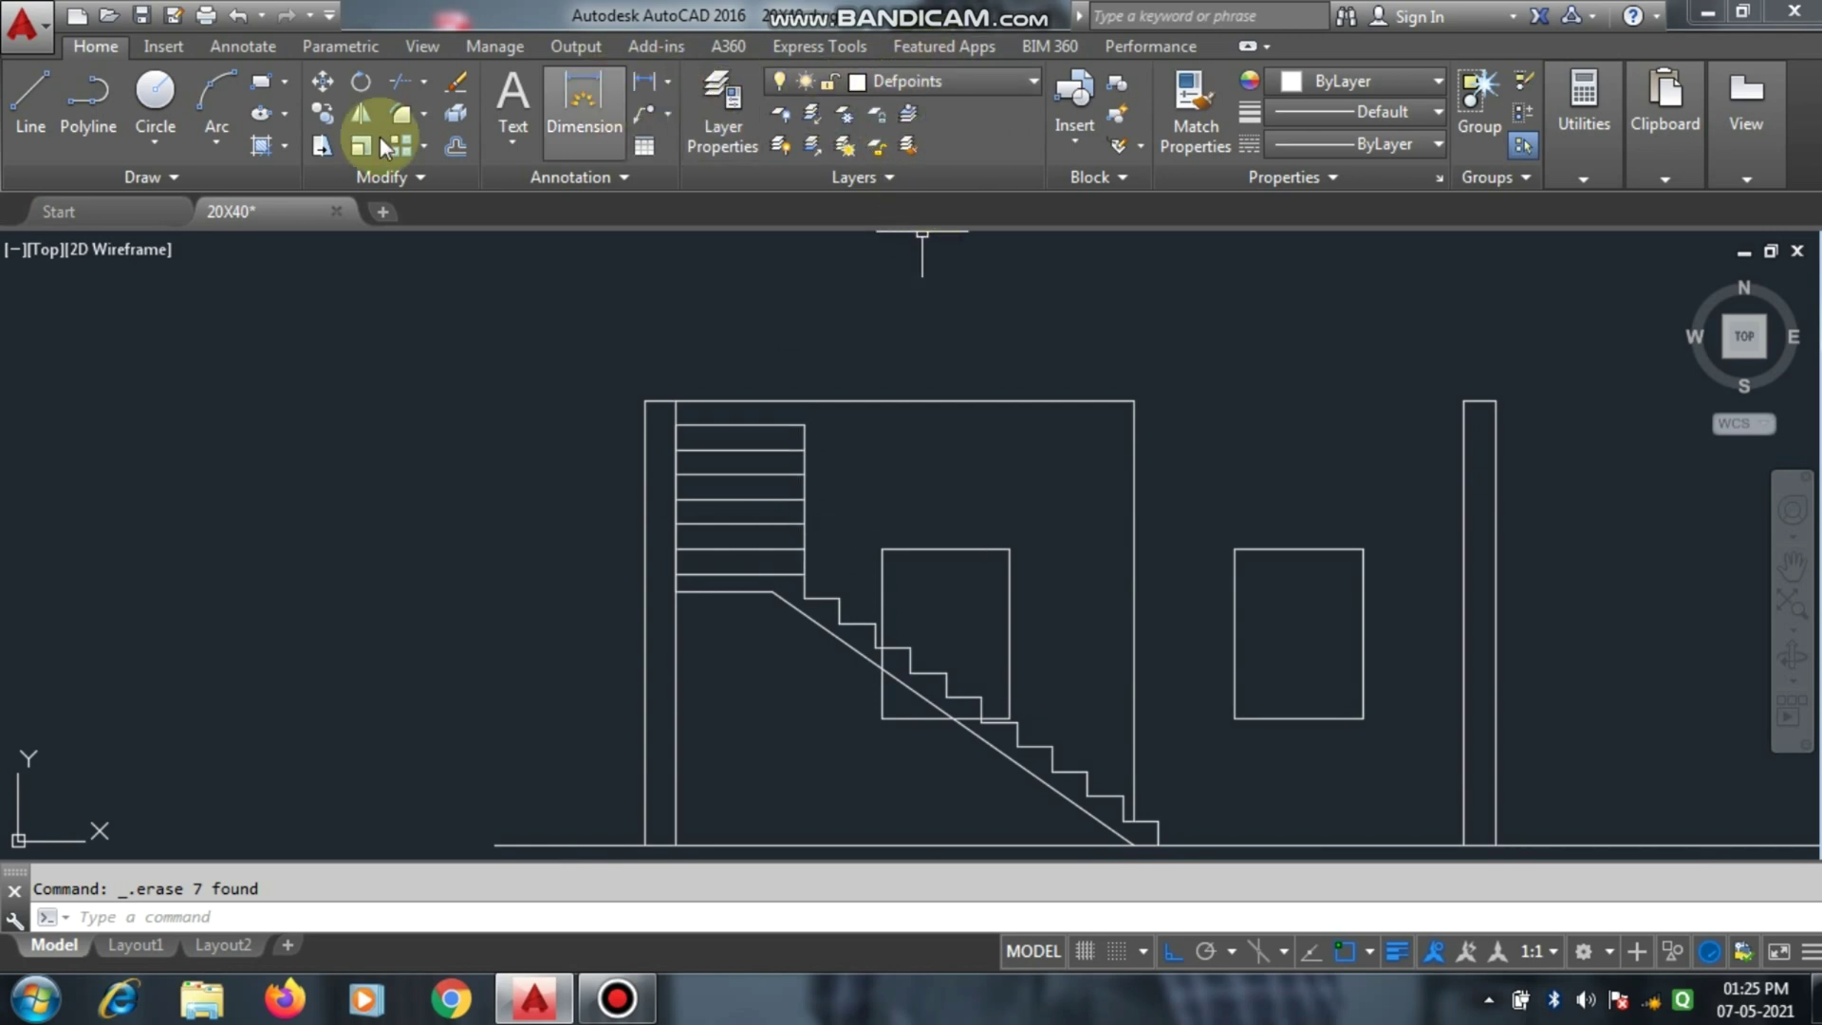
scroll(634, 388, up, 2)
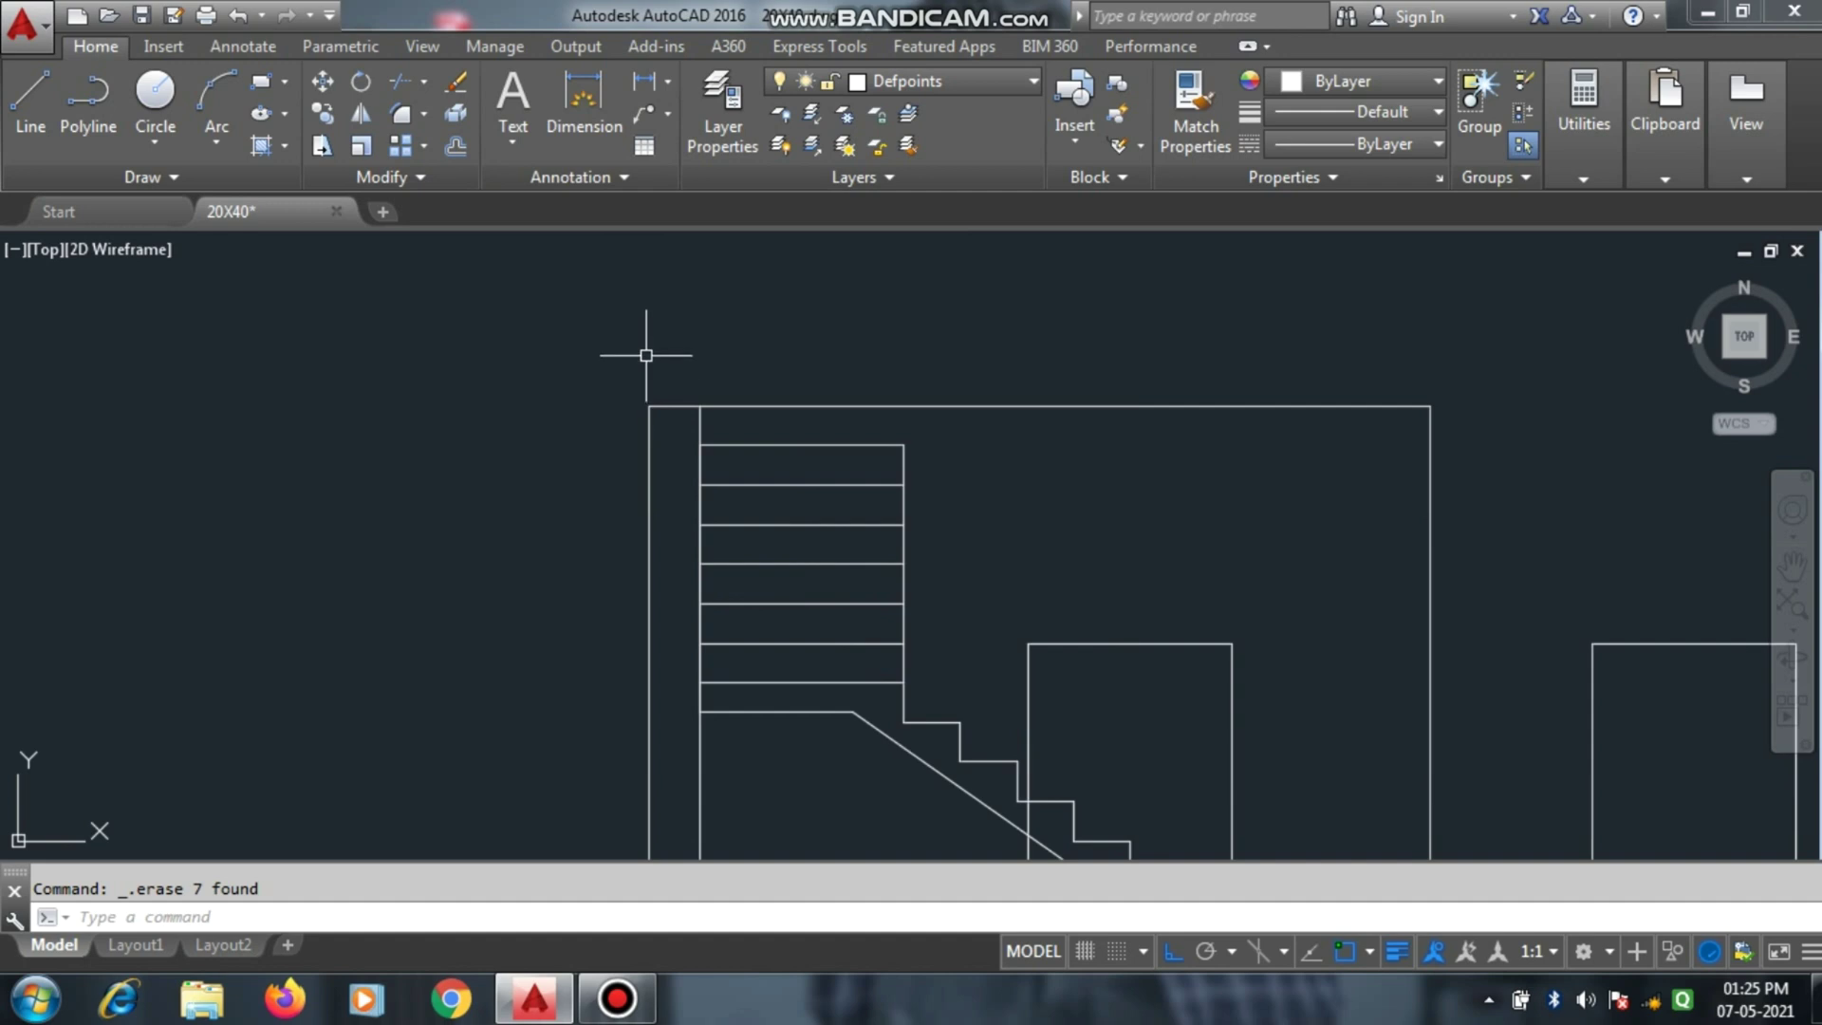
Draw a 3'9" high extension on top of the staircase-side outer wall, keeping the wall's full thickness.
text(LINE Specify first point:)
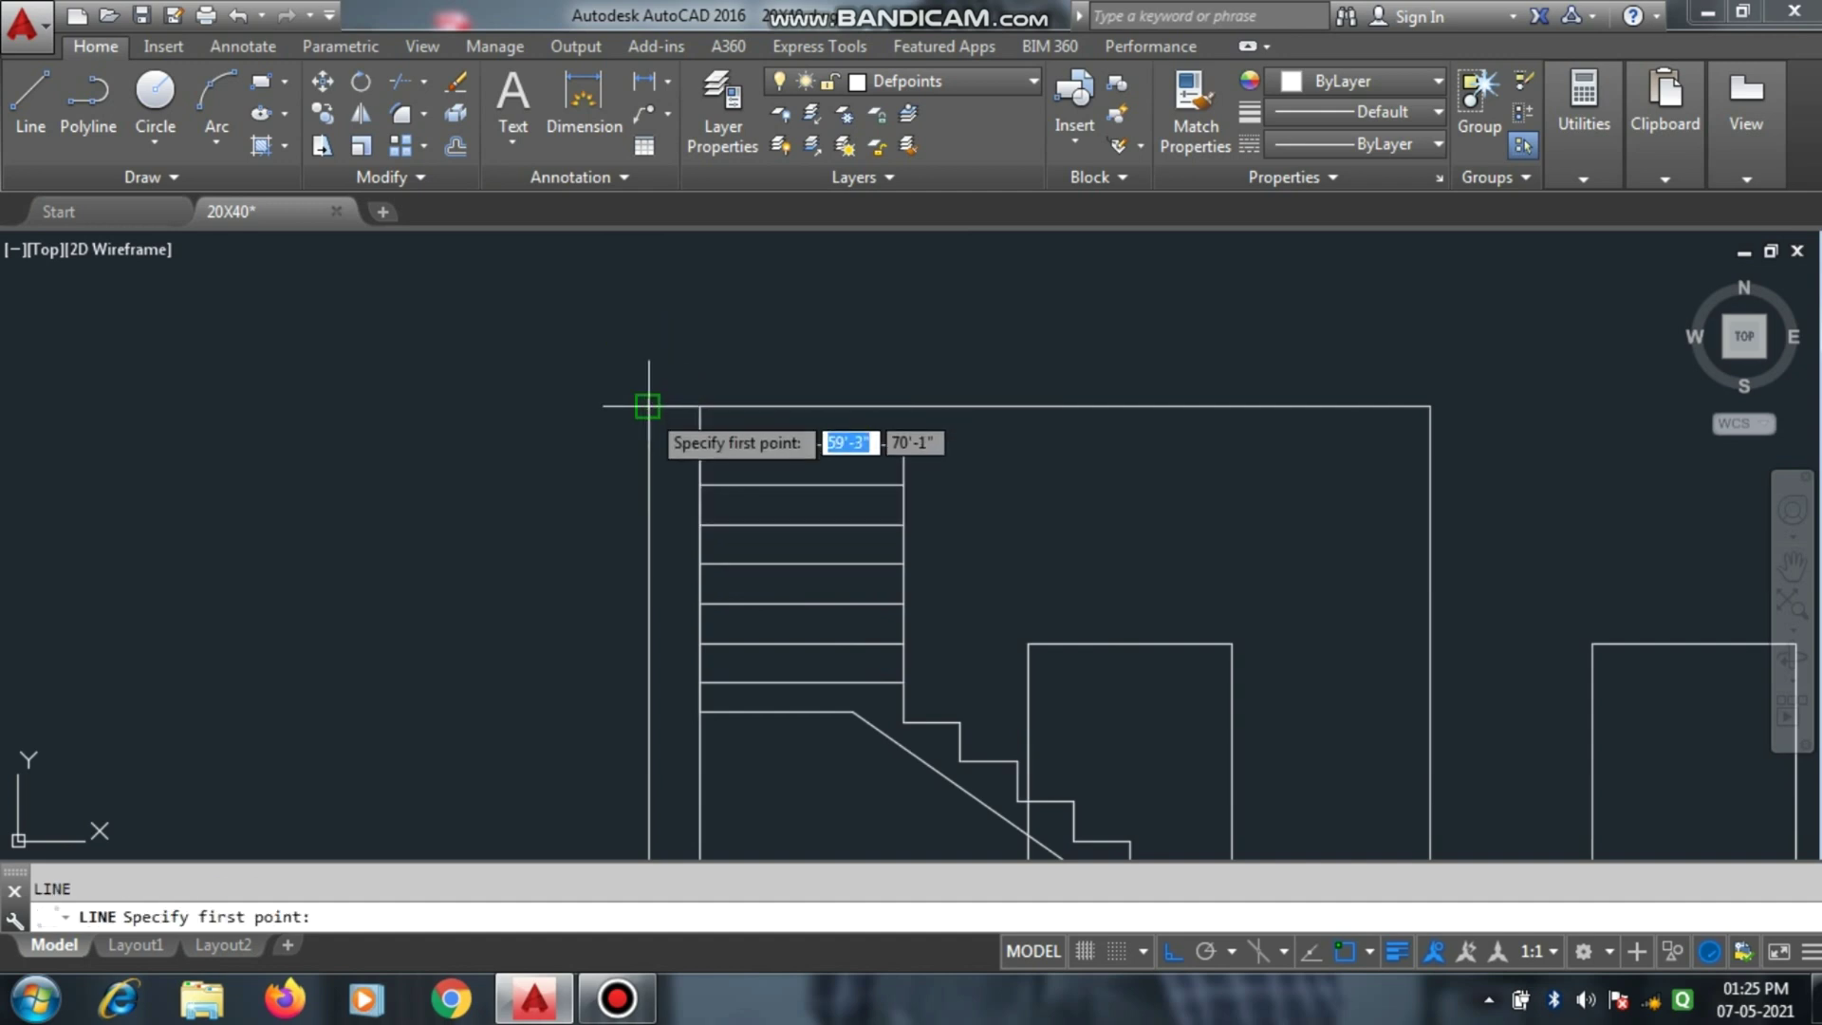
click(647, 406)
scroll(645, 455, down, 2)
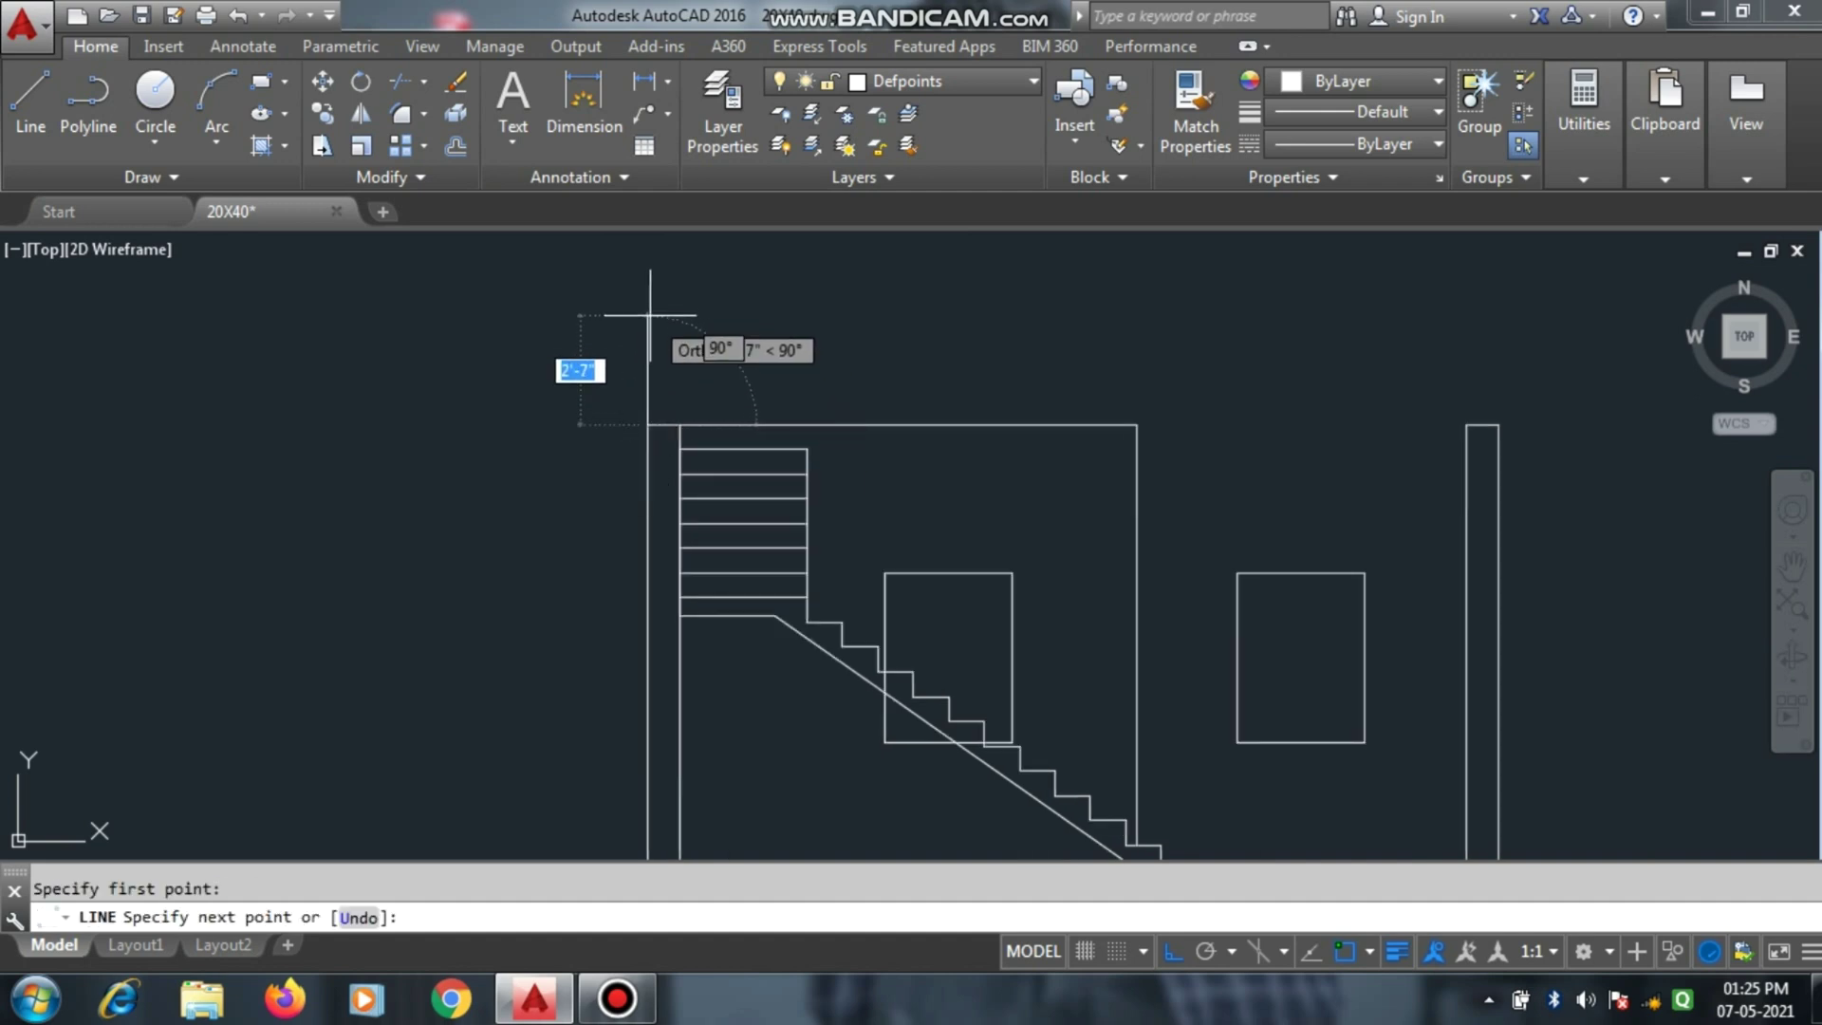
scroll(650, 314, up, 2)
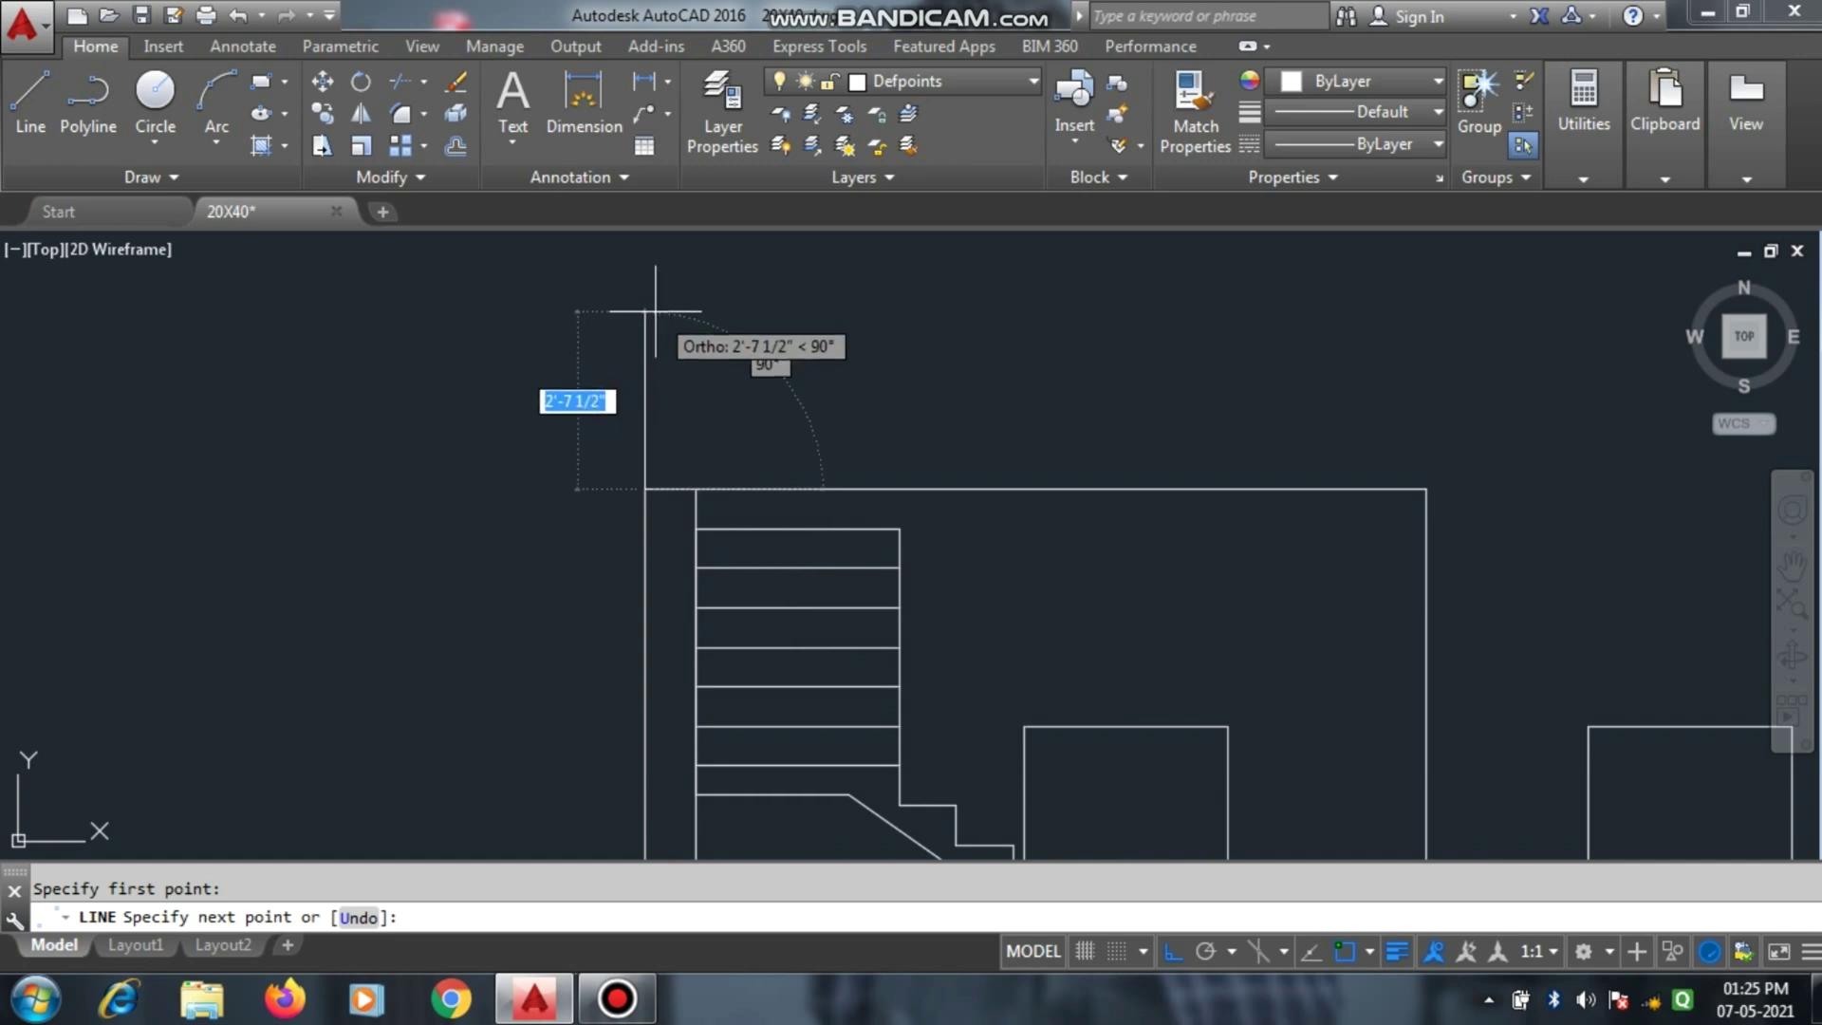
key(BackSpace)
text(3')
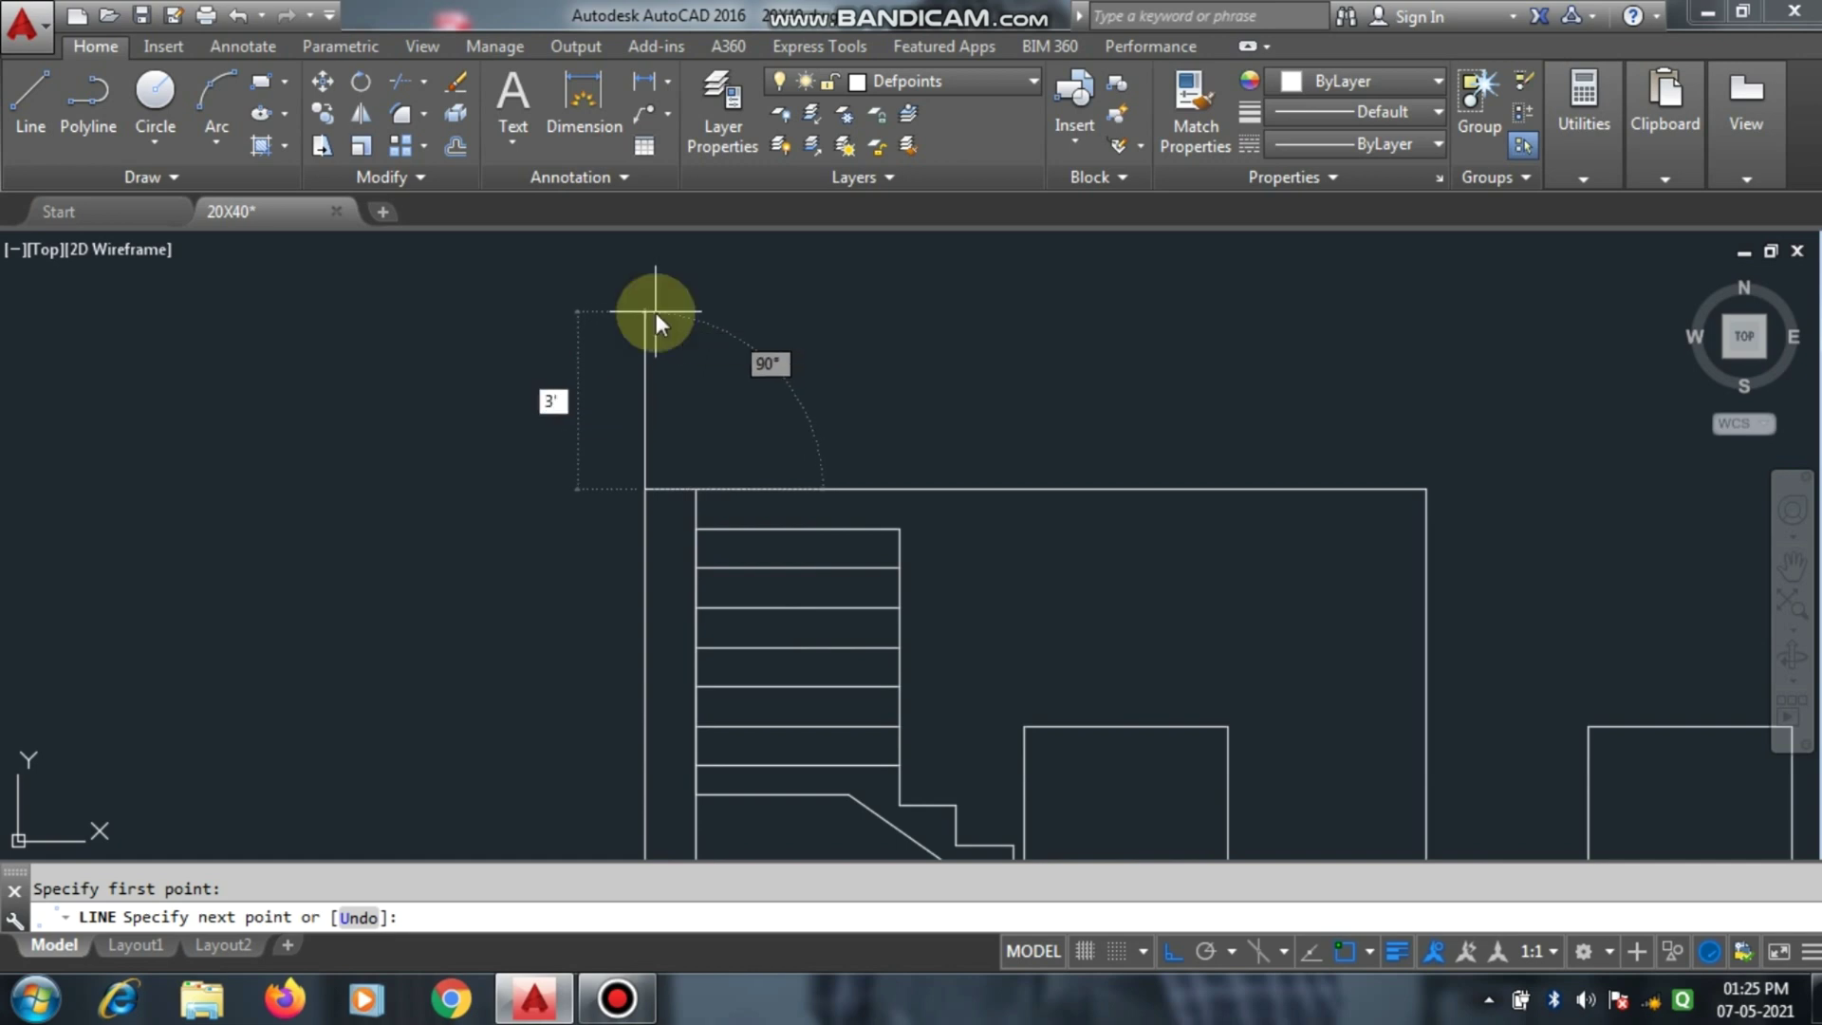
text(9")
key(Return)
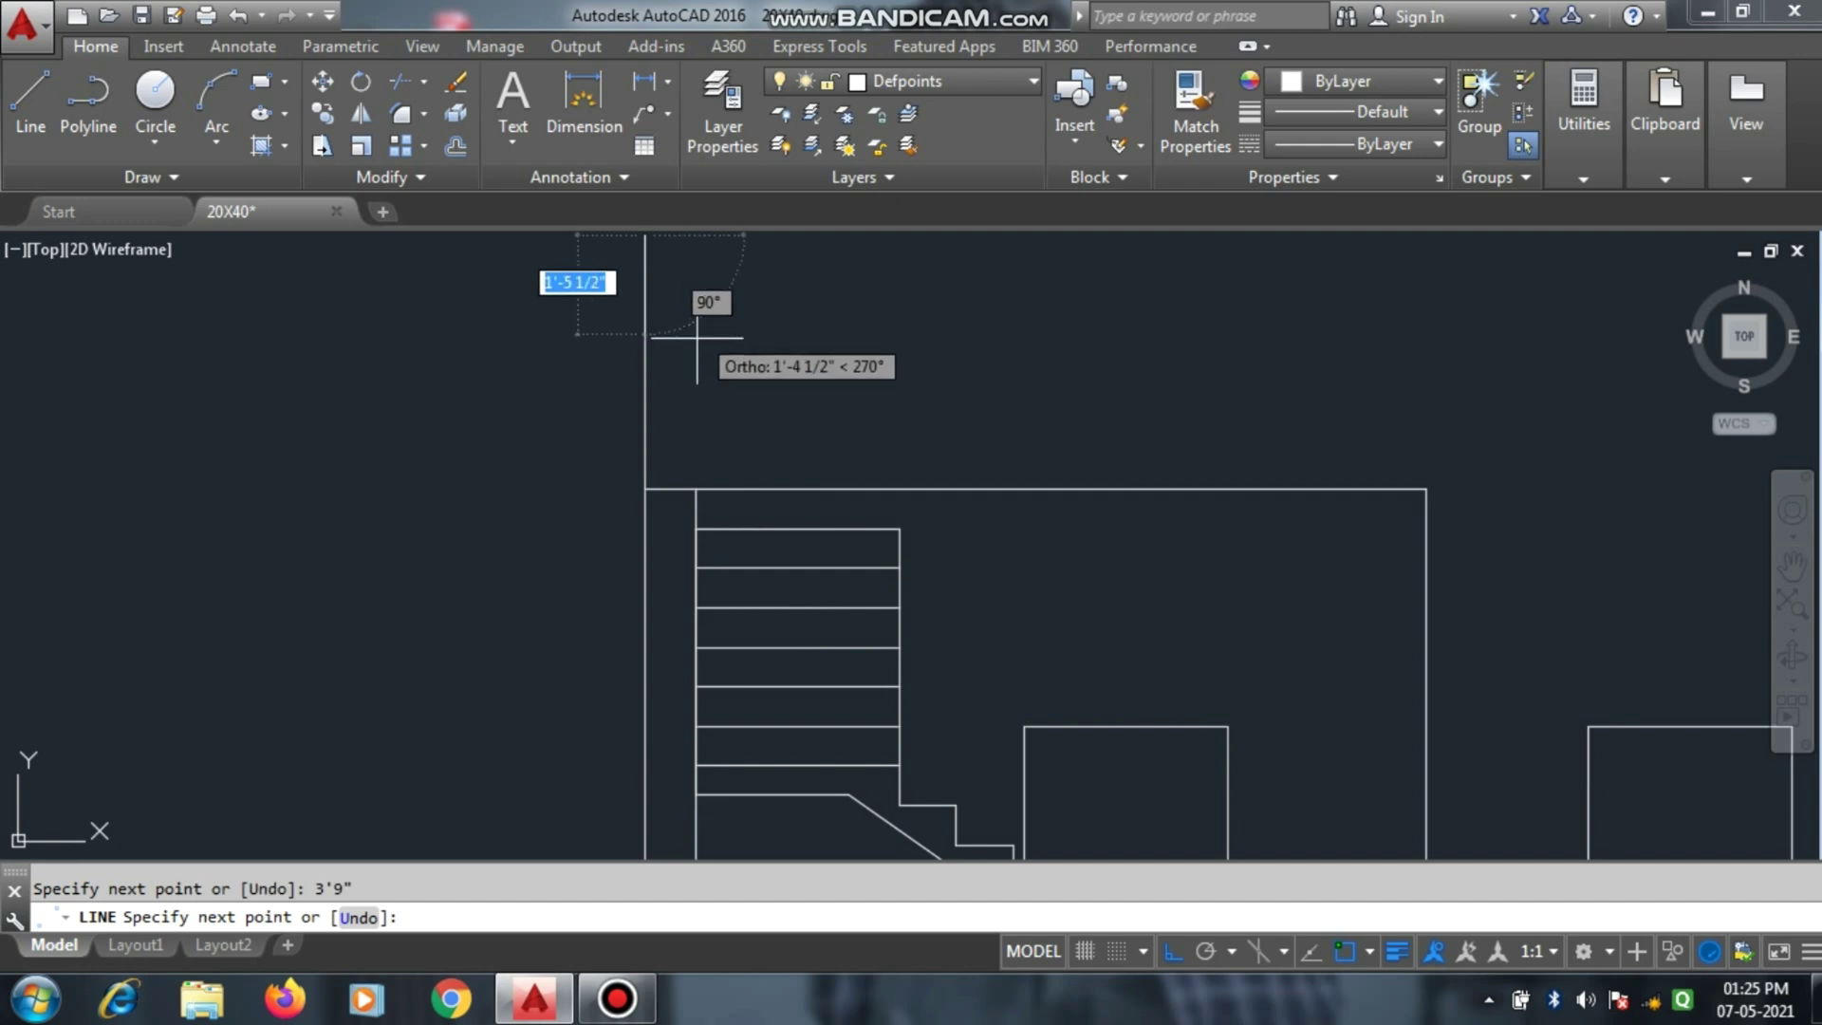
scroll(679, 455, down, 2)
scroll(712, 334, down, 2)
scroll(700, 324, up, 4)
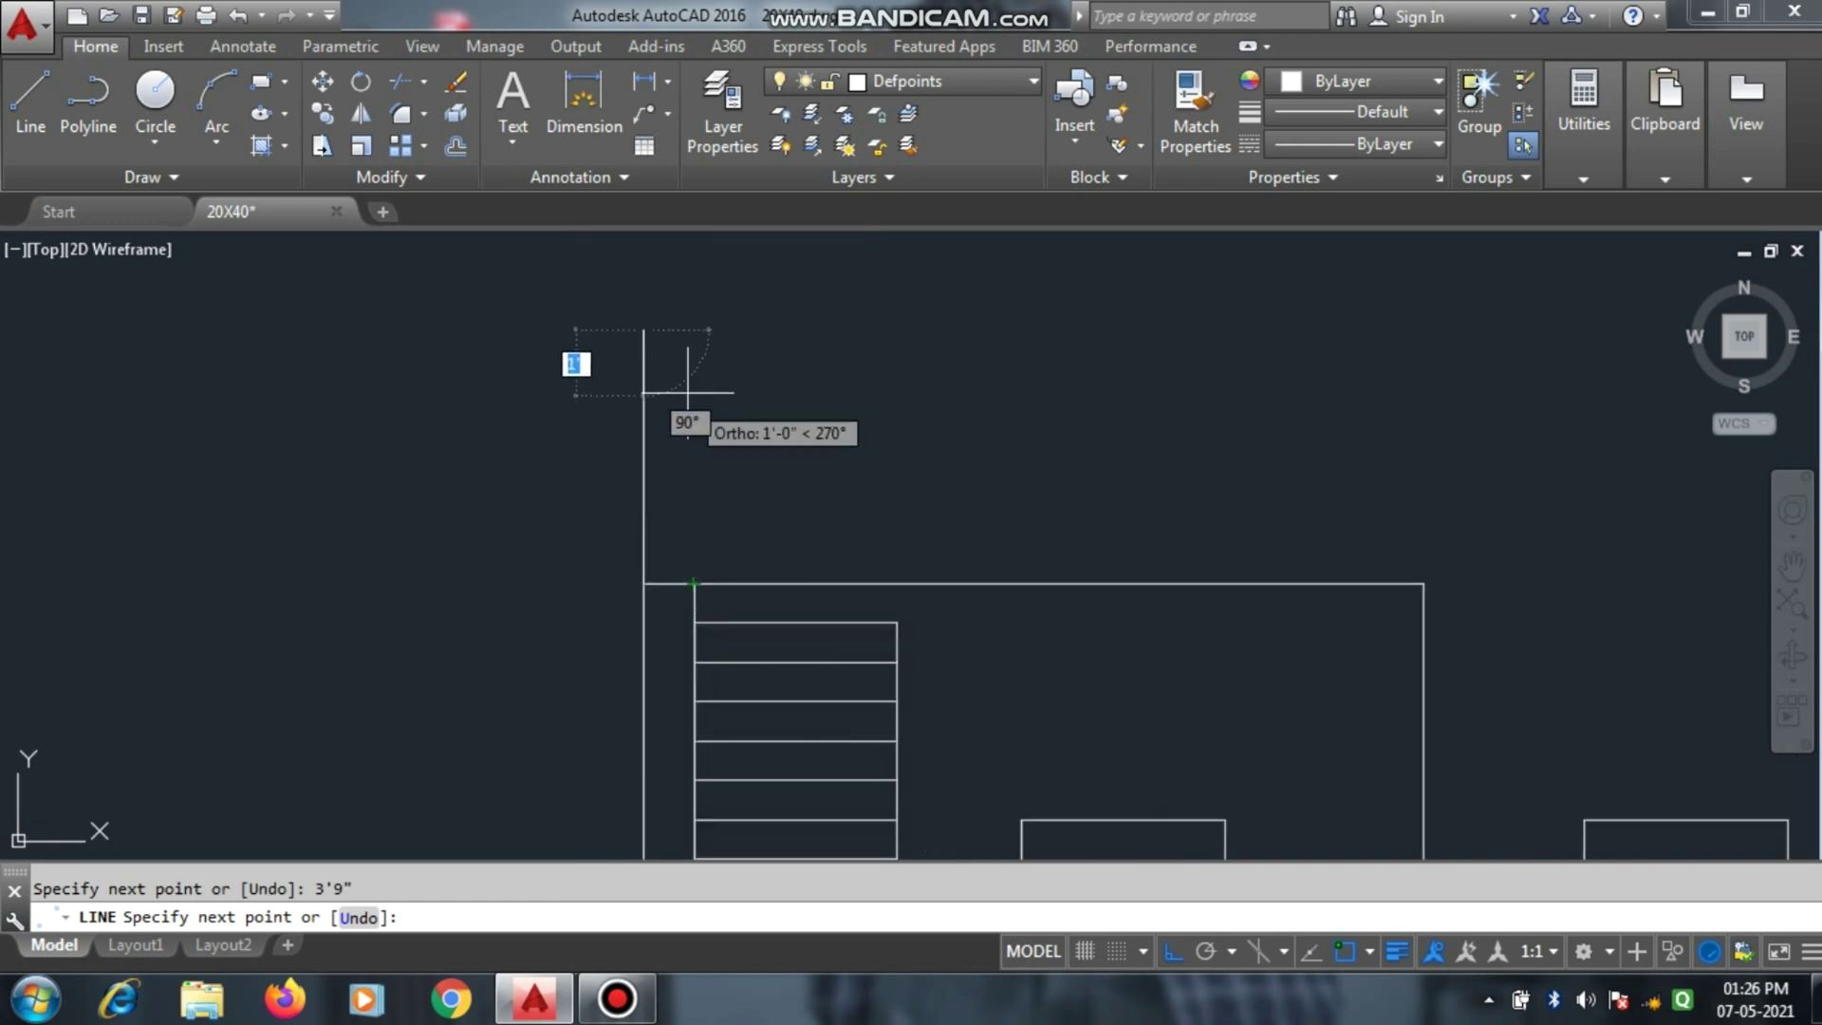
click(694, 331)
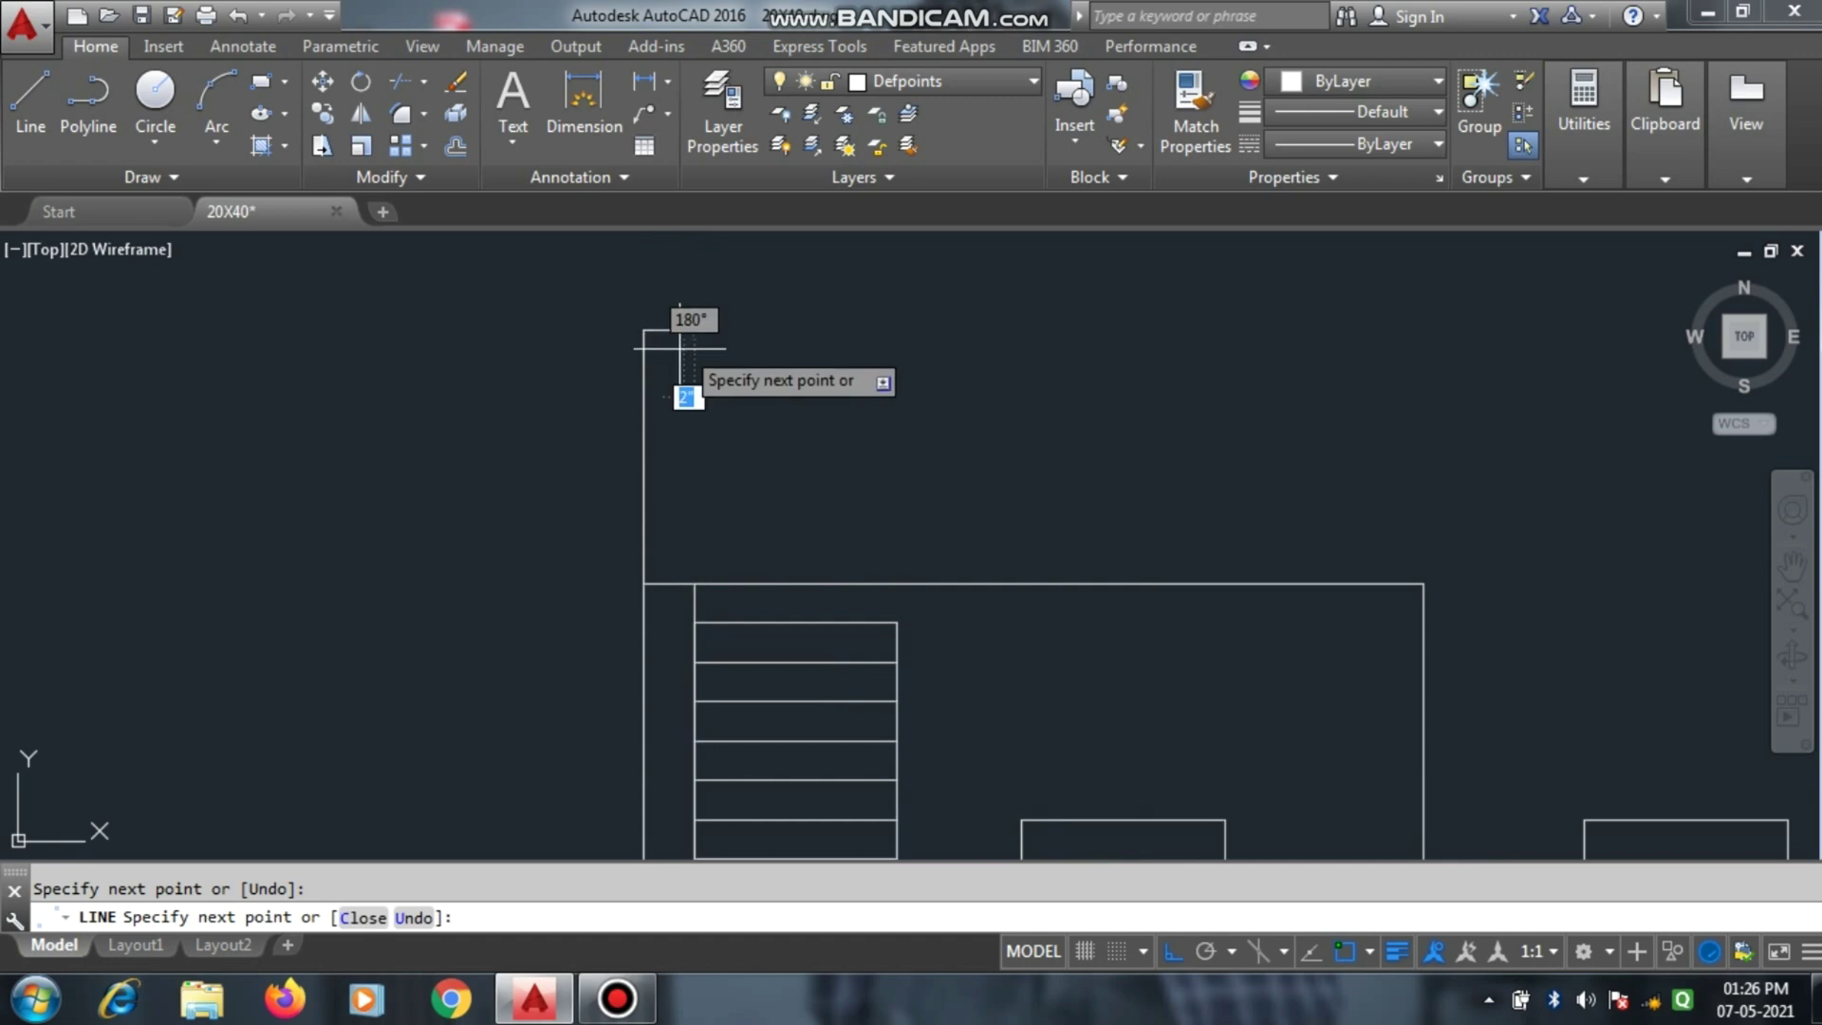
click(694, 580)
key(Escape)
Erase the short line separating the staircase-side outer wall from its extension.
click(670, 584)
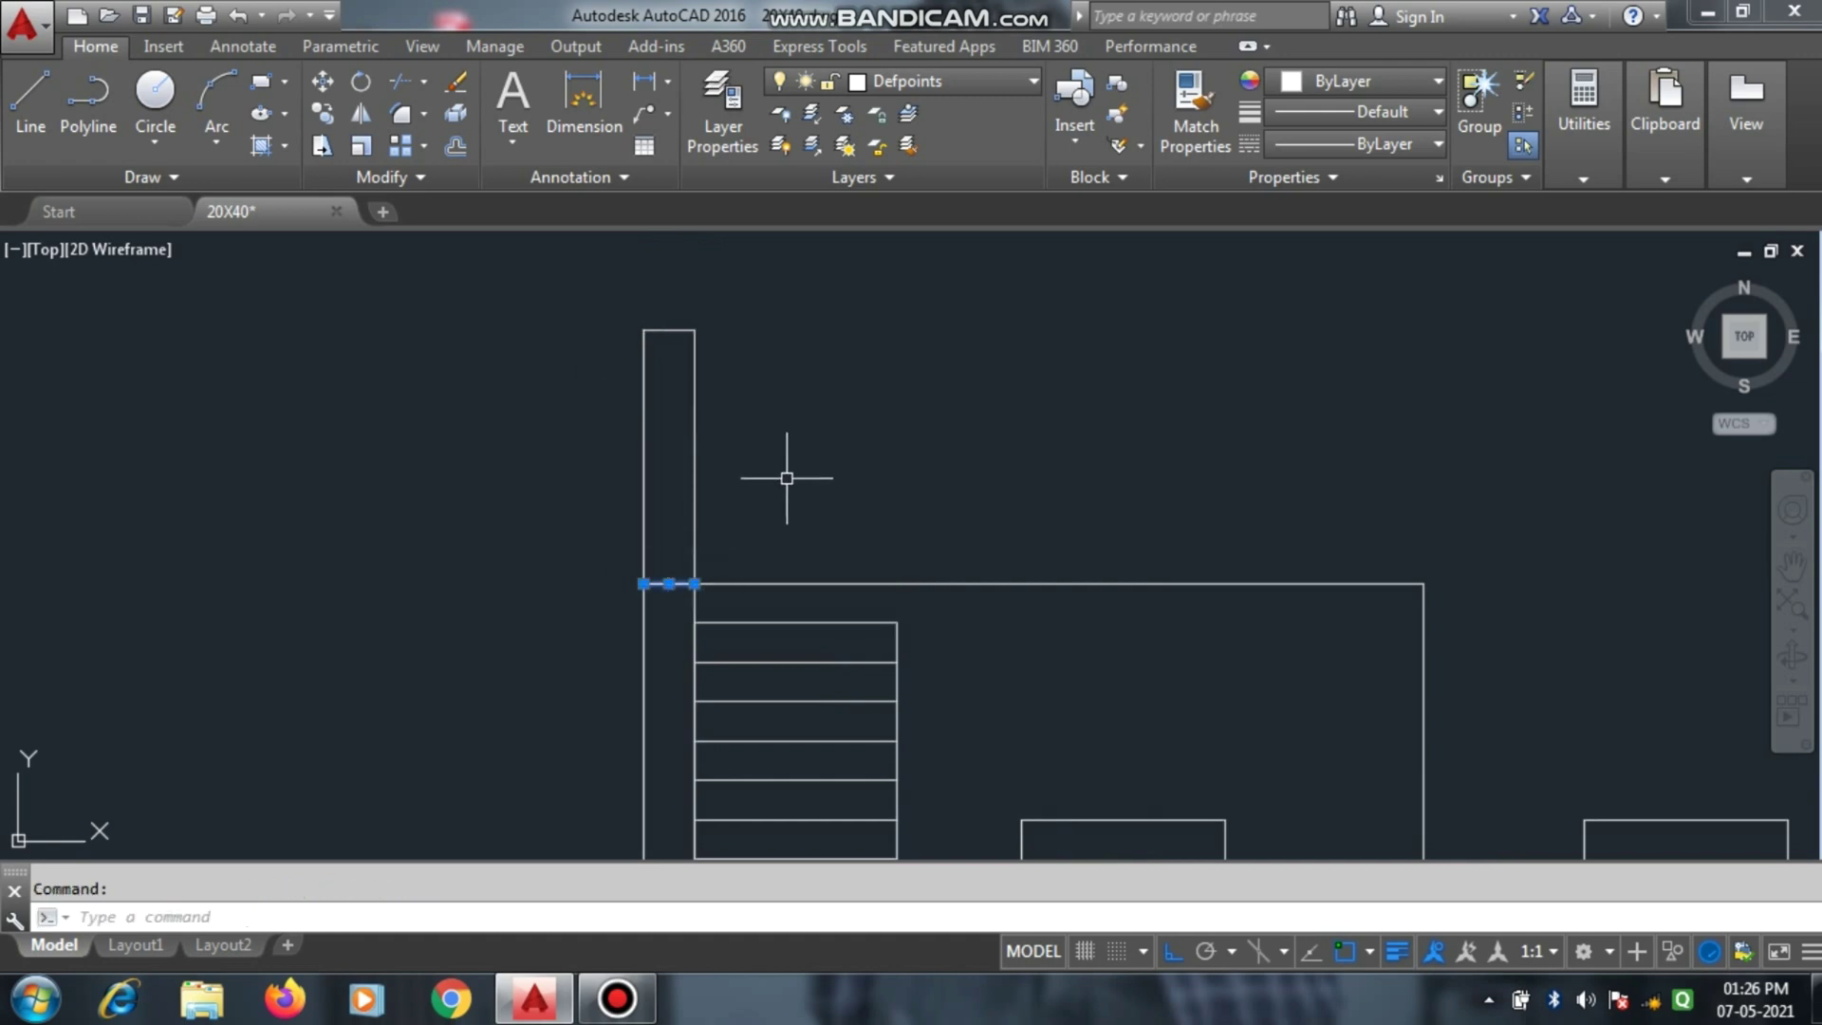
scroll(780, 482, down, 5)
scroll(767, 519, up, 5)
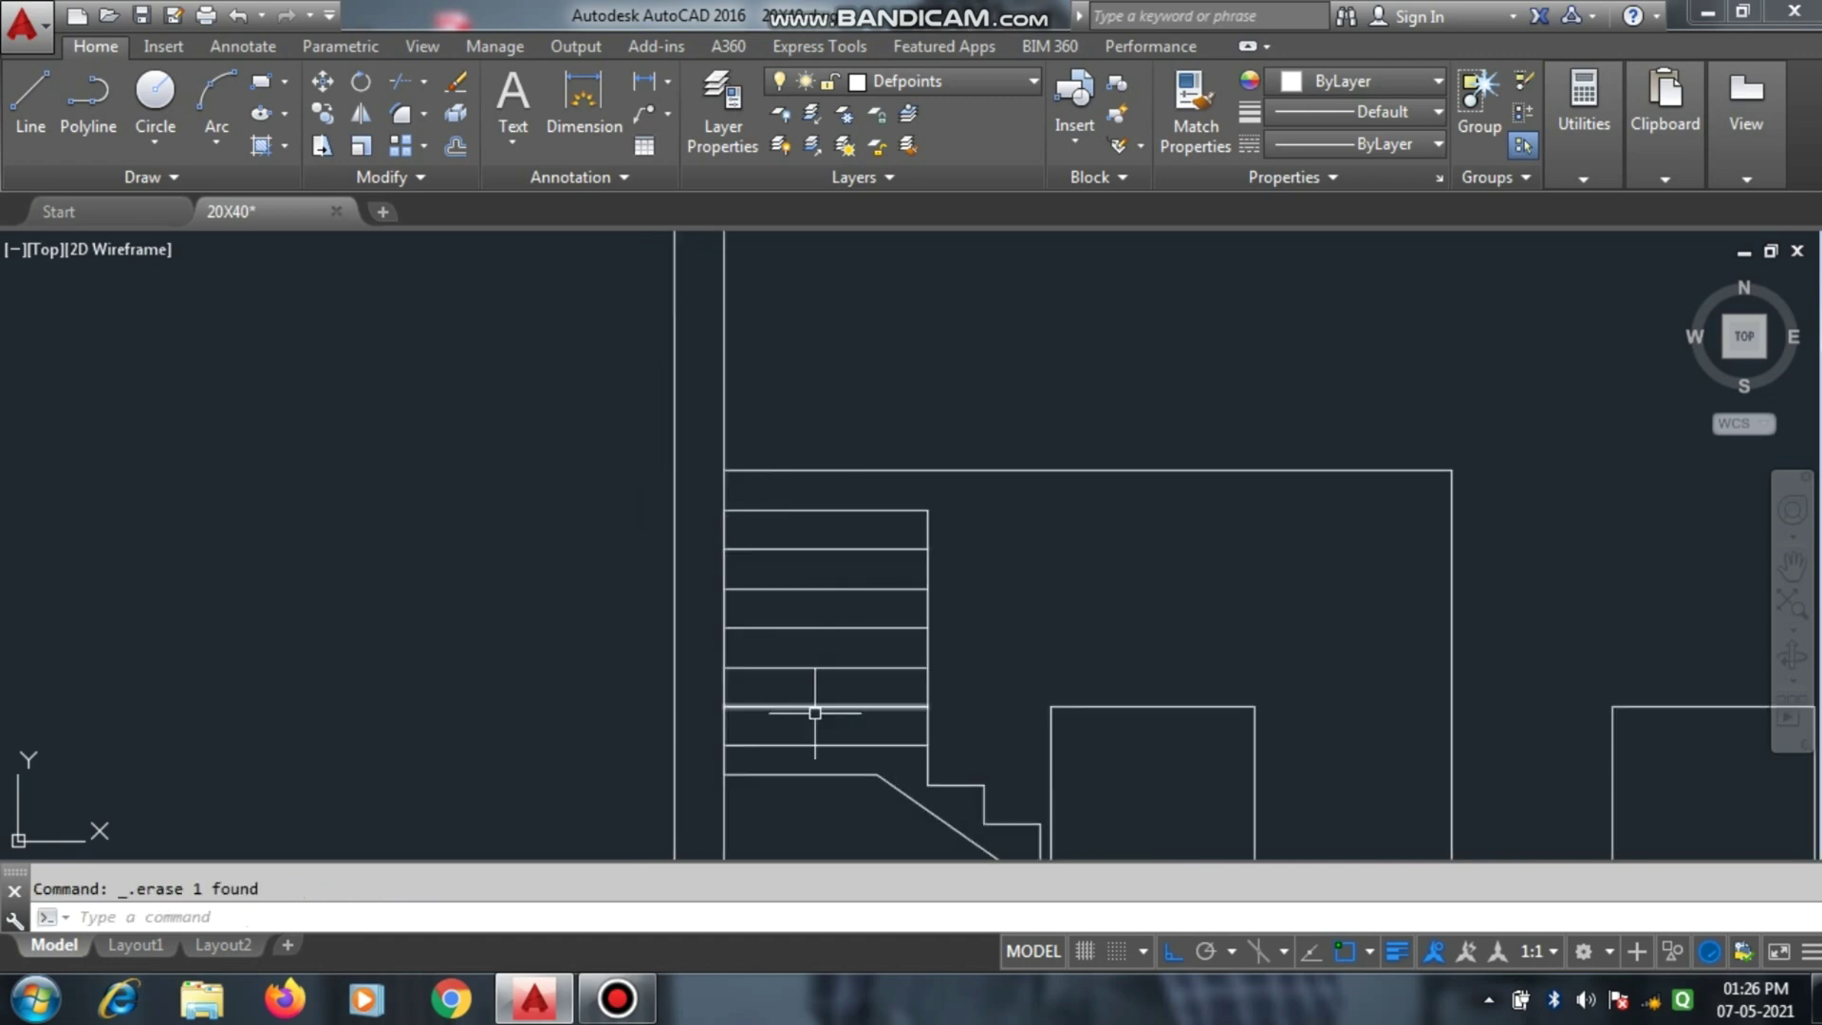
Draw a three-sided outline 3'9" high and 7'9" wide on the top line, from the stair edge to the middle vertical line.
scroll(746, 607, down, 4)
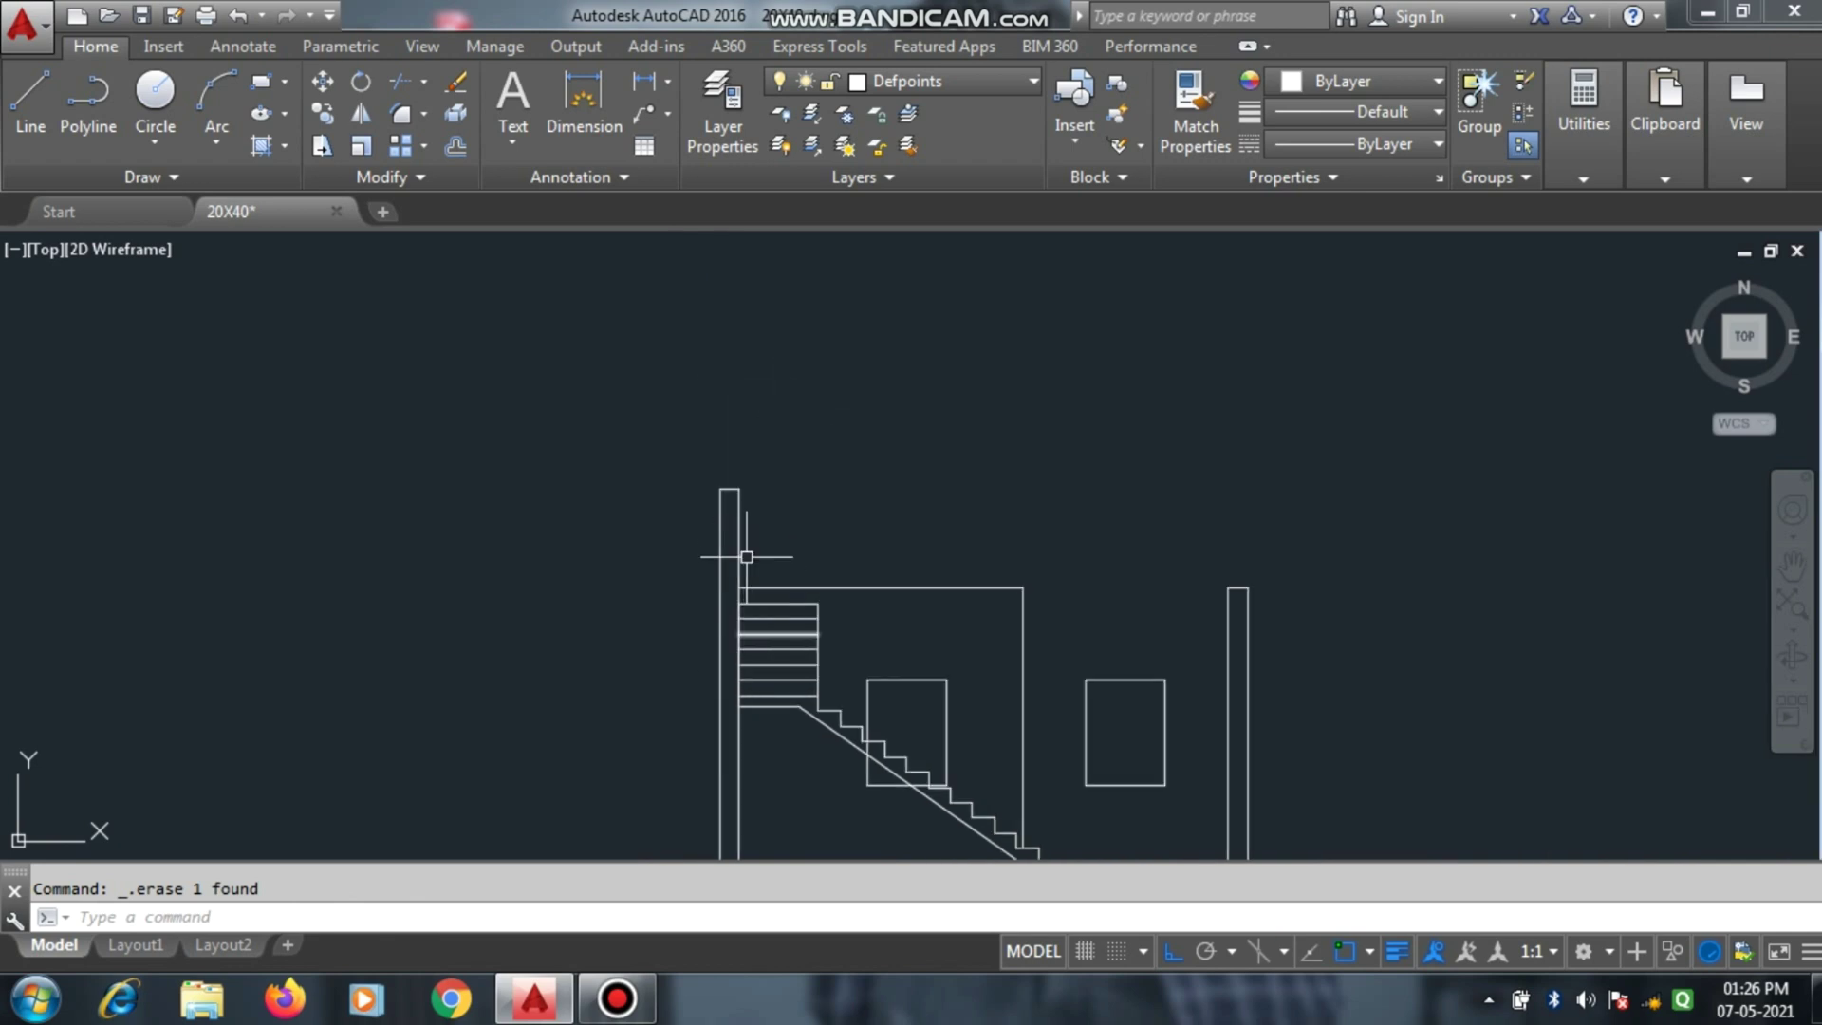
scroll(744, 557, up, 4)
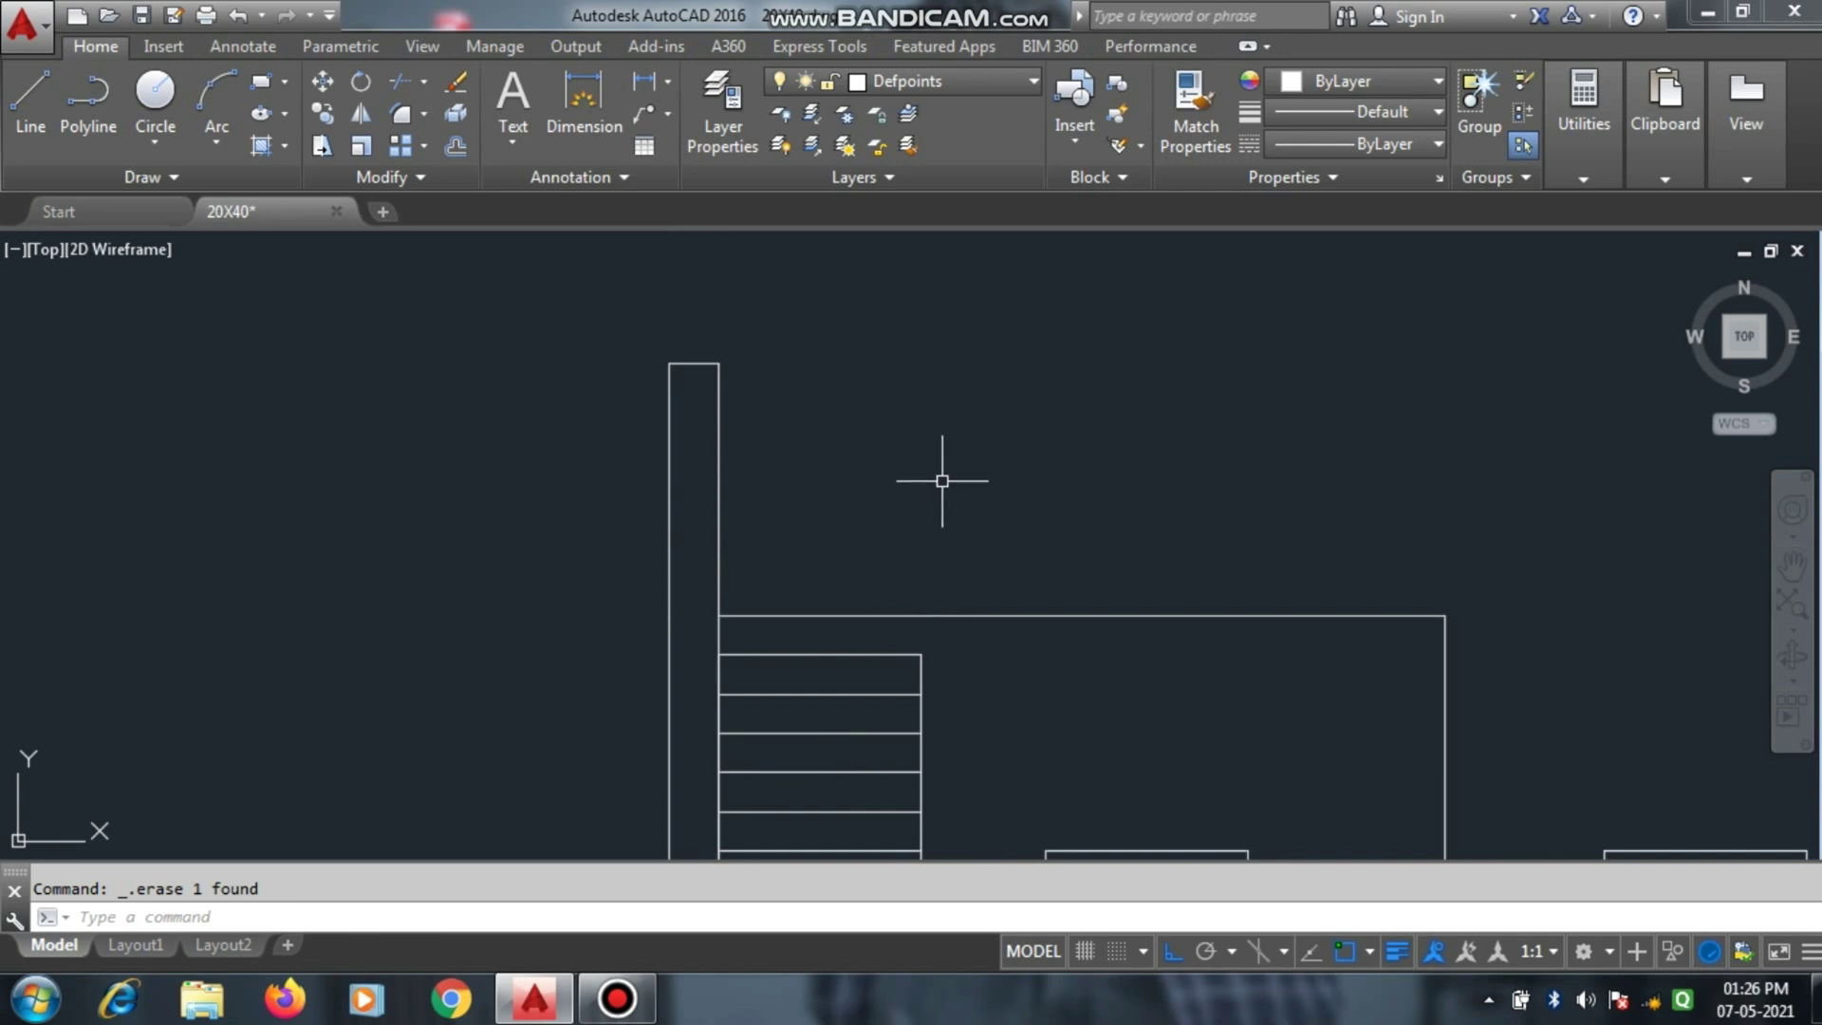
text(l)
key(Return)
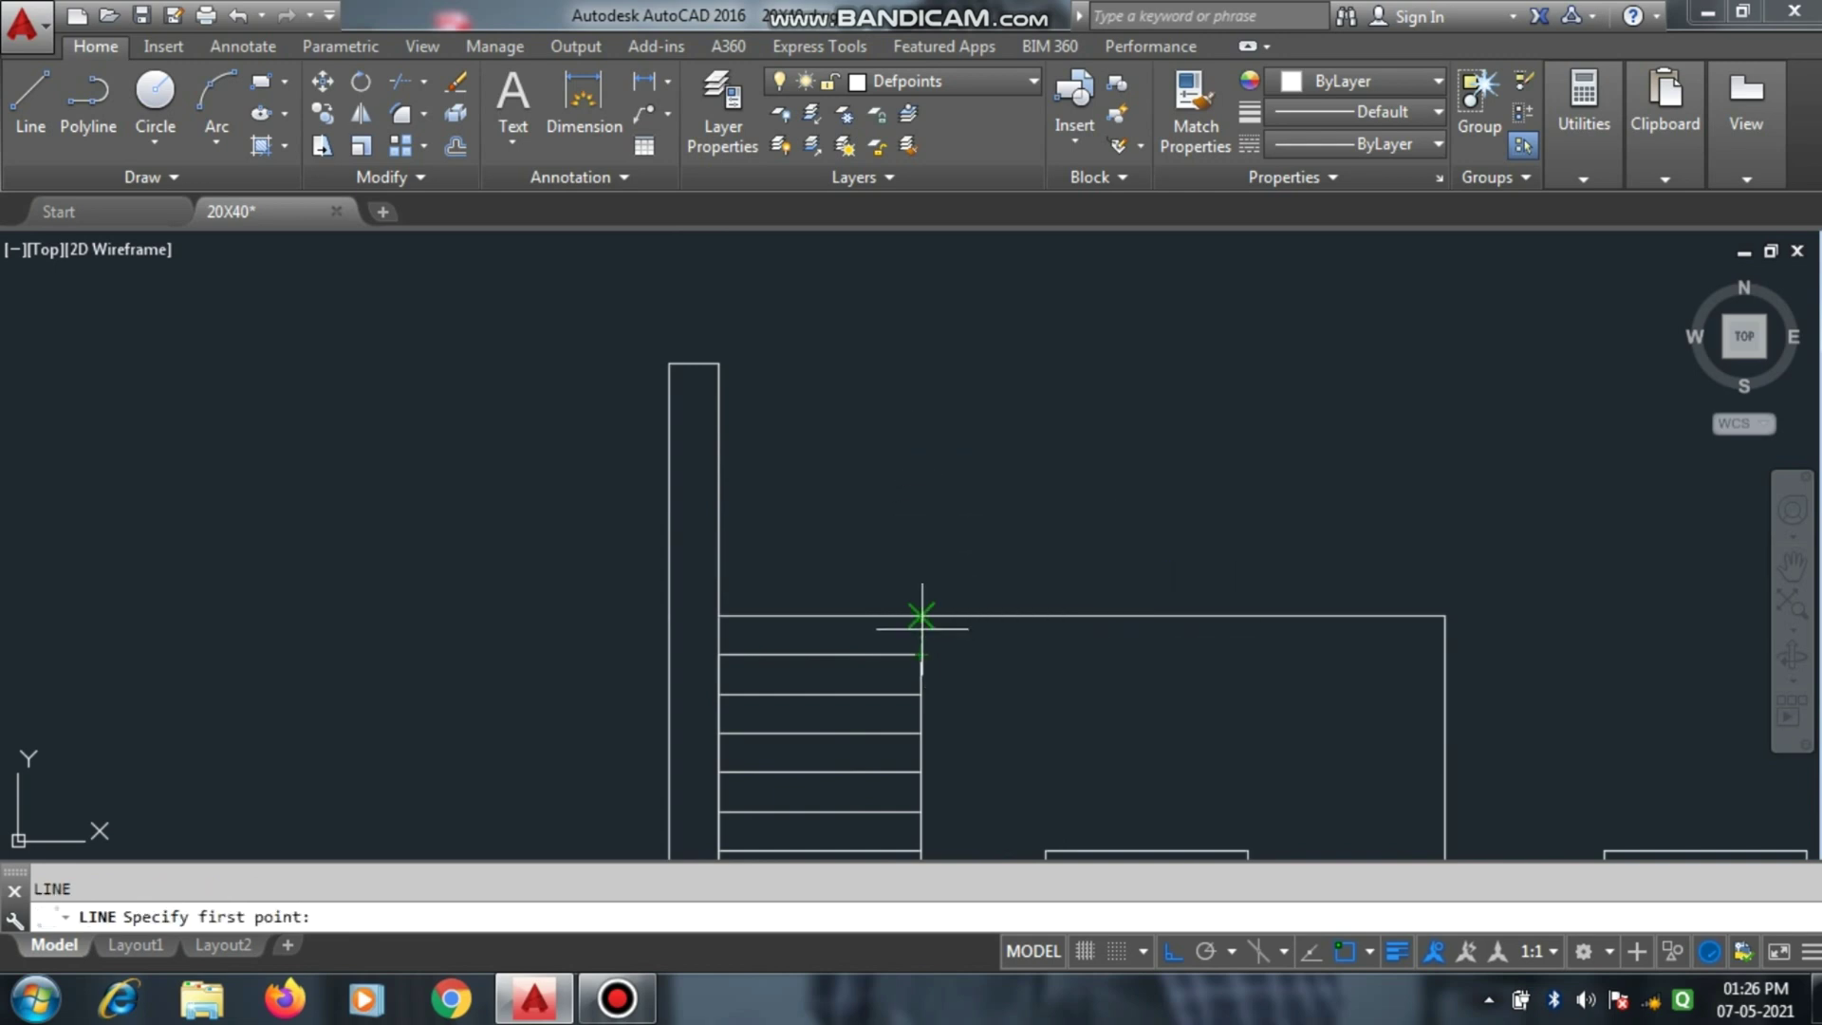
click(920, 615)
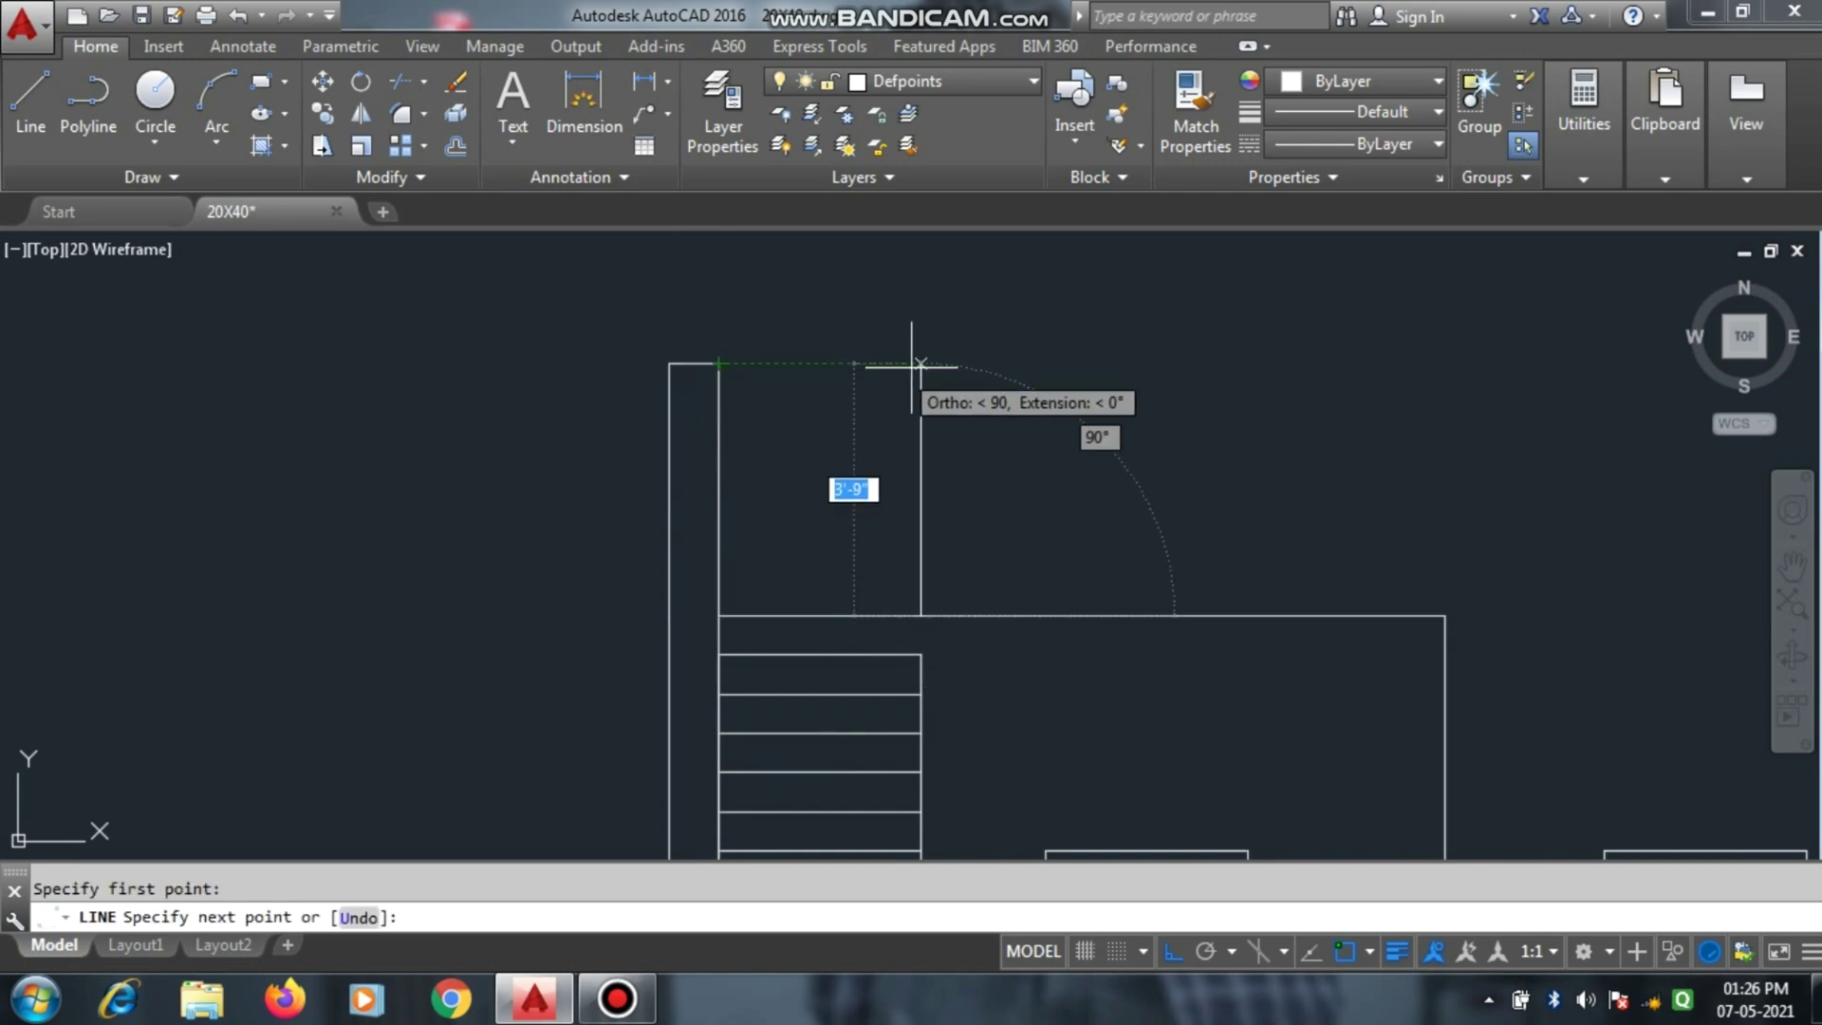
click(920, 363)
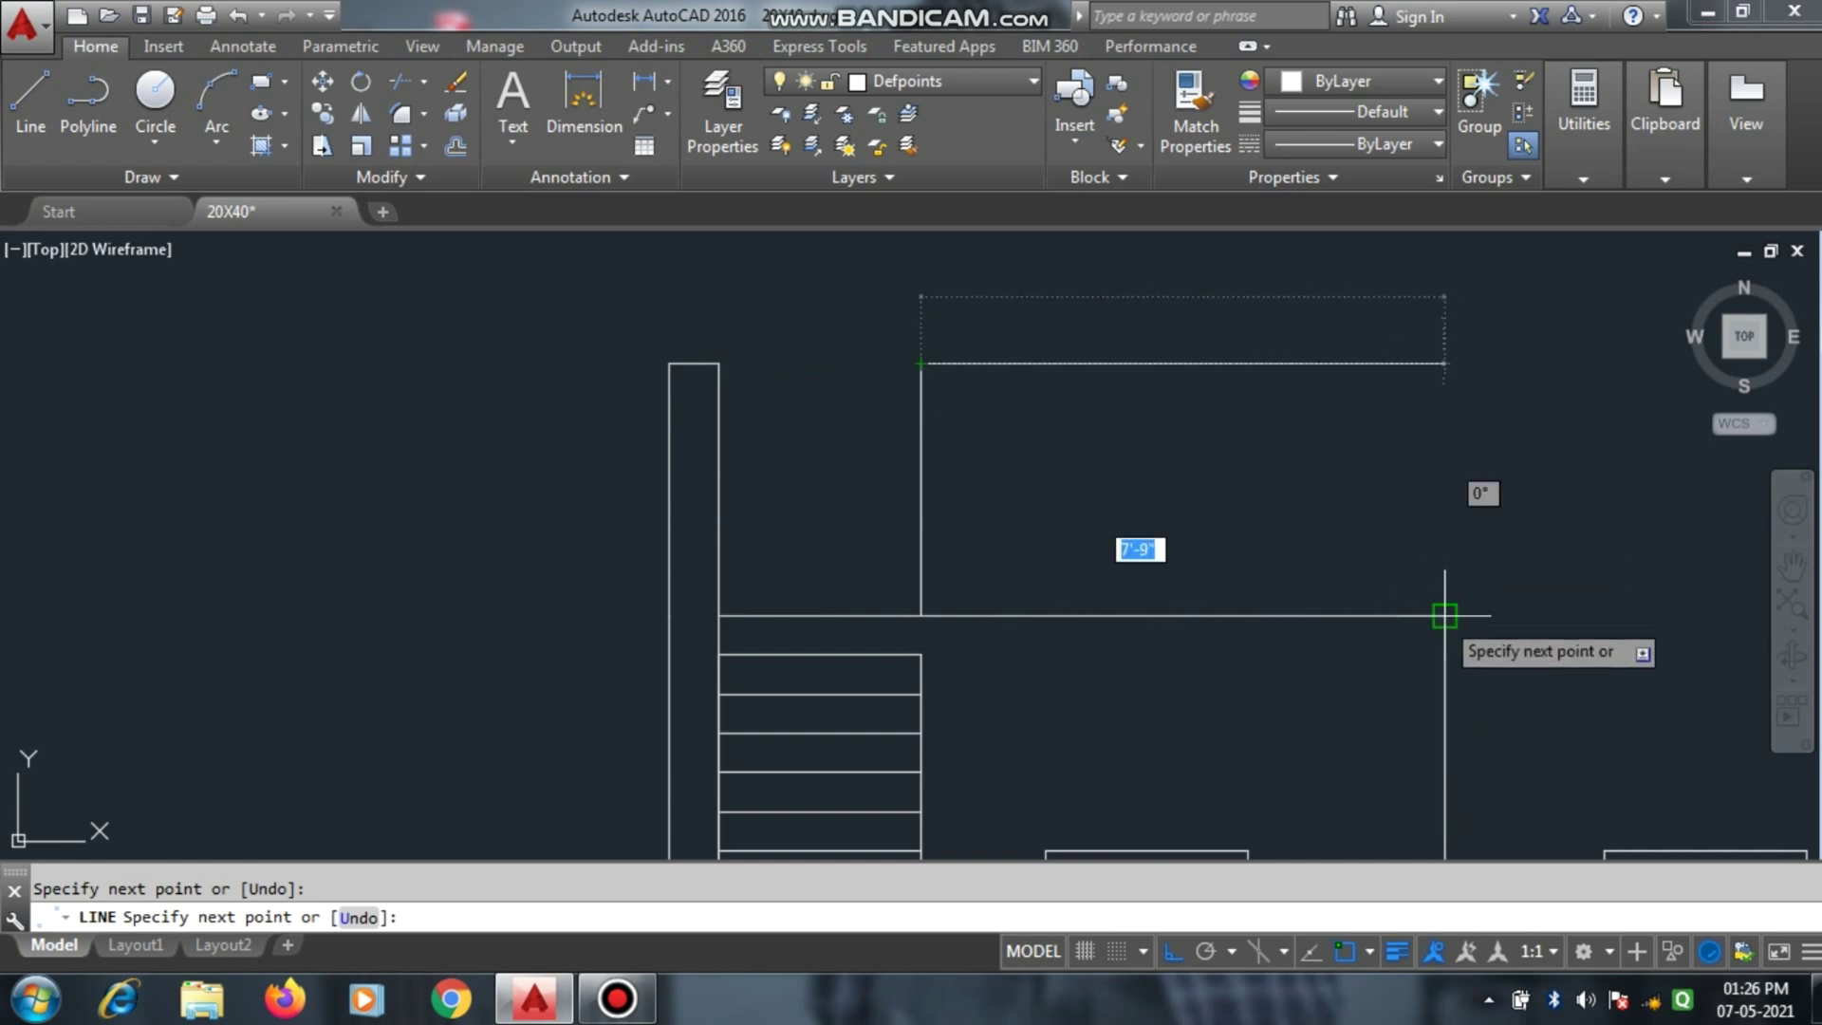
click(1444, 362)
click(1444, 615)
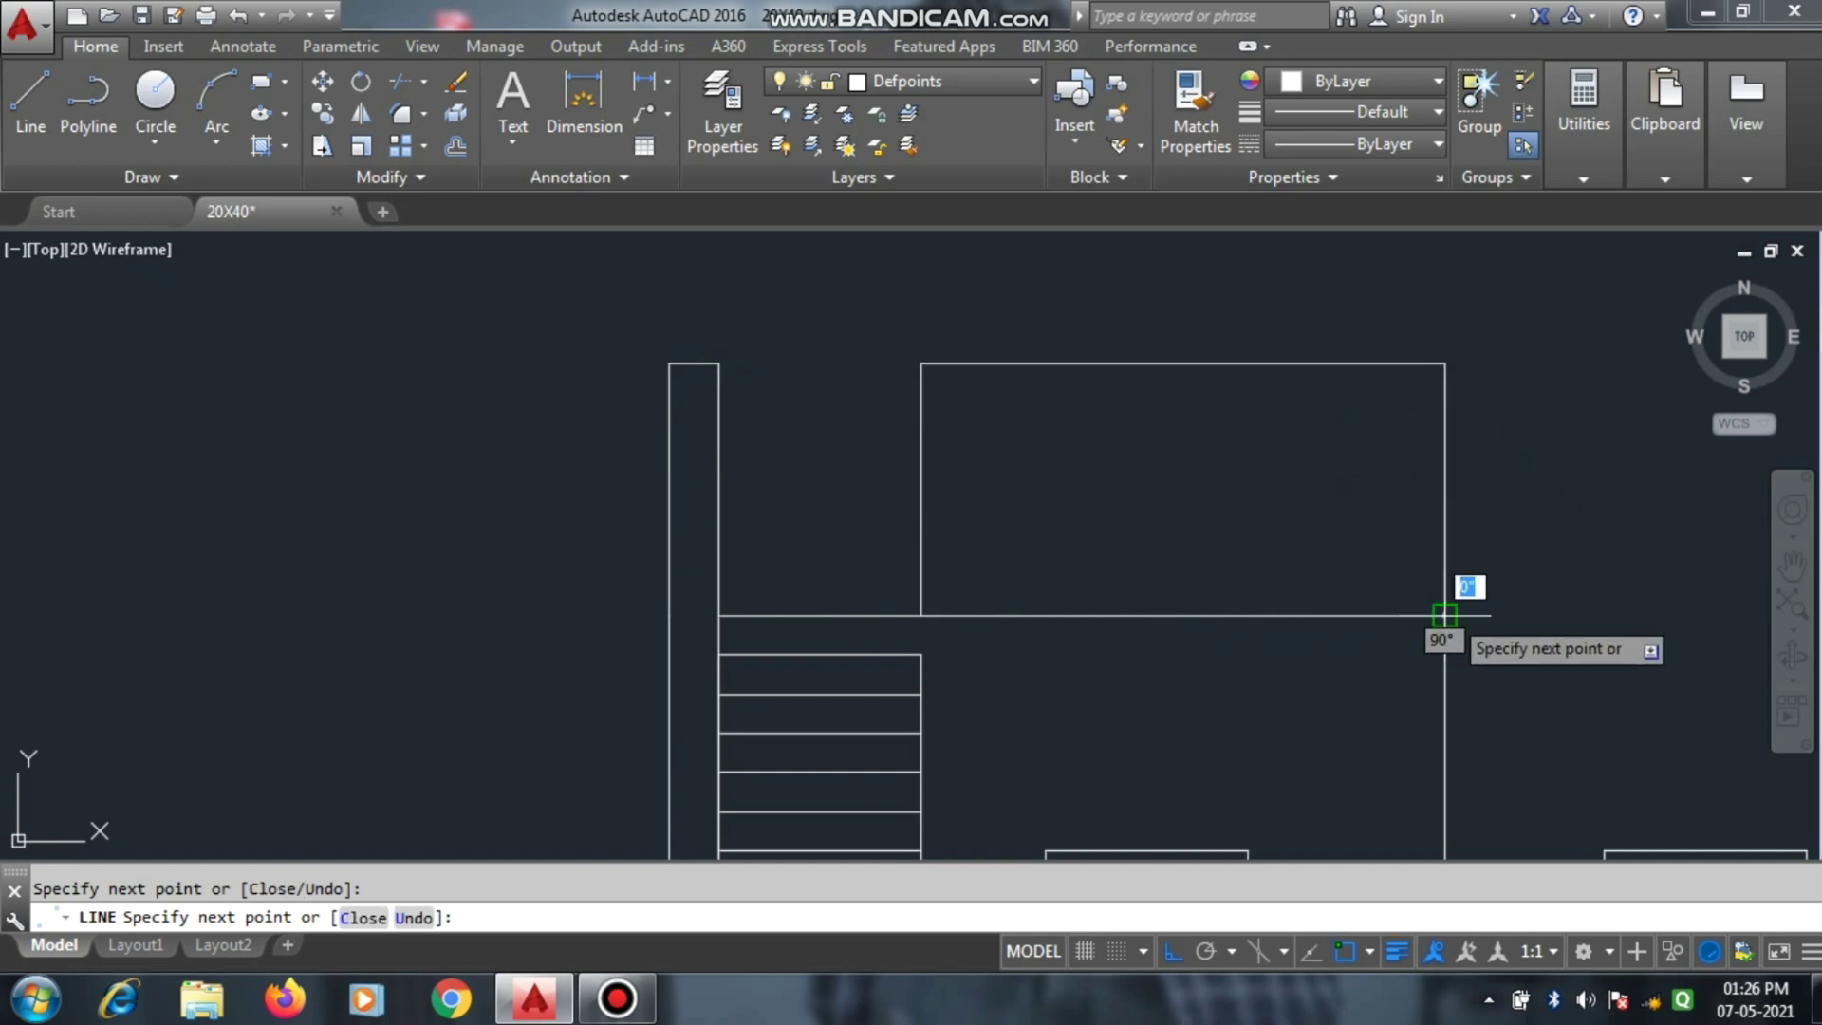
scroll(970, 475, down, 5)
key(Escape)
Examine the living room and veranda windows and walls in the plan, comparing them with the elevation above.
scroll(1105, 464, up, 4)
scroll(1067, 389, down, 8)
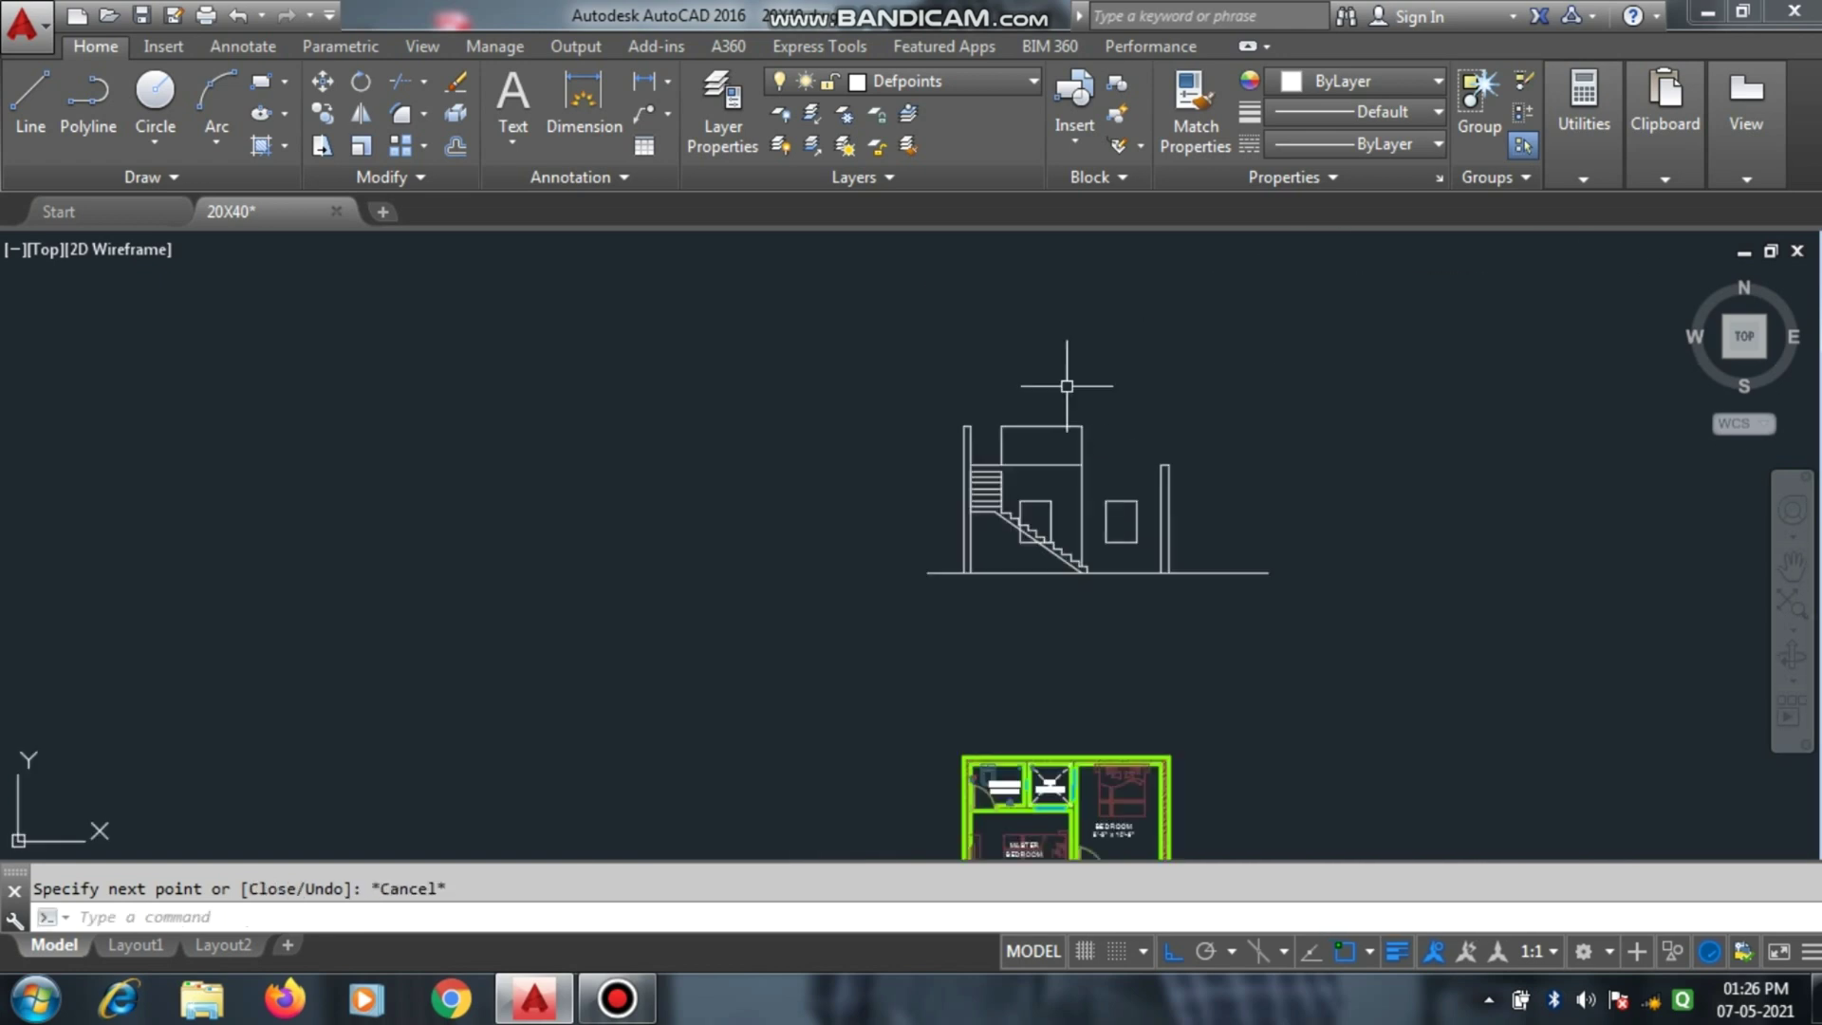
scroll(1059, 641, up, 6)
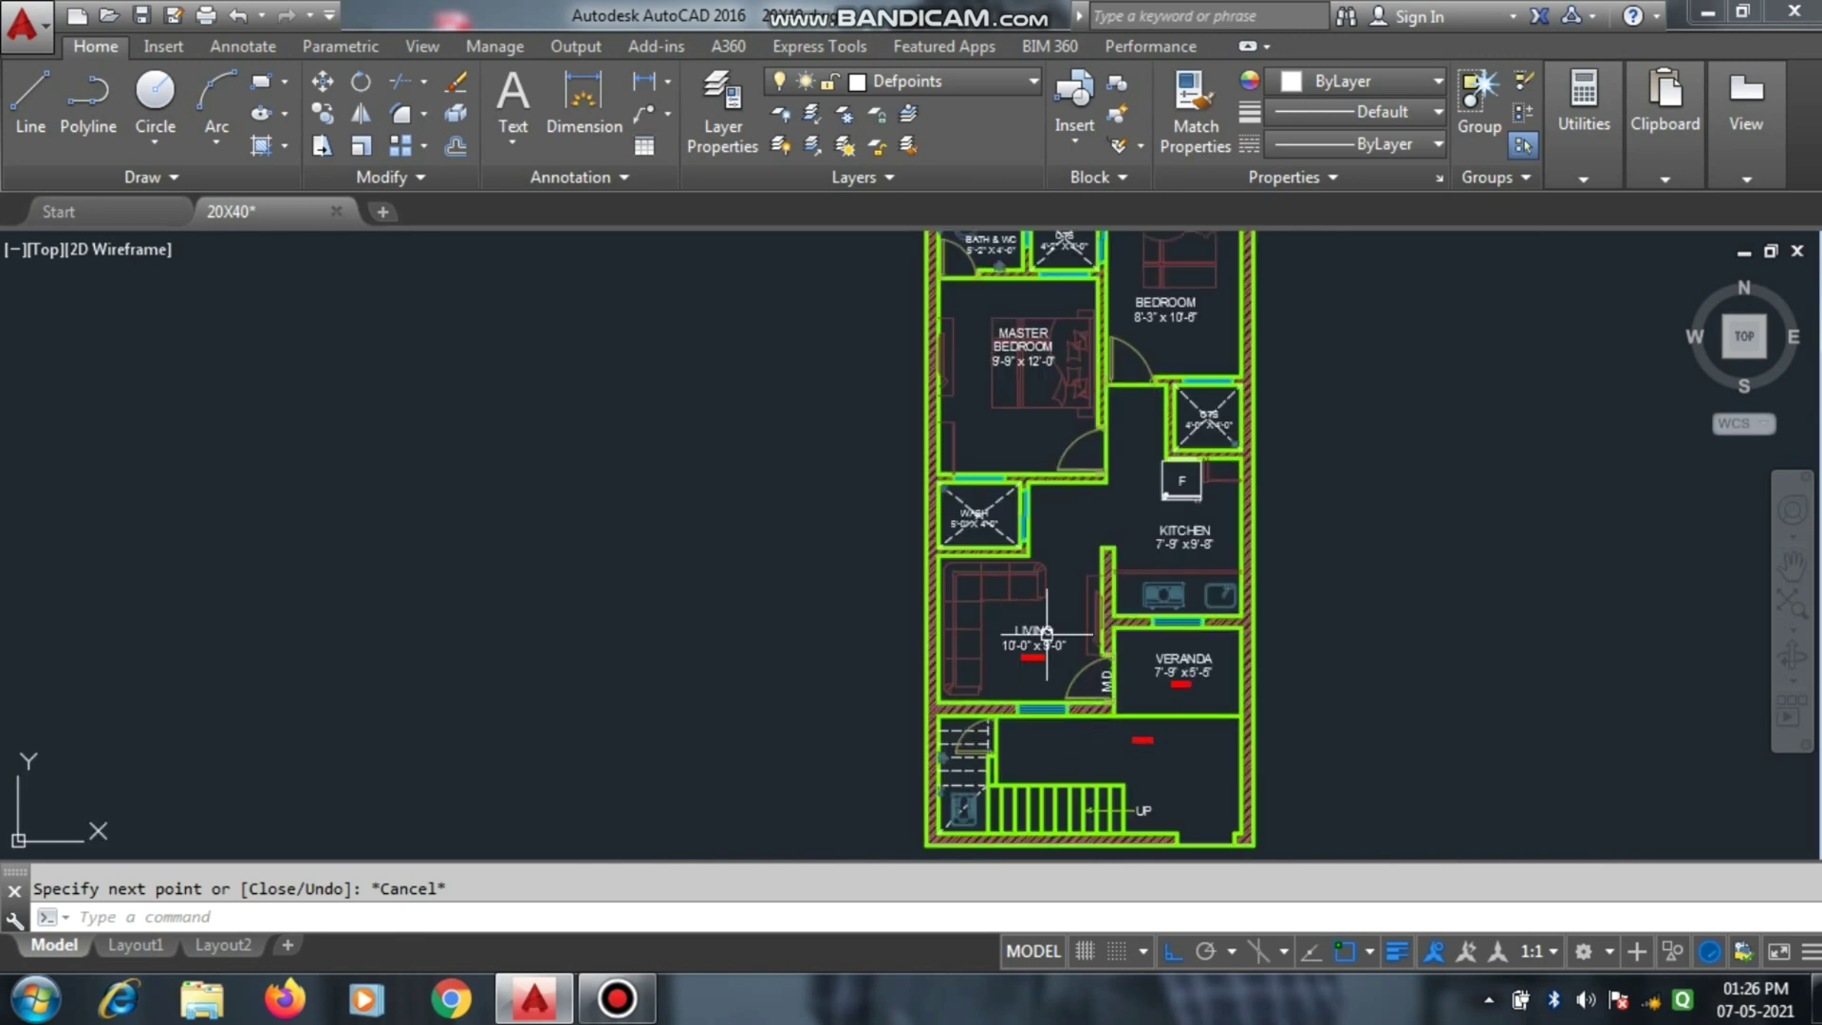
scroll(1045, 633, up, 4)
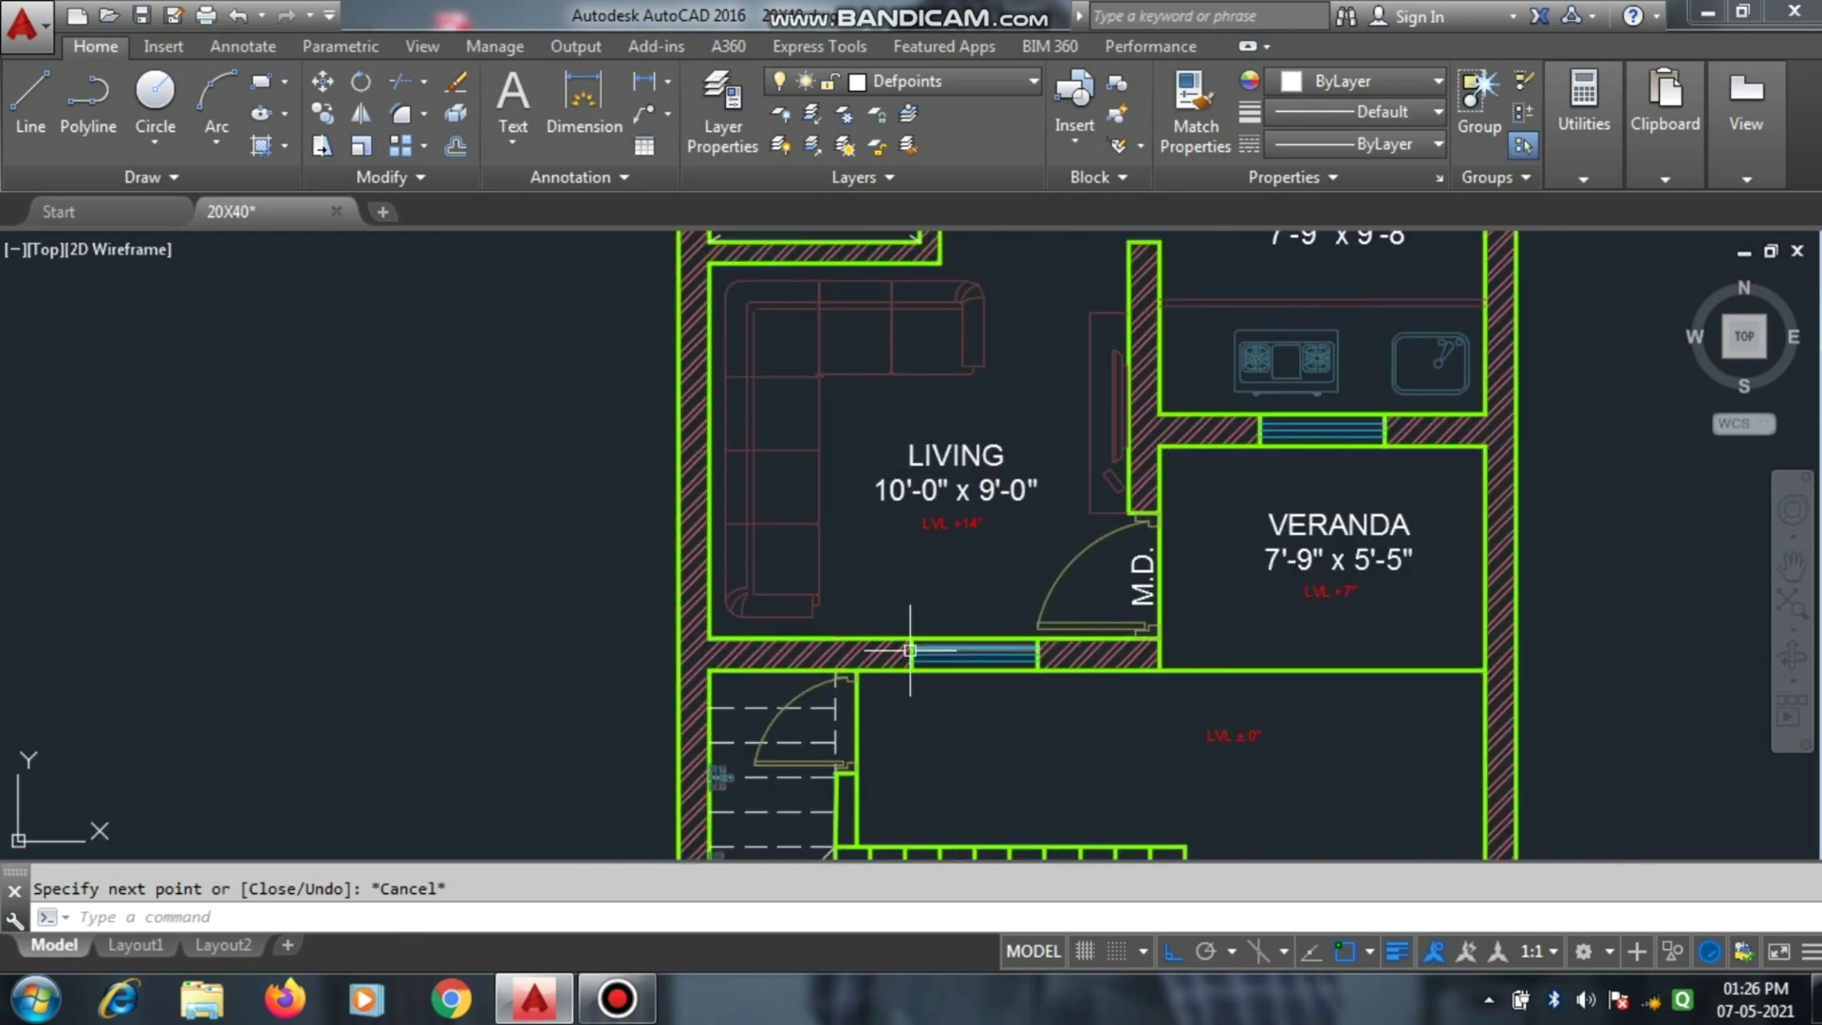
scroll(962, 660, down, 8)
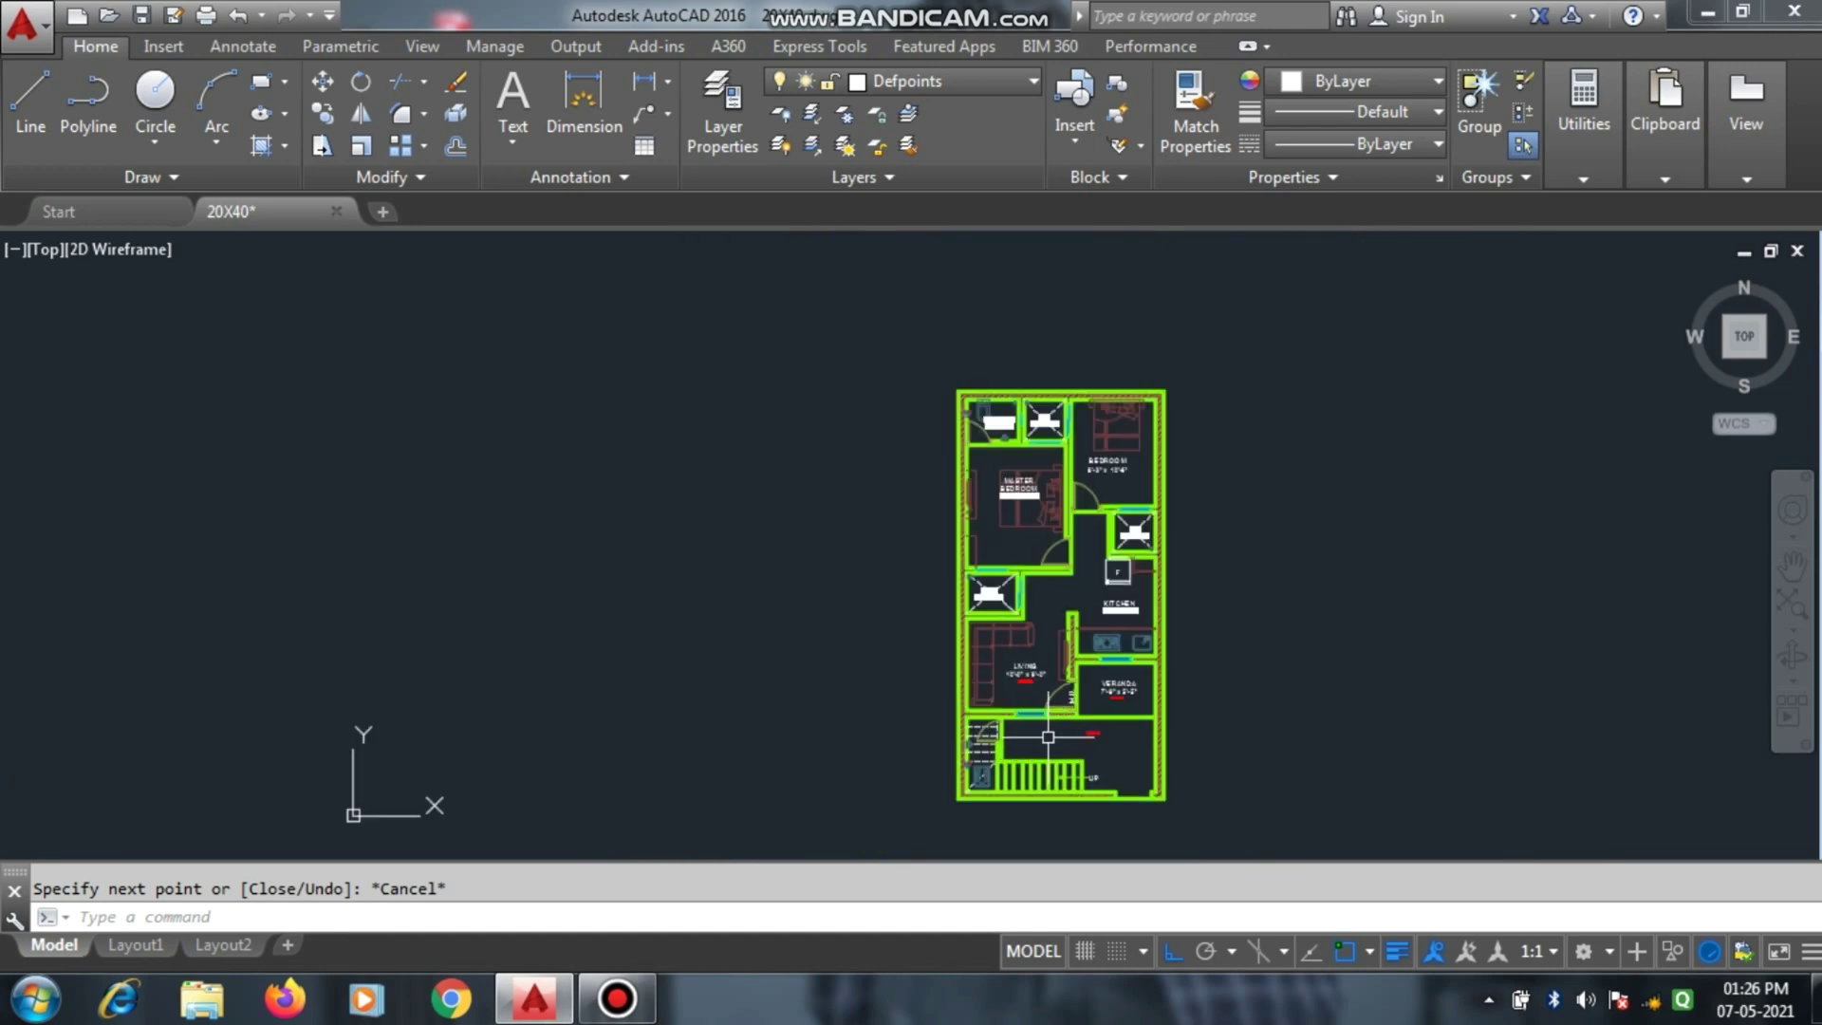
scroll(987, 344, up, 5)
scroll(1036, 342, up, 3)
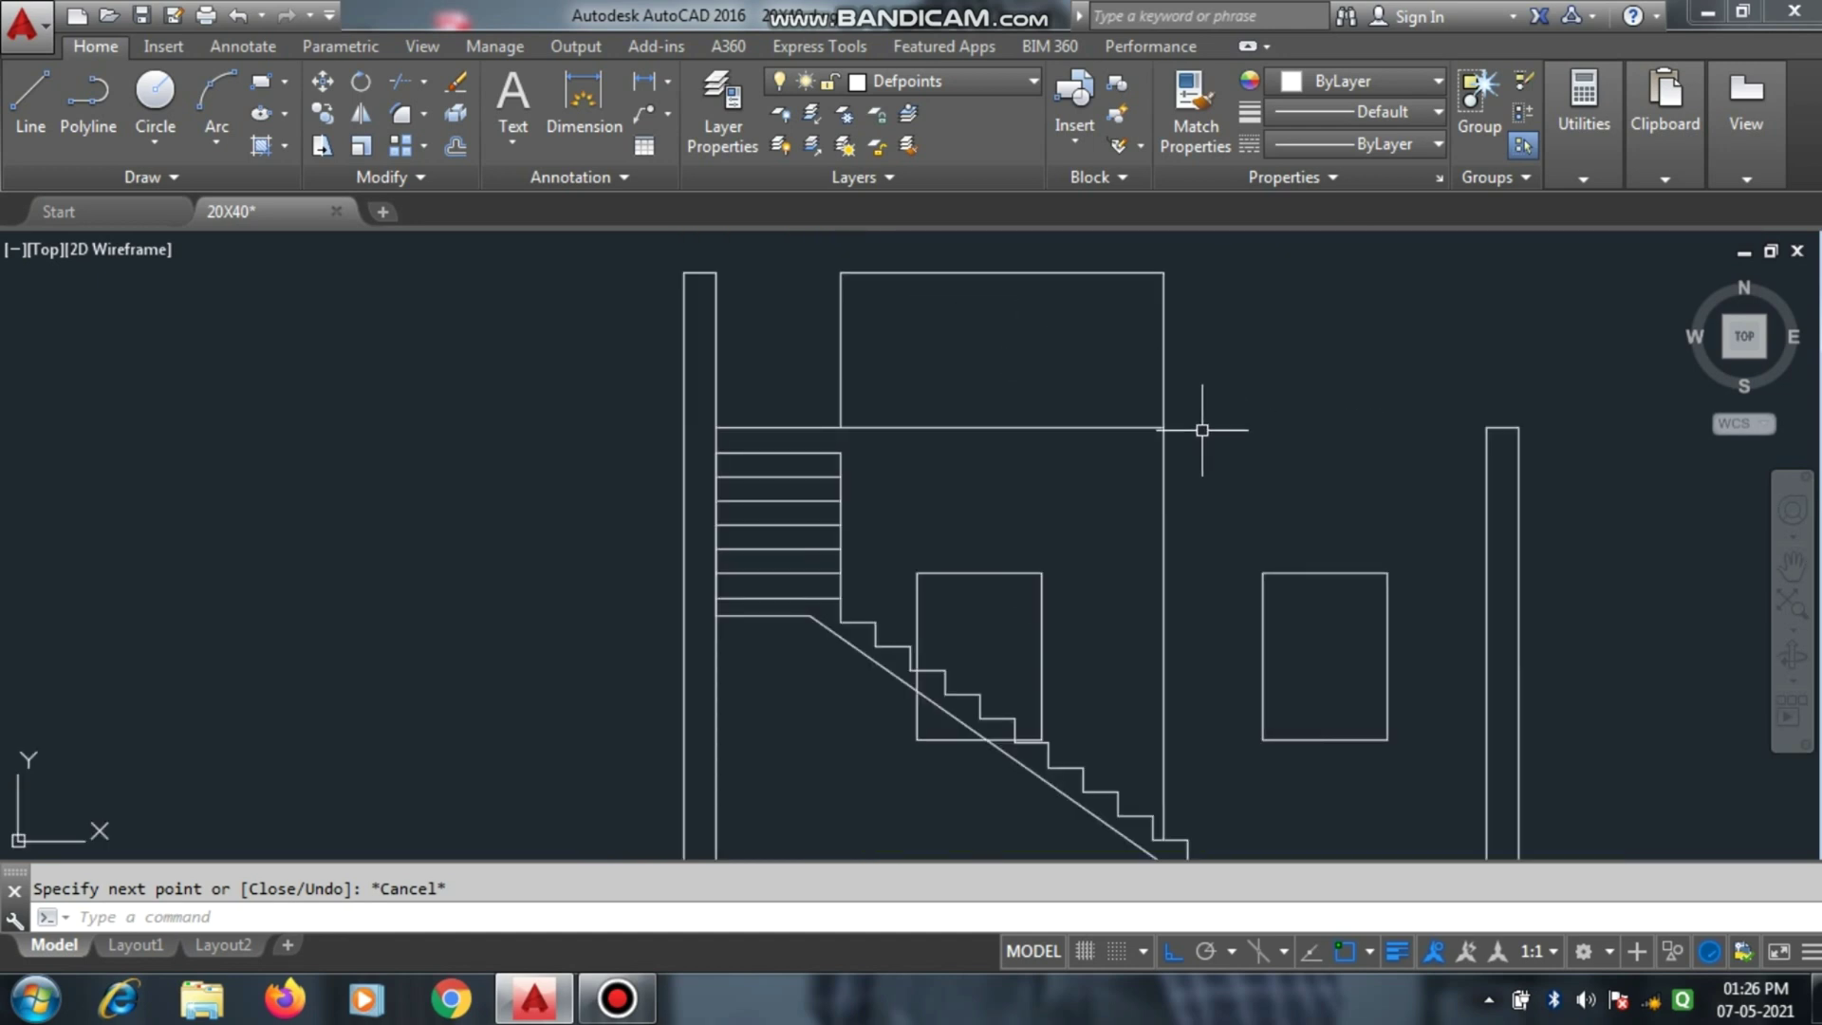
scroll(1253, 426, down, 4)
scroll(1228, 531, up, 7)
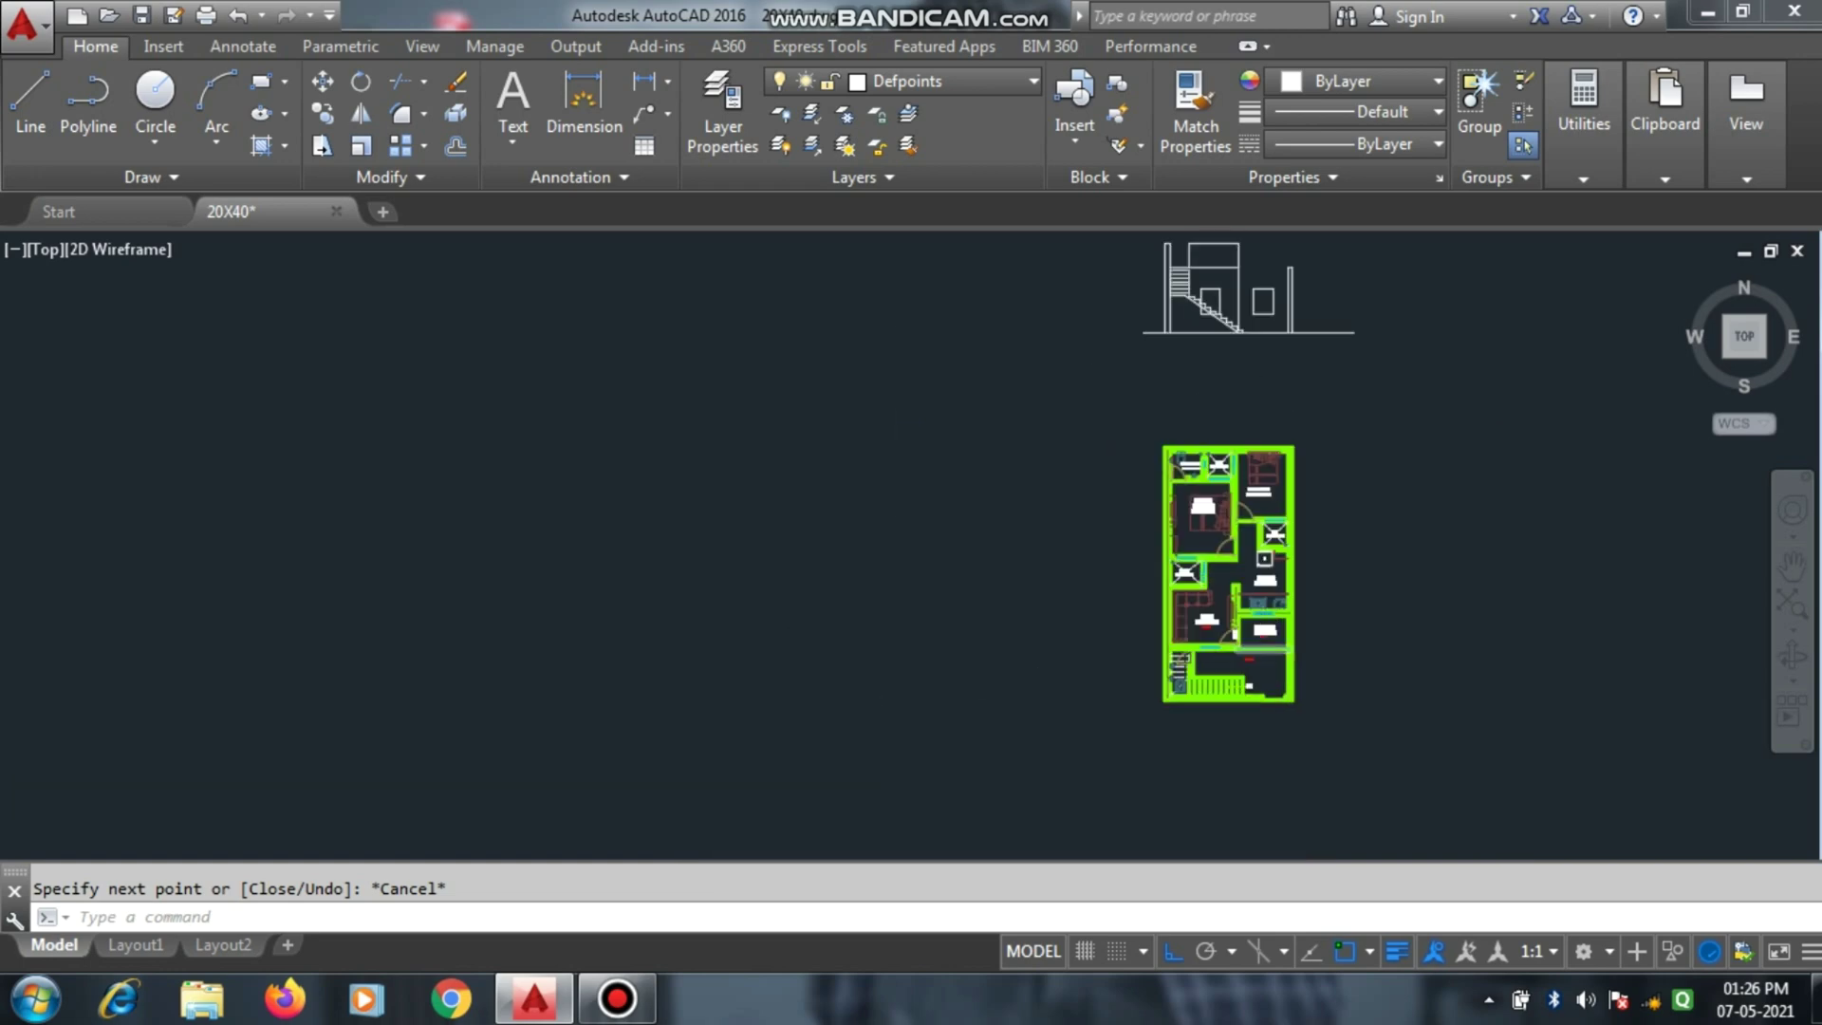
scroll(1179, 516, up, 4)
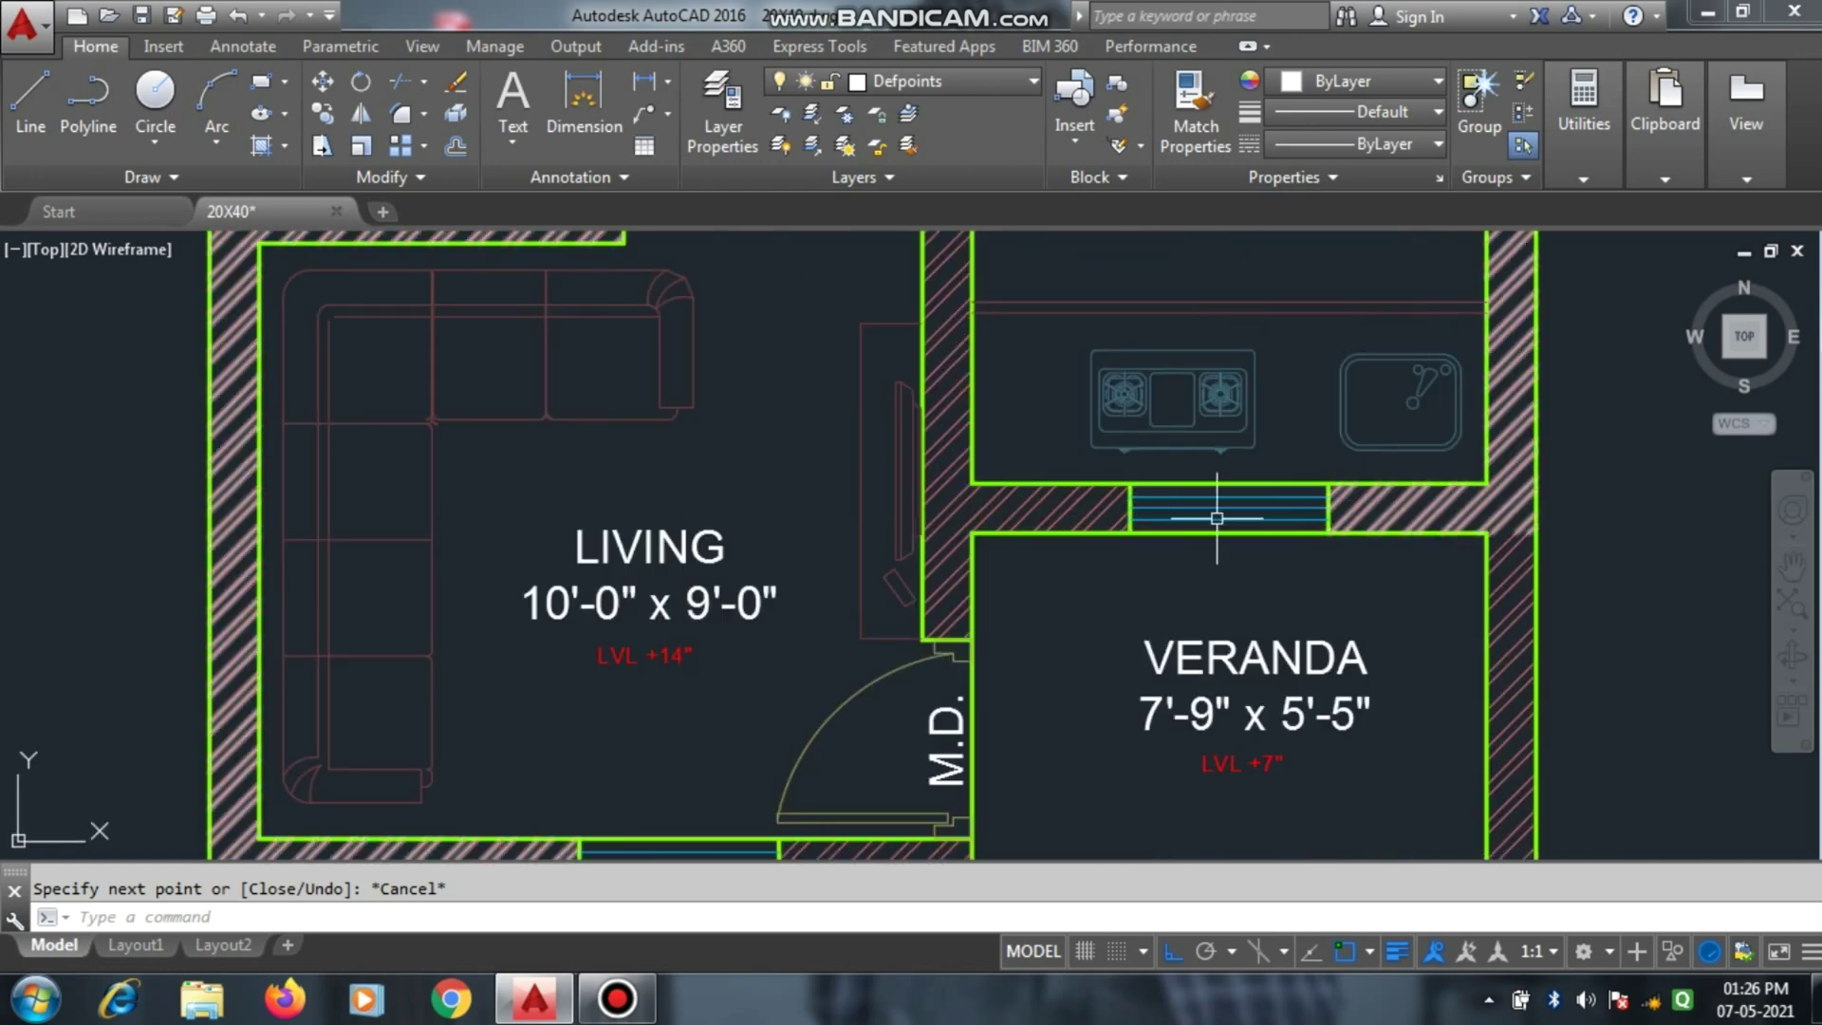
scroll(1218, 679, down, 6)
scroll(1219, 678, down, 3)
scroll(1214, 351, up, 5)
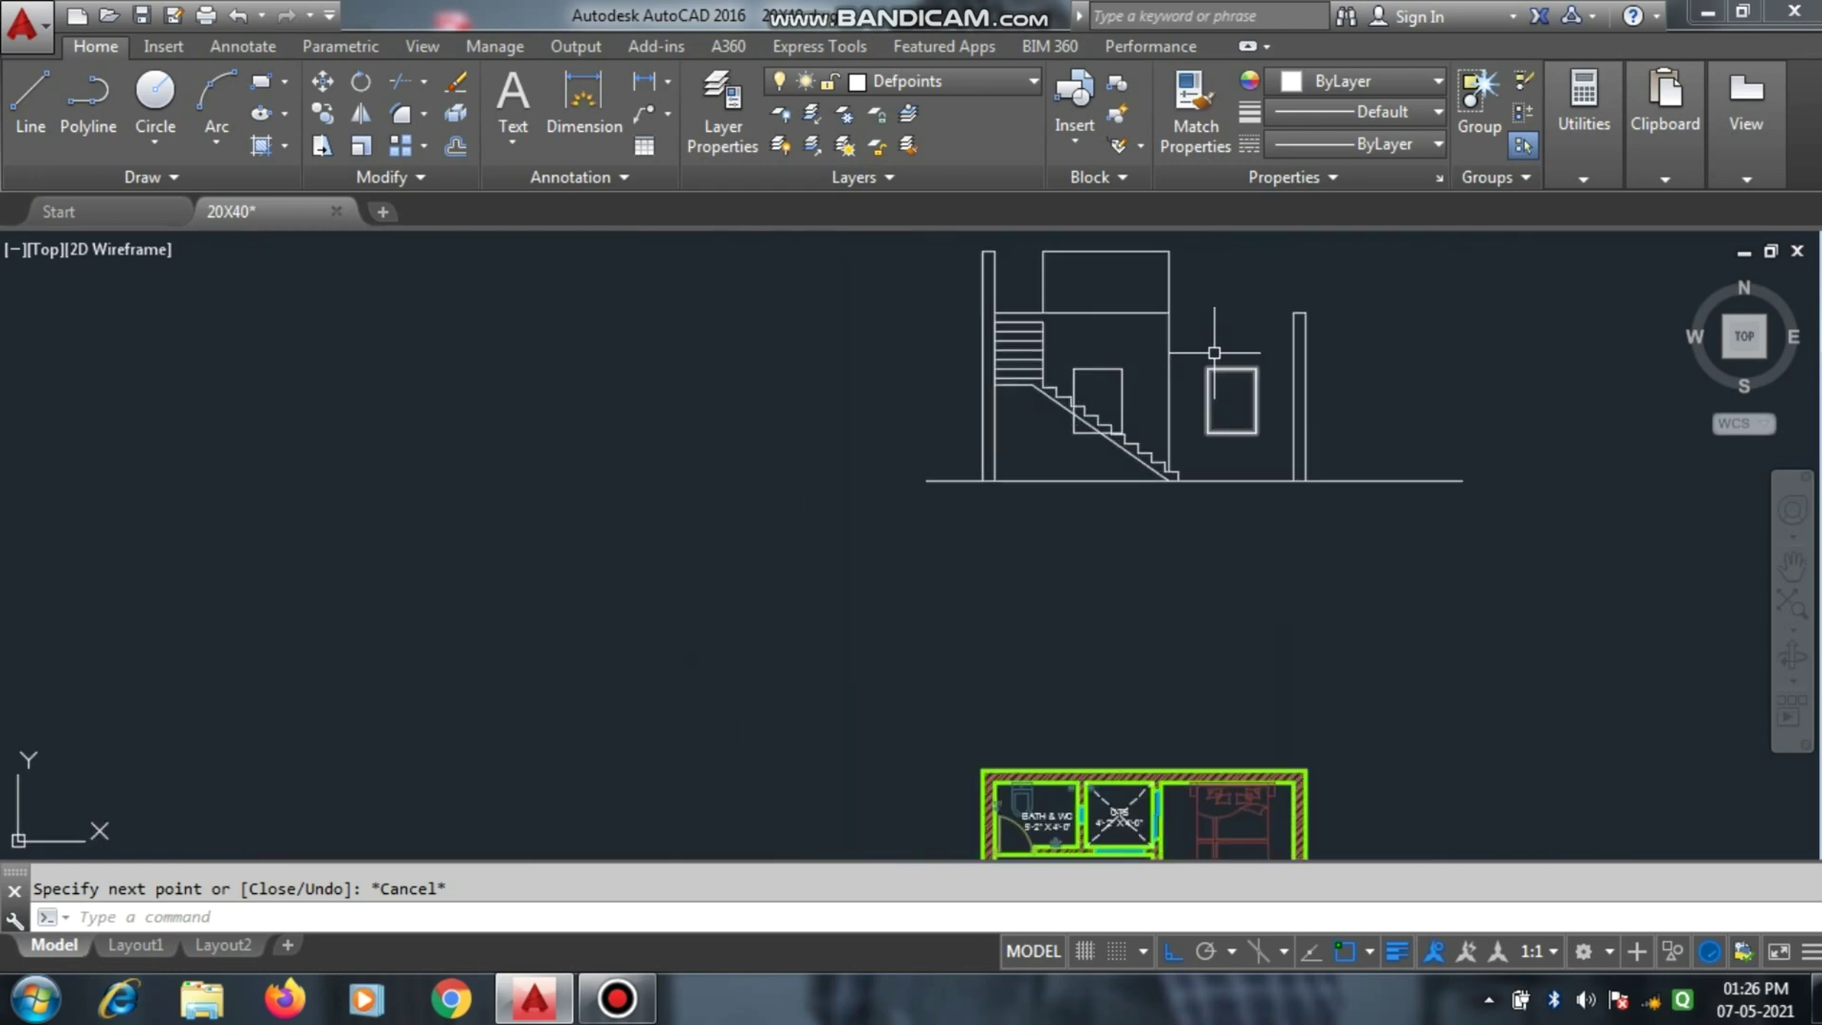
scroll(1253, 323, down, 2)
scroll(1262, 399, up, 3)
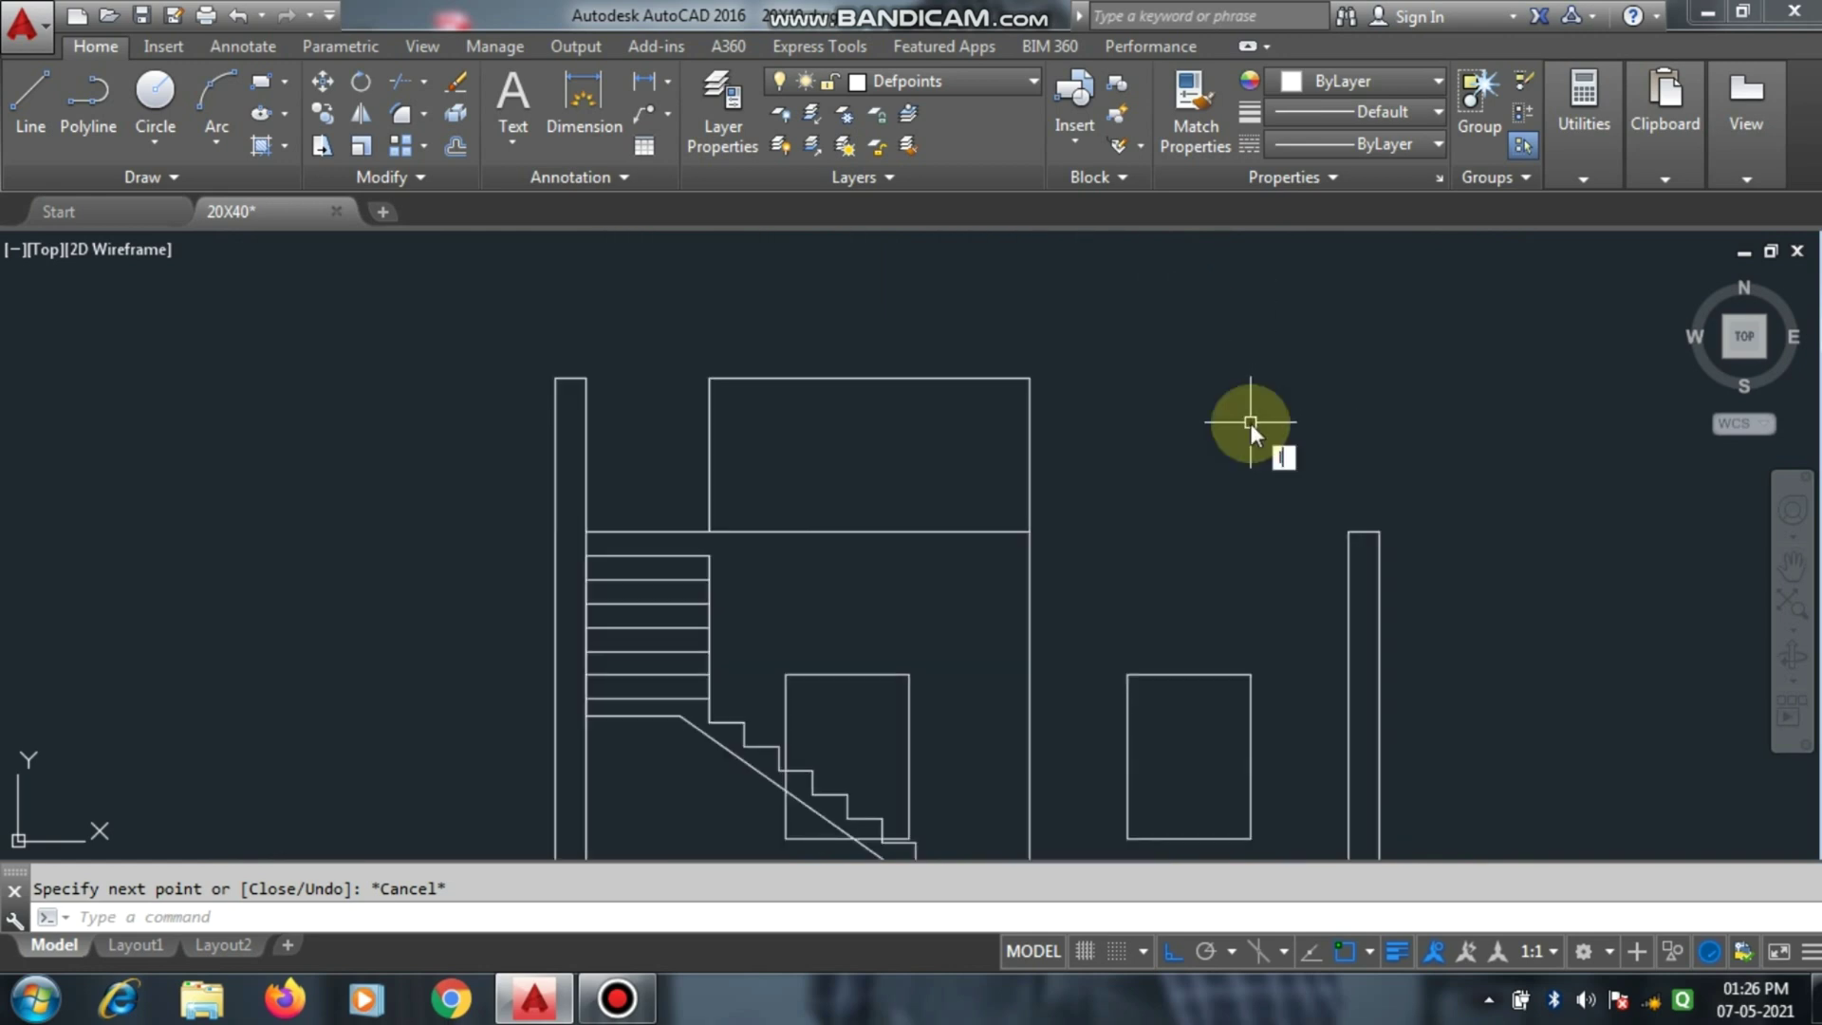
Draw an 8'6" horizontal line from the outer top corner of the wall opposite the staircase to the middle vertical line.
text(l)
key(space)
click(1379, 532)
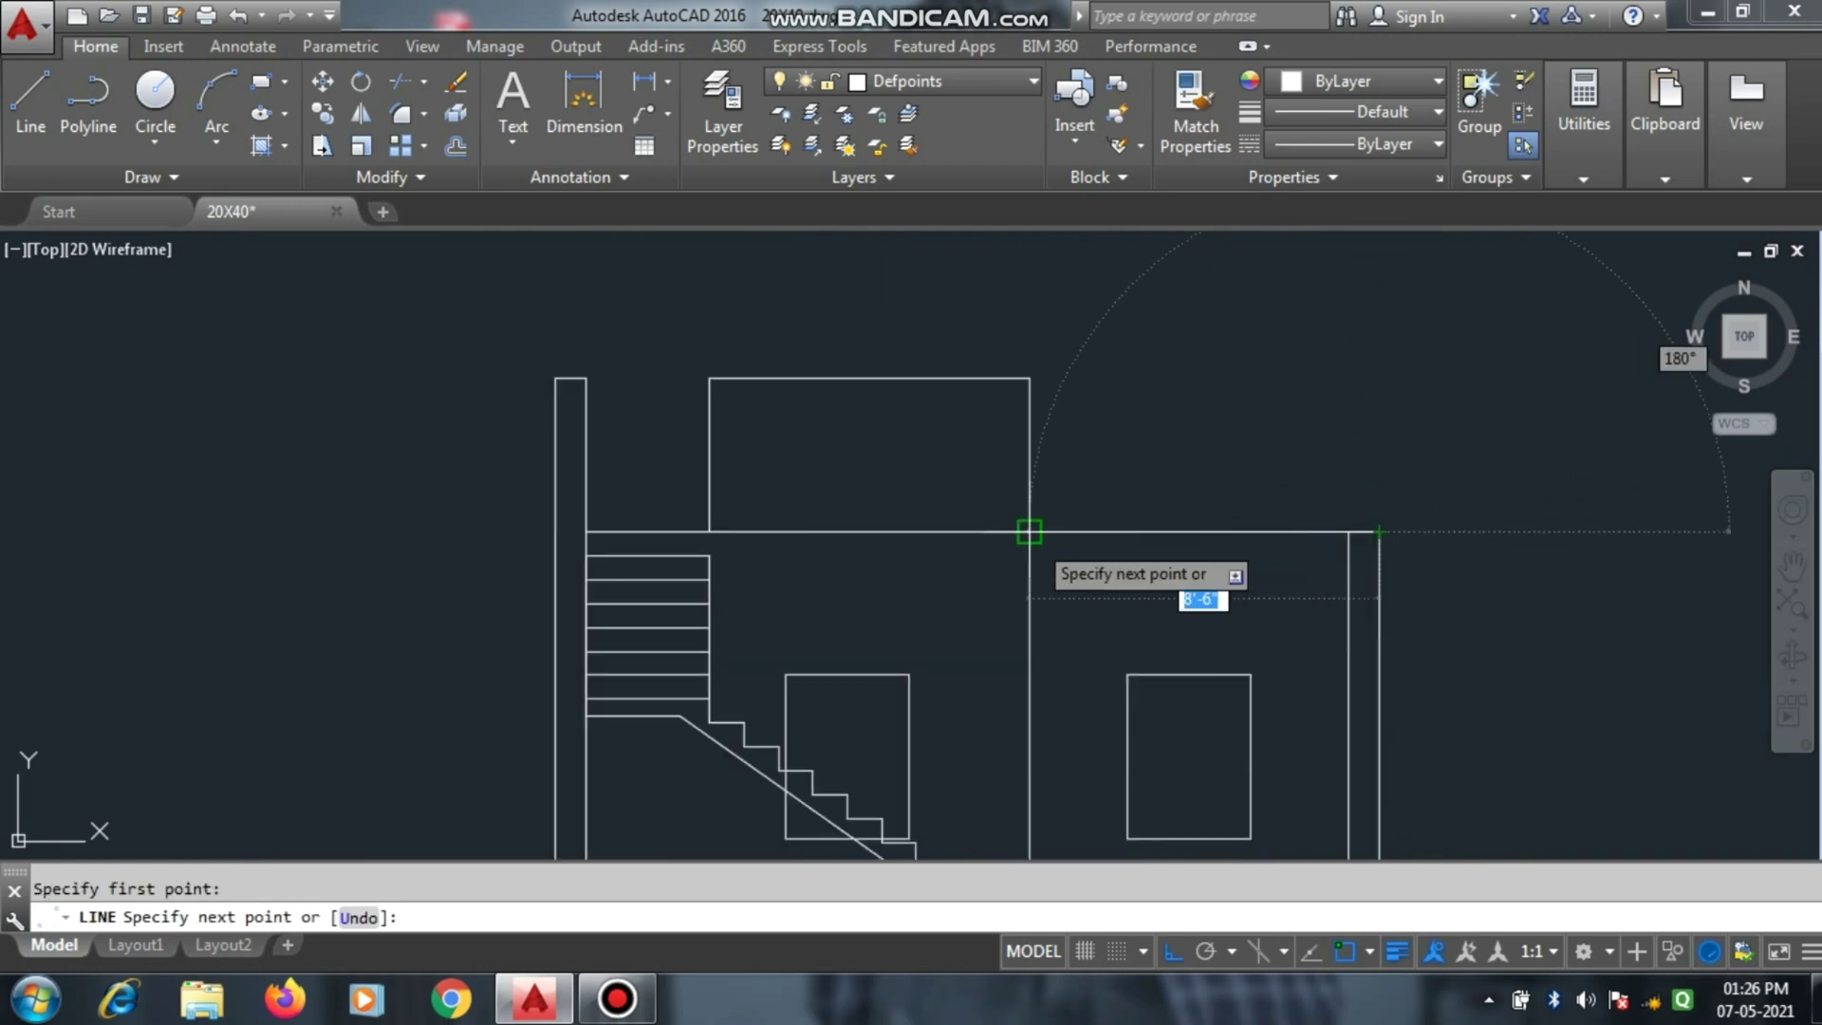
key(Escape)
scroll(1169, 392, down, 4)
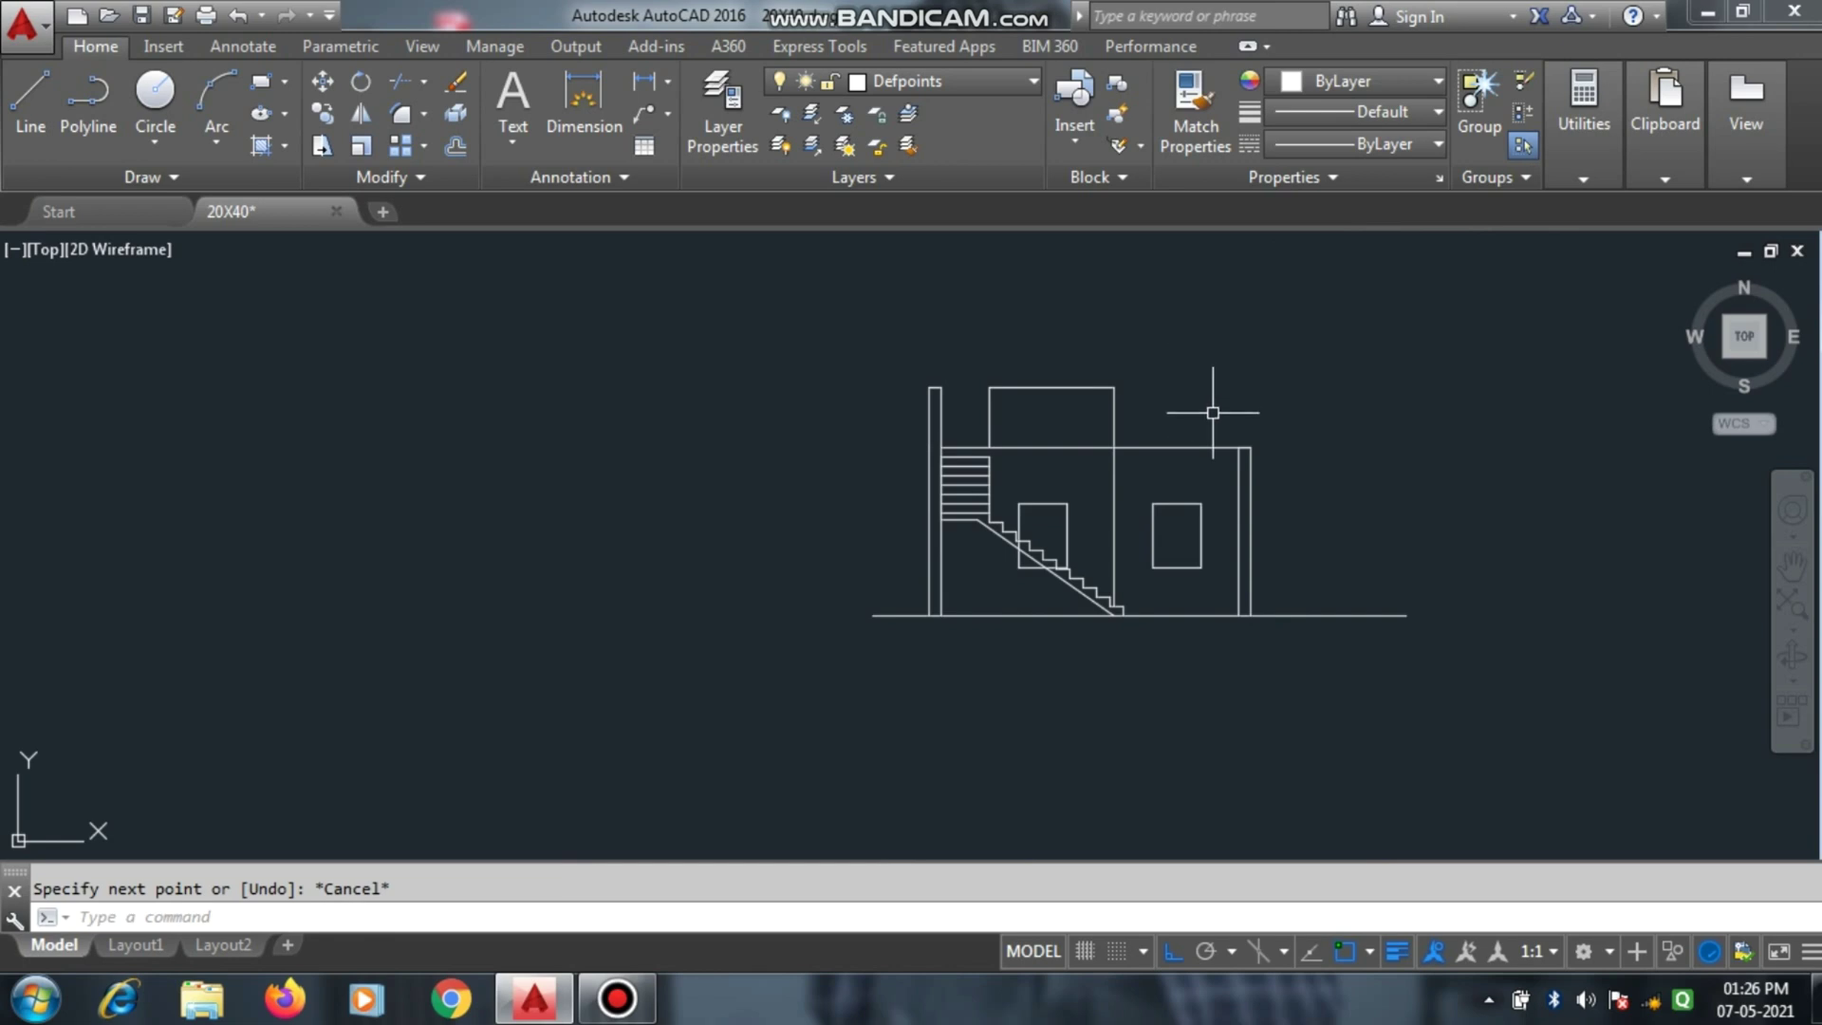
Draw a 3'9" high extension on top of the outer wall opposite the staircase, keeping the wall's full thickness.
scroll(1213, 413, up, 2)
scroll(1217, 415, up, 2)
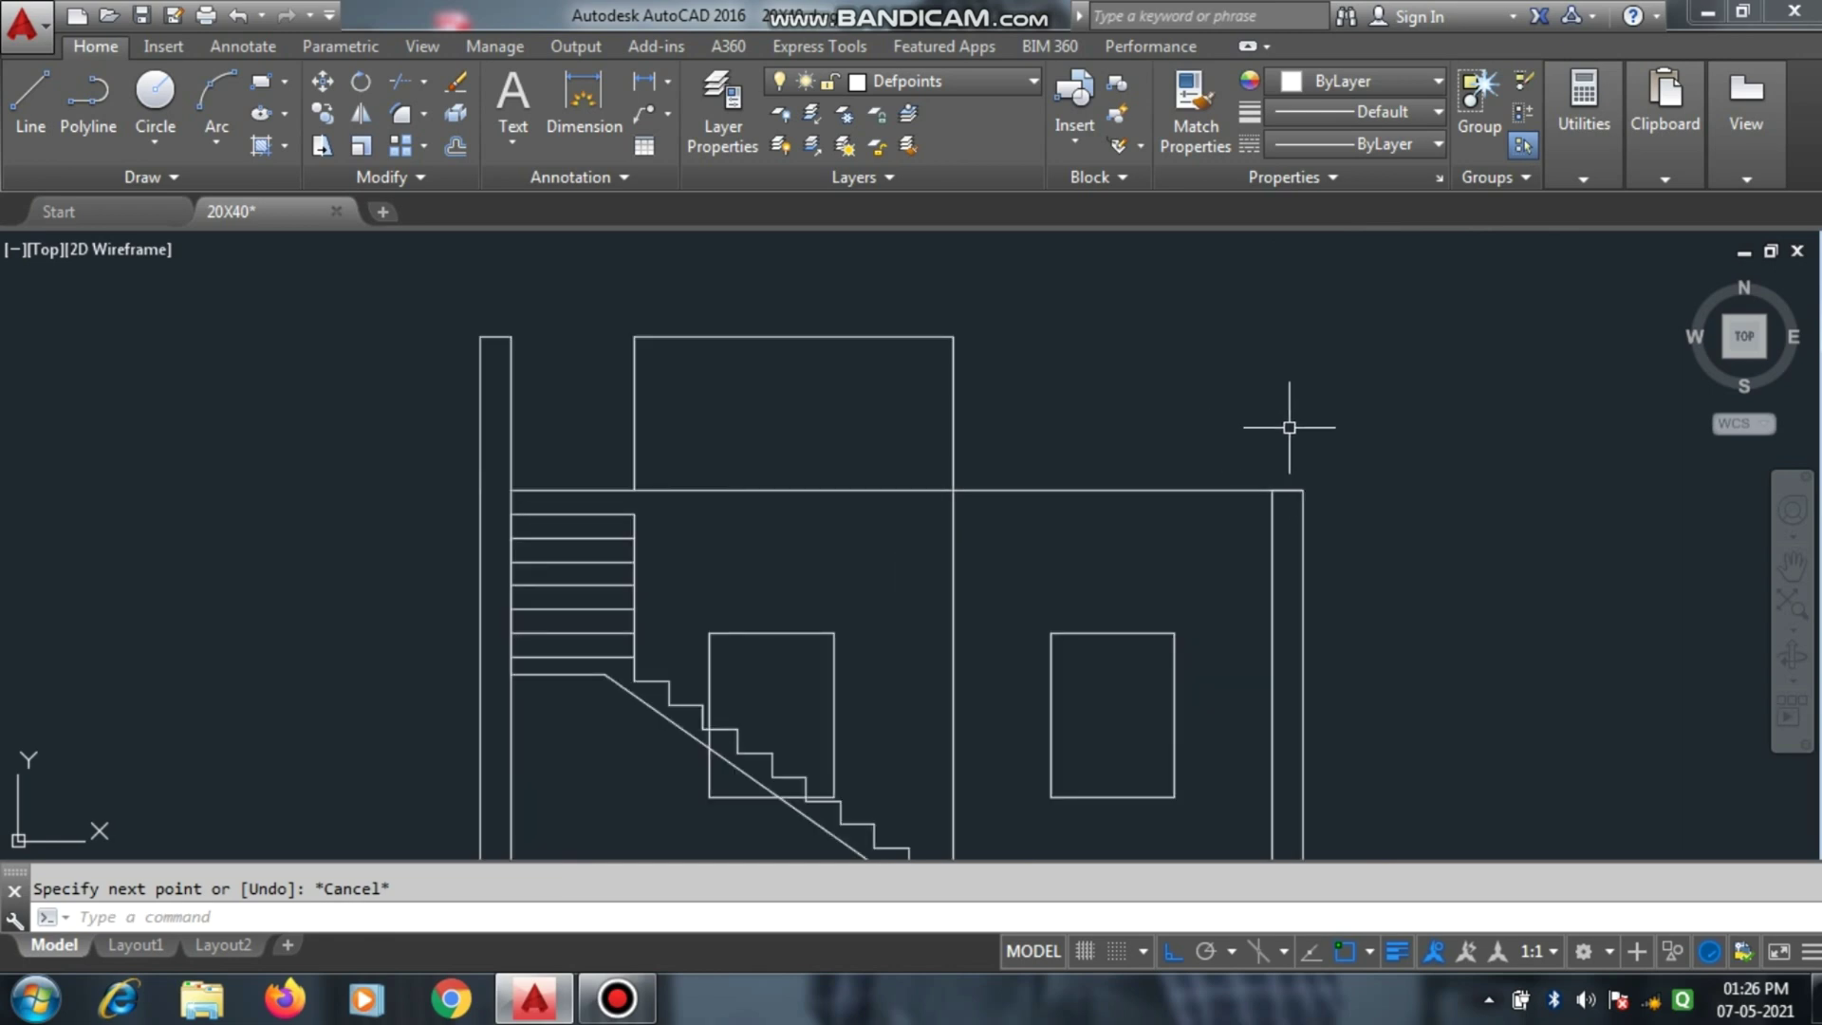
key(l)
key(Return)
click(1300, 491)
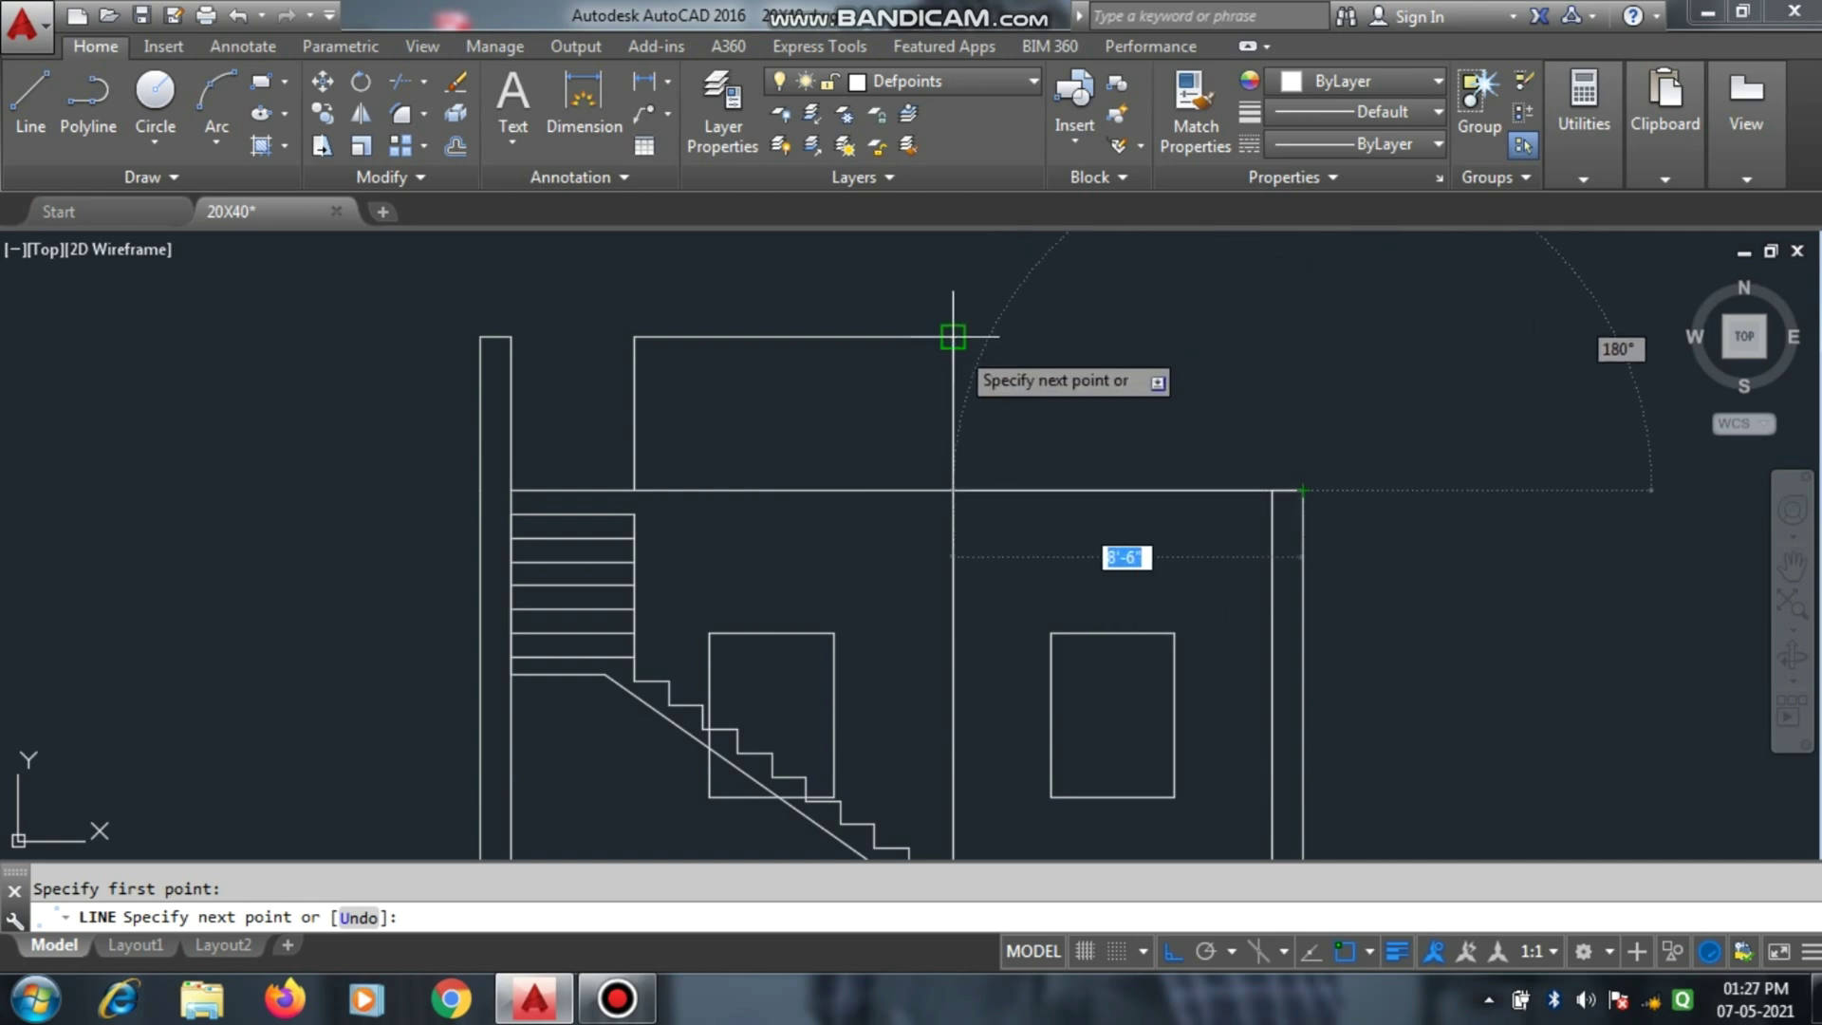
click(1303, 337)
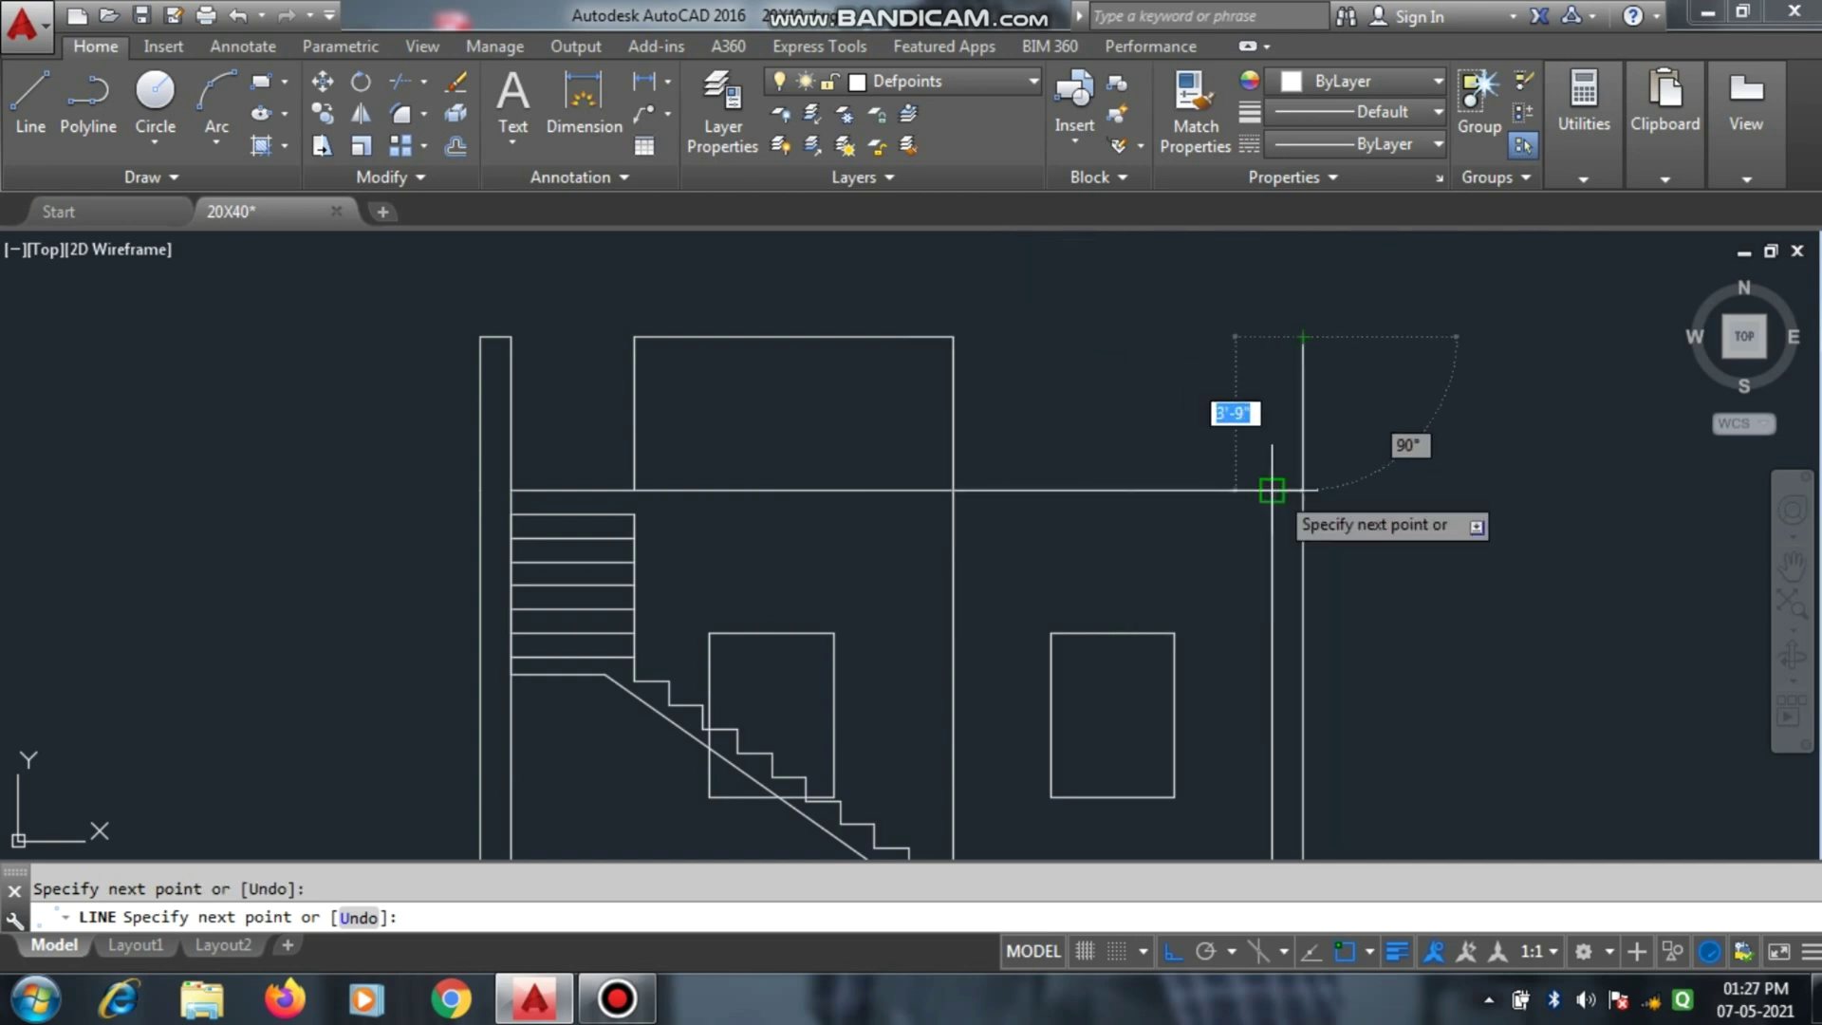
click(1272, 336)
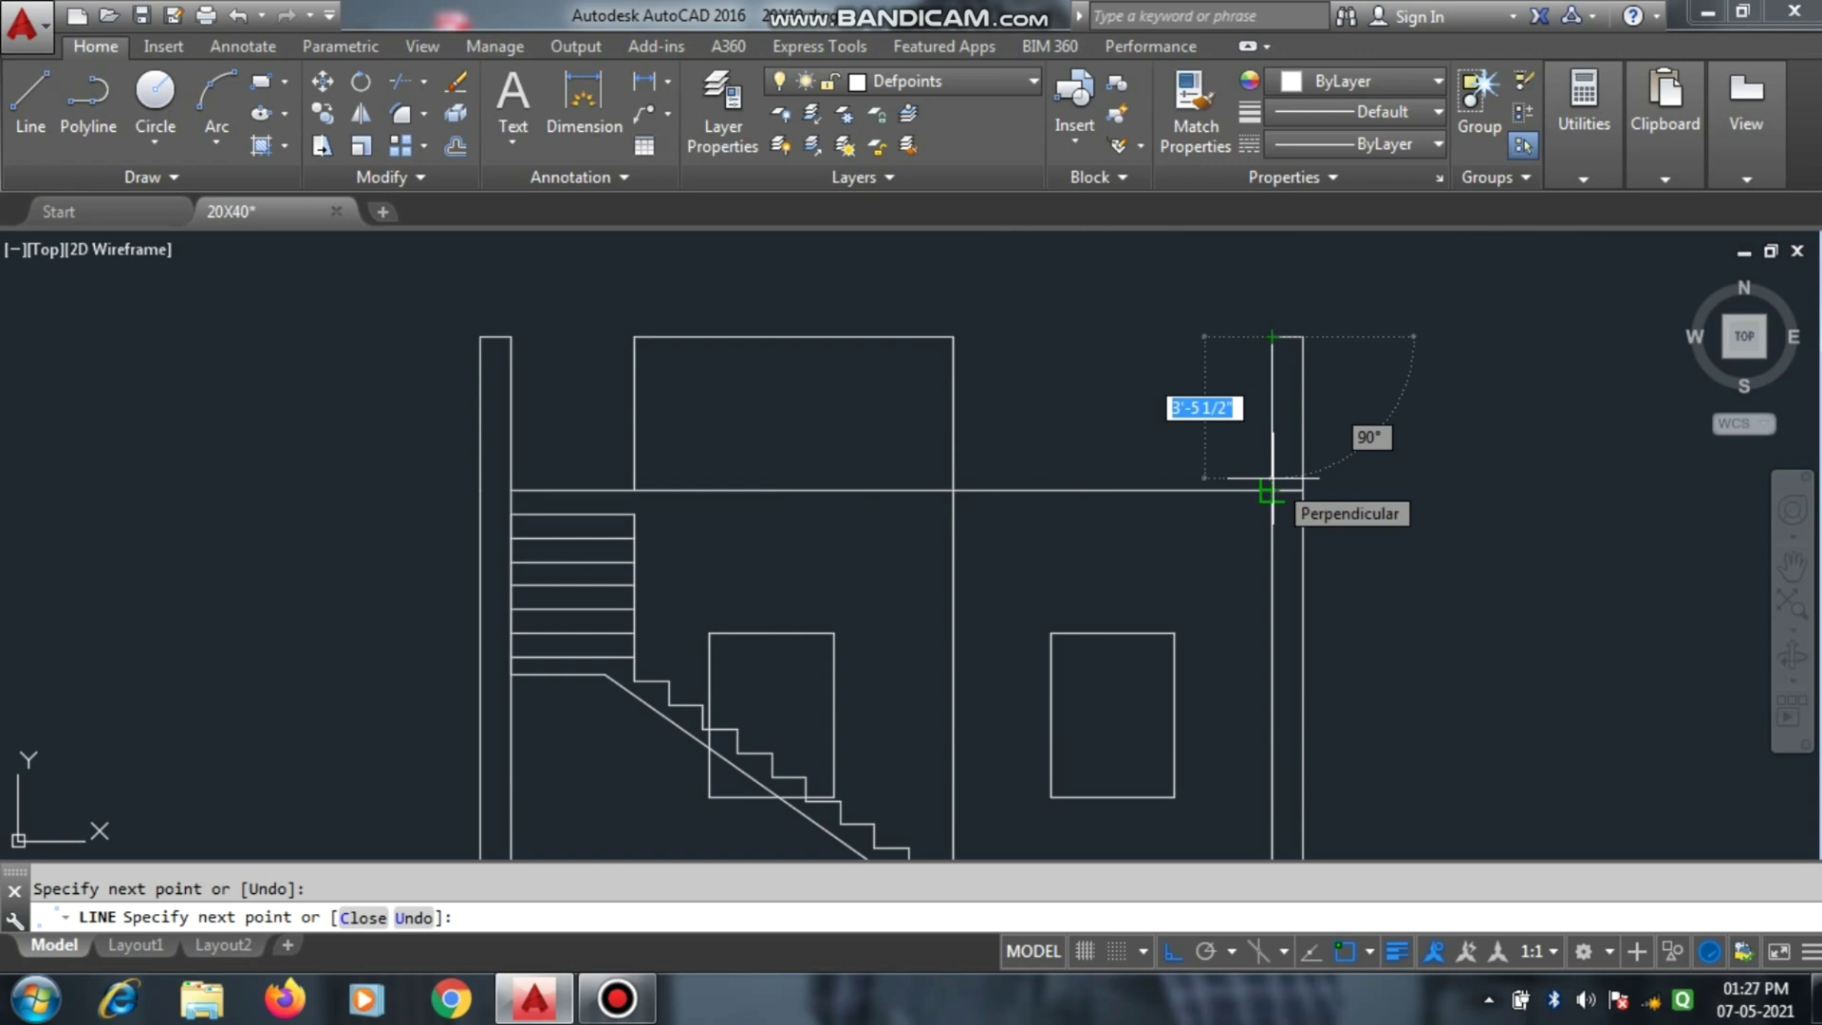
click(1272, 477)
key(Escape)
scroll(1285, 489, up, 2)
scroll(1158, 434, down, 2)
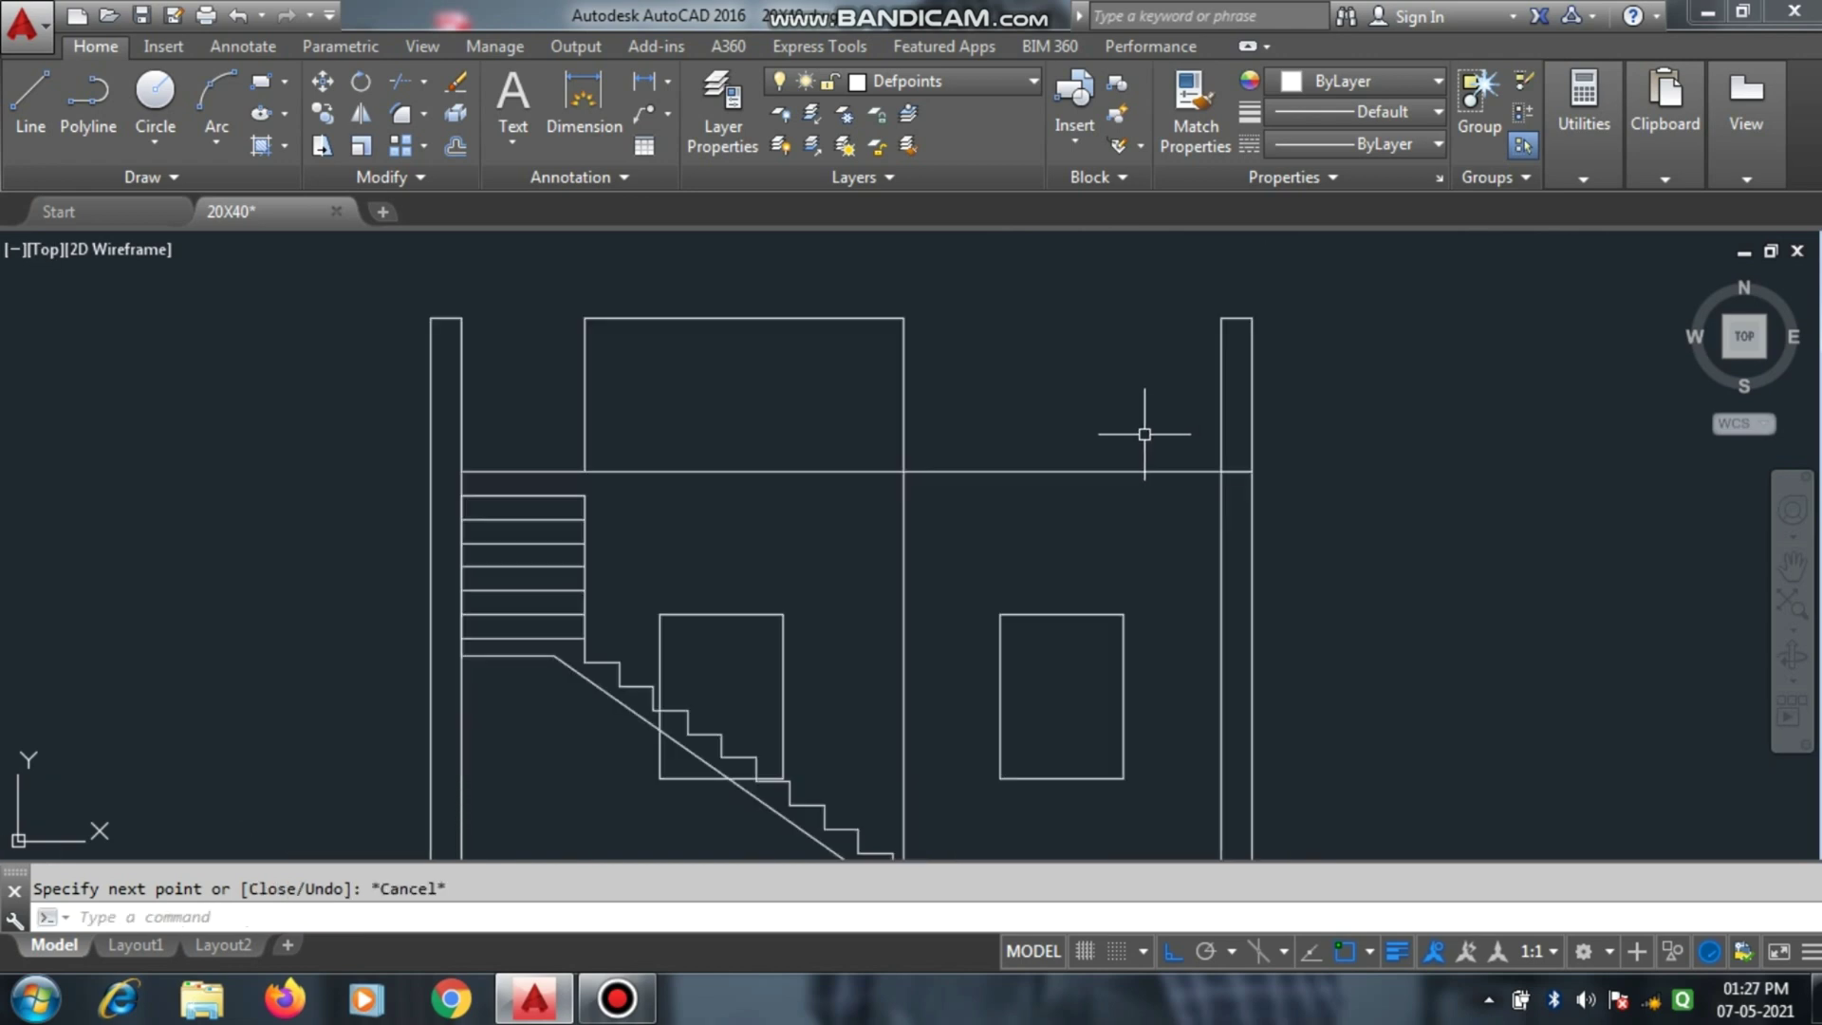
Trim the top line at the inner face of the extended wall and erase the short line crossing the wall.
text(tr)
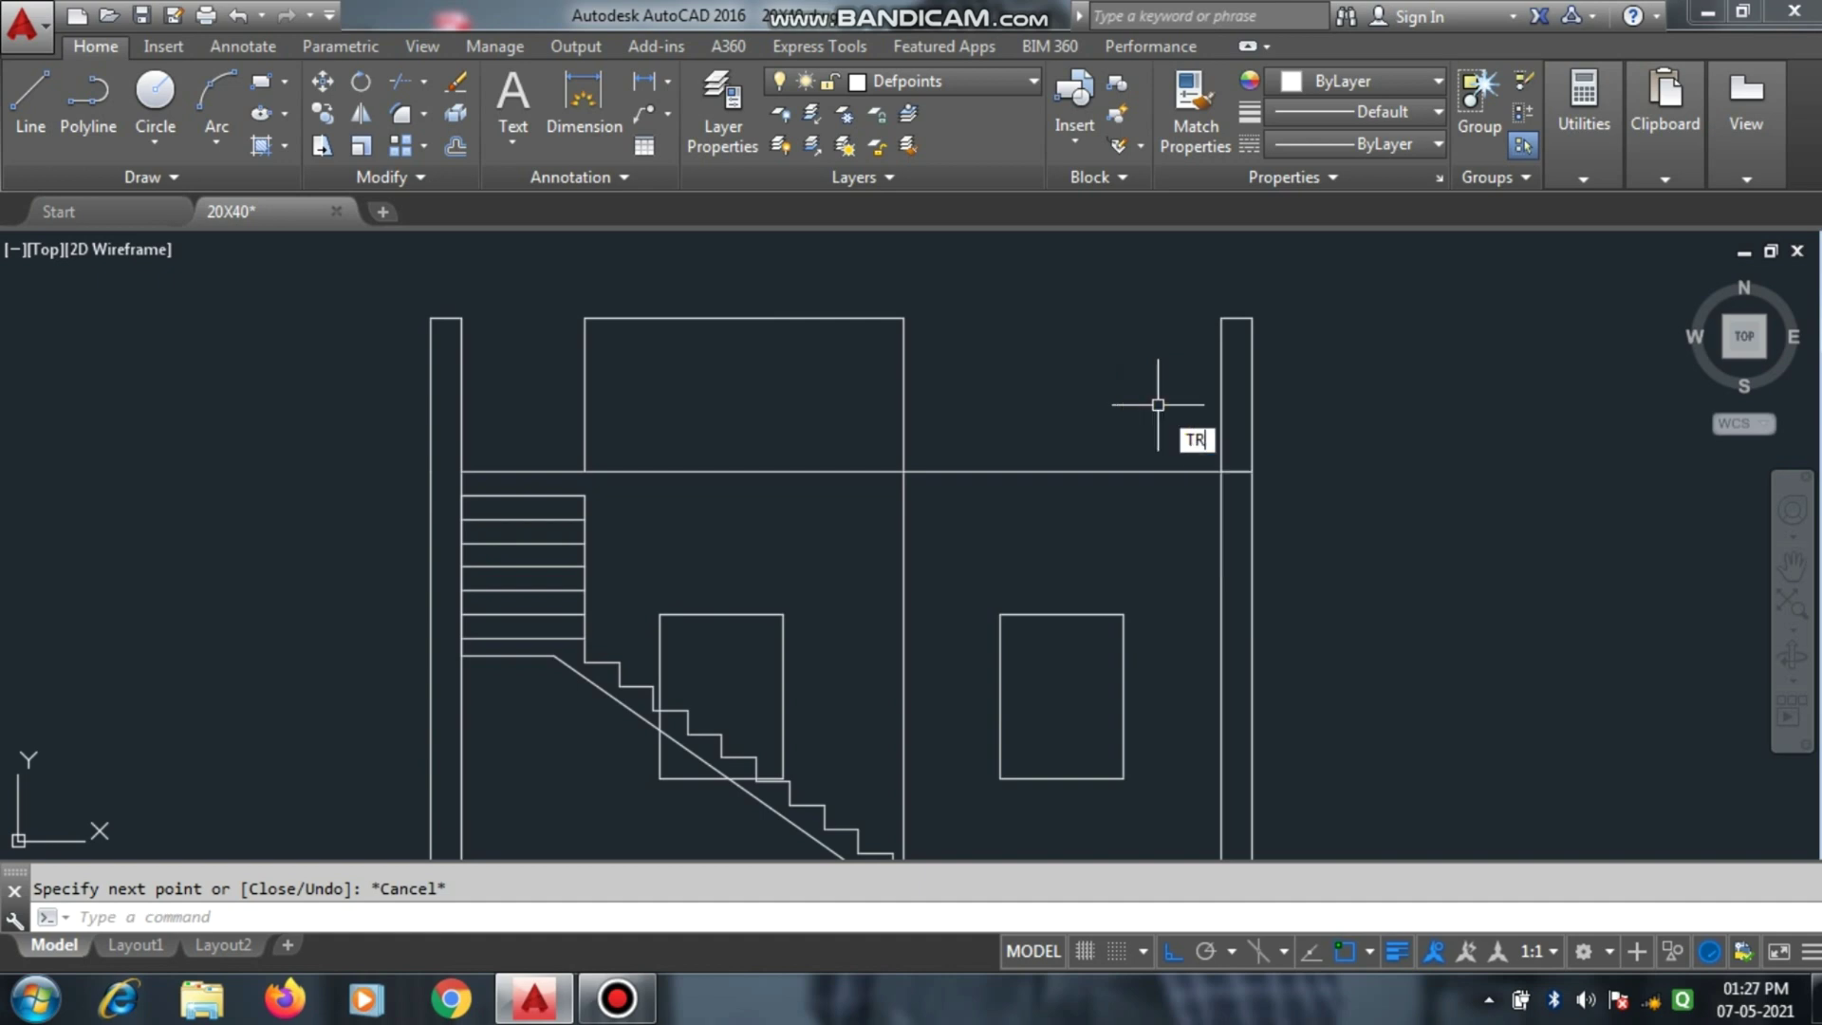
key(Return)
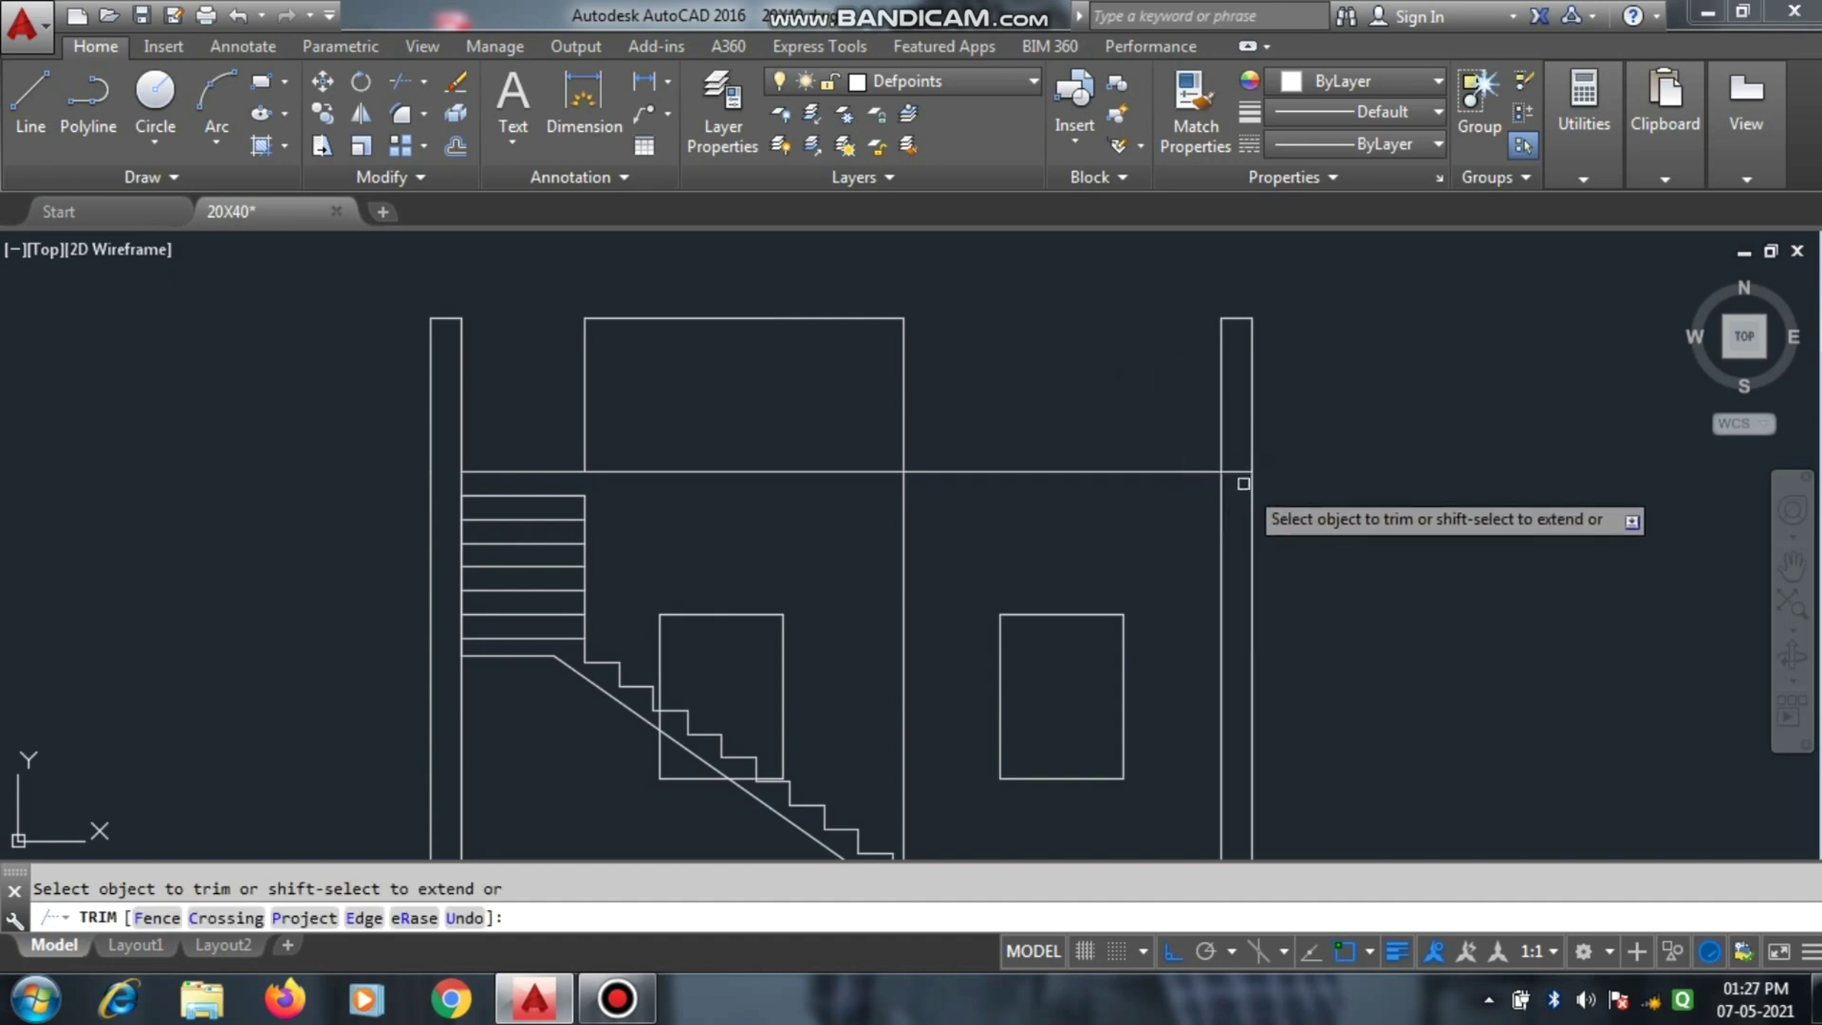
key(Escape)
click(1236, 471)
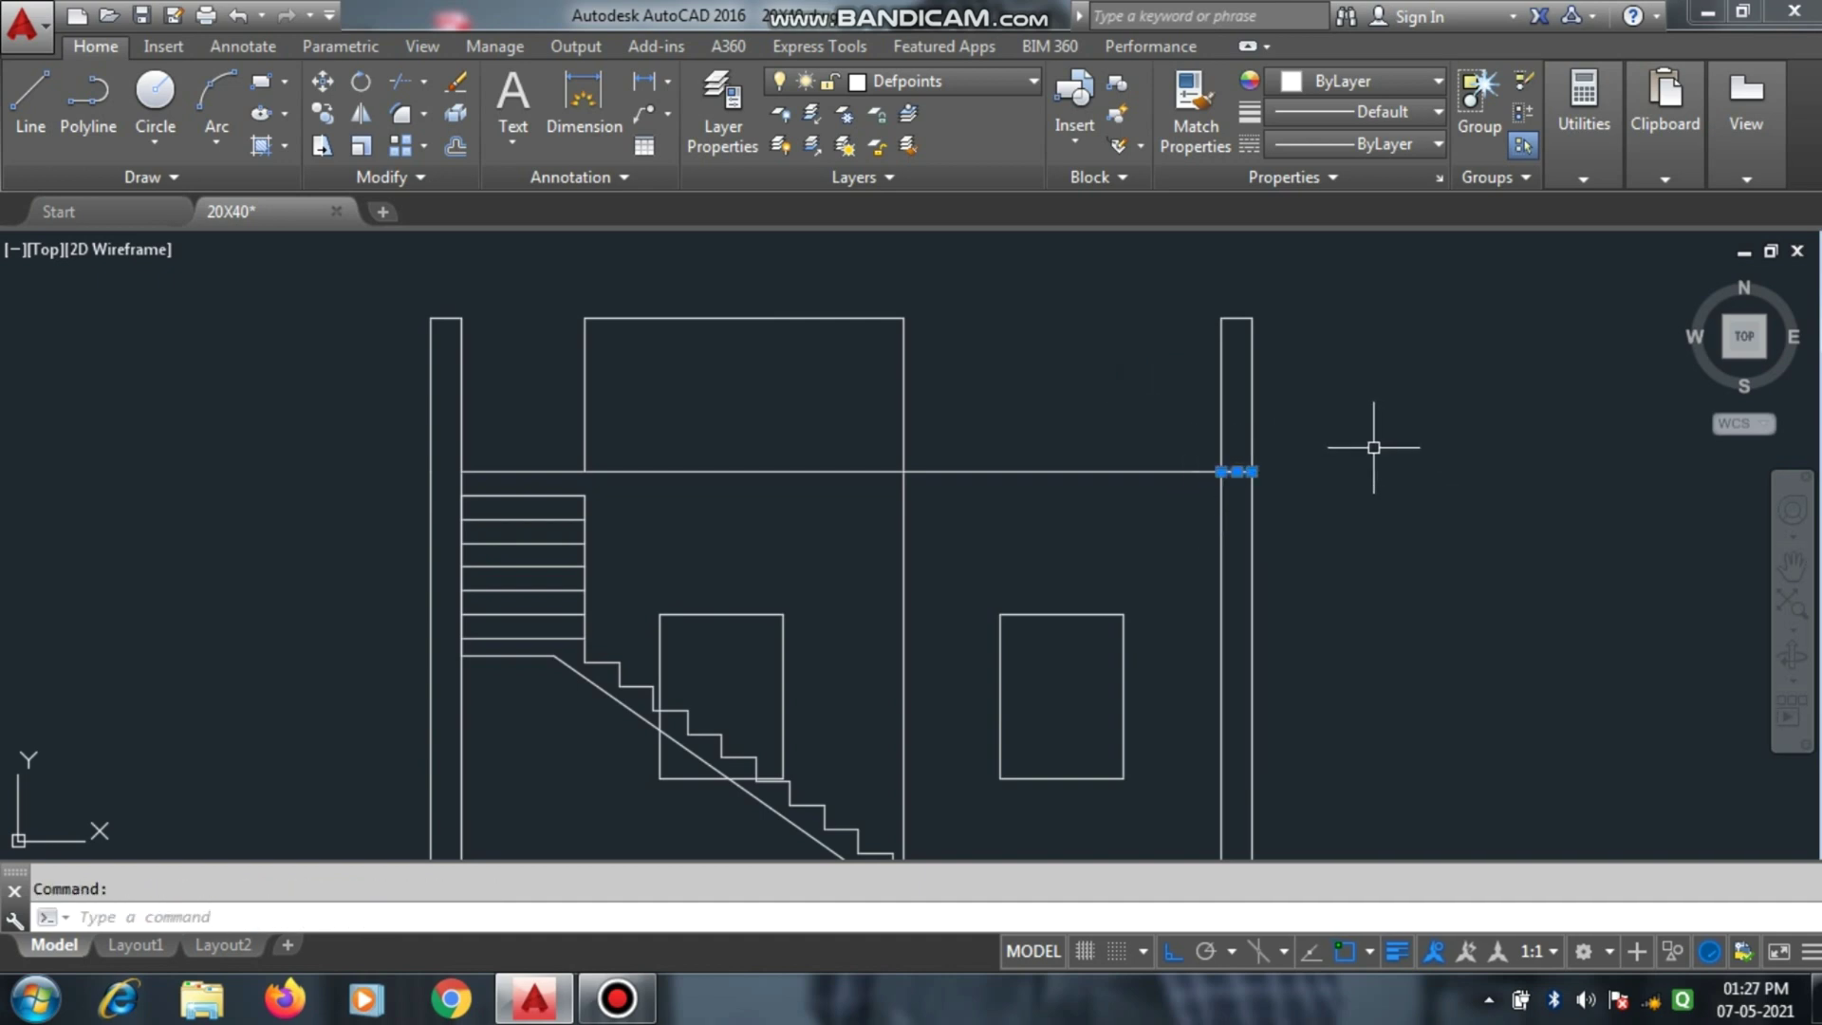
scroll(1200, 474, up, 2)
scroll(1171, 407, down, 4)
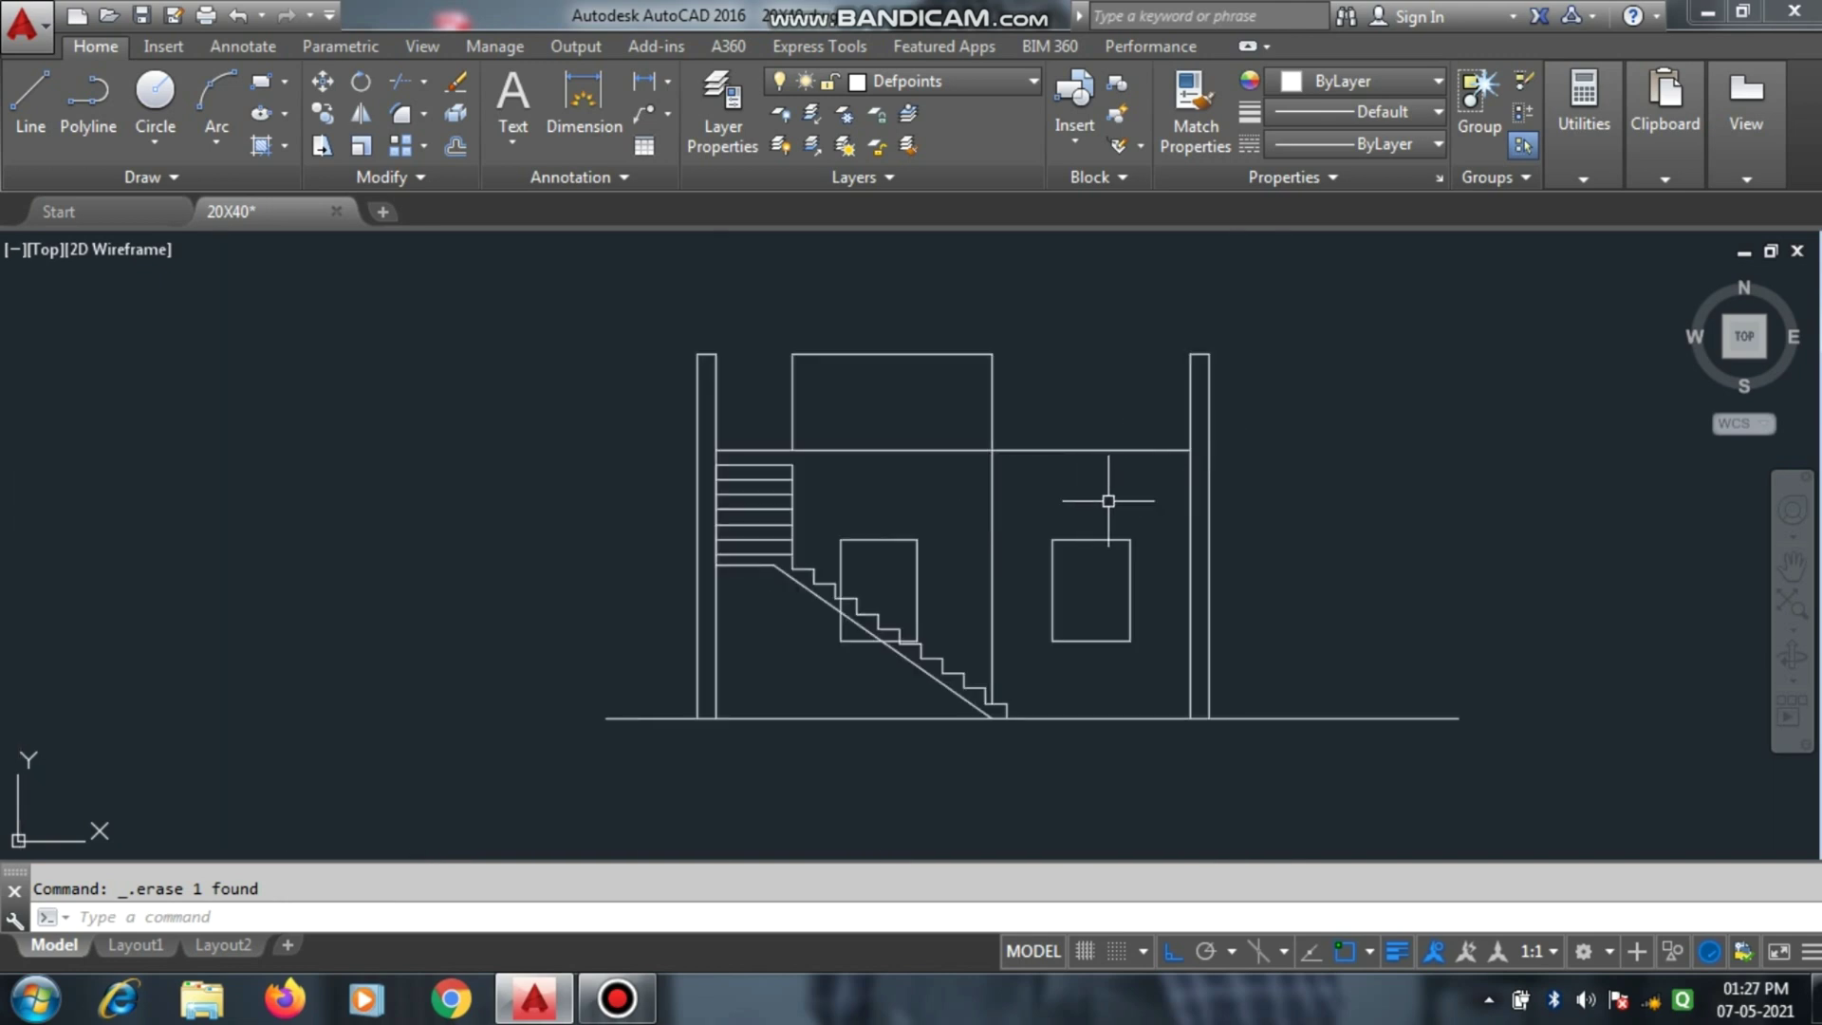
Examine the veranda and its kitchen window in the plan, then the matching bay and window in the elevation.
scroll(1025, 319, down, 4)
scroll(1063, 705, up, 10)
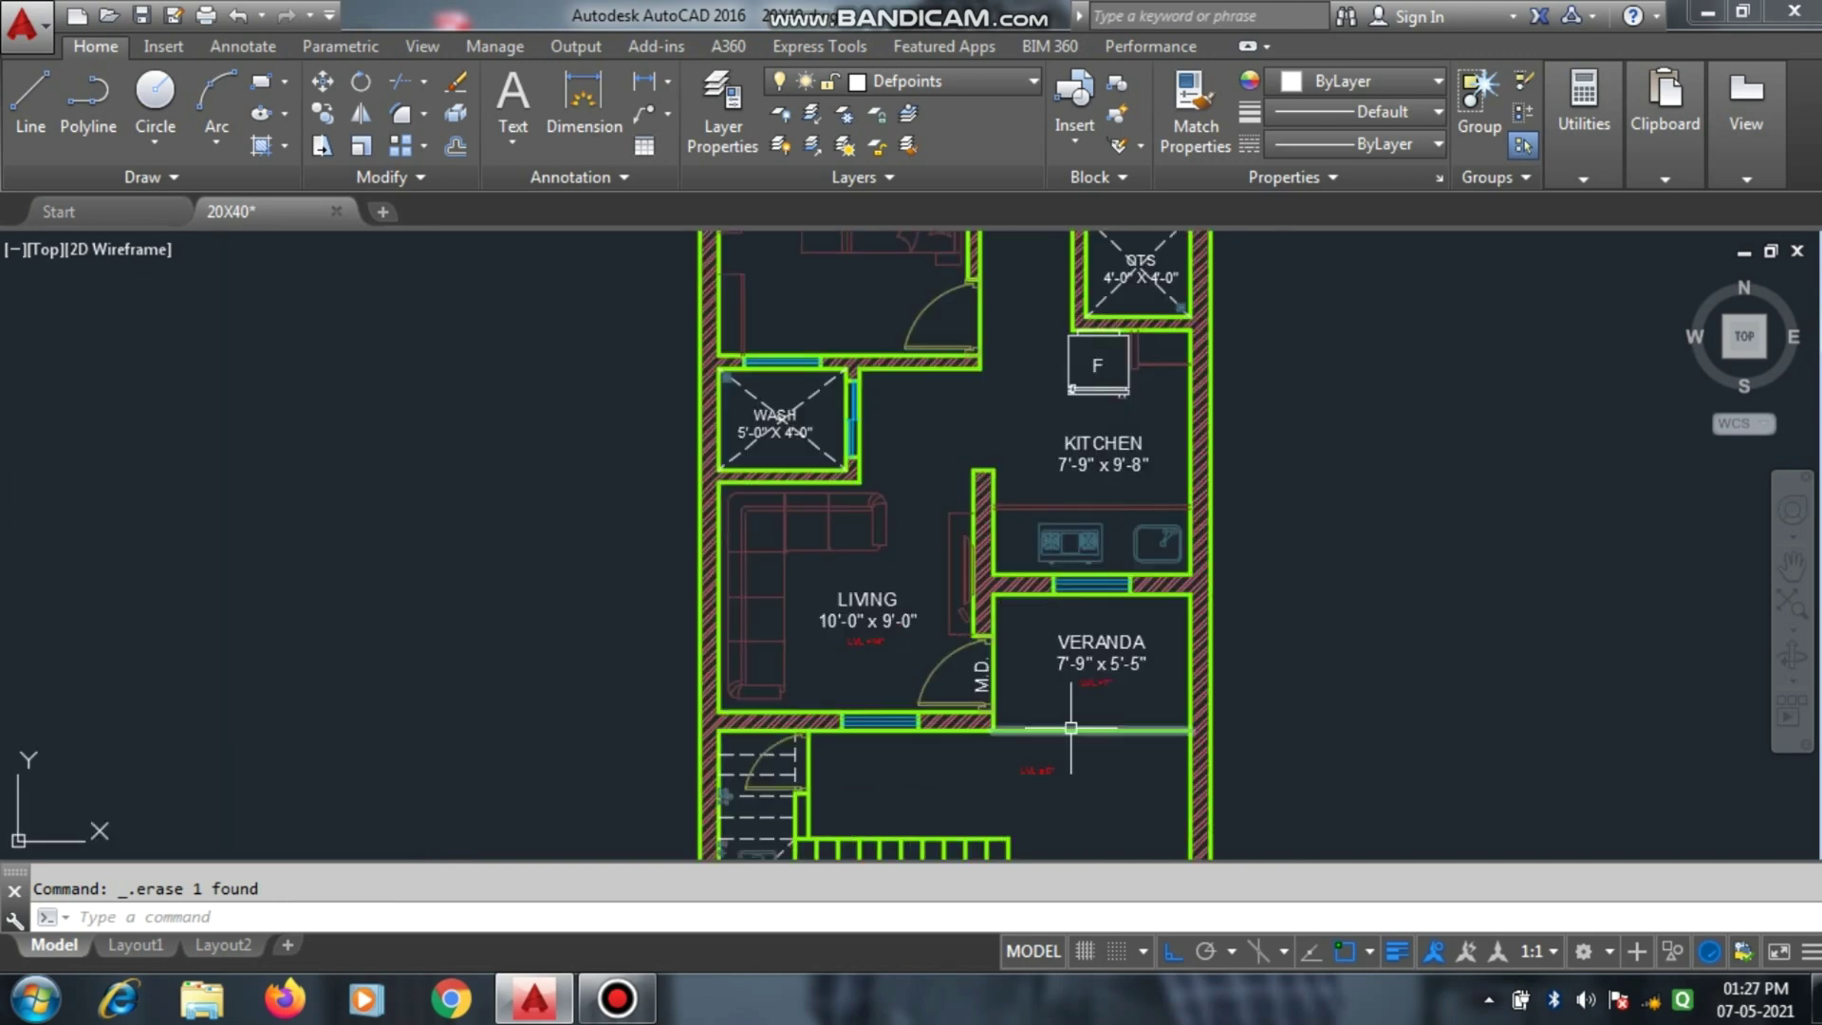
scroll(1012, 567, down, 4)
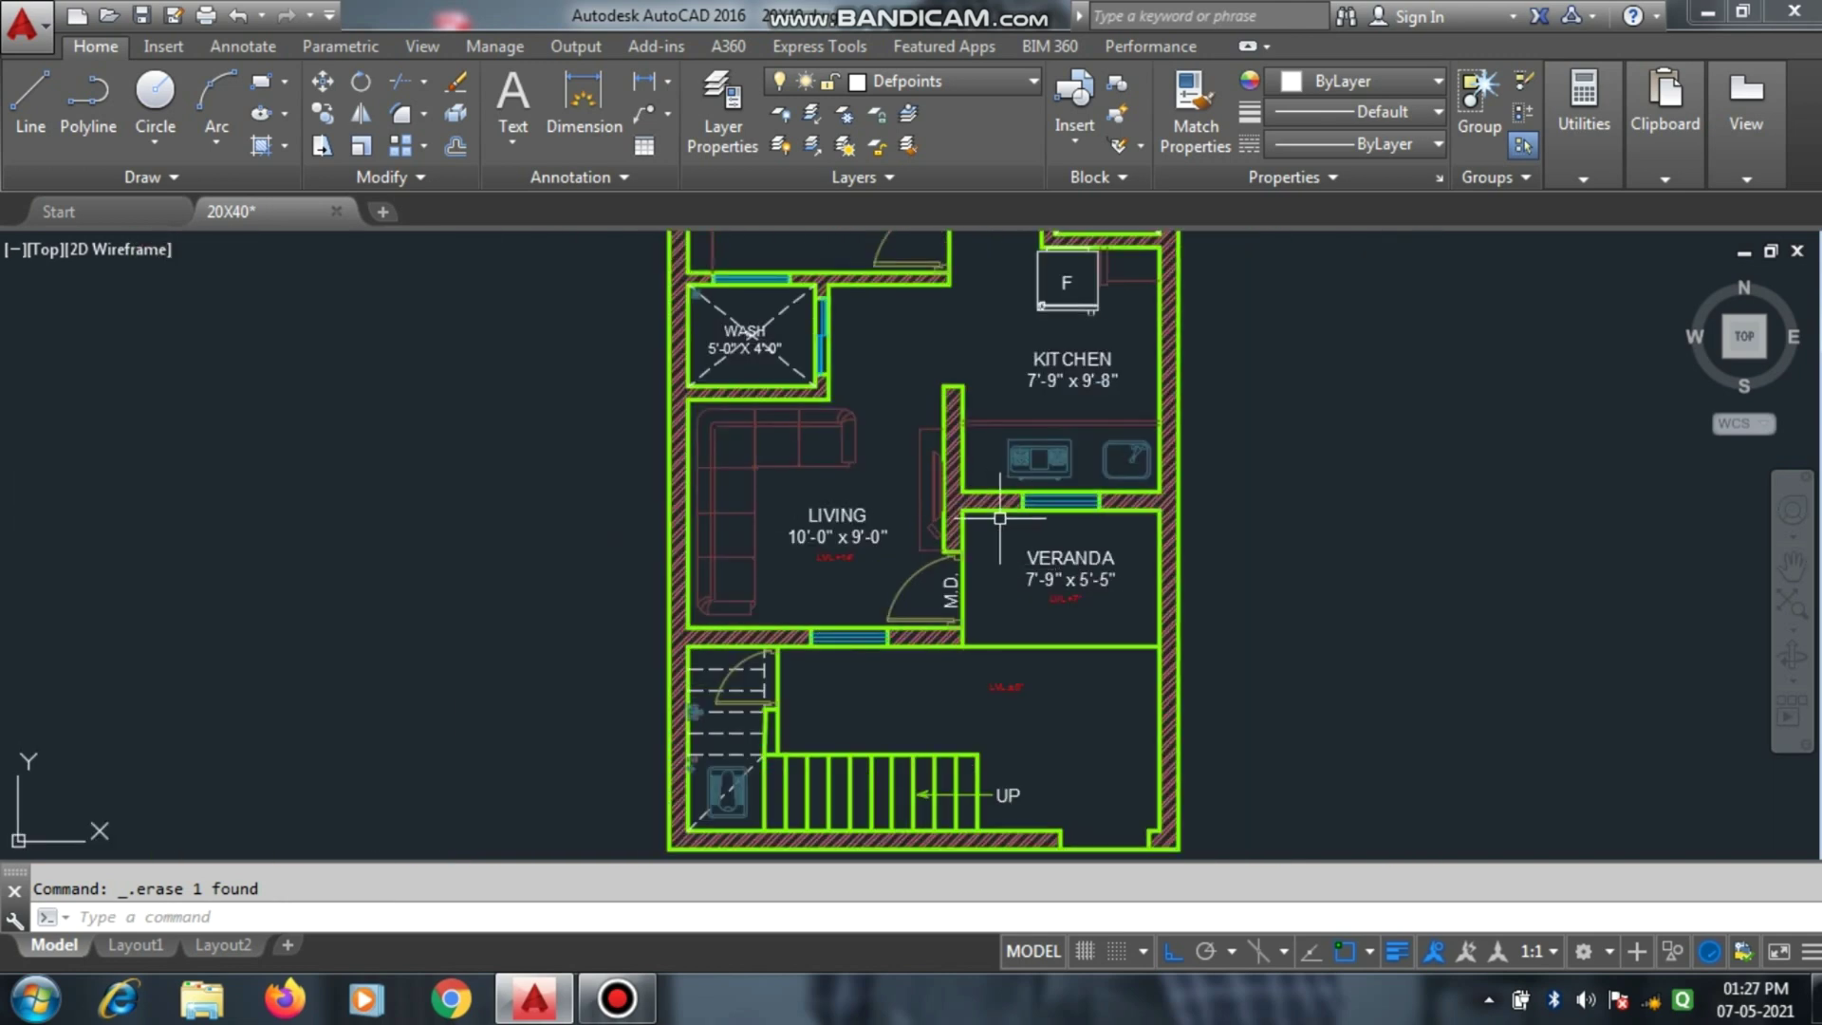
scroll(1005, 520, up, 2)
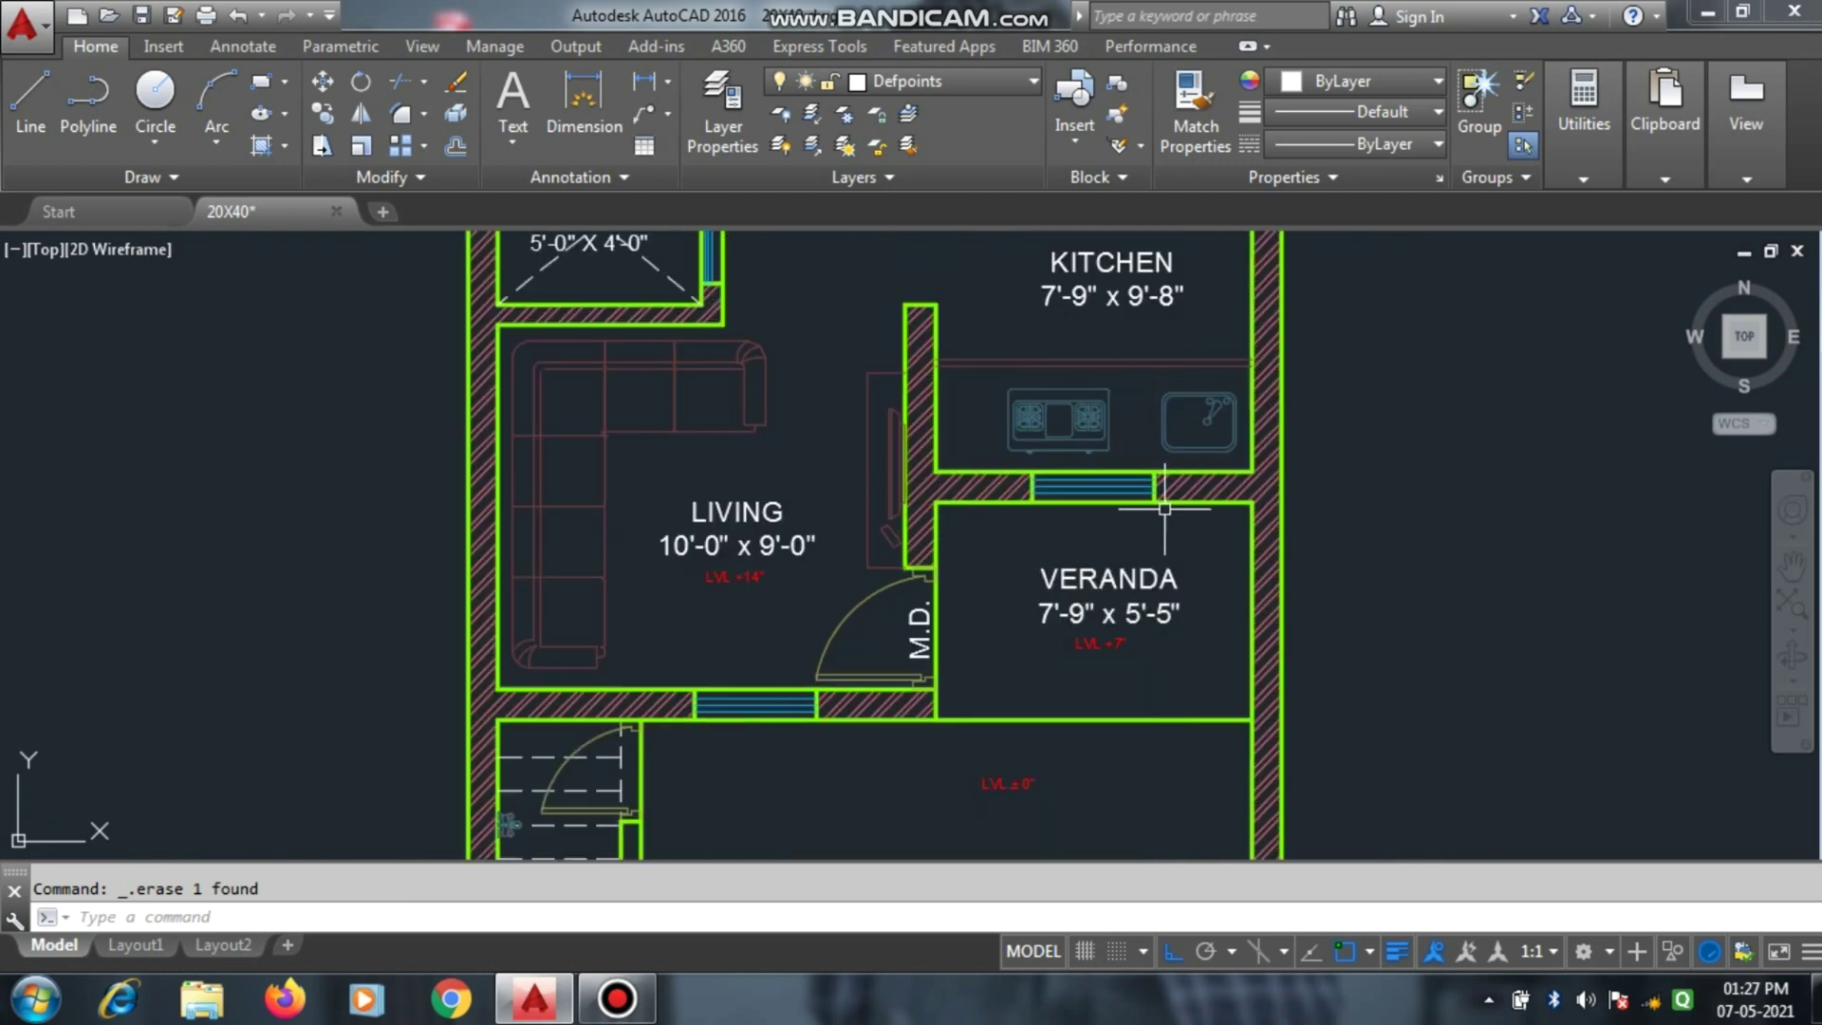
scroll(1008, 666, down, 8)
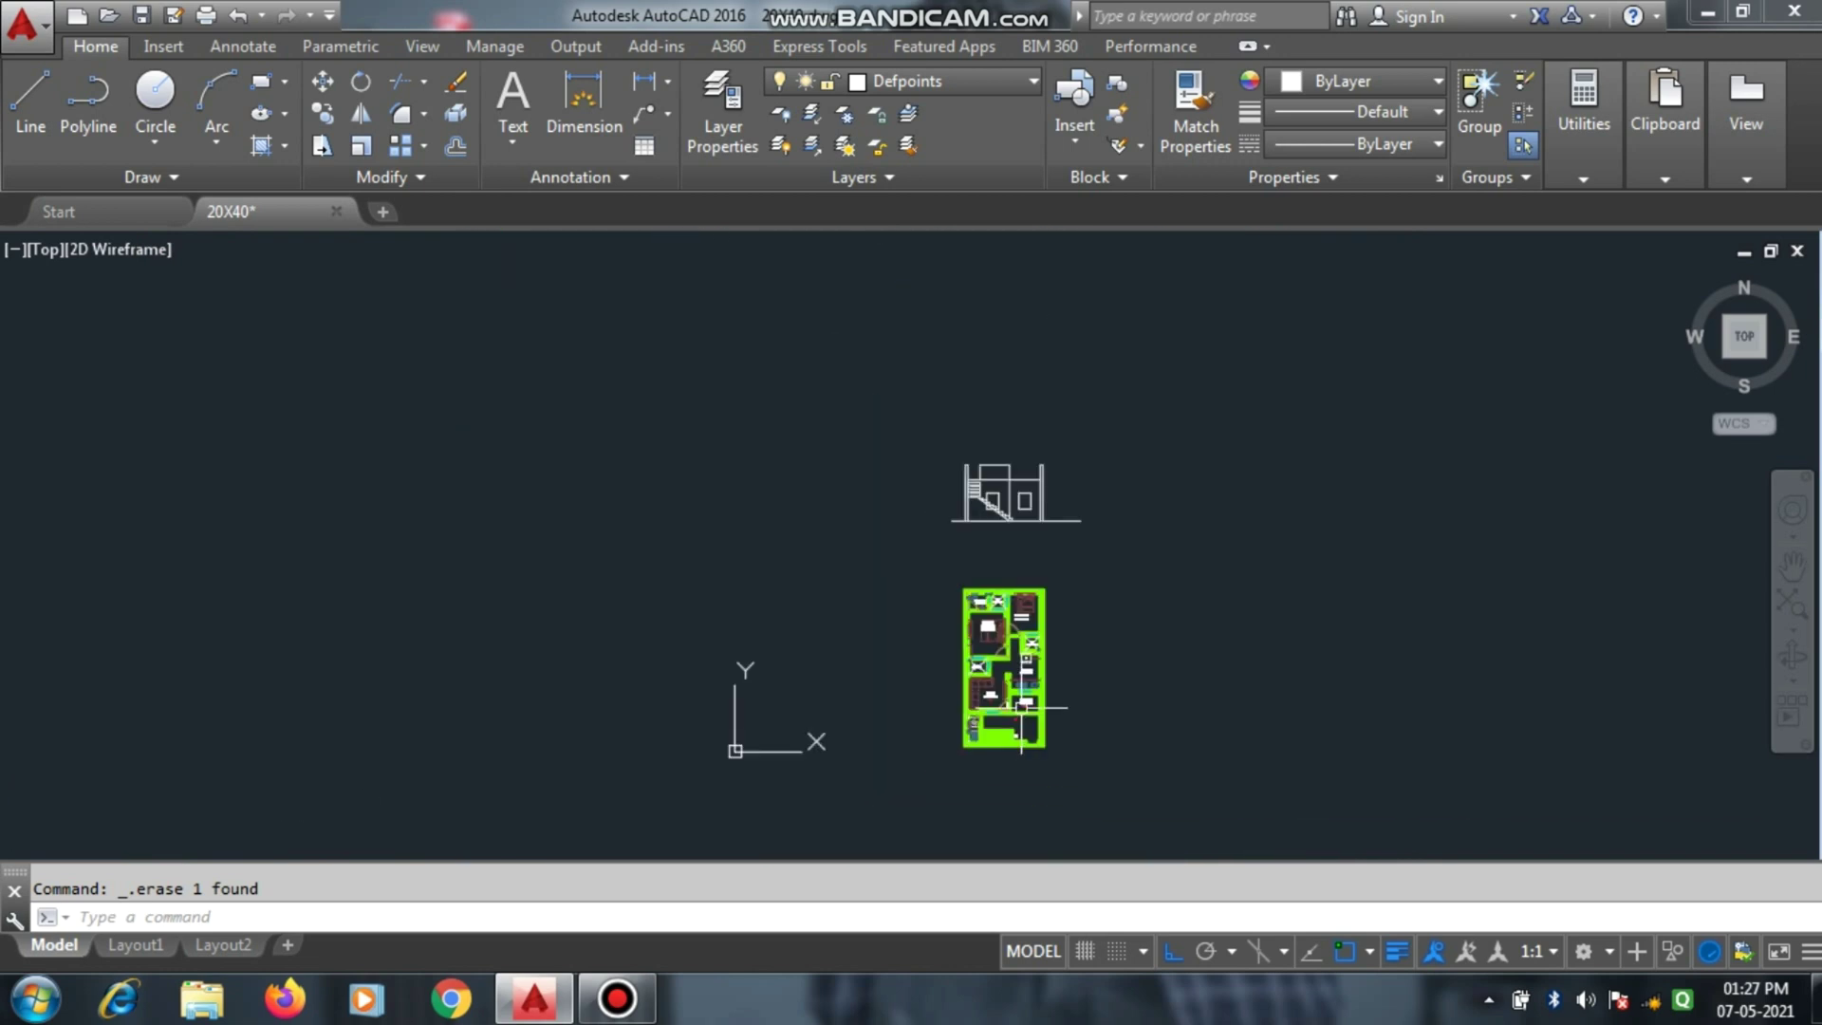
scroll(1035, 552, up, 5)
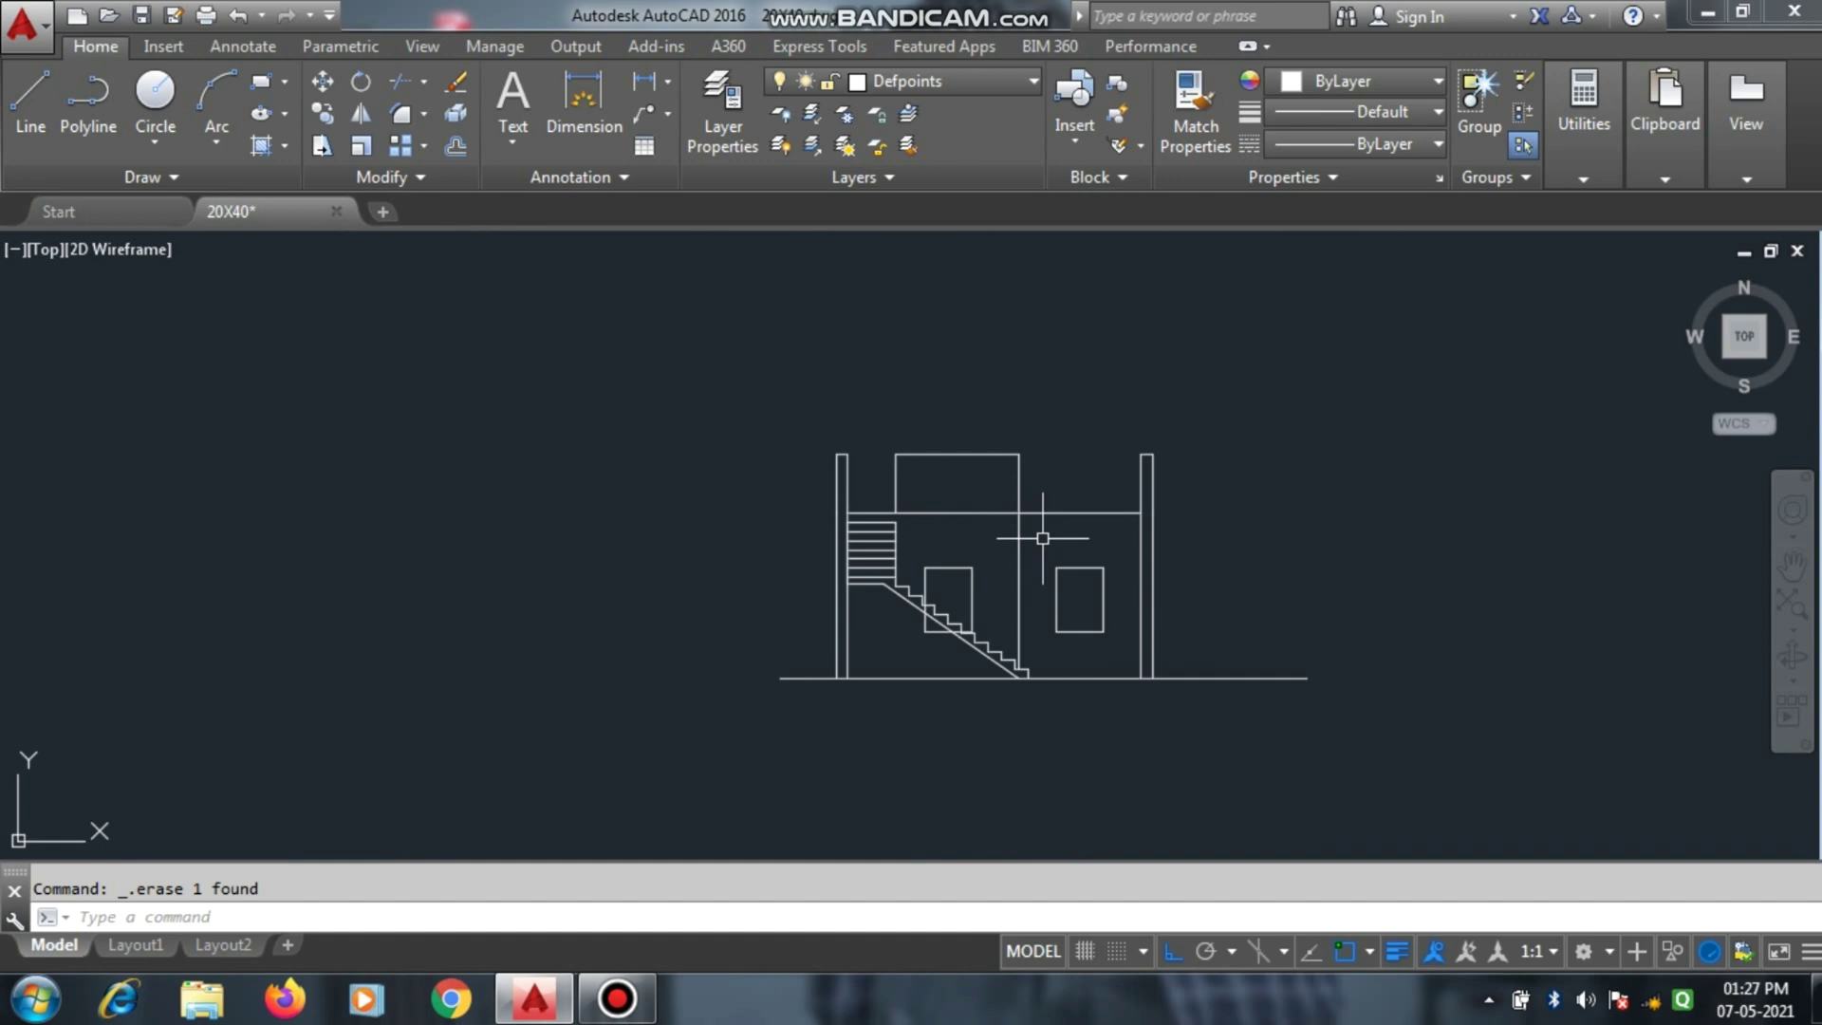
scroll(1041, 538, up, 2)
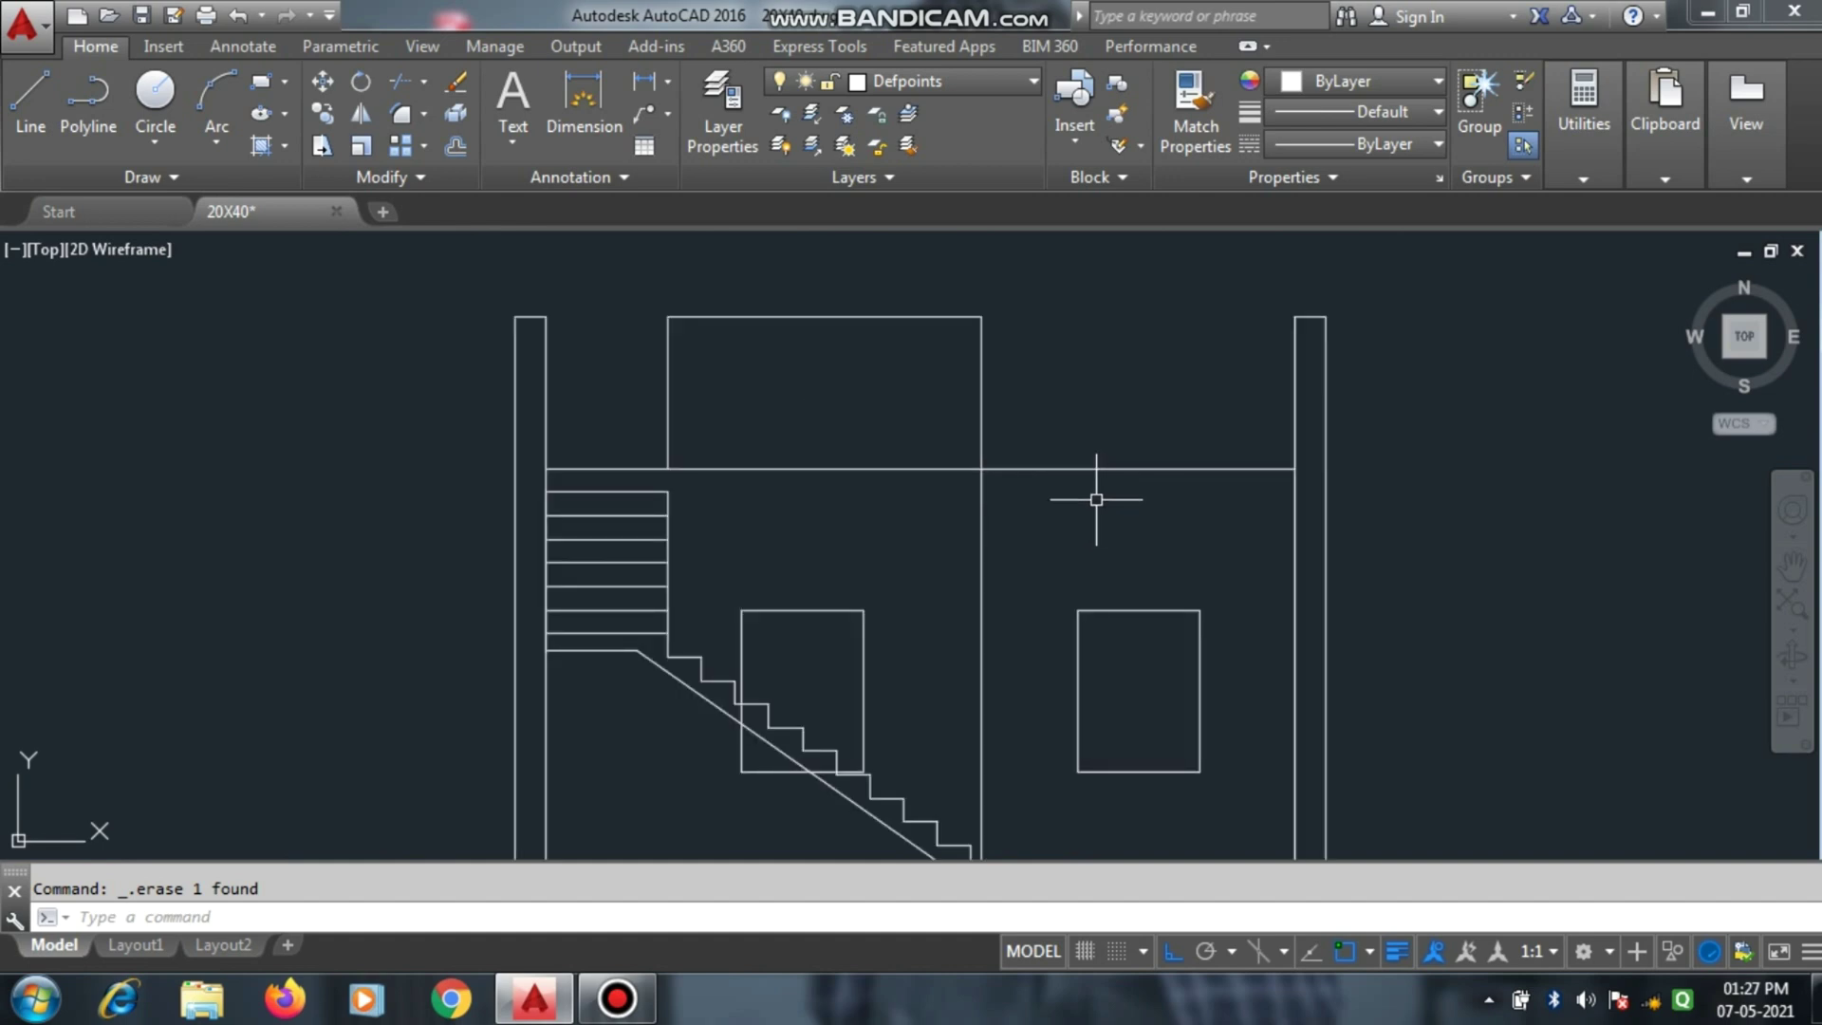
scroll(1051, 499, down, 2)
scroll(1055, 503, up, 2)
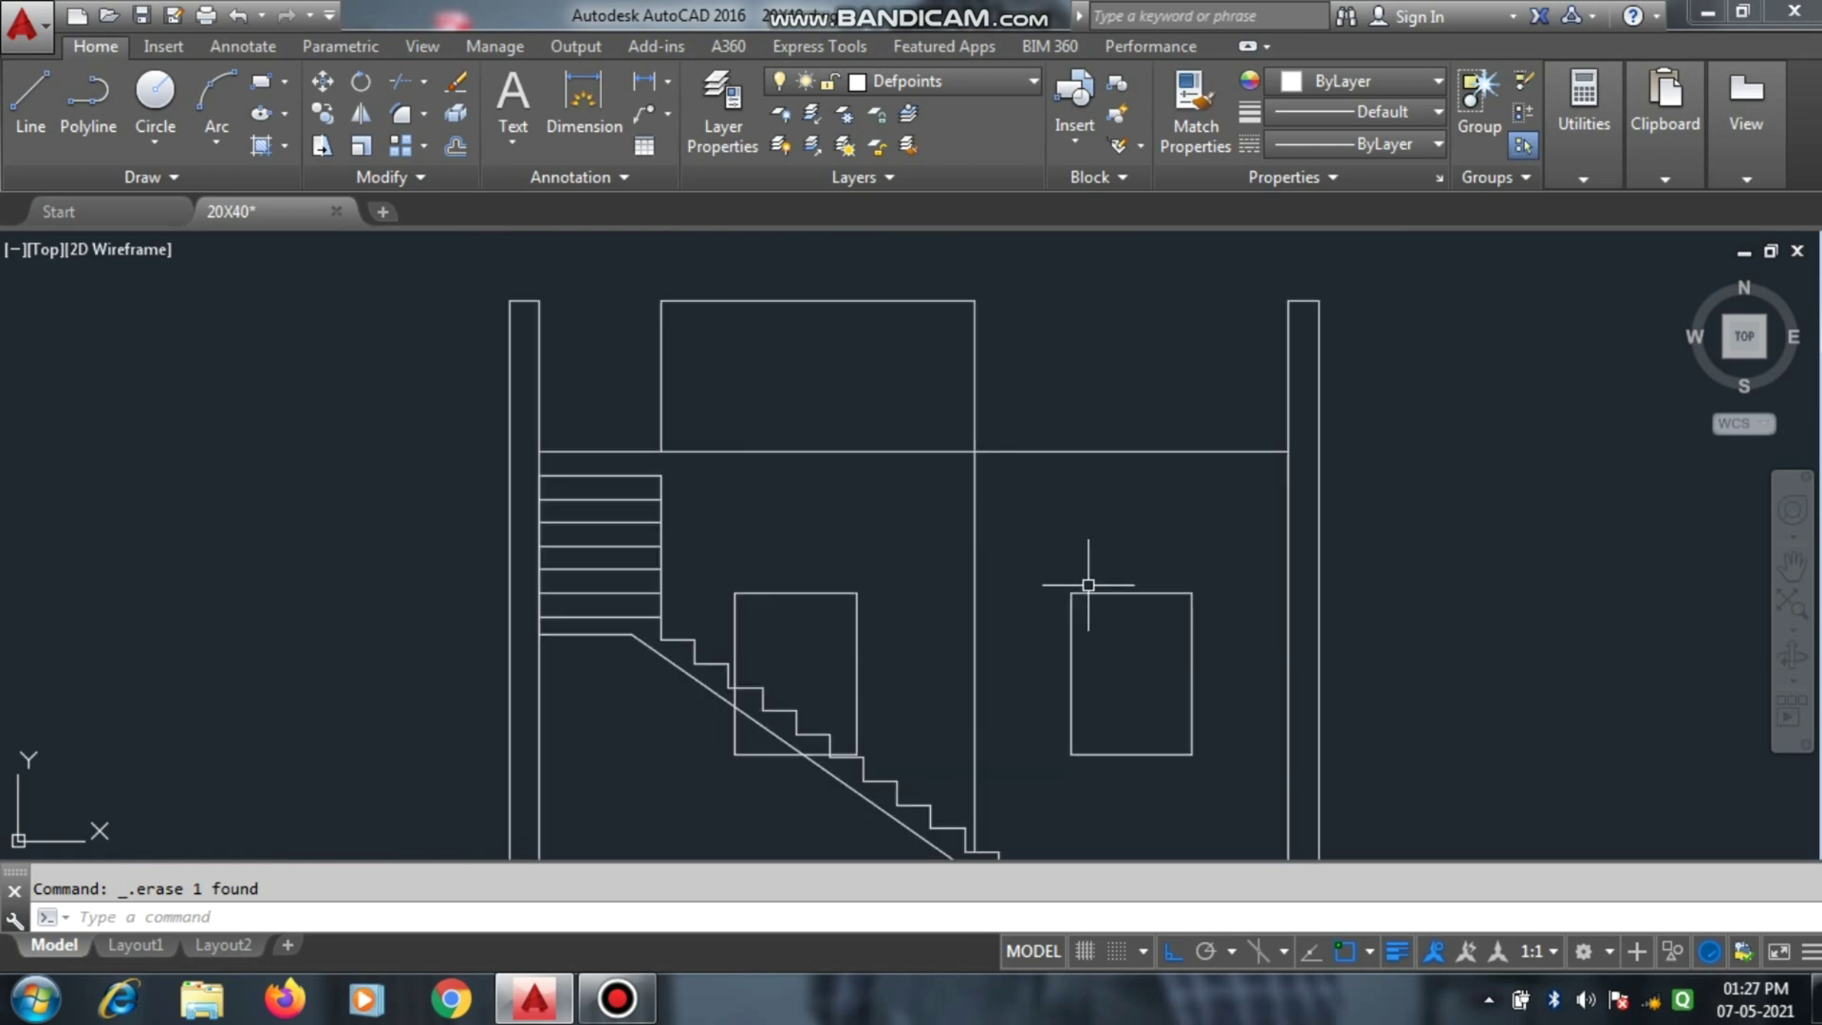
Draw a horizontal construction line along the top edge of the veranda-side window in the elevation.
scroll(1088, 584, up, 2)
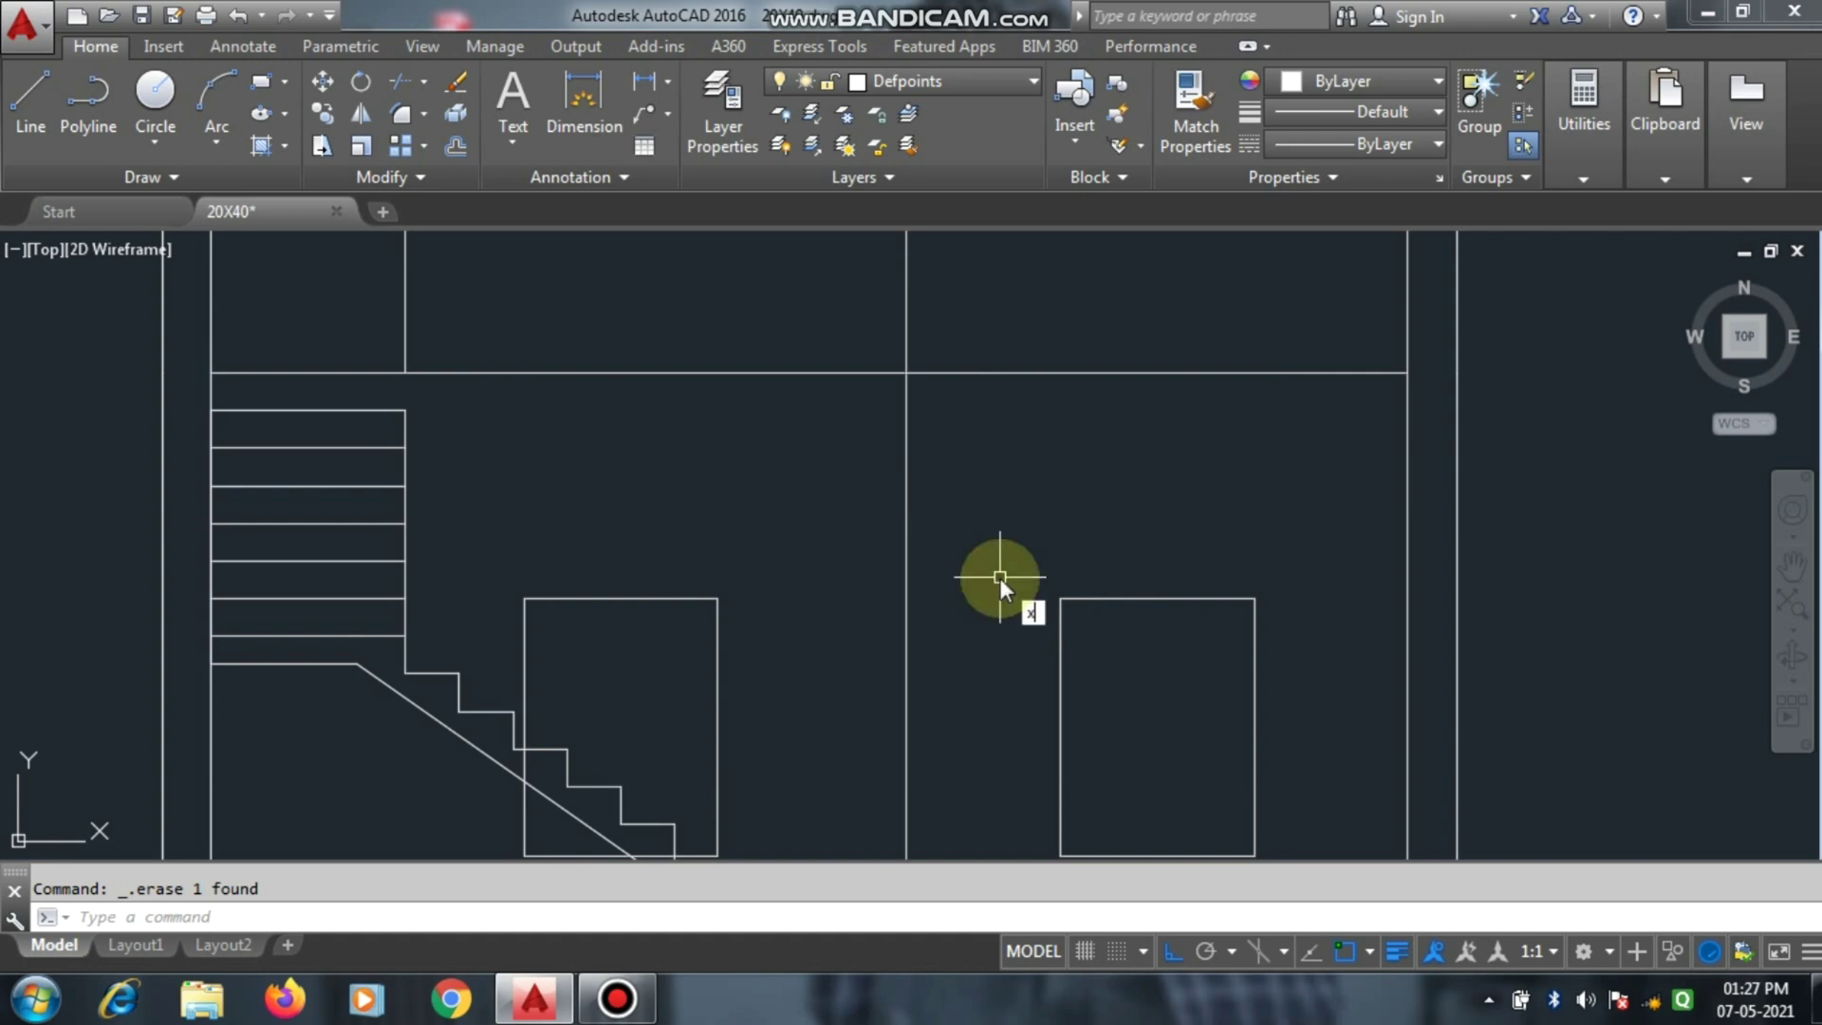
text(l)
key(Return)
click(1060, 598)
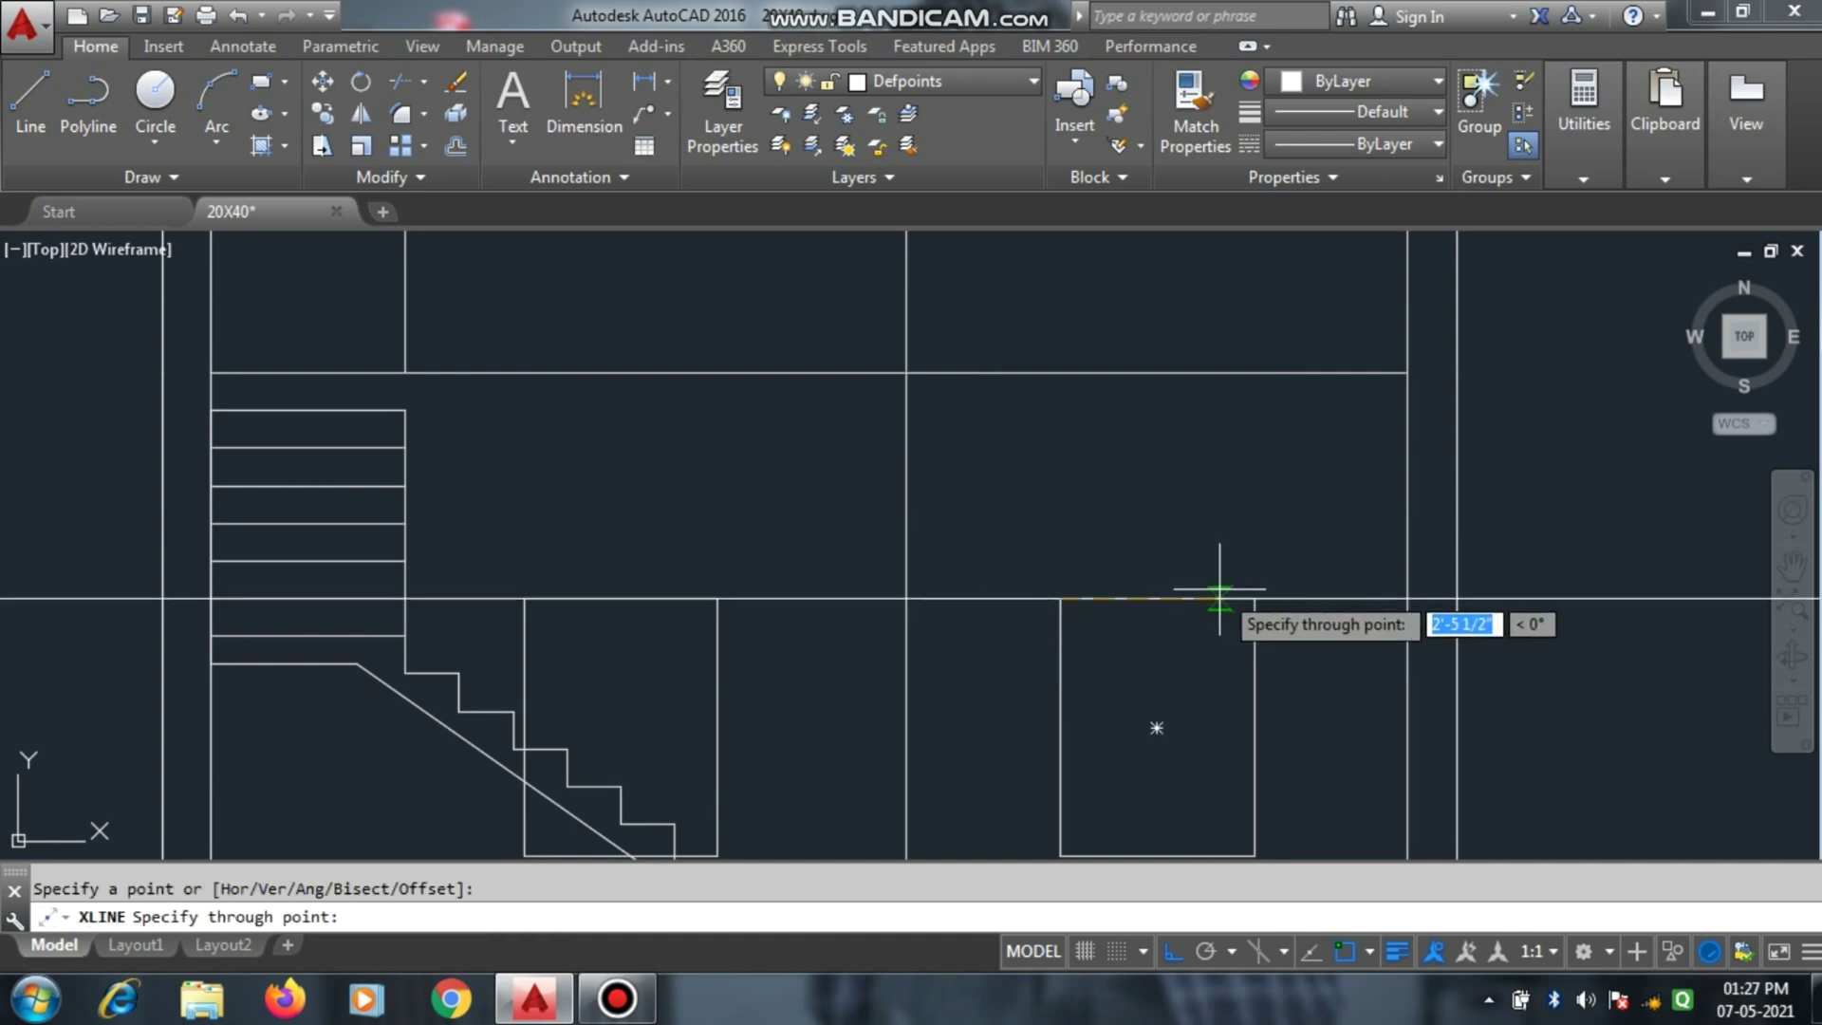
click(1253, 598)
key(Escape)
Copy the window-top construction line 5" straight up, using its intersection with the outer wall's inner face as base point.
click(1402, 598)
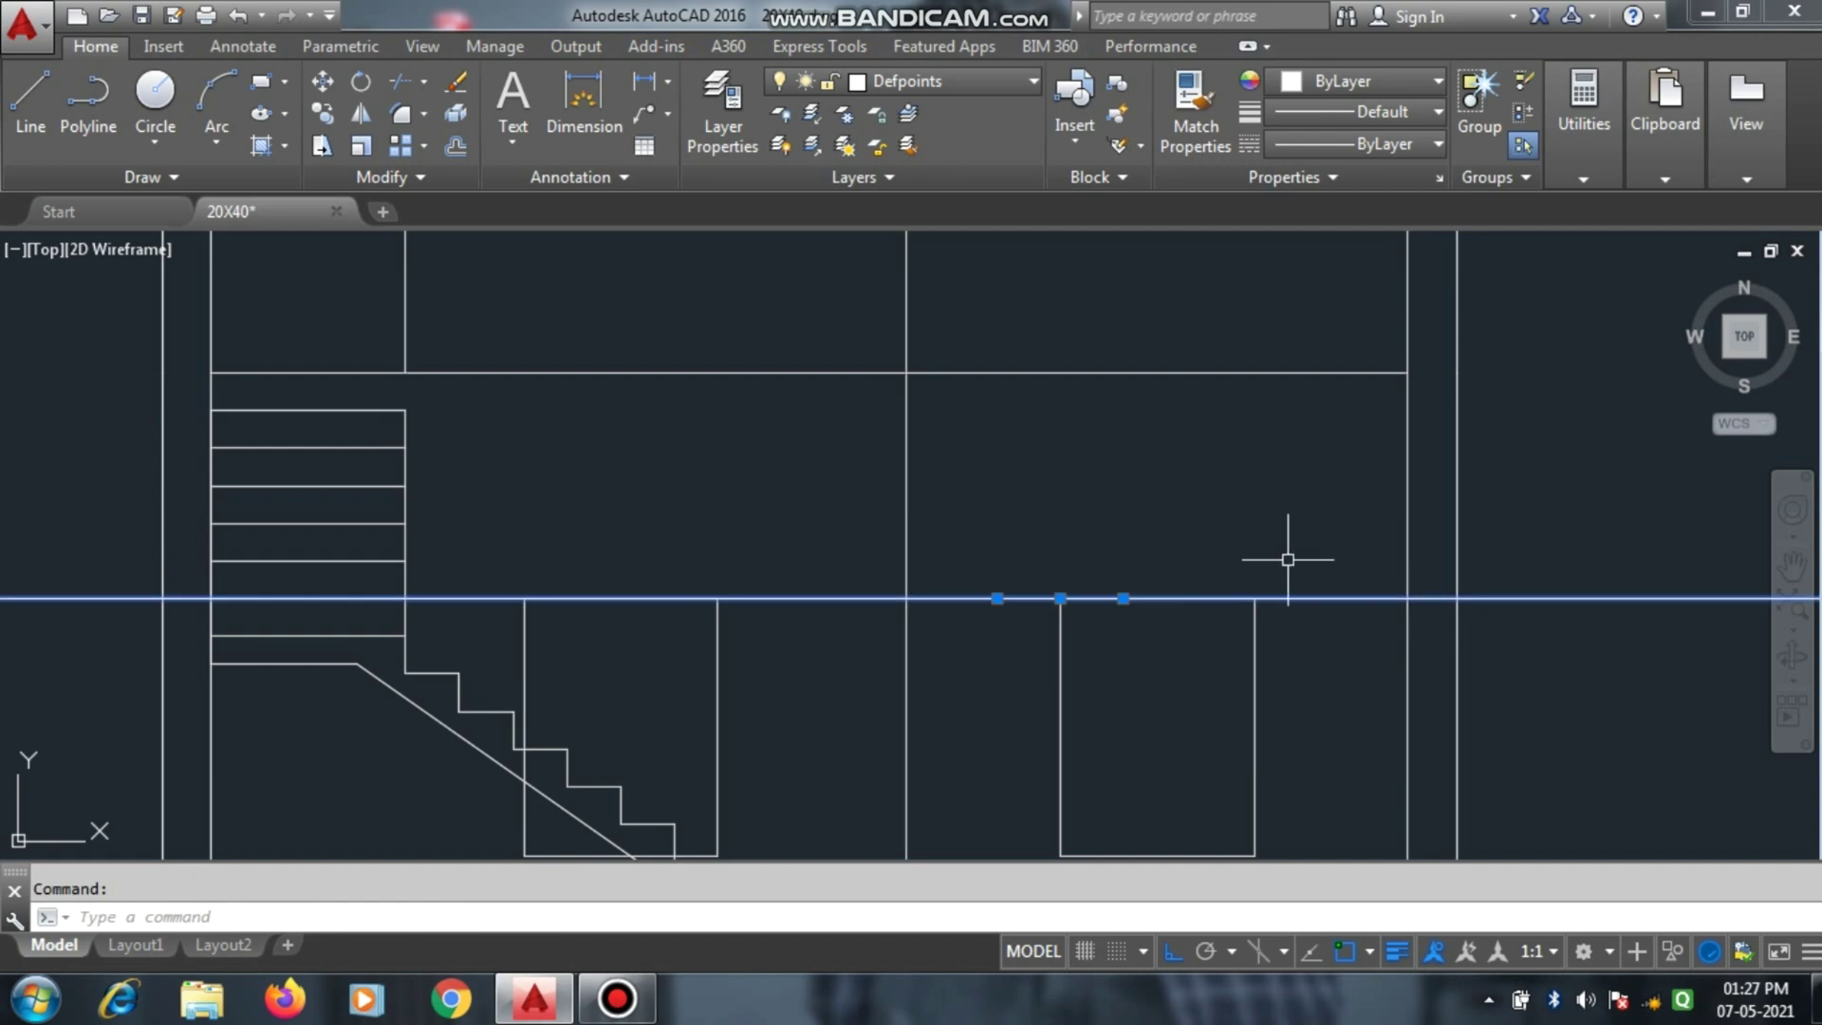
middle_drag(1288, 559, 1286, 542)
text(c)
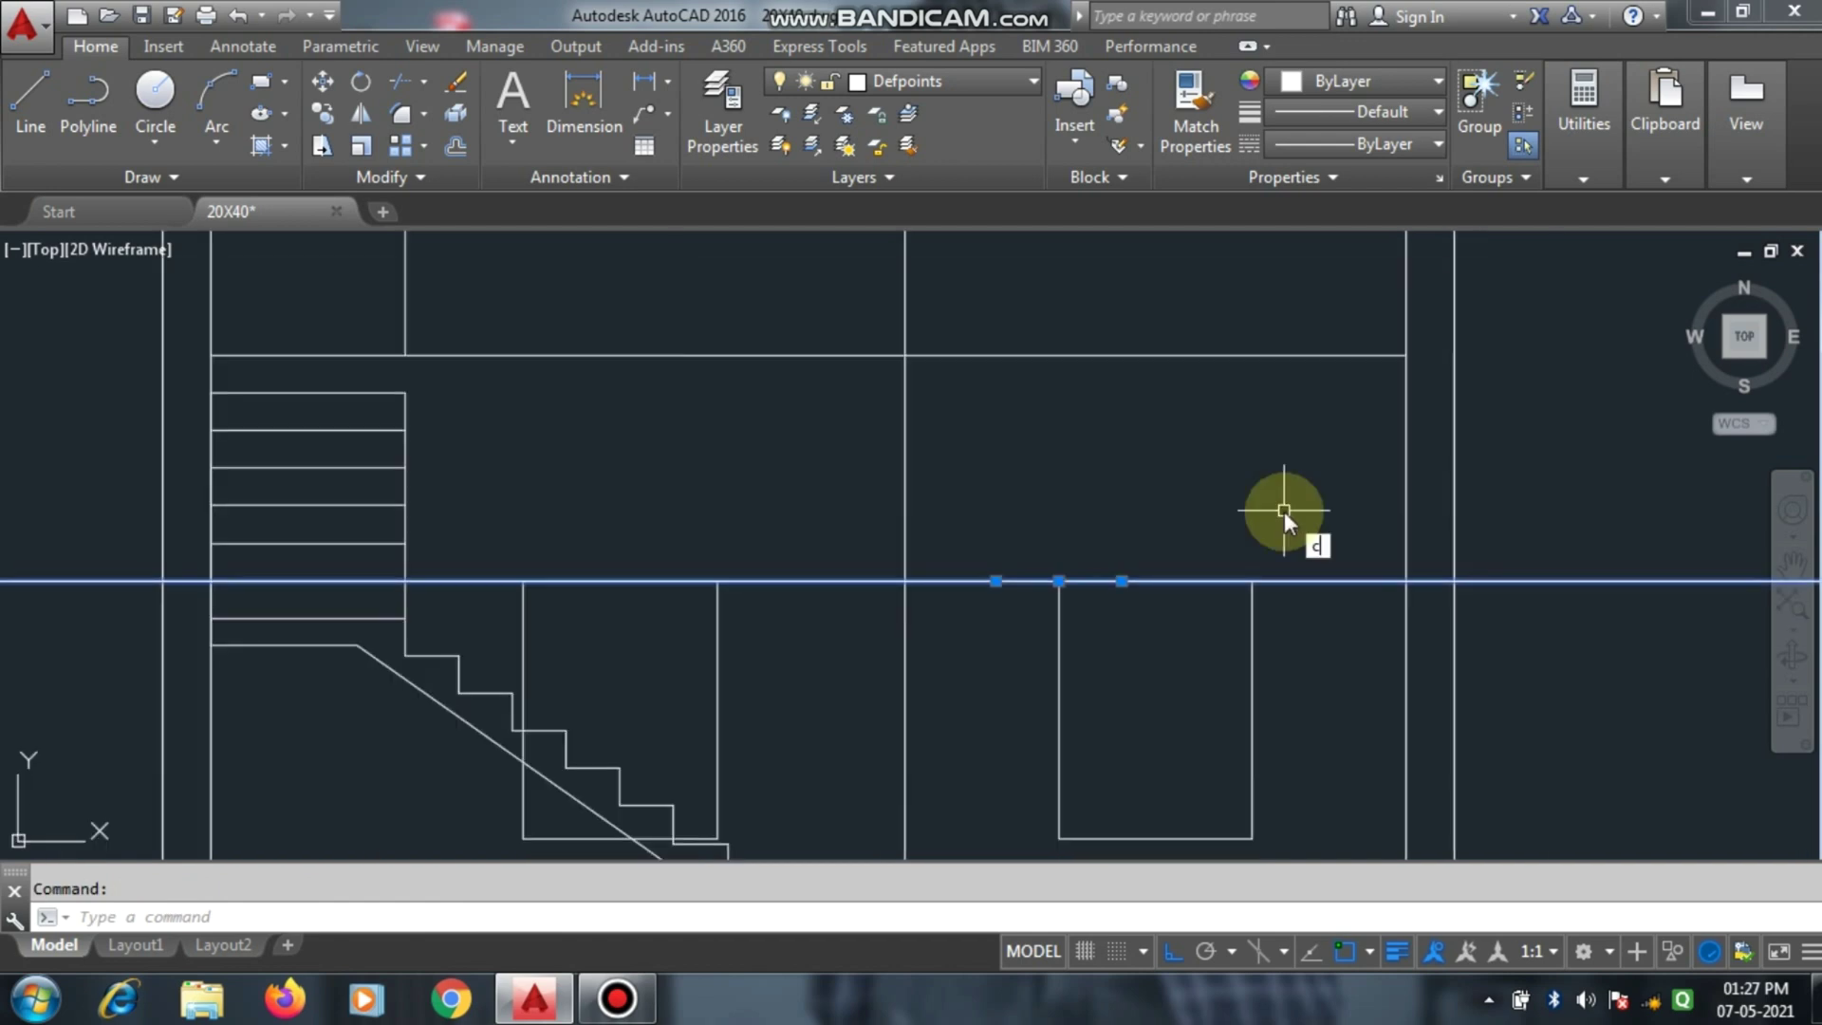
text(o)
key(Return)
click(1406, 581)
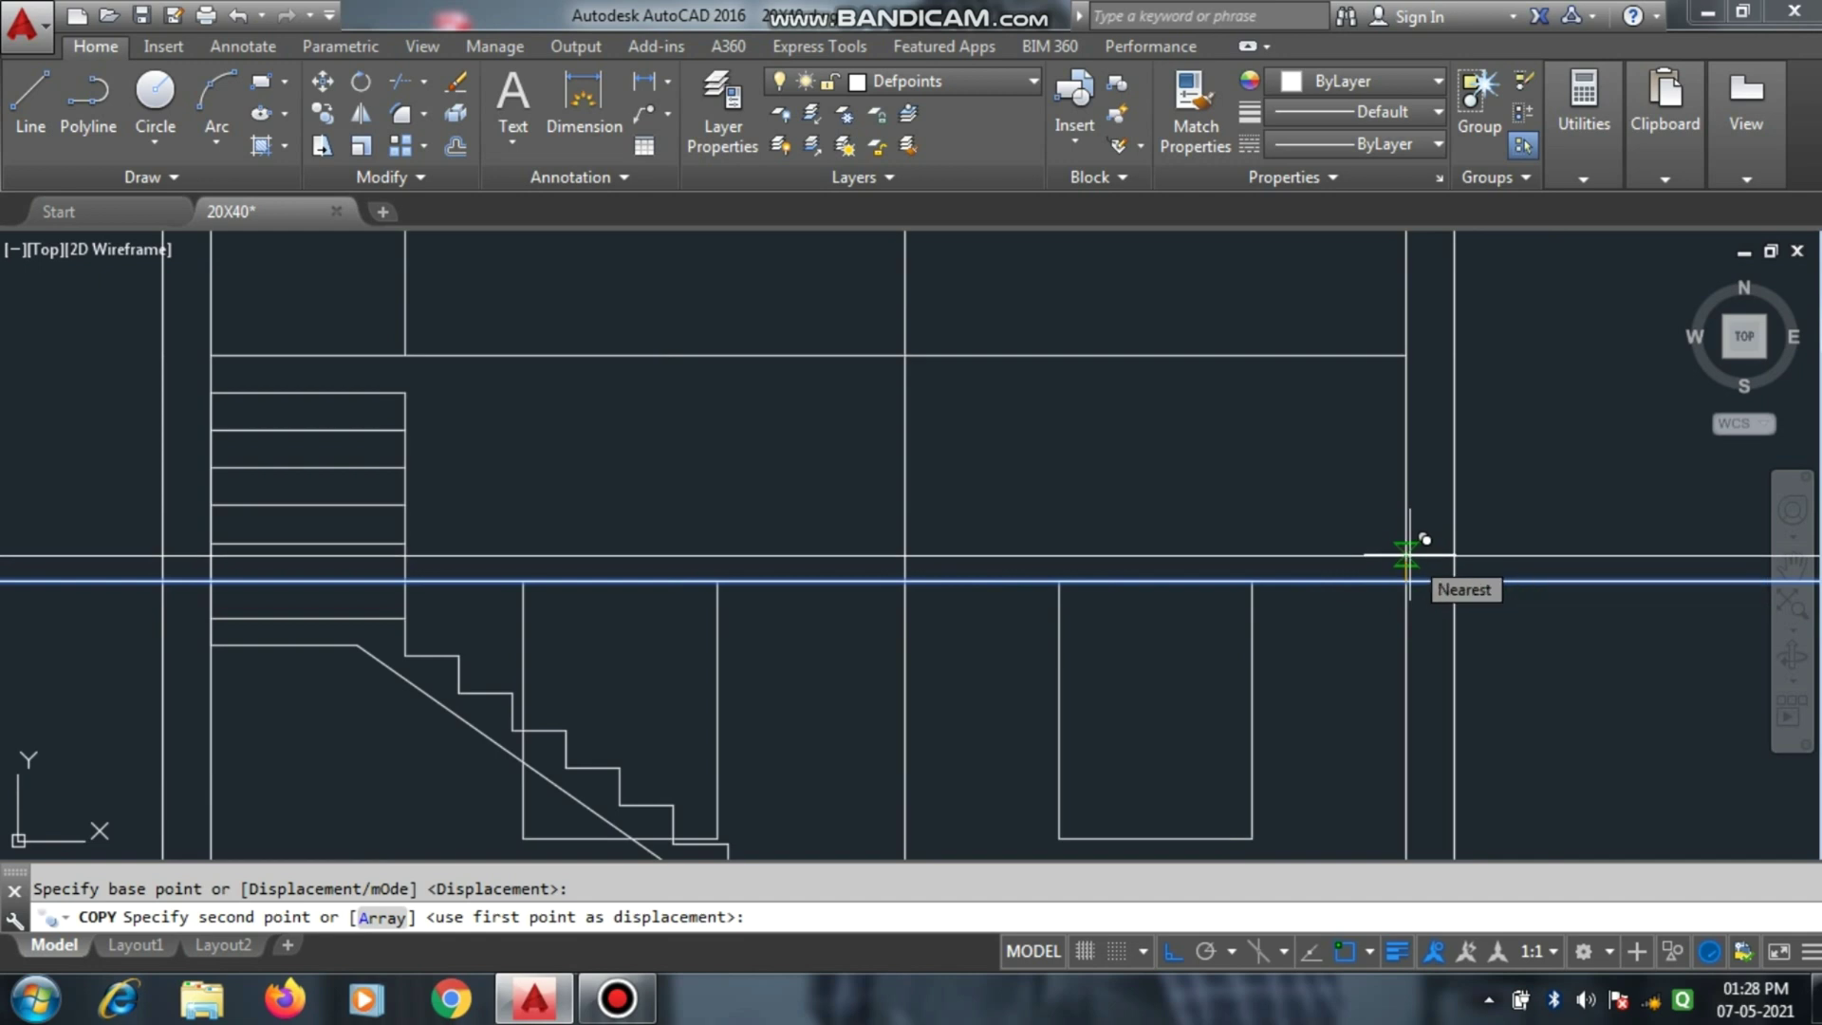
text(5)
key(Return)
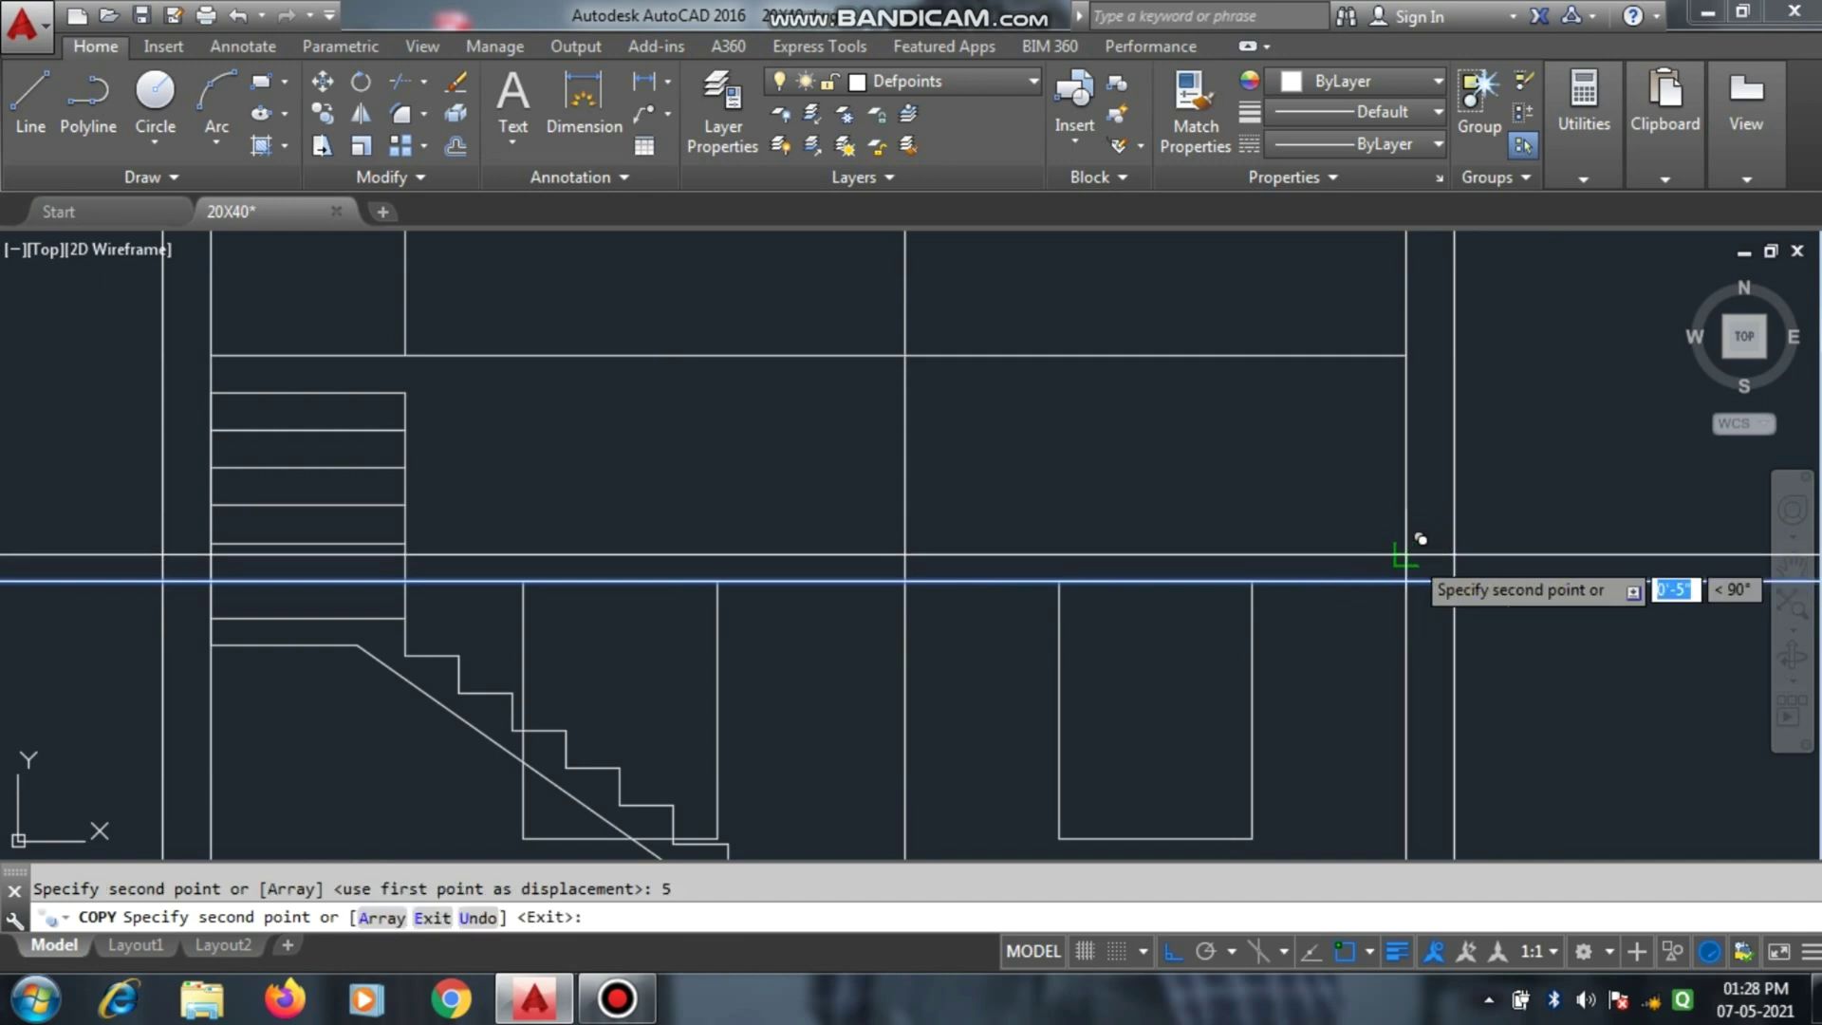
key(Escape)
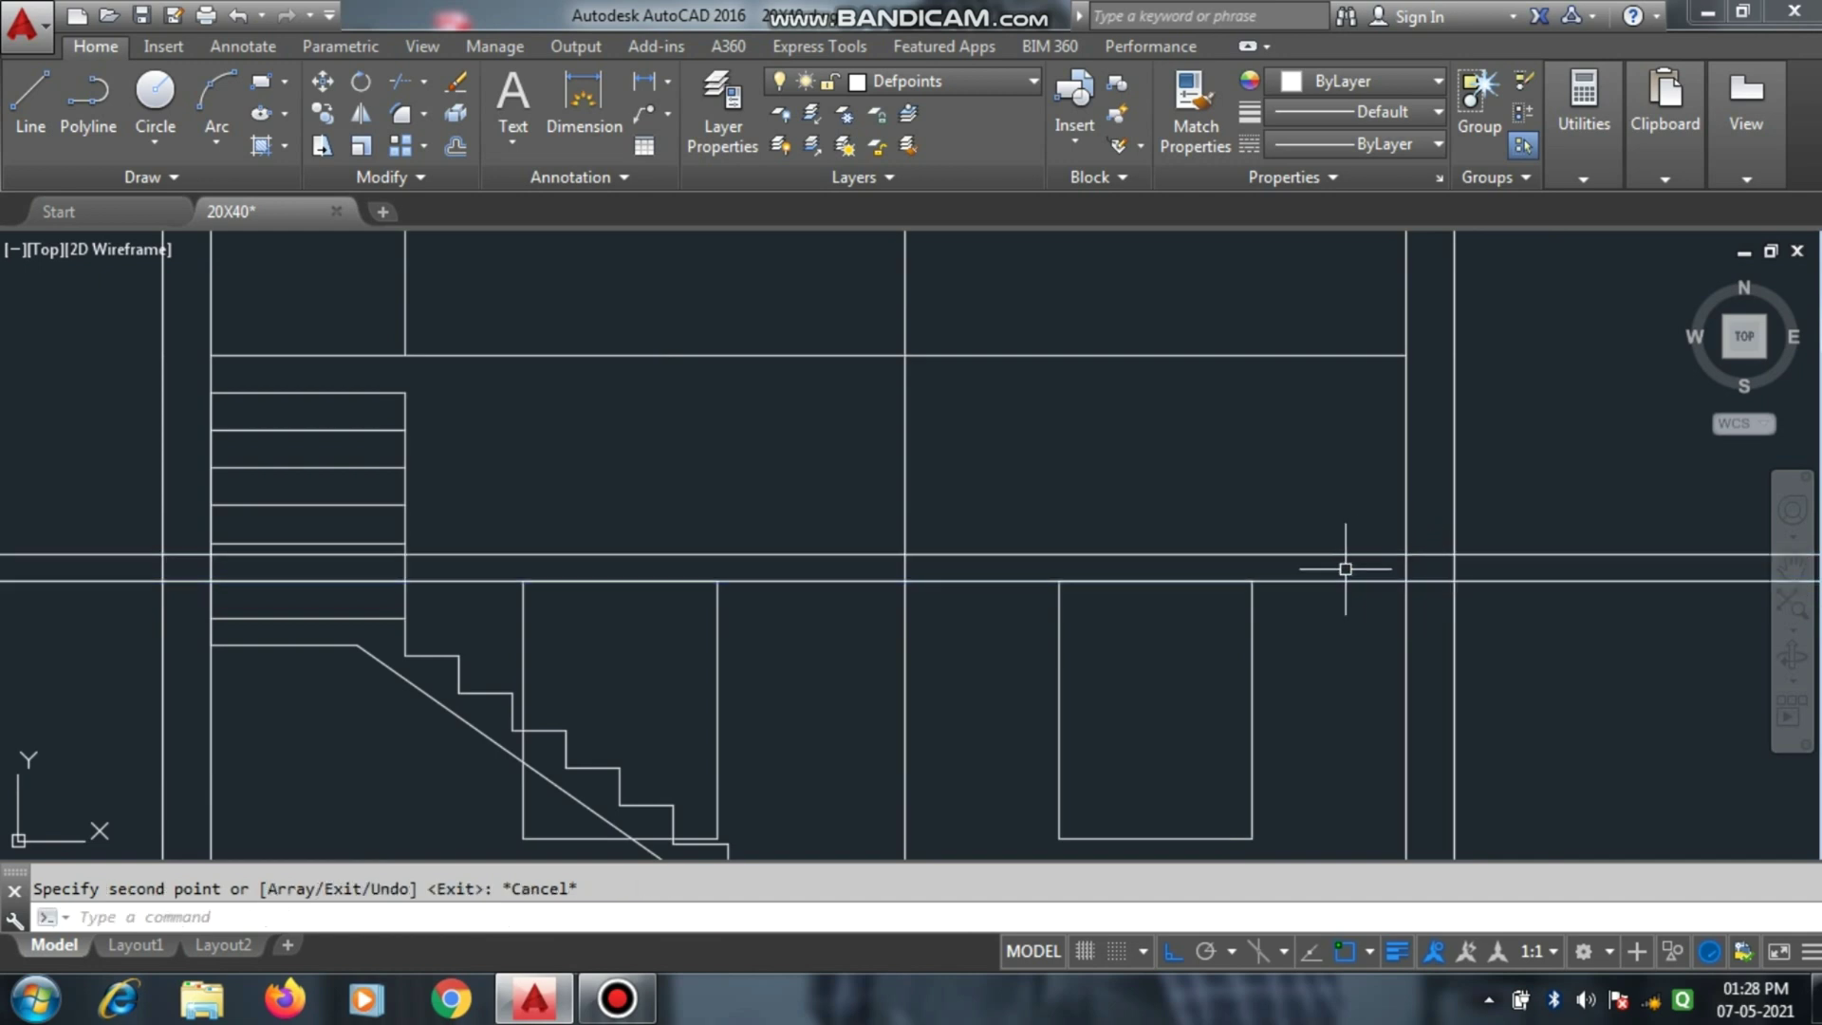
scroll(1320, 594, up, 2)
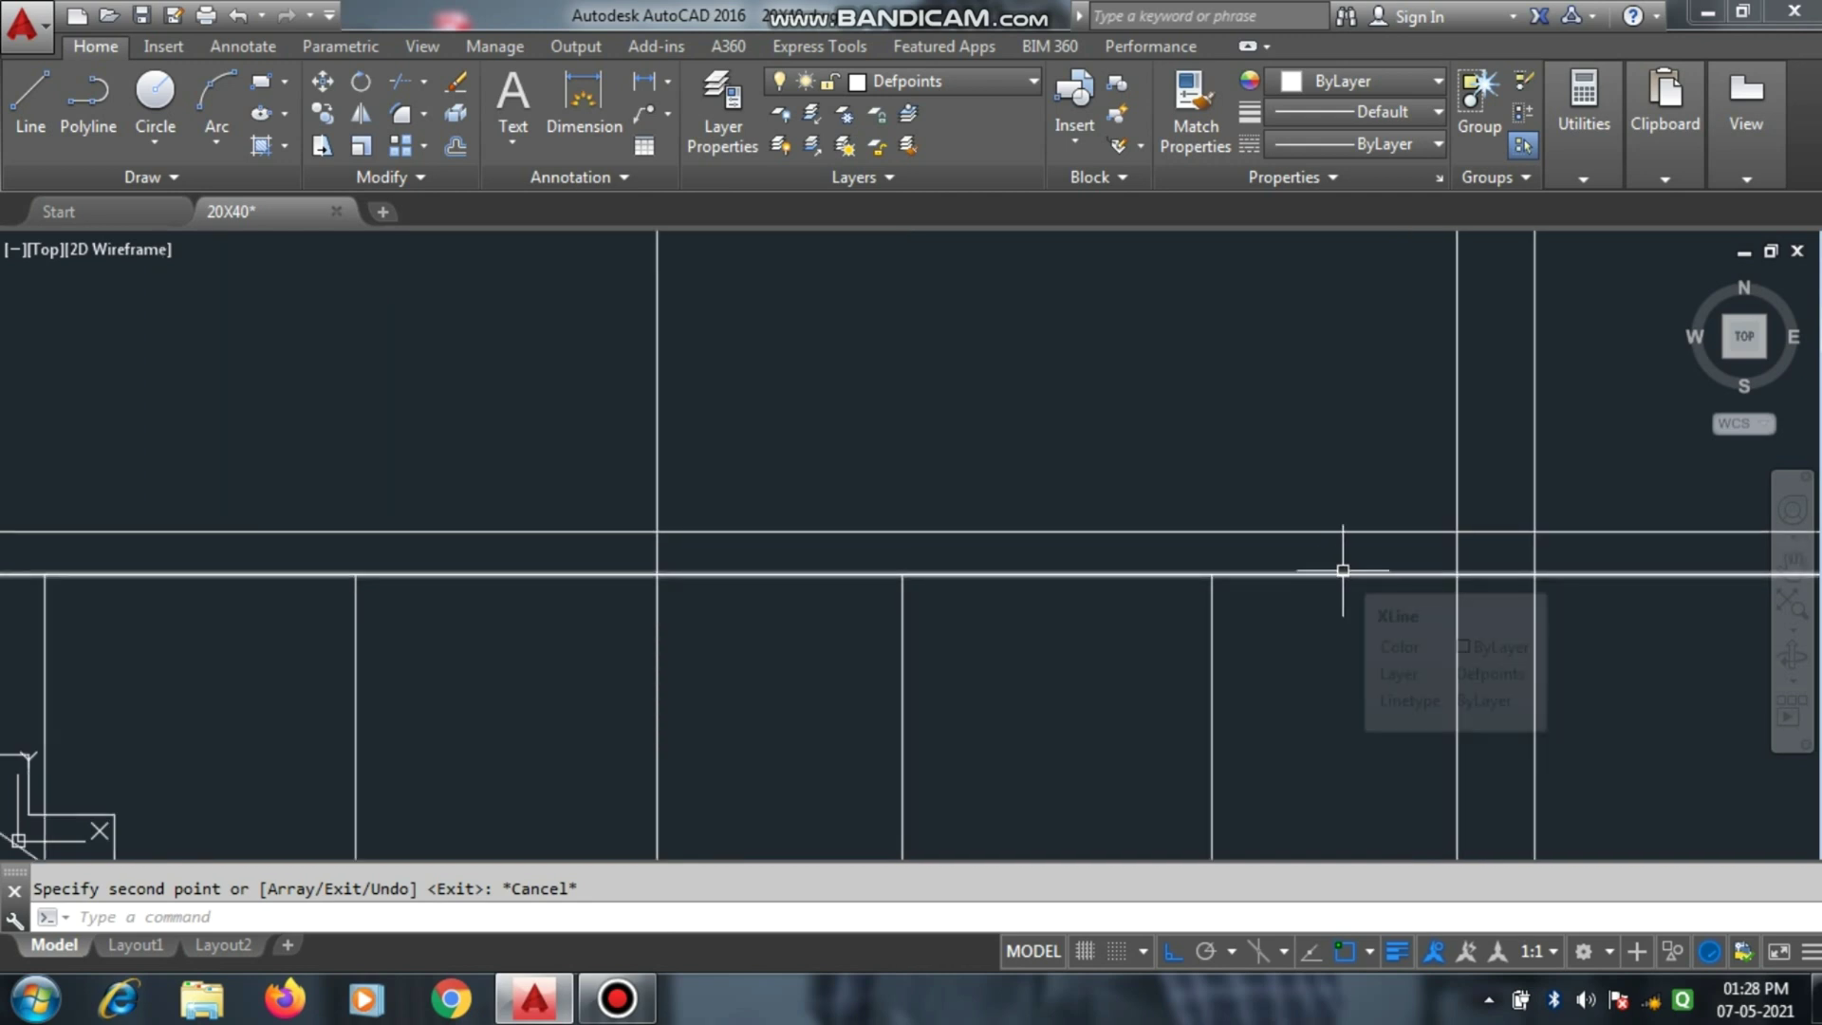
scroll(1342, 569, down, 3)
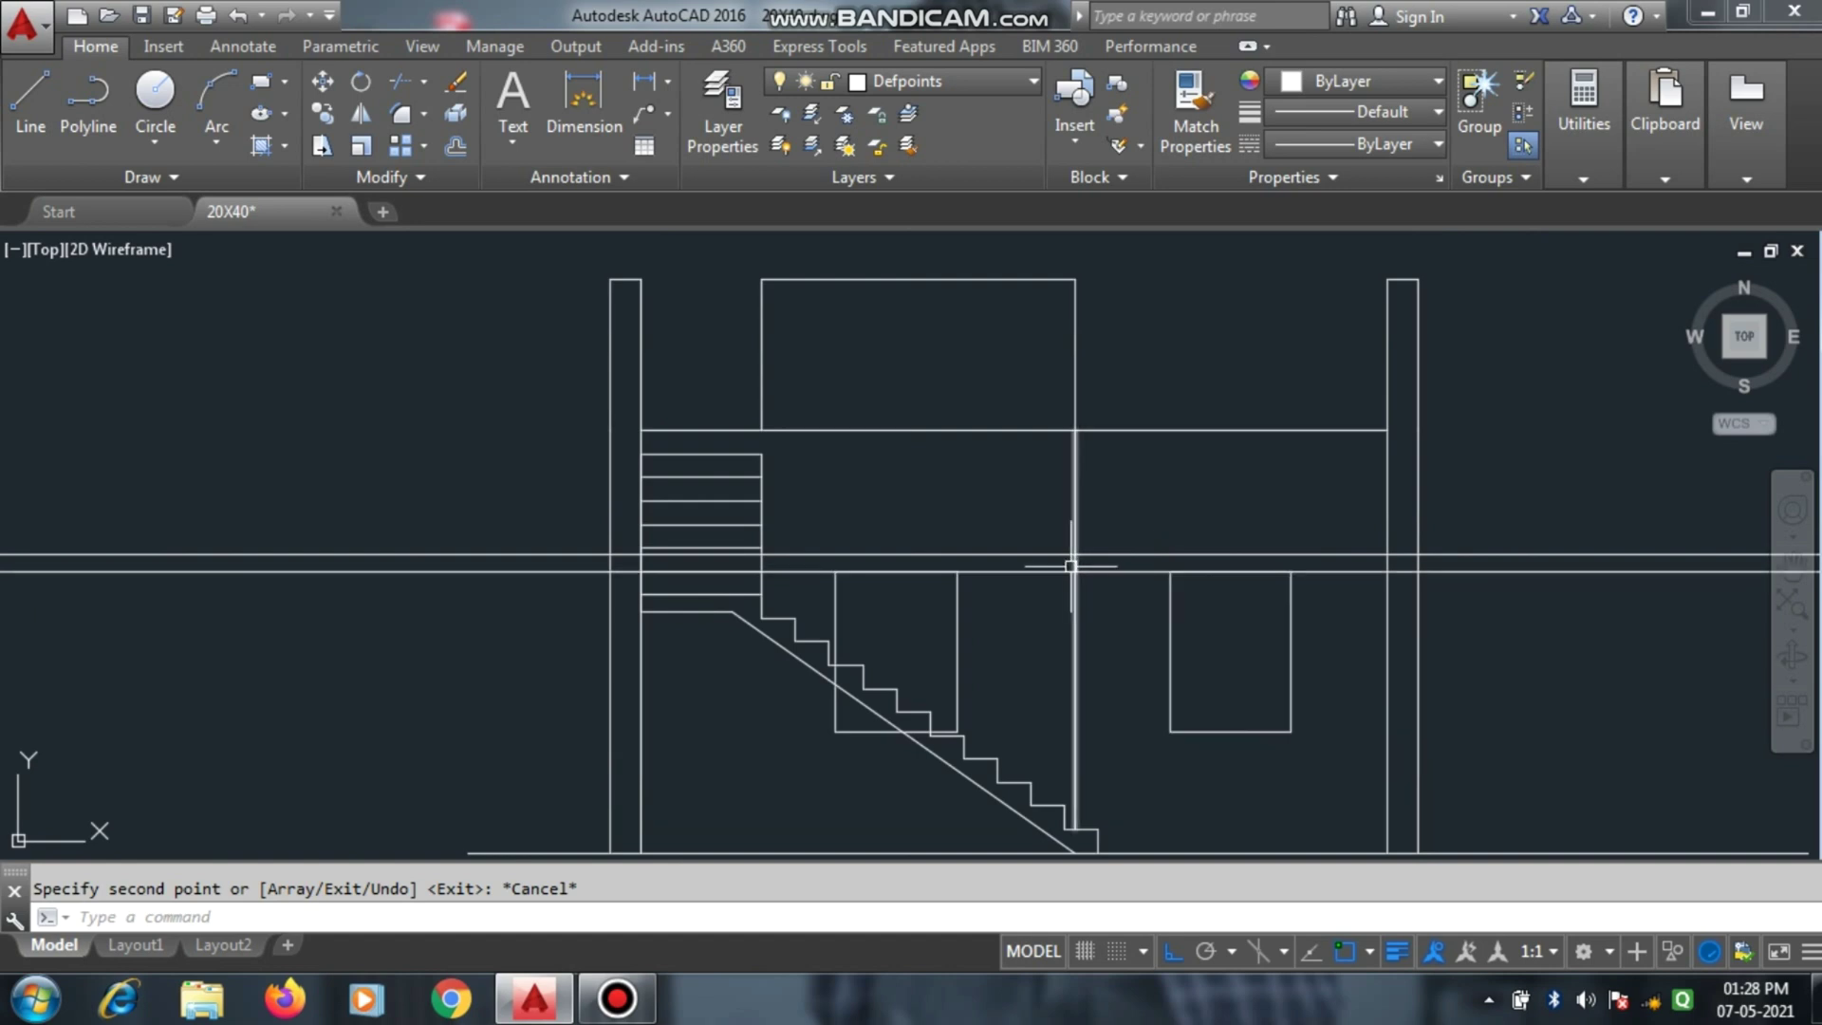
scroll(1086, 574, up, 2)
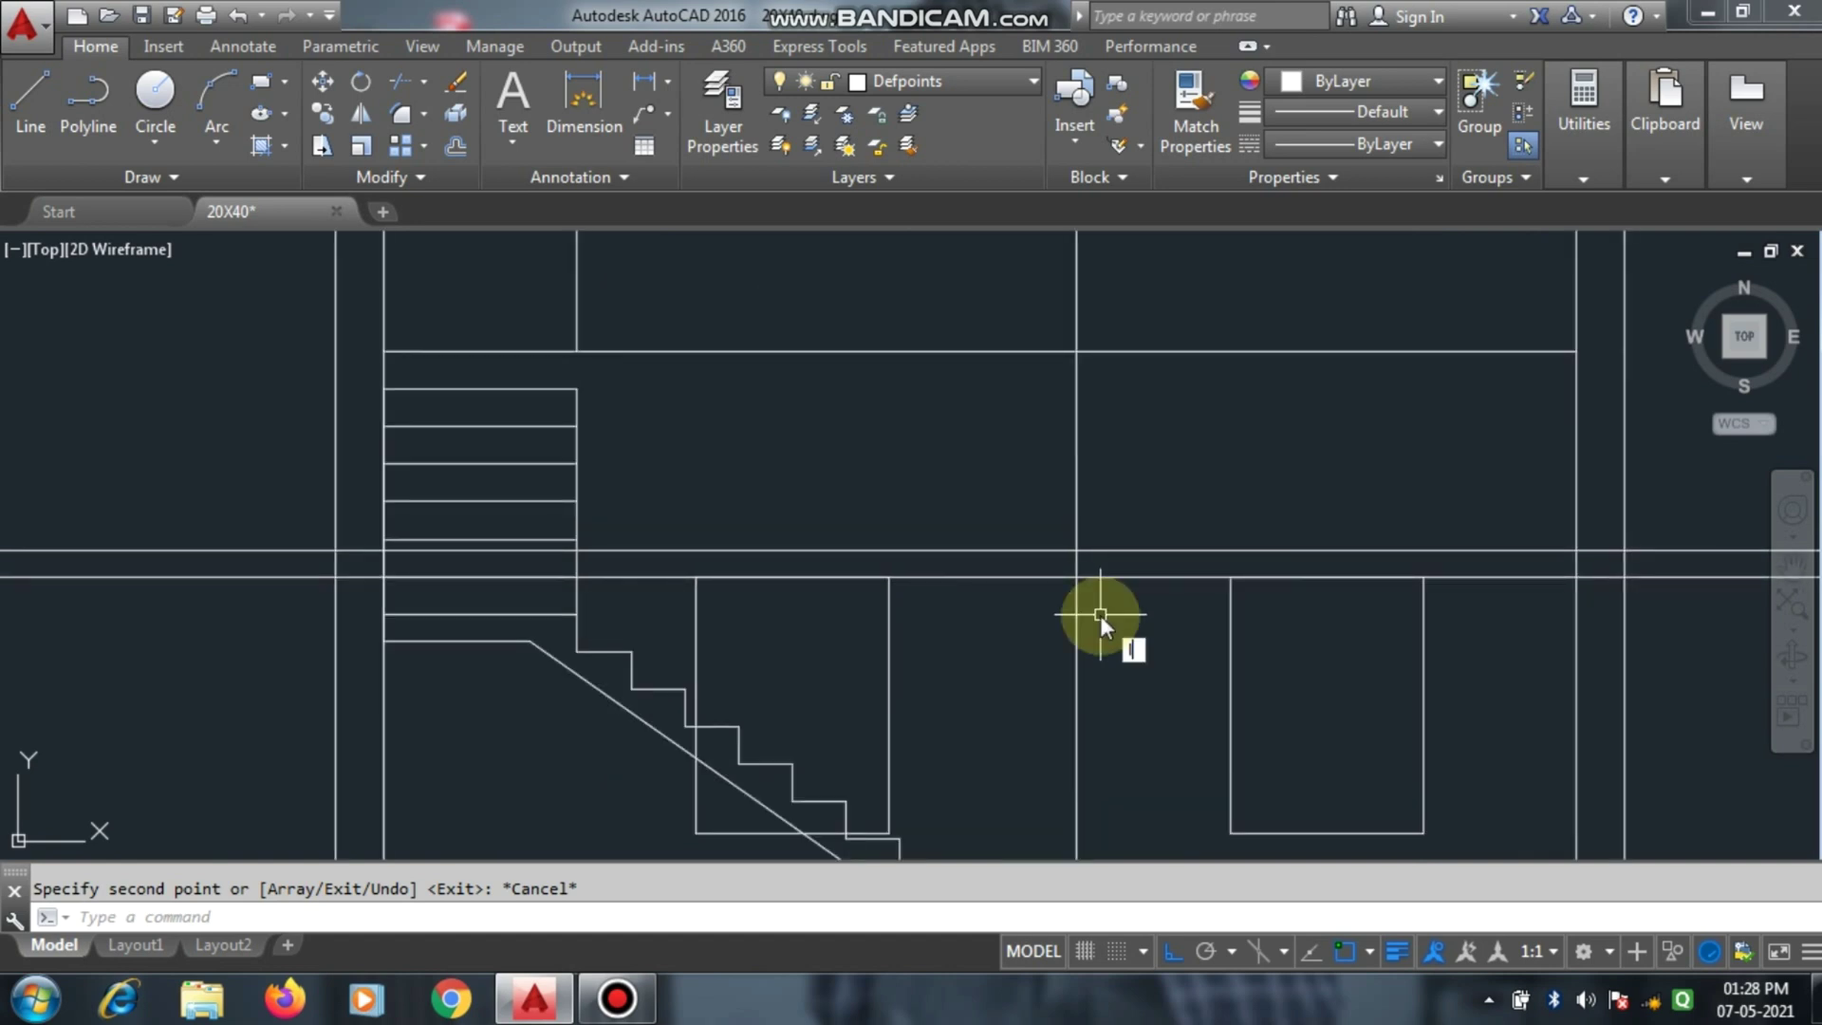
key(Return)
click(1076, 576)
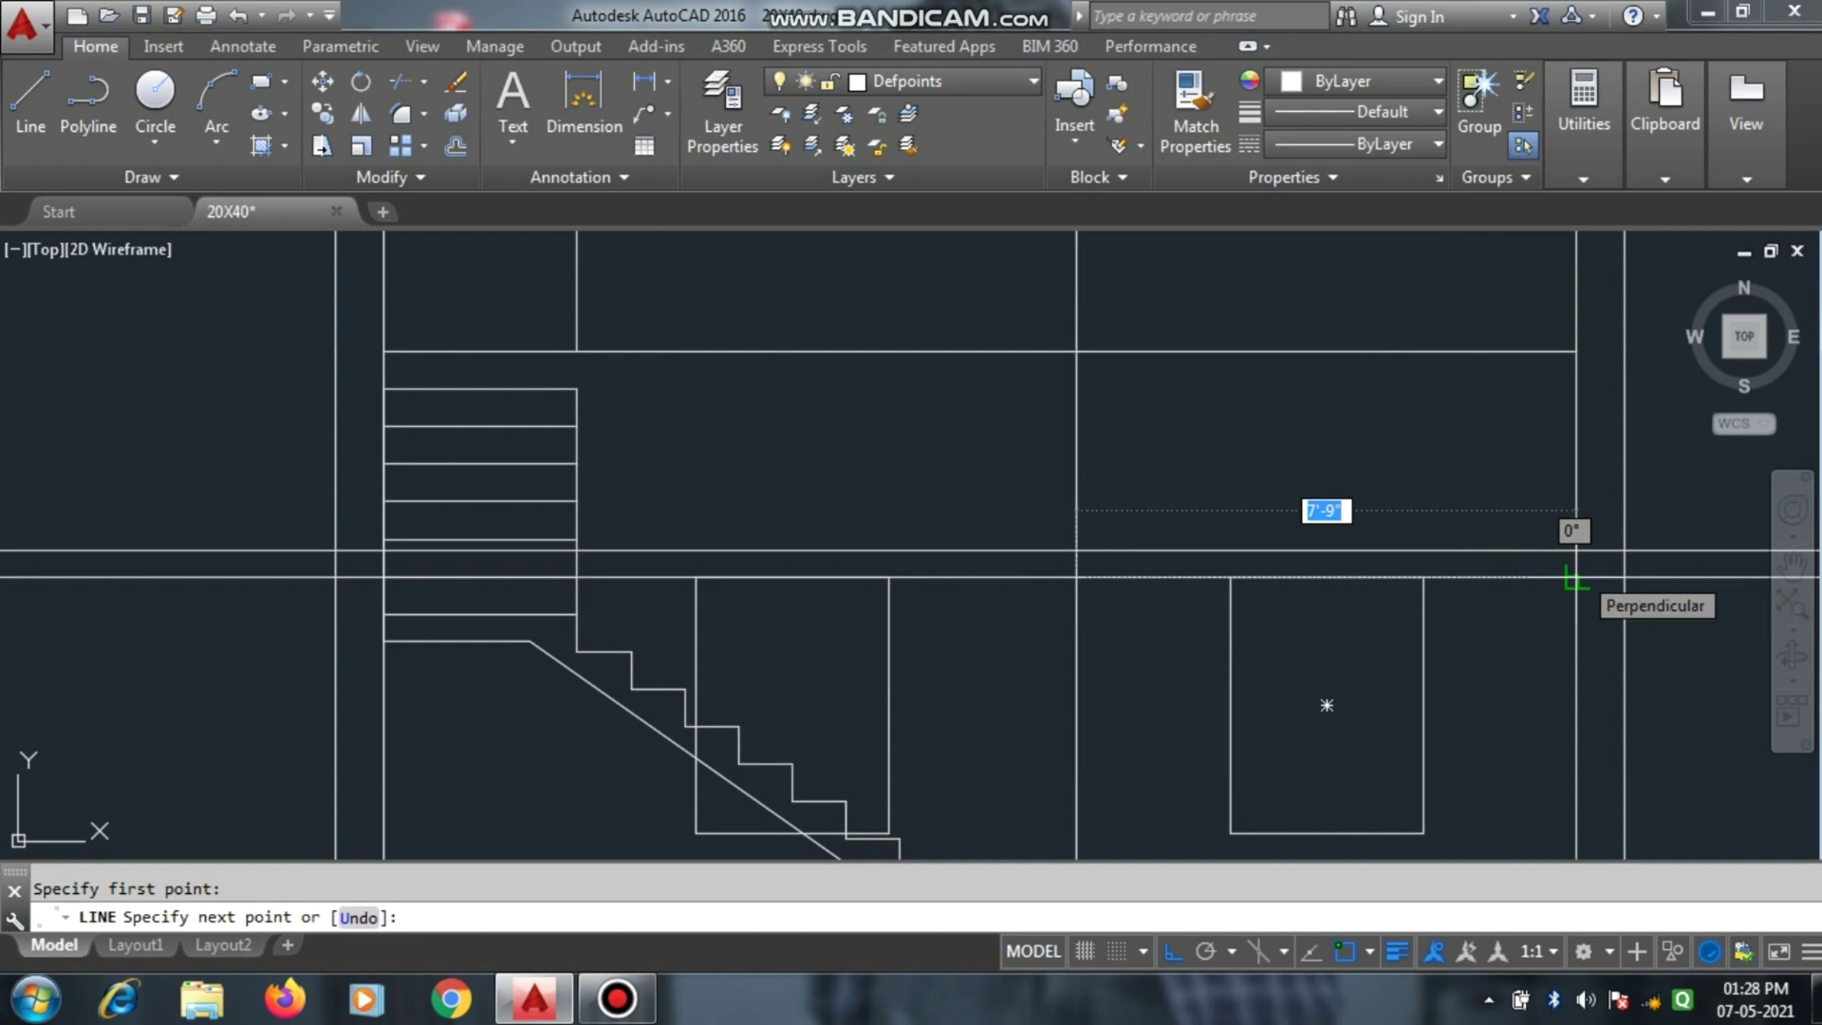
key(Escape)
Draw a 7'9" line along the upper construction line, from the middle vertical line to the outer wall's inner face.
key(Return)
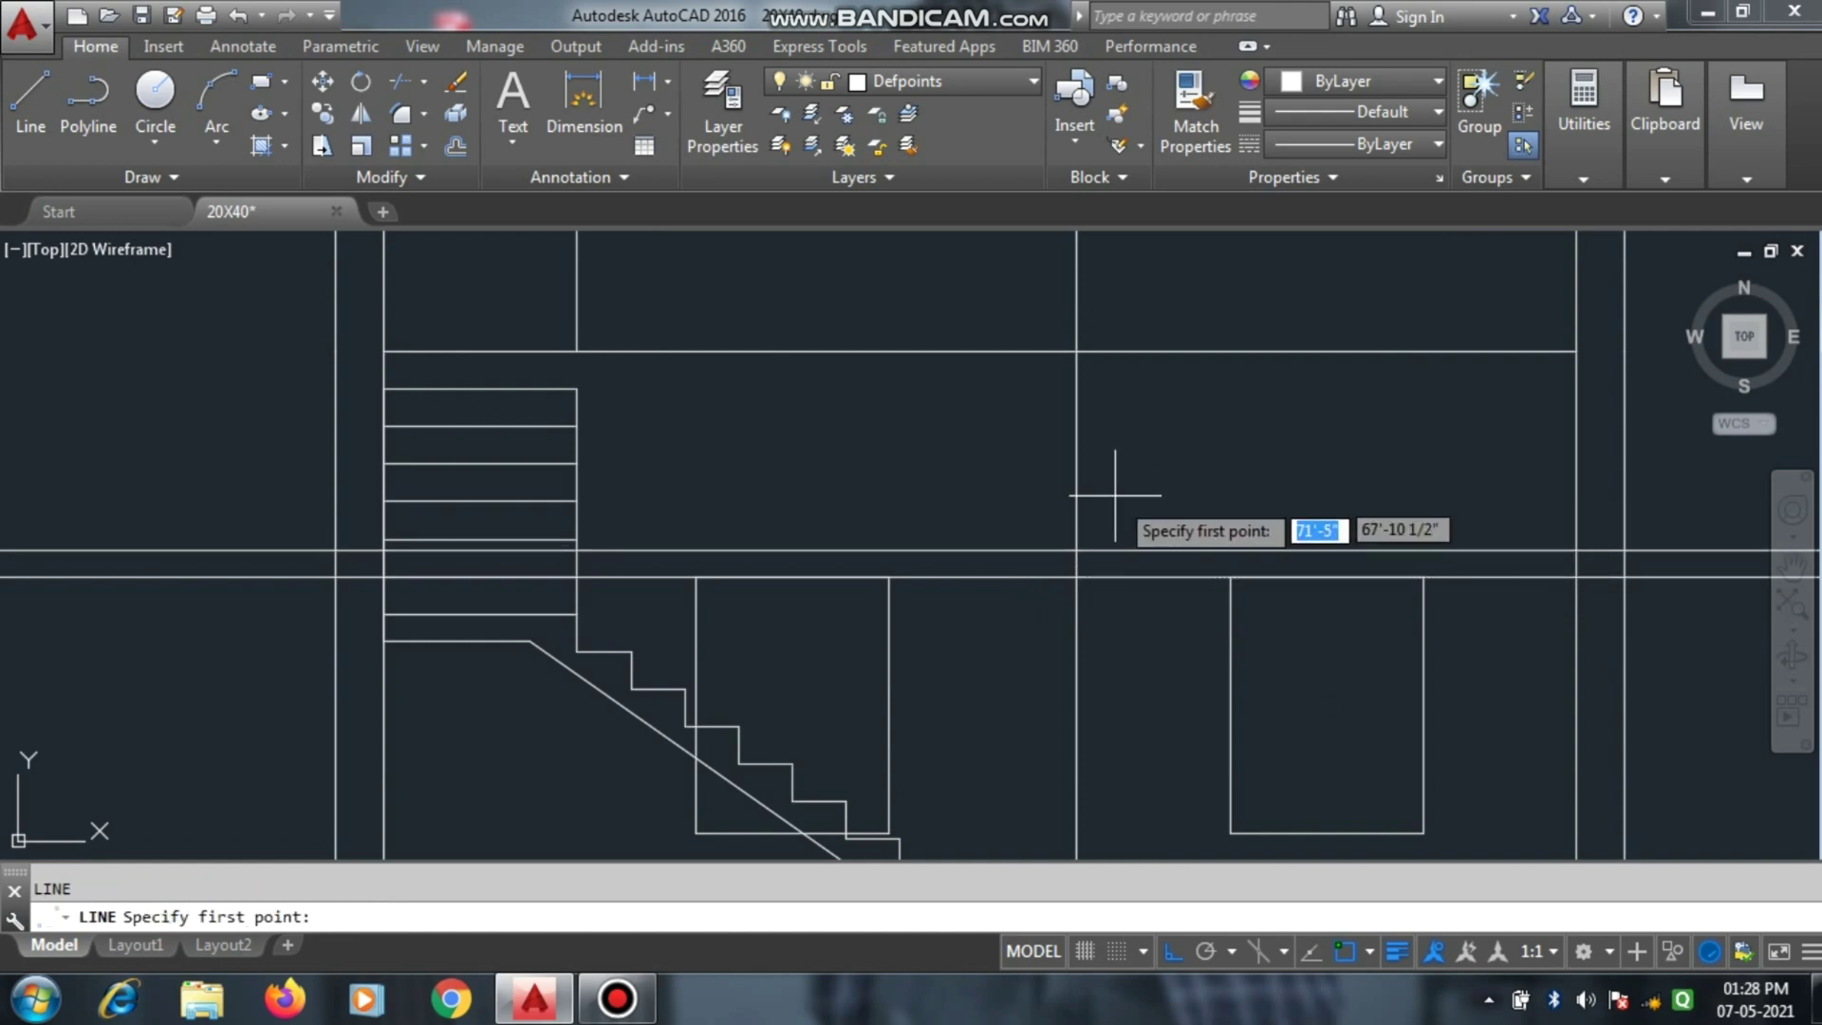
click(1076, 549)
key(Escape)
Erase both horizontal construction lines from the elevation.
scroll(1272, 504, down, 4)
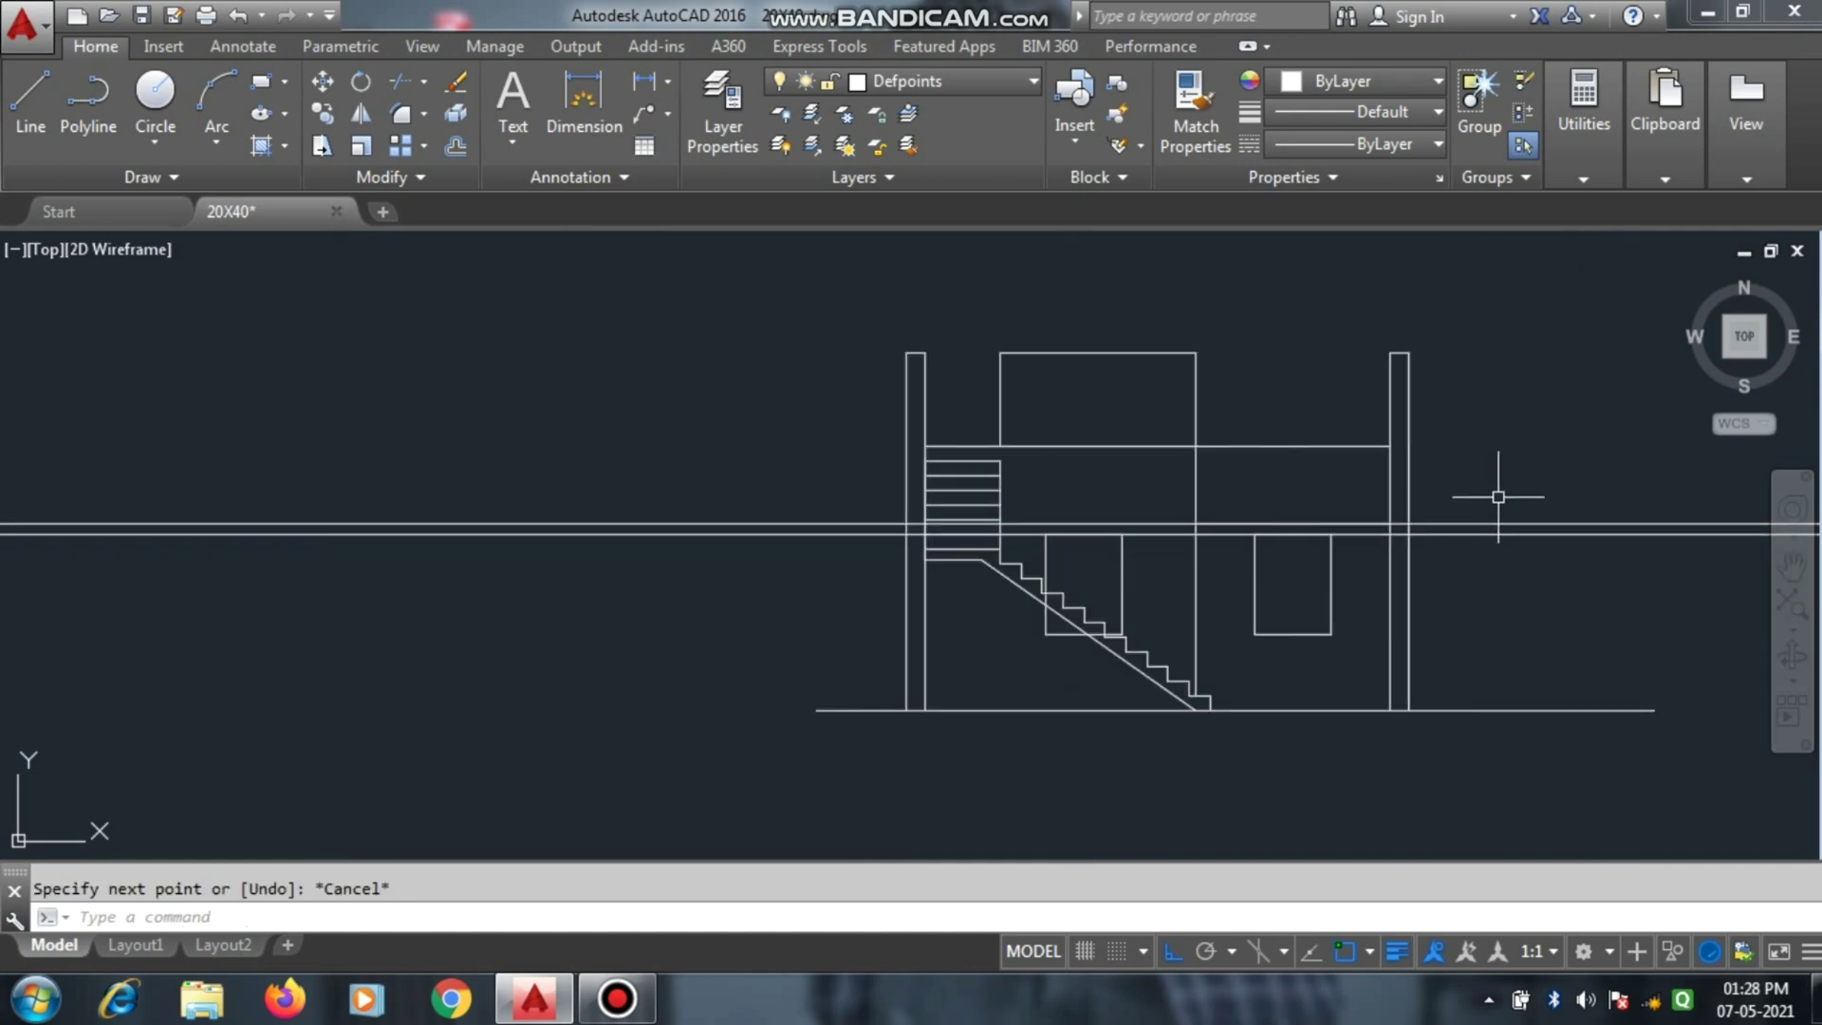
click(1498, 496)
click(1435, 613)
key(Delete)
Copy the horizontal line above the veranda-side window 5" straight up, using its end at the middle vertical line as base point.
scroll(1277, 516, up, 4)
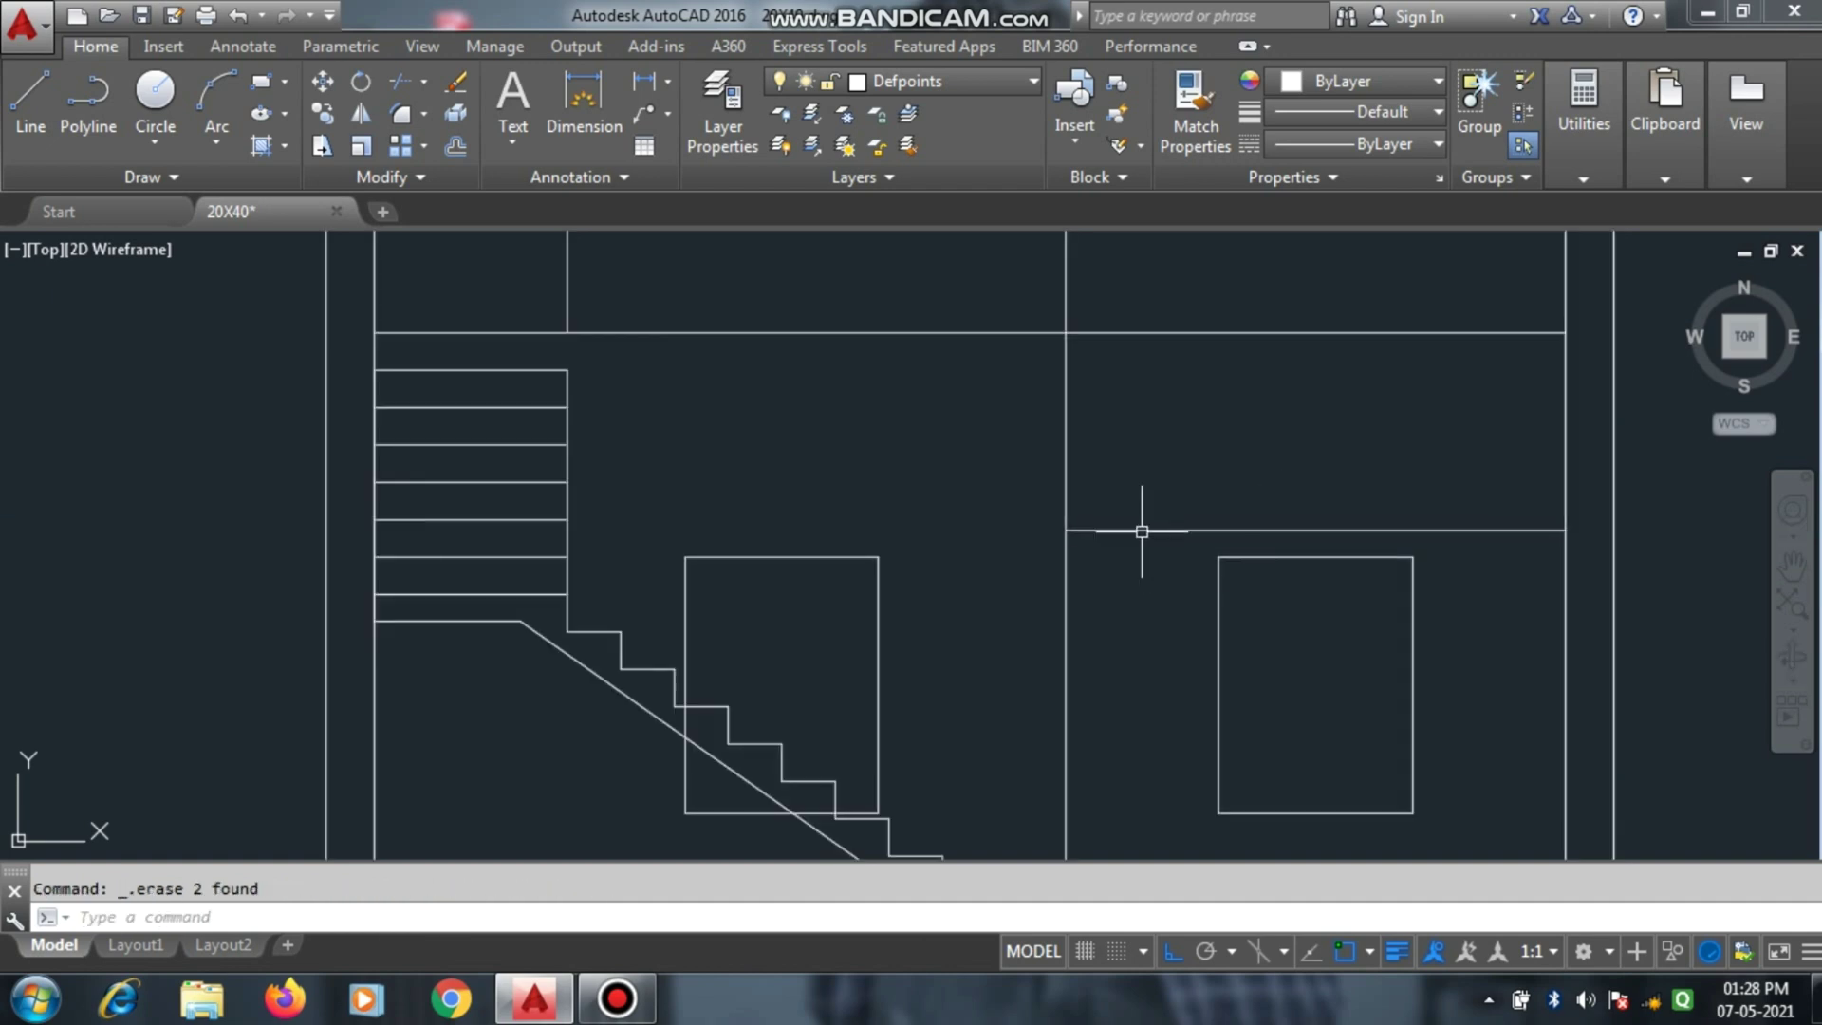
click(1245, 530)
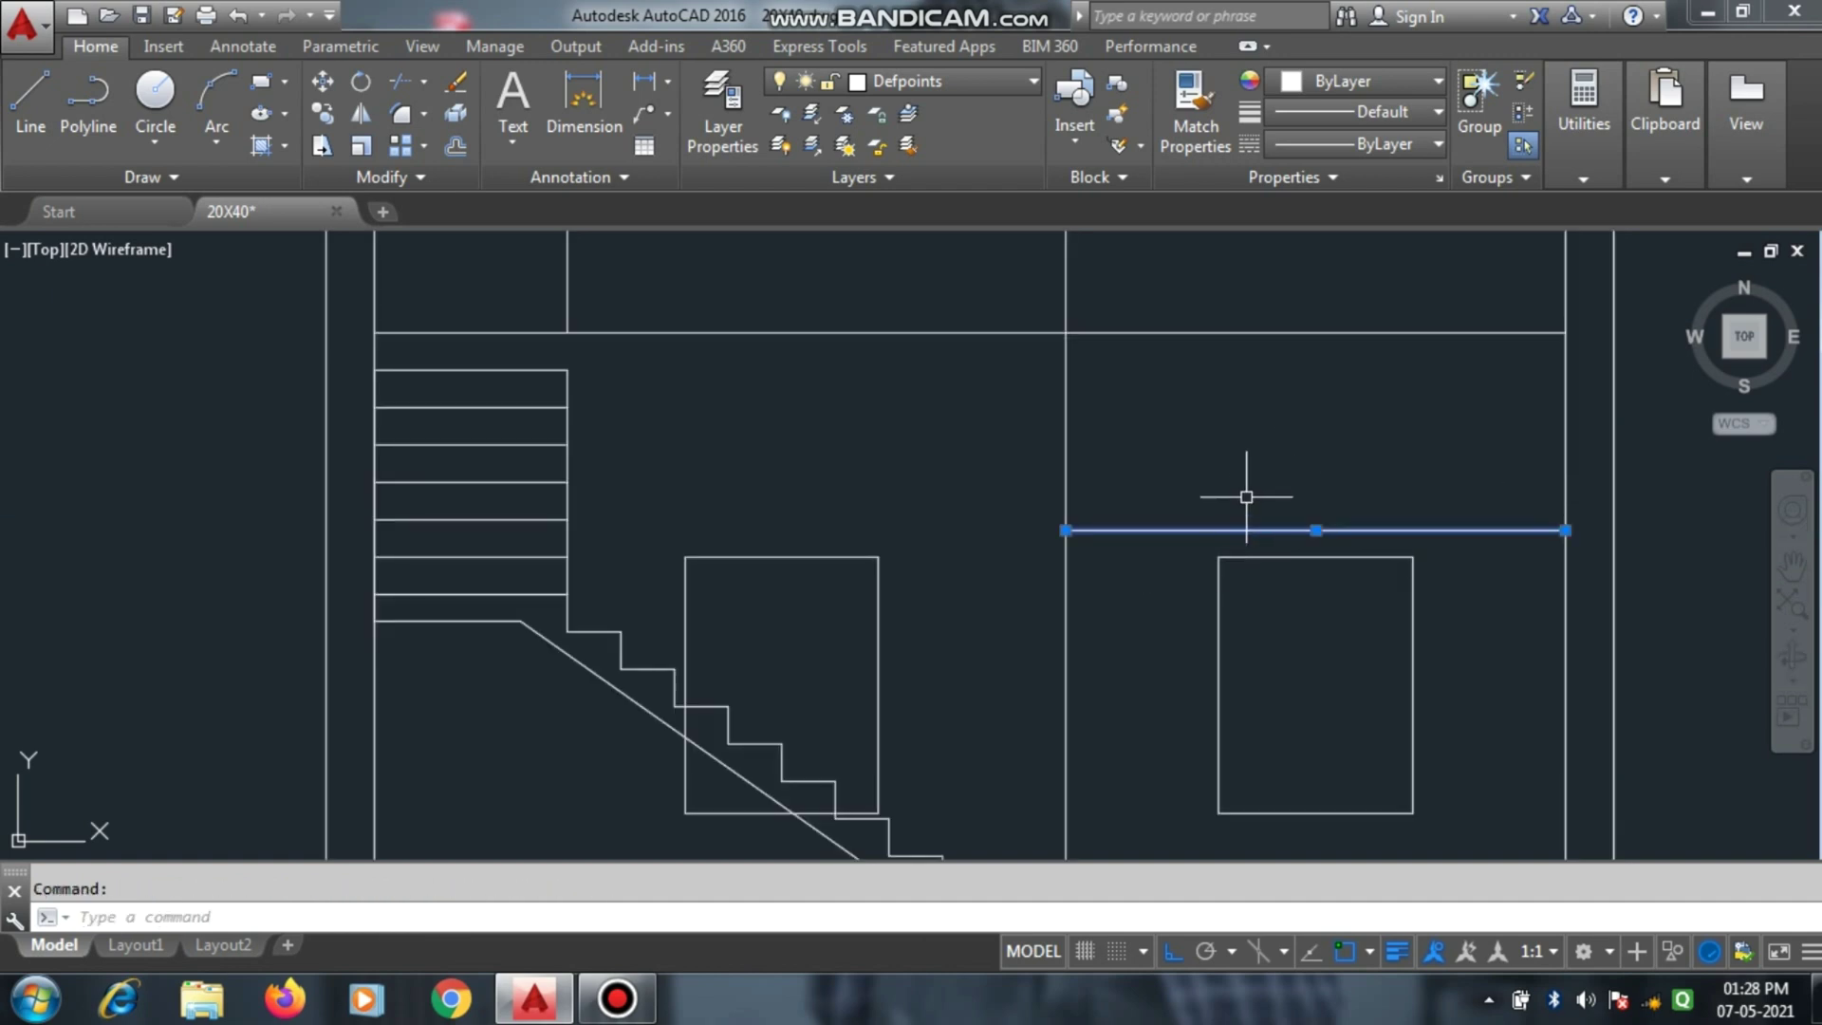
text(o)
key(Return)
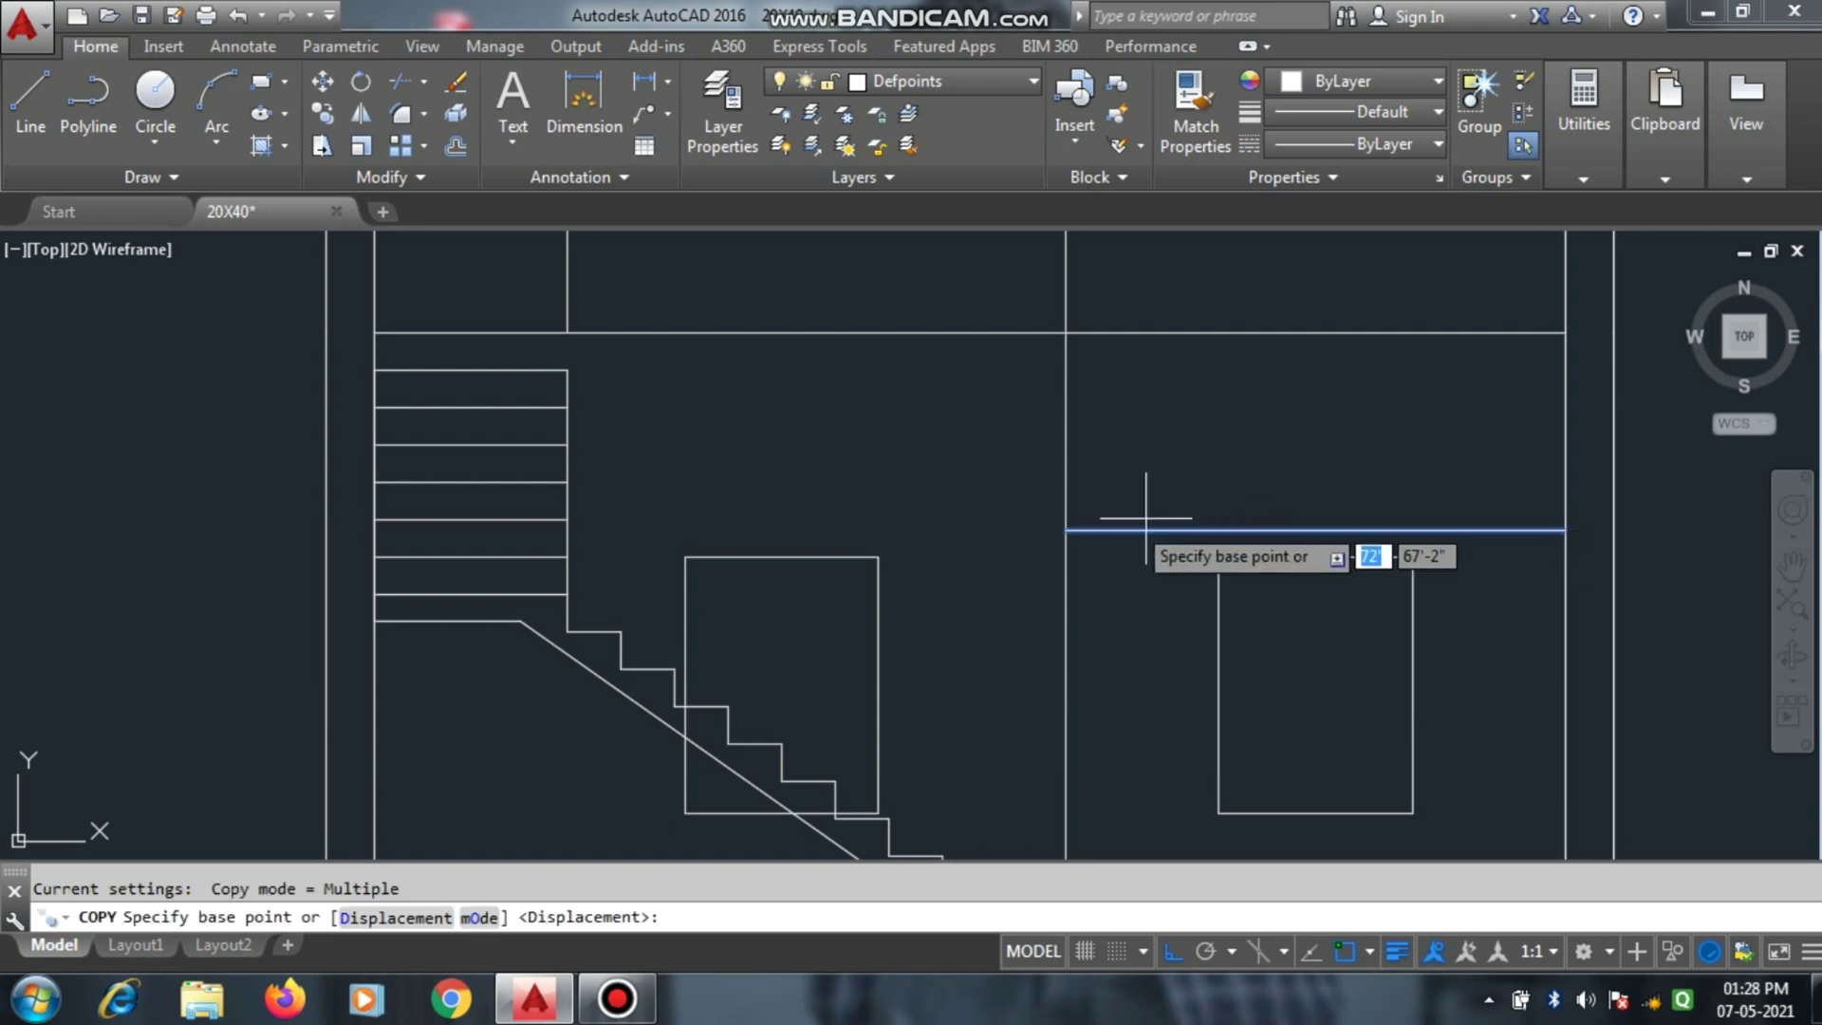
click(1065, 529)
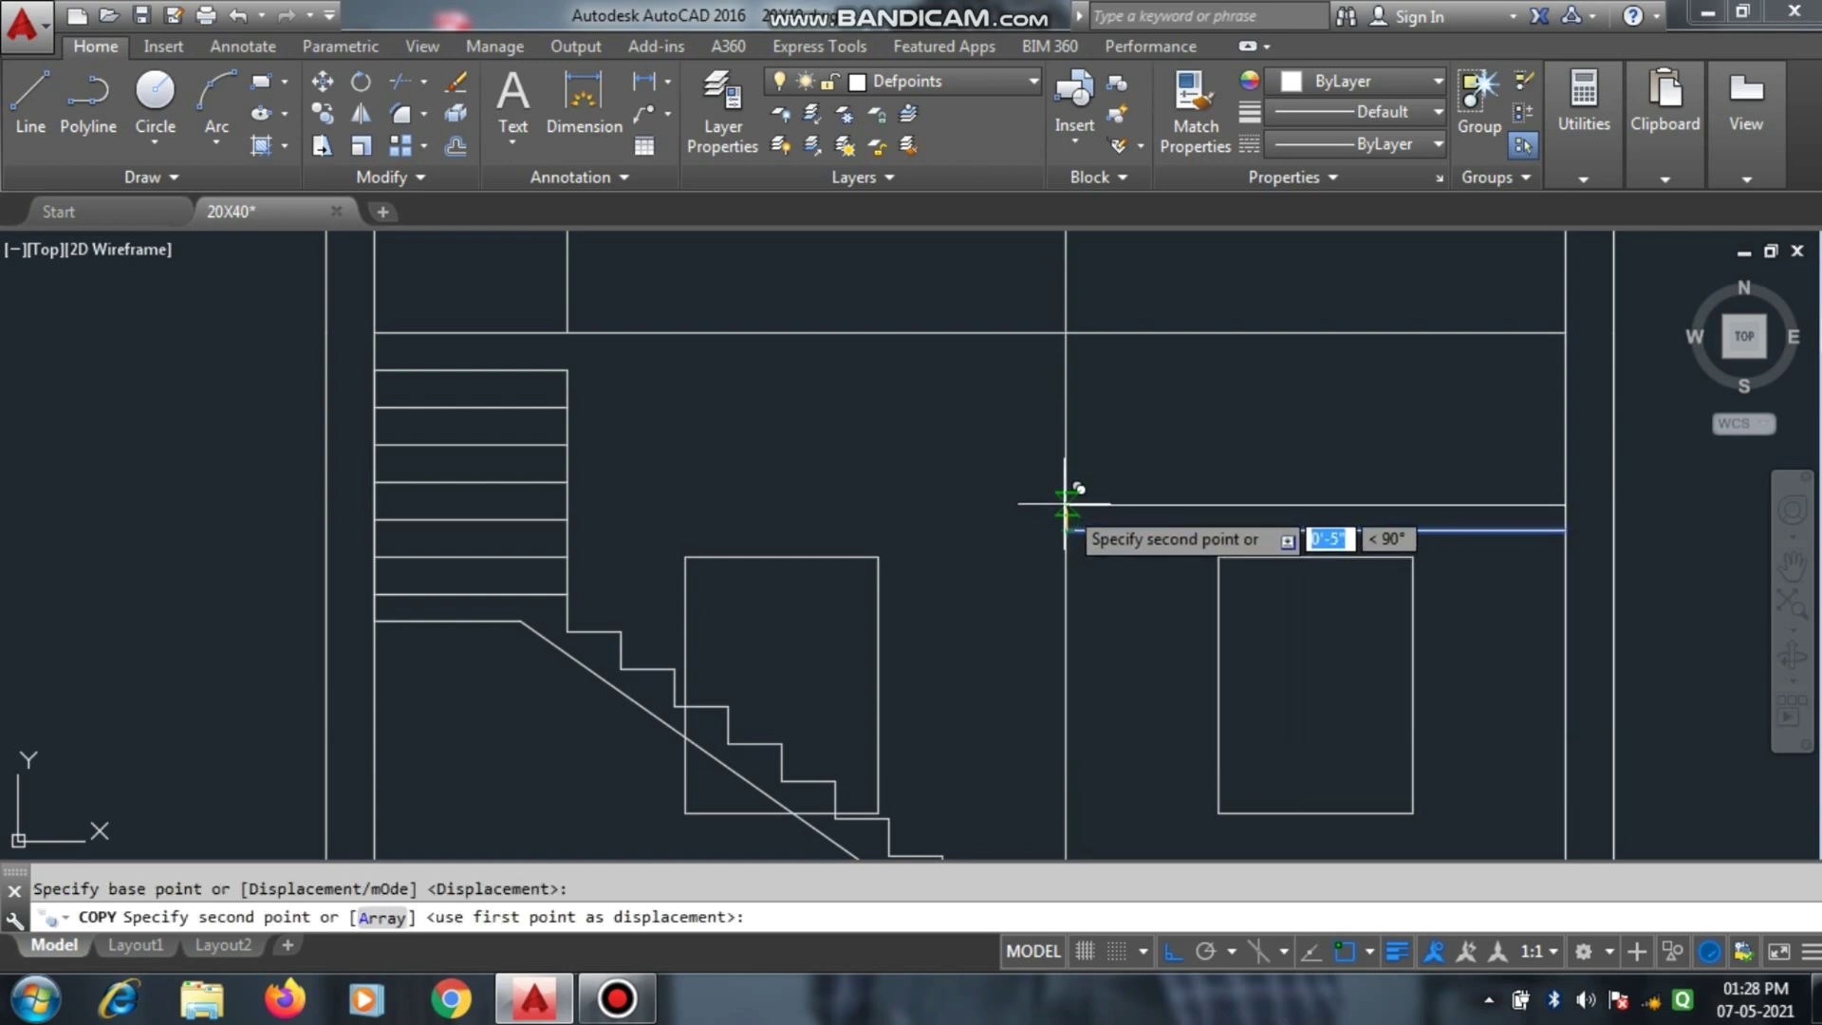
text(5)
key(Return)
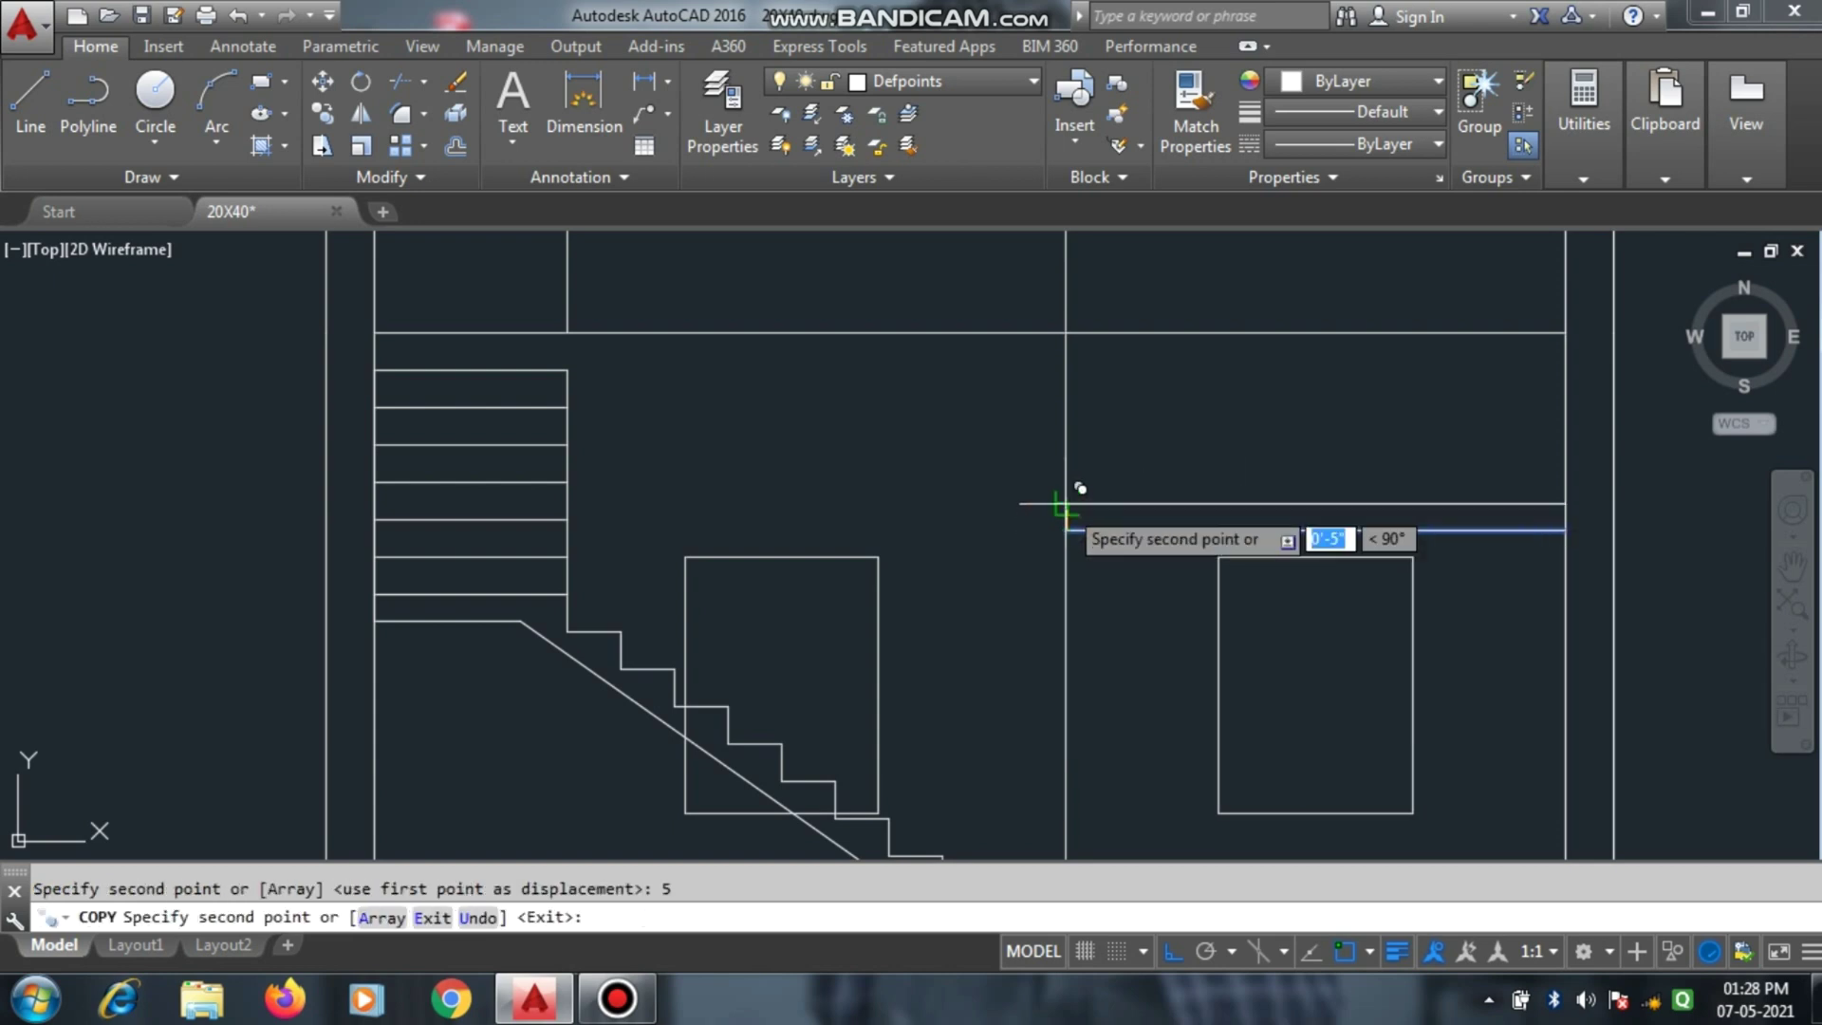
key(Escape)
scroll(831, 602, down, 2)
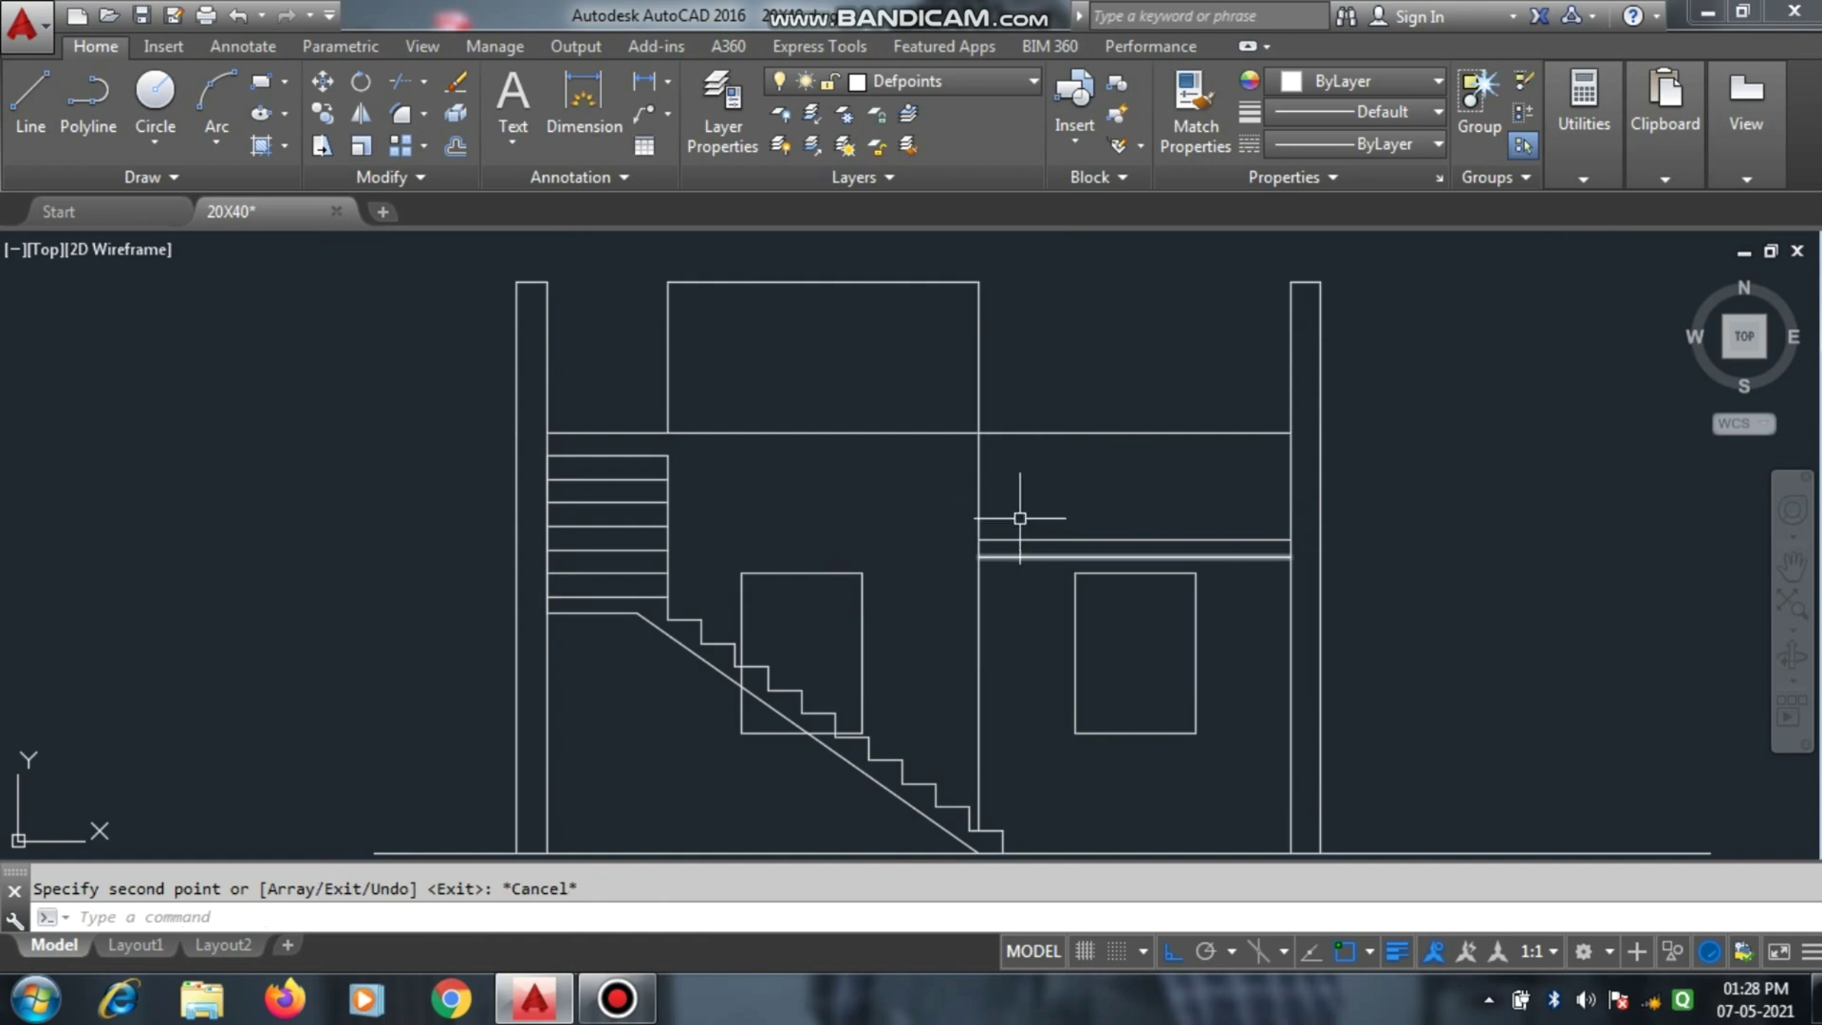
scroll(1204, 459, down, 2)
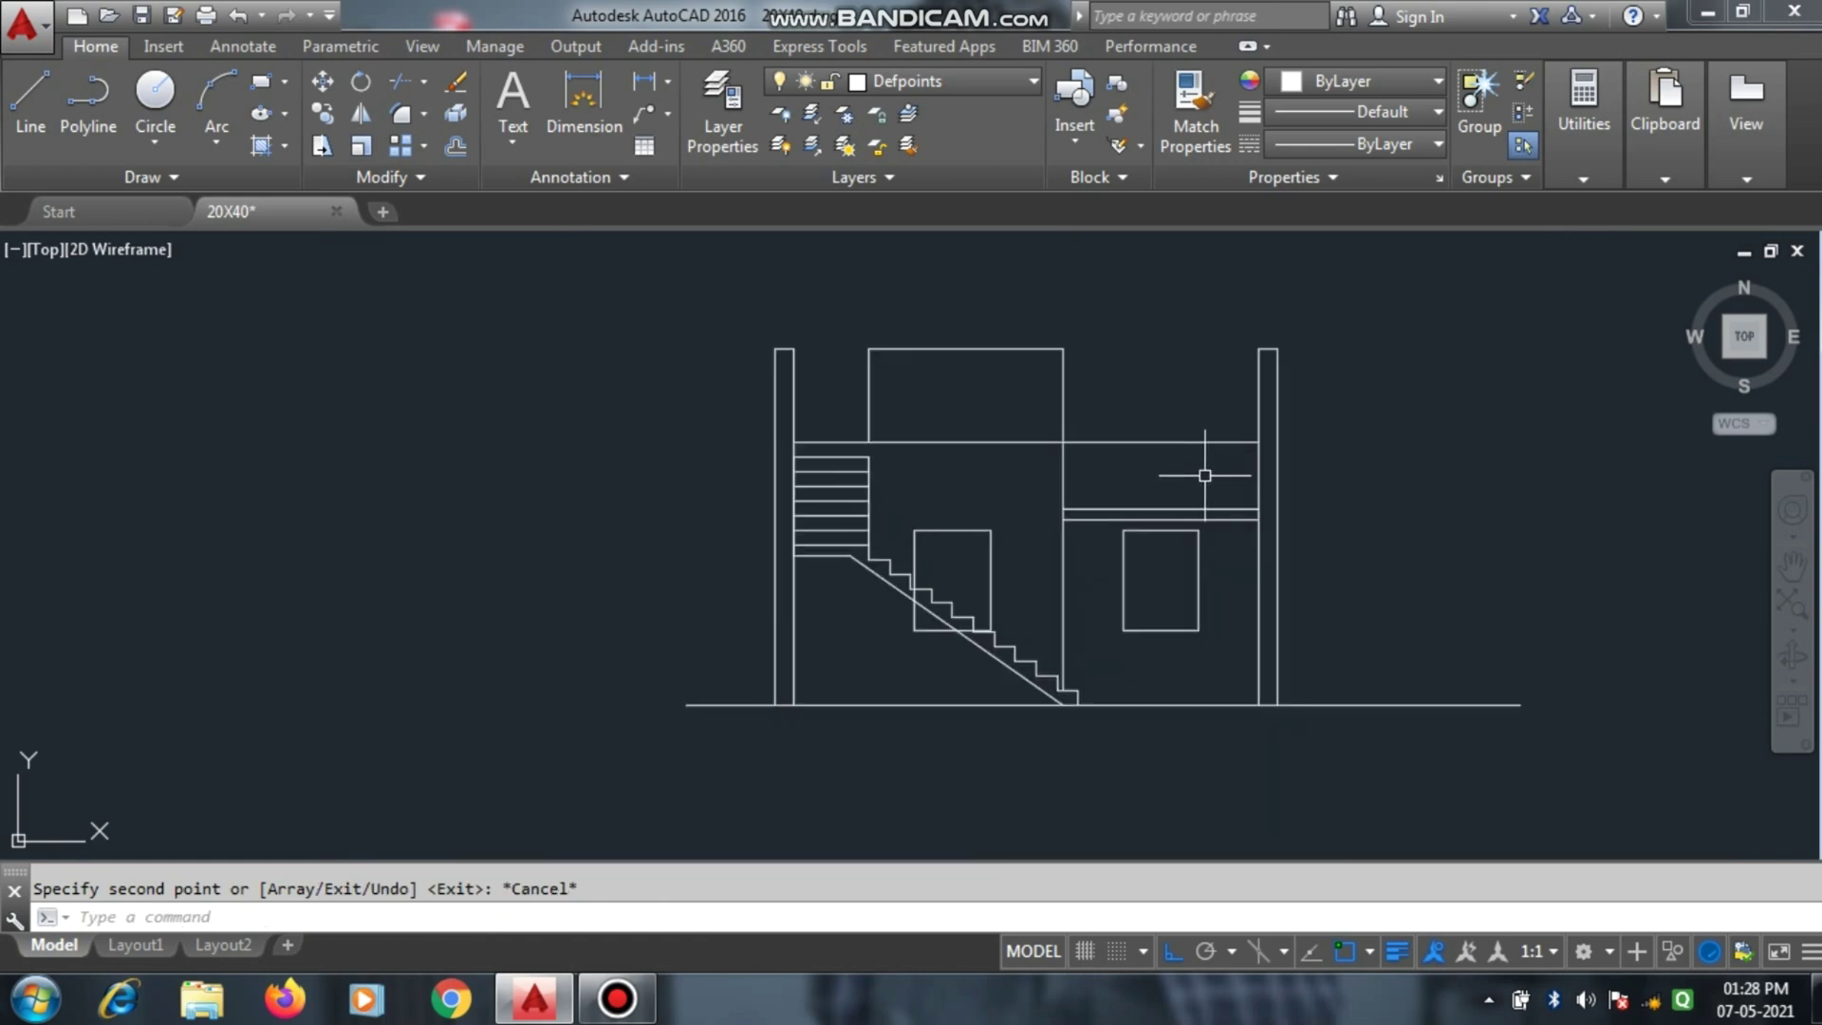
scroll(1218, 473, up, 2)
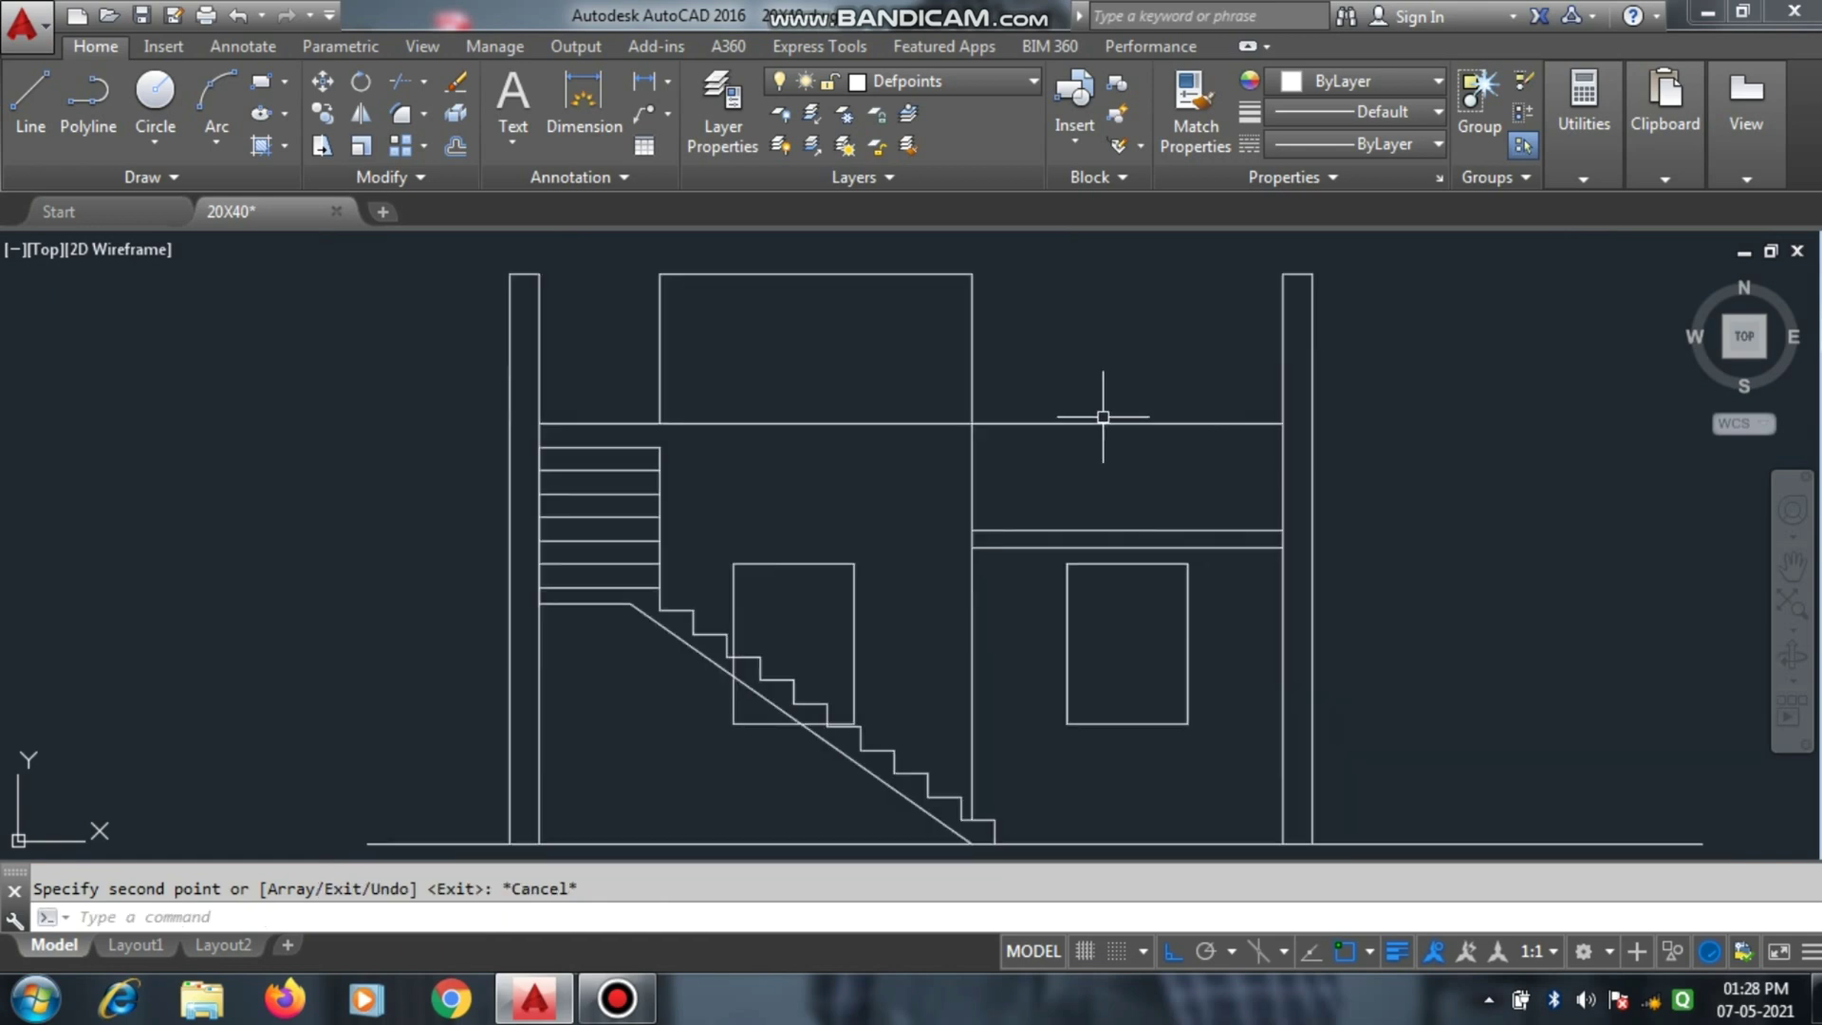
scroll(1049, 553, down, 2)
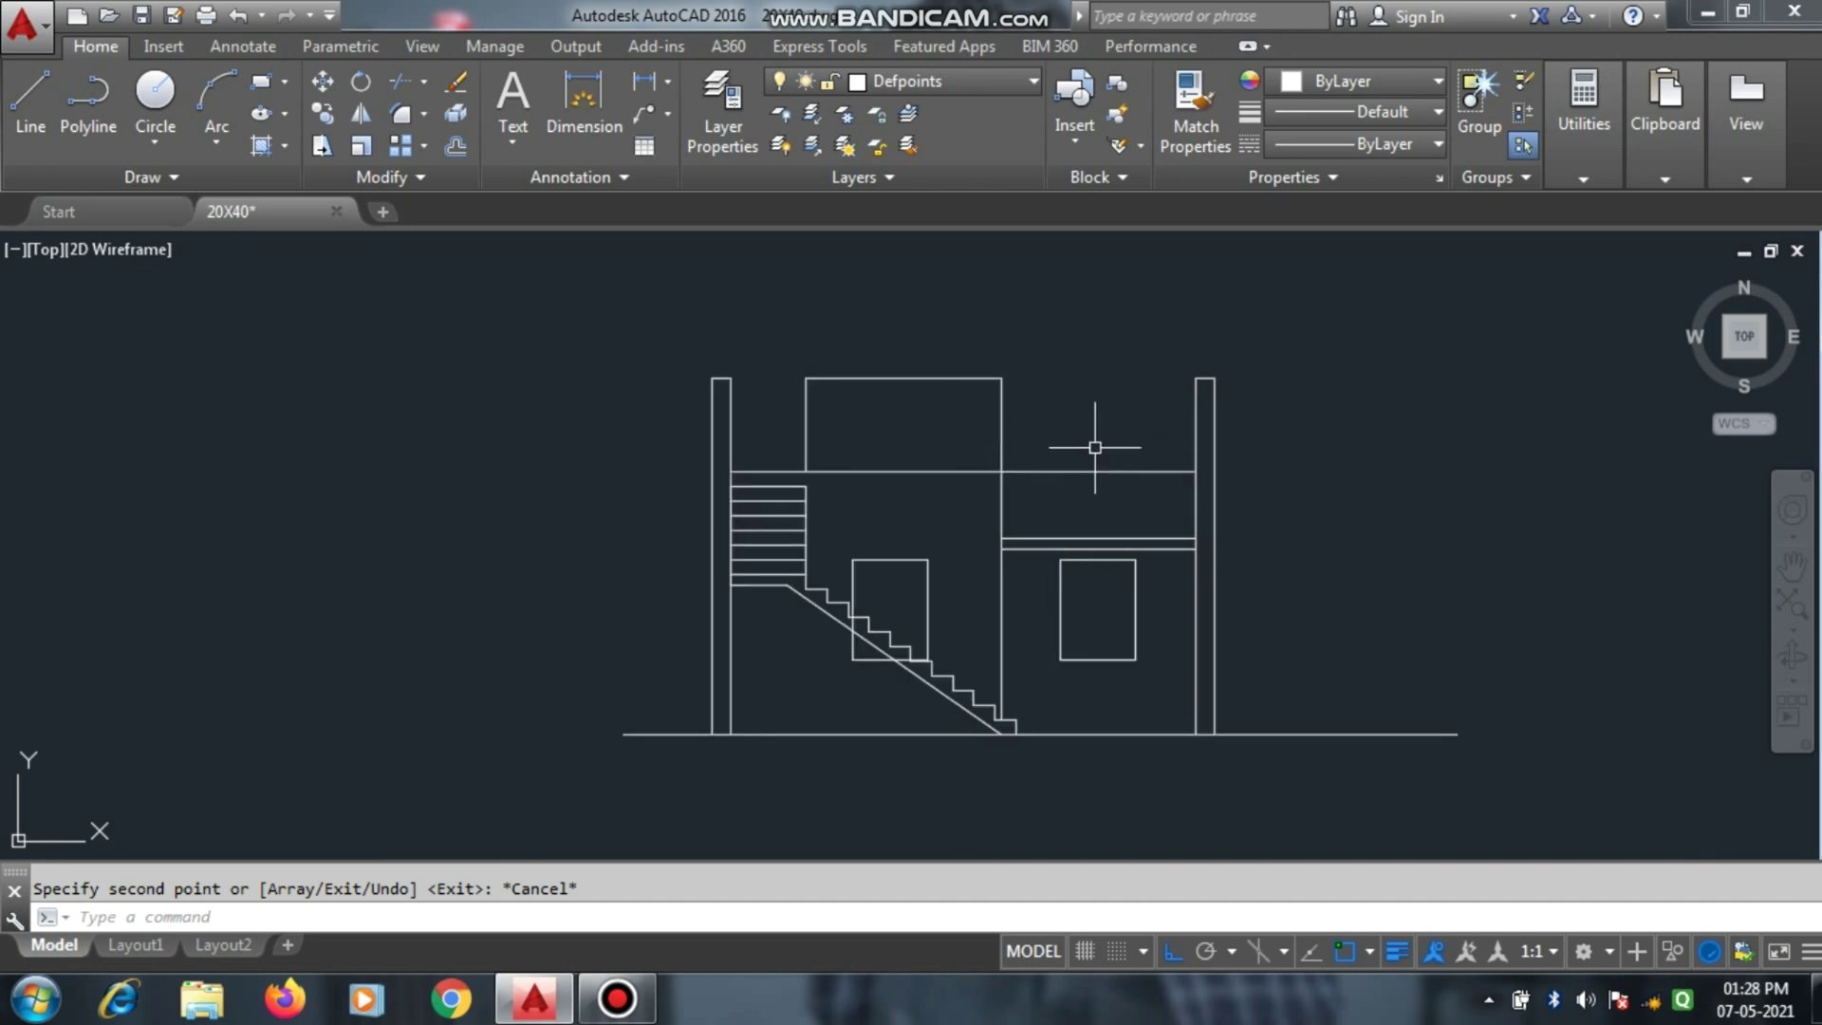
Draw a horizontal line from the inner top corner of the veranda-side outer wall to the top of the middle vertical line.
scroll(1073, 416, up, 2)
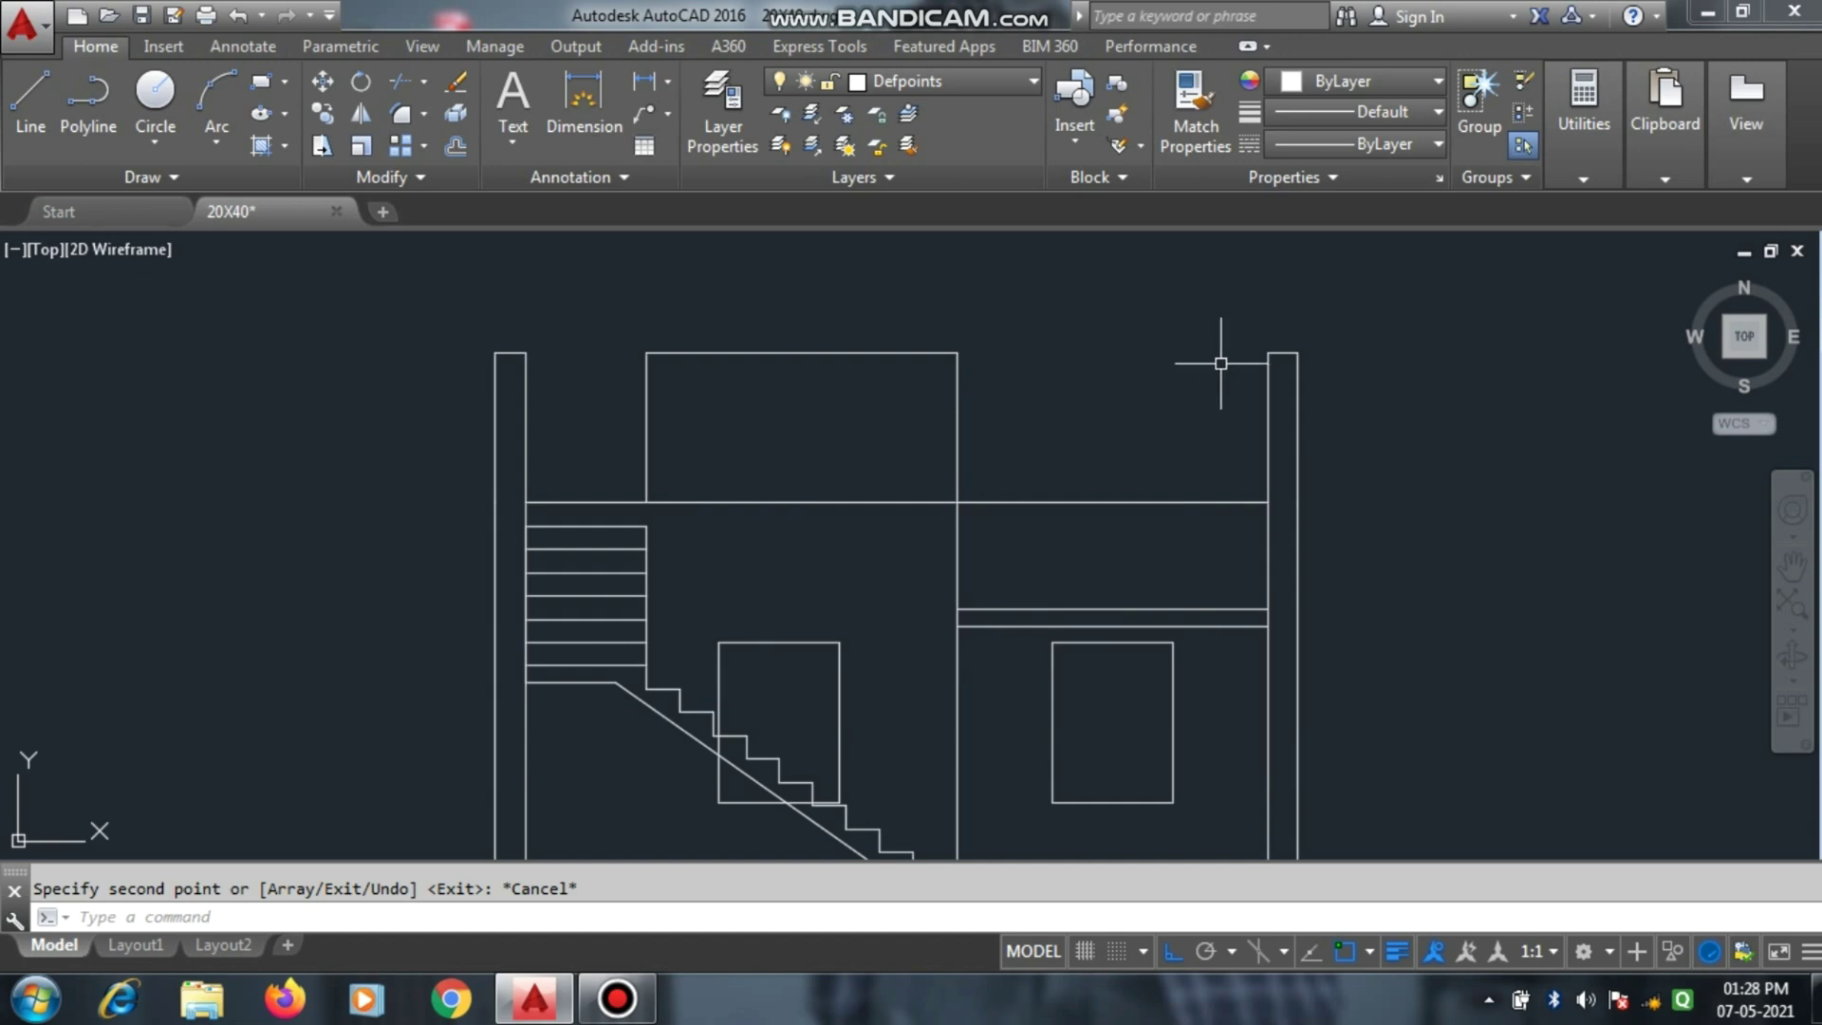
text(l)
key(Return)
click(1267, 352)
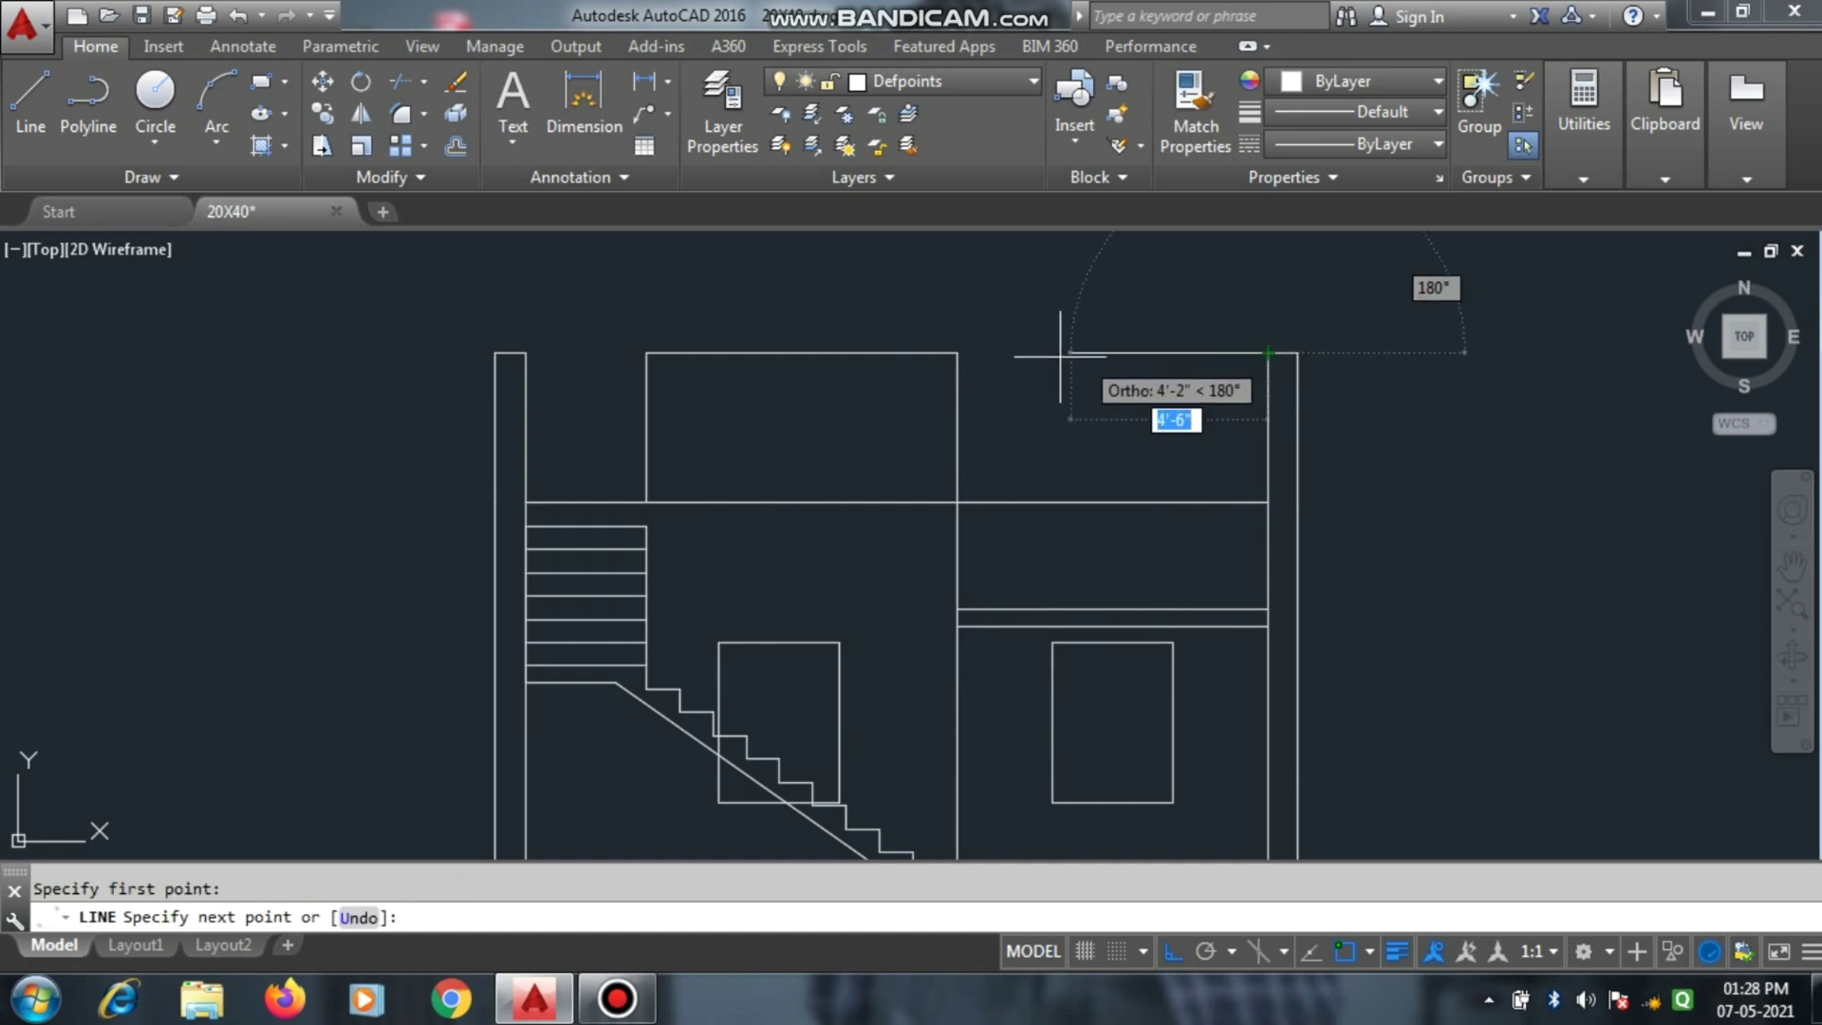
key(Escape)
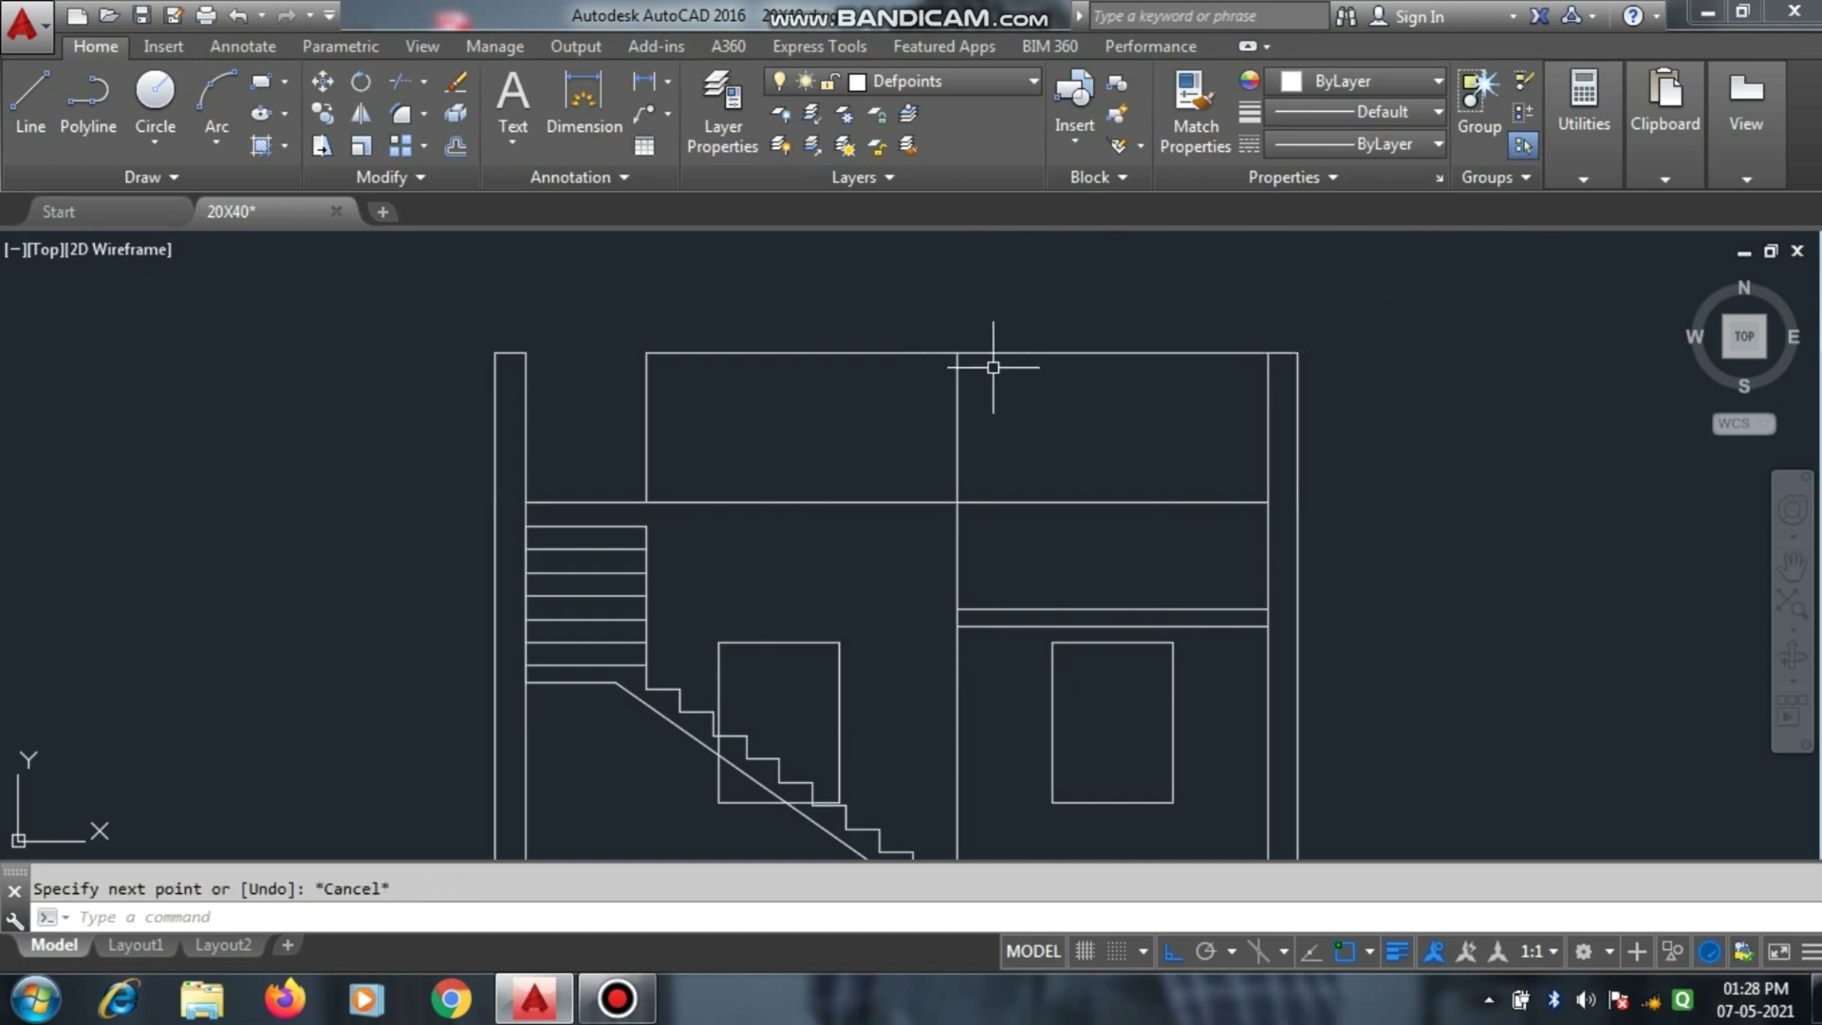
scroll(1154, 407, down, 2)
scroll(1073, 461, up, 4)
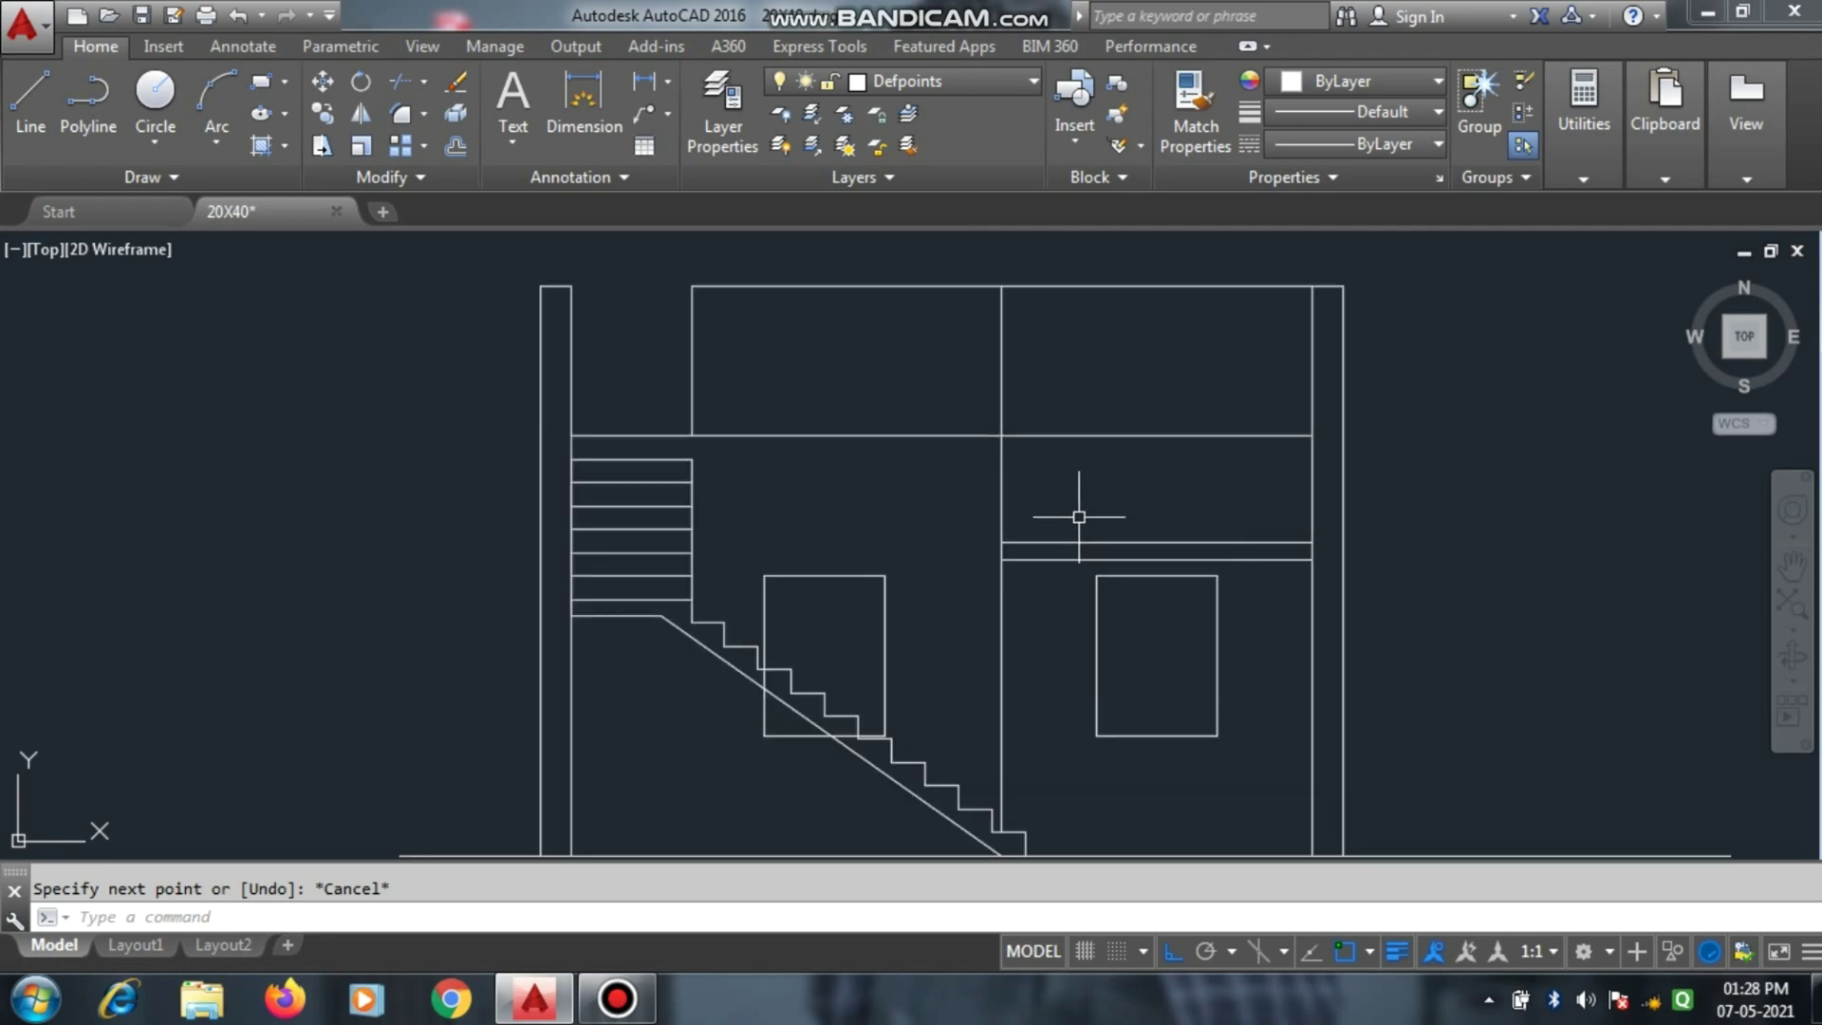